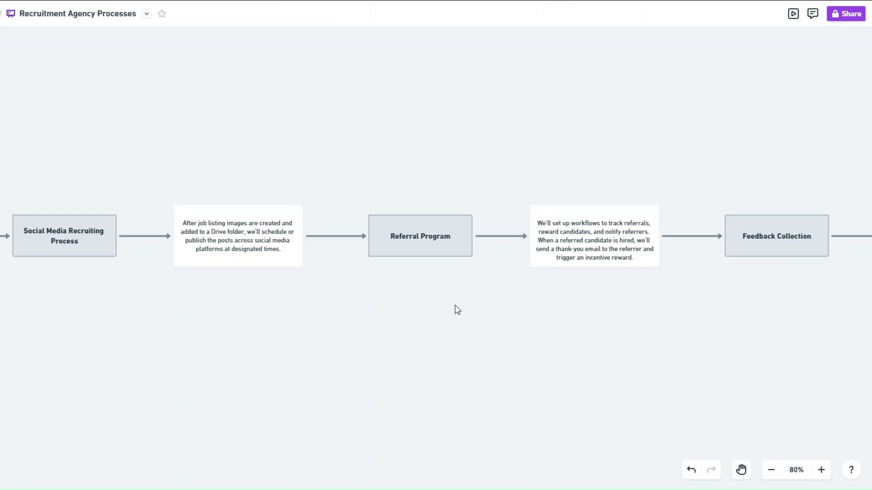
Review question 3 on key skills and question 4 on job type with full-time, part-time, contract and temporary choices.
{"action": "scroll", "coordinate": [457, 309], "scroll_direction": "right", "scroll_amount": 5}
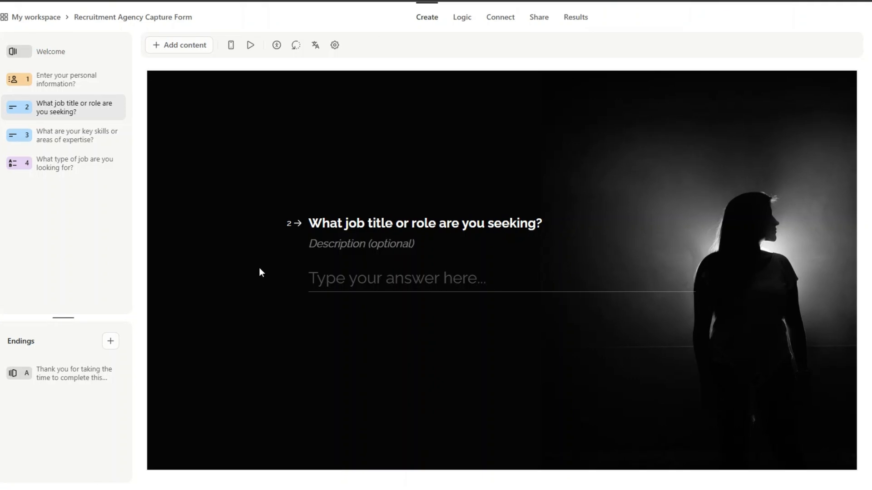
{"action": "left_click", "coordinate": [74, 134]}
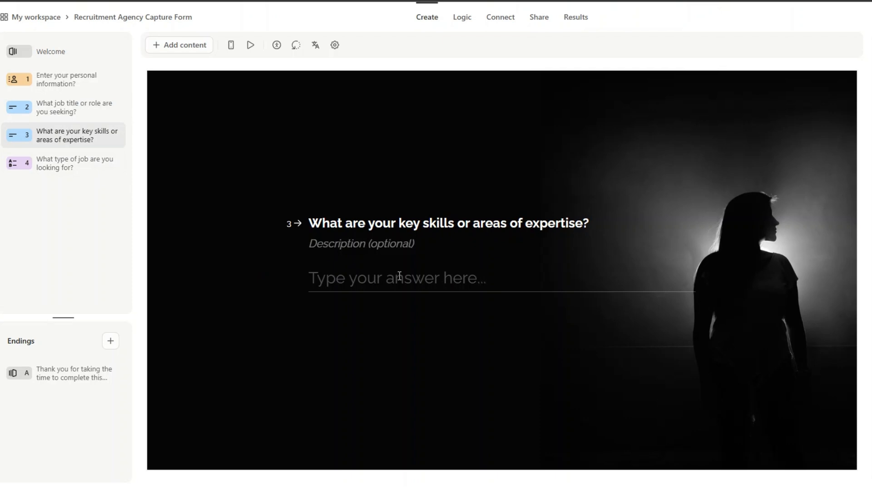
{"action": "left_click", "coordinate": [74, 165]}
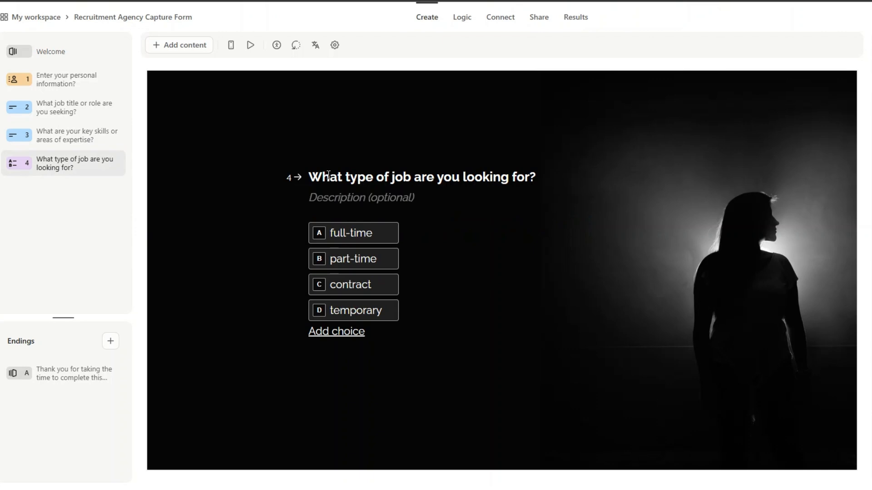
{"action": "mouse_move", "coordinate": [370, 243]}
{"action": "mouse_move", "coordinate": [327, 320]}
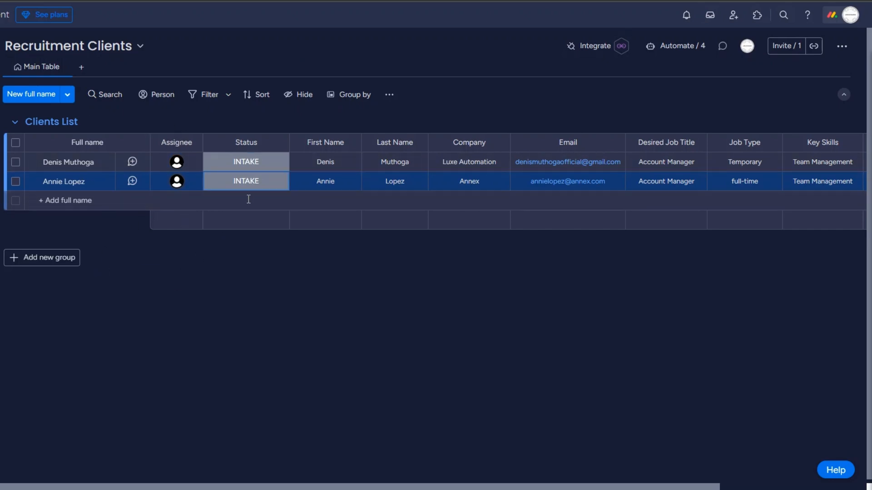
{"action": "left_click", "coordinate": [251, 163]}
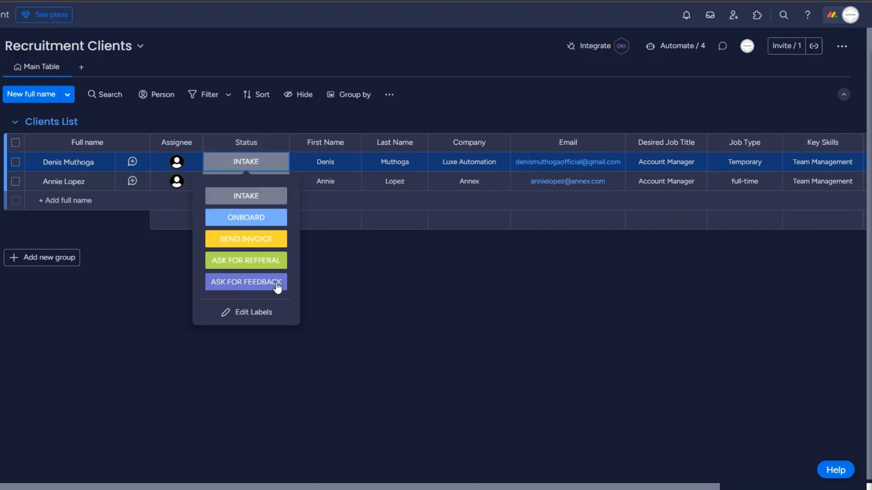
{"action": "left_click", "coordinate": [326, 285]}
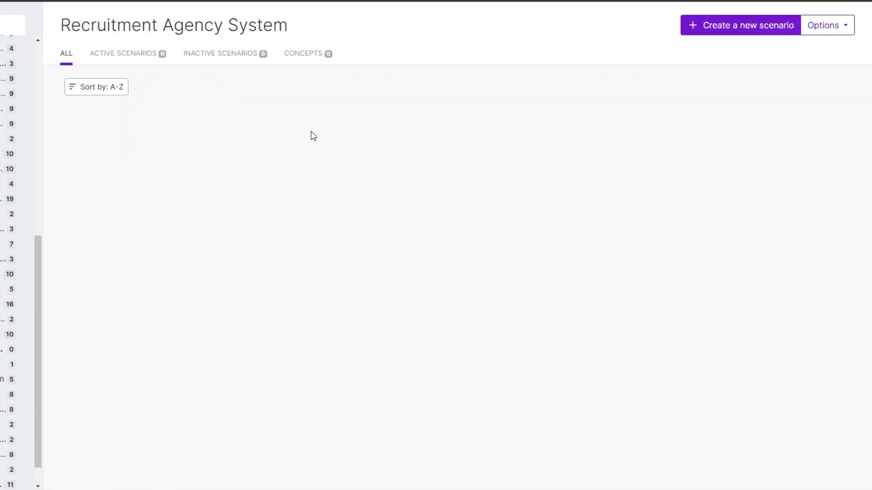
{"action": "left_click", "coordinate": [729, 27]}
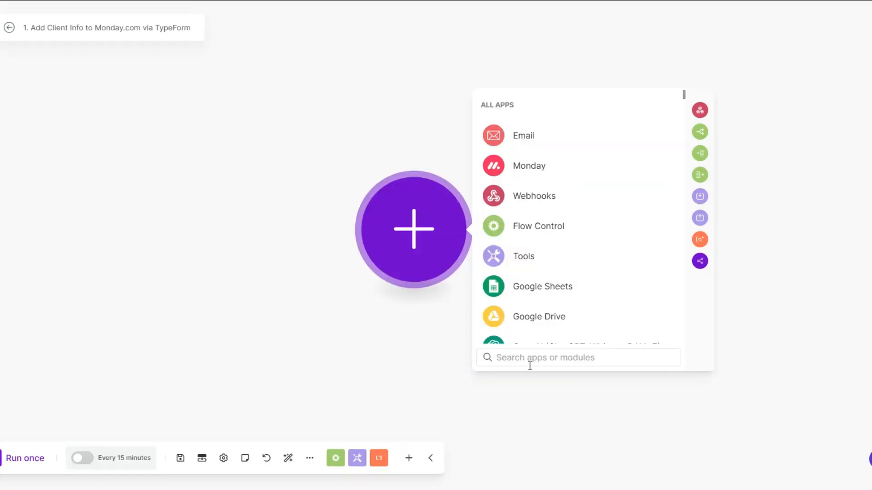
{"action": "type", "text": "typ"}
{"action": "left_click", "coordinate": [531, 115]}
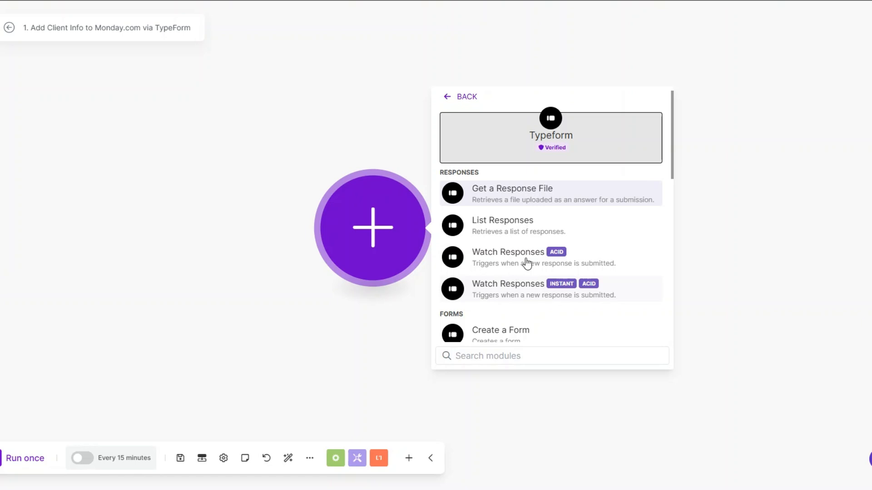
{"action": "left_click", "coordinate": [495, 261]}
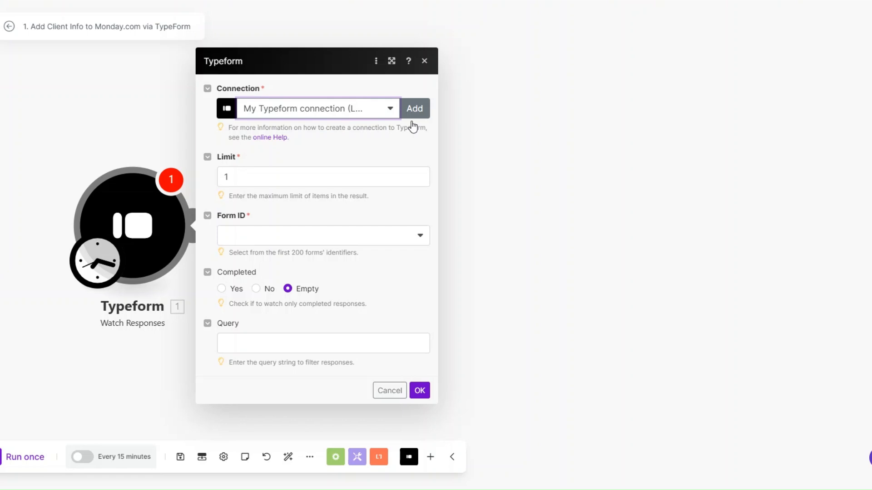
Start a new Typeform connection, then close its setup without saving.
{"action": "left_click", "coordinate": [418, 112]}
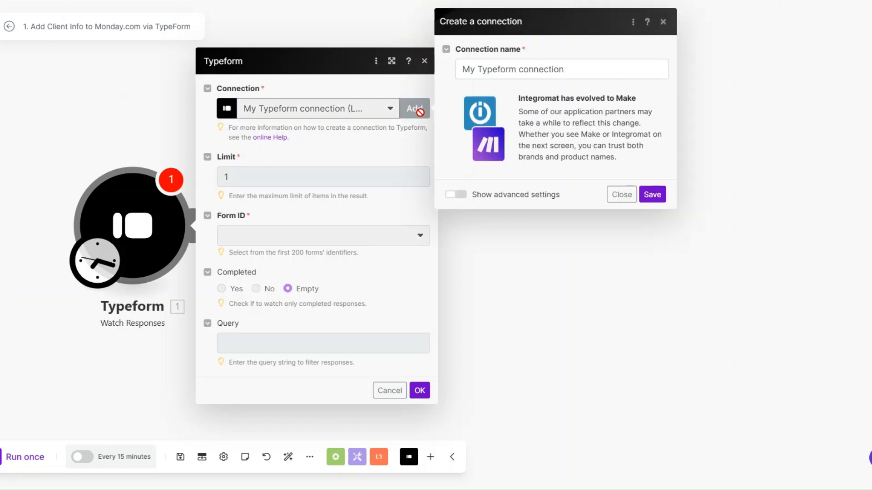
{"action": "left_click_drag", "start_coordinate": [570, 68], "coordinate": [456, 70]}
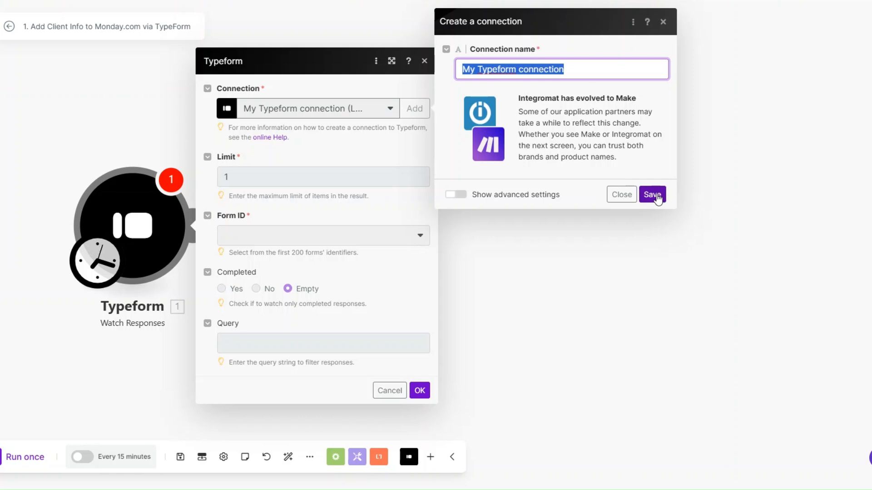
{"action": "left_click", "coordinate": [620, 195]}
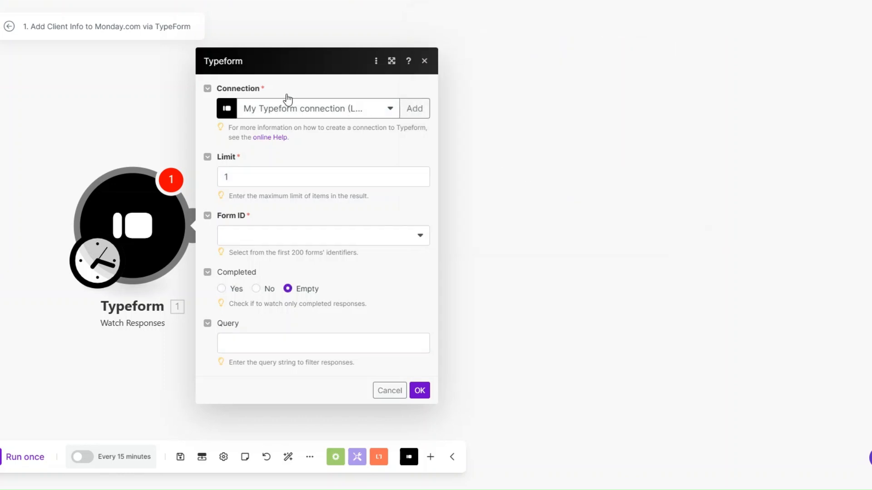
Watch the Recruitment Agency Capture Form with limit 1, starting from now on.
{"action": "left_click", "coordinate": [261, 176]}
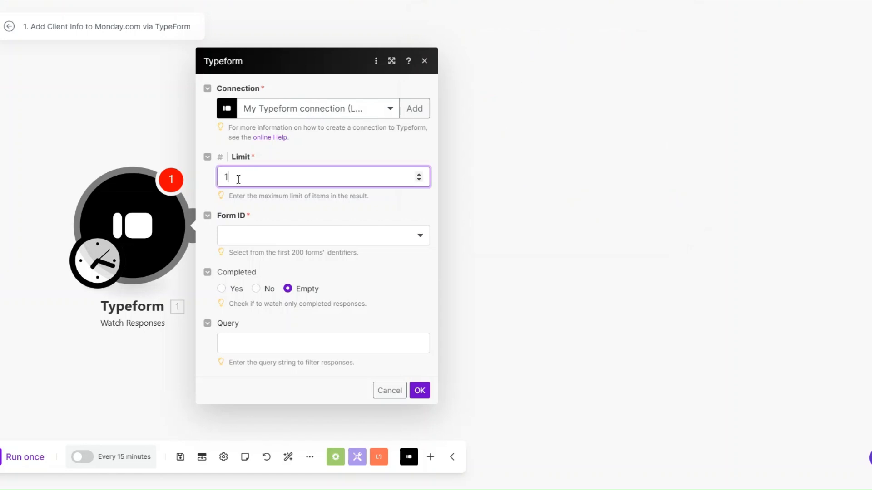
{"action": "left_click", "coordinate": [254, 244]}
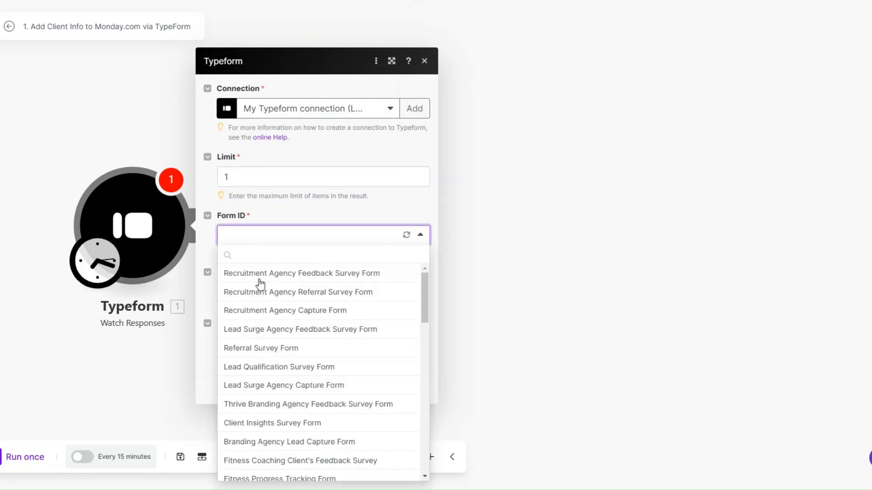
{"action": "left_click", "coordinate": [268, 309]}
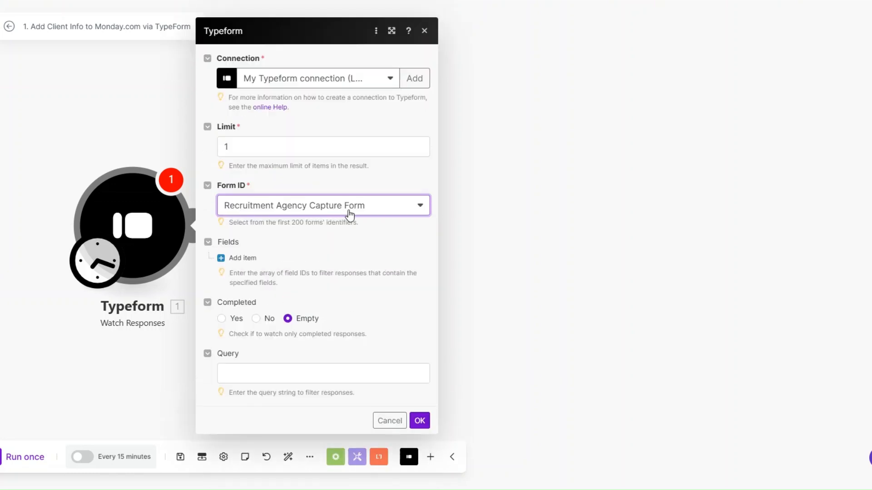
{"action": "left_click", "coordinate": [419, 421]}
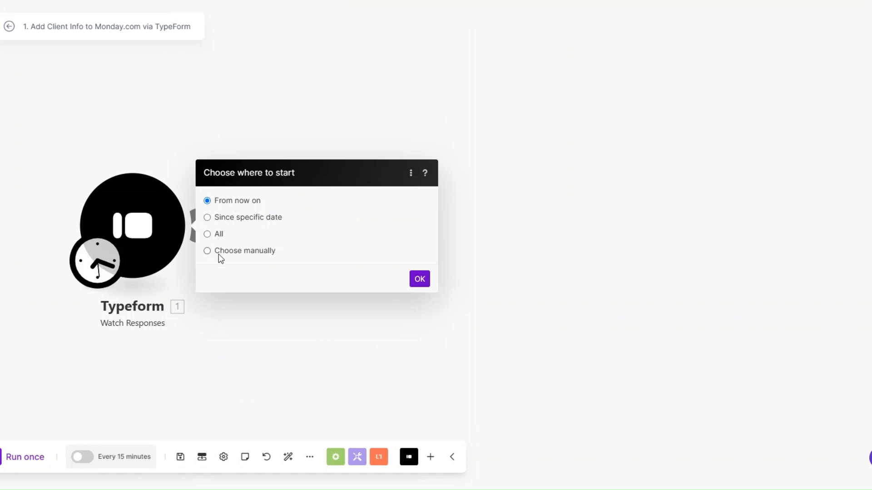
{"action": "left_click", "coordinate": [420, 278]}
{"action": "left_click_drag", "start_coordinate": [156, 249], "coordinate": [156, 225]}
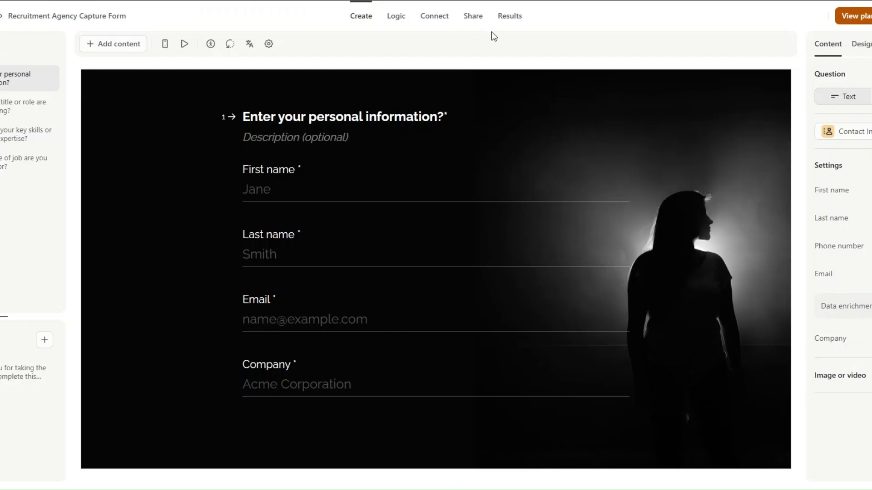
Open the form's public link and enter the respondent's first name, last name, e-mail and company.
{"action": "left_click", "coordinate": [472, 18]}
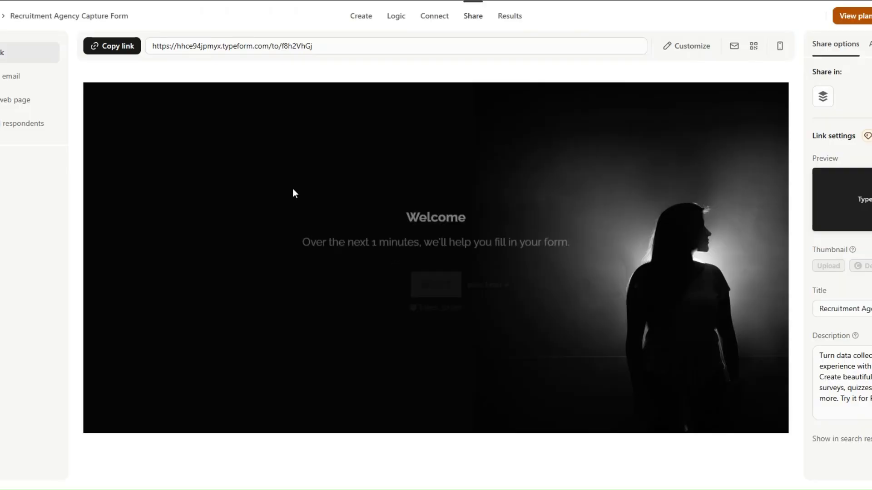
{"action": "left_click", "coordinate": [119, 52]}
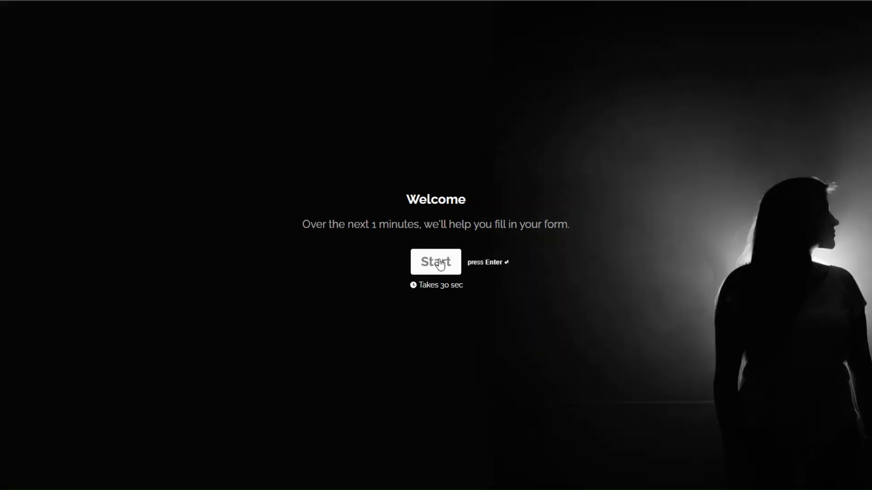
{"action": "left_click", "coordinate": [439, 259]}
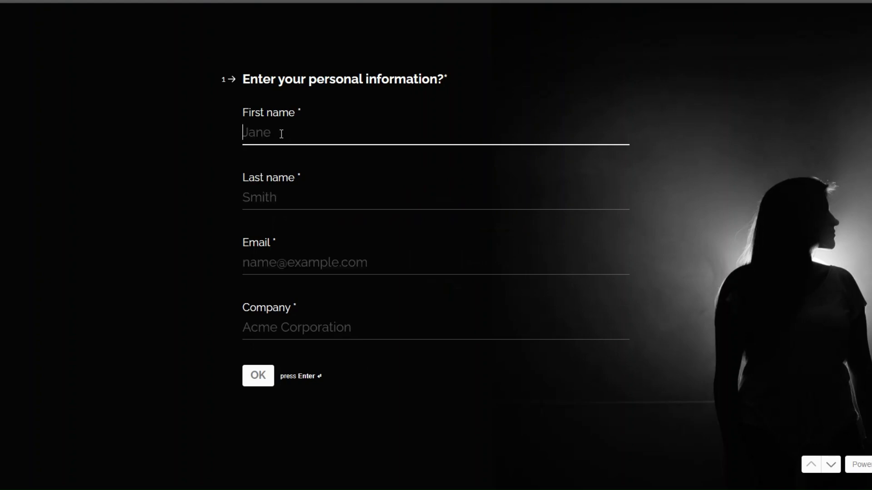
{"action": "left_click", "coordinate": [270, 196]}
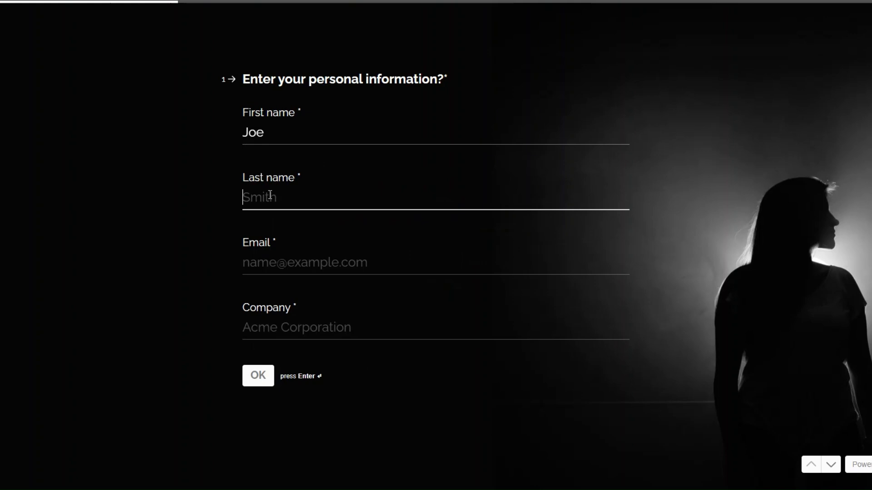
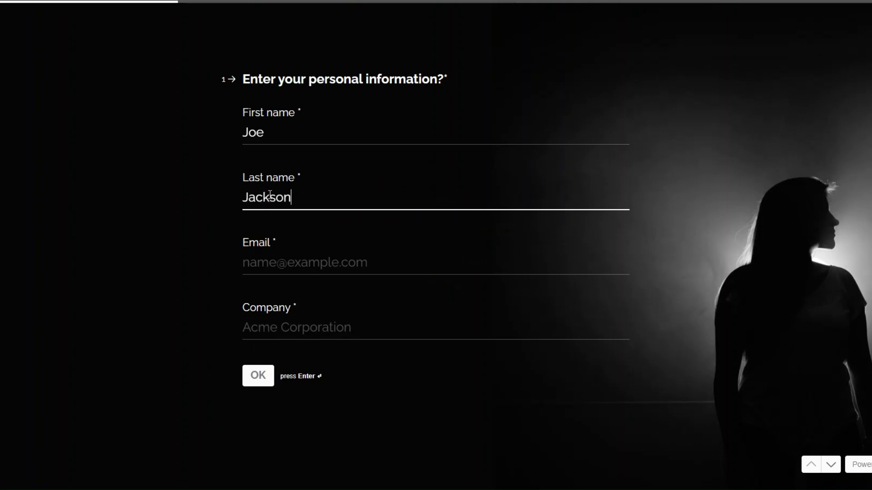
{"action": "left_click", "coordinate": [264, 252]}
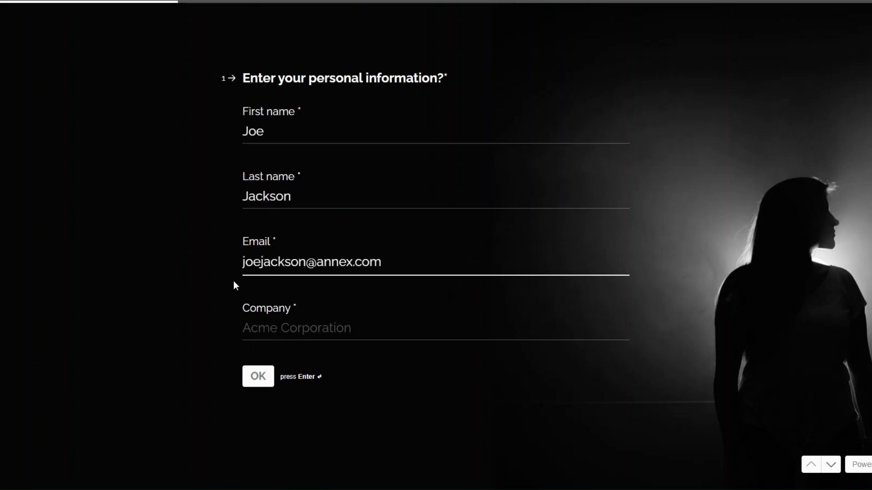
{"action": "left_click", "coordinate": [308, 328]}
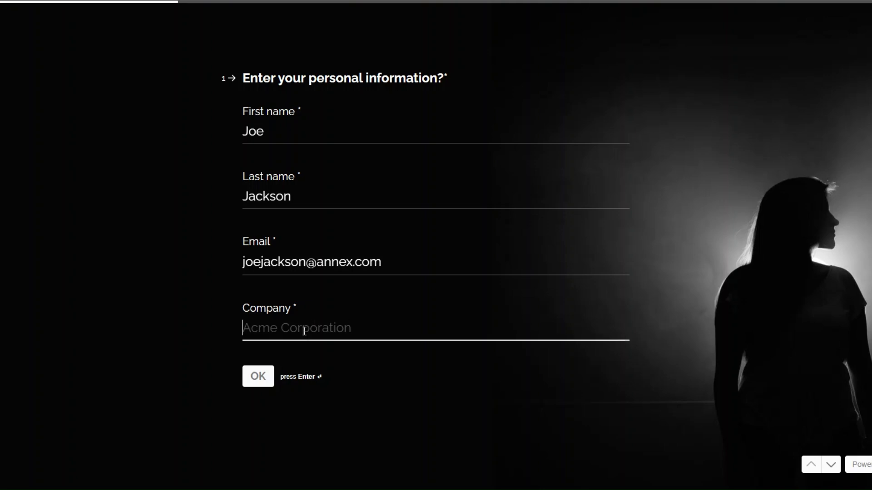
{"action": "type", "text": "Annex"}
{"action": "left_click", "coordinate": [258, 380]}
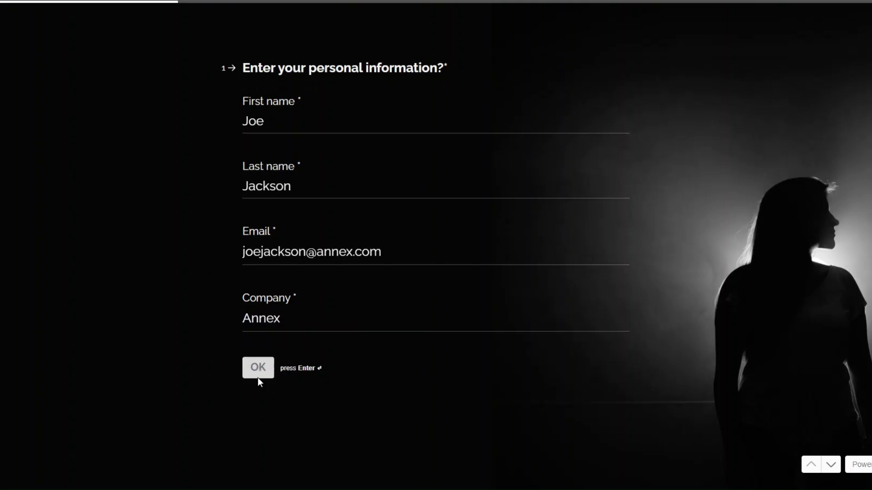
Answer job title 'Marketing Specialist', key skills 'SEO Optimization', job type full-time, and submit the form.
{"action": "type", "text": "Marketing Specialist"}
{"action": "left_click_drag", "start_coordinate": [245, 228], "coordinate": [412, 226]}
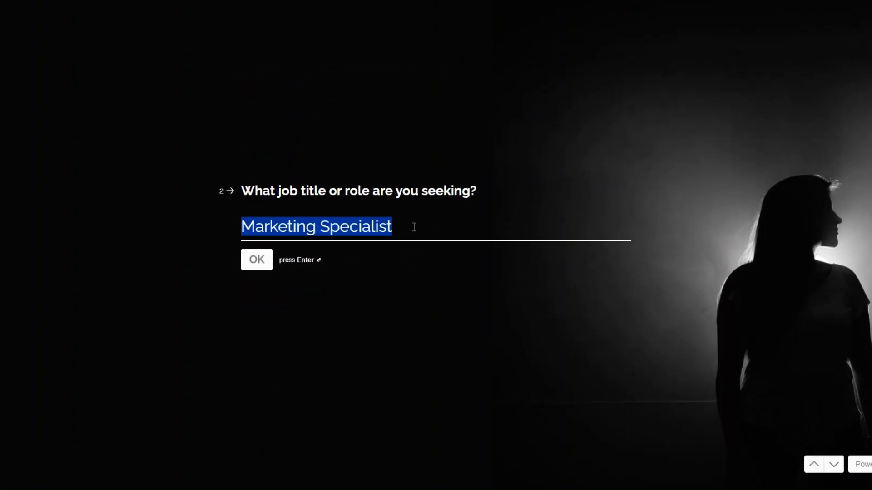
{"action": "left_click", "coordinate": [255, 265]}
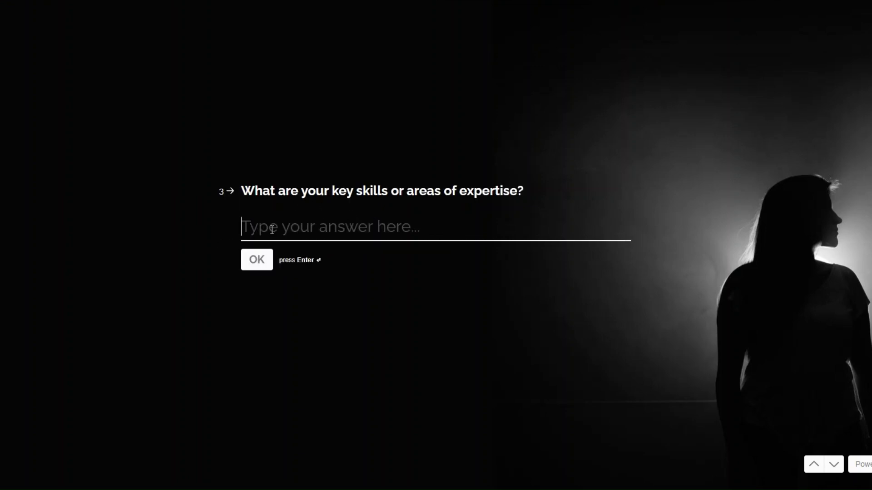
{"action": "type", "text": "S"}
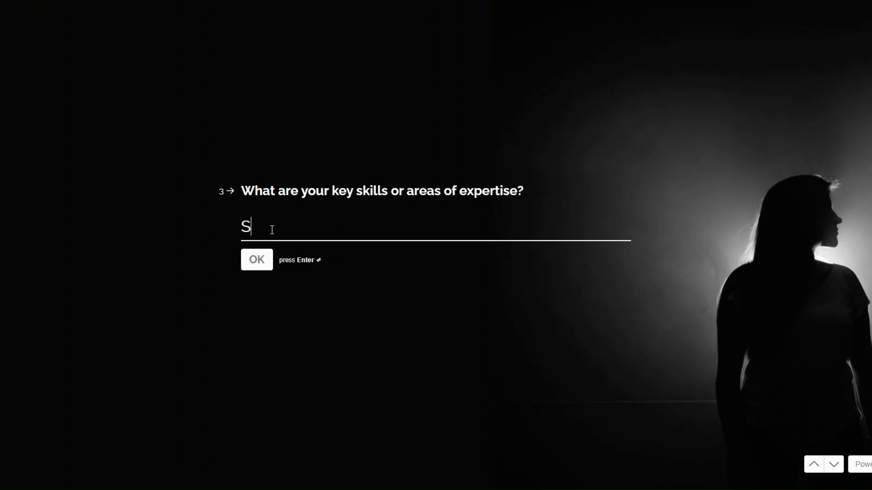
{"action": "type", "text": "EO Optimization"}
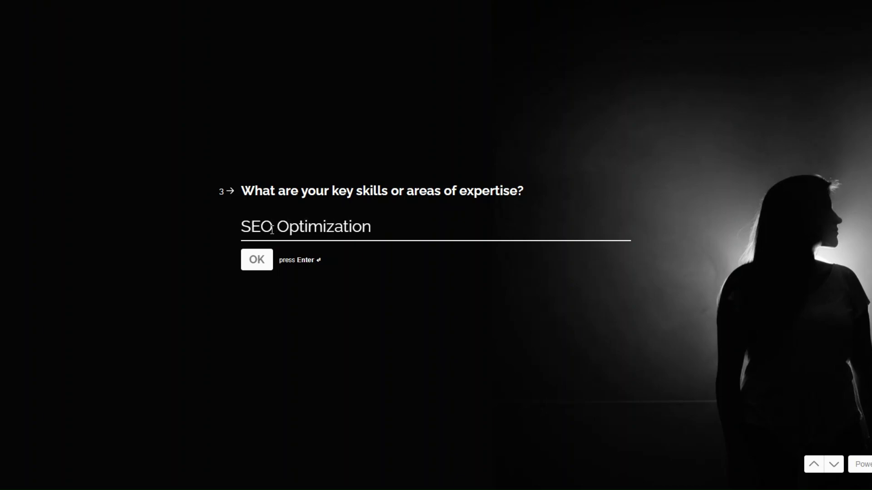
{"action": "left_click", "coordinate": [260, 260]}
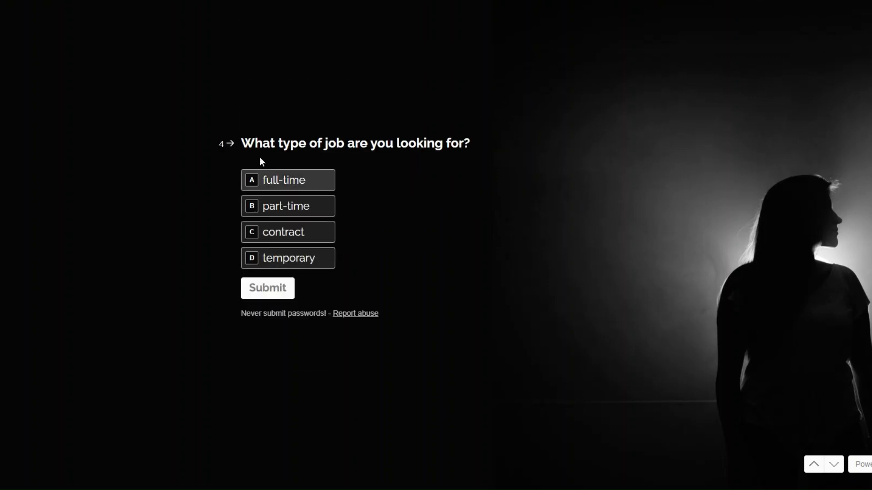
{"action": "left_click", "coordinate": [287, 187]}
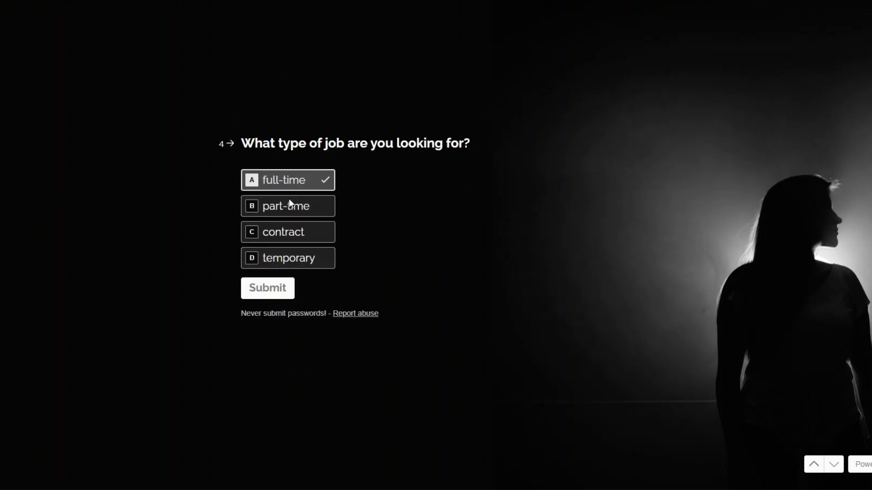
{"action": "left_click", "coordinate": [276, 293]}
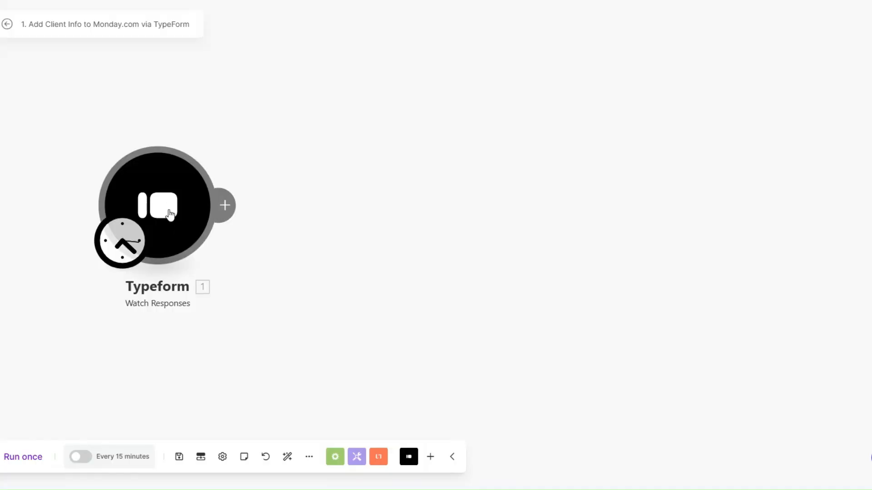
Run only the Typeform module to fetch a sample response and inspect its Mappable Answers.
{"action": "right_click", "coordinate": [173, 213]}
{"action": "left_click", "coordinate": [213, 240]}
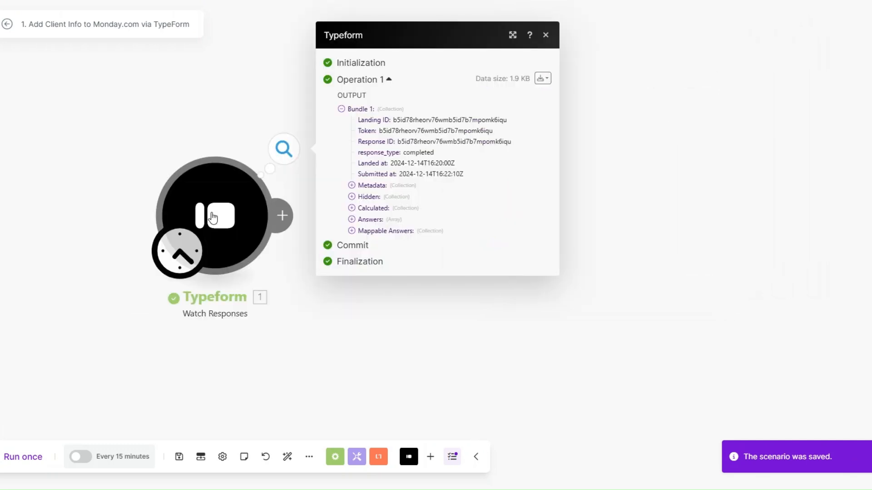
{"action": "left_click", "coordinate": [352, 231]}
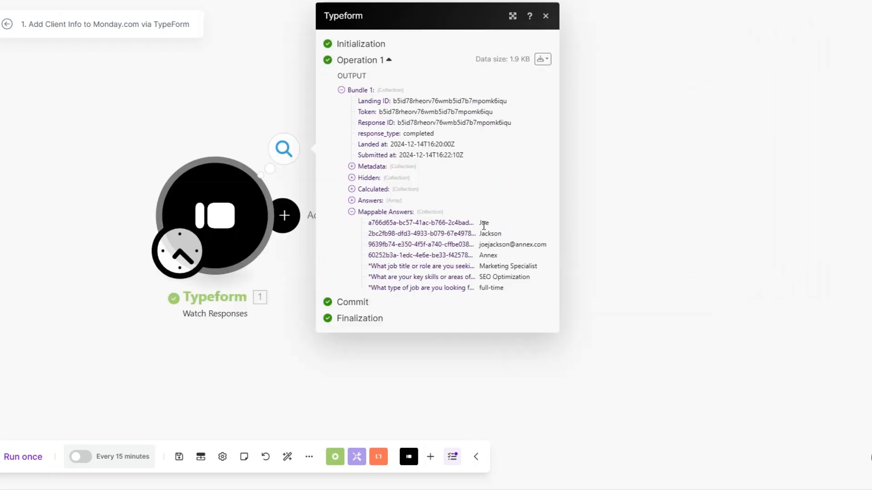
{"action": "left_click_drag", "start_coordinate": [484, 226], "coordinate": [506, 289]}
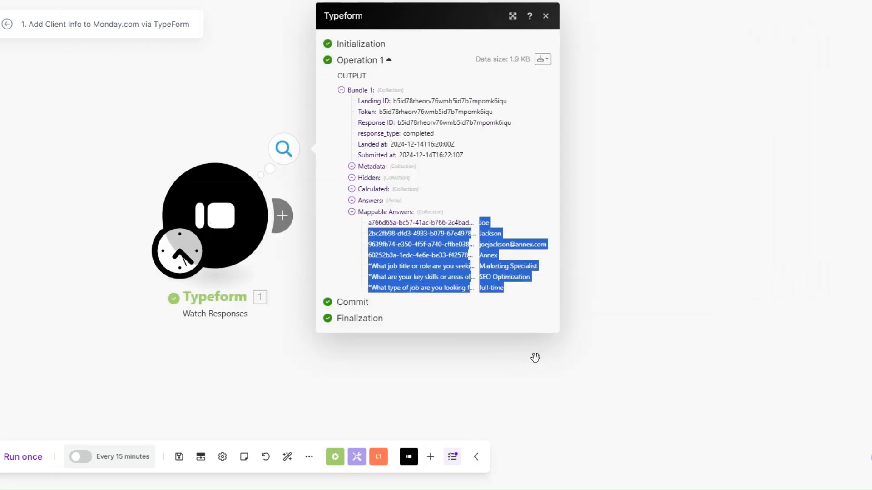
{"action": "left_click", "coordinate": [536, 359]}
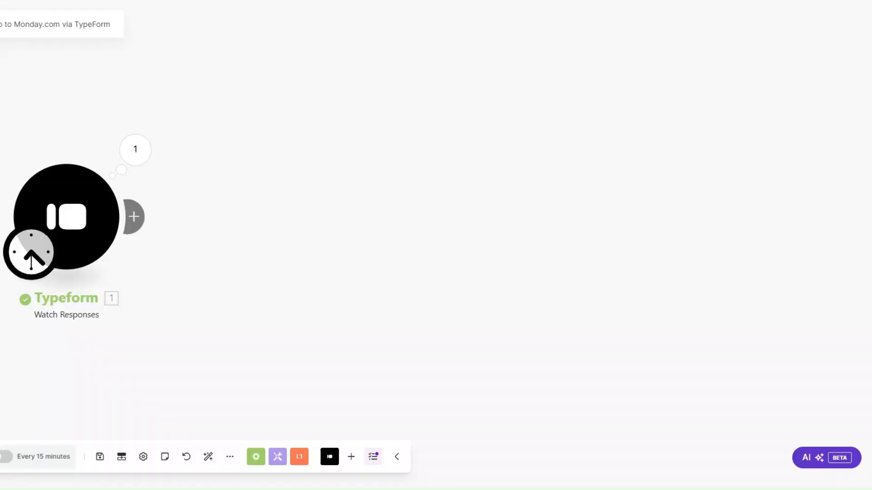
Add a Tools Sleep module after the trigger with a delay of 3 seconds.
{"action": "left_click", "coordinate": [136, 216]}
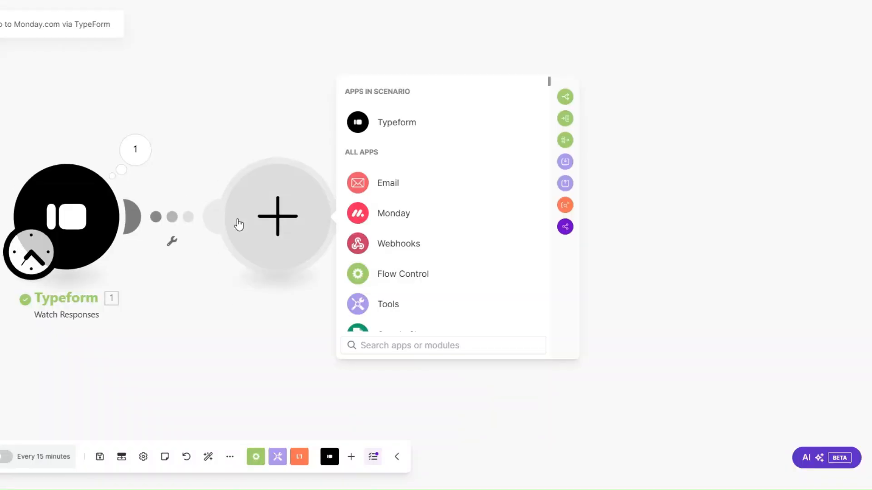
{"action": "left_click", "coordinate": [413, 252]}
{"action": "scroll", "coordinate": [396, 227], "scroll_direction": "down", "scroll_amount": 3}
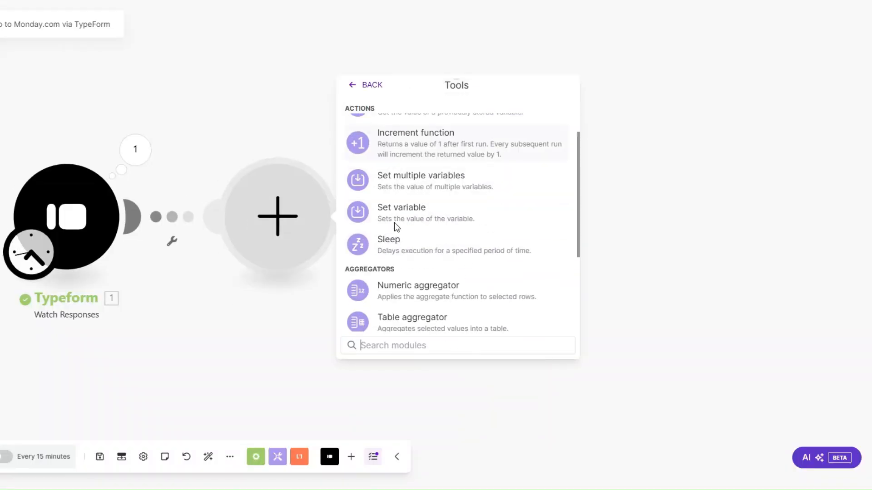
{"action": "left_click", "coordinate": [396, 245]}
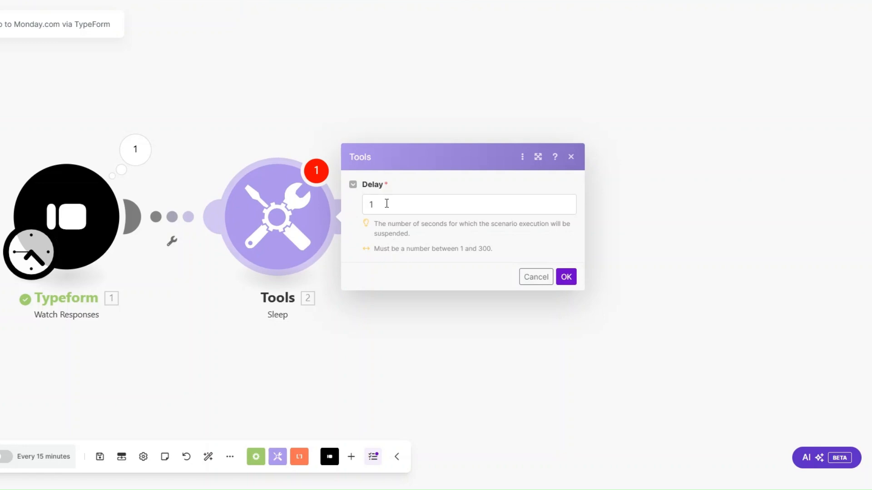
{"action": "left_click_drag", "start_coordinate": [386, 203], "coordinate": [363, 209]}
{"action": "type", "text": "3"}
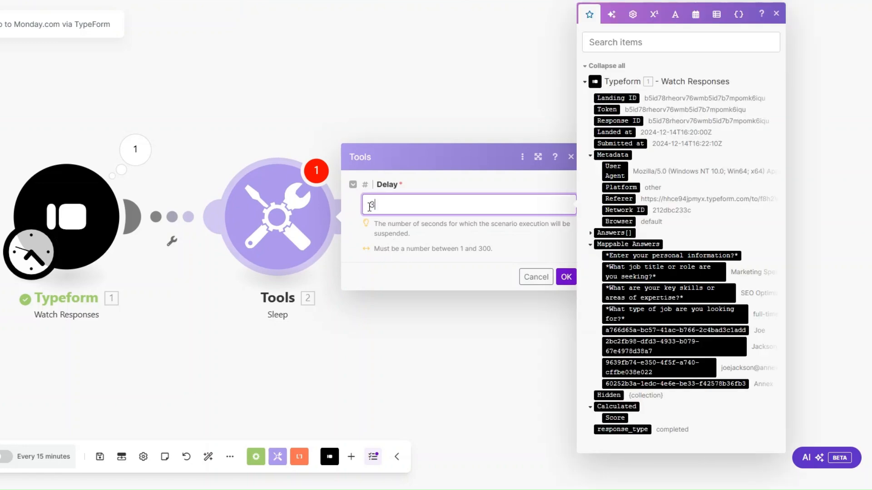
{"action": "left_click", "coordinate": [566, 278]}
{"action": "scroll", "coordinate": [178, 276], "scroll_direction": "down", "scroll_amount": 2}
{"action": "left_click_drag", "start_coordinate": [176, 283], "coordinate": [141, 283]}
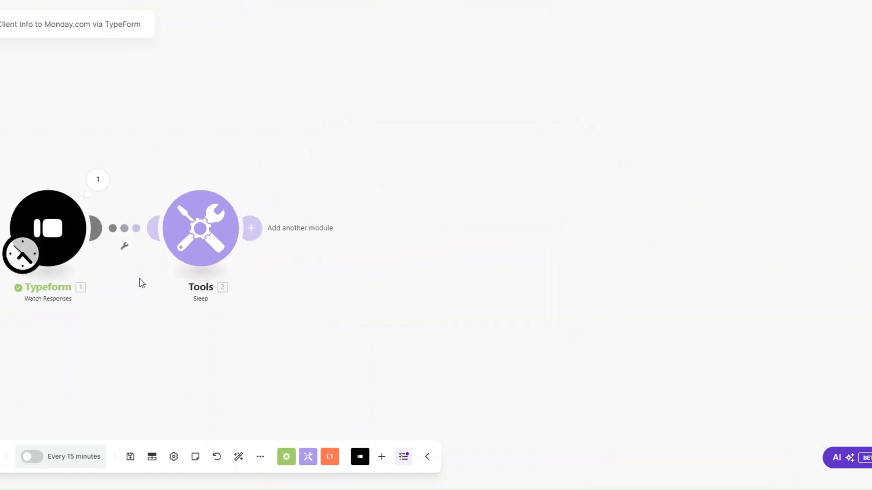
Add a monday.com Create an Item module after the Sleep step.
{"action": "left_click", "coordinate": [252, 228]}
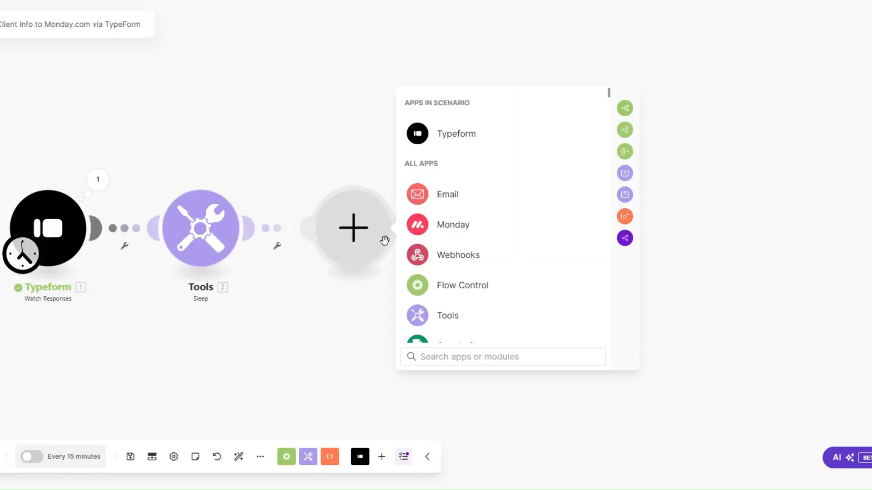
{"action": "left_click", "coordinate": [454, 226]}
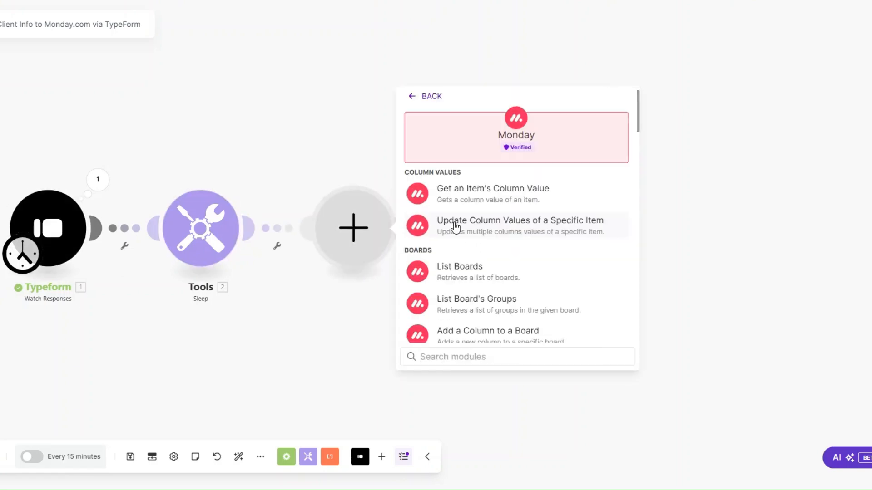
{"action": "left_click", "coordinate": [455, 356]}
{"action": "type", "text": "create"}
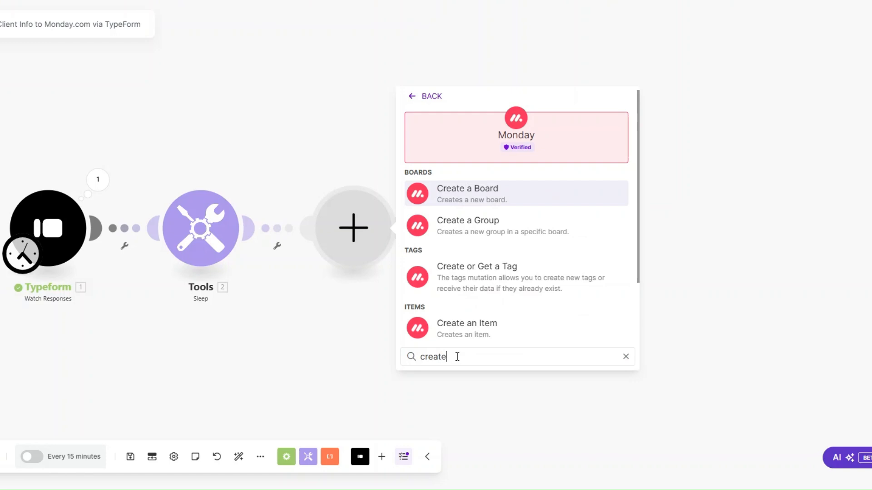
{"action": "left_click", "coordinate": [476, 328]}
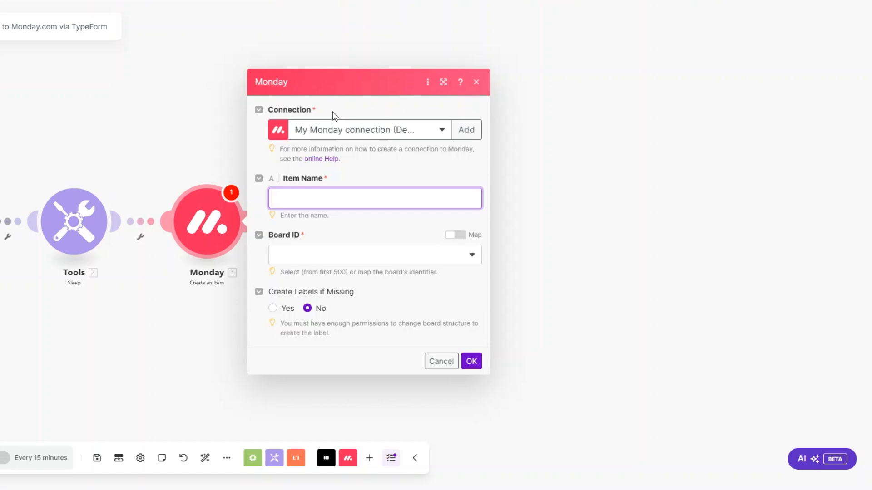
Start a new Monday connection, then close its setup without saving.
{"action": "left_click", "coordinate": [466, 131]}
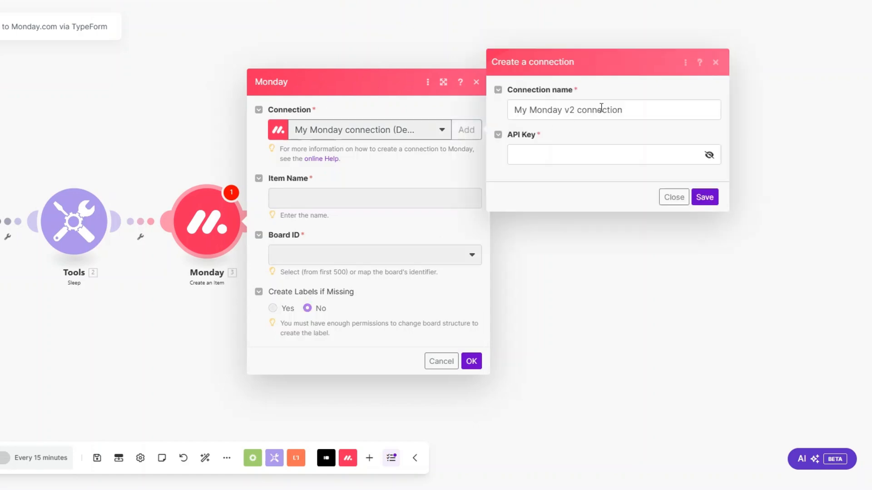
{"action": "left_click_drag", "start_coordinate": [633, 109], "coordinate": [511, 111]}
{"action": "left_click", "coordinate": [534, 157]}
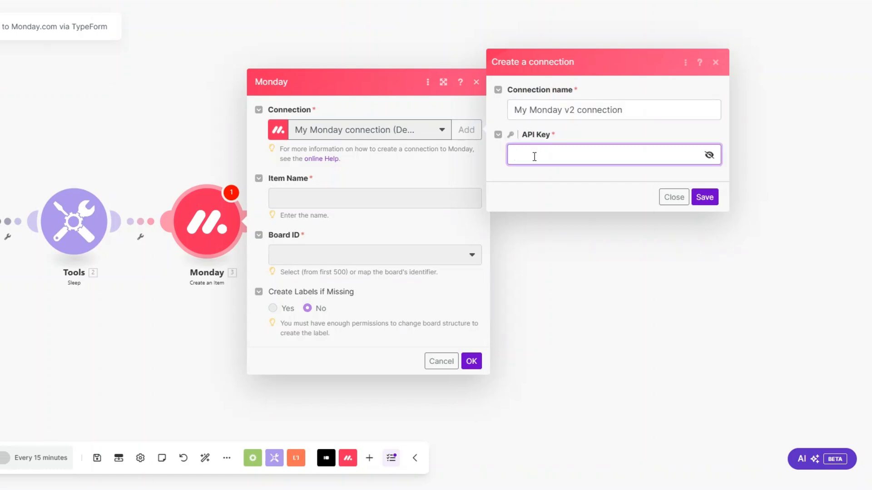
{"action": "left_click", "coordinate": [671, 197]}
Name the item from the first two form answers and target Recruitment Clients' Clients List group.
{"action": "left_click", "coordinate": [329, 197]}
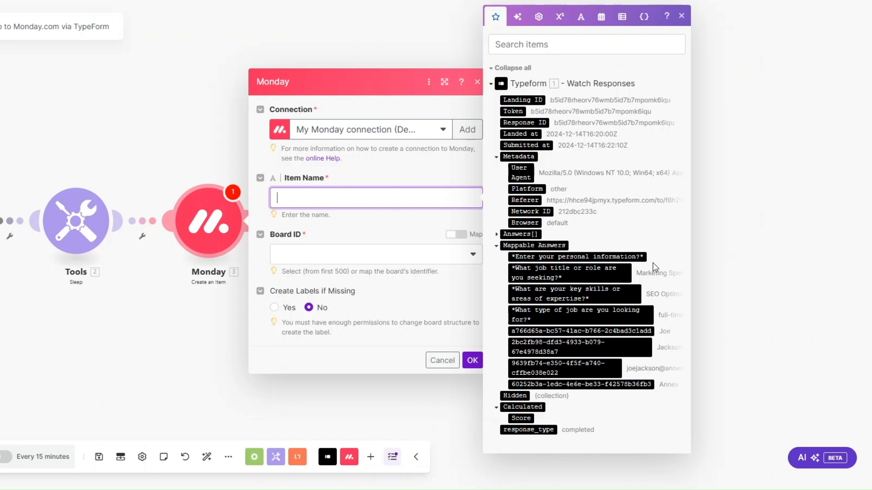
{"action": "left_click", "coordinate": [565, 331]}
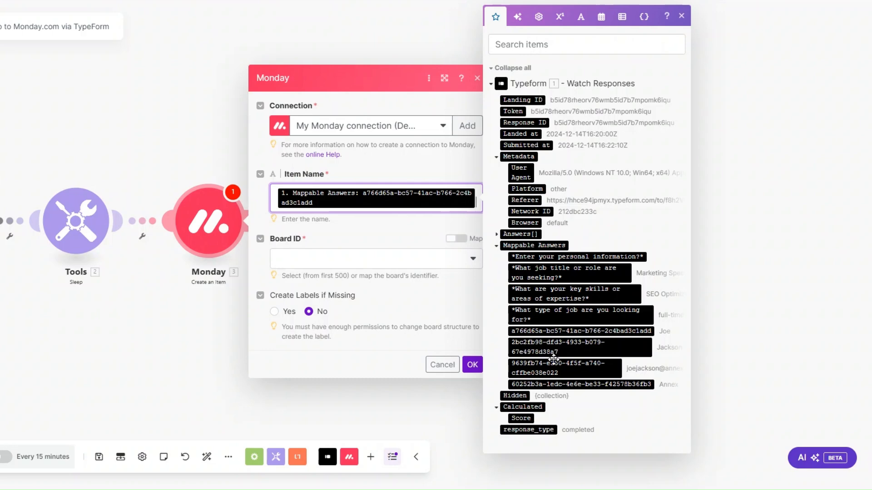
{"action": "left_click", "coordinate": [572, 347]}
{"action": "left_click", "coordinate": [370, 284]}
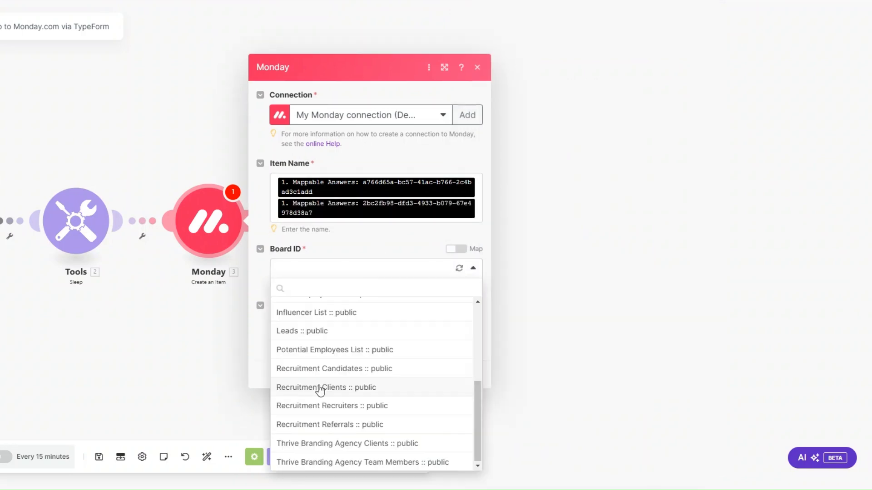
{"action": "left_click", "coordinate": [320, 388]}
{"action": "left_click", "coordinate": [346, 278]}
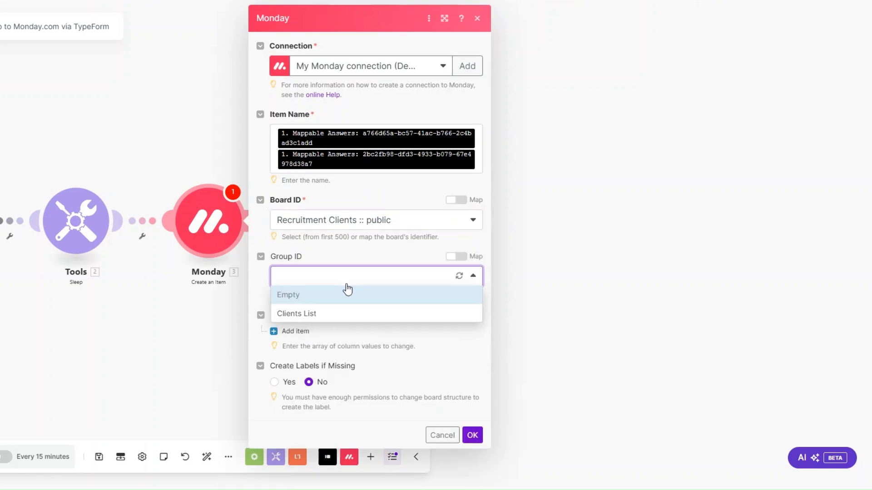
{"action": "left_click", "coordinate": [336, 313]}
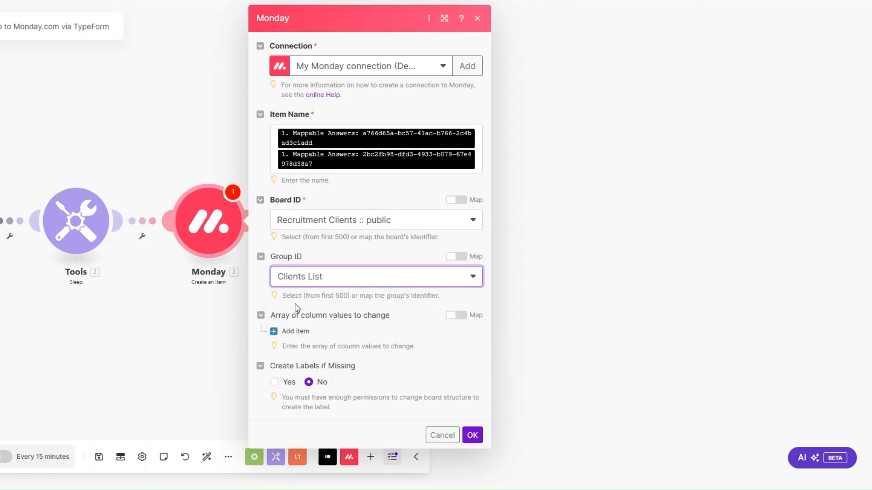
{"action": "left_click", "coordinate": [301, 332]}
{"action": "scroll", "coordinate": [384, 288], "scroll_direction": "down", "scroll_amount": 1}
Set the first column value to Assignee with a Person assignee.
{"action": "scroll", "coordinate": [363, 335], "scroll_direction": "up", "scroll_amount": 1}
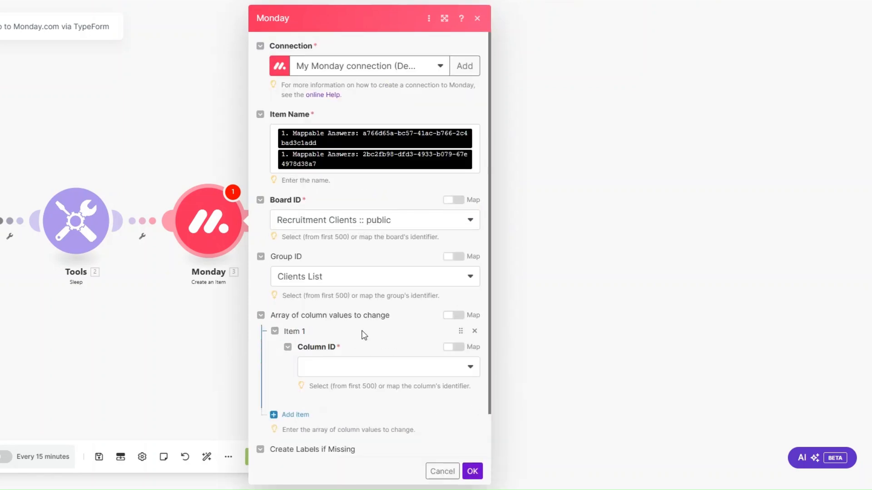
{"action": "left_click", "coordinate": [370, 371]}
{"action": "left_click", "coordinate": [361, 257]}
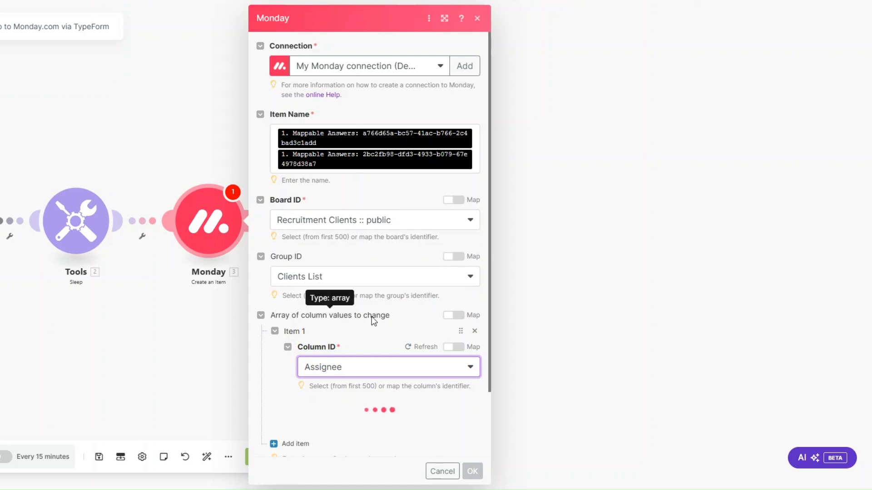
{"action": "scroll", "coordinate": [372, 317], "scroll_direction": "down", "scroll_amount": 2}
{"action": "left_click", "coordinate": [337, 361]}
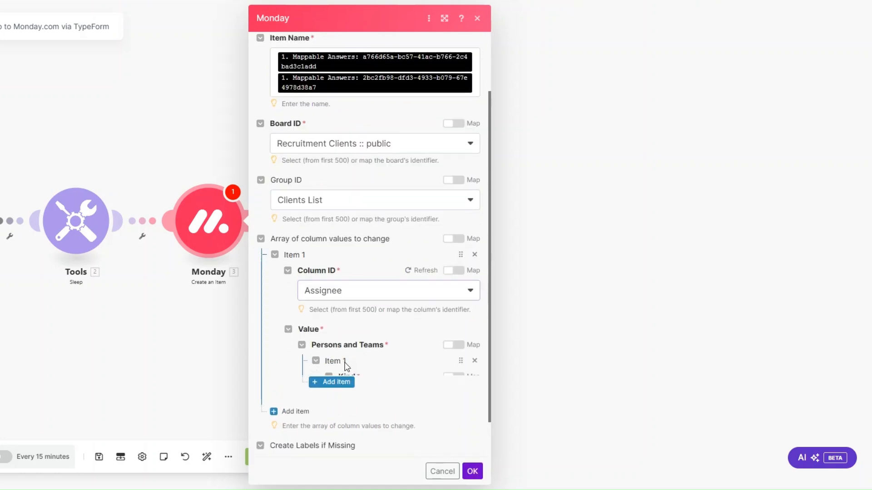
{"action": "scroll", "coordinate": [402, 355], "scroll_direction": "down", "scroll_amount": 2}
{"action": "left_click", "coordinate": [389, 315]}
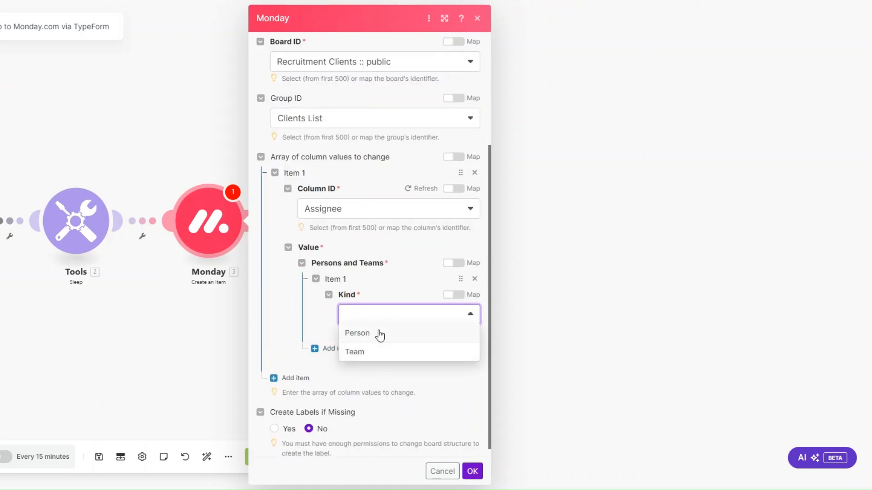
{"action": "left_click", "coordinate": [380, 335]}
{"action": "scroll", "coordinate": [345, 371], "scroll_direction": "down", "scroll_amount": 2}
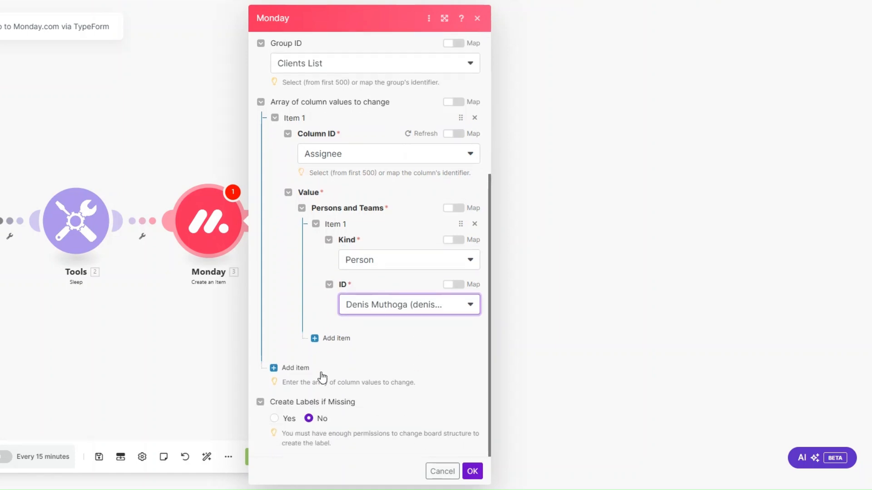
Add a Company column value mapped to Typeform answer 60252b3a.
{"action": "left_click", "coordinate": [298, 369]}
{"action": "scroll", "coordinate": [372, 303], "scroll_direction": "down", "scroll_amount": 2}
{"action": "left_click", "coordinate": [364, 320]}
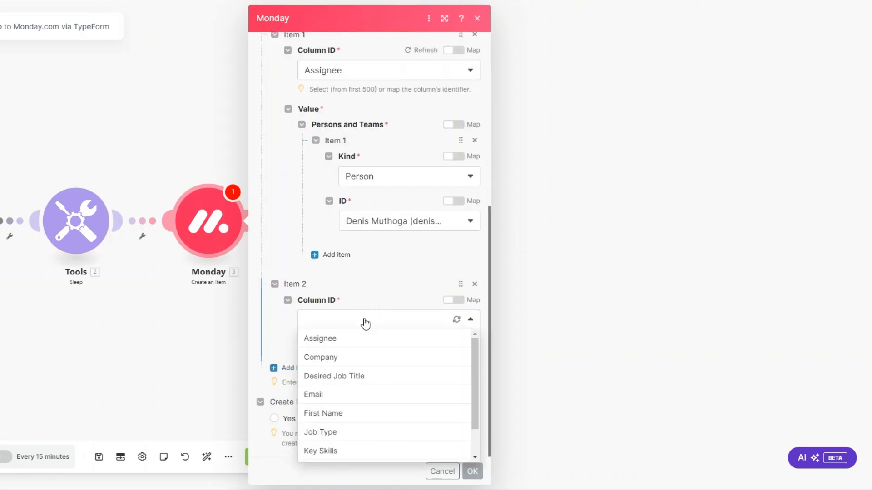
{"action": "left_click", "coordinate": [354, 361]}
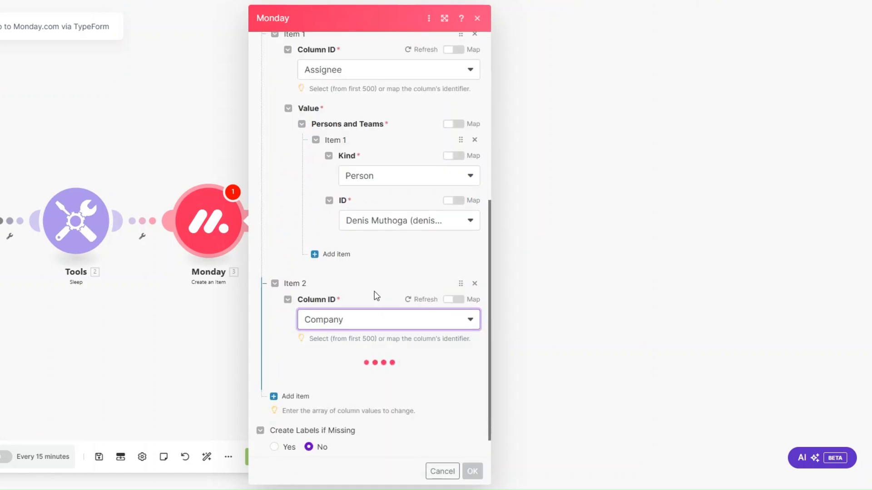
{"action": "left_click", "coordinate": [360, 348]}
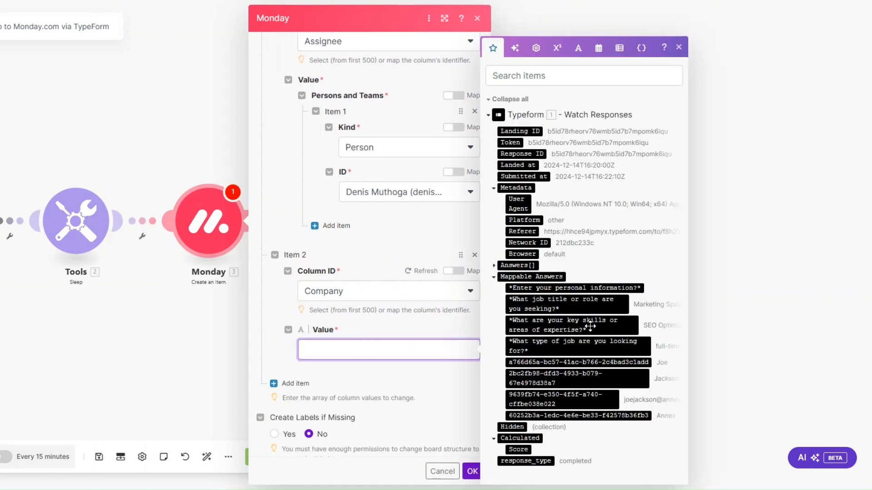
{"action": "left_click", "coordinate": [591, 414]}
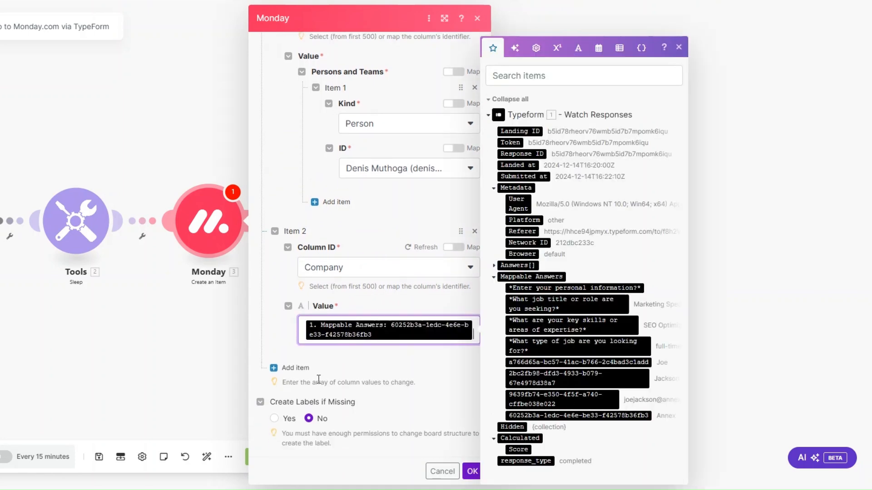
Add a Desired Job Title column value mapped to the job title answer.
{"action": "left_click", "coordinate": [298, 368]}
{"action": "left_click", "coordinate": [358, 323]}
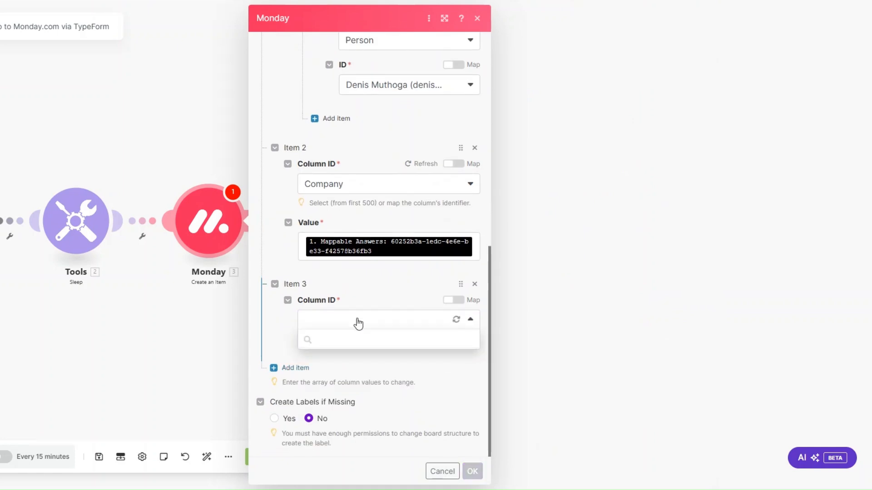
{"action": "left_click", "coordinate": [354, 380]}
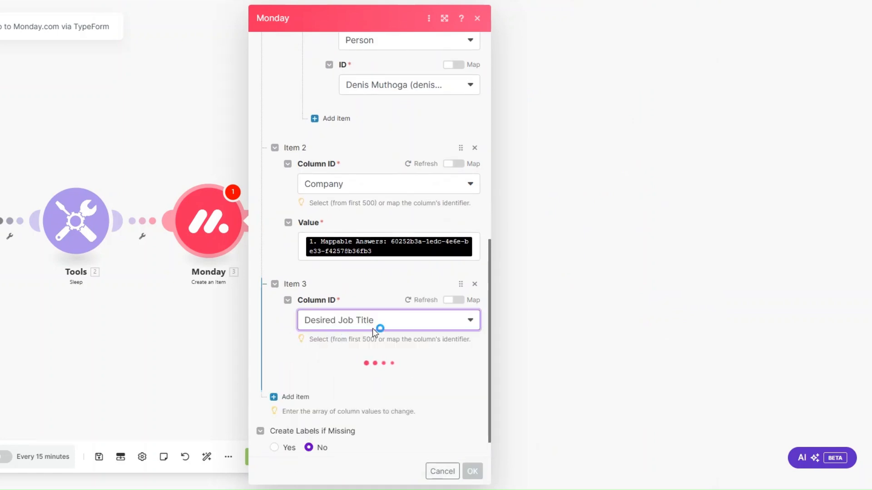
{"action": "left_click", "coordinate": [380, 331]}
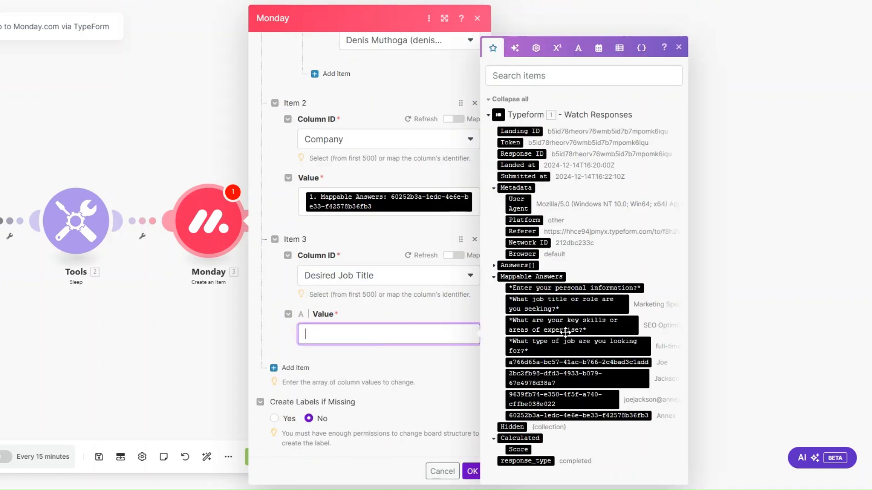
{"action": "left_click", "coordinate": [563, 303]}
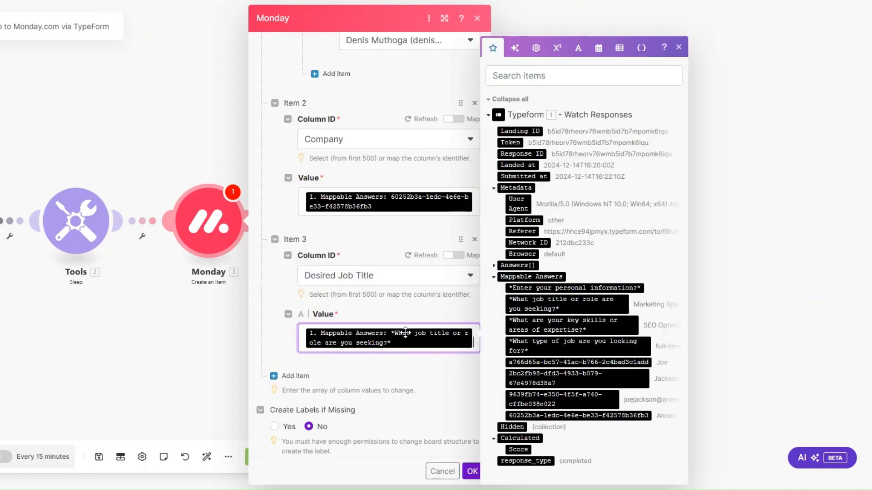
{"action": "left_click", "coordinate": [294, 376]}
Add an Email column mapping answer 9639fb74 into both Email and Text, then a fifth column entry.
{"action": "left_click", "coordinate": [294, 376]}
{"action": "scroll", "coordinate": [367, 312], "scroll_direction": "down", "scroll_amount": 3}
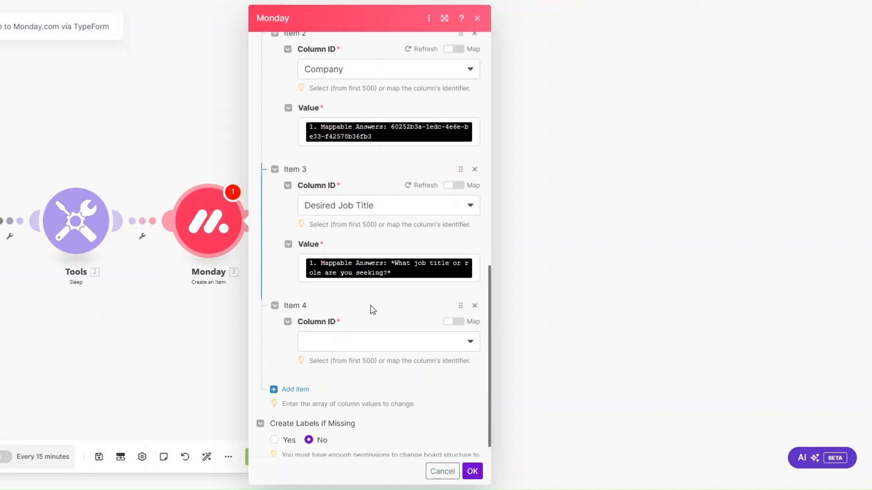
{"action": "left_click", "coordinate": [346, 327]}
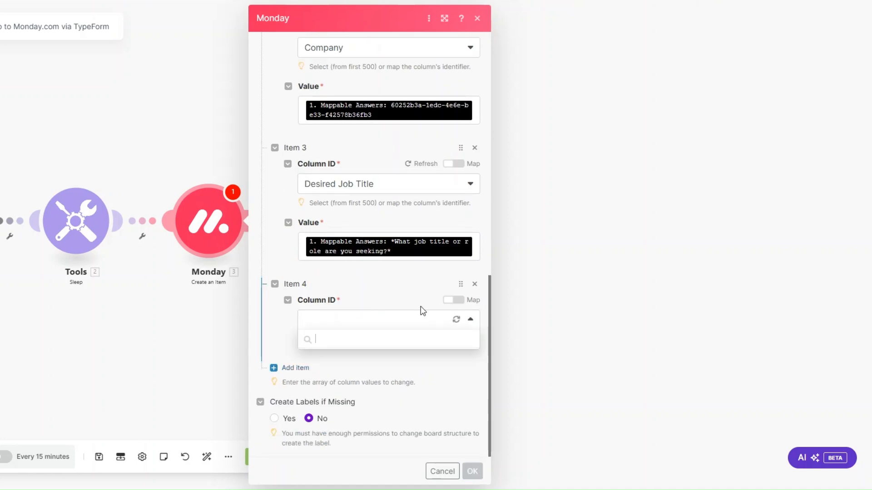
{"action": "left_click", "coordinate": [389, 394]}
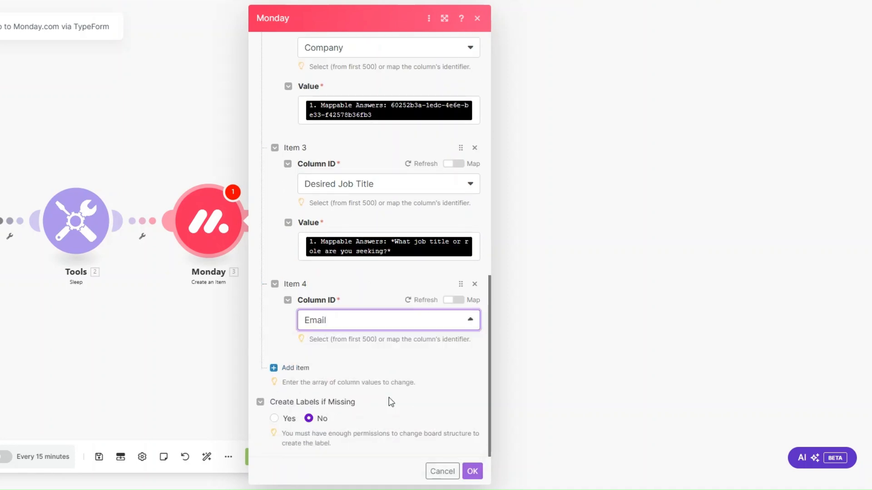
{"action": "scroll", "coordinate": [390, 269], "scroll_direction": "down", "scroll_amount": 1}
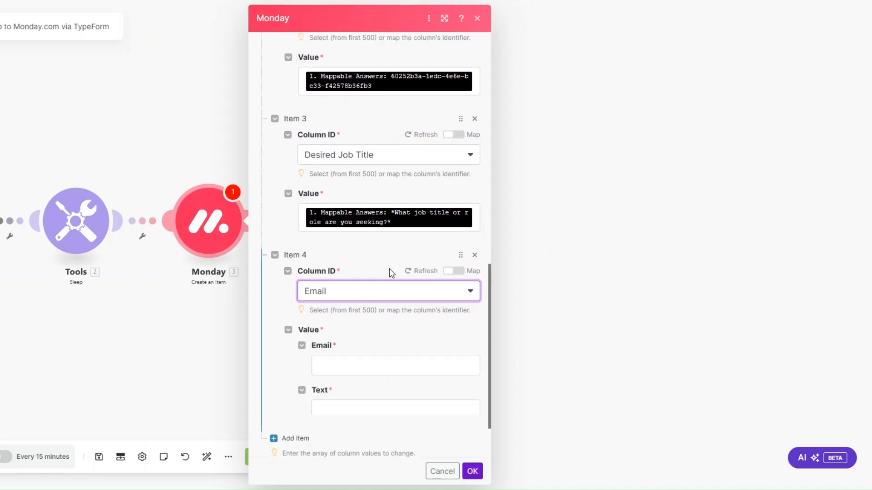
{"action": "left_click", "coordinate": [355, 363]}
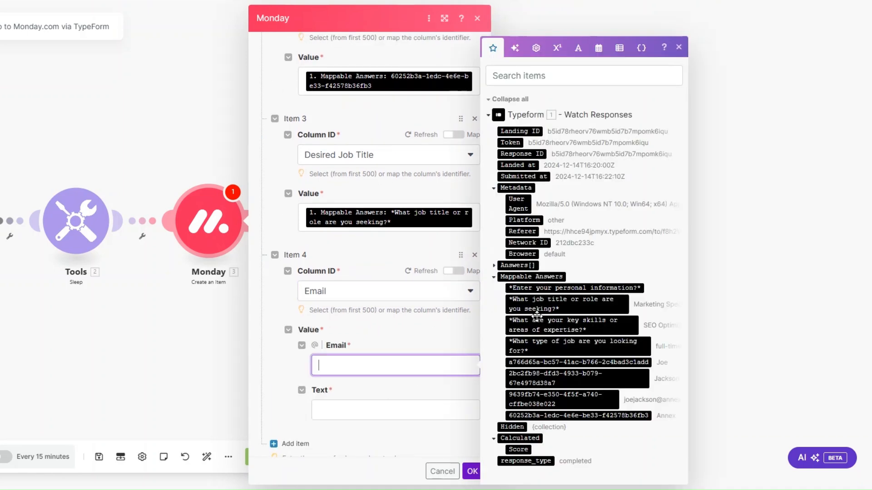
{"action": "left_click", "coordinate": [557, 400]}
{"action": "scroll", "coordinate": [422, 325], "scroll_direction": "down", "scroll_amount": 3}
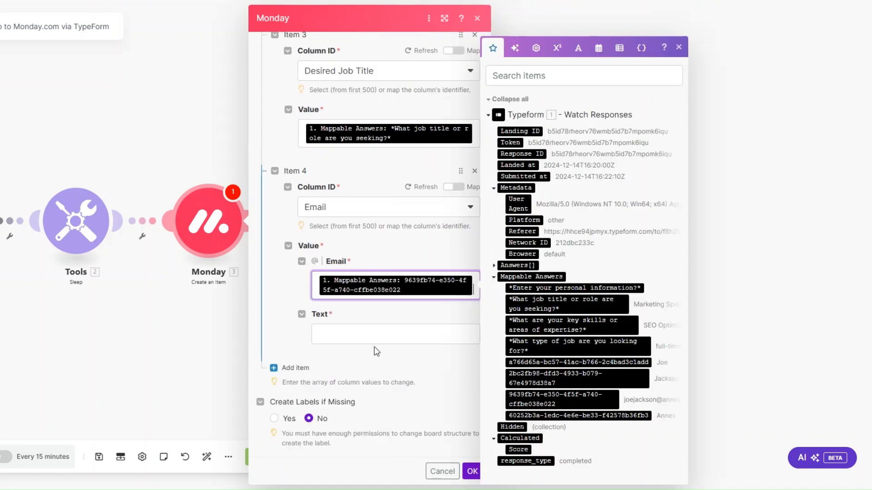
{"action": "left_click", "coordinate": [376, 334]}
{"action": "left_click", "coordinate": [589, 398]}
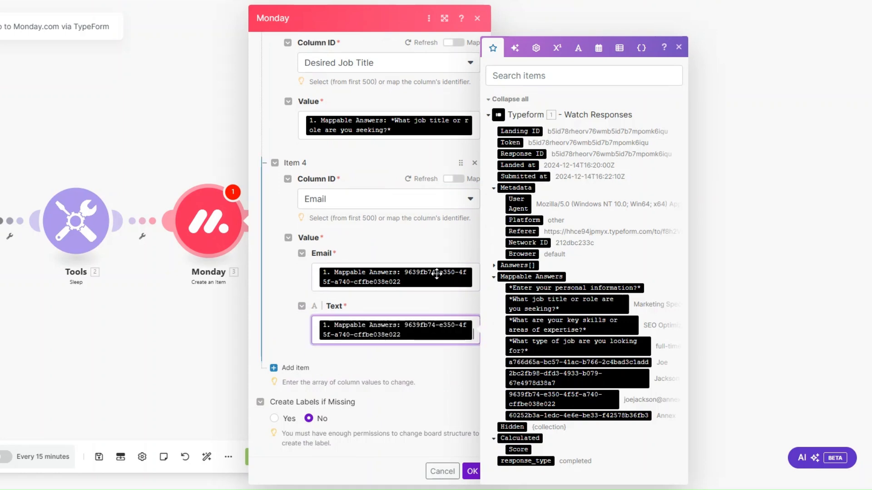
{"action": "left_click", "coordinate": [311, 368]}
{"action": "scroll", "coordinate": [397, 302], "scroll_direction": "down", "scroll_amount": 3}
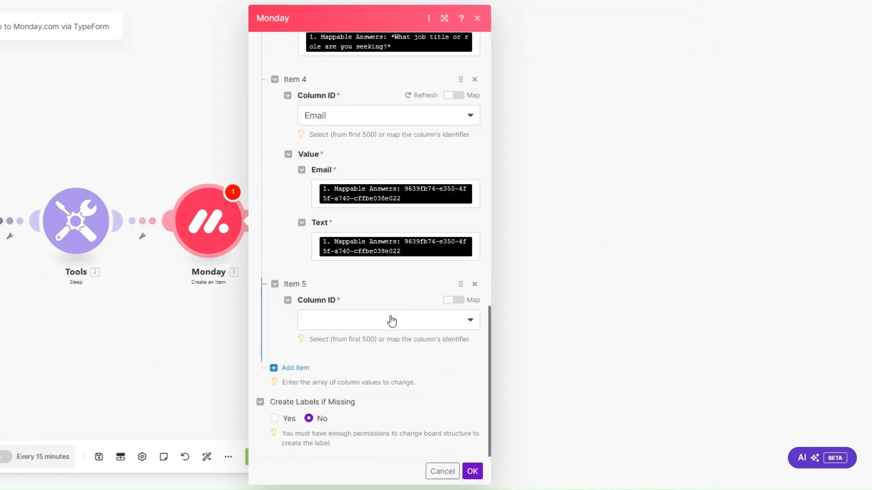
{"action": "left_click", "coordinate": [391, 320]}
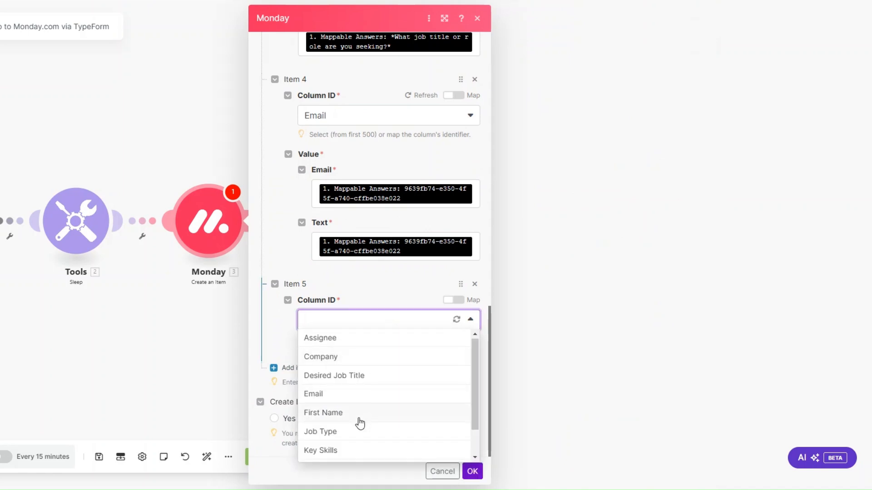
Set Item 5's column to First Name, mapped to the a766d65a form answer.
{"action": "scroll", "coordinate": [357, 418], "scroll_direction": "down", "scroll_amount": 1}
{"action": "left_click", "coordinate": [351, 383]}
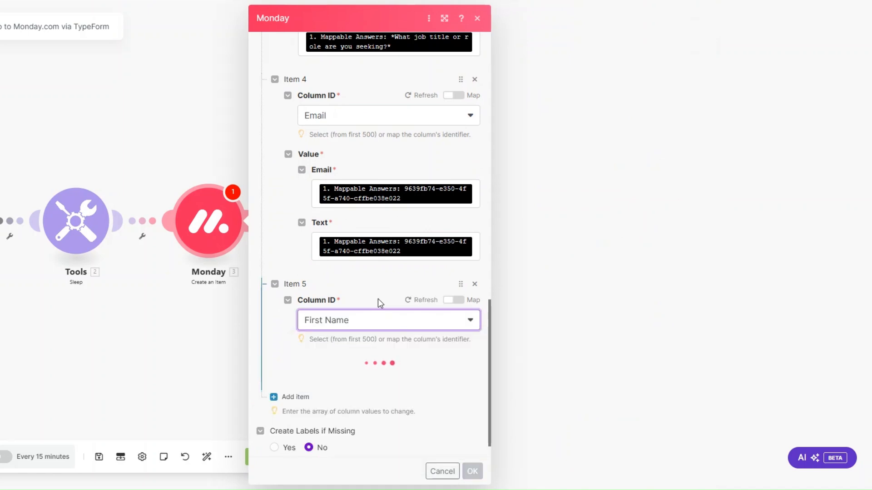
{"action": "scroll", "coordinate": [378, 299], "scroll_direction": "down", "scroll_amount": 1}
{"action": "left_click", "coordinate": [377, 350]}
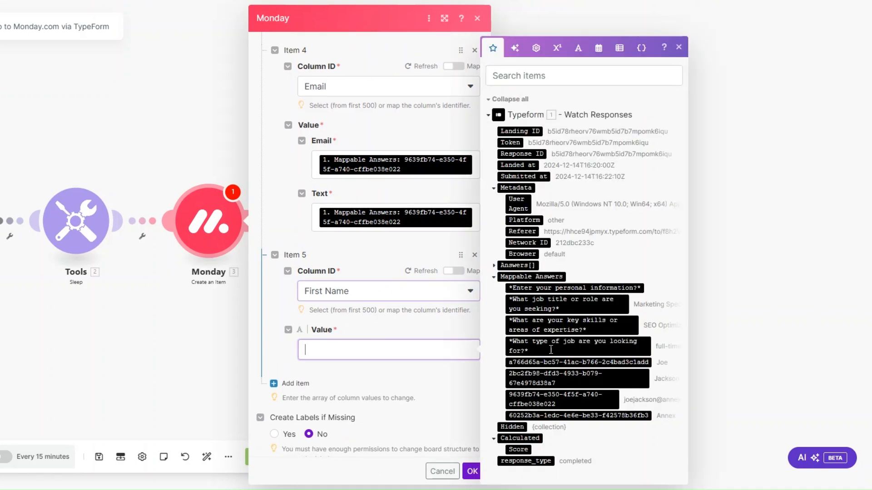
{"action": "left_click", "coordinate": [595, 363]}
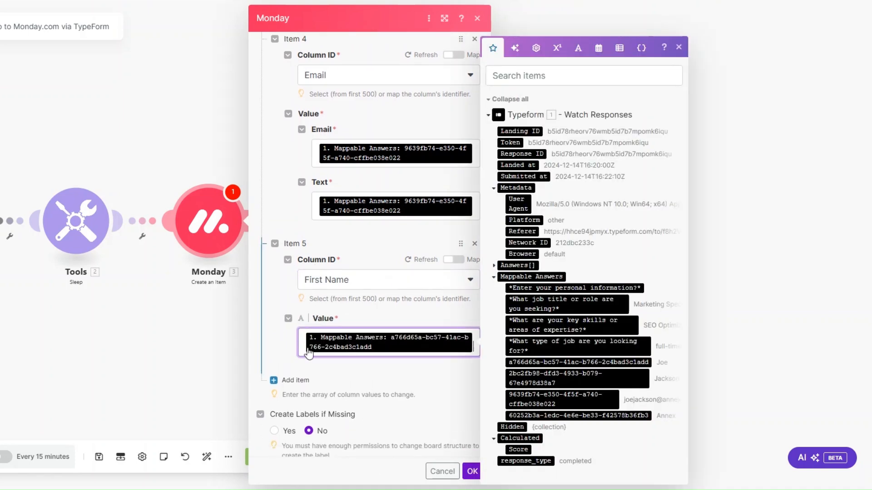
Add Item 6 for the Job Type column, mapped to the job type question's answer.
{"action": "scroll", "coordinate": [311, 354], "scroll_direction": "down", "scroll_amount": 1}
{"action": "left_click", "coordinate": [291, 366]}
{"action": "scroll", "coordinate": [382, 320], "scroll_direction": "down", "scroll_amount": 3}
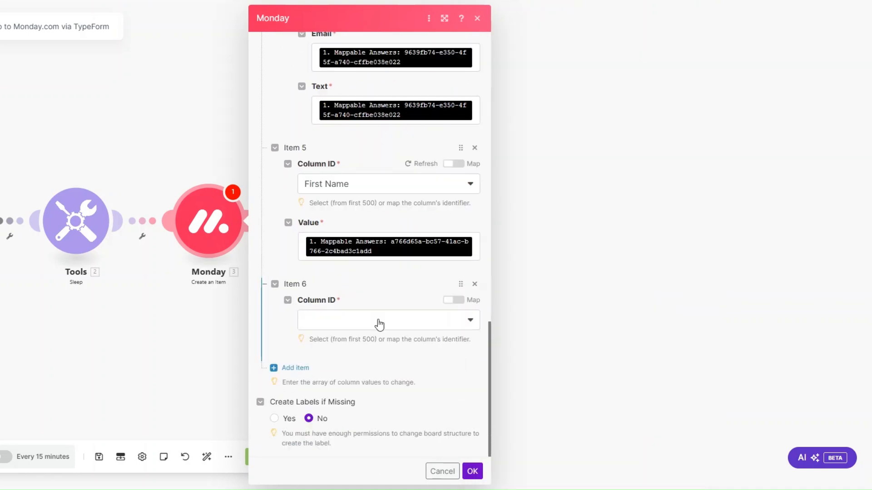
{"action": "left_click", "coordinate": [379, 325]}
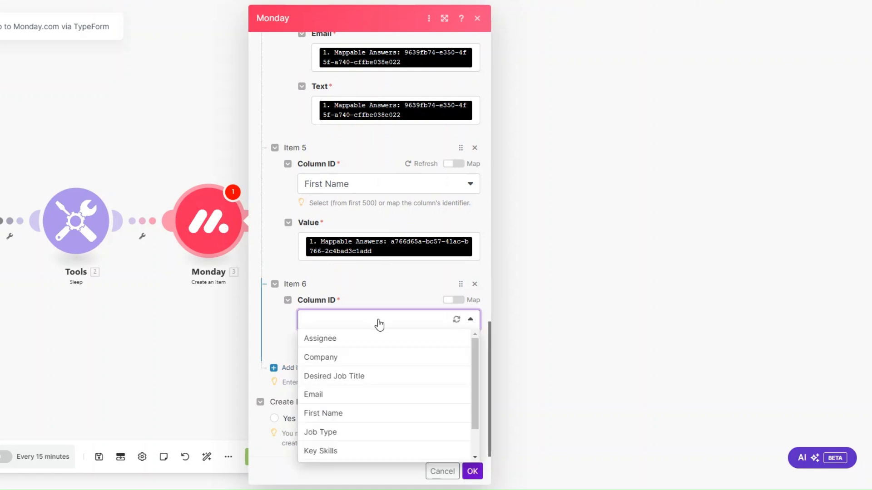
{"action": "scroll", "coordinate": [369, 341], "scroll_direction": "down", "scroll_amount": 1}
{"action": "left_click", "coordinate": [369, 397]}
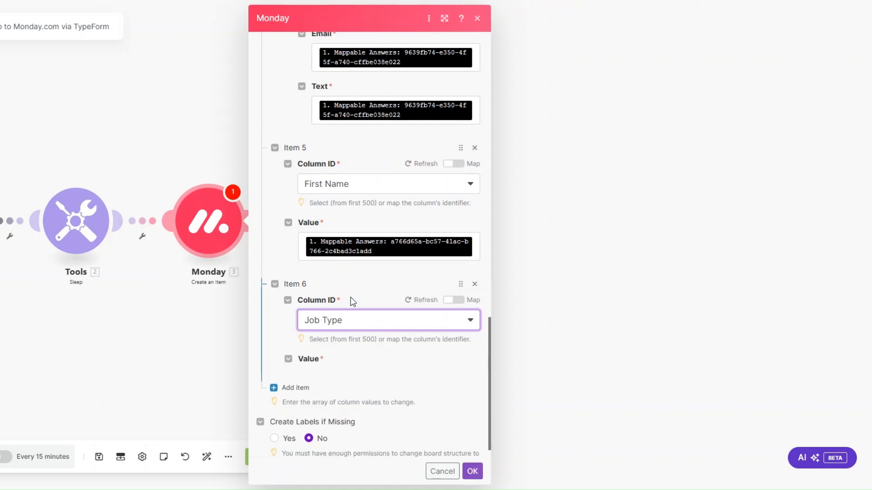
{"action": "left_click", "coordinate": [346, 381]}
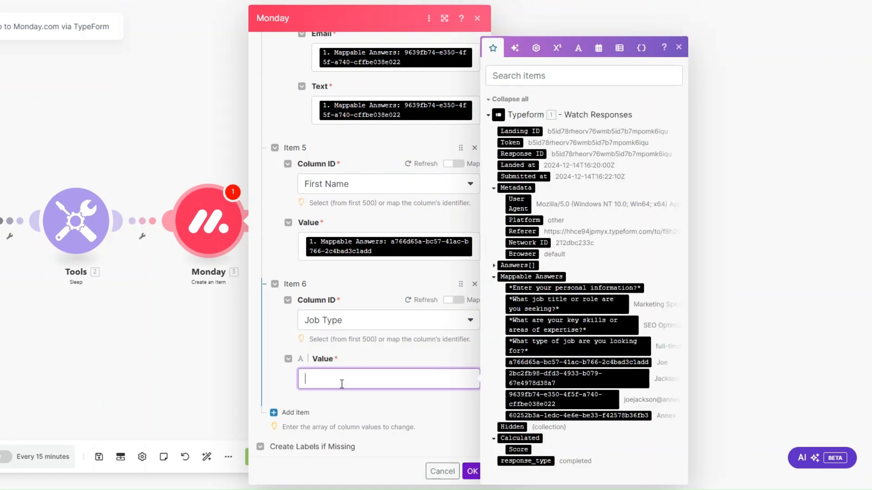
{"action": "left_click", "coordinate": [576, 340]}
Add Item 7 for the Key Skills column, mapped to the key skills question's answer.
{"action": "scroll", "coordinate": [320, 315], "scroll_direction": "down", "scroll_amount": 2}
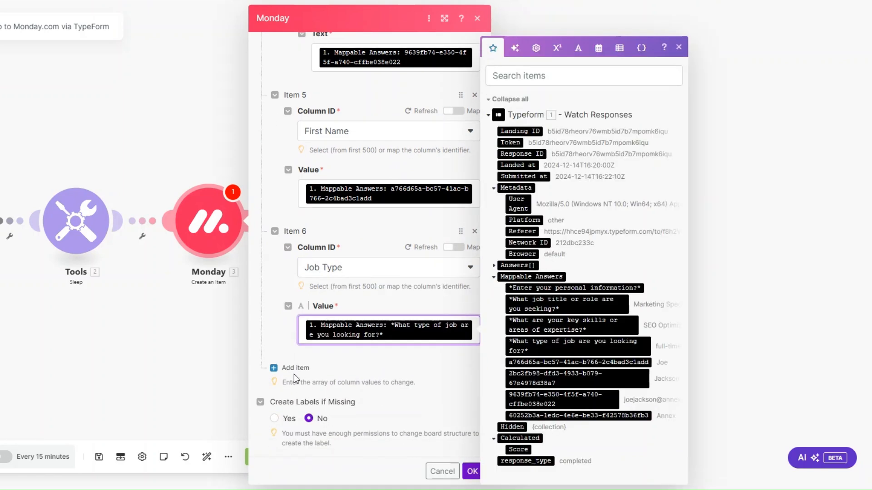
{"action": "left_click", "coordinate": [298, 368]}
{"action": "scroll", "coordinate": [374, 331], "scroll_direction": "down", "scroll_amount": 2}
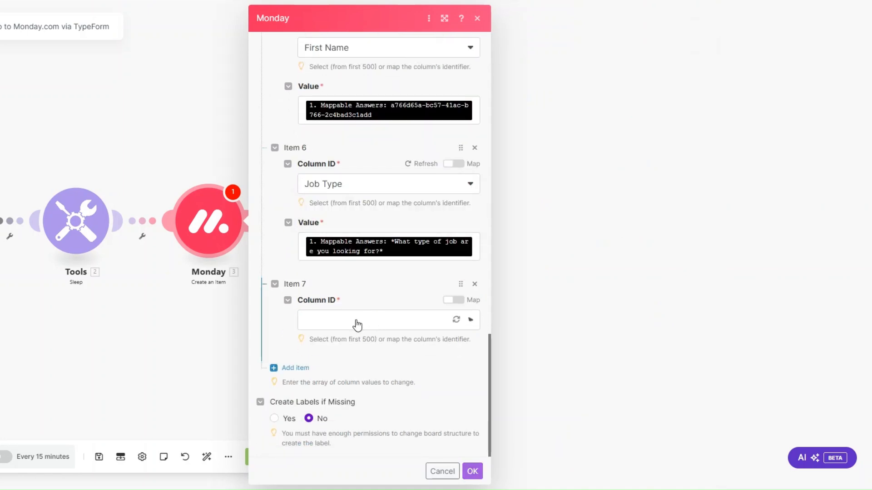
{"action": "left_click", "coordinate": [357, 325]}
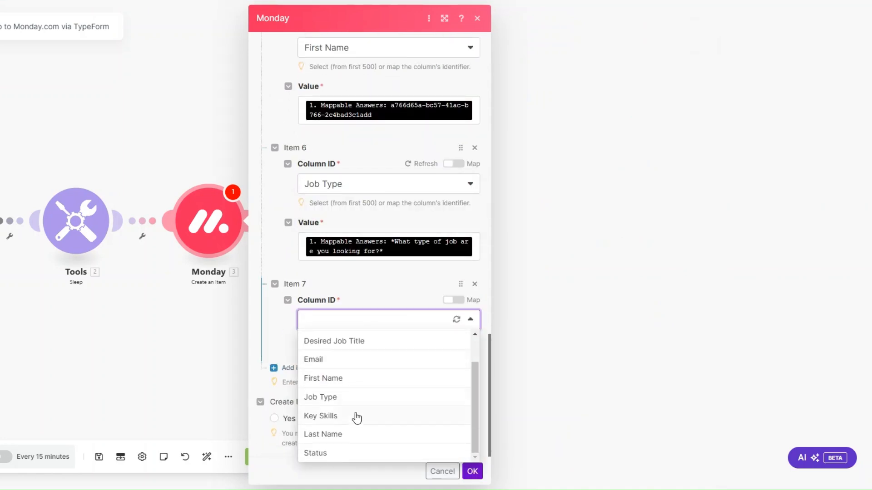
{"action": "left_click", "coordinate": [356, 415]}
{"action": "left_click", "coordinate": [357, 380]}
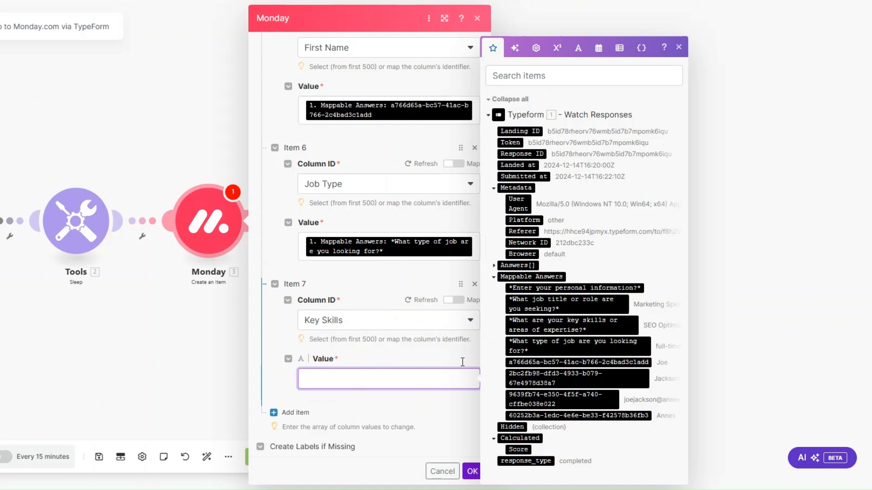
{"action": "left_click", "coordinate": [570, 325]}
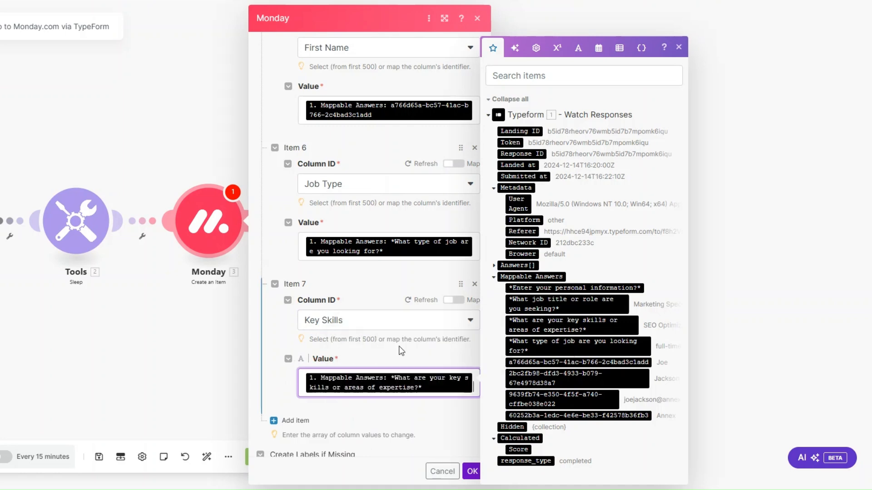
Add Item 8 for the Last Name column, mapped to the last-name form answer.
{"action": "scroll", "coordinate": [400, 350], "scroll_direction": "down", "scroll_amount": 1}
{"action": "left_click", "coordinate": [302, 368]}
{"action": "scroll", "coordinate": [368, 354], "scroll_direction": "down", "scroll_amount": 2}
{"action": "left_click", "coordinate": [362, 325]}
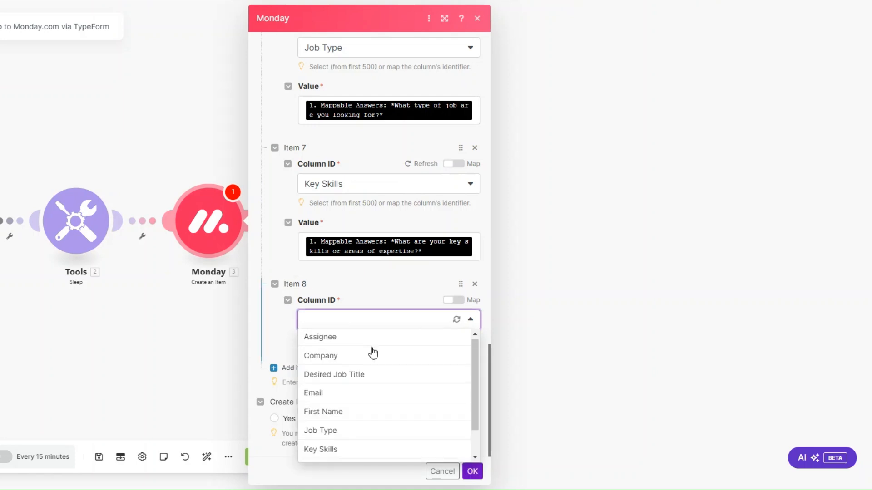
{"action": "scroll", "coordinate": [374, 364], "scroll_direction": "down", "scroll_amount": 2}
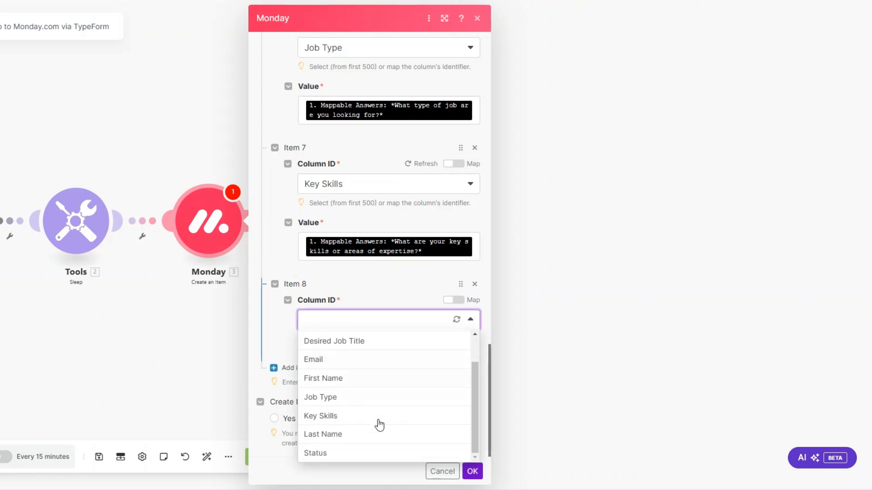
{"action": "left_click", "coordinate": [347, 433]}
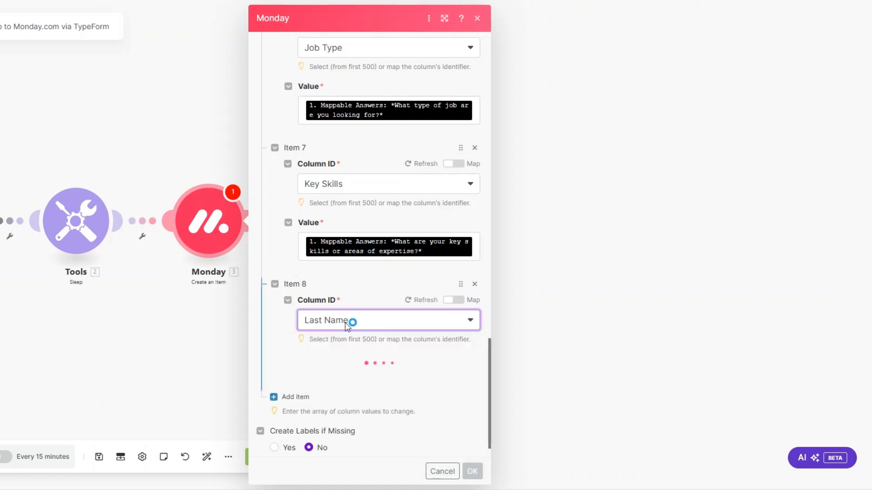
{"action": "left_click", "coordinate": [349, 385]}
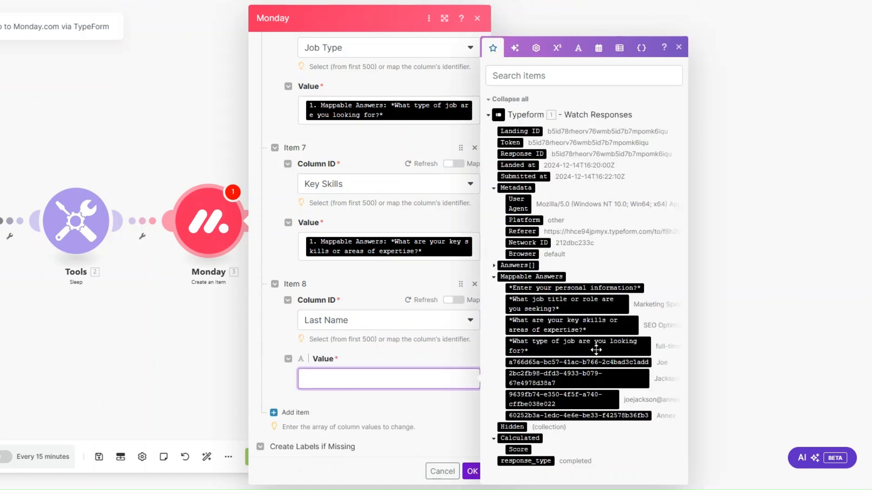
{"action": "left_click", "coordinate": [583, 382]}
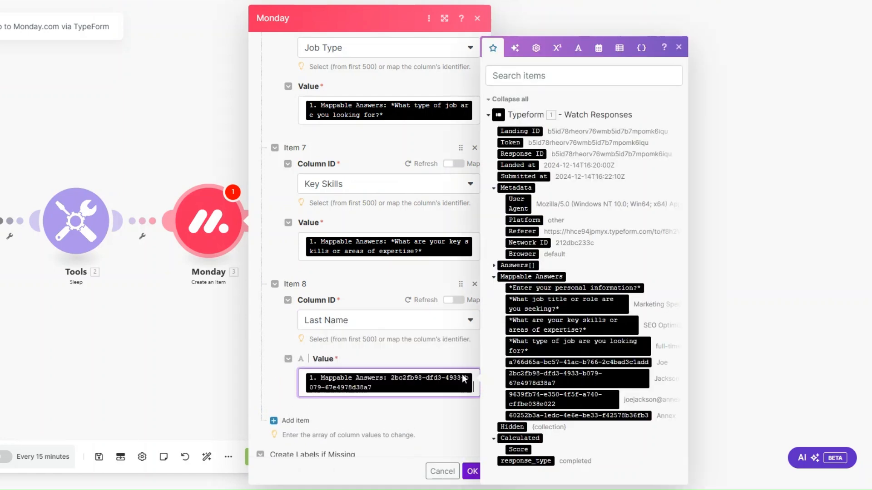
Add Item 9 setting the Status column by label to INTAKE, and save the Monday module.
{"action": "scroll", "coordinate": [312, 369], "scroll_direction": "down", "scroll_amount": 1}
{"action": "left_click", "coordinate": [287, 367]}
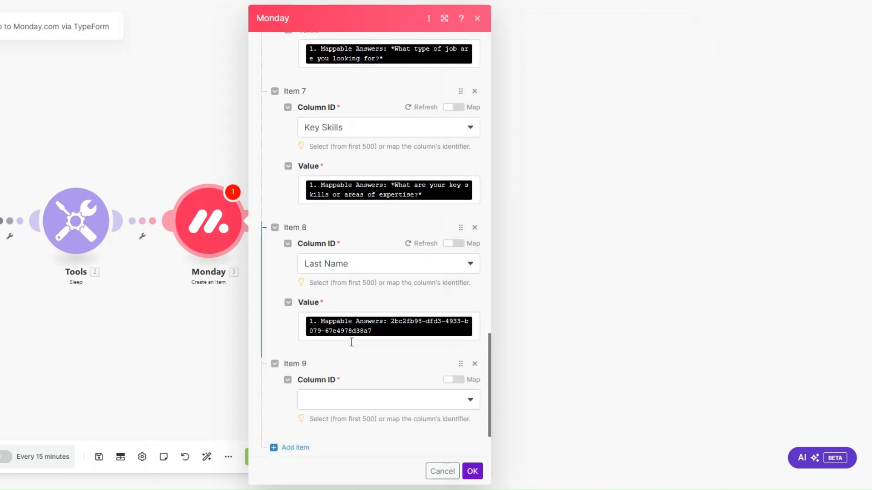
{"action": "scroll", "coordinate": [351, 341], "scroll_direction": "down", "scroll_amount": 2}
{"action": "left_click", "coordinate": [352, 326]}
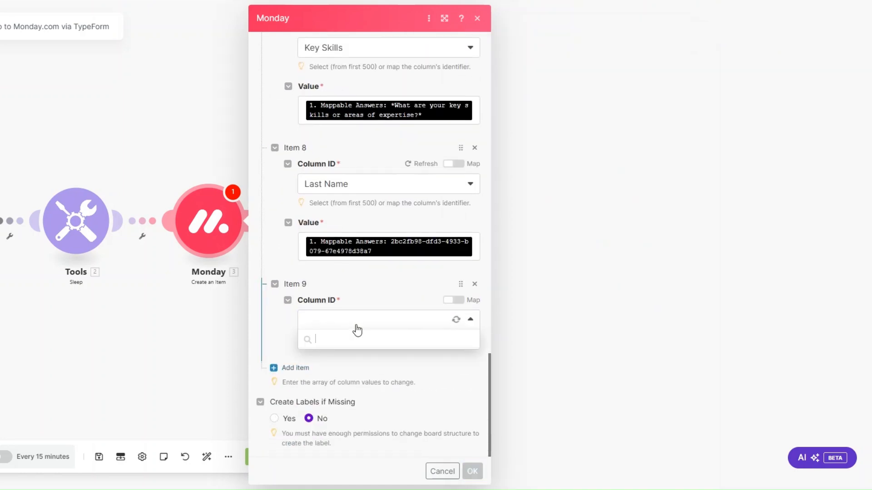
{"action": "scroll", "coordinate": [356, 388], "scroll_direction": "down", "scroll_amount": 2}
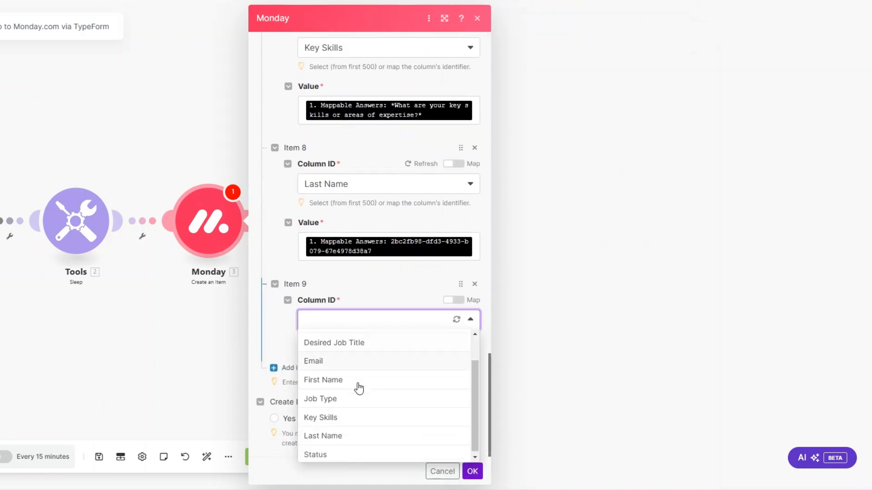
{"action": "left_click", "coordinate": [355, 451]}
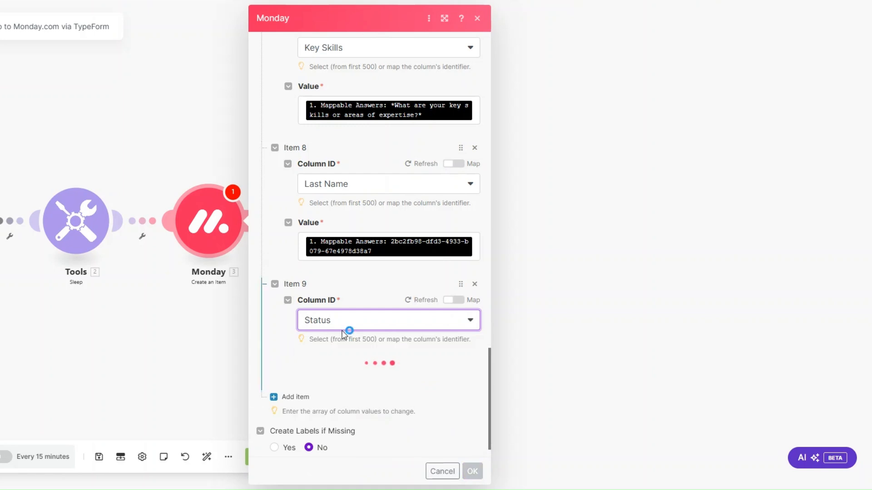
{"action": "left_click", "coordinate": [338, 401]}
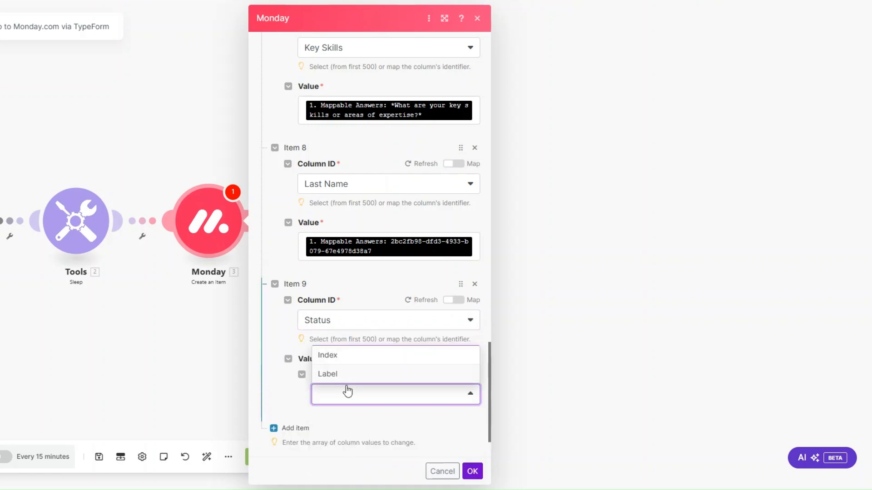
{"action": "left_click", "coordinate": [343, 373]}
{"action": "scroll", "coordinate": [352, 399], "scroll_direction": "down", "scroll_amount": 3}
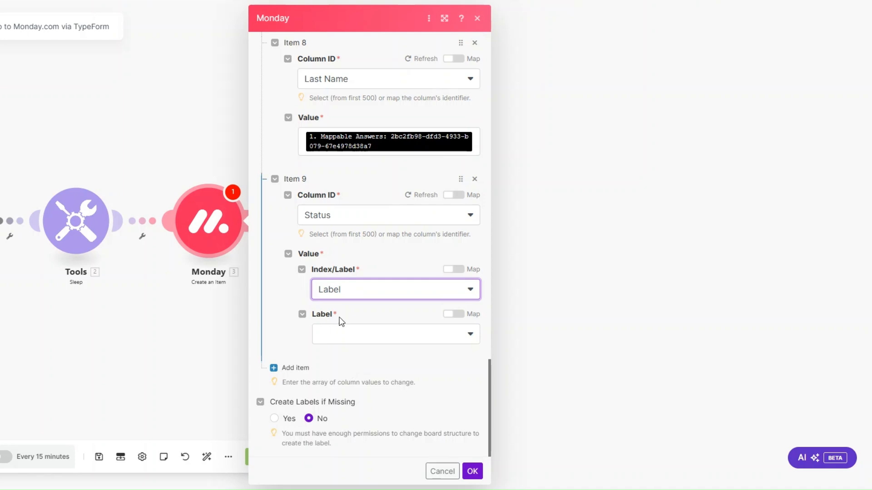
{"action": "left_click", "coordinate": [342, 343]}
{"action": "left_click", "coordinate": [348, 427]}
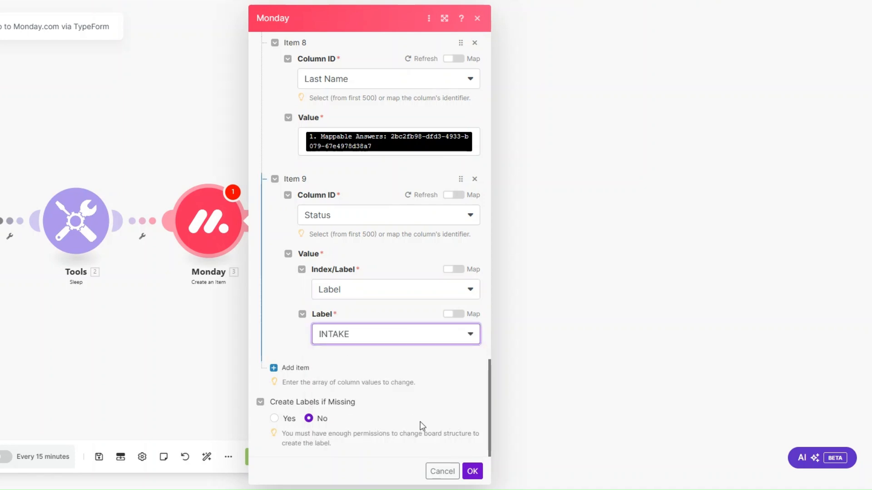
{"action": "left_click", "coordinate": [472, 471]}
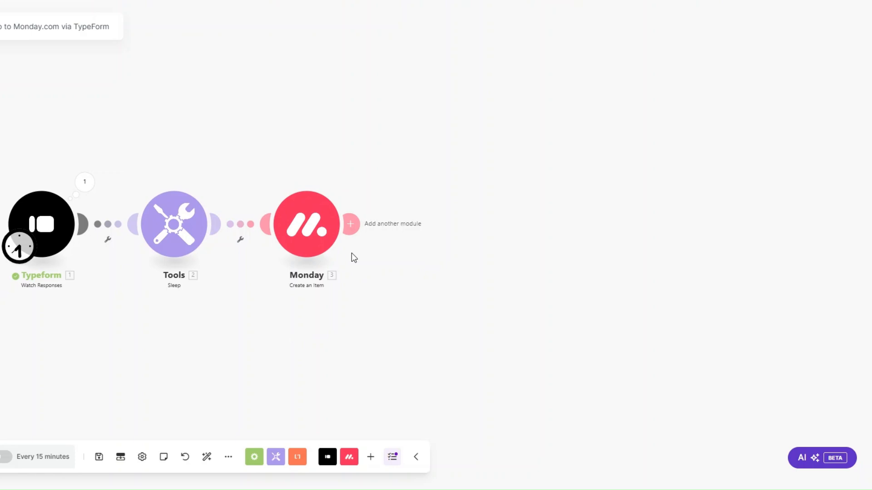
Add an Email 'Send an Email' module after the Monday module.
{"action": "left_click", "coordinate": [350, 224]}
{"action": "left_click", "coordinate": [524, 222]}
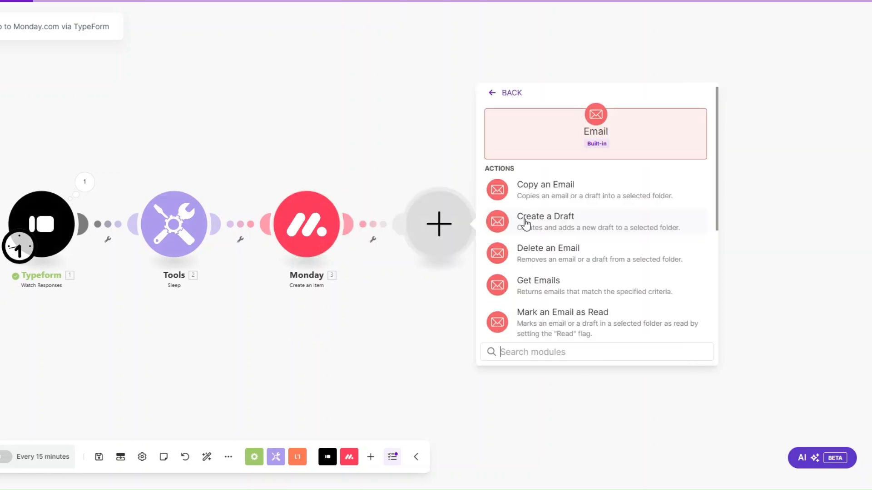
{"action": "scroll", "coordinate": [545, 272], "scroll_direction": "down", "scroll_amount": 3}
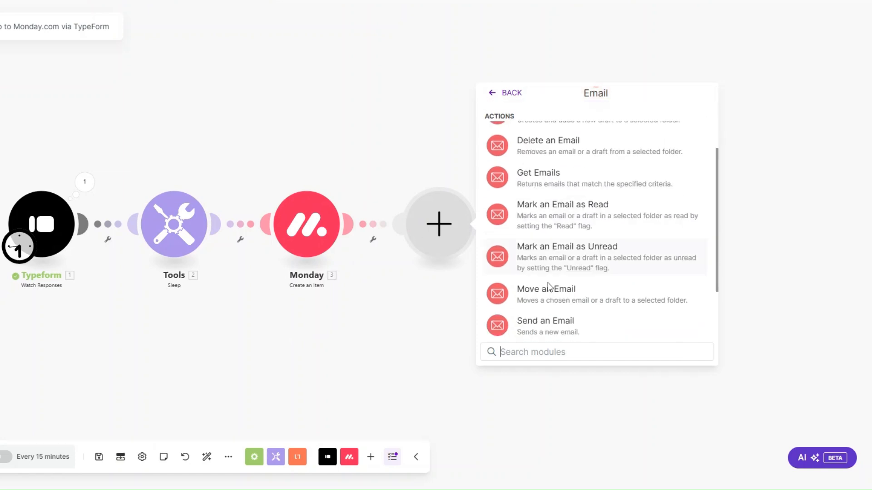
{"action": "left_click", "coordinate": [550, 324]}
Rename the Email module to 'Confirmation Email' and open its settings.
{"action": "right_click", "coordinate": [436, 225]}
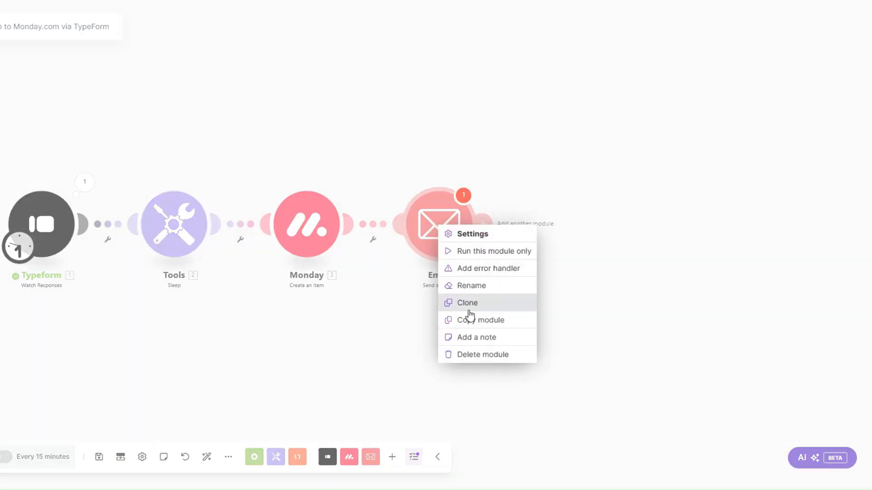
{"action": "left_click", "coordinate": [470, 291]}
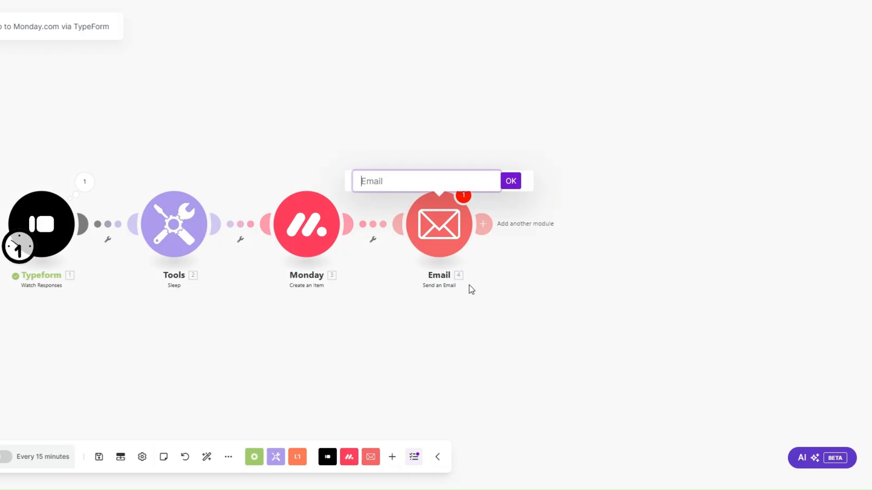
{"action": "type", "text": "Confirmation Ema"}
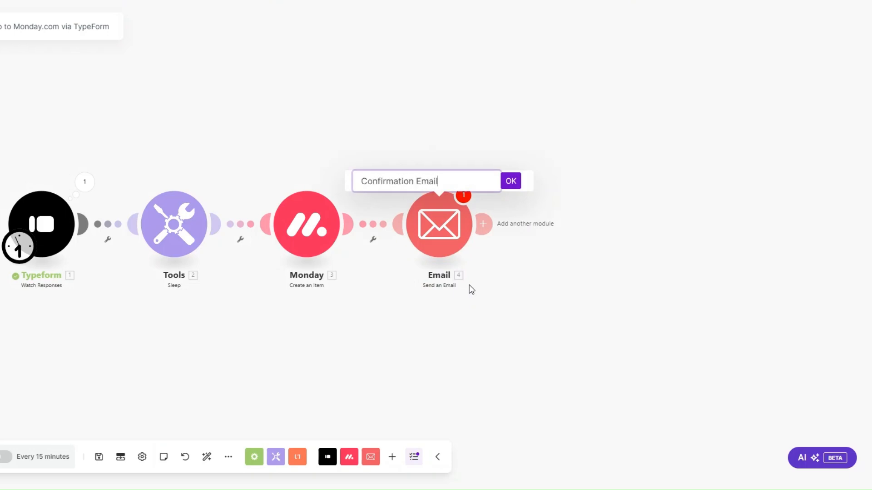
{"action": "type", "text": "il"}
{"action": "left_click", "coordinate": [511, 181]}
{"action": "left_click", "coordinate": [440, 247]}
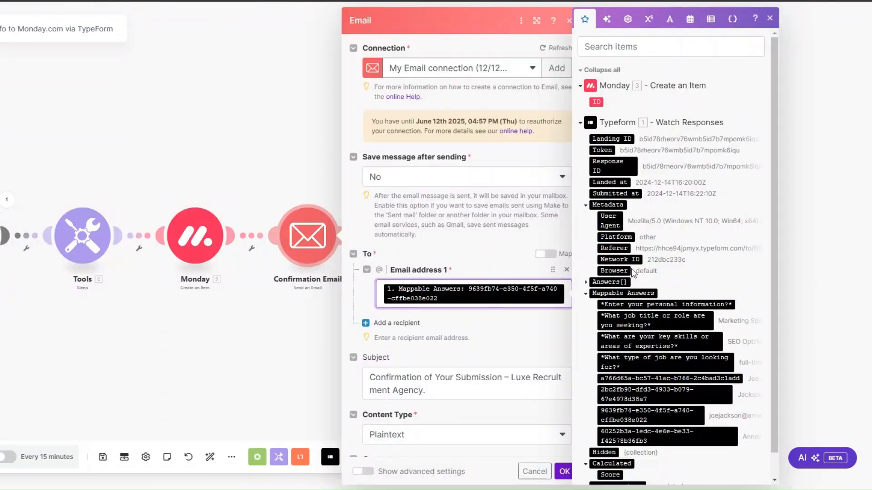
Review the recipient, subject 'Confirmation of Your Submission – Luxe Recruitment Agency.' and plaintext body, then save.
{"action": "scroll", "coordinate": [632, 272], "scroll_direction": "down", "scroll_amount": 1}
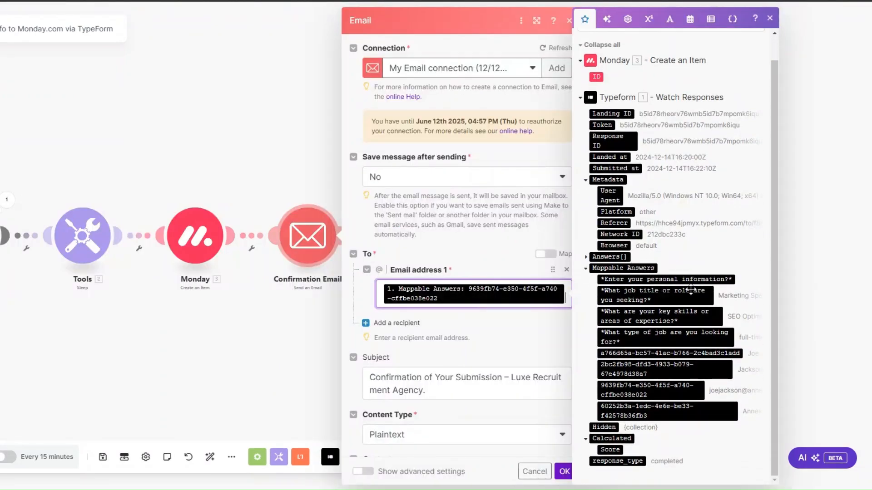
{"action": "scroll", "coordinate": [463, 254], "scroll_direction": "down", "scroll_amount": 5}
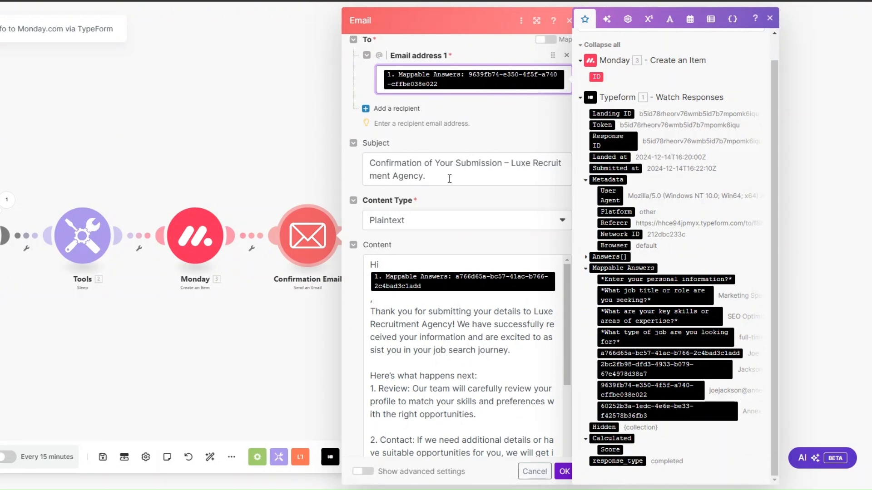
{"action": "scroll", "coordinate": [449, 179], "scroll_direction": "down", "scroll_amount": 2}
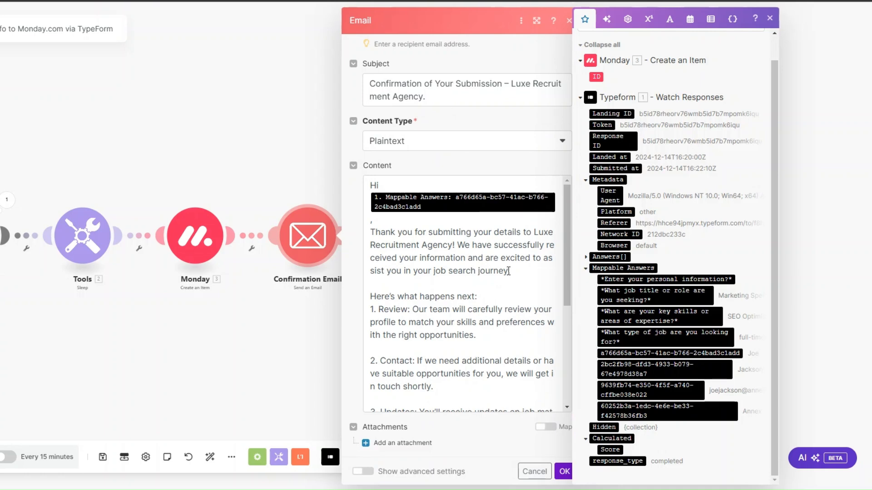
{"action": "scroll", "coordinate": [509, 277], "scroll_direction": "down", "scroll_amount": 2}
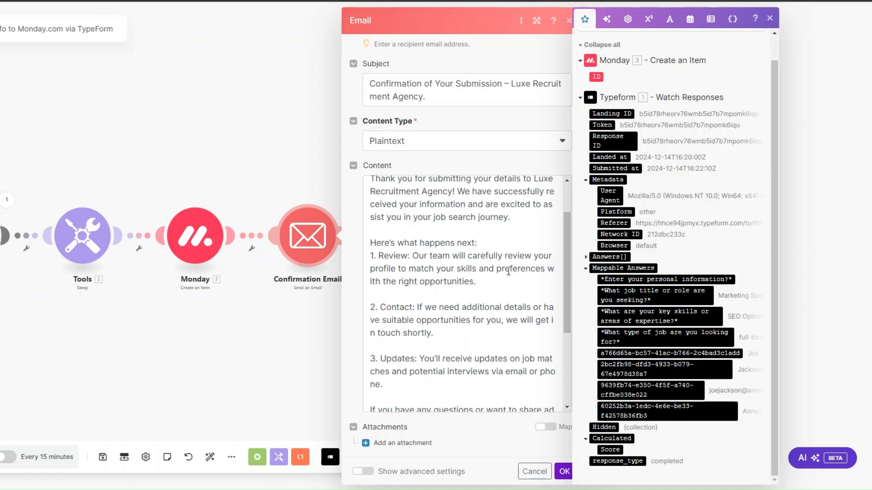
{"action": "scroll", "coordinate": [508, 272], "scroll_direction": "down", "scroll_amount": 4}
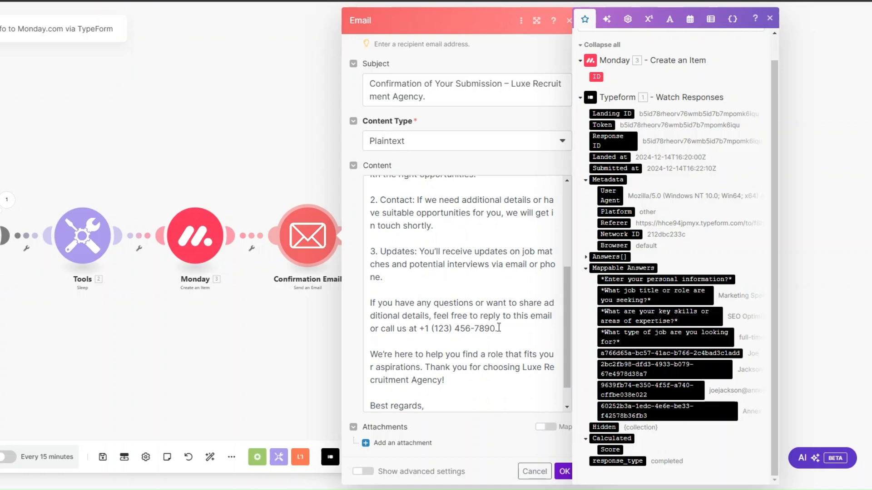
{"action": "scroll", "coordinate": [497, 322], "scroll_direction": "down", "scroll_amount": 1}
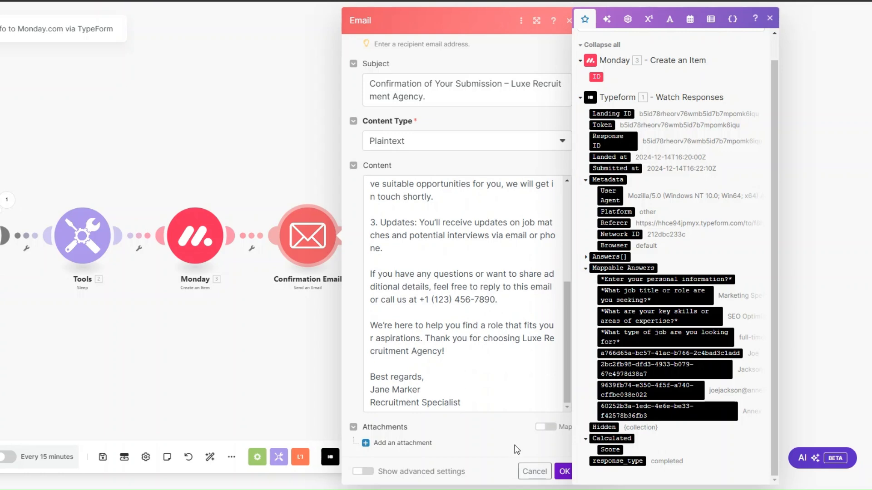
{"action": "left_click", "coordinate": [563, 471]}
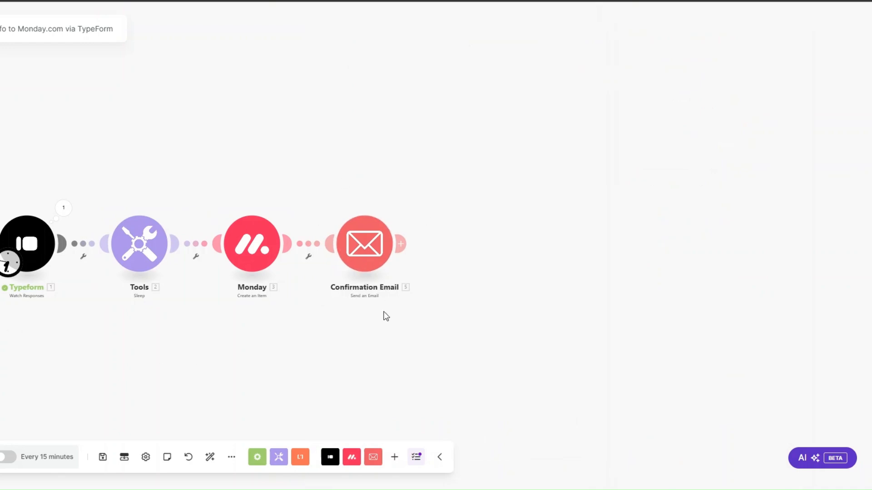
Add a Slack 'Create a Message' module after Confirmation Email.
{"action": "left_click", "coordinate": [401, 244]}
{"action": "type", "text": "s"}
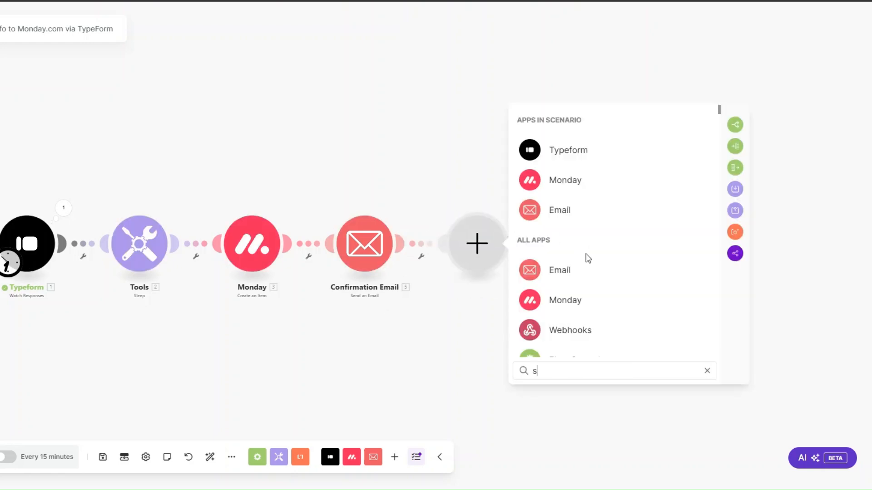
{"action": "type", "text": "lack"}
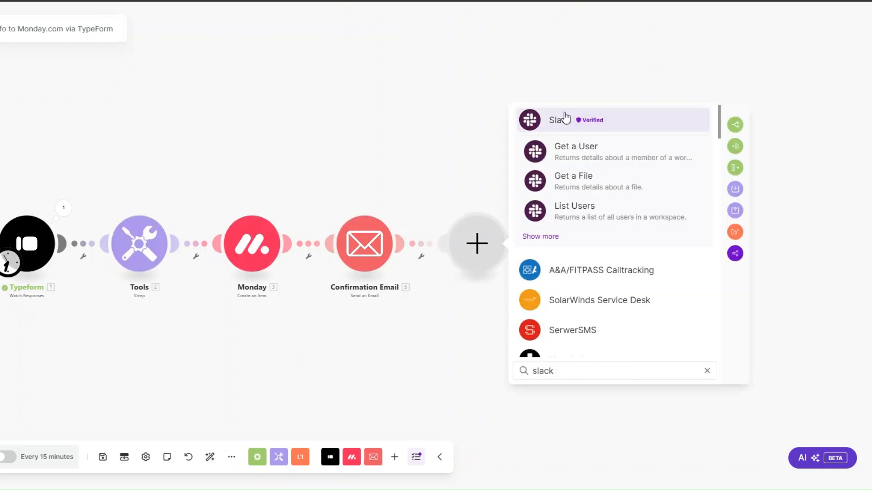
{"action": "left_click", "coordinate": [585, 119]}
{"action": "scroll", "coordinate": [584, 202], "scroll_direction": "down", "scroll_amount": 3}
{"action": "scroll", "coordinate": [585, 205], "scroll_direction": "down", "scroll_amount": 1}
{"action": "scroll", "coordinate": [584, 200], "scroll_direction": "up", "scroll_amount": 2}
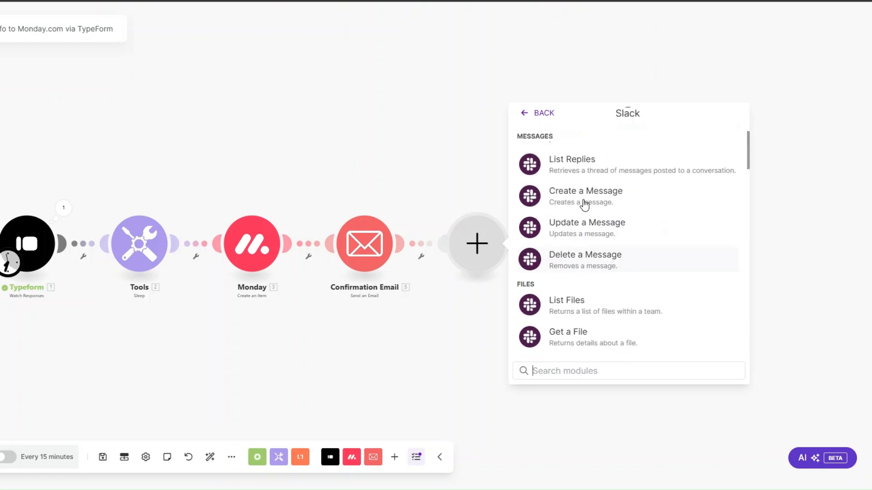
{"action": "left_click", "coordinate": [584, 196]}
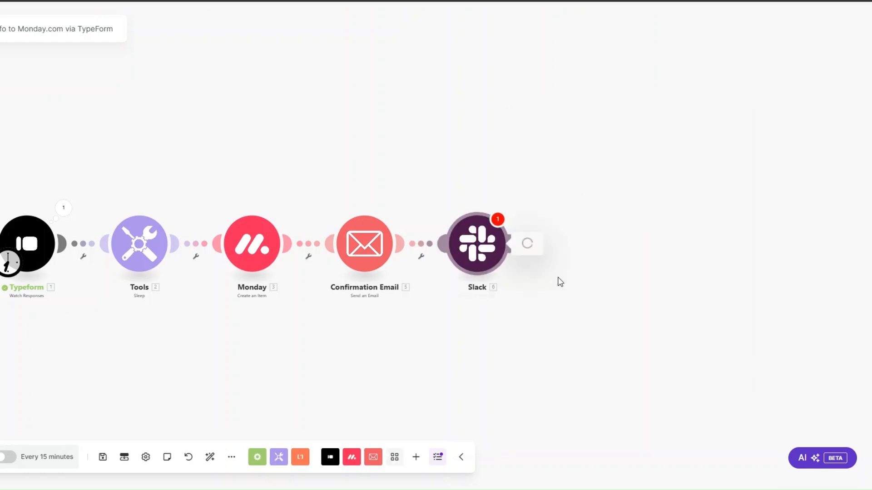
Rename the Slack module to 'Team Notification'.
{"action": "right_click", "coordinate": [472, 245]}
{"action": "left_click", "coordinate": [502, 305]}
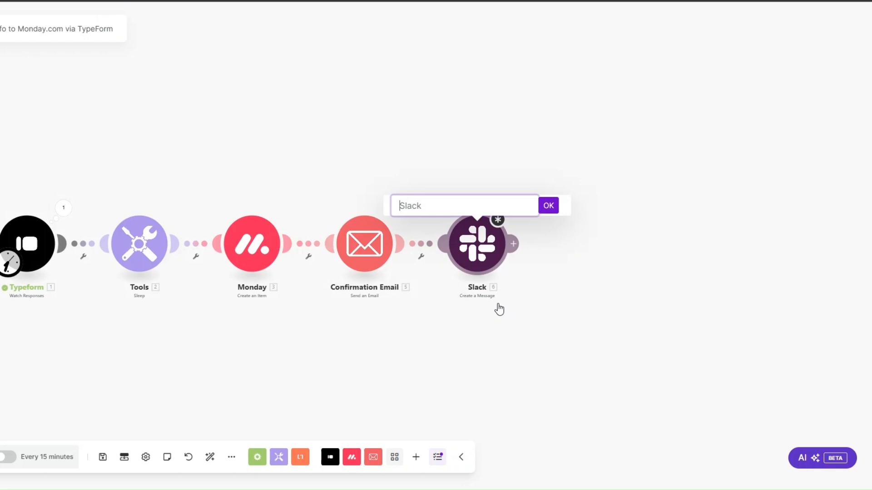
{"action": "type", "text": "Team Notification"}
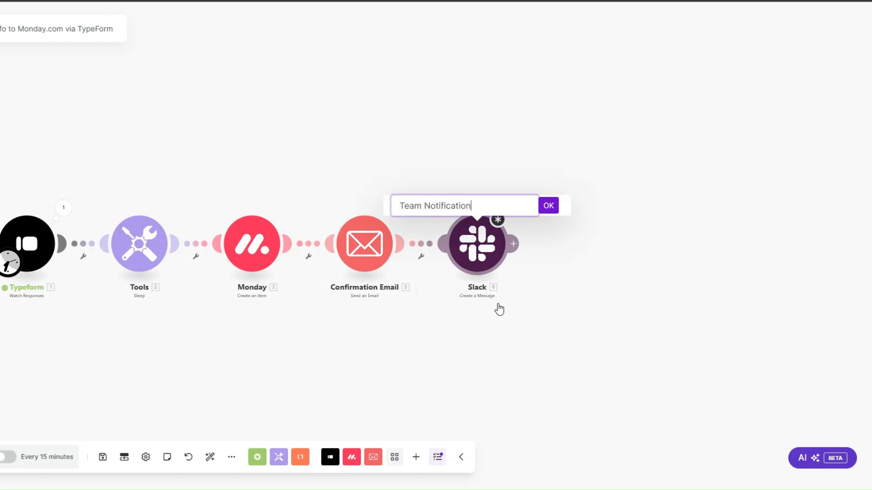
{"action": "left_click", "coordinate": [550, 206]}
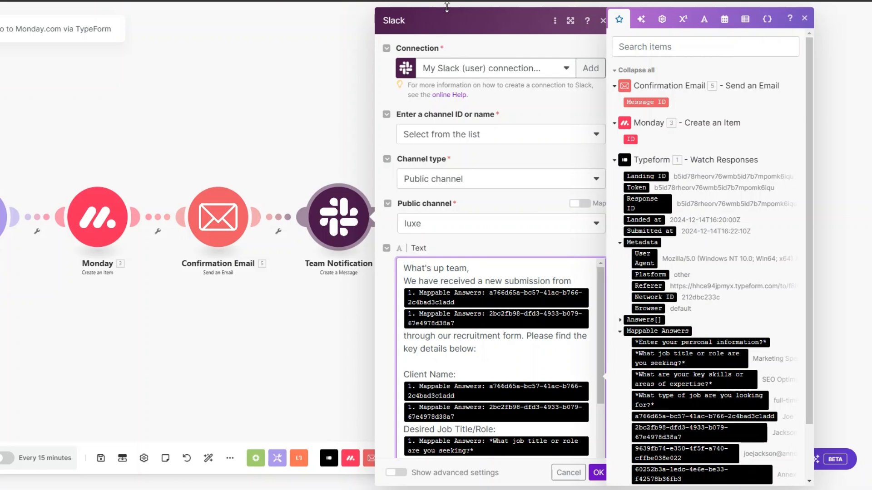
Start a new Slack user connection, then discard it without saving.
{"action": "left_click", "coordinate": [598, 68]}
{"action": "left_click", "coordinate": [695, 68]}
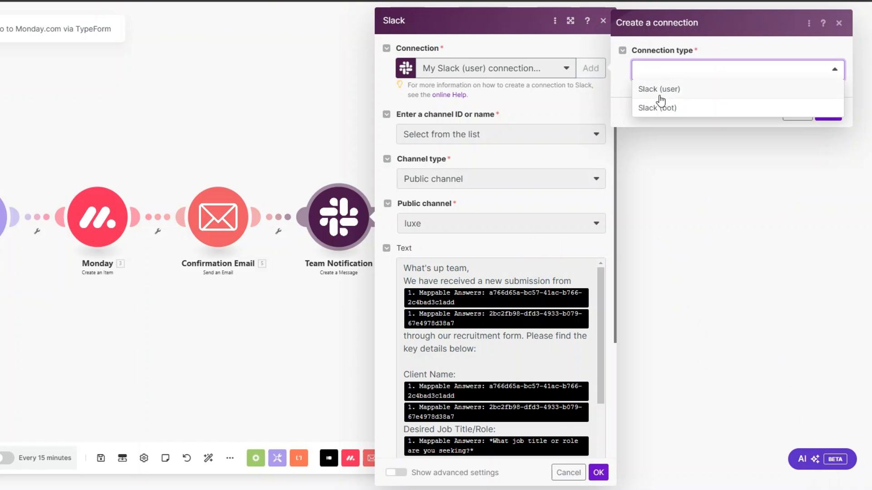
{"action": "left_click", "coordinate": [659, 89]}
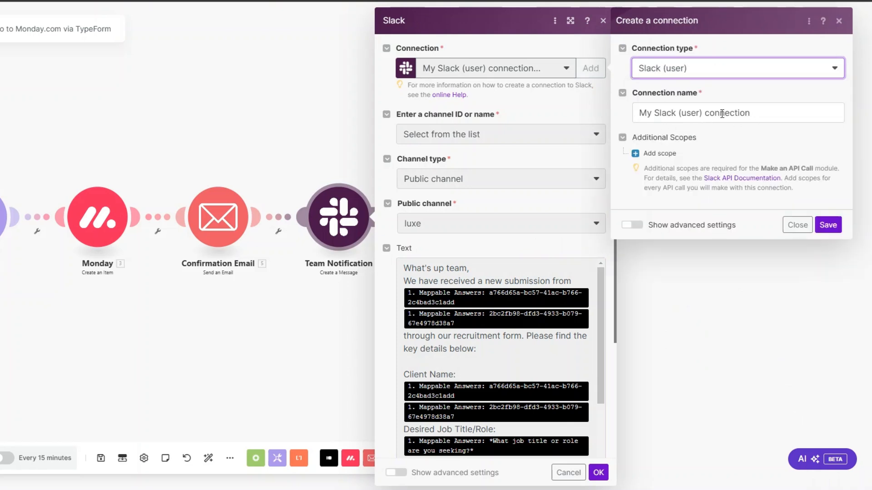
{"action": "triple_click", "coordinate": [724, 114]}
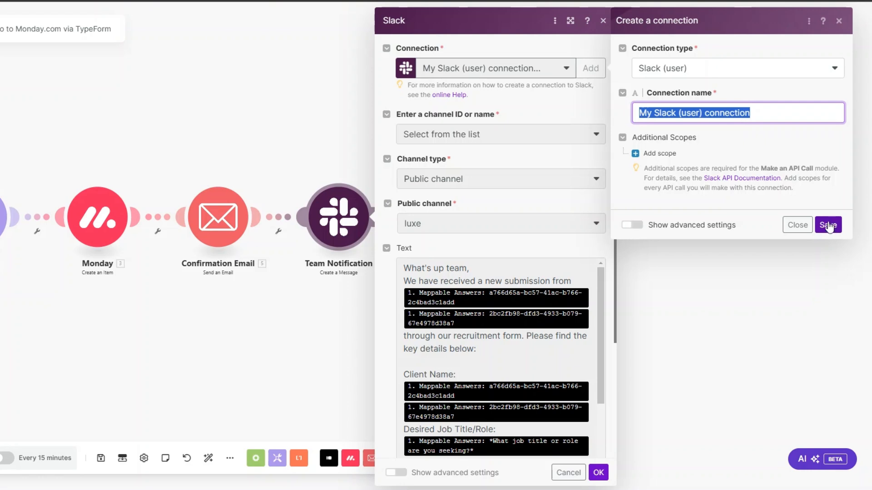
{"action": "left_click", "coordinate": [839, 20]}
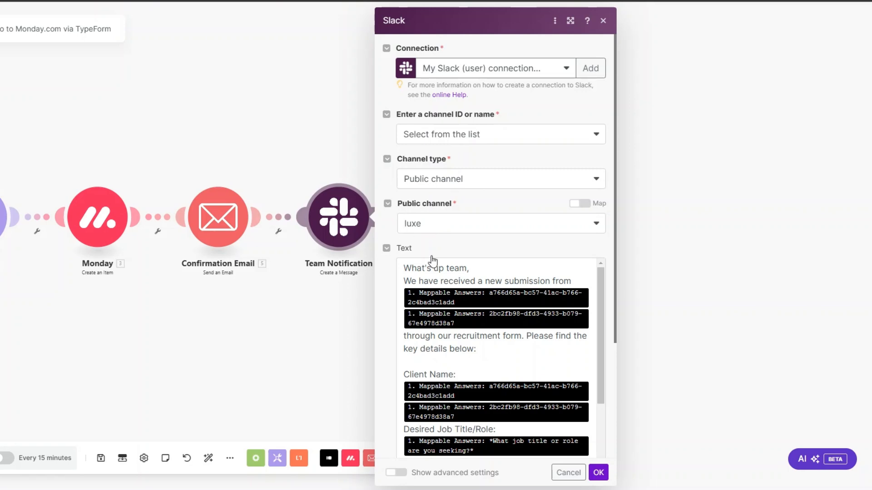
Review the Text field's mapped job title, skills, contact and job type answers, then save the module.
{"action": "left_click", "coordinate": [520, 268]}
{"action": "scroll", "coordinate": [550, 224], "scroll_direction": "down", "scroll_amount": 3}
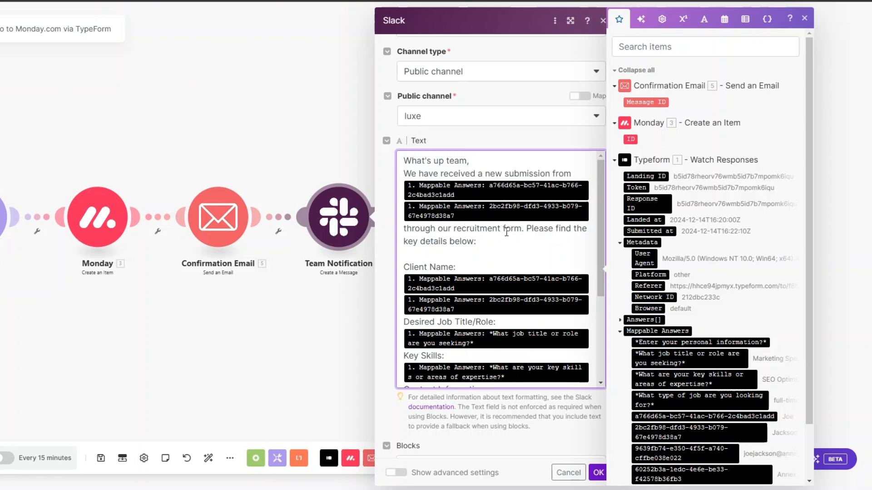
{"action": "scroll", "coordinate": [493, 241], "scroll_direction": "down", "scroll_amount": 3}
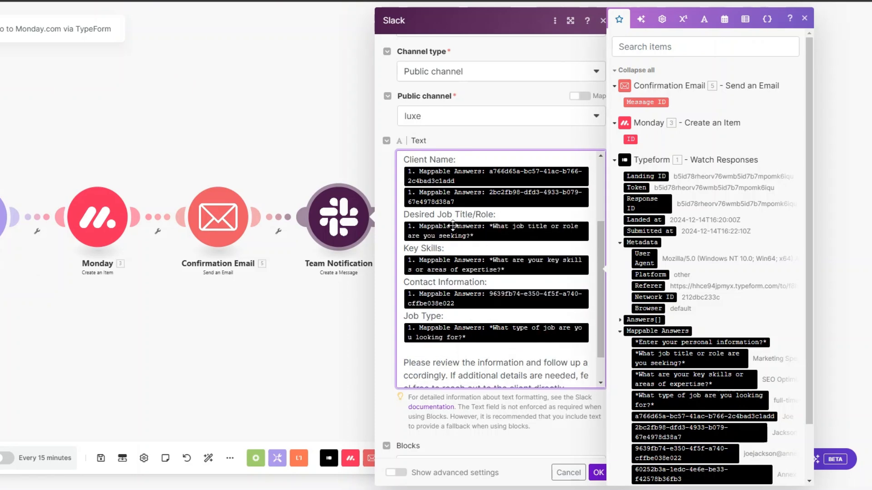
{"action": "scroll", "coordinate": [504, 227], "scroll_direction": "up", "scroll_amount": 1}
{"action": "scroll", "coordinate": [506, 221], "scroll_direction": "down", "scroll_amount": 1}
{"action": "scroll", "coordinate": [506, 221], "scroll_direction": "down", "scroll_amount": 1}
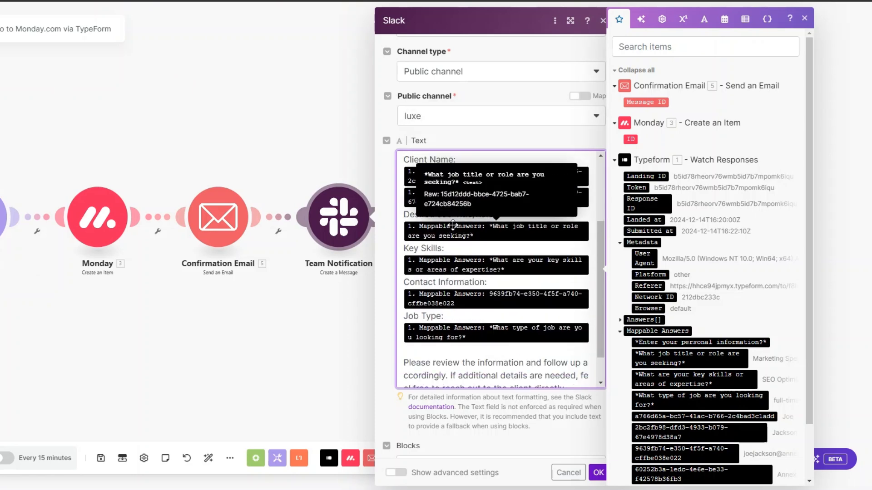
{"action": "scroll", "coordinate": [479, 253], "scroll_direction": "down", "scroll_amount": 4}
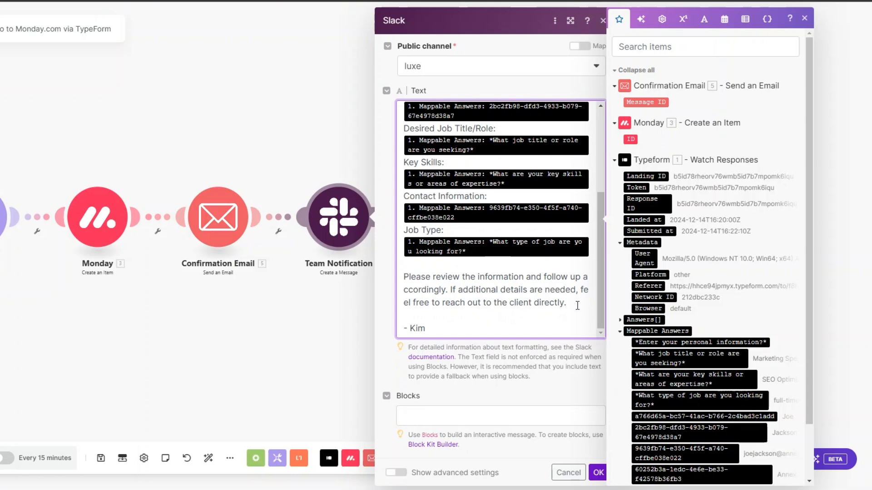
{"action": "left_click", "coordinate": [577, 306]}
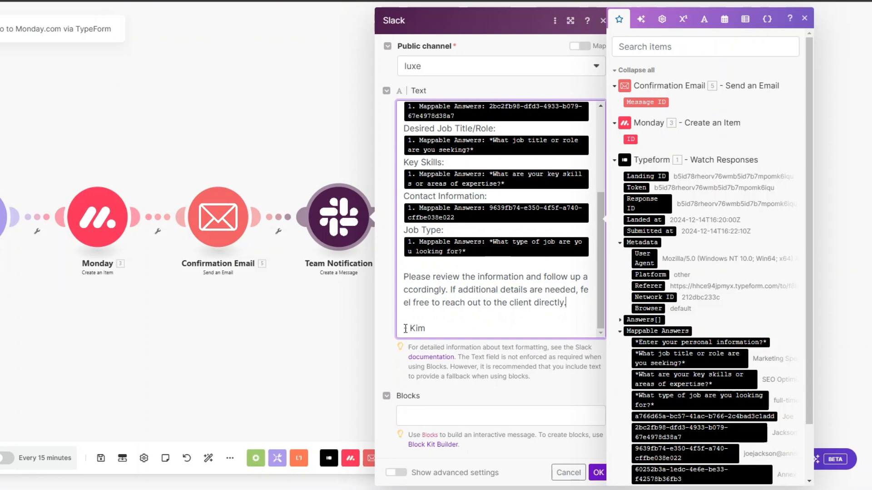
{"action": "left_click", "coordinate": [598, 473]}
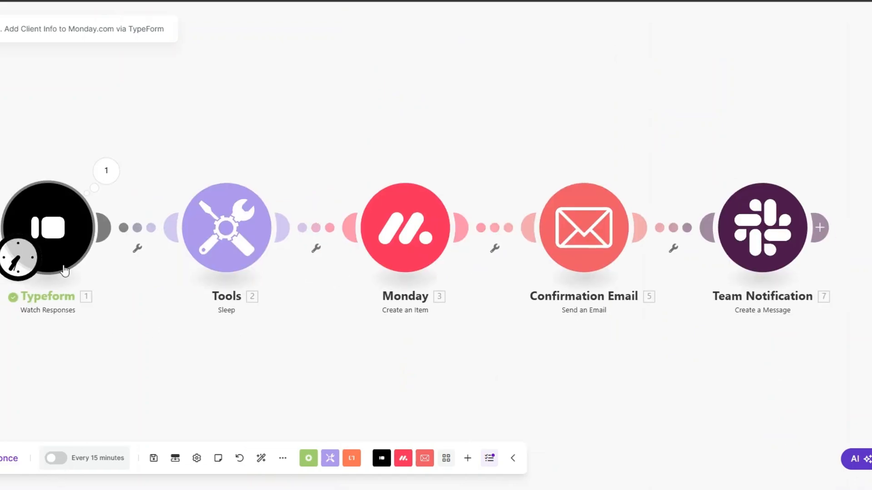
Set the Typeform trigger to start manually from the 12/14/2024 7:22 PM response.
{"action": "right_click", "coordinate": [61, 237]}
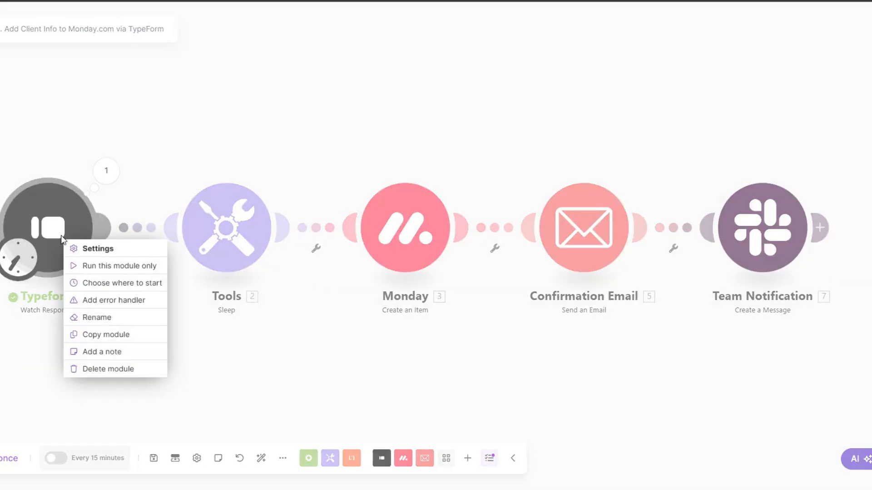
{"action": "left_click", "coordinate": [93, 283]}
{"action": "left_click", "coordinate": [127, 253]}
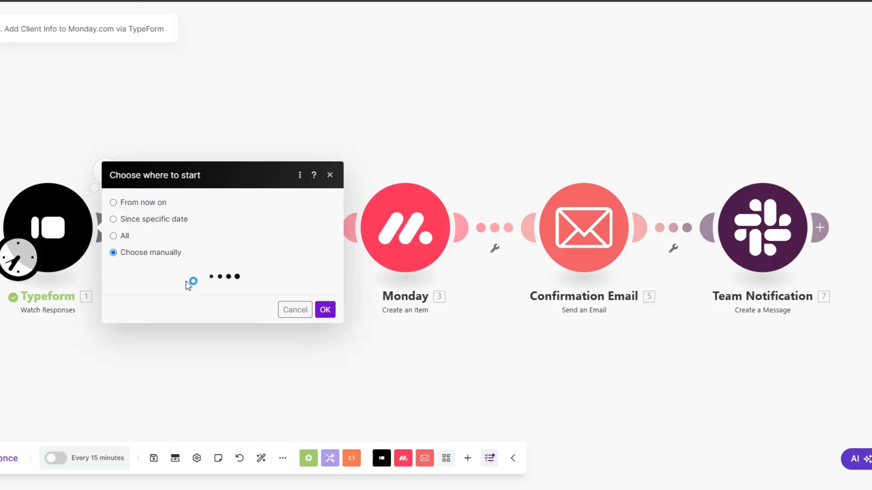
{"action": "left_click", "coordinate": [196, 227]}
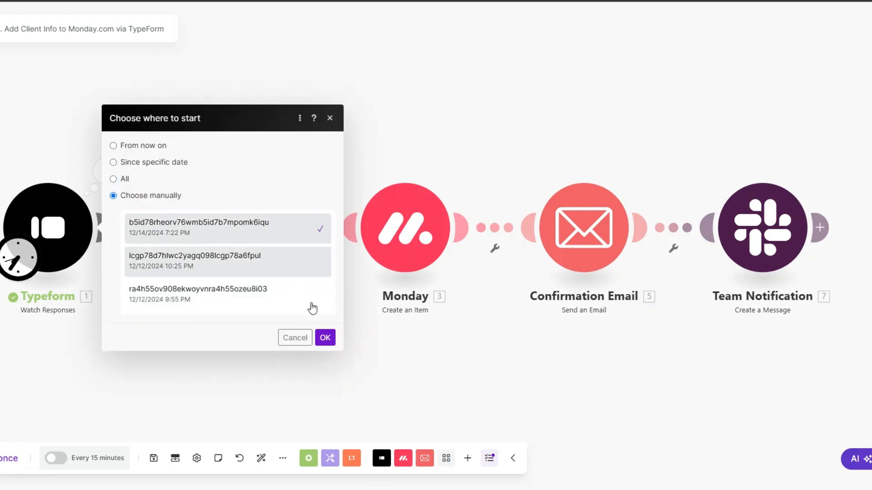
{"action": "left_click", "coordinate": [327, 337]}
{"action": "scroll", "coordinate": [181, 357], "scroll_direction": "up", "scroll_amount": 1}
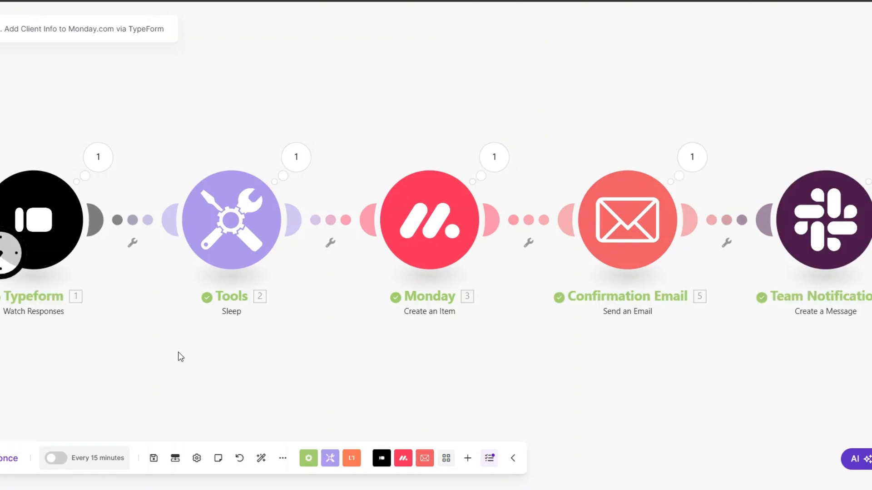
Inspect the Typeform module's mappable answers and the Sleep module's run output.
{"action": "left_click", "coordinate": [84, 157]}
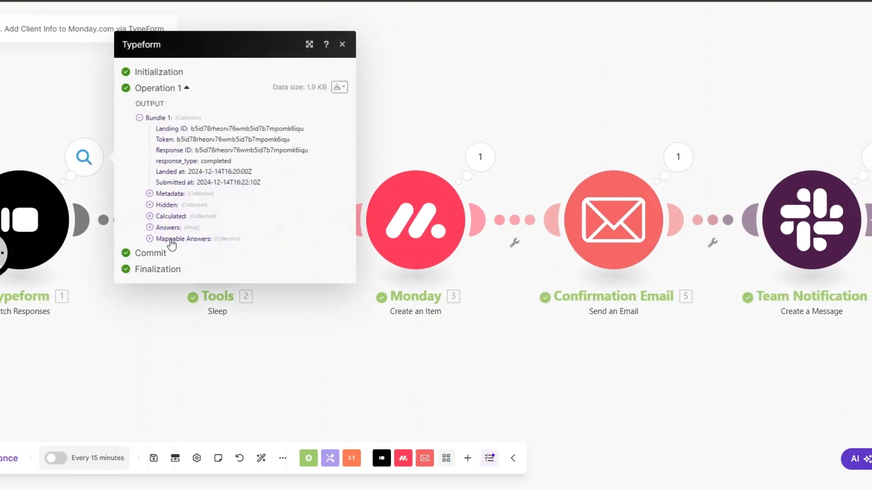
{"action": "left_click_drag", "start_coordinate": [167, 227], "coordinate": [301, 308]}
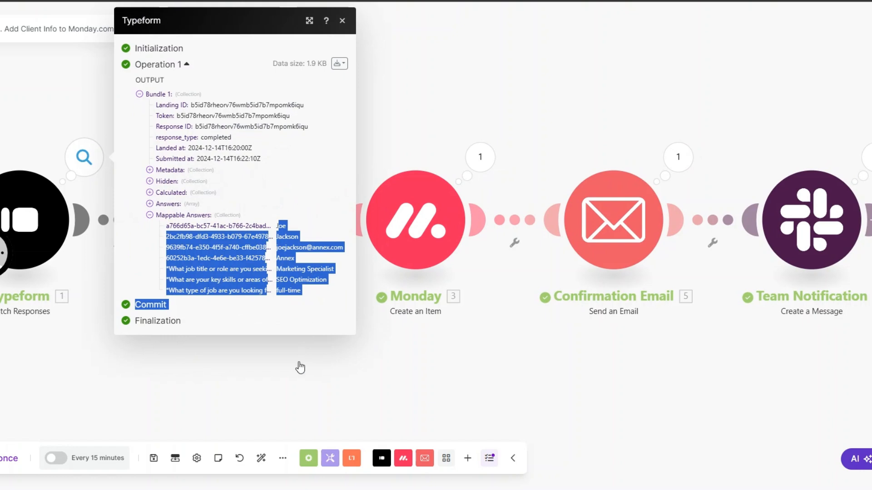
{"action": "left_click", "coordinate": [271, 333]}
{"action": "left_click", "coordinate": [282, 159]}
{"action": "left_click", "coordinate": [282, 159]}
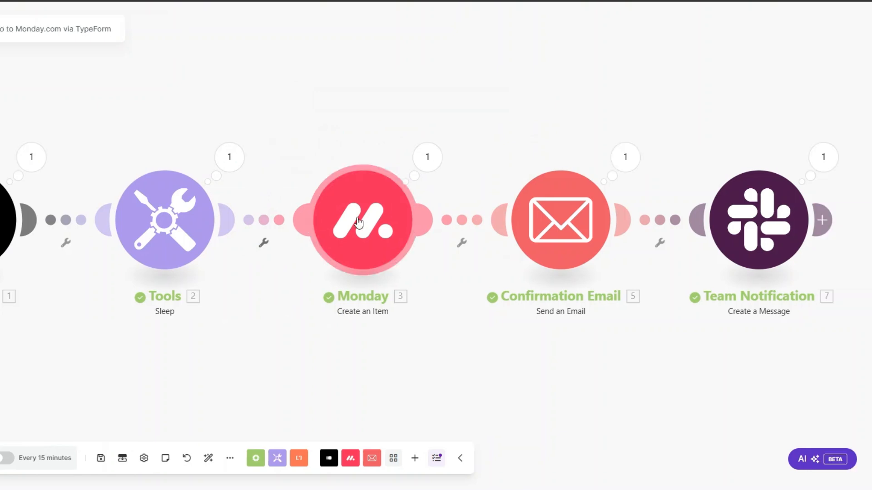
Inspect the Confirmation Email's run details, including its subject and full body.
{"action": "left_click", "coordinate": [625, 157]}
{"action": "left_click_drag", "start_coordinate": [692, 194], "coordinate": [727, 207]}
{"action": "left_click", "coordinate": [661, 150]}
{"action": "left_click", "coordinate": [672, 161]}
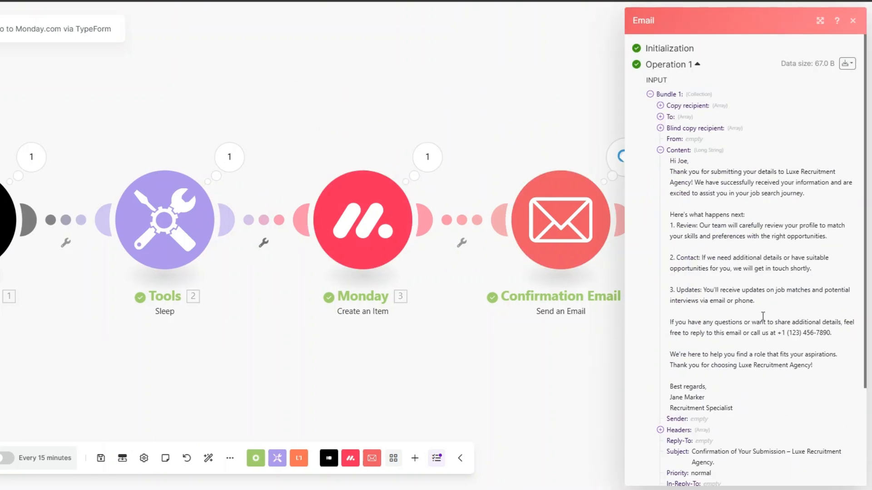
{"action": "left_click", "coordinate": [810, 365], "text": "shift"}
{"action": "left_click", "coordinate": [558, 374]}
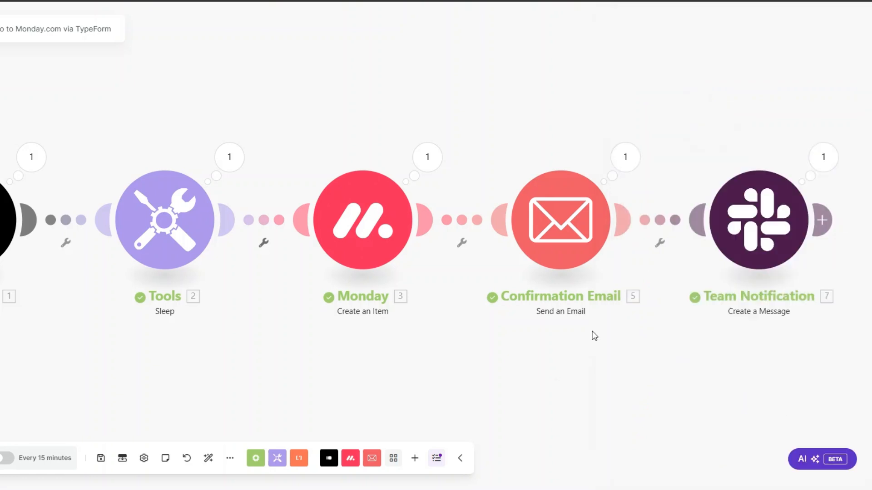
Inspect the Team Notification run output and the full posted Slack message text.
{"action": "left_click", "coordinate": [824, 158]}
{"action": "left_click", "coordinate": [588, 241]}
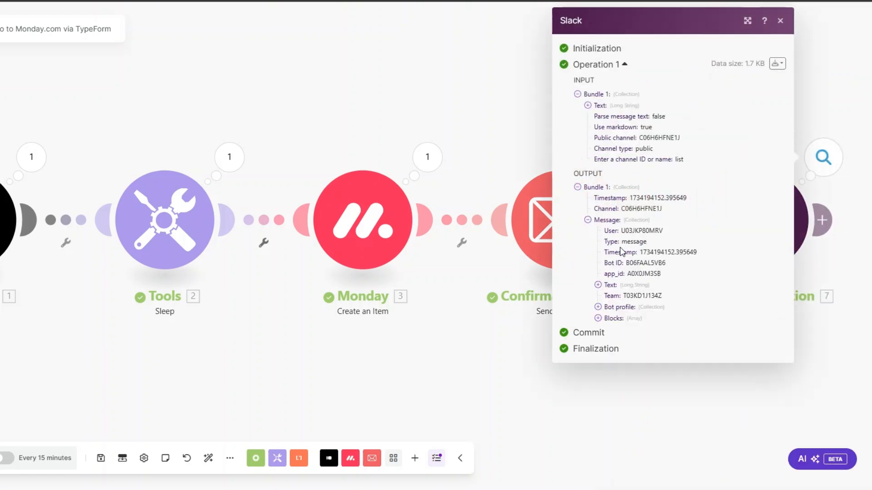
{"action": "left_click", "coordinate": [598, 284]}
{"action": "left_click_drag", "start_coordinate": [608, 296], "coordinate": [659, 404]}
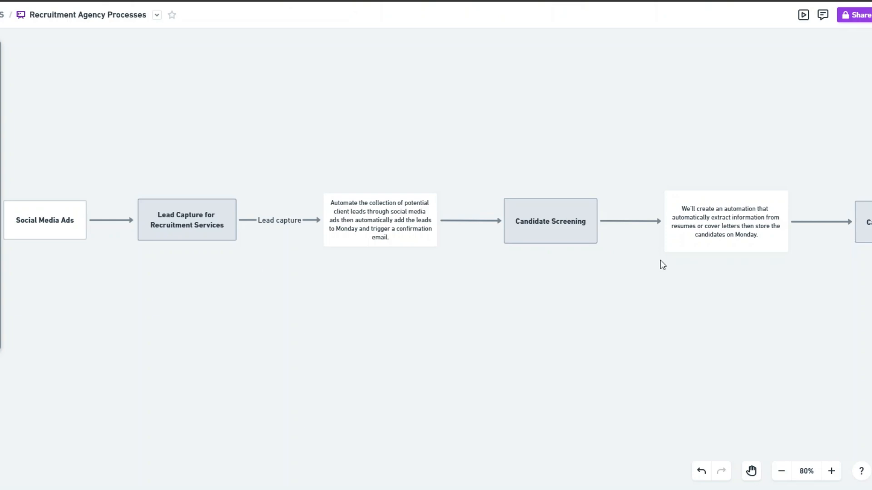
Pan the Miro flowchart across to the Candidate Screening step.
{"action": "scroll", "coordinate": [658, 269], "scroll_direction": "right", "scroll_amount": 10}
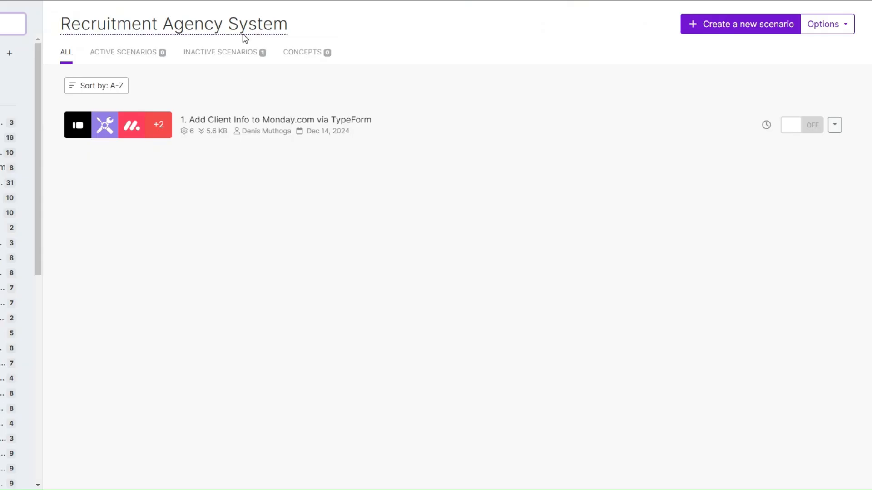
Create a new scenario with an Email Watch Emails trigger set to All emails.
{"action": "left_click", "coordinate": [747, 30]}
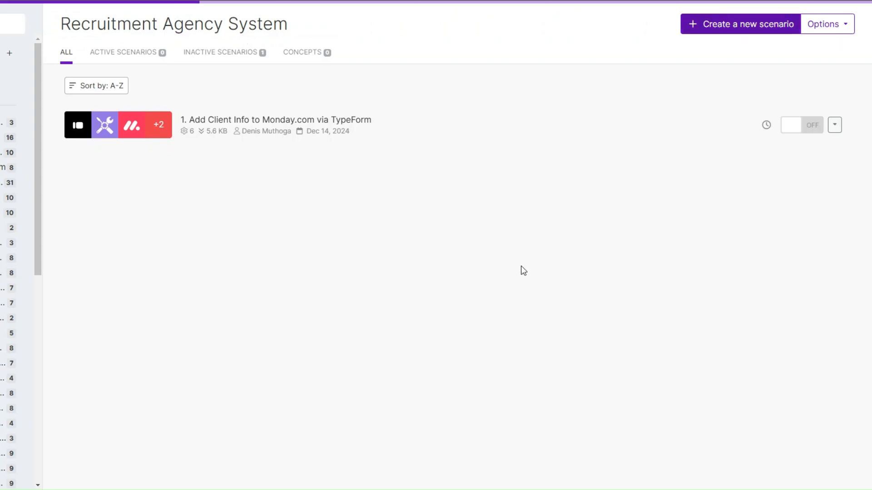
{"action": "left_click", "coordinate": [468, 115]}
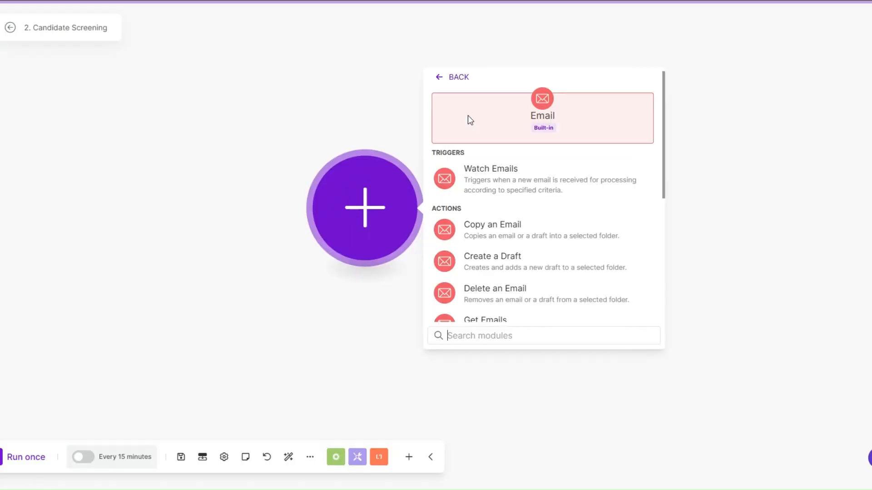
{"action": "left_click", "coordinate": [494, 169]}
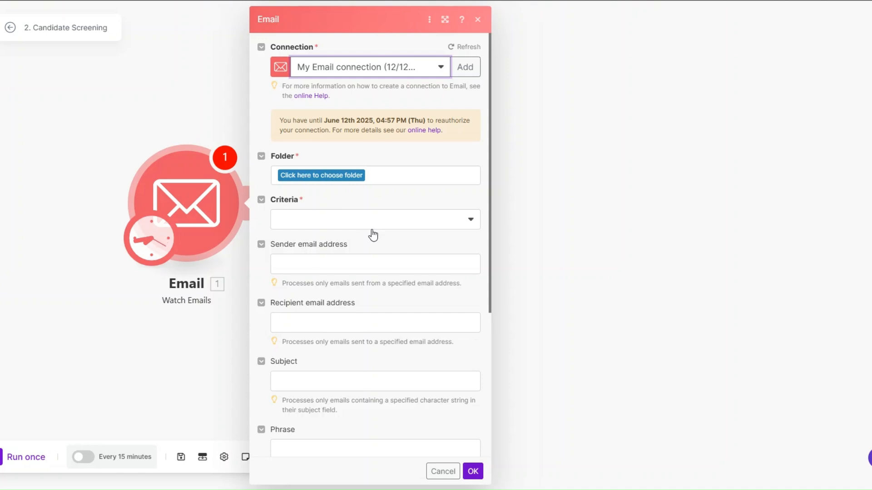
{"action": "left_click", "coordinate": [311, 217]}
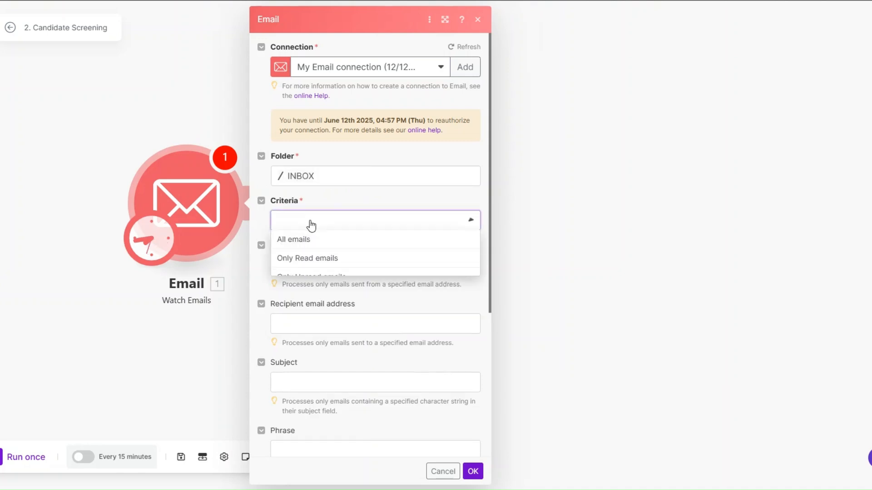
{"action": "left_click", "coordinate": [311, 241]}
Filter by the support recipient address and subject 'Application for Marketing Specialist Role', then save the trigger.
{"action": "scroll", "coordinate": [336, 254], "scroll_direction": "down", "scroll_amount": 1}
{"action": "left_click", "coordinate": [324, 274]}
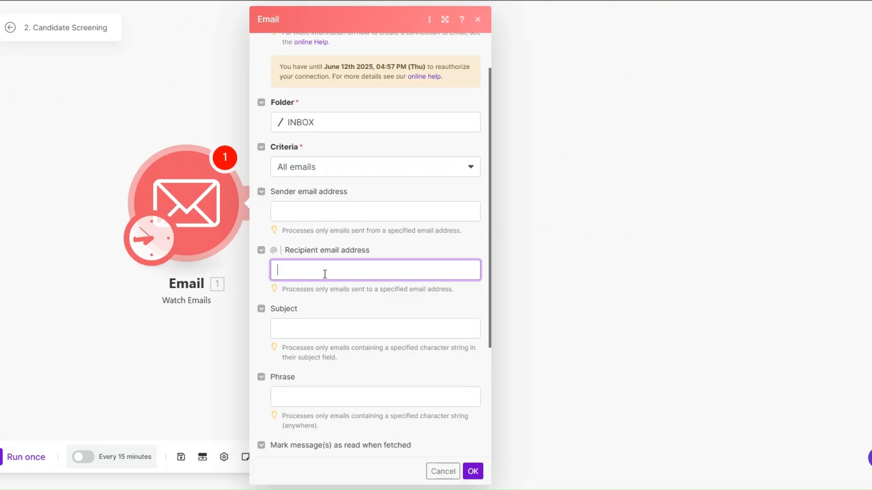
{"action": "key", "text": "ctrl+v"}
{"action": "left_click", "coordinate": [322, 329]}
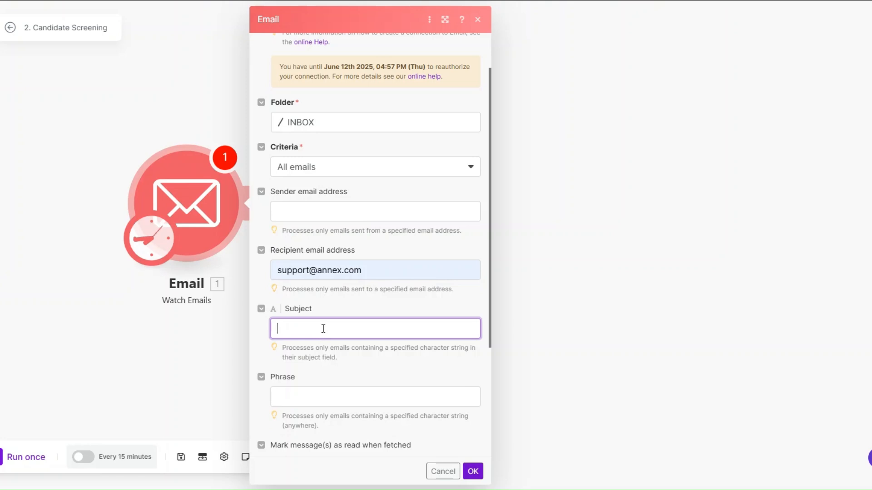
{"action": "type", "text": "Application for Marketing Specialist Role"}
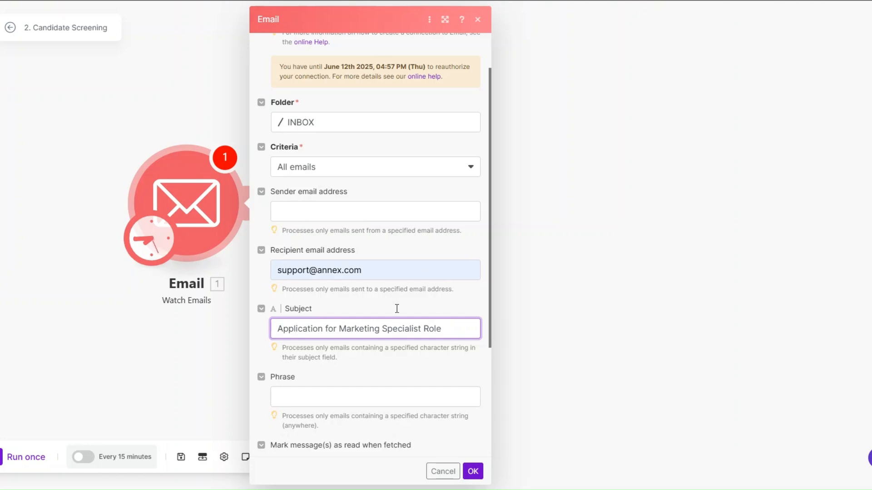
{"action": "scroll", "coordinate": [400, 327], "scroll_direction": "down", "scroll_amount": 2}
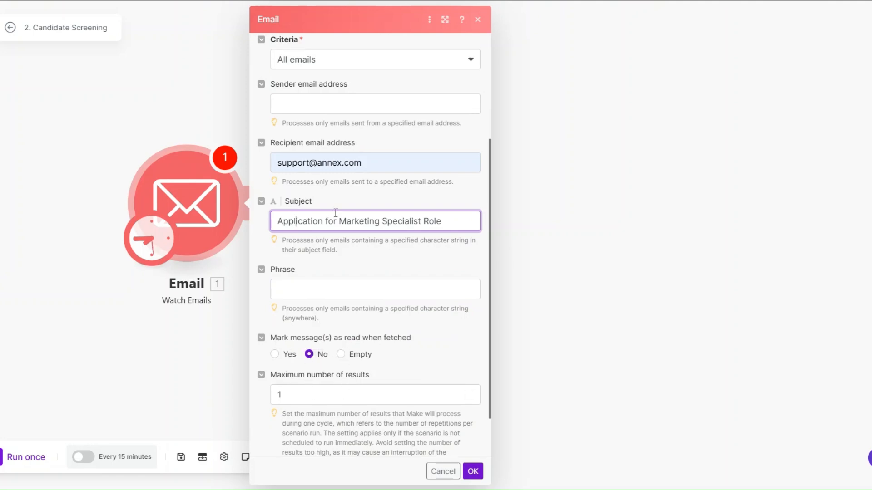
{"action": "left_click", "coordinate": [420, 458]}
{"action": "left_click", "coordinate": [473, 472]}
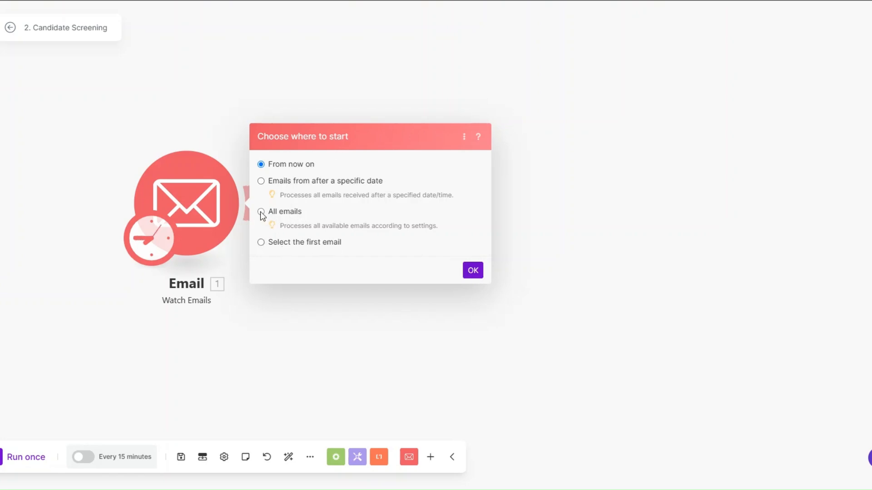
Confirm the email starting point and run only the Email module to fetch one email.
{"action": "left_click", "coordinate": [472, 270]}
{"action": "right_click", "coordinate": [211, 213]}
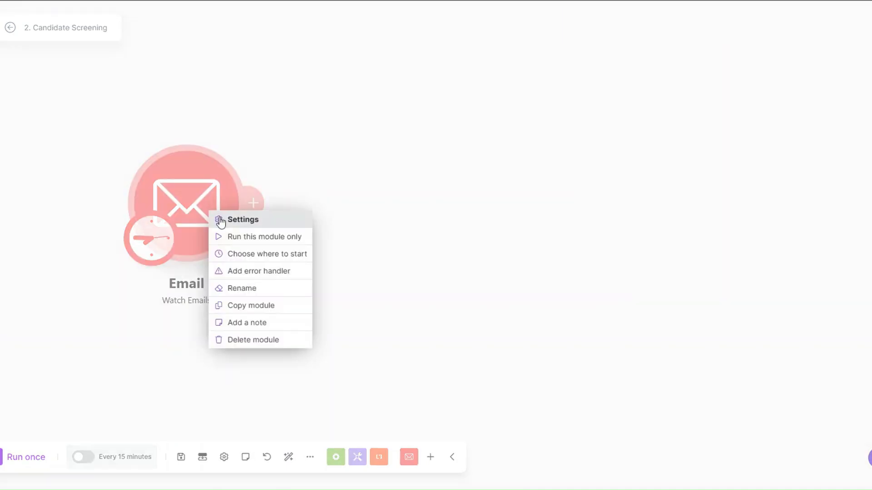
{"action": "left_click", "coordinate": [253, 240]}
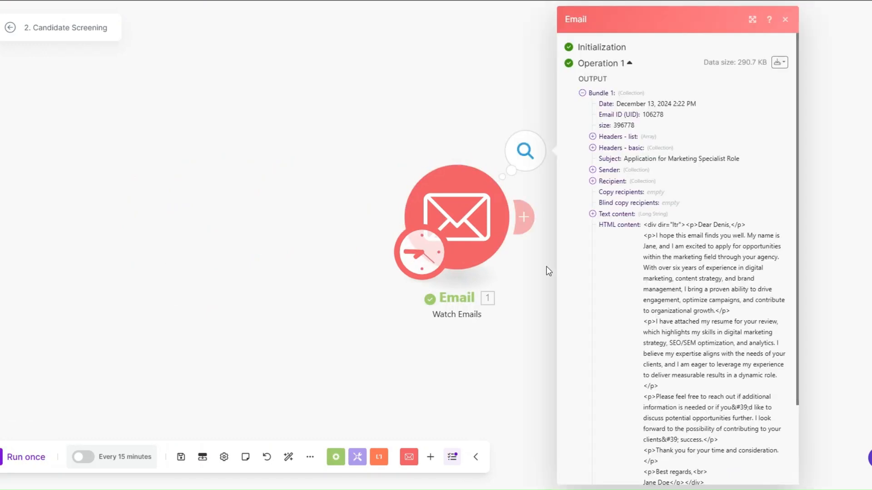
Inspect the fetched December 13, 2024 application email and its attachments, then add a module after it.
{"action": "scroll", "coordinate": [453, 193], "scroll_direction": "down", "scroll_amount": 1}
{"action": "left_click_drag", "start_coordinate": [378, 105], "coordinate": [498, 108]}
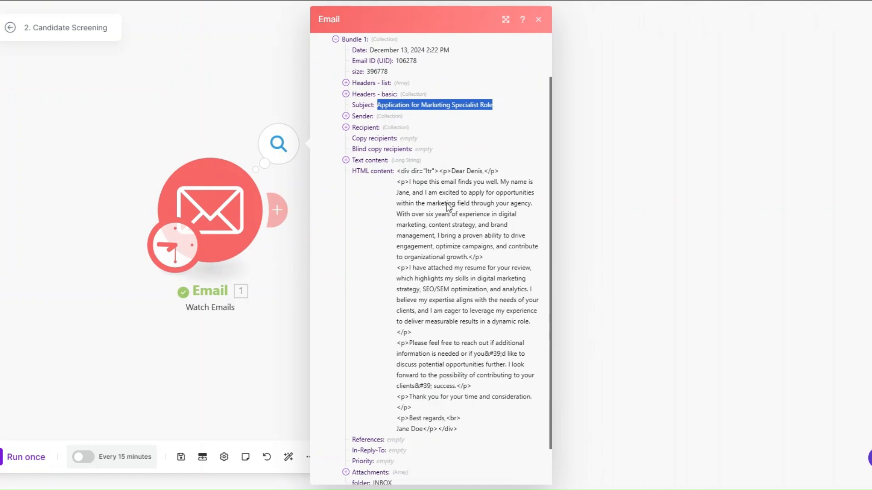
{"action": "scroll", "coordinate": [422, 211], "scroll_direction": "down", "scroll_amount": 1}
{"action": "left_click_drag", "start_coordinate": [416, 251], "coordinate": [511, 247]}
{"action": "left_click", "coordinate": [417, 151]}
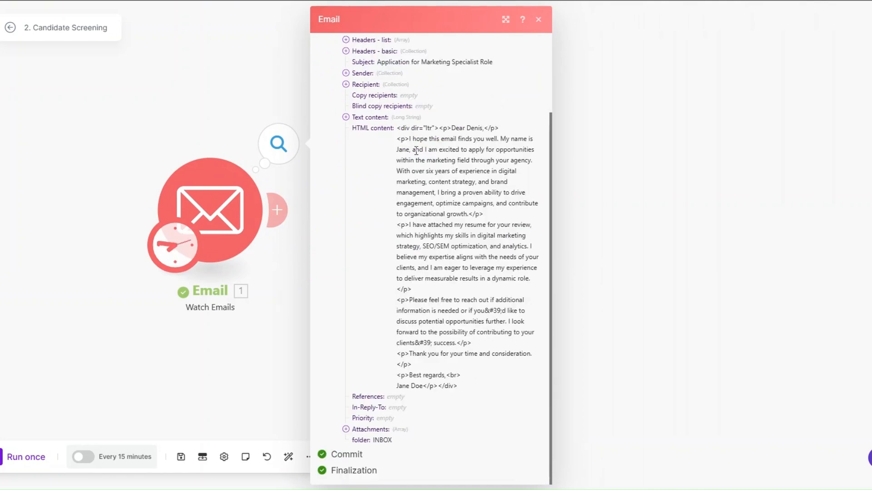
{"action": "left_click", "coordinate": [251, 335]}
{"action": "left_click", "coordinate": [281, 208]}
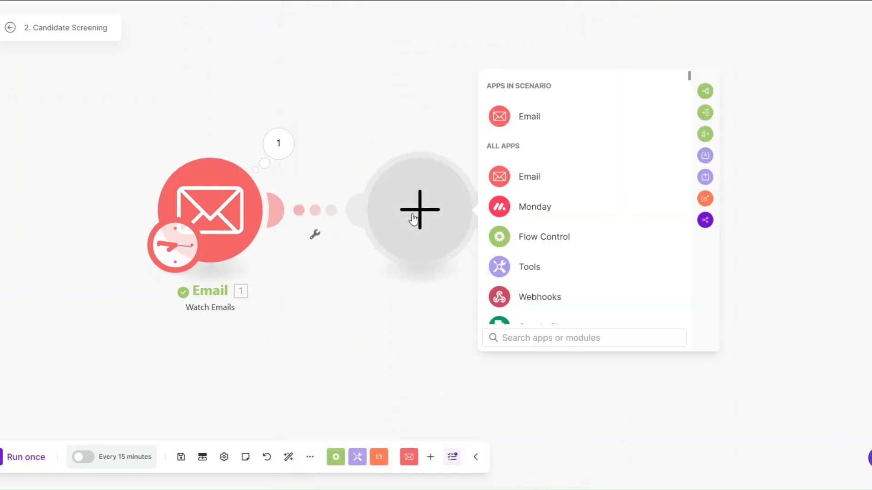
Add a Tools Sleep step after Email with a 3-second delay.
{"action": "left_click", "coordinate": [526, 266]}
{"action": "scroll", "coordinate": [535, 262], "scroll_direction": "down", "scroll_amount": 3}
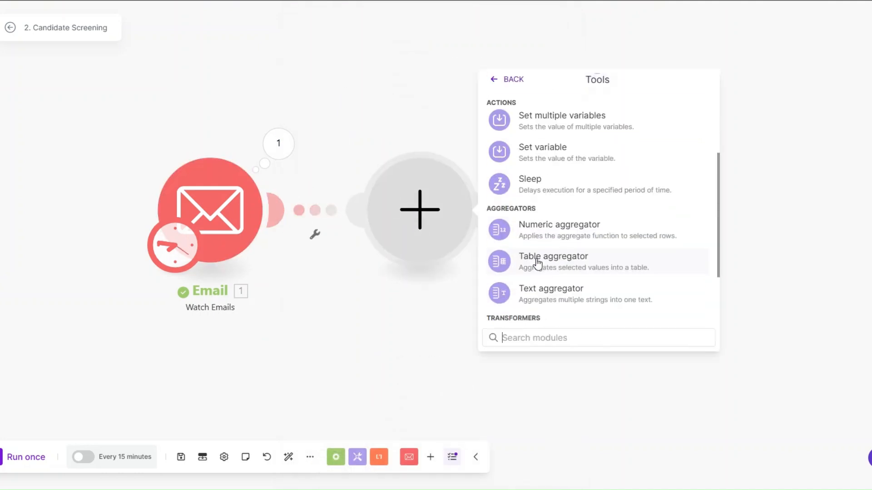
{"action": "left_click", "coordinate": [537, 182]}
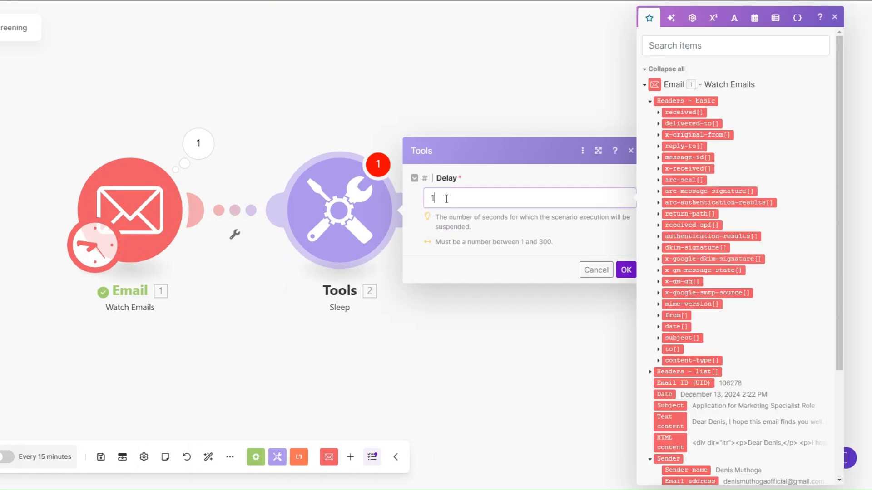
{"action": "left_click_drag", "start_coordinate": [446, 199], "coordinate": [417, 202]}
{"action": "type", "text": "3"}
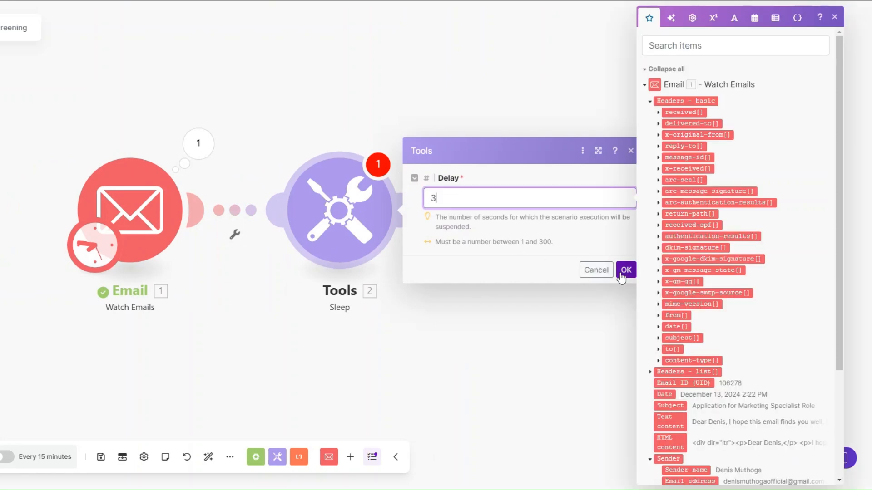
{"action": "left_click", "coordinate": [625, 270]}
Add an 'Attachment Exist?' filter on the link requiring Attachments[] to exist.
{"action": "left_click", "coordinate": [237, 241]}
{"action": "left_click", "coordinate": [238, 245]}
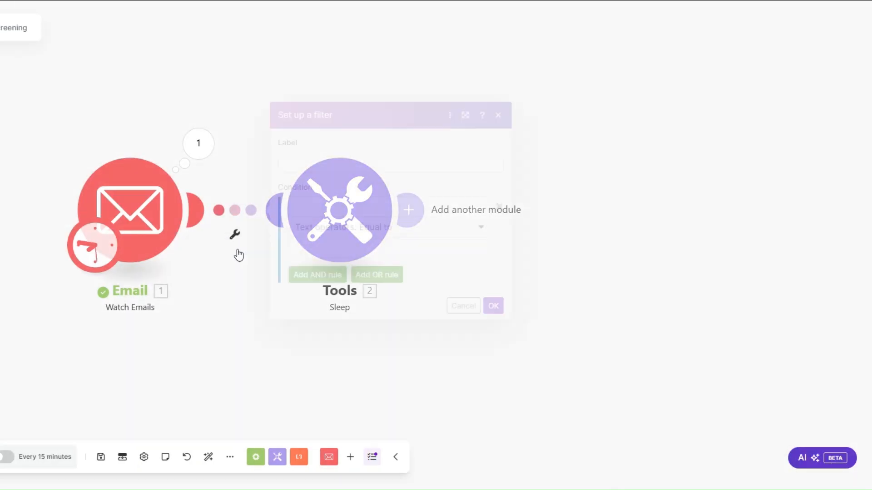
{"action": "left_click", "coordinate": [309, 157]}
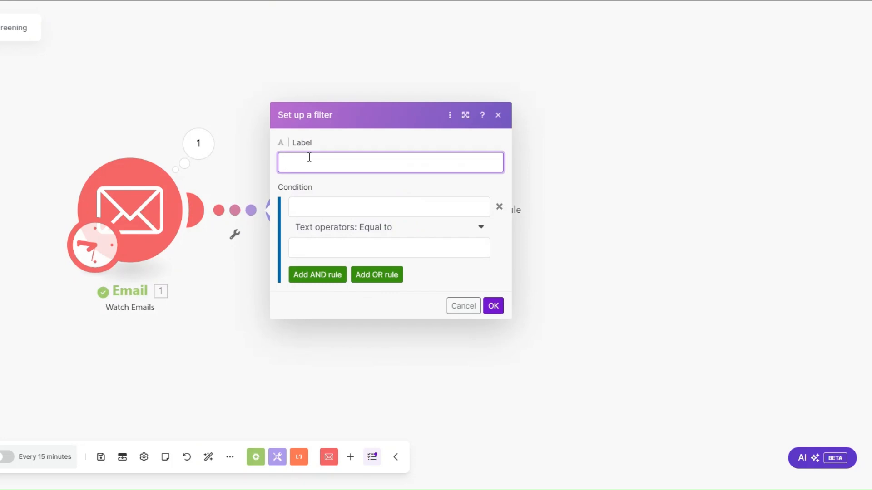
{"action": "type", "text": "Attachment Exist?"}
{"action": "left_click_drag", "start_coordinate": [366, 162], "coordinate": [271, 166]}
{"action": "left_click", "coordinate": [318, 209]}
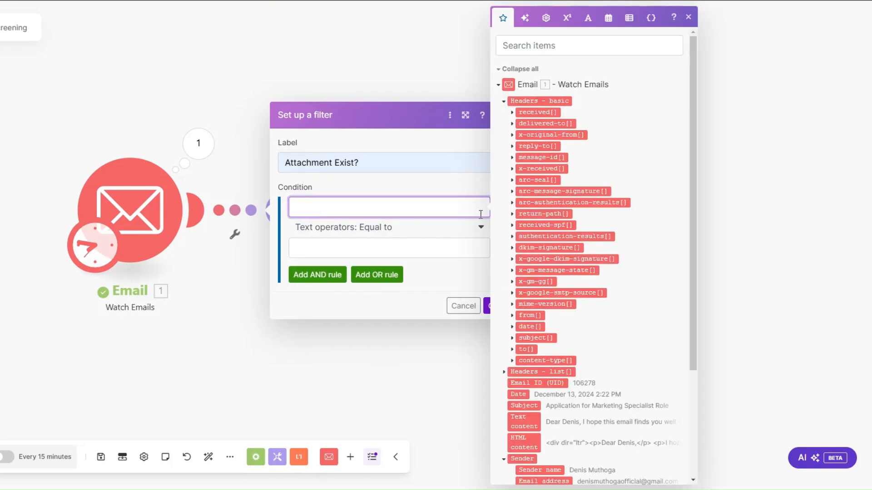
{"action": "scroll", "coordinate": [559, 310], "scroll_direction": "down", "scroll_amount": 3}
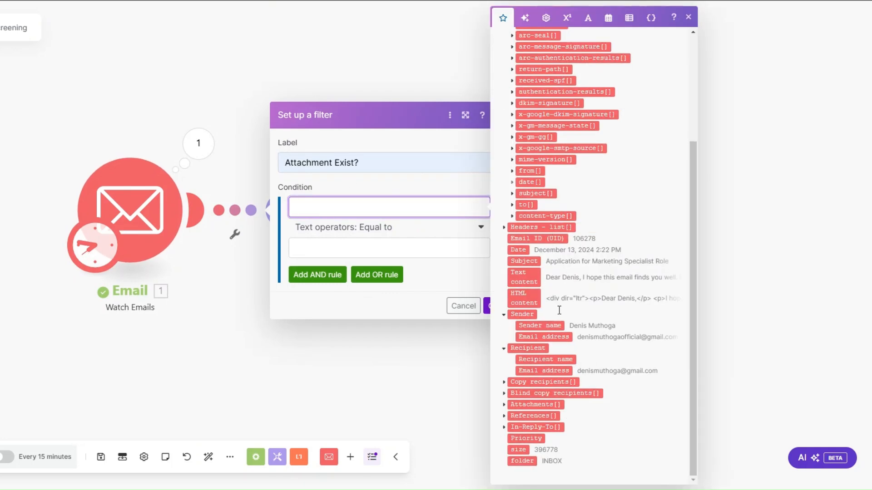
{"action": "left_click", "coordinate": [522, 404]}
{"action": "left_click", "coordinate": [349, 231]}
{"action": "left_click", "coordinate": [334, 281]}
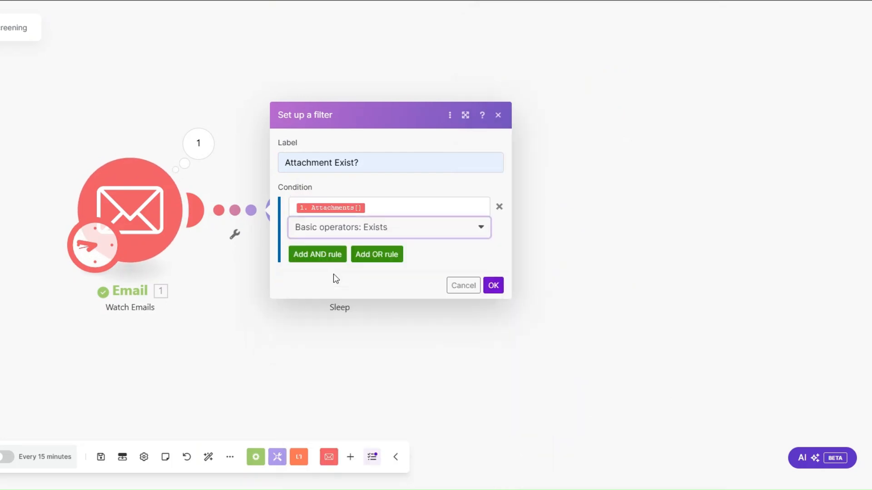
{"action": "left_click", "coordinate": [495, 290]}
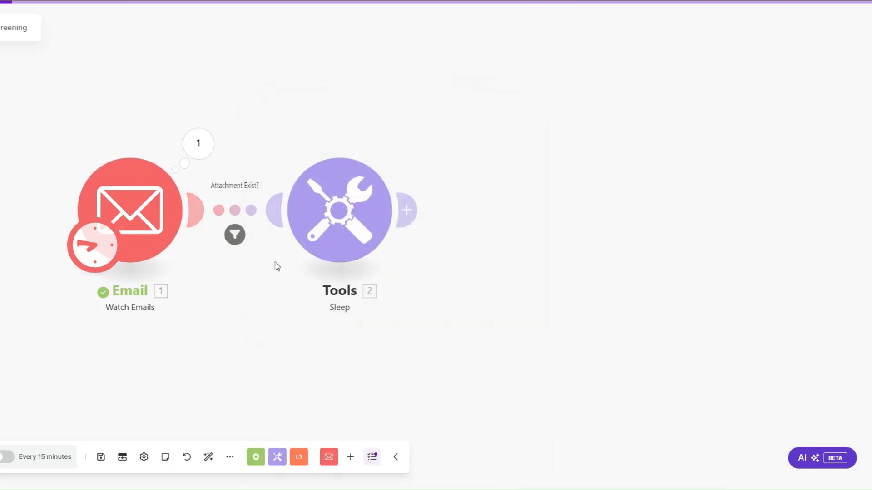
Set the Email module to start processing 'From now on' and let the scenario run.
{"action": "right_click", "coordinate": [136, 217]}
{"action": "left_click", "coordinate": [170, 260]}
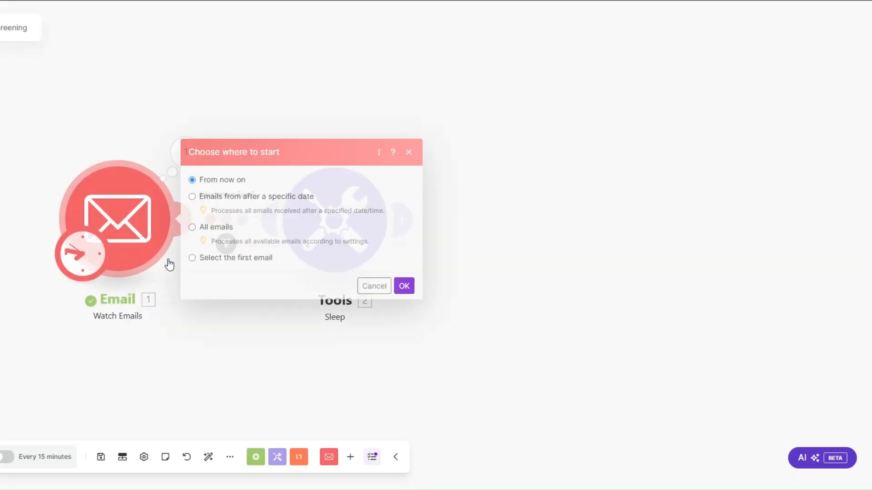
{"action": "left_click", "coordinate": [399, 286]}
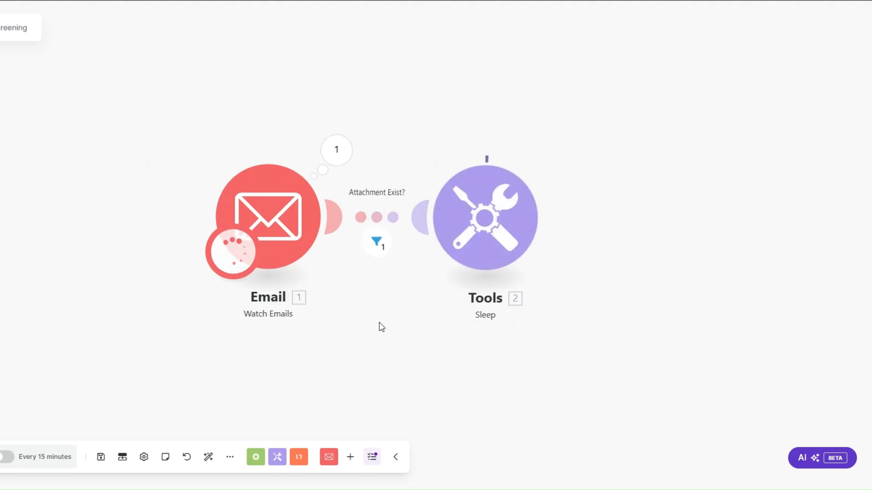
{"action": "left_click_drag", "start_coordinate": [364, 326], "coordinate": [185, 323]}
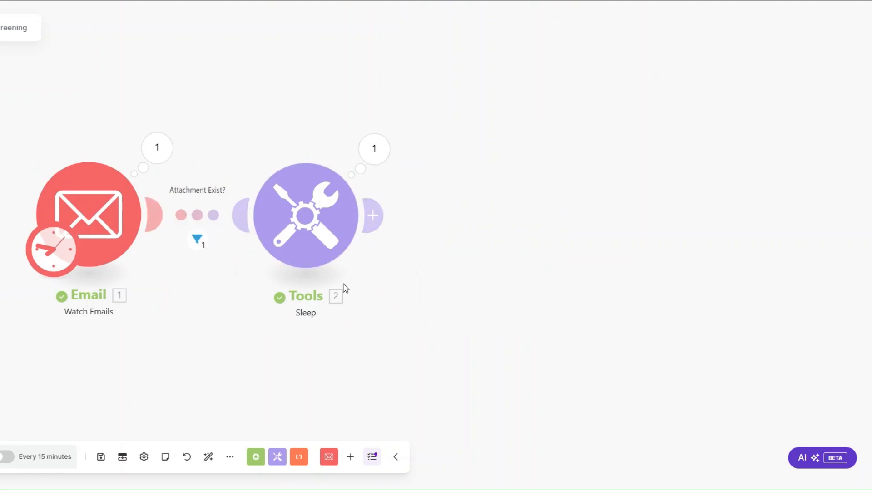
{"action": "scroll", "coordinate": [211, 292], "scroll_direction": "down", "scroll_amount": 2}
Add the Eden AI resume extraction module after the Sleep step.
{"action": "left_click", "coordinate": [326, 221]}
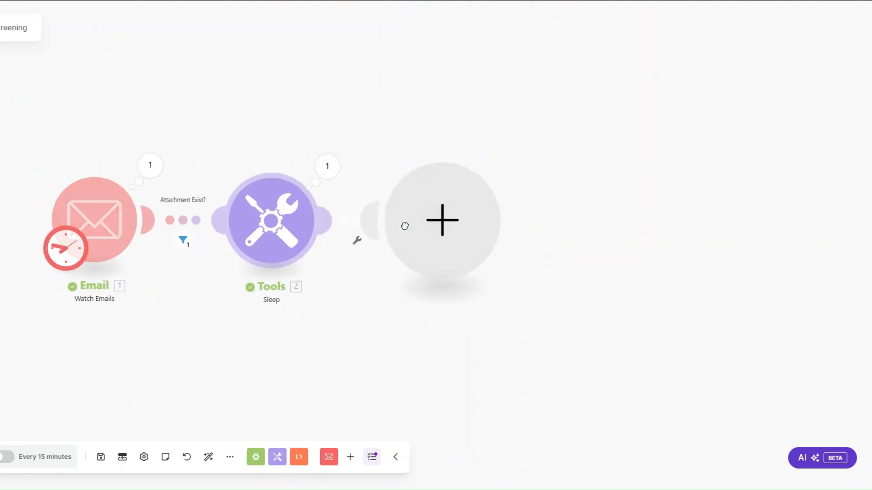
{"action": "type", "text": "Eden"}
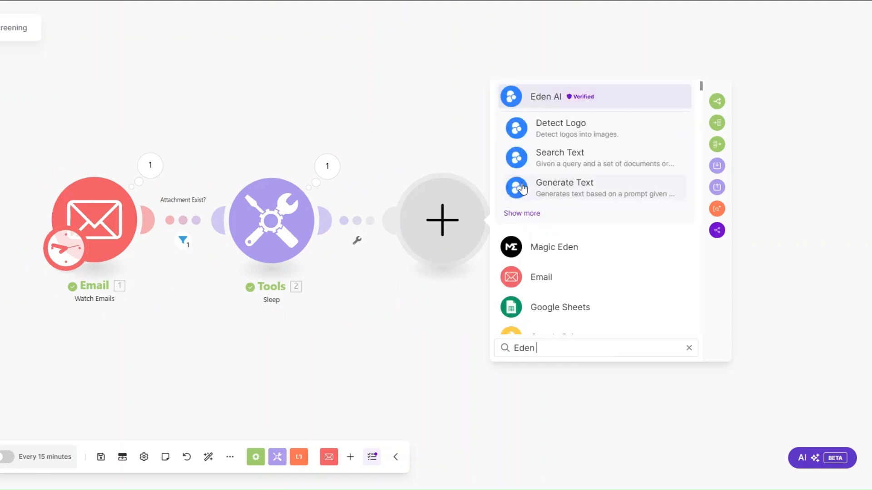
{"action": "left_click", "coordinate": [547, 95]}
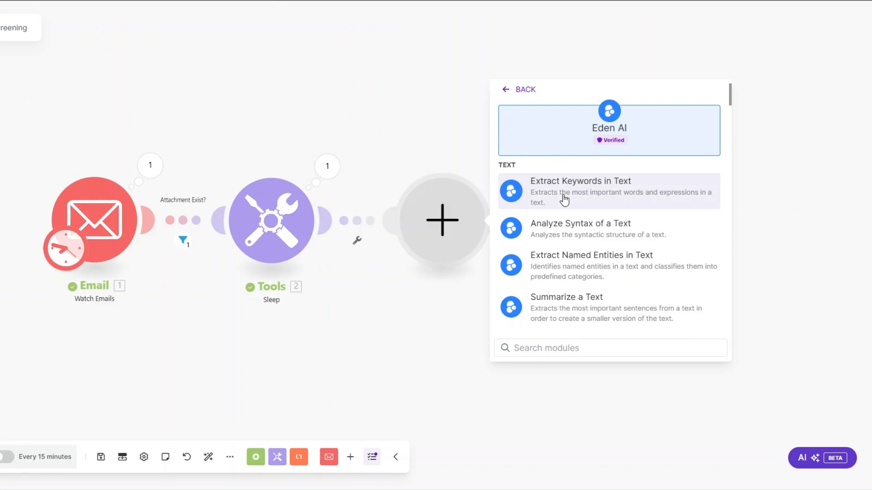
{"action": "type", "text": "ex"}
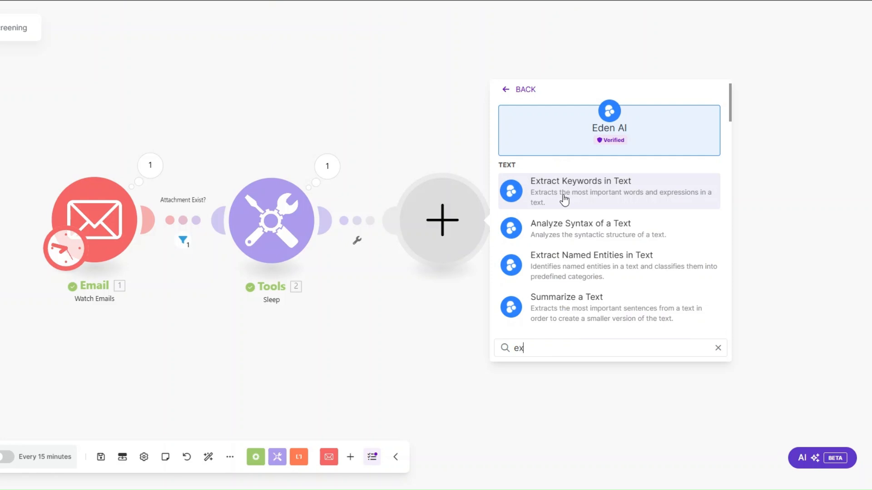
{"action": "type", "text": "tract"}
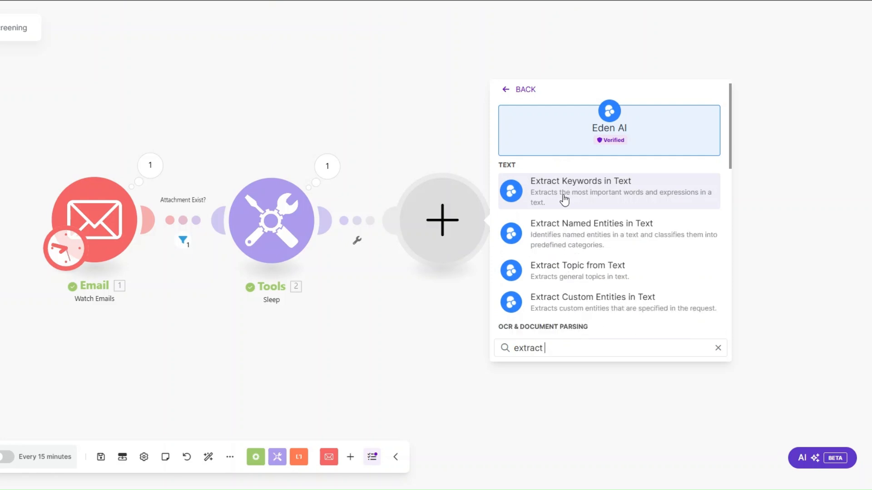
{"action": "type", "text": " re"}
{"action": "scroll", "coordinate": [604, 247], "scroll_direction": "down", "scroll_amount": 3}
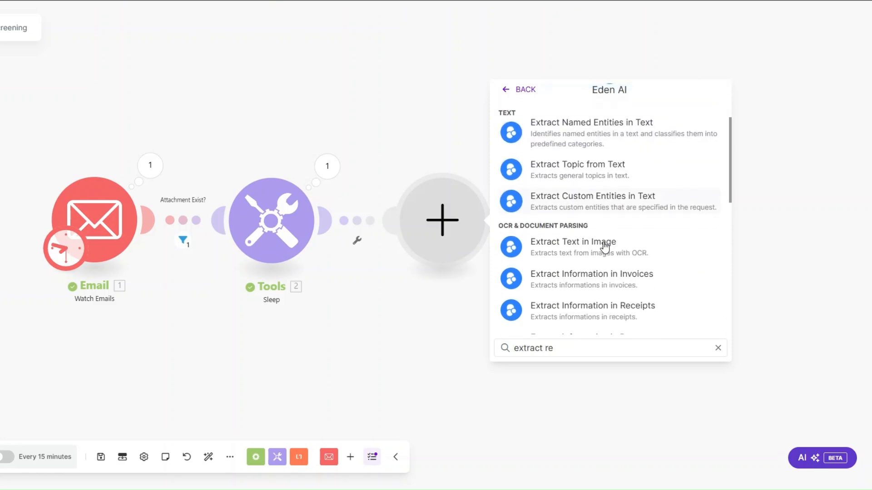
{"action": "scroll", "coordinate": [603, 247], "scroll_direction": "down", "scroll_amount": 3}
{"action": "scroll", "coordinate": [603, 247], "scroll_direction": "up", "scroll_amount": 3}
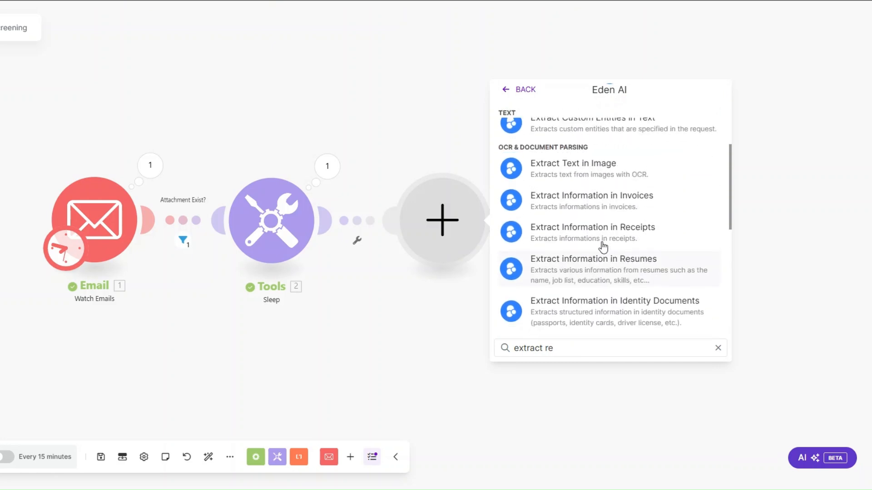
{"action": "left_click", "coordinate": [604, 284]}
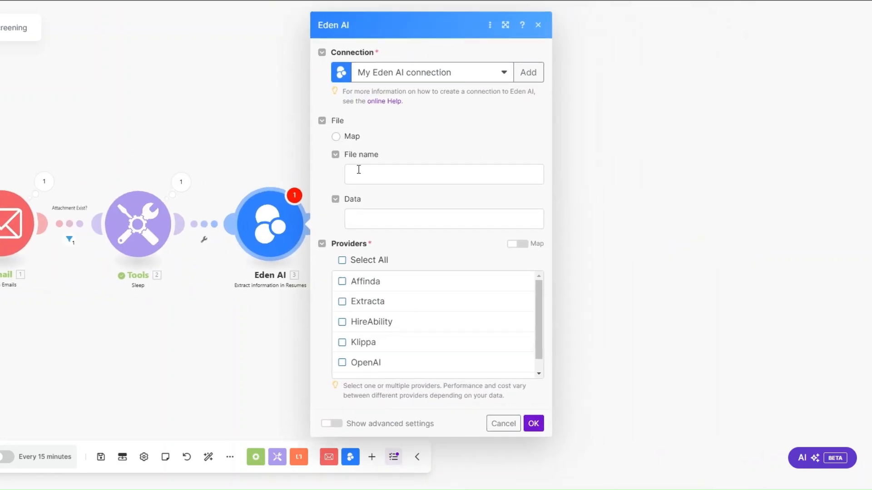
Map the email attachment's file name and data into File name and Data.
{"action": "left_click", "coordinate": [358, 169]}
{"action": "scroll", "coordinate": [687, 302], "scroll_direction": "down", "scroll_amount": 5}
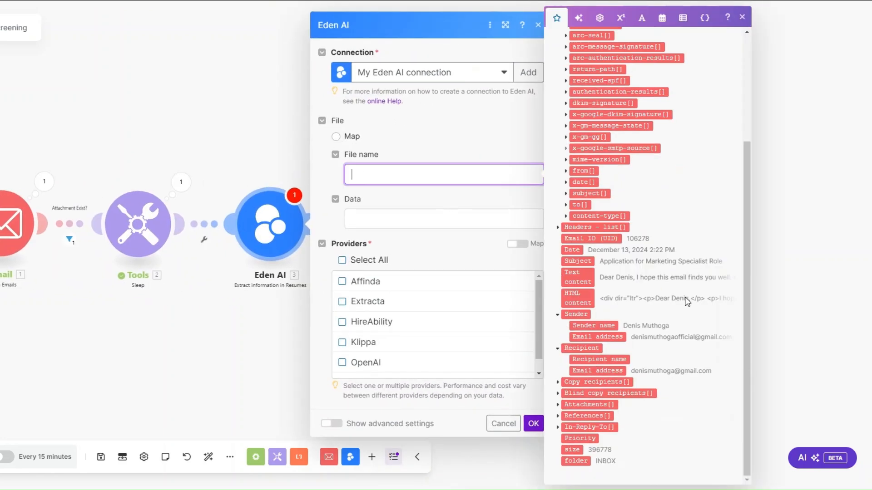
{"action": "left_click", "coordinate": [559, 405]}
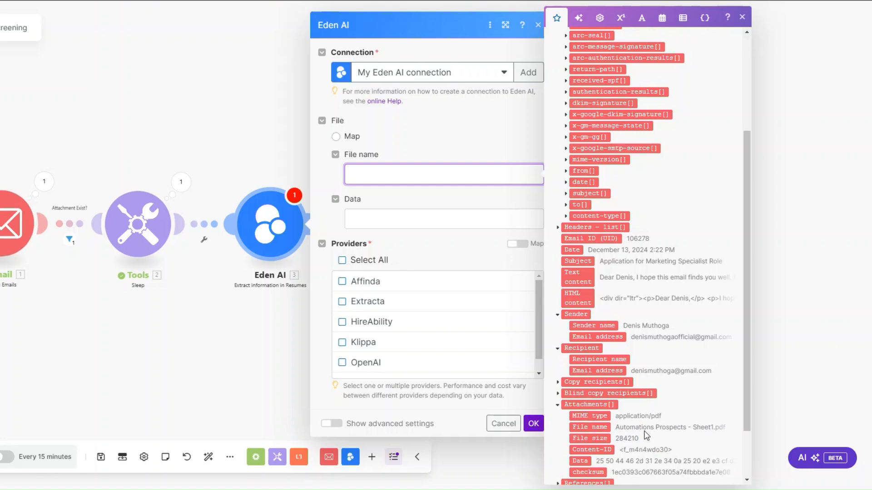
{"action": "scroll", "coordinate": [581, 385], "scroll_direction": "down", "scroll_amount": 2}
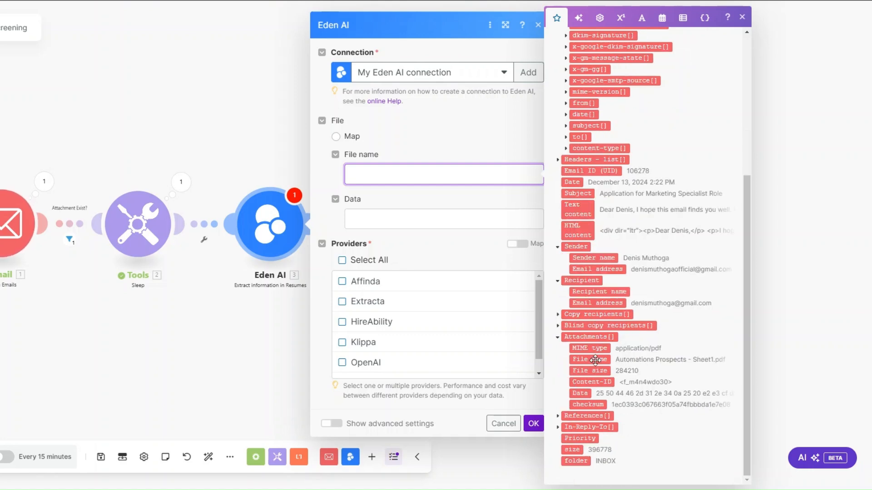
{"action": "left_click", "coordinate": [592, 359]}
{"action": "left_click", "coordinate": [409, 211]}
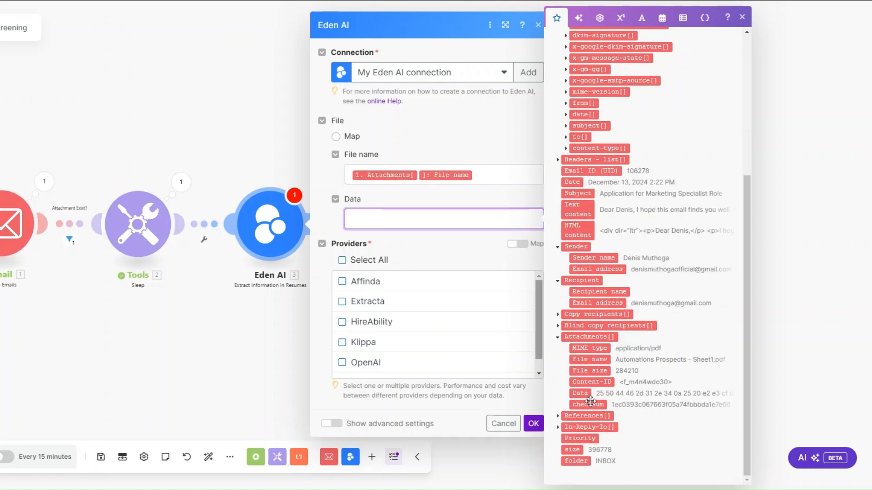
{"action": "left_click", "coordinate": [580, 391]}
{"action": "left_click", "coordinate": [427, 258]}
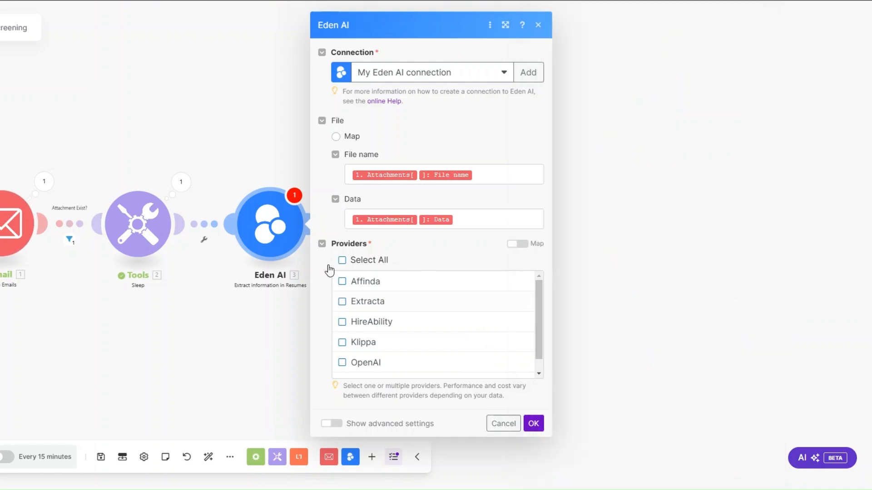
Restrict providers to Affinda, Extracta and OpenAI and save the Eden AI module.
{"action": "left_click", "coordinate": [341, 261]}
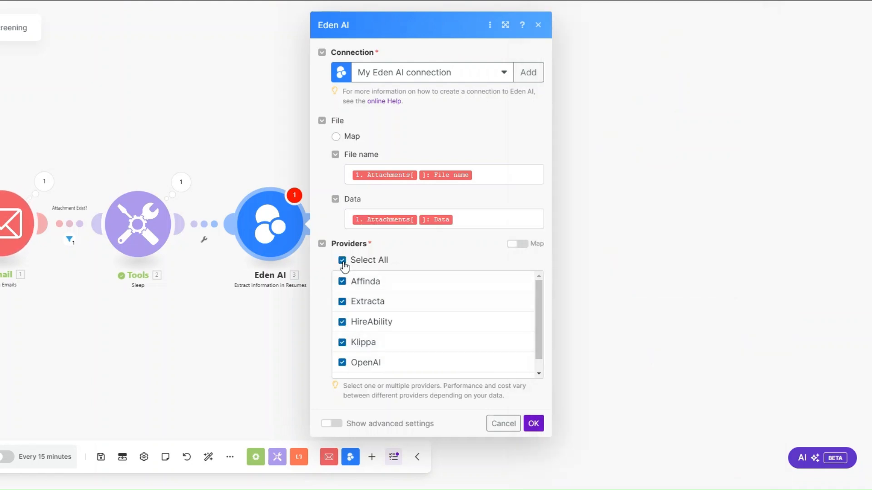
{"action": "left_click", "coordinate": [342, 262]}
{"action": "left_click", "coordinate": [342, 281]}
{"action": "left_click", "coordinate": [342, 302]}
{"action": "left_click", "coordinate": [342, 362]}
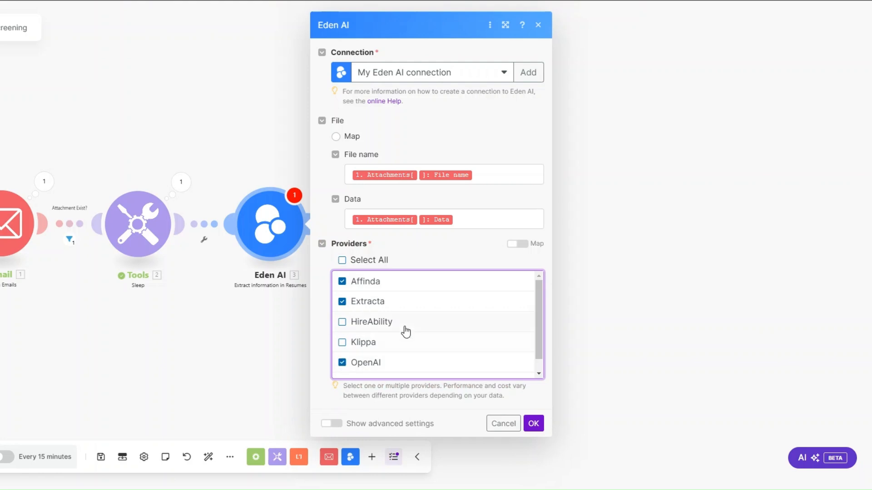
{"action": "scroll", "coordinate": [405, 336], "scroll_direction": "down", "scroll_amount": 1}
{"action": "left_click", "coordinate": [528, 427]}
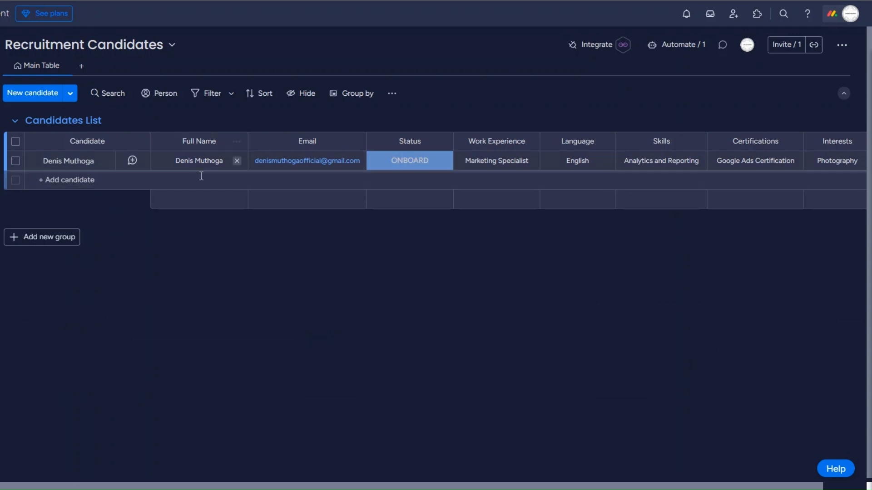
{"action": "left_click", "coordinate": [416, 168]}
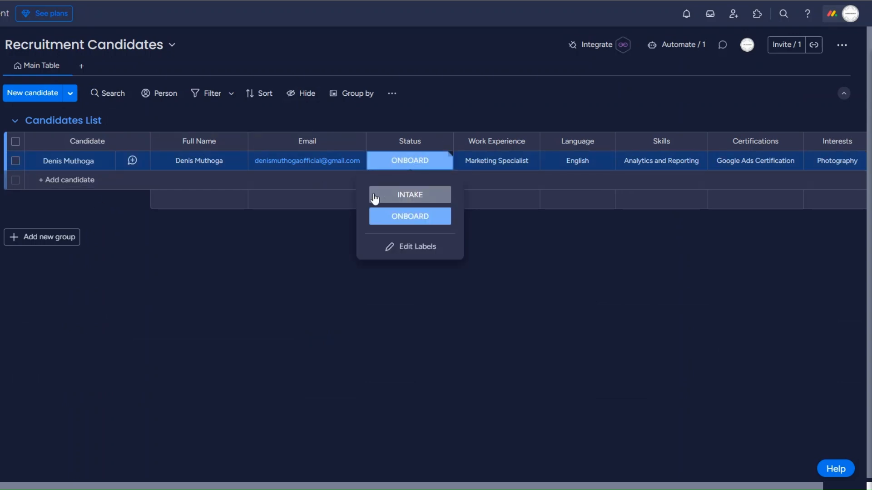
{"action": "left_click", "coordinate": [437, 219]}
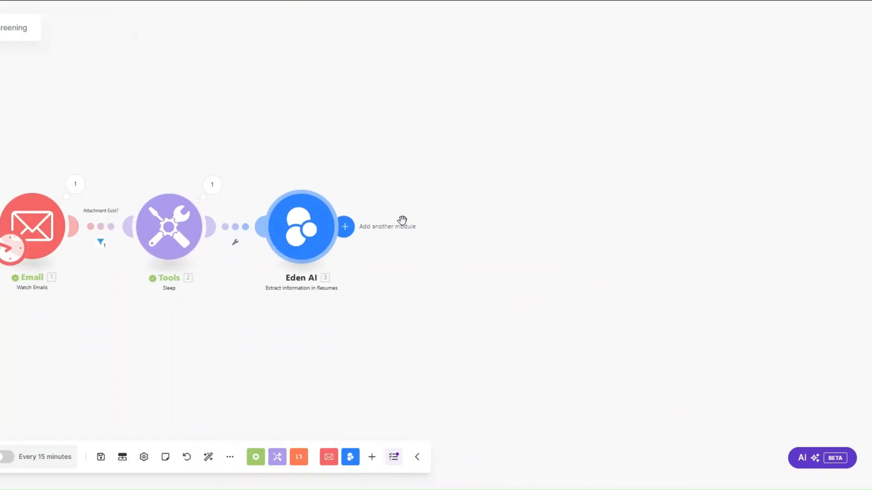
Add a monday.com Create an Item module after Eden AI.
{"action": "left_click", "coordinate": [403, 225]}
{"action": "left_click", "coordinate": [522, 253]}
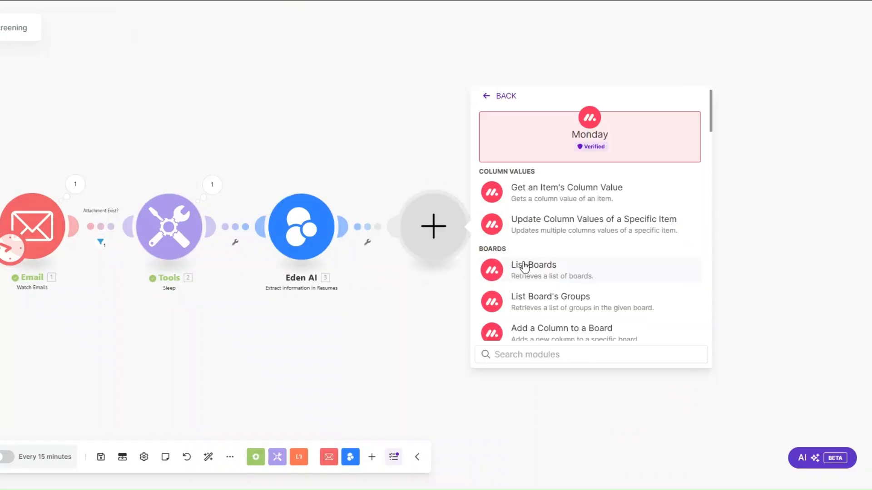
{"action": "type", "text": "create"}
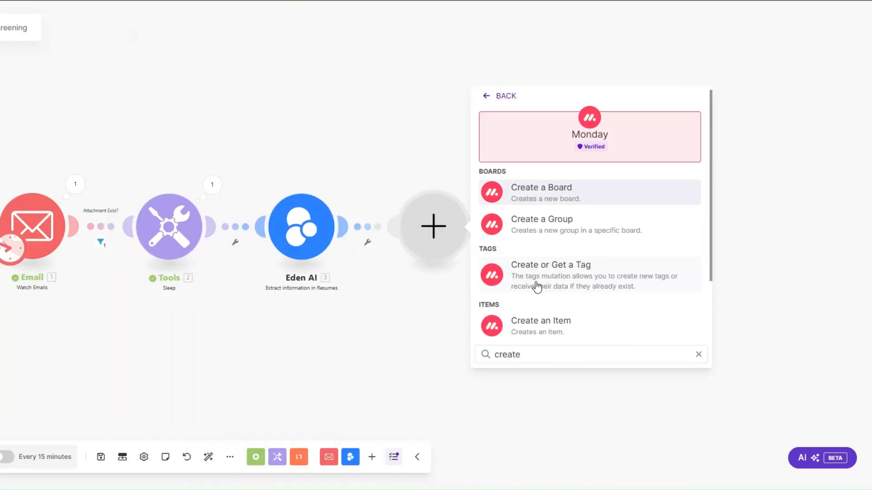
{"action": "left_click", "coordinate": [551, 323]}
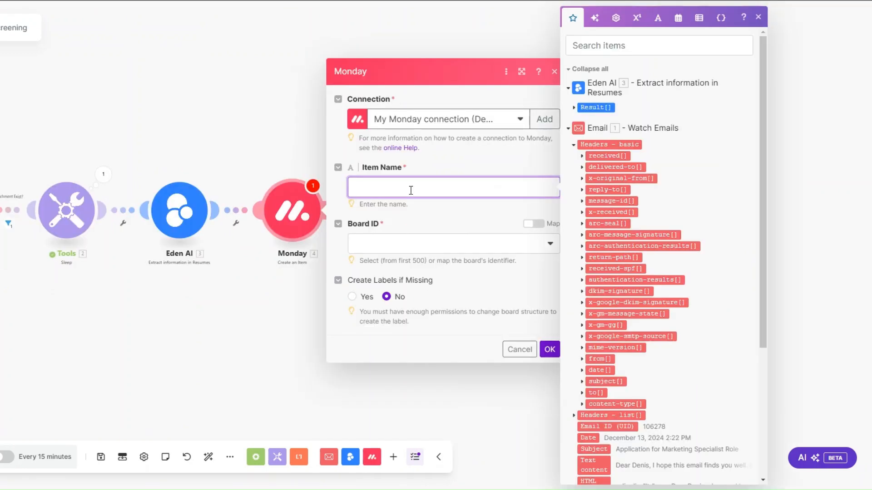
Map Sender name into Item Name and choose the Recruitment Candidates board.
{"action": "scroll", "coordinate": [612, 253], "scroll_direction": "down", "scroll_amount": 5}
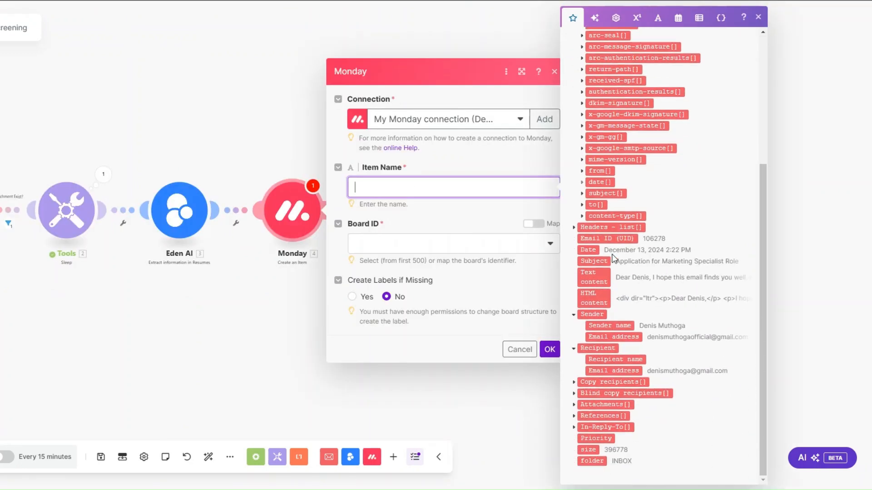
{"action": "left_click", "coordinate": [612, 325]}
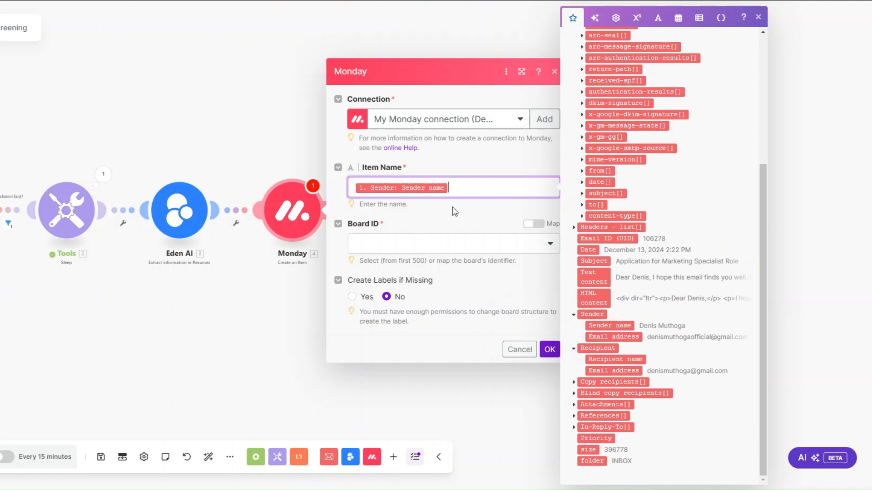
{"action": "left_click", "coordinate": [449, 245]}
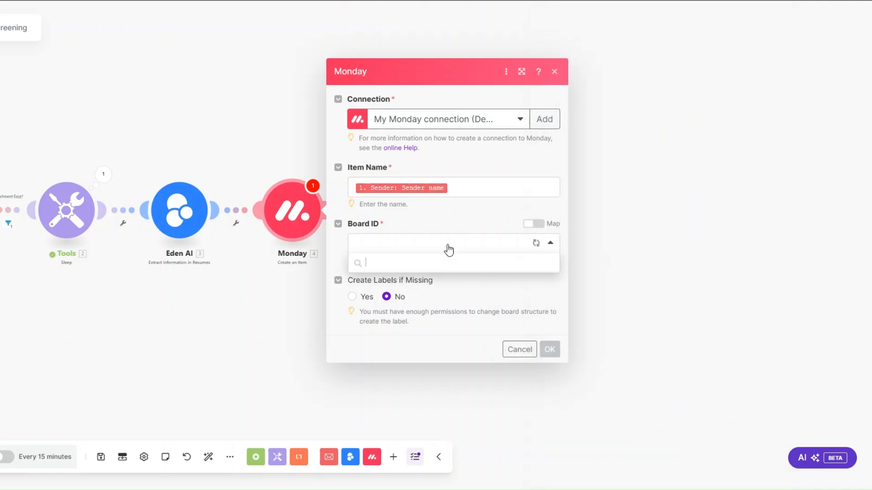
{"action": "scroll", "coordinate": [455, 382], "scroll_direction": "down", "scroll_amount": 3}
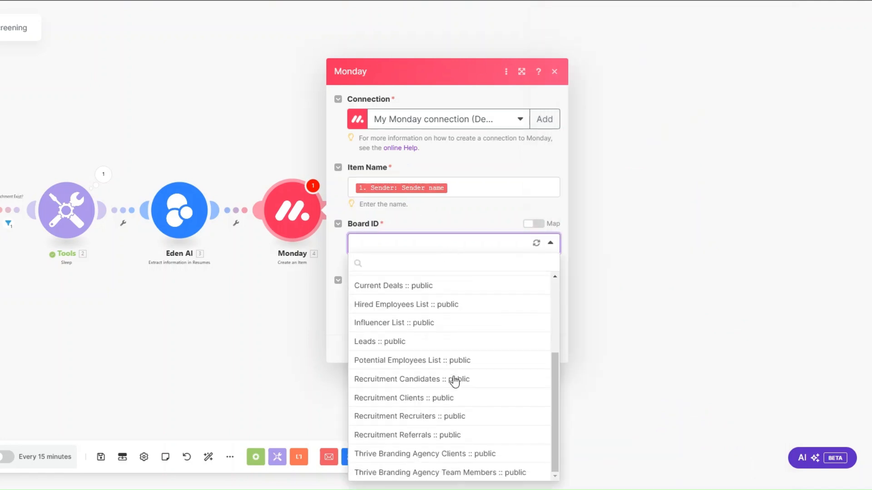
{"action": "left_click", "coordinate": [430, 380]}
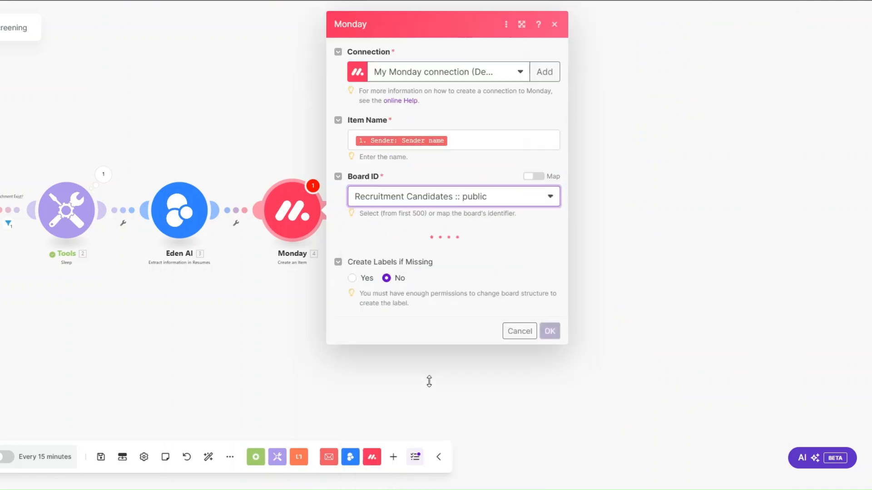
Put items in the Candidates List group and map Certifications to extracted certification names.
{"action": "left_click", "coordinate": [415, 250]}
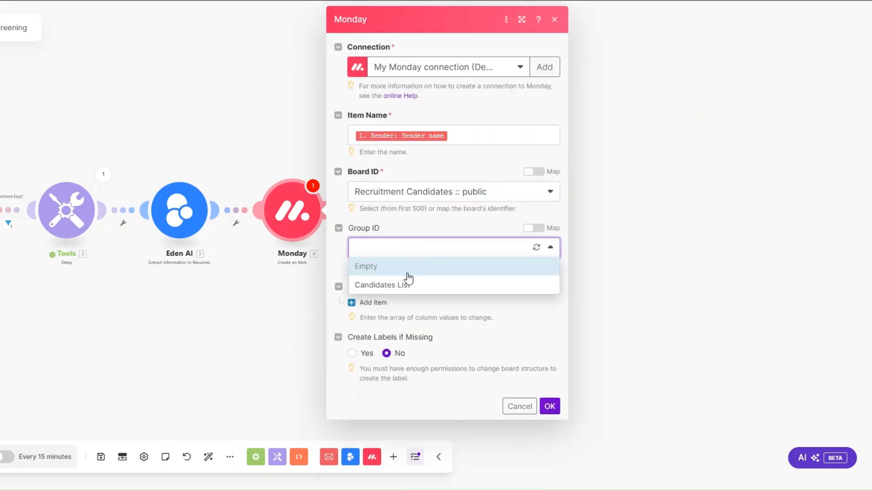
{"action": "left_click", "coordinate": [407, 286]}
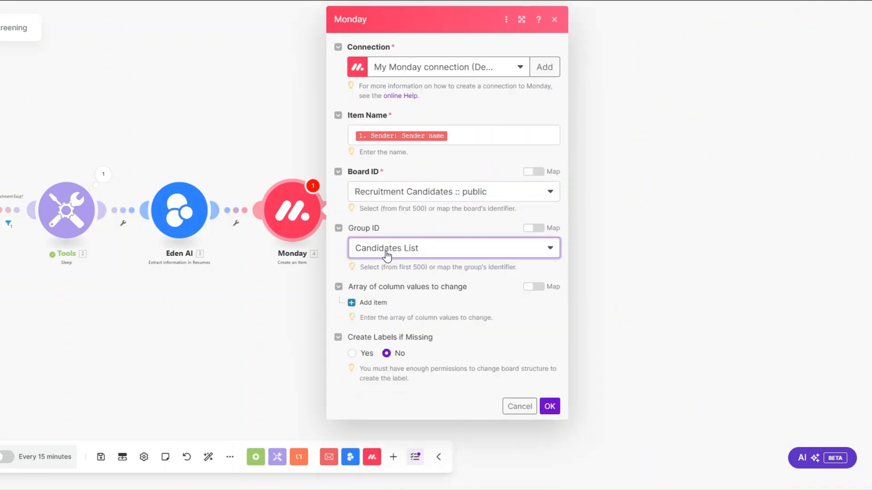
{"action": "left_click", "coordinate": [371, 302]}
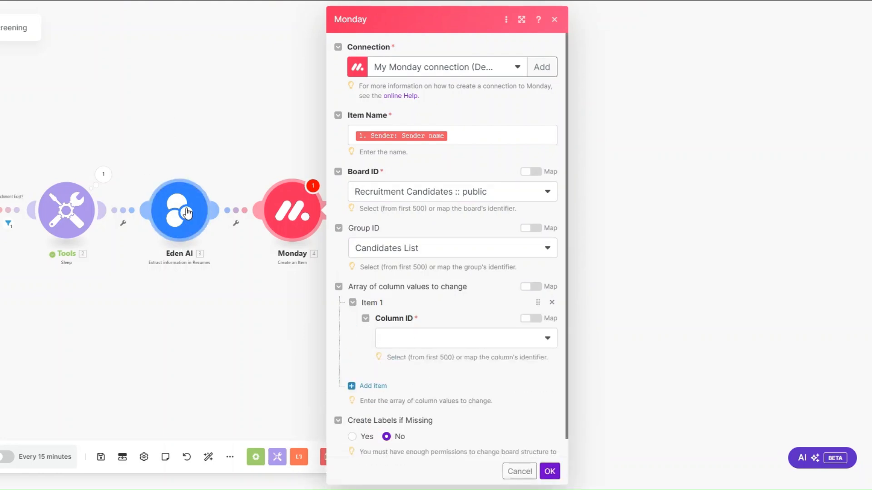
{"action": "left_click", "coordinate": [411, 343]}
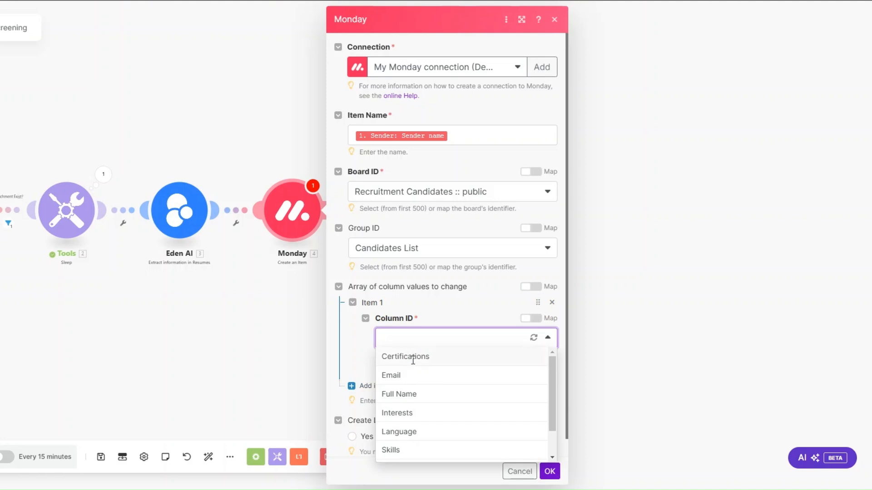
{"action": "left_click", "coordinate": [412, 357]}
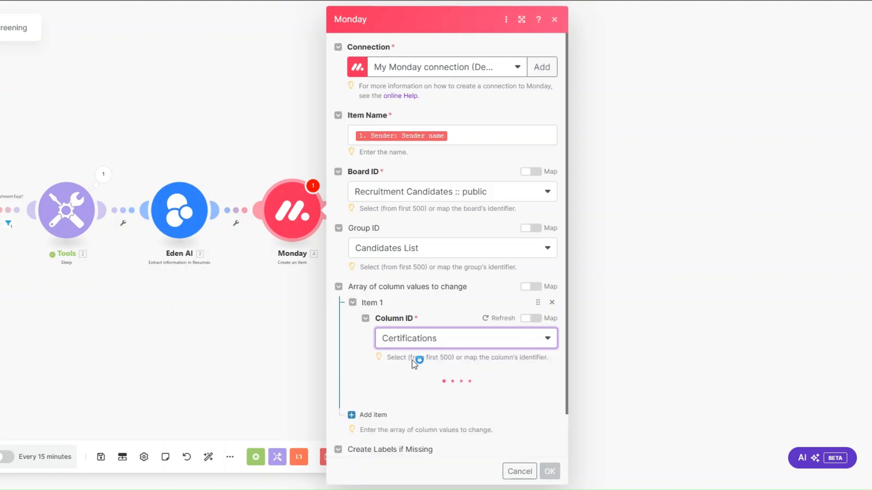
{"action": "scroll", "coordinate": [415, 336], "scroll_direction": "down", "scroll_amount": 2}
{"action": "left_click", "coordinate": [416, 333]}
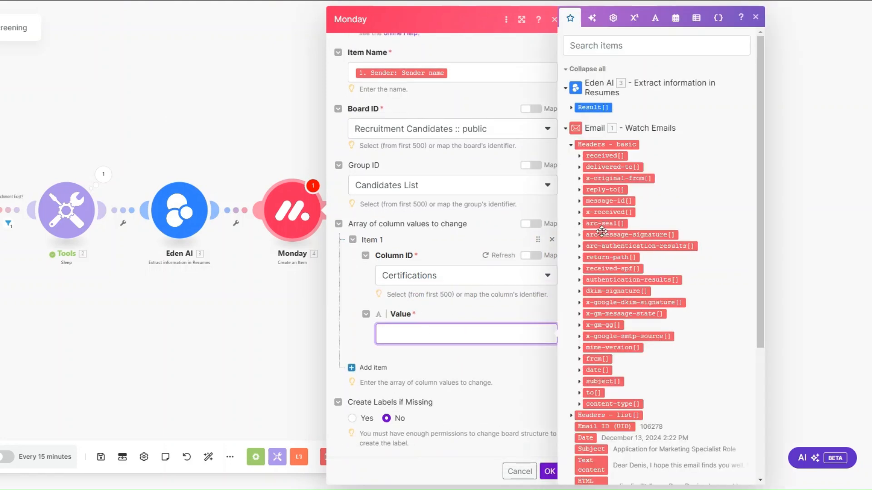
{"action": "left_click", "coordinate": [572, 107]}
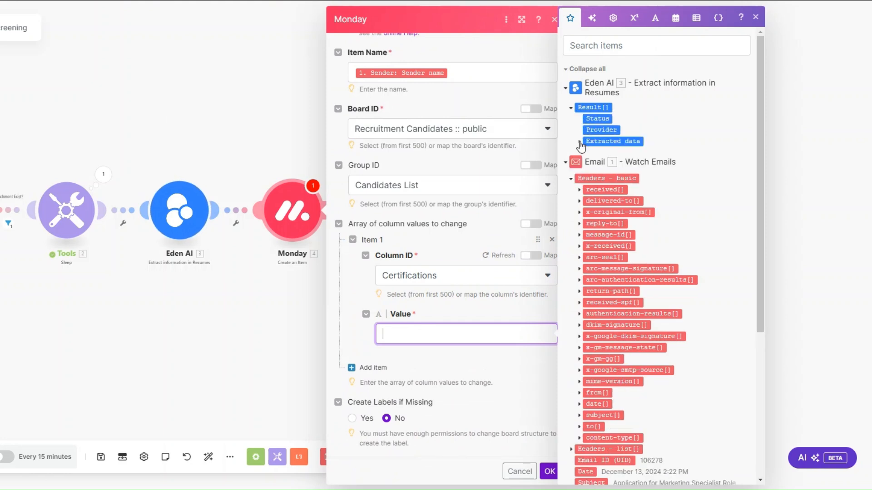
{"action": "left_click", "coordinate": [579, 142]}
{"action": "left_click", "coordinate": [587, 211]}
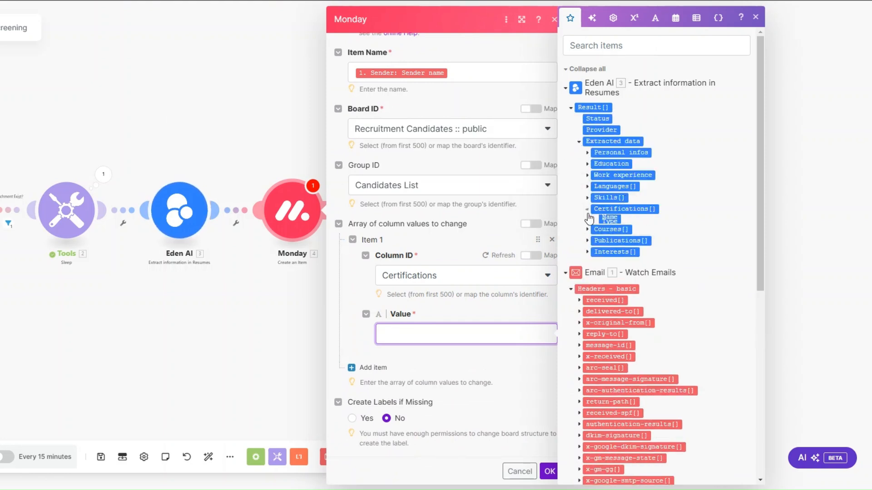
{"action": "left_click", "coordinate": [609, 221]}
{"action": "scroll", "coordinate": [344, 377], "scroll_direction": "down", "scroll_amount": 1}
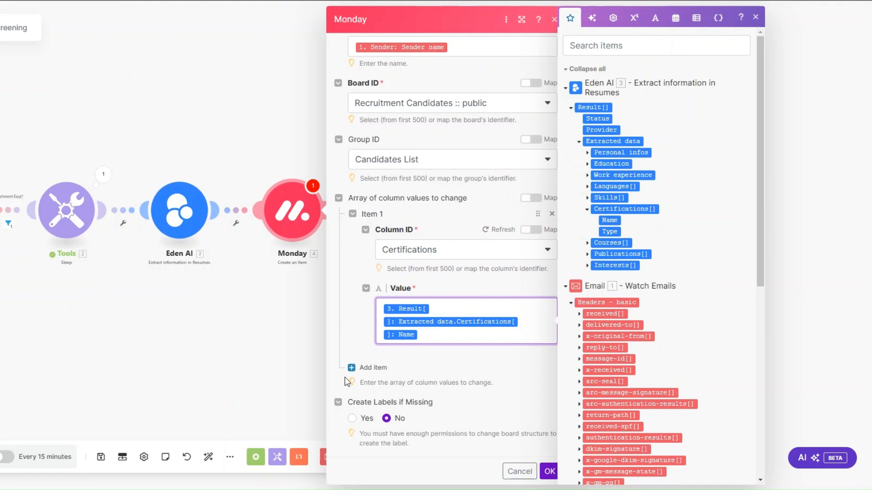
Map the Email column to the sender's email address for both email and text.
{"action": "left_click", "coordinate": [379, 368]}
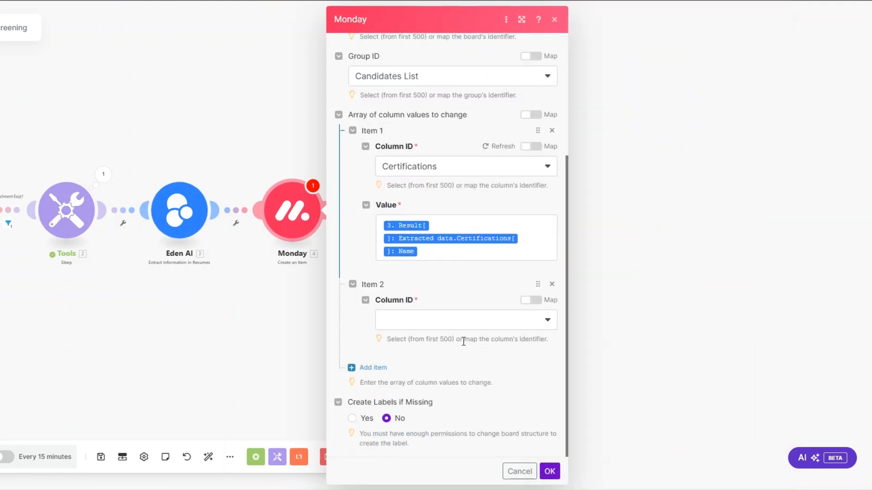
{"action": "left_click", "coordinate": [419, 323]}
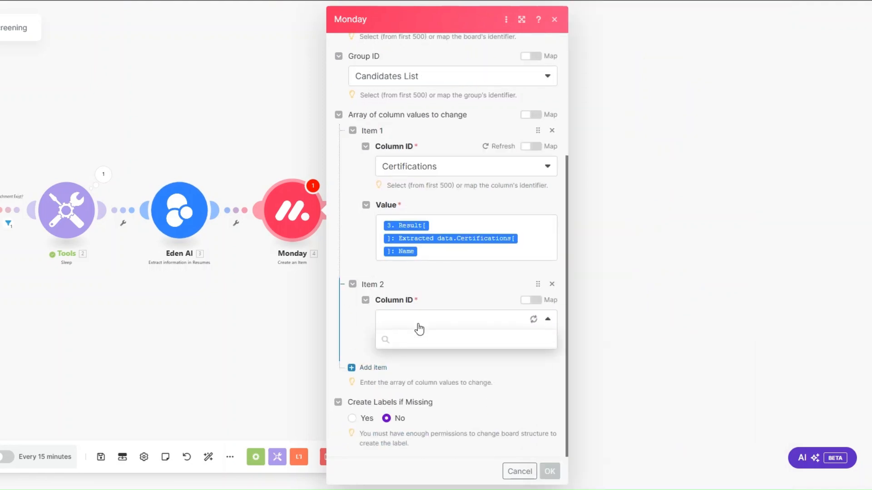
{"action": "left_click", "coordinate": [419, 356]}
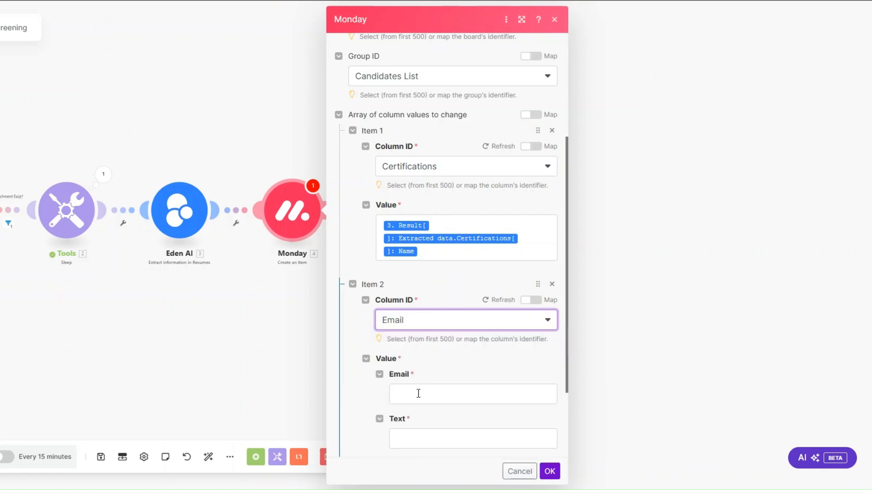
{"action": "left_click", "coordinate": [418, 393]}
{"action": "scroll", "coordinate": [618, 301], "scroll_direction": "down", "scroll_amount": 10}
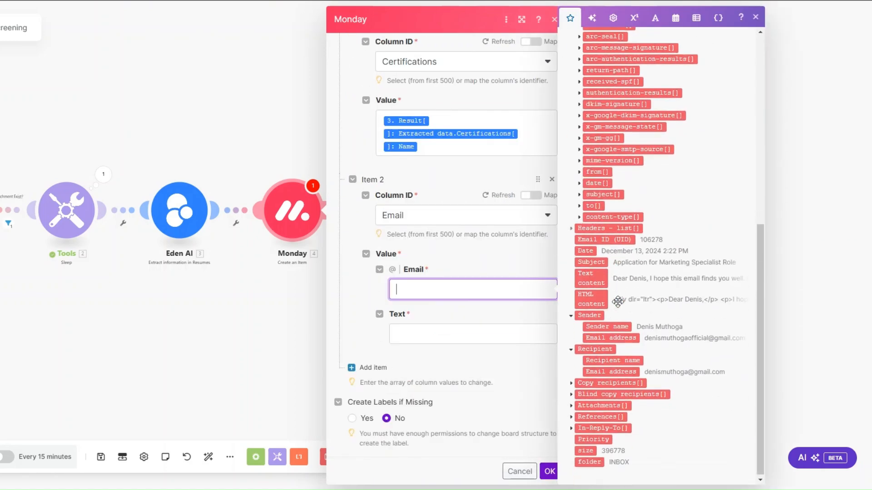
{"action": "left_click", "coordinate": [612, 338]}
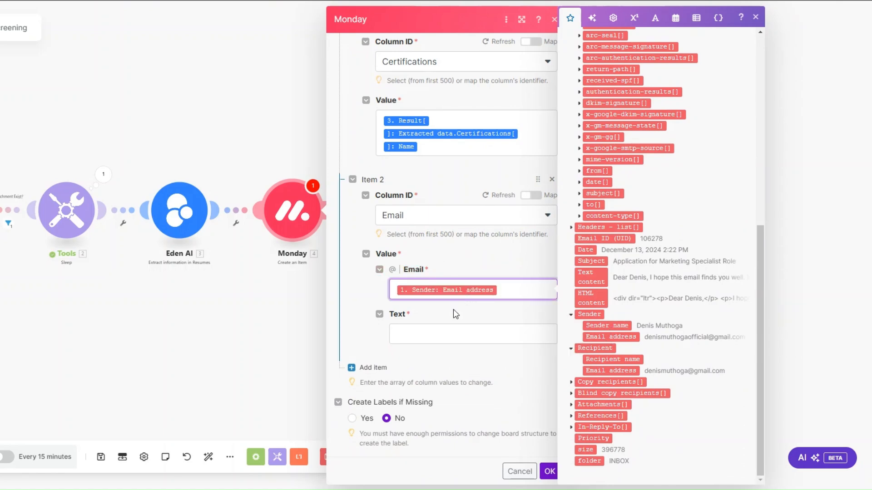
{"action": "left_click", "coordinate": [459, 333]}
{"action": "type", "text": "1. Sender: Email address"}
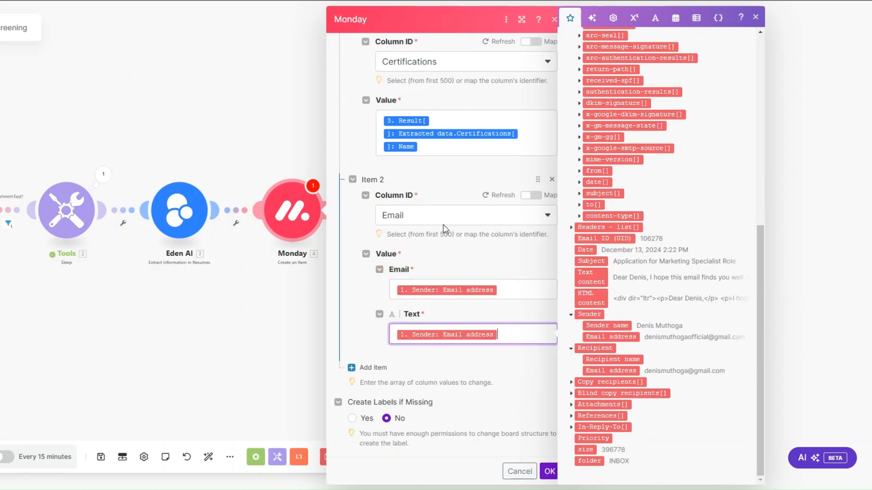
{"action": "left_click", "coordinate": [377, 372]}
Map the Full Name column to the sender's name.
{"action": "left_click", "coordinate": [417, 326]}
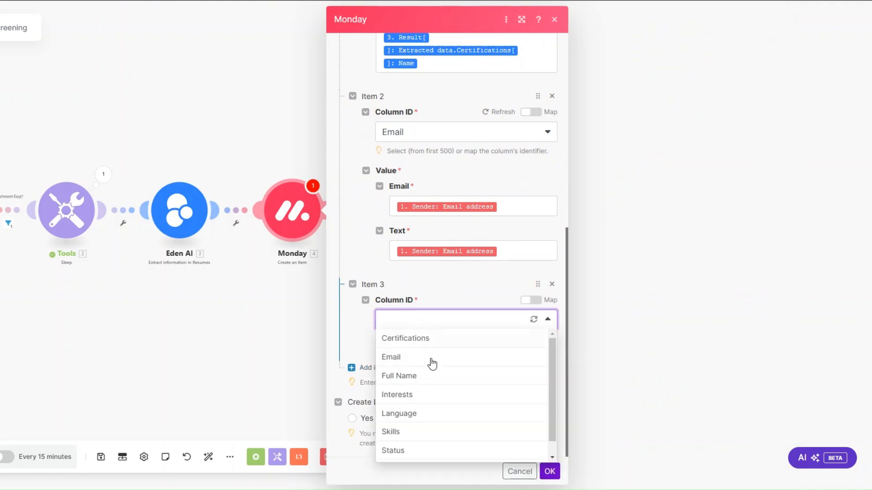
{"action": "left_click", "coordinate": [435, 377]}
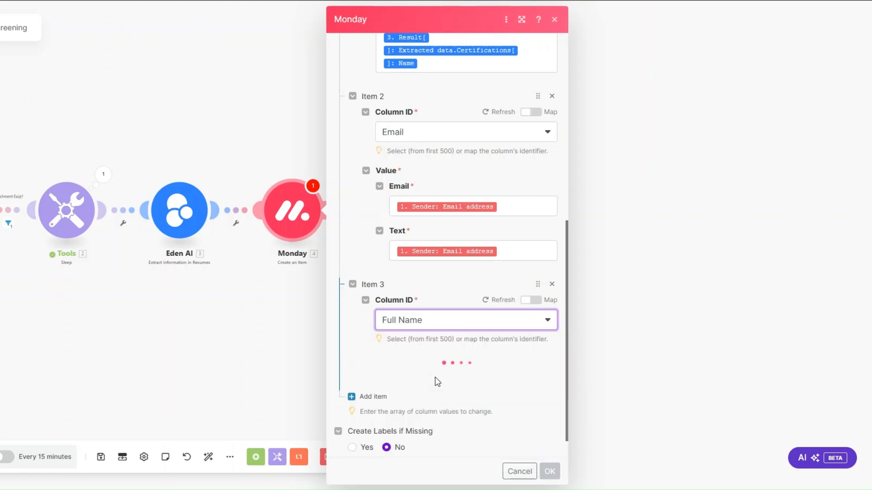
{"action": "left_click", "coordinate": [429, 384]}
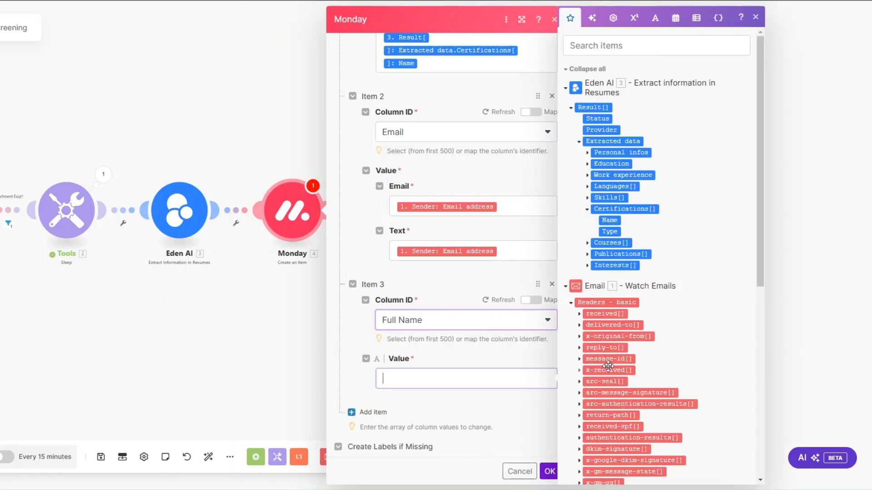
{"action": "scroll", "coordinate": [672, 380], "scroll_direction": "down", "scroll_amount": 5}
{"action": "left_click", "coordinate": [607, 402]}
{"action": "scroll", "coordinate": [377, 318], "scroll_direction": "down", "scroll_amount": 2}
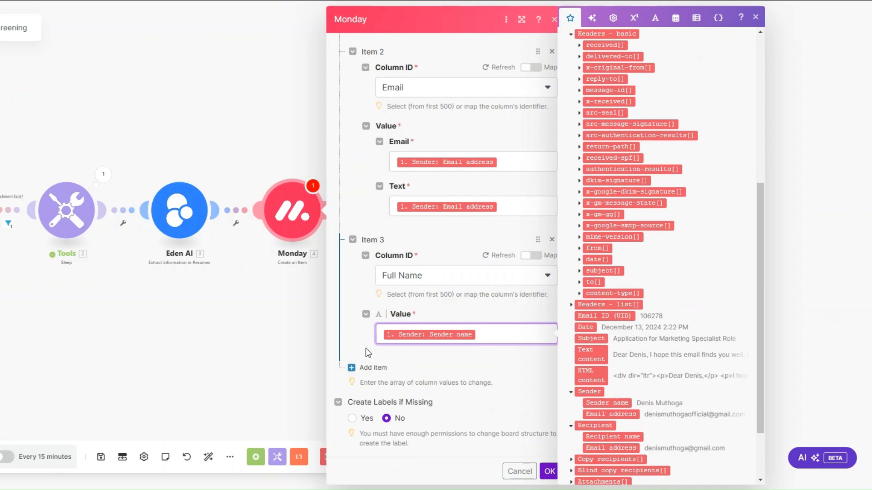
Add an Interests column mapping filled with the extracted Interests[].
{"action": "left_click", "coordinate": [369, 367]}
{"action": "left_click", "coordinate": [413, 325]}
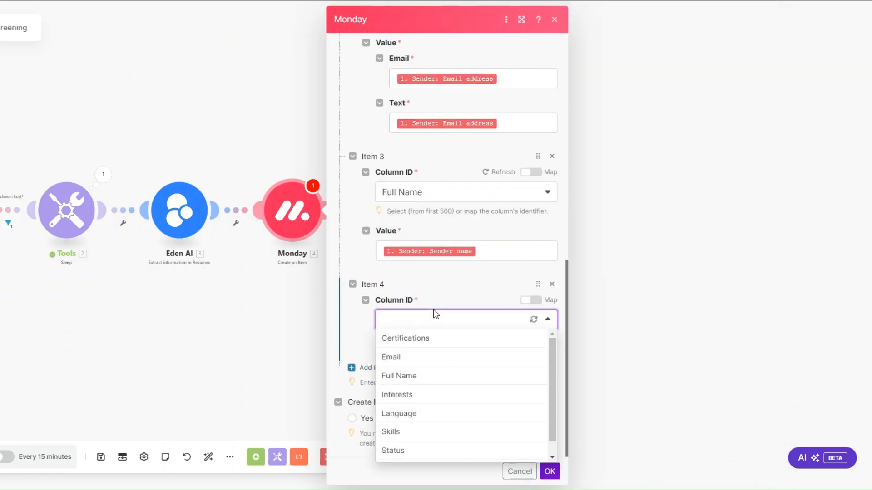
{"action": "left_click", "coordinate": [421, 396]}
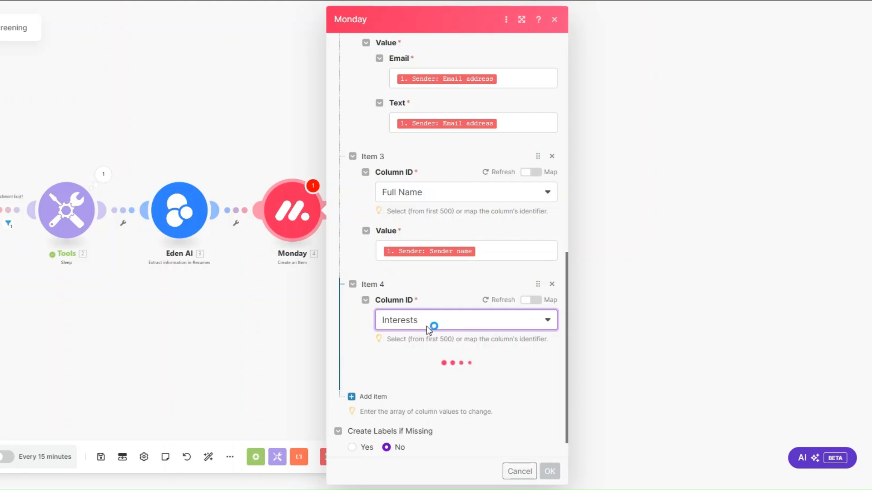
{"action": "scroll", "coordinate": [427, 336], "scroll_direction": "down", "scroll_amount": 1}
{"action": "left_click", "coordinate": [426, 334]}
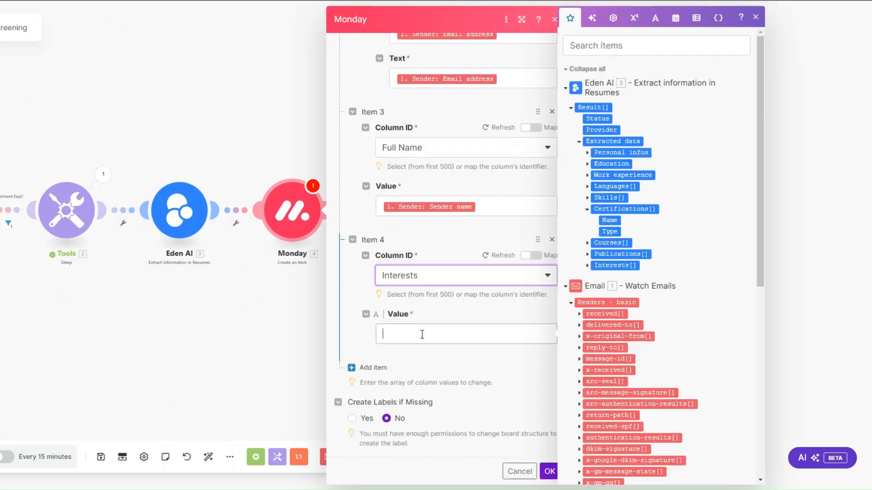
{"action": "left_click", "coordinate": [588, 265]}
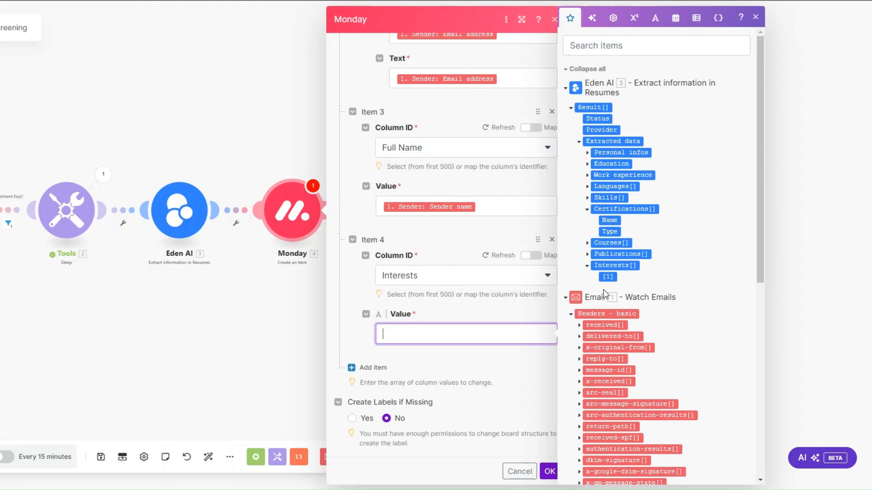
Add a Language column mapping filled with the extracted Languages[].Name.
{"action": "left_click", "coordinate": [372, 371]}
{"action": "scroll", "coordinate": [423, 297], "scroll_direction": "down", "scroll_amount": 2}
{"action": "left_click", "coordinate": [422, 326]}
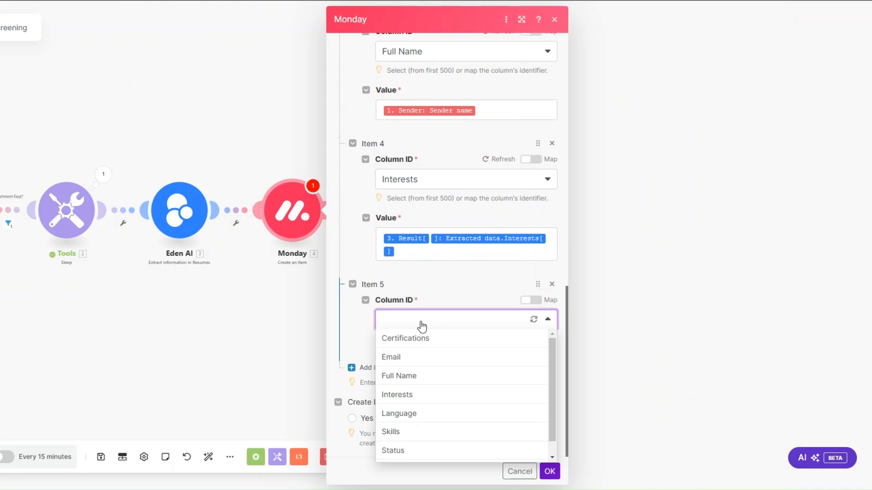
{"action": "left_click", "coordinate": [416, 413]}
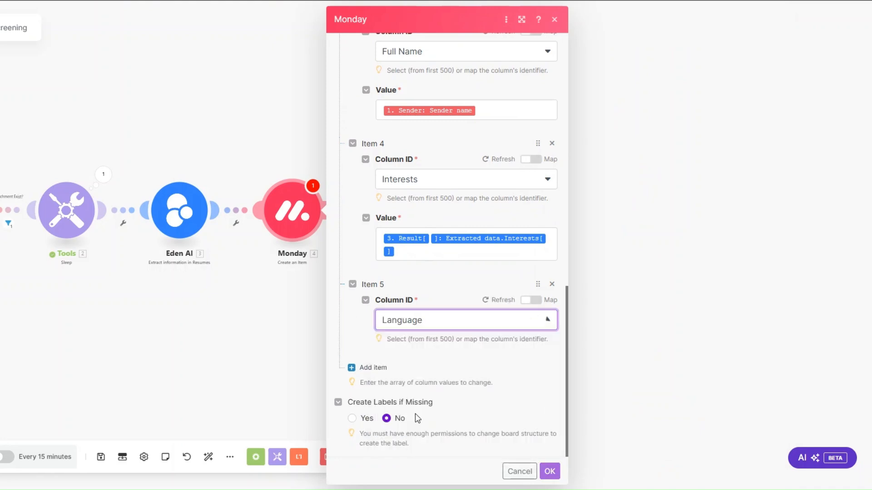
{"action": "left_click", "coordinate": [436, 348]}
{"action": "left_click", "coordinate": [590, 189]}
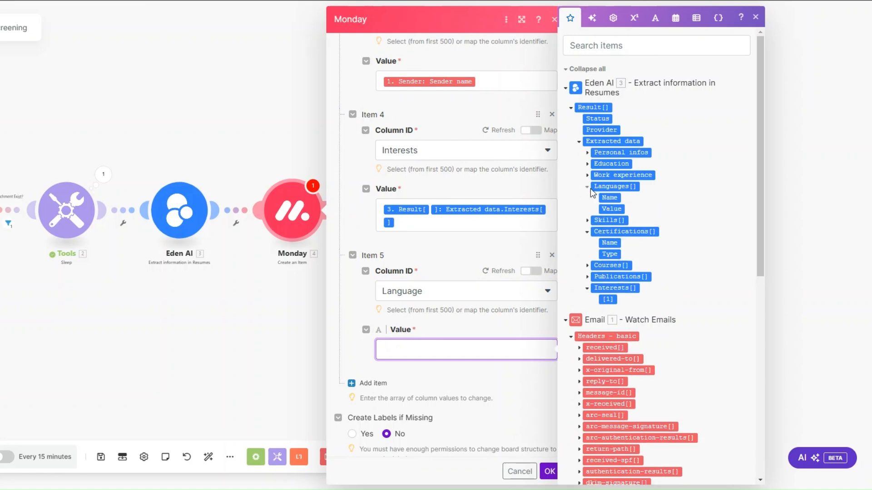
{"action": "left_click", "coordinate": [609, 197]}
Add a Skills column mapping filled with the extracted Skills[].Name.
{"action": "left_click", "coordinate": [375, 366]}
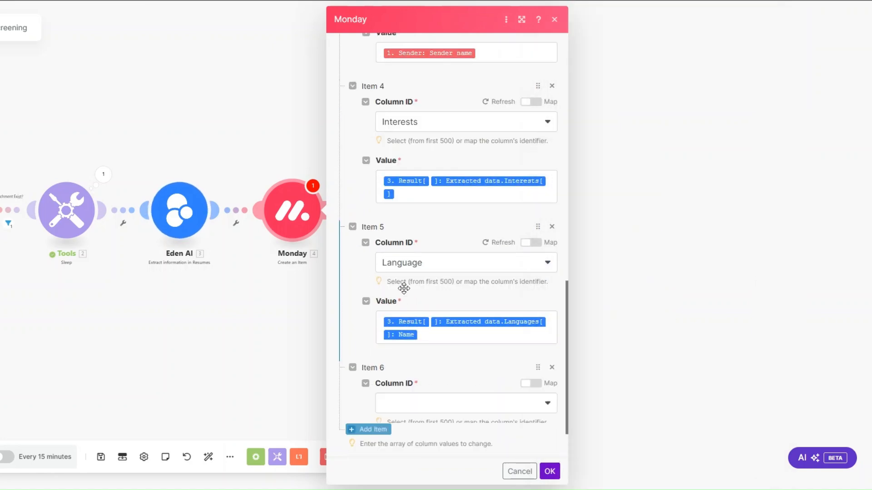
{"action": "scroll", "coordinate": [411, 272], "scroll_direction": "down", "scroll_amount": 2}
{"action": "left_click", "coordinate": [407, 322]}
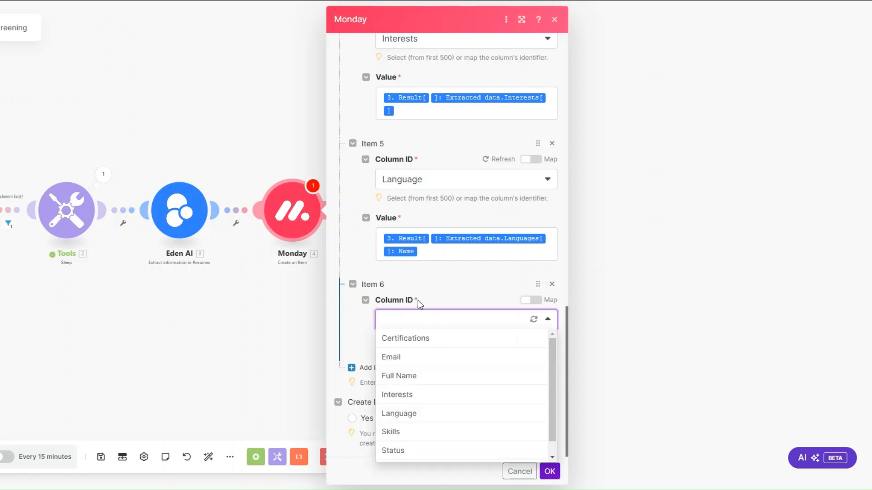
{"action": "left_click", "coordinate": [415, 430]}
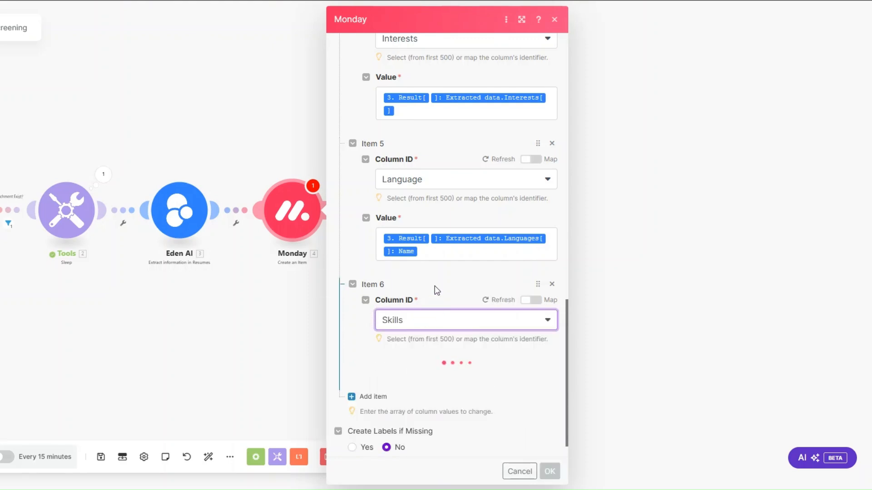
{"action": "scroll", "coordinate": [432, 290], "scroll_direction": "down", "scroll_amount": 1}
{"action": "left_click", "coordinate": [418, 335]}
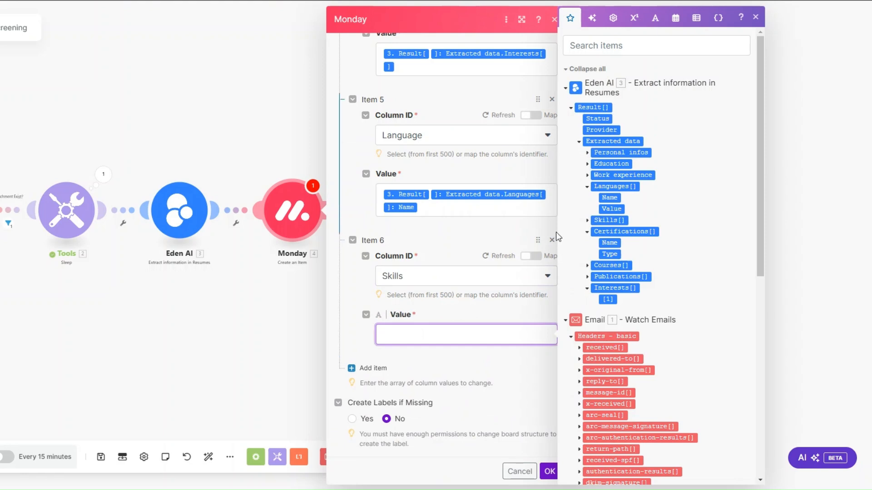
{"action": "left_click", "coordinate": [588, 221]}
{"action": "left_click", "coordinate": [606, 231]}
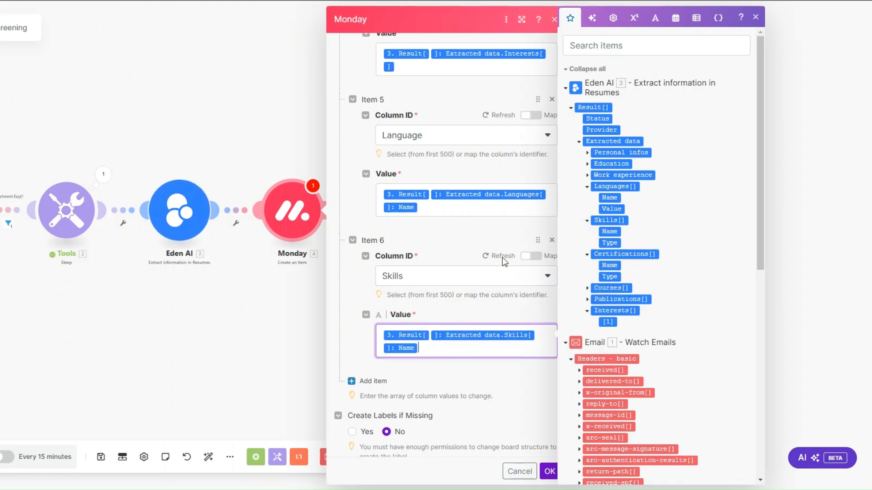
{"action": "scroll", "coordinate": [467, 259], "scroll_direction": "down", "scroll_amount": 1}
{"action": "left_click", "coordinate": [430, 289]}
{"action": "scroll", "coordinate": [429, 289], "scroll_direction": "down", "scroll_amount": 2}
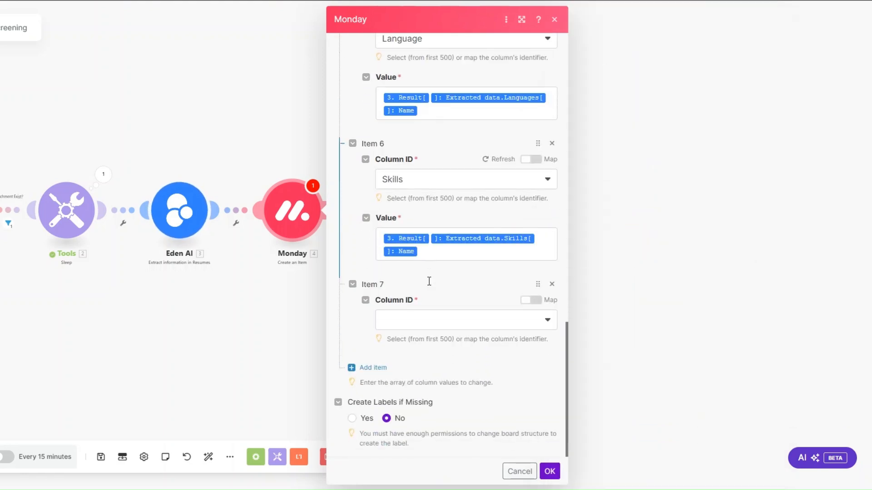
Set the Status column by label to INTAKE.
{"action": "left_click", "coordinate": [417, 321]}
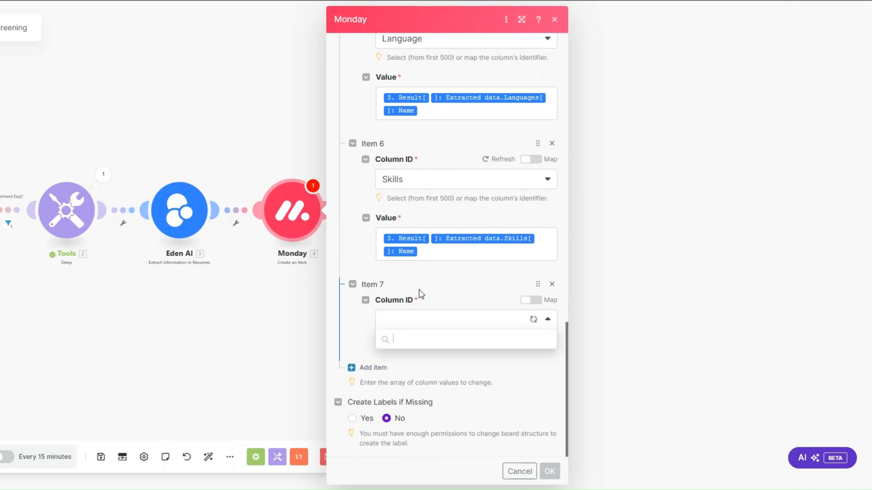
{"action": "scroll", "coordinate": [421, 397], "scroll_direction": "down", "scroll_amount": 1}
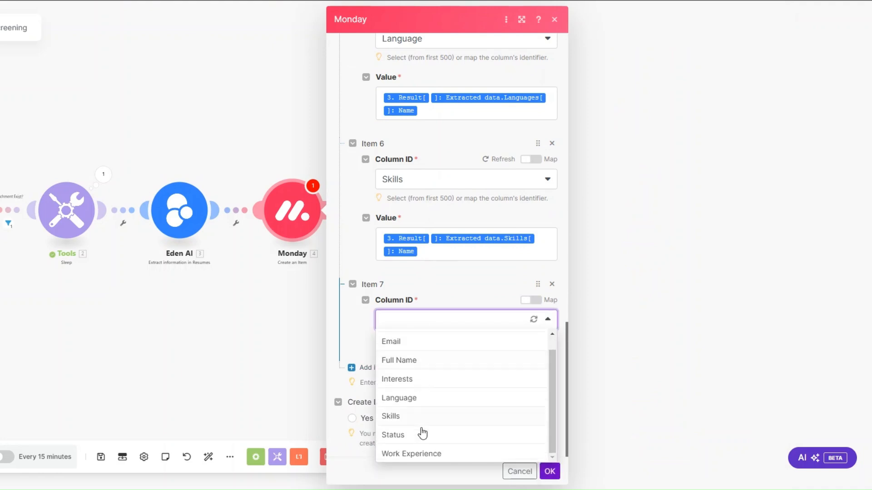
{"action": "left_click", "coordinate": [421, 433]}
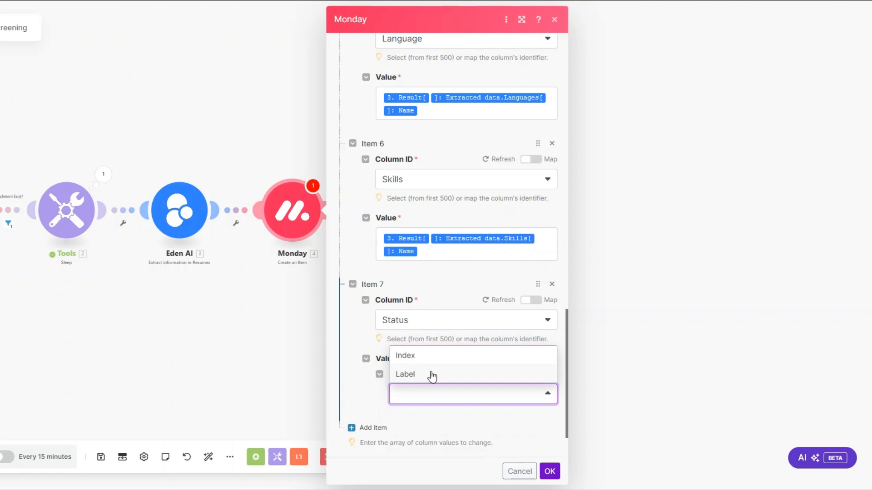
{"action": "left_click", "coordinate": [430, 375]}
{"action": "scroll", "coordinate": [434, 336], "scroll_direction": "down", "scroll_amount": 2}
{"action": "left_click", "coordinate": [436, 347]}
{"action": "left_click", "coordinate": [435, 370]}
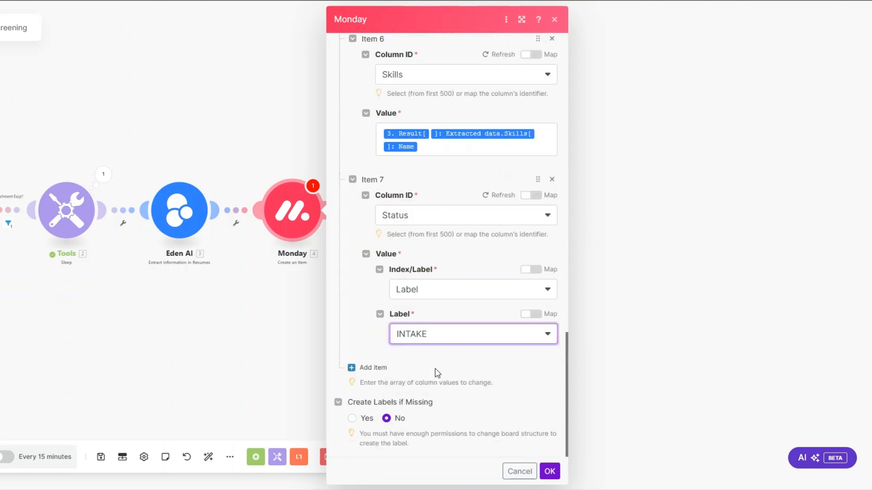
Map Work Experience to Work experience.Entries[].Title and save the Monday module.
{"action": "left_click", "coordinate": [373, 367]}
{"action": "left_click", "coordinate": [426, 330]}
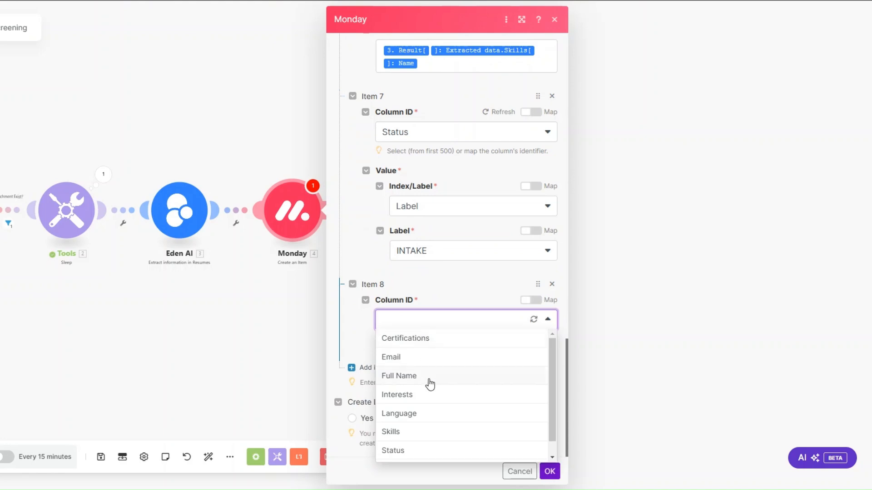
{"action": "scroll", "coordinate": [430, 382], "scroll_direction": "down", "scroll_amount": 1}
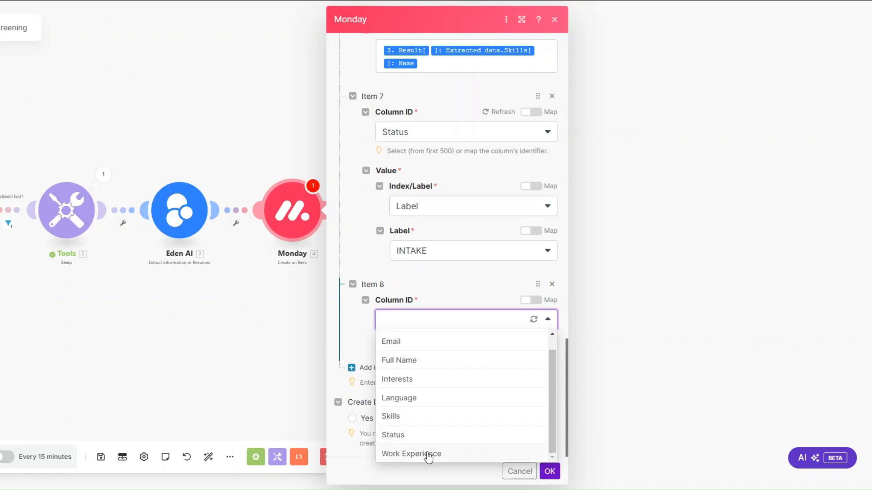
{"action": "left_click", "coordinate": [428, 454]}
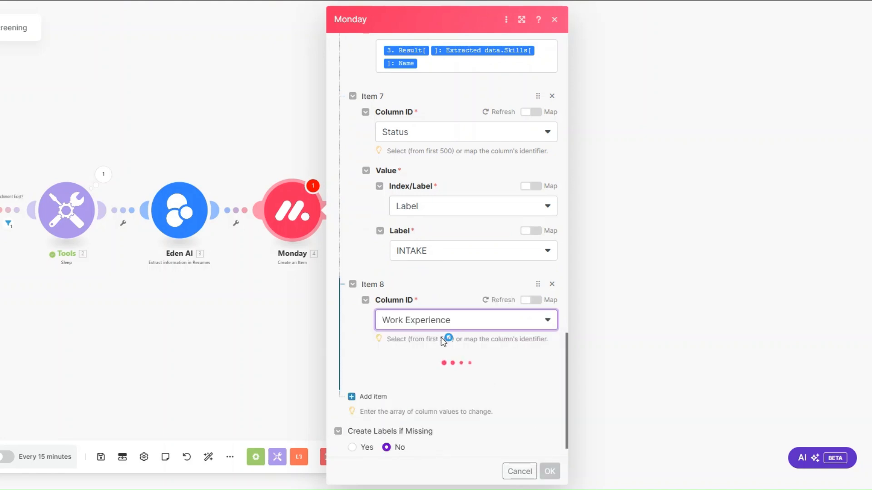
{"action": "left_click", "coordinate": [427, 387]}
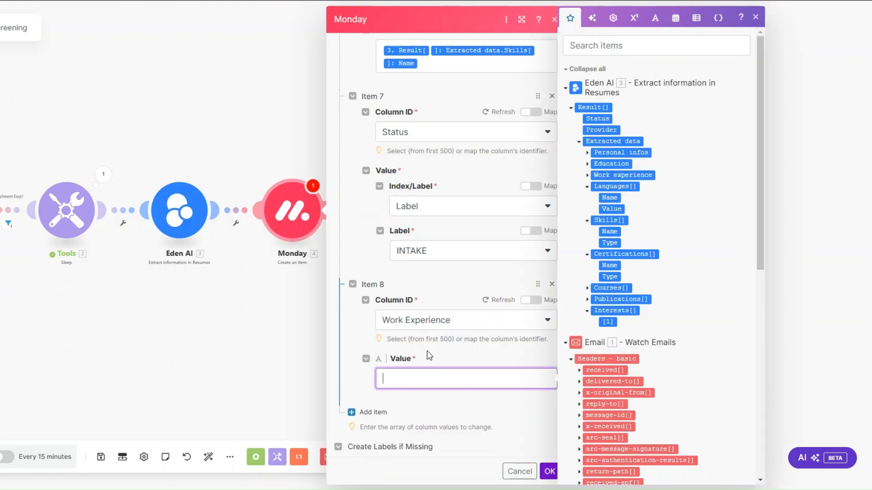
{"action": "left_click", "coordinate": [587, 175]}
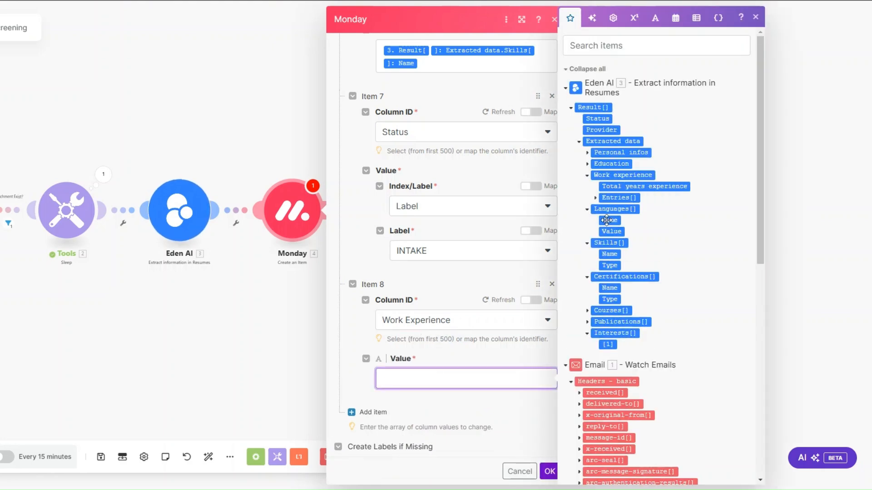
{"action": "left_click", "coordinate": [596, 199]}
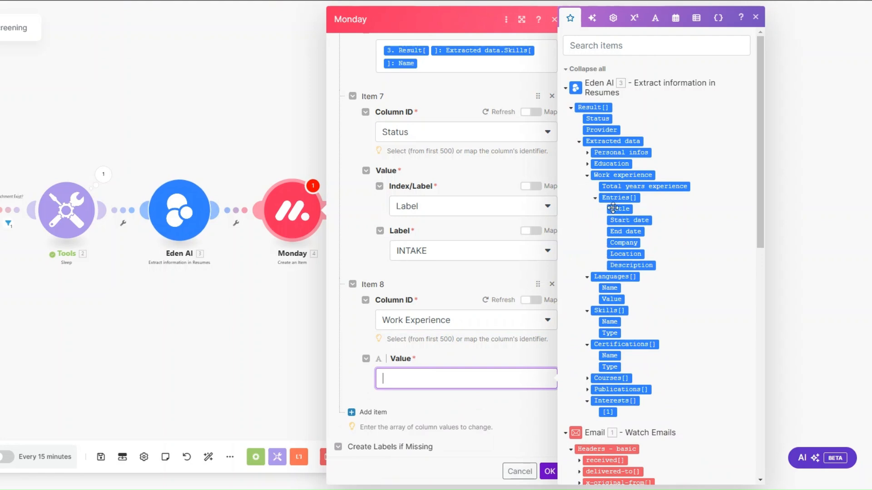
{"action": "left_click", "coordinate": [631, 208]}
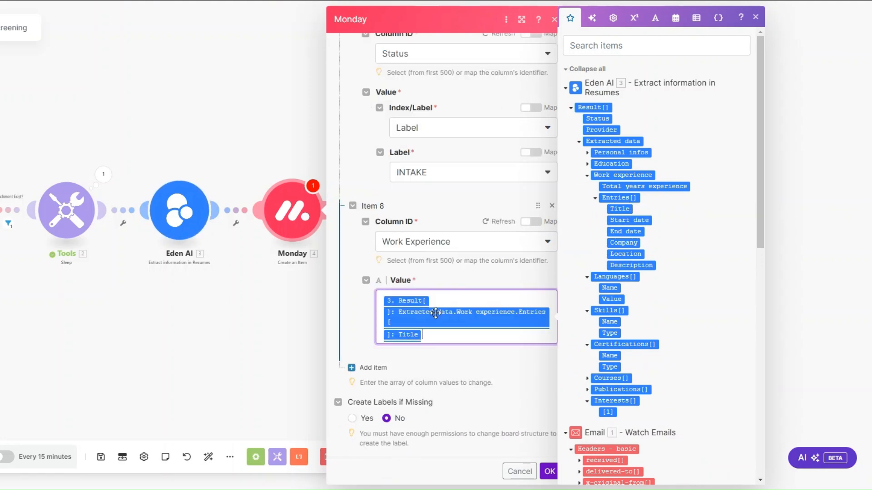
{"action": "left_click", "coordinate": [550, 472]}
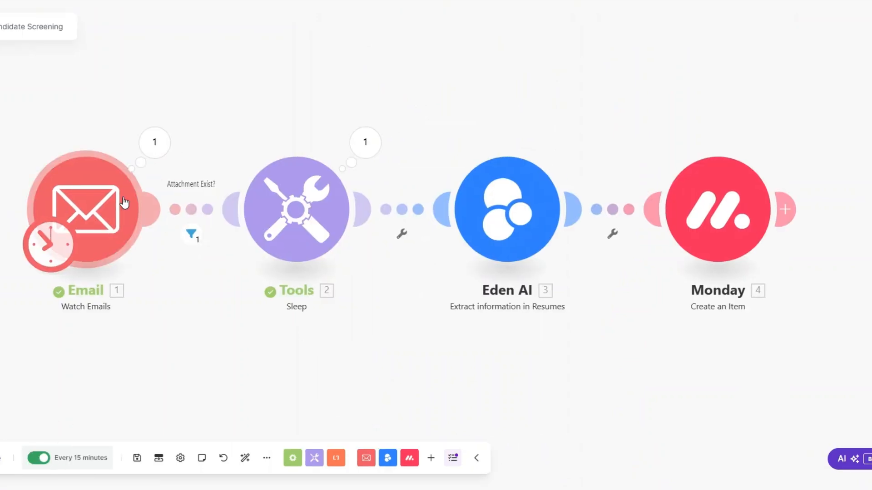
{"action": "left_click", "coordinate": [155, 145]}
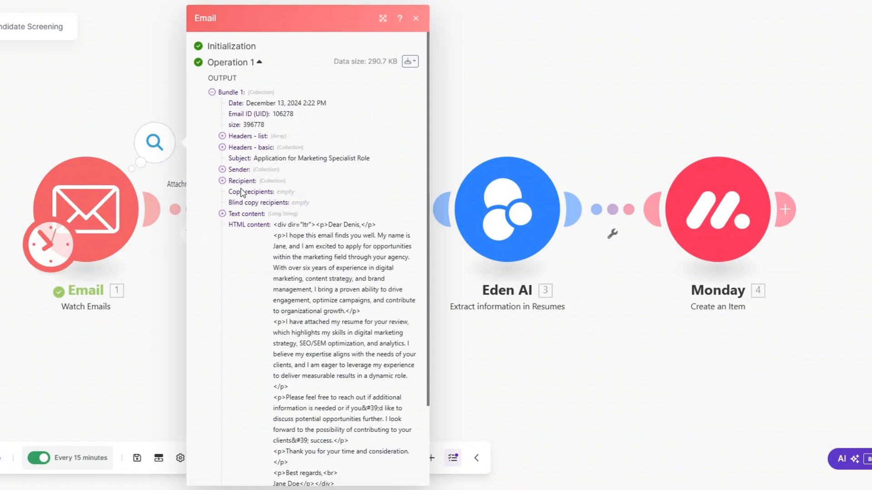
{"action": "left_click_drag", "start_coordinate": [258, 171], "coordinate": [253, 158]}
{"action": "left_click", "coordinate": [181, 304]}
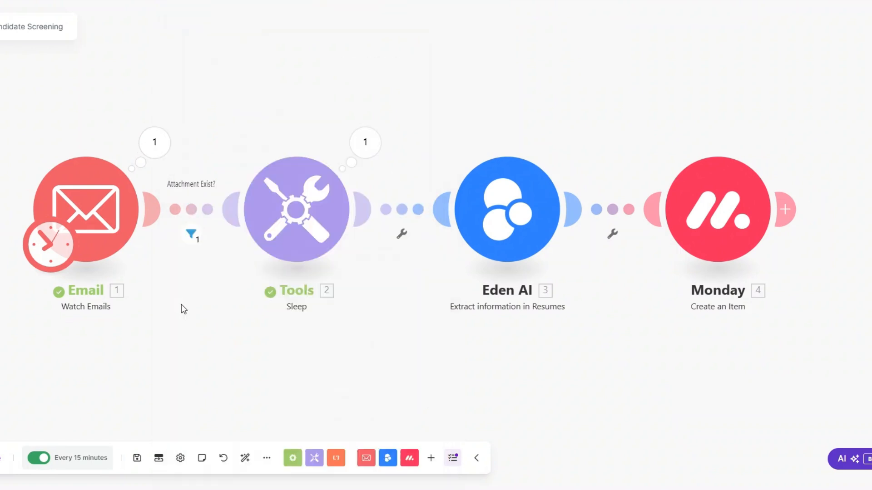
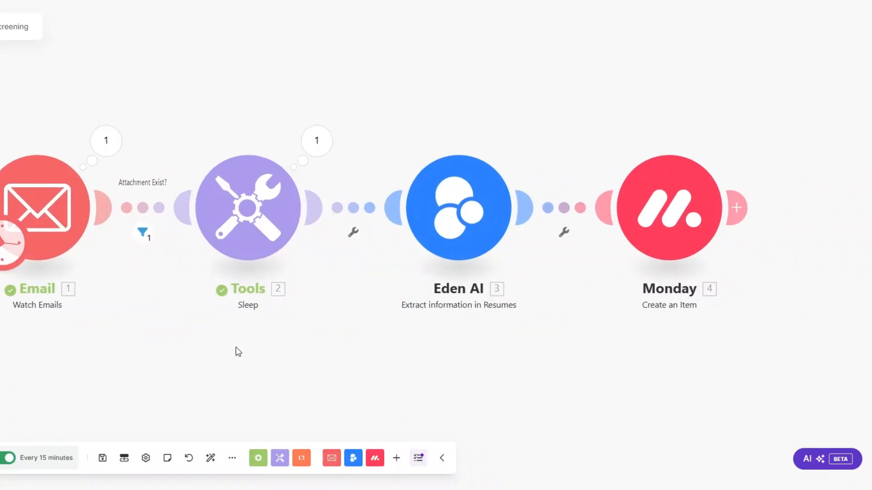
Scroll the Whimsical flowchart to Client Onboarding, then start a new blank Make scenario.
{"action": "left_click_drag", "start_coordinate": [236, 347], "coordinate": [247, 353]}
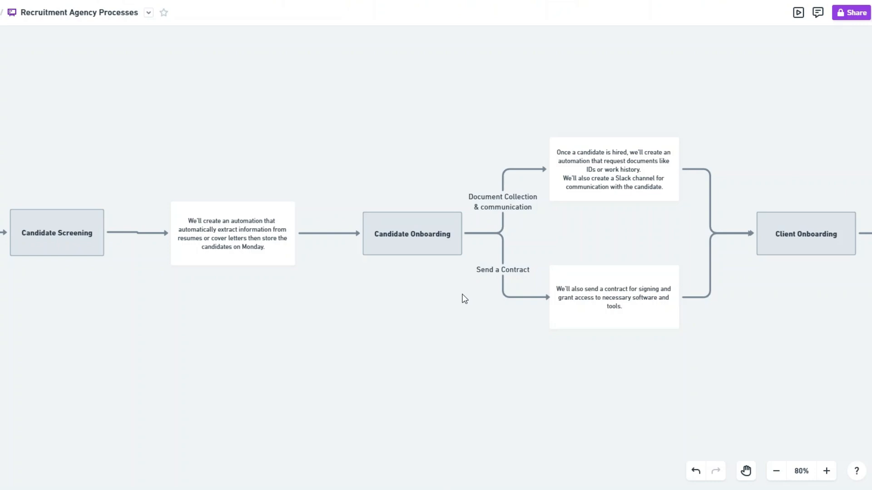
{"action": "scroll", "coordinate": [462, 303], "scroll_direction": "right", "scroll_amount": 8}
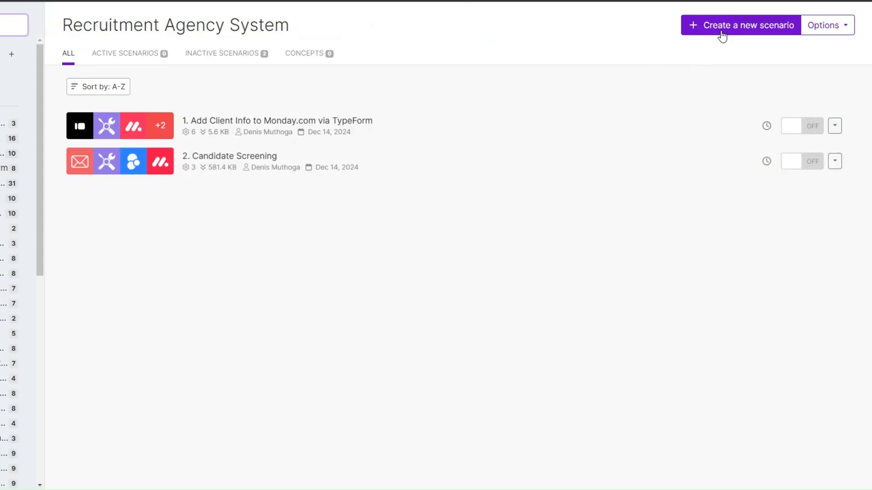
{"action": "left_click", "coordinate": [722, 33]}
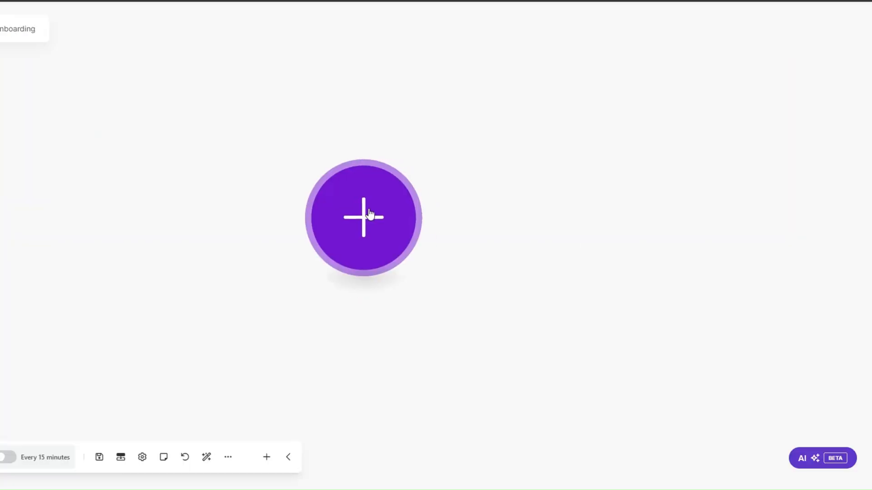
Add a Webhooks Custom webhook trigger named Candidates Onboarding and confirm its settings.
{"action": "left_click", "coordinate": [334, 245]}
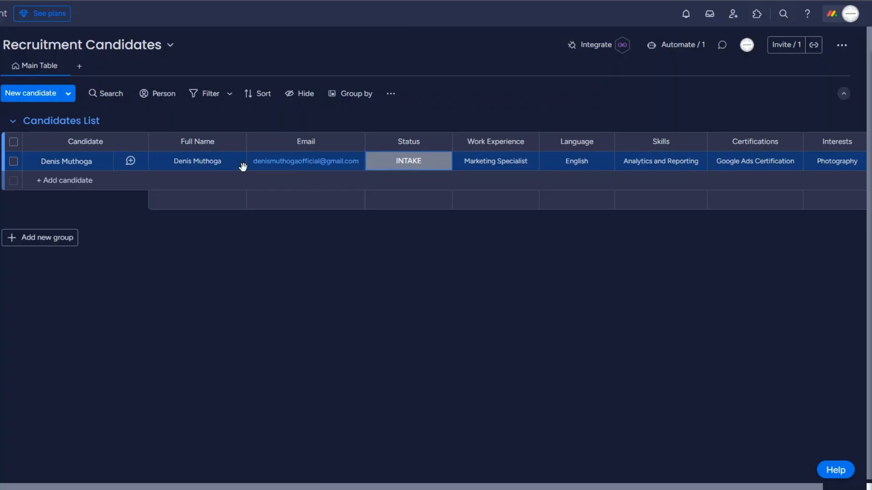
{"action": "left_click", "coordinate": [411, 161]}
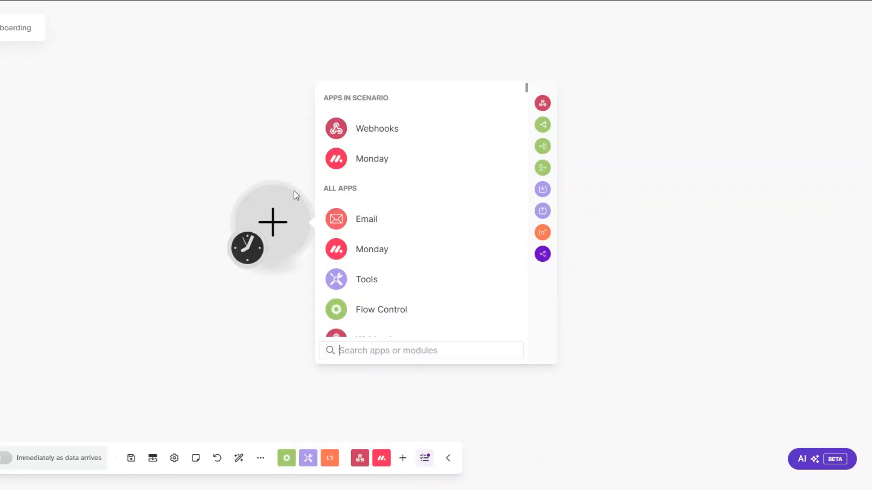
{"action": "left_click", "coordinate": [373, 129]}
{"action": "left_click", "coordinate": [384, 220]}
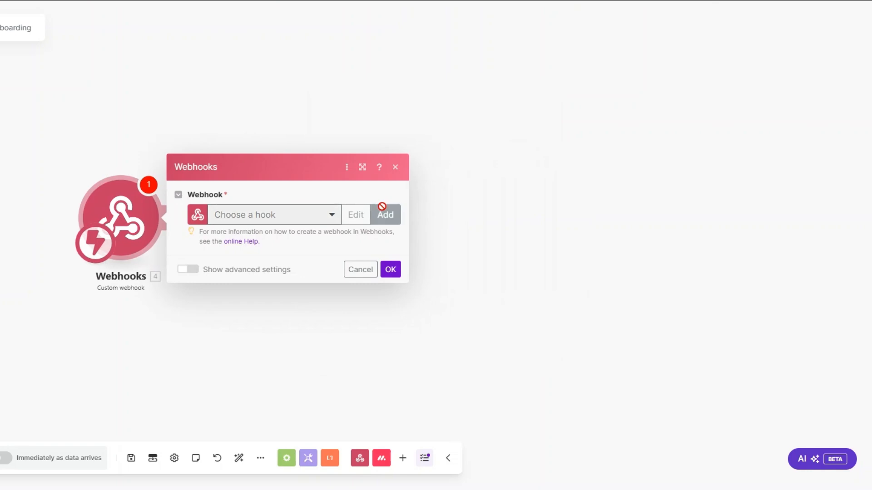
{"action": "left_click_drag", "start_coordinate": [524, 171], "coordinate": [427, 177]}
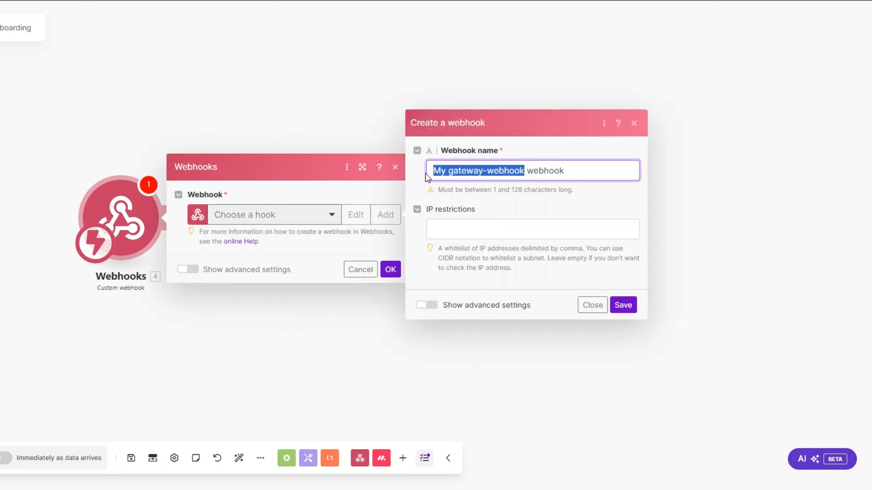
{"action": "type", "text": "Candidates Onboarding"}
{"action": "left_click", "coordinate": [623, 305]}
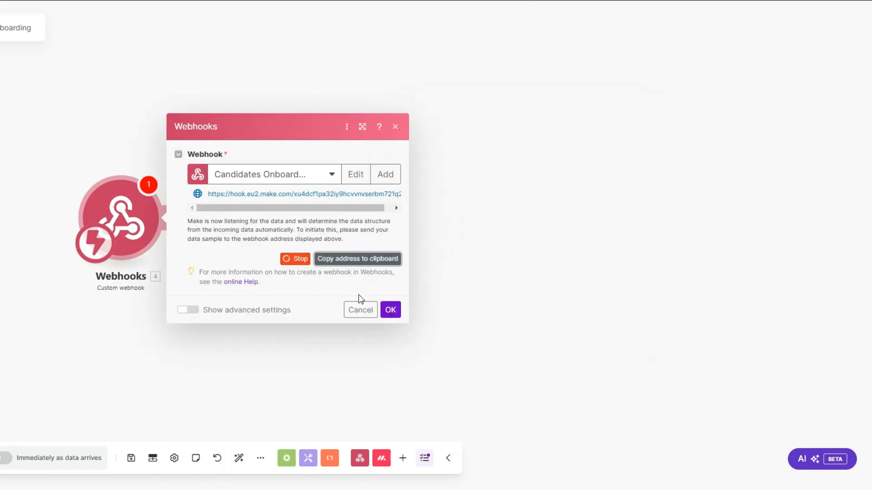
{"action": "left_click", "coordinate": [391, 310]}
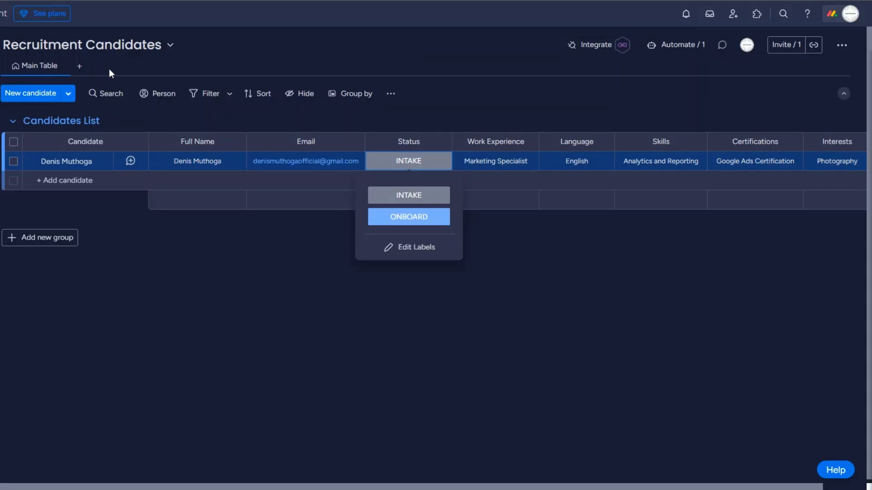
Paste the Make webhook URL into monday.com's 'When a status changes' webhook template and try connecting.
{"action": "left_click", "coordinate": [596, 44]}
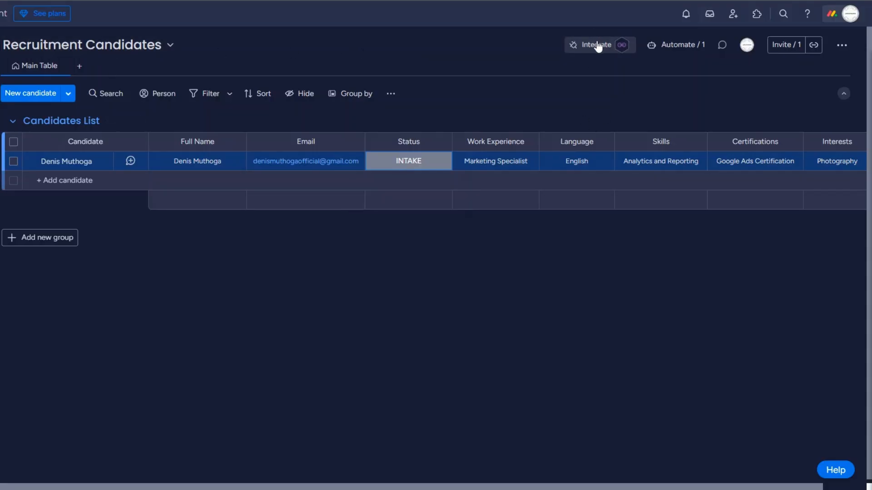
{"action": "left_click", "coordinate": [598, 45]}
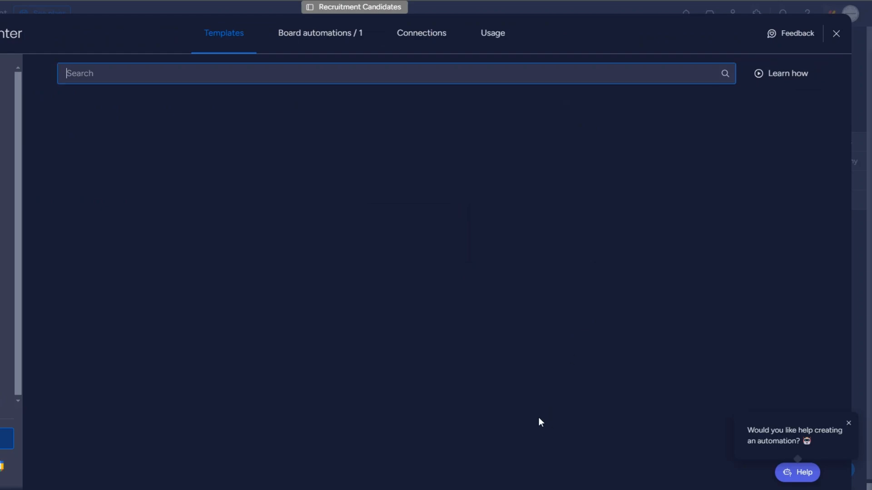
{"action": "left_click", "coordinate": [569, 386]}
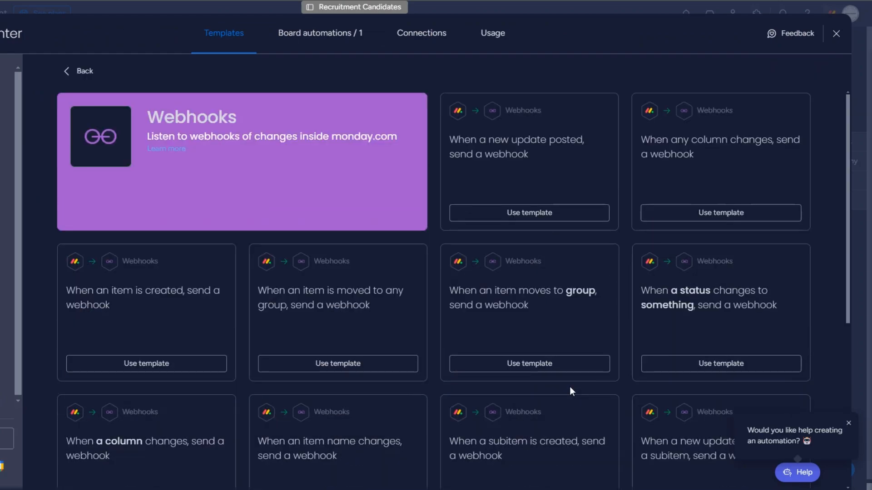
{"action": "left_click", "coordinate": [698, 324]}
{"action": "left_click", "coordinate": [340, 328]}
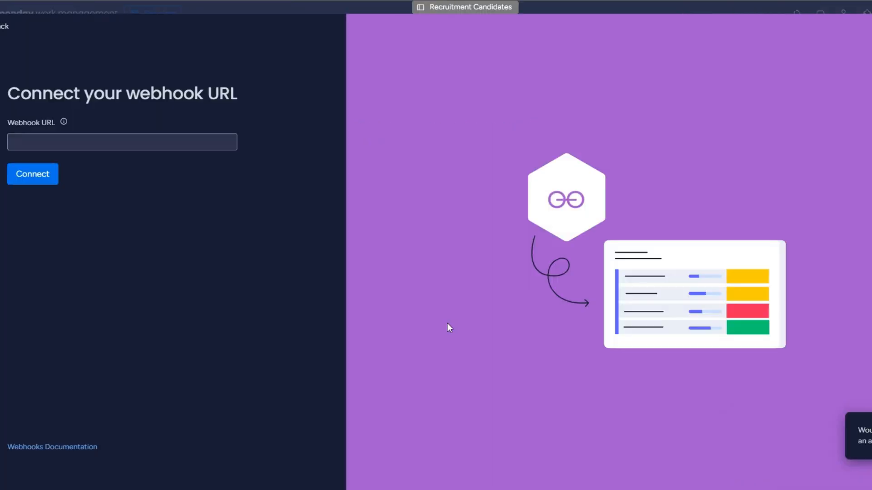
{"action": "left_click", "coordinate": [168, 145]}
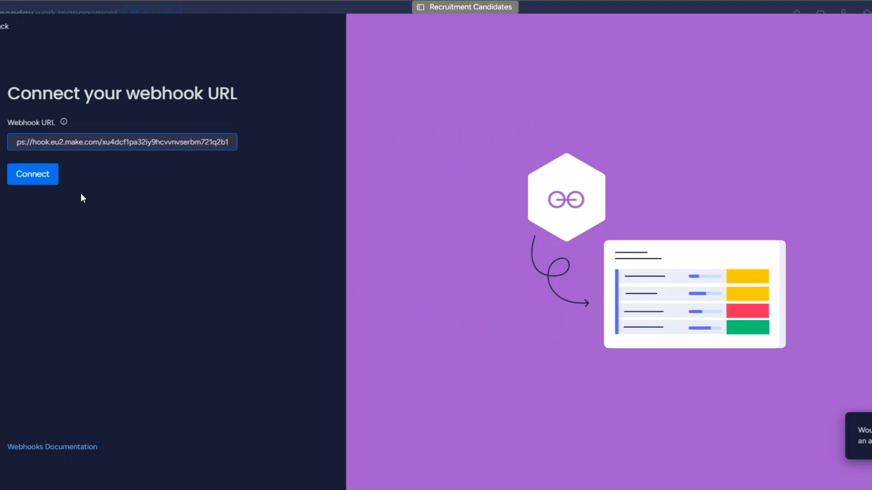
{"action": "left_click", "coordinate": [42, 183]}
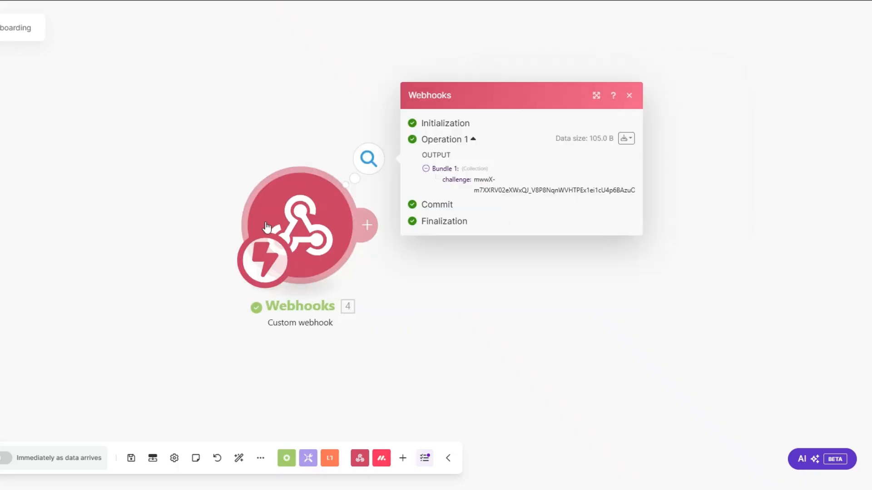
Add a Webhook response module echoing the received challenge in its body, then retry monday.com's connection.
{"action": "left_click", "coordinate": [155, 222]}
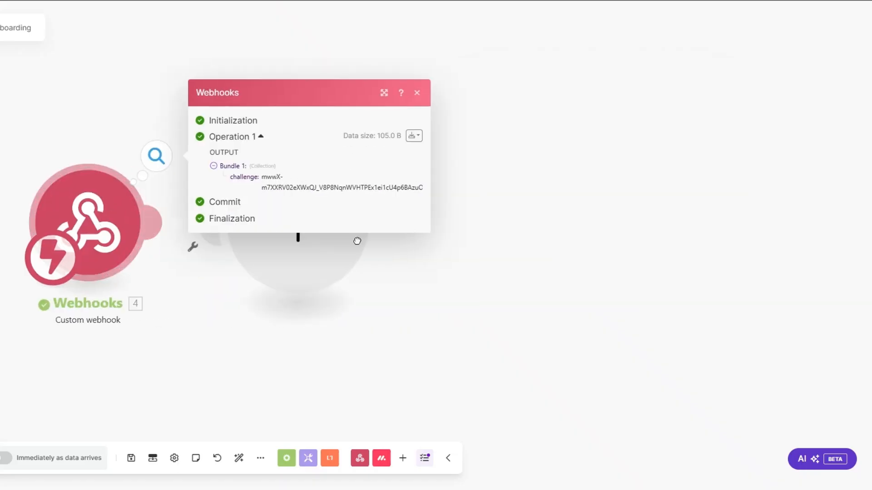
{"action": "left_click", "coordinate": [423, 134]}
{"action": "left_click", "coordinate": [454, 185]}
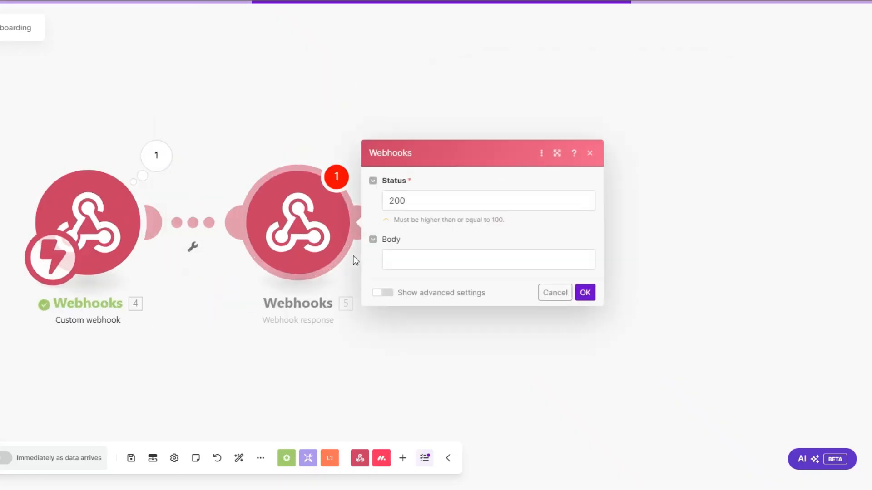
{"action": "left_click", "coordinate": [392, 258]}
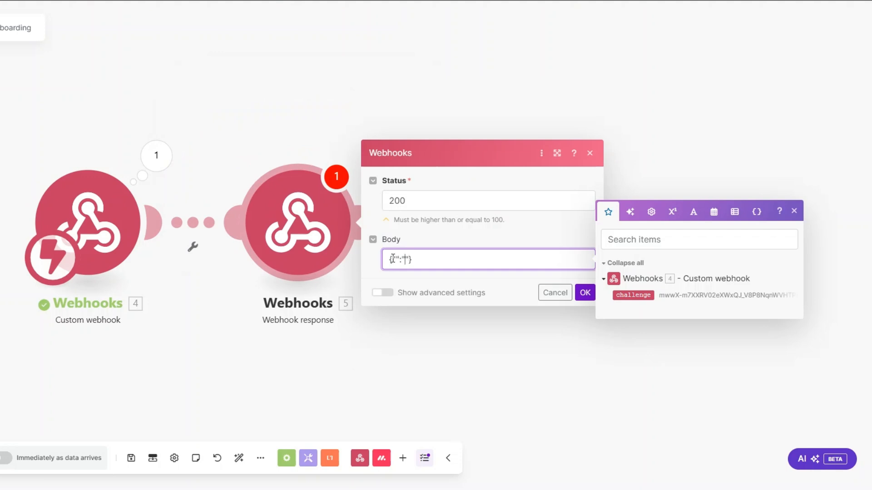
{"action": "type", "text": "challenge"}
{"action": "left_click", "coordinate": [635, 295]}
{"action": "left_click", "coordinate": [584, 294]}
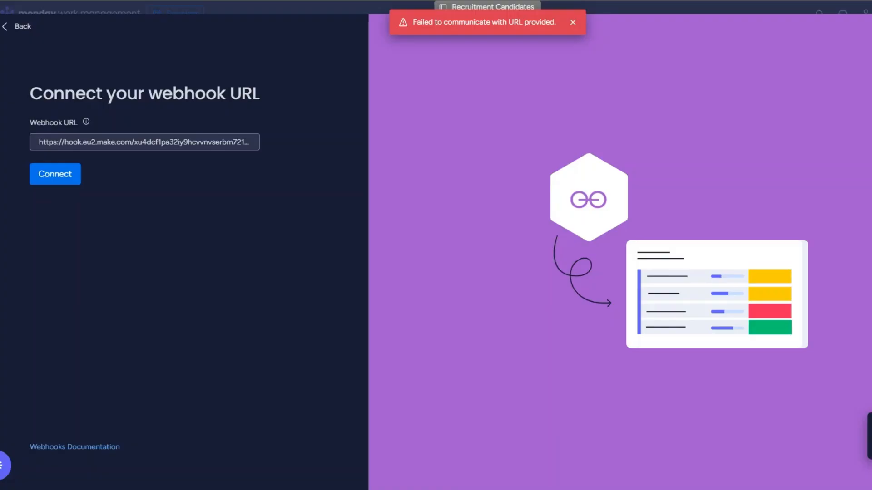
{"action": "left_click", "coordinate": [43, 174]}
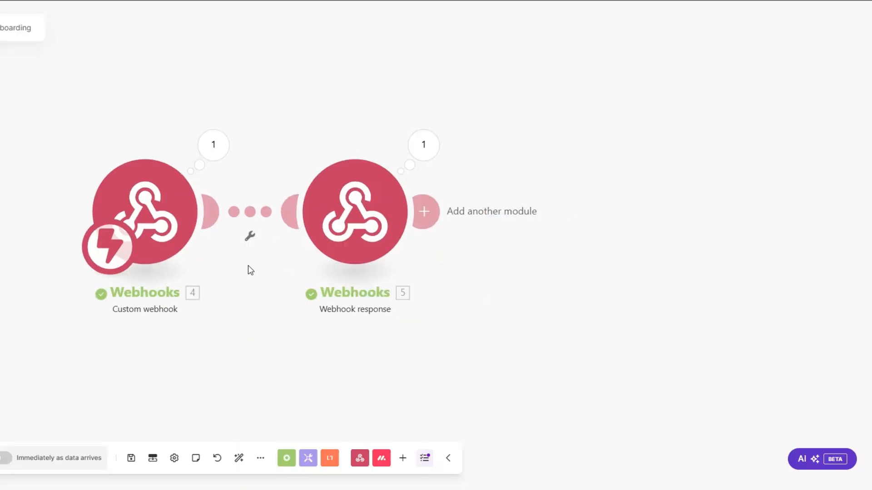
Delete the Webhook response module and run the scenario once to catch incoming data.
{"action": "right_click", "coordinate": [377, 215]}
{"action": "left_click", "coordinate": [394, 344]}
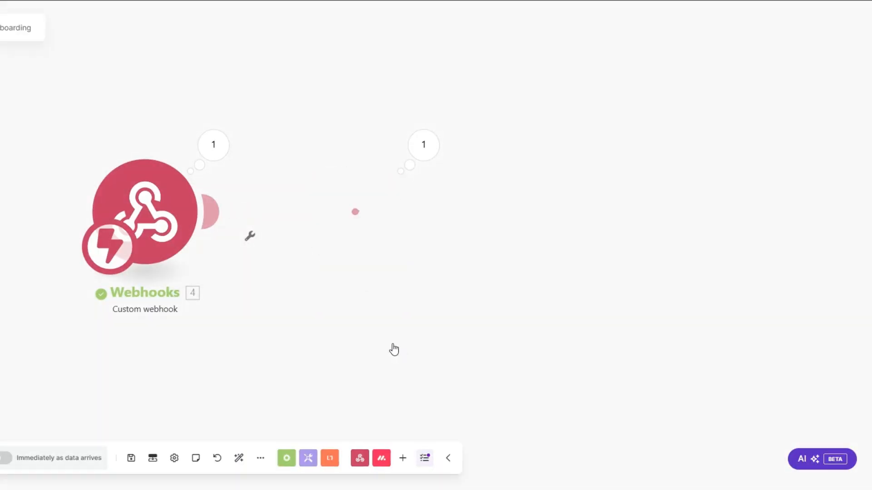
{"action": "left_click", "coordinate": [1, 456]}
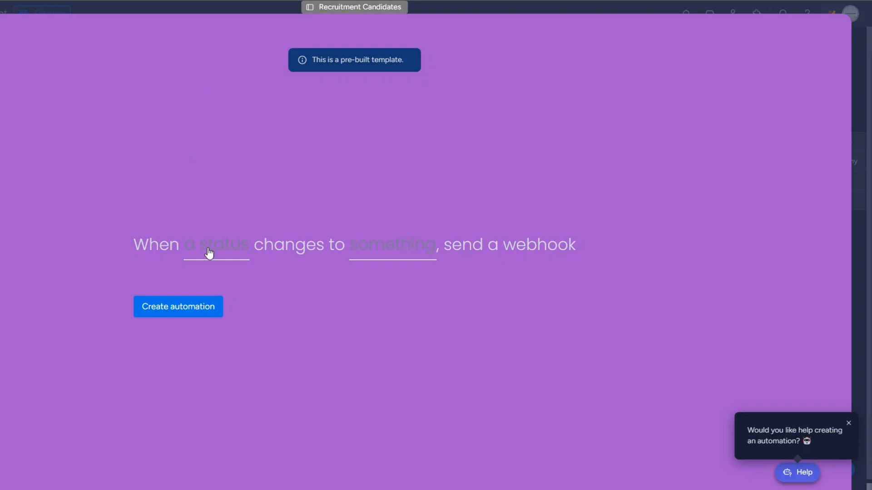
Create a monday.com automation that sends a webhook when Status becomes ONBOARD, then set the candidate to ONBOARD.
{"action": "left_click", "coordinate": [208, 252]}
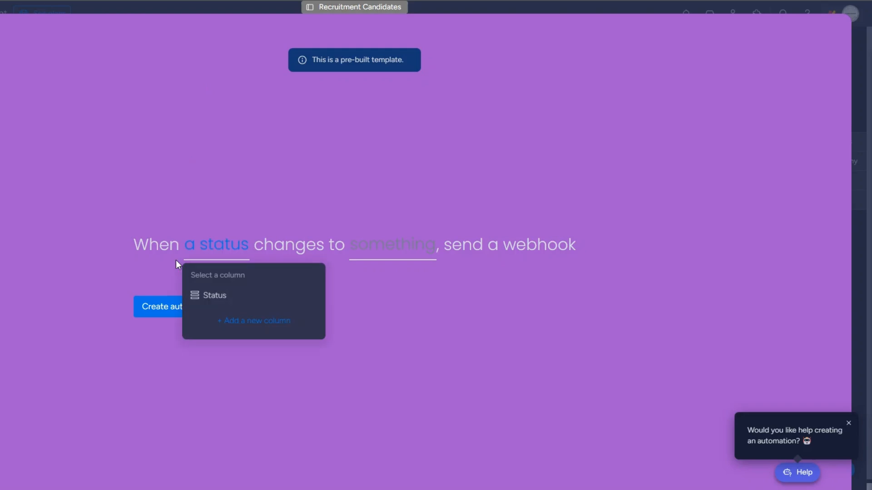
{"action": "left_click", "coordinate": [222, 296]}
{"action": "left_click", "coordinate": [379, 245]}
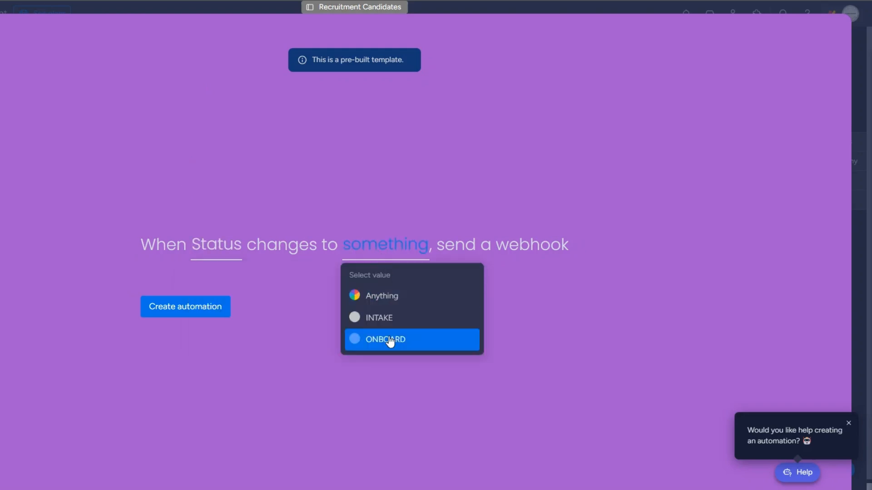
{"action": "left_click", "coordinate": [390, 340]}
{"action": "left_click", "coordinate": [205, 313]}
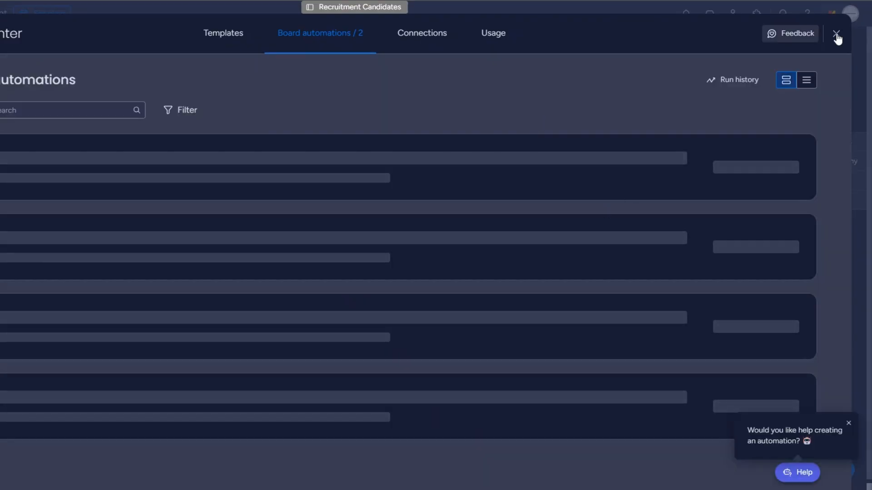
{"action": "left_click", "coordinate": [837, 35]}
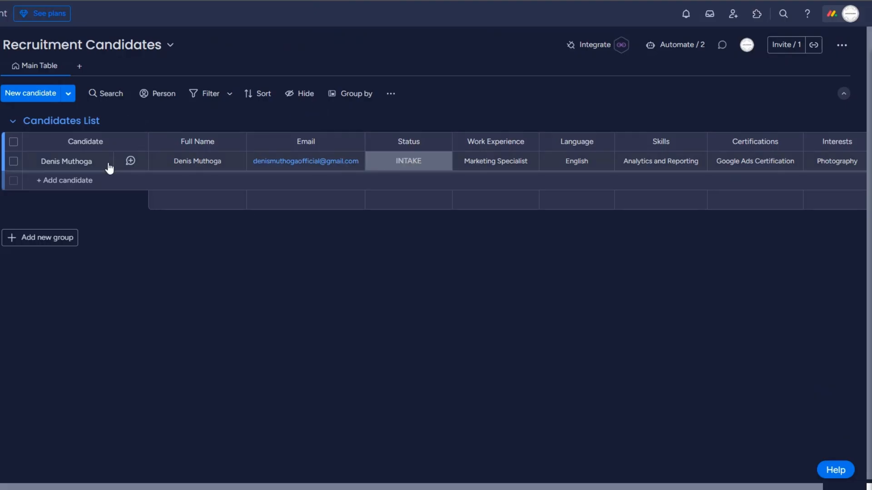
{"action": "left_click", "coordinate": [388, 162]}
{"action": "left_click", "coordinate": [399, 210]}
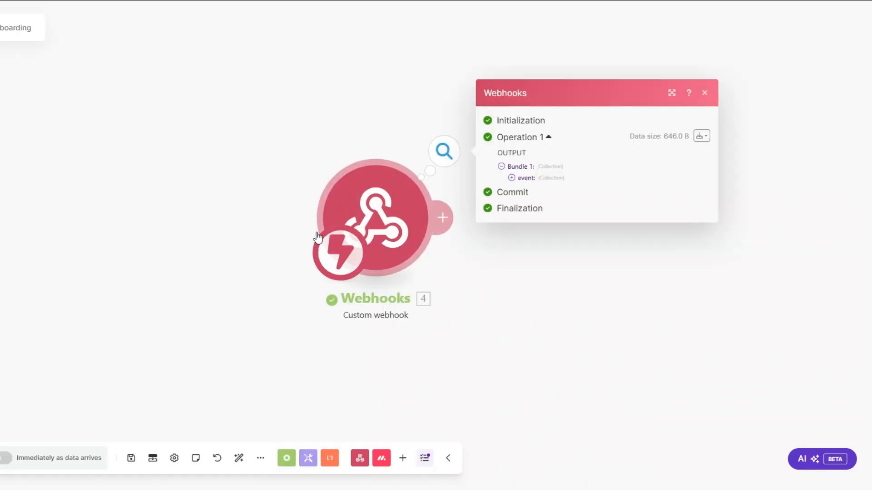
Inspect the webhook's Bundle 1 output and copy the triggering item's pulseId value.
{"action": "left_click_drag", "start_coordinate": [383, 234], "coordinate": [119, 233]}
{"action": "left_click", "coordinate": [247, 175]}
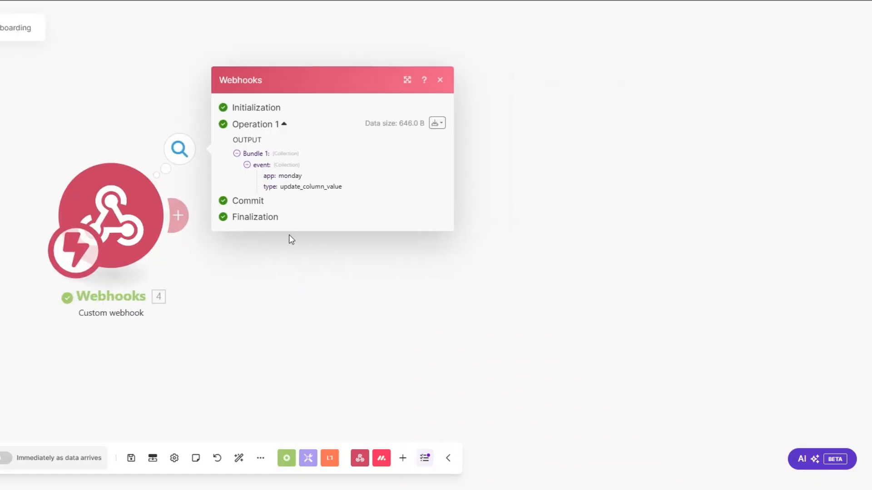
{"action": "left_click_drag", "start_coordinate": [300, 215], "coordinate": [353, 217]}
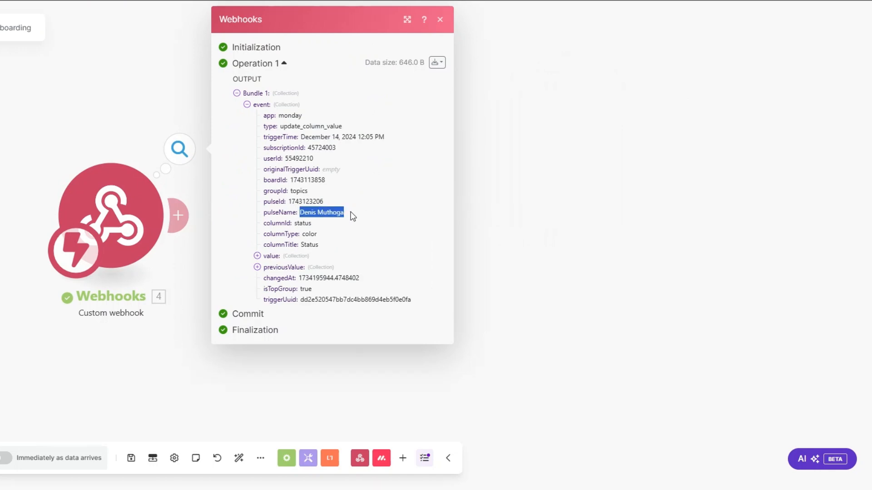
{"action": "left_click_drag", "start_coordinate": [289, 196], "coordinate": [327, 203]}
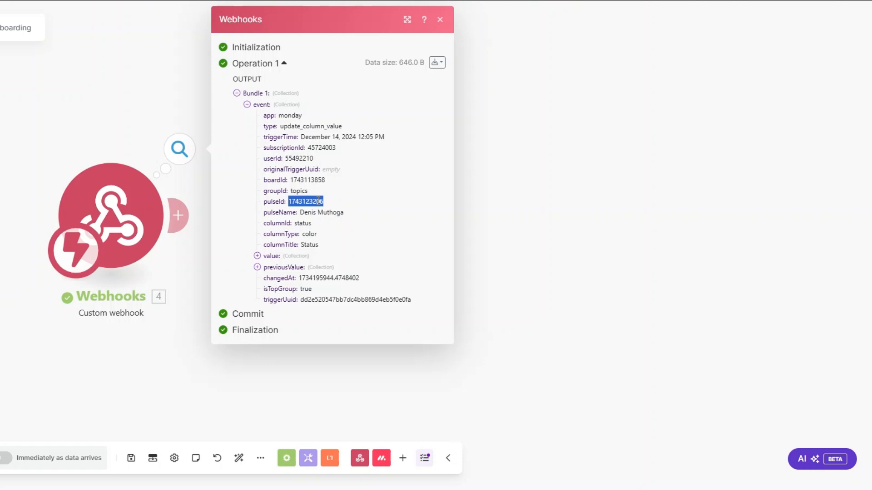
{"action": "left_click", "coordinate": [158, 286]}
Add a Monday Get an Item module with ID mapped to event pulseId on the Recruitment Candidates board.
{"action": "left_click", "coordinate": [263, 216]}
{"action": "left_click", "coordinate": [440, 247]}
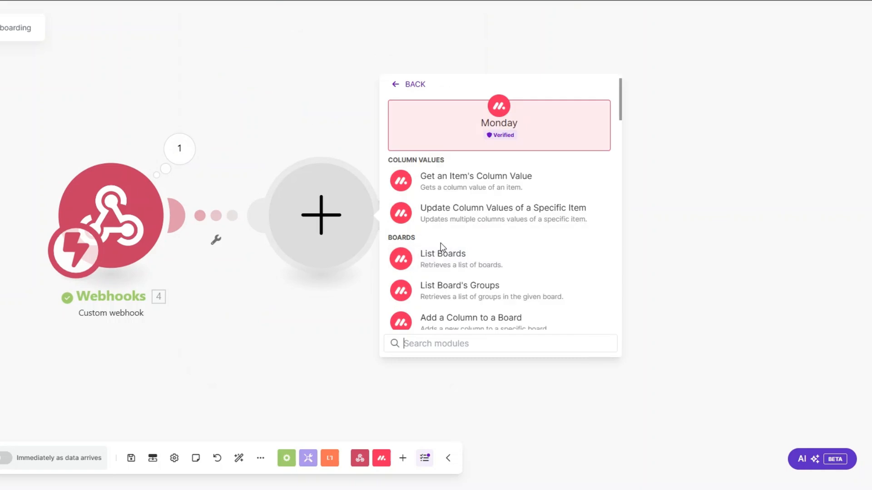
{"action": "scroll", "coordinate": [463, 268], "scroll_direction": "down", "scroll_amount": 3}
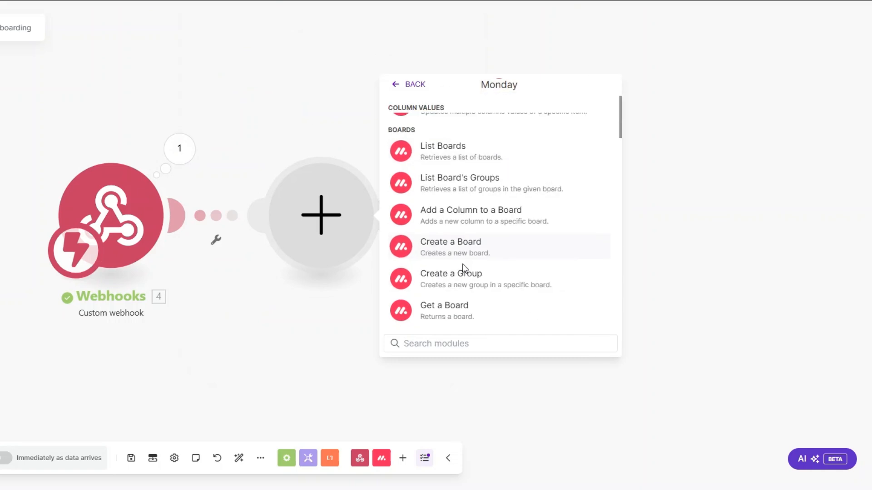
{"action": "type", "text": "get an"}
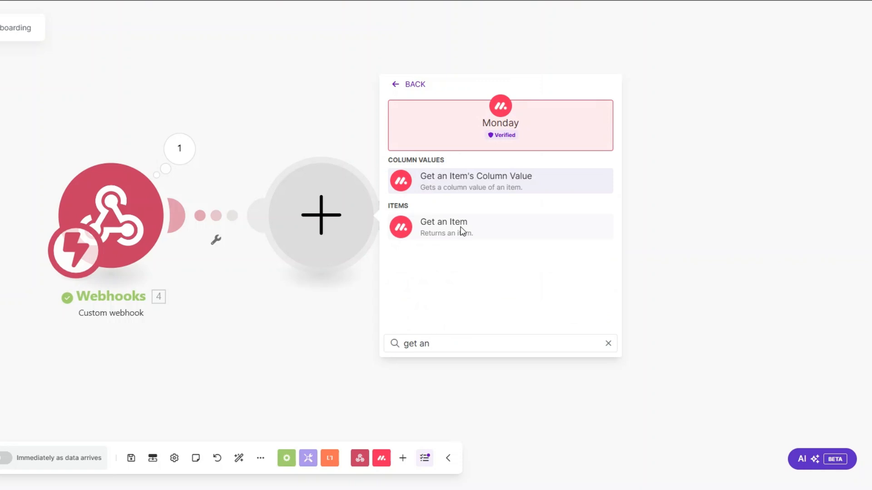
{"action": "left_click", "coordinate": [462, 232]}
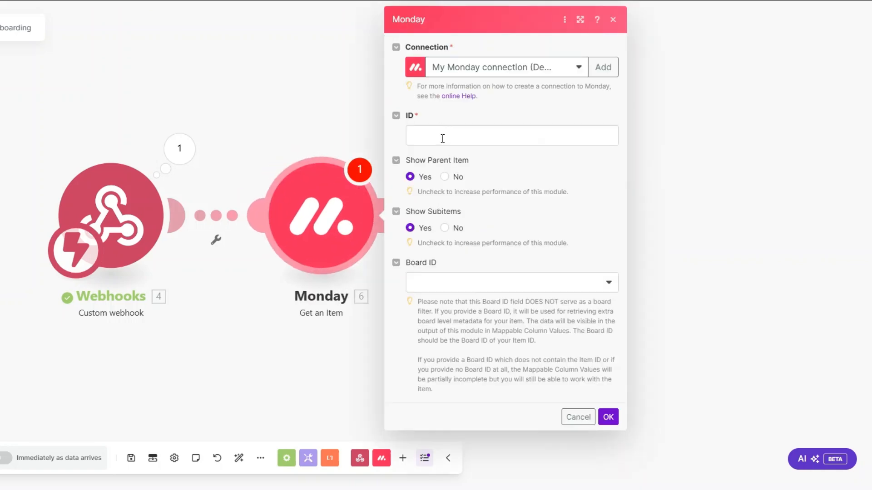
{"action": "left_click", "coordinate": [444, 137]}
{"action": "left_click", "coordinate": [666, 203]}
{"action": "left_click", "coordinate": [466, 291]}
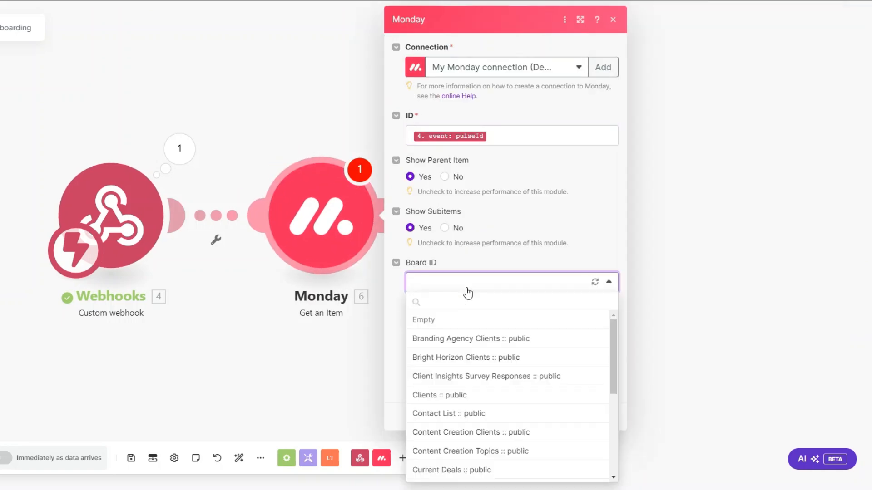
{"action": "scroll", "coordinate": [516, 399], "scroll_direction": "down", "scroll_amount": 10}
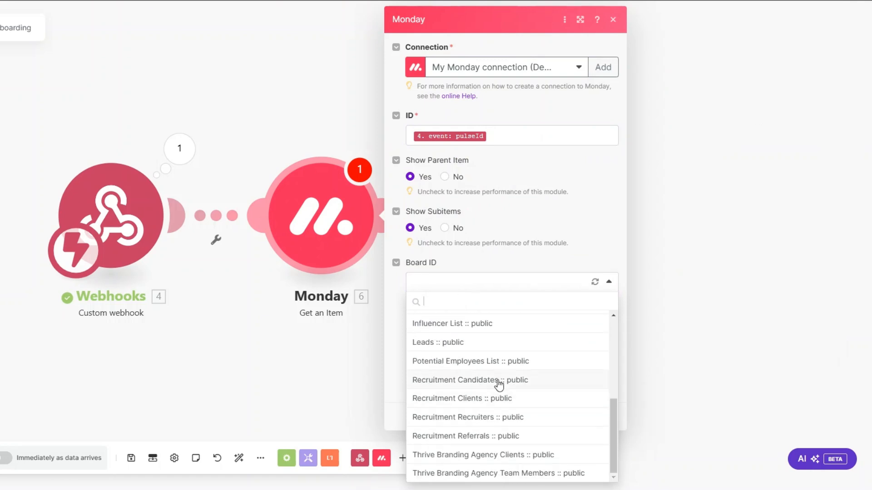
{"action": "left_click", "coordinate": [498, 383]}
{"action": "left_click", "coordinate": [608, 417]}
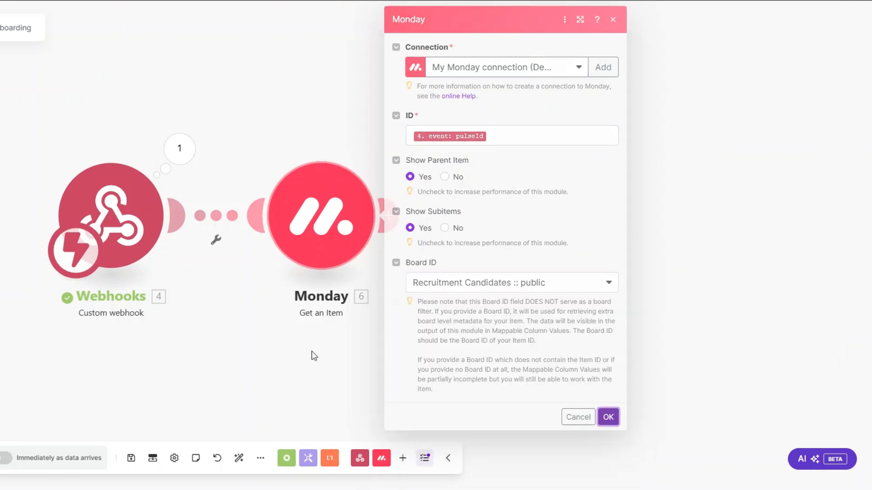
Run only the Monday module with the copied pulseId and inspect the returned Email and Status values.
{"action": "right_click", "coordinate": [332, 235]}
{"action": "left_click", "coordinate": [360, 261]}
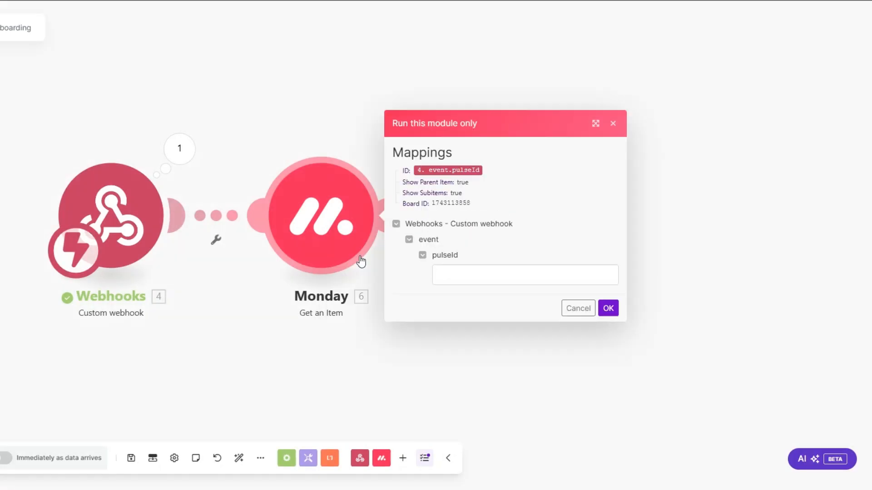
{"action": "left_click", "coordinate": [462, 273]}
{"action": "key", "text": "ctrl+v"}
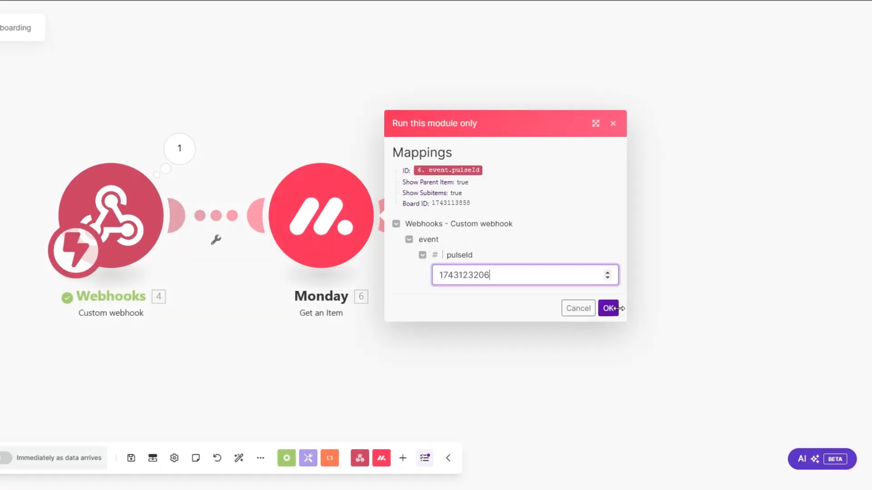
{"action": "left_click", "coordinate": [608, 308]}
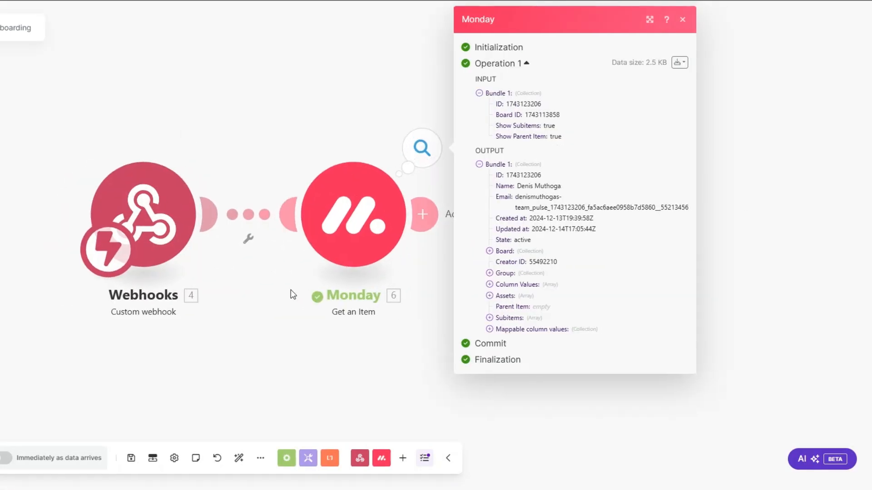
{"action": "left_click", "coordinate": [510, 330]}
{"action": "left_click", "coordinate": [505, 353]}
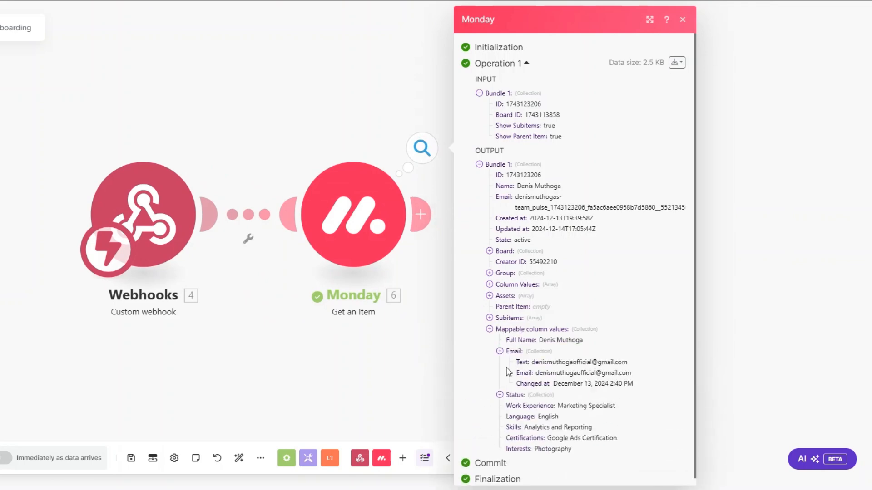
{"action": "left_click", "coordinate": [499, 393]}
{"action": "scroll", "coordinate": [600, 354], "scroll_direction": "down", "scroll_amount": 1}
{"action": "scroll", "coordinate": [600, 354], "scroll_direction": "down", "scroll_amount": 2}
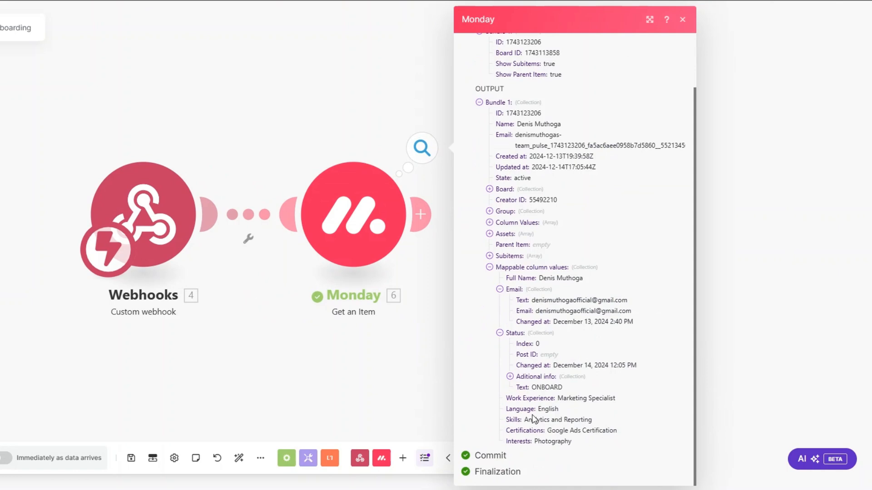
{"action": "left_click", "coordinate": [328, 368]}
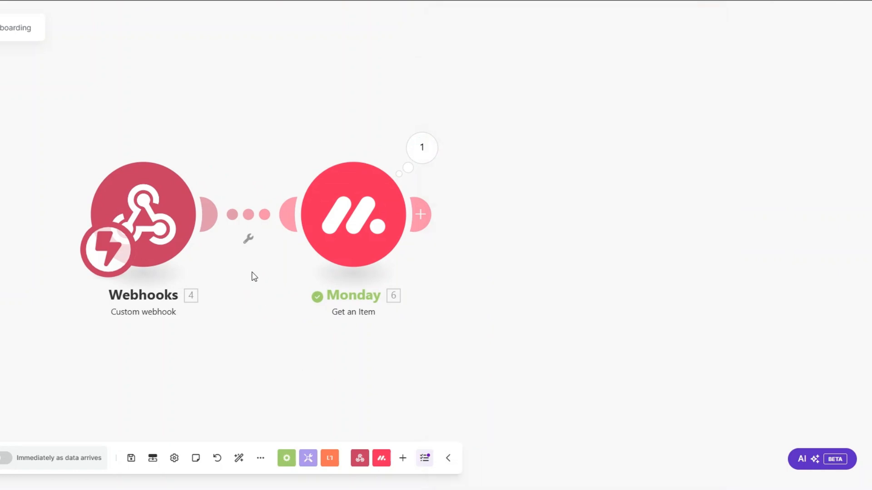
{"action": "left_click_drag", "start_coordinate": [260, 304], "coordinate": [139, 301]}
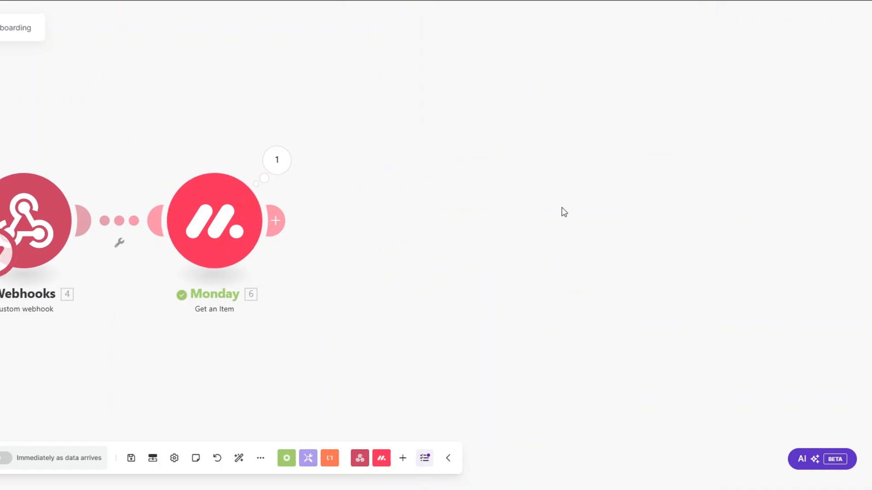
Add a PandaDoc Create a Document module after Monday, then dismiss the new-connection dialog.
{"action": "left_click_drag", "start_coordinate": [365, 206], "coordinate": [288, 198]}
{"action": "left_click", "coordinate": [207, 215]}
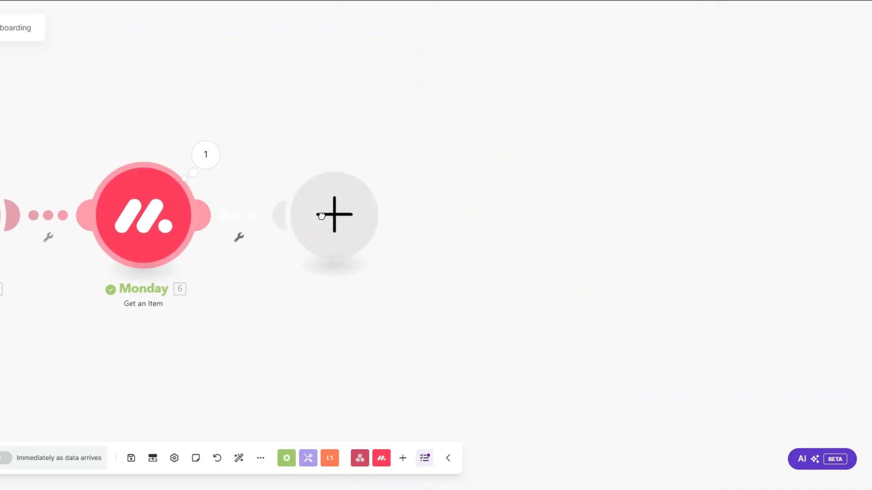
{"action": "scroll", "coordinate": [438, 223], "scroll_direction": "down", "scroll_amount": 4}
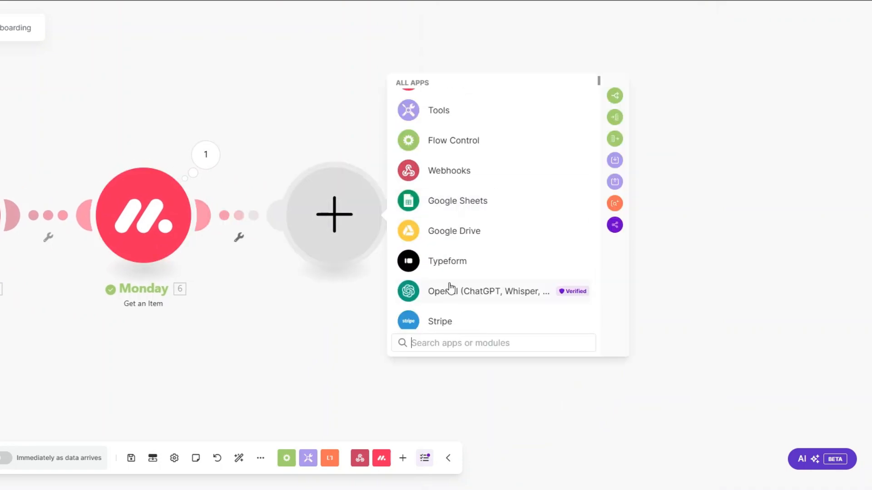
{"action": "type", "text": "panda"}
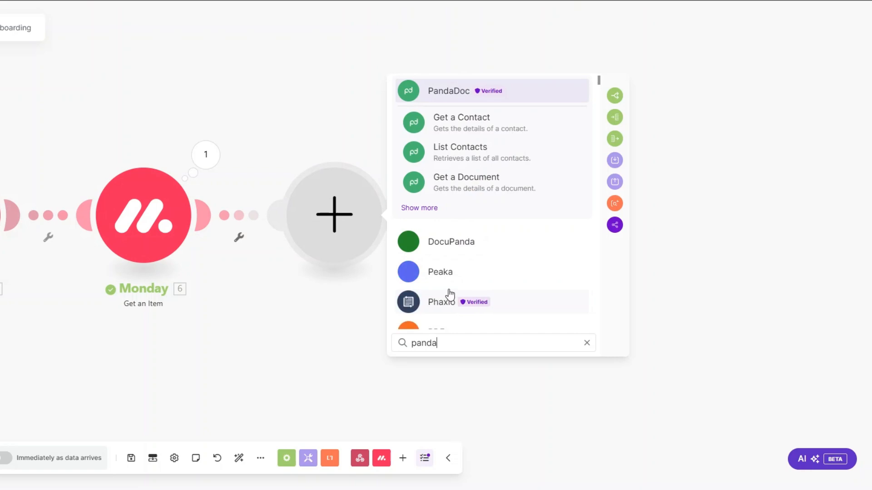
{"action": "left_click", "coordinate": [463, 91]}
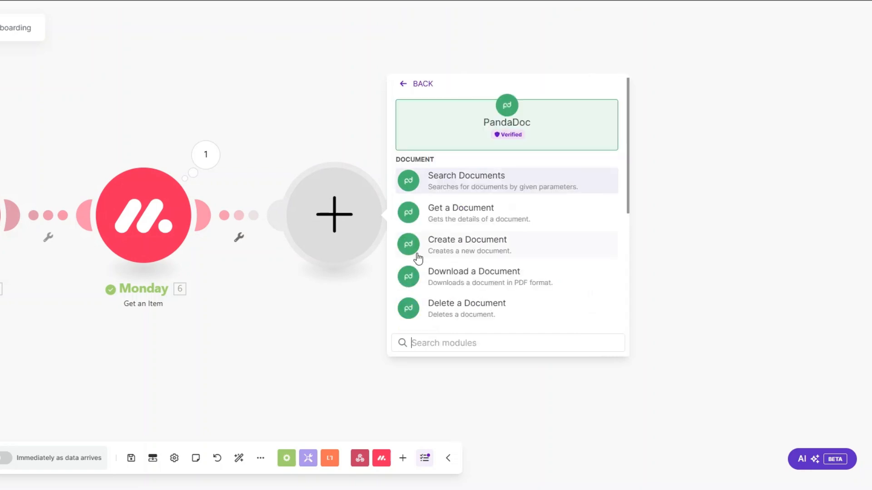
{"action": "left_click", "coordinate": [462, 252]}
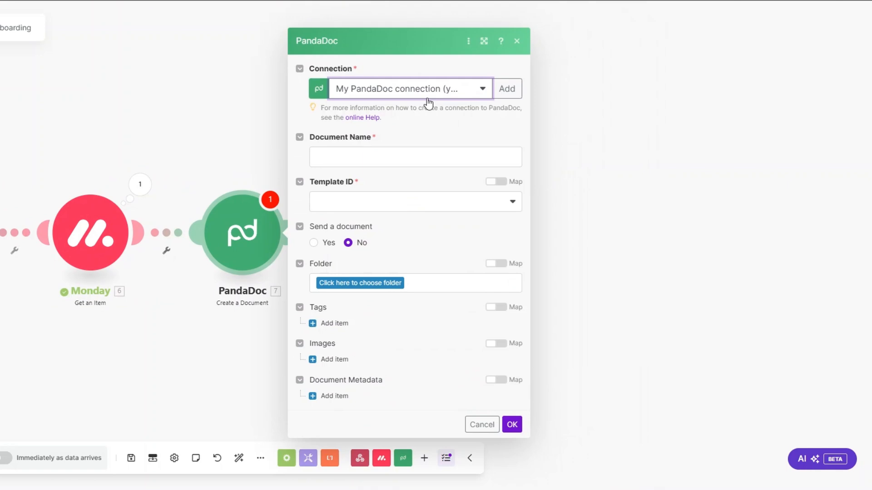
{"action": "left_click", "coordinate": [507, 89]}
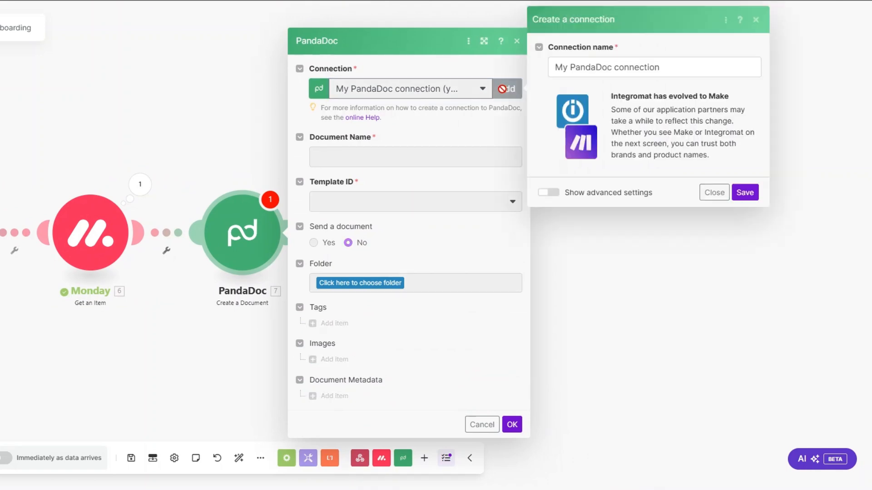
{"action": "triple_click", "coordinate": [670, 69]}
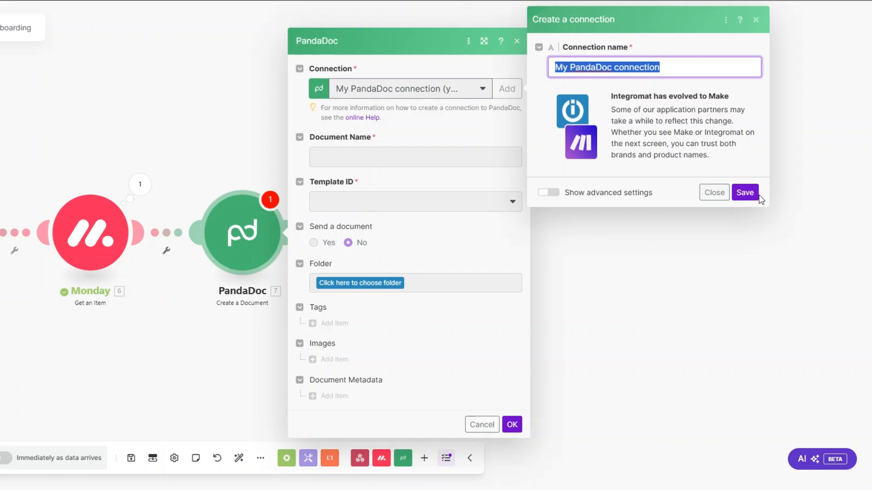
{"action": "left_click", "coordinate": [709, 195]}
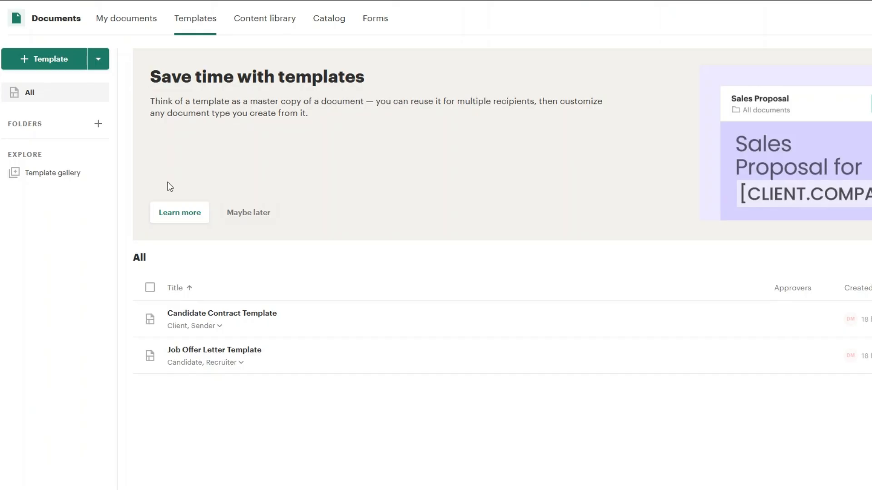
Search the PandaDoc template library for 'contract' and add the Candidate Contract Template.
{"action": "left_click", "coordinate": [55, 68]}
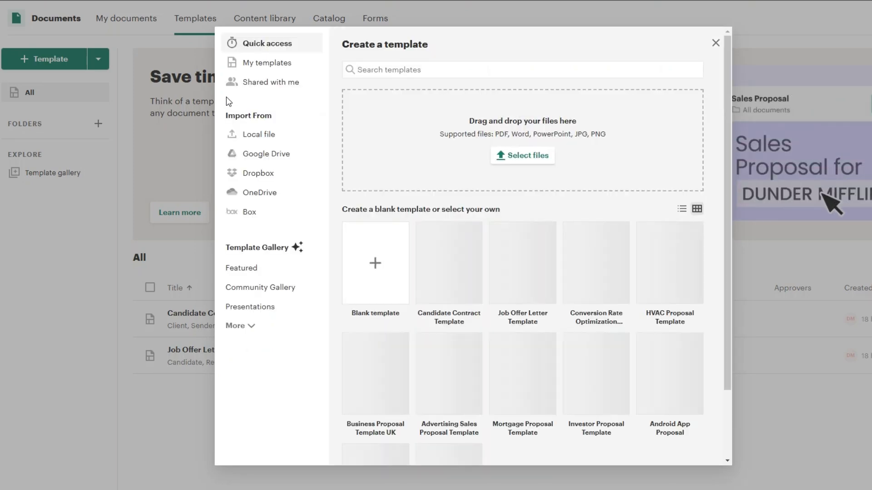
{"action": "left_click", "coordinate": [382, 70]}
{"action": "type", "text": "contr"}
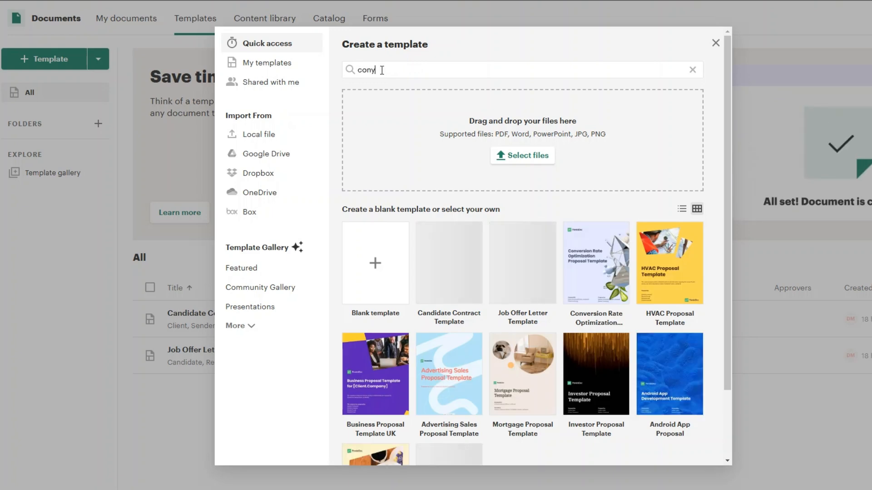
{"action": "type", "text": "a"}
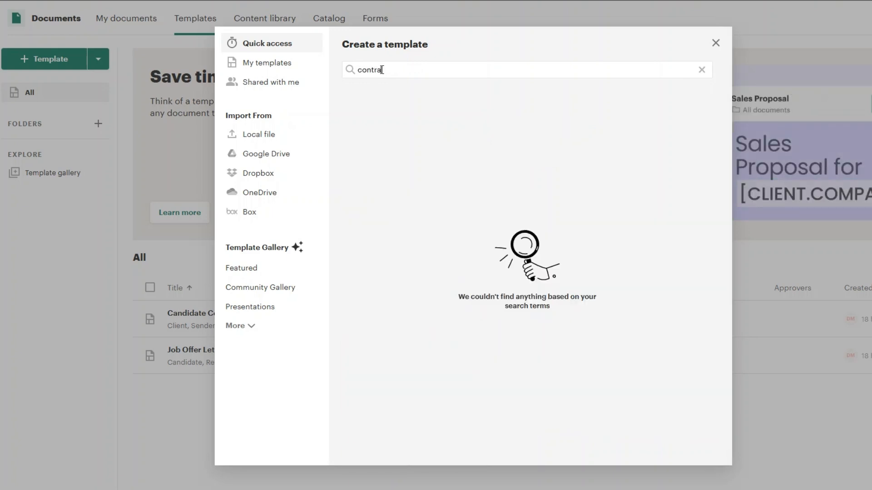
{"action": "type", "text": "ct"}
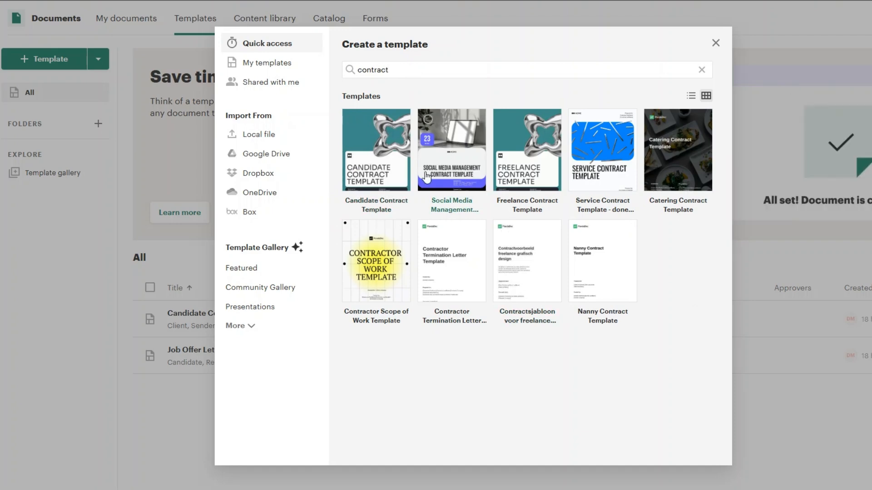
{"action": "left_click", "coordinate": [376, 175]}
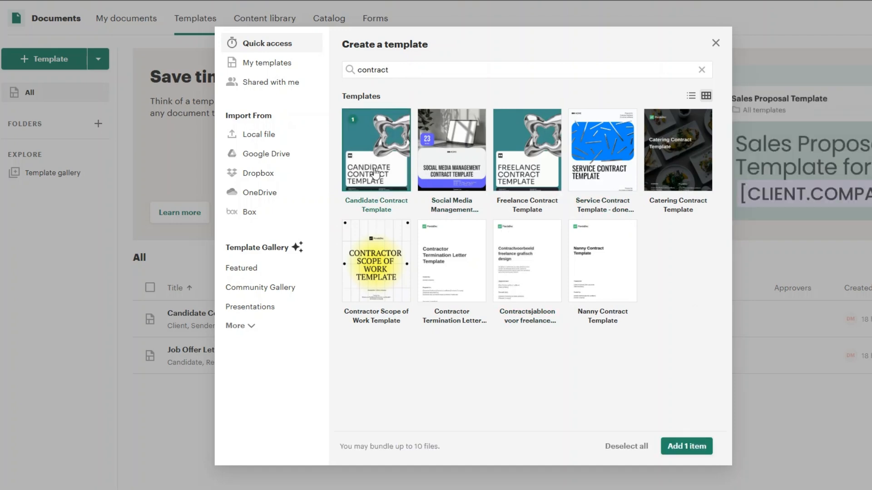
{"action": "left_click", "coordinate": [677, 446]}
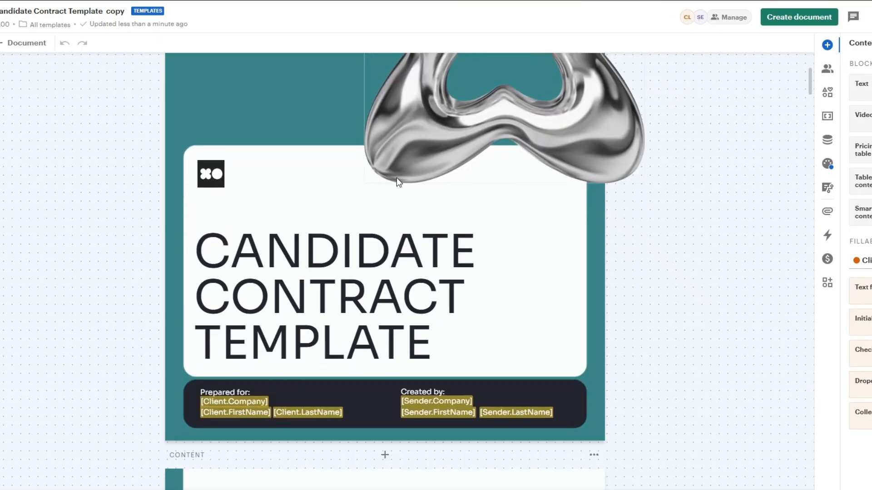
Scroll through the copied Candidate Contract Template to review its contents.
{"action": "scroll", "coordinate": [396, 178], "scroll_direction": "down", "scroll_amount": 3}
{"action": "scroll", "coordinate": [397, 178], "scroll_direction": "up", "scroll_amount": 5}
{"action": "scroll", "coordinate": [397, 182], "scroll_direction": "down", "scroll_amount": 10}
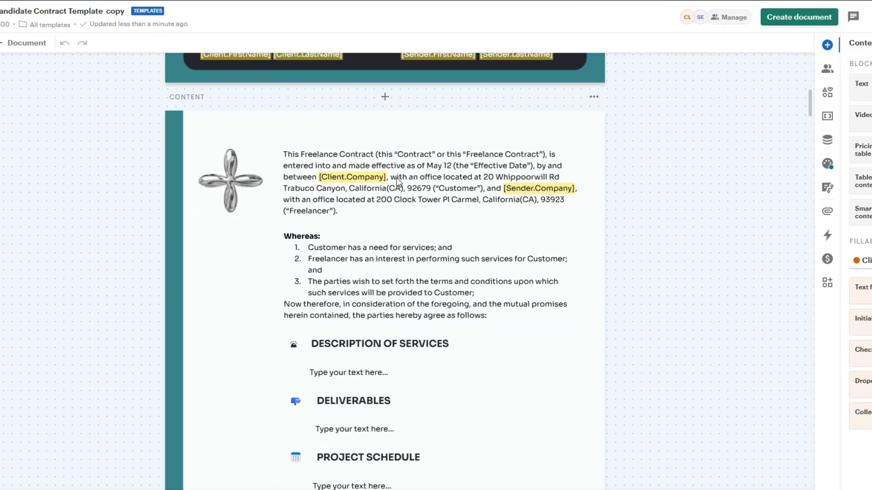
{"action": "scroll", "coordinate": [397, 183], "scroll_direction": "down", "scroll_amount": 15}
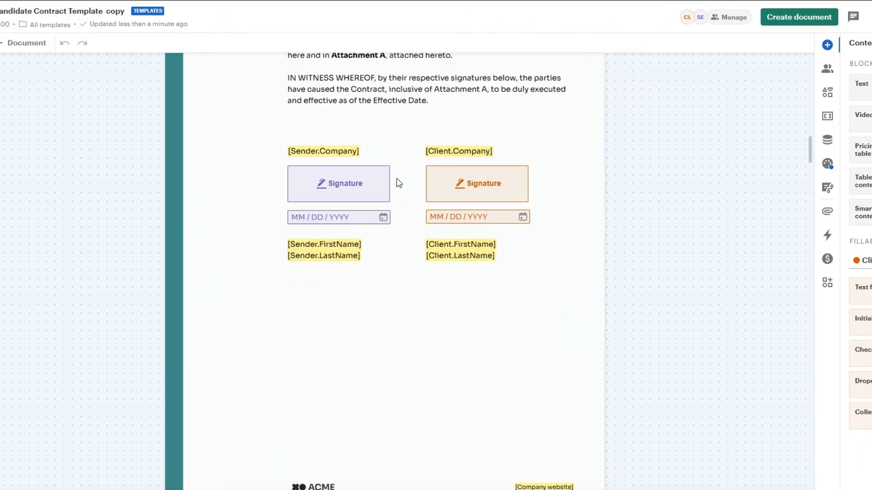
{"action": "scroll", "coordinate": [398, 184], "scroll_direction": "down", "scroll_amount": 20}
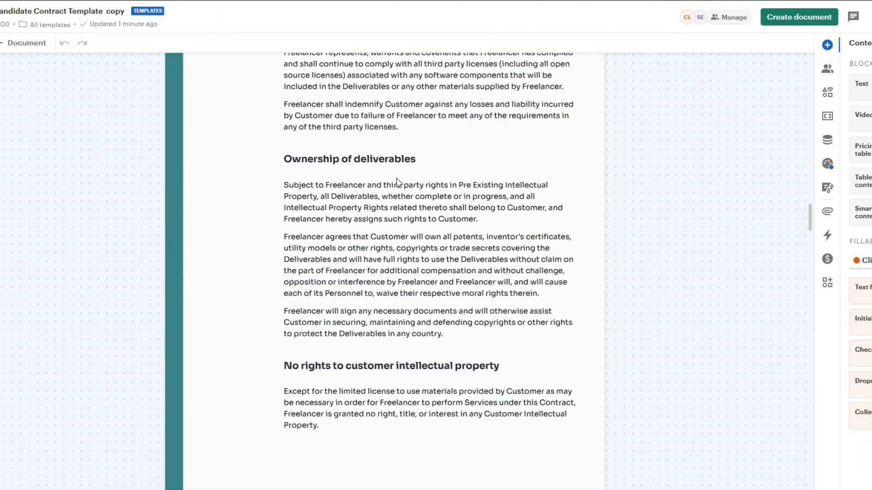
{"action": "scroll", "coordinate": [398, 183], "scroll_direction": "down", "scroll_amount": 20}
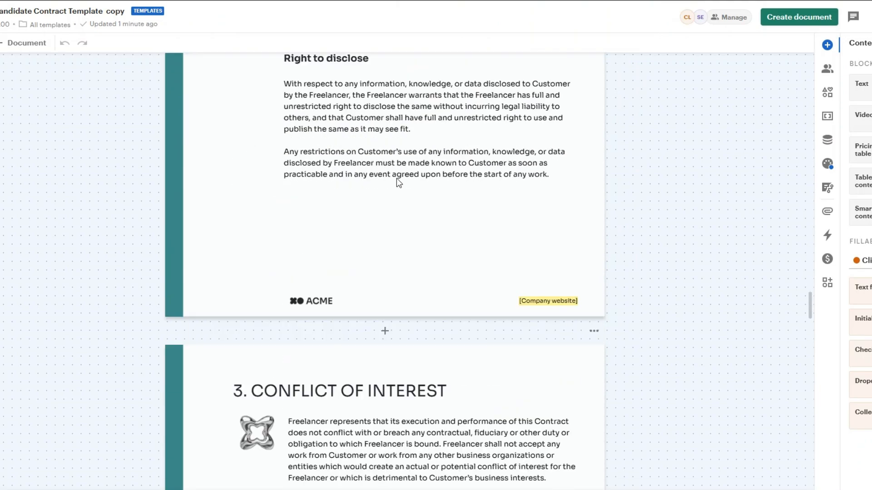
{"action": "scroll", "coordinate": [397, 183], "scroll_direction": "down", "scroll_amount": 20}
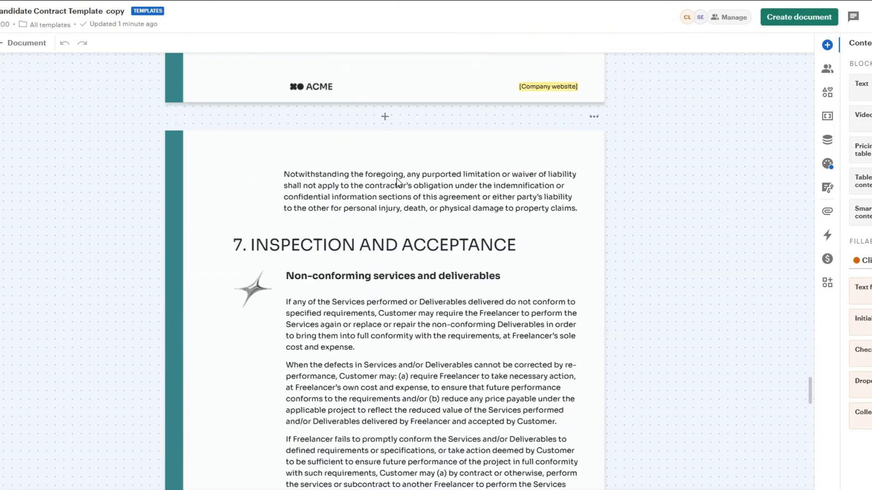
{"action": "scroll", "coordinate": [398, 184], "scroll_direction": "down", "scroll_amount": 20}
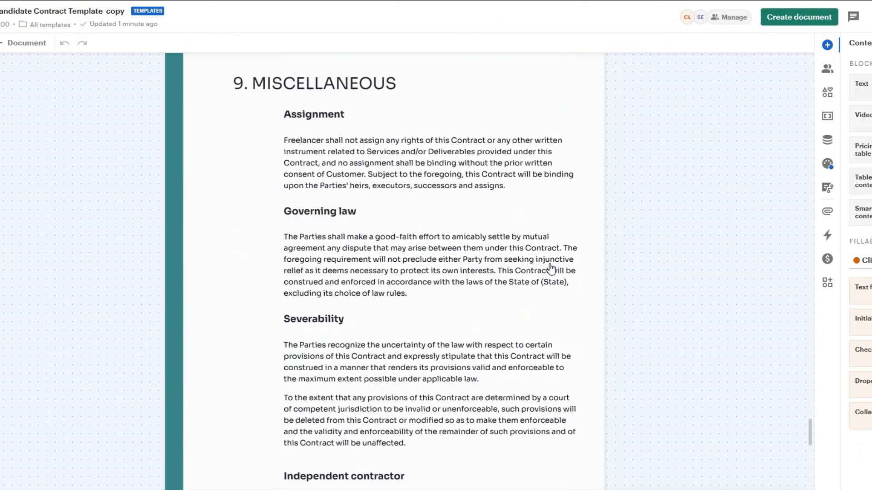
{"action": "scroll", "coordinate": [549, 266], "scroll_direction": "down", "scroll_amount": 5}
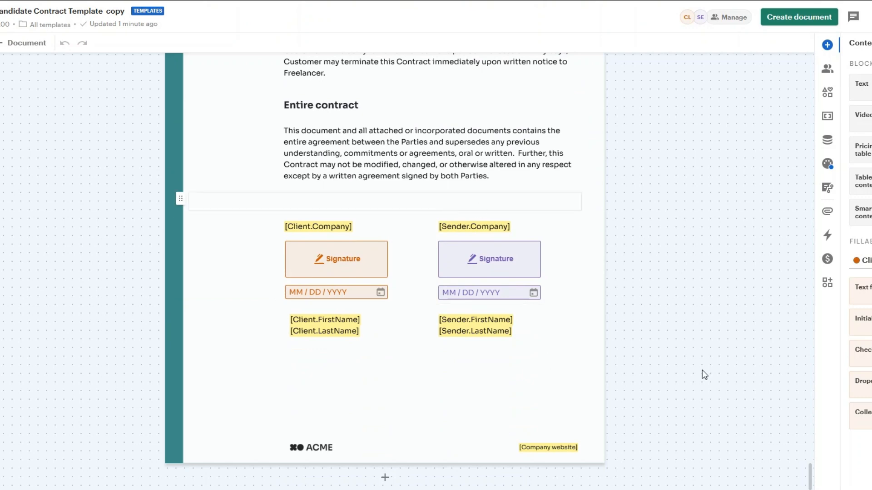
{"action": "left_click_drag", "start_coordinate": [811, 467], "coordinate": [799, 70]}
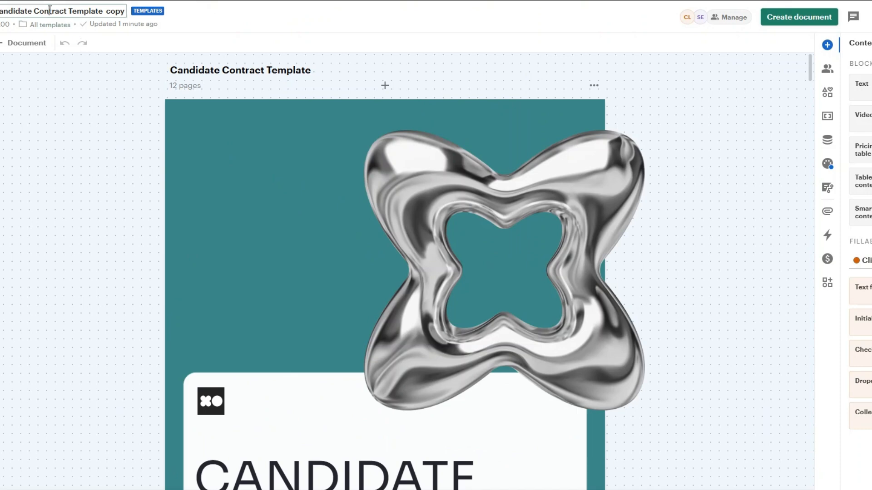
Rename the template to Candidates Contract Template and create a document named Candidates Contract from it.
{"action": "type", "text": "s"}
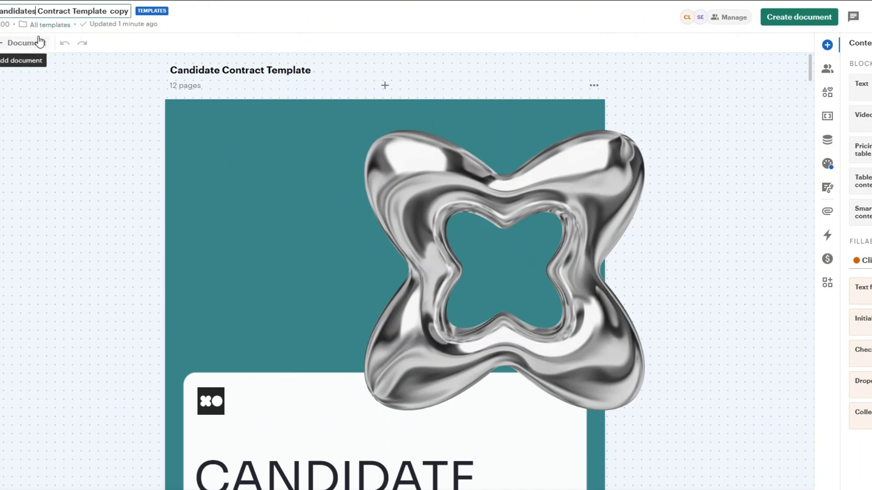
{"action": "double_click", "coordinate": [119, 11]}
{"action": "key", "text": "BackSpace"}
{"action": "left_click", "coordinate": [687, 115]}
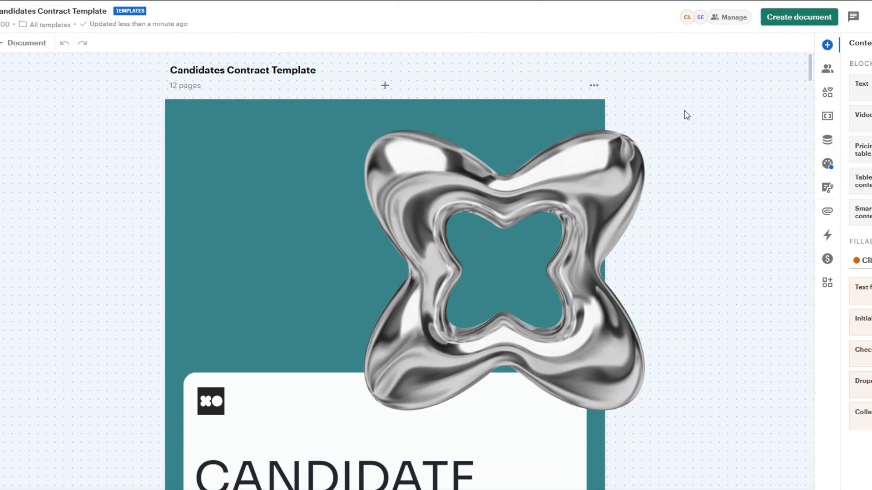
{"action": "left_click", "coordinate": [802, 23]}
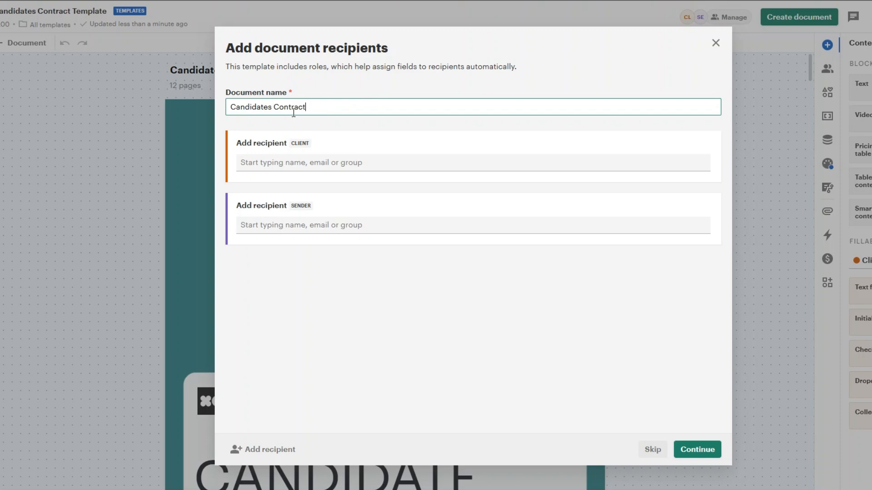
{"action": "left_click", "coordinate": [697, 451]}
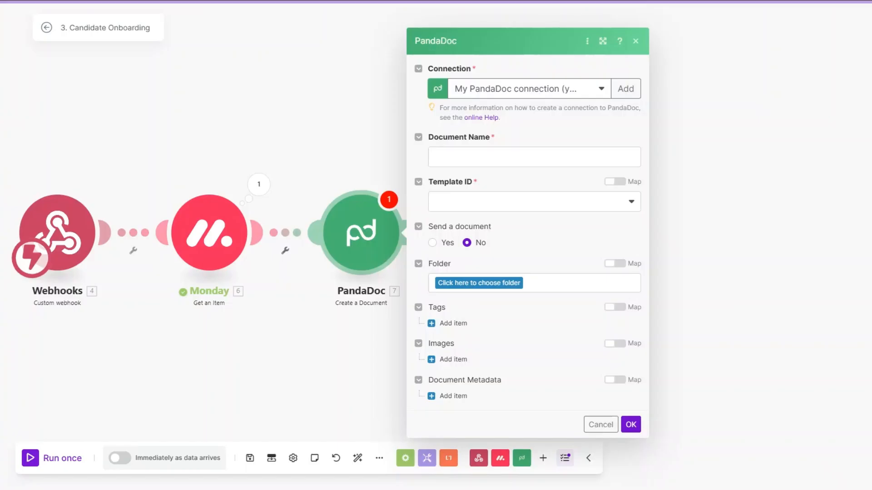
Name the PandaDoc document from Full Name plus 's Contract, using Candidates Contract Template.
{"action": "left_click", "coordinate": [474, 158]}
{"action": "scroll", "coordinate": [674, 230], "scroll_direction": "down", "scroll_amount": 1}
{"action": "left_click", "coordinate": [685, 239]}
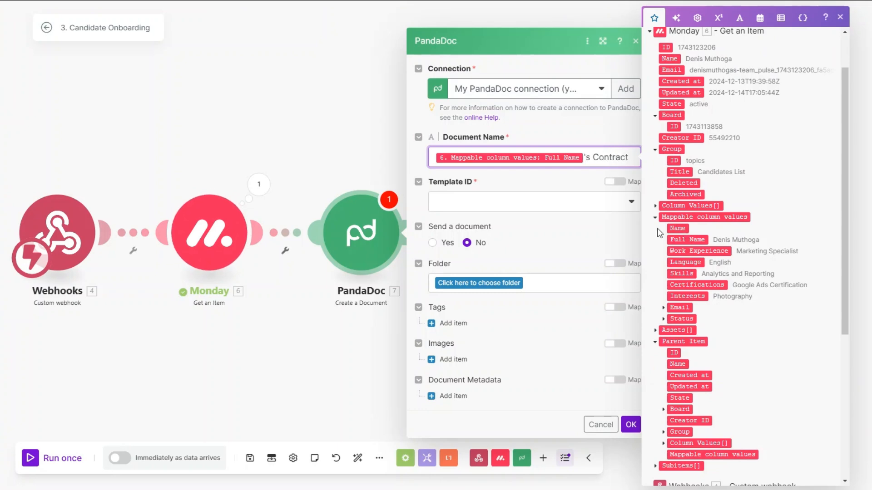
{"action": "left_click", "coordinate": [536, 210]}
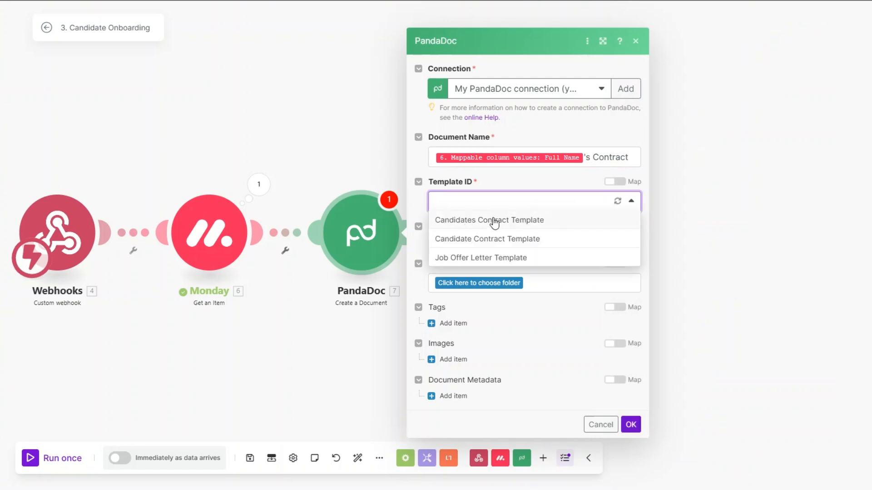
{"action": "left_click", "coordinate": [494, 220]}
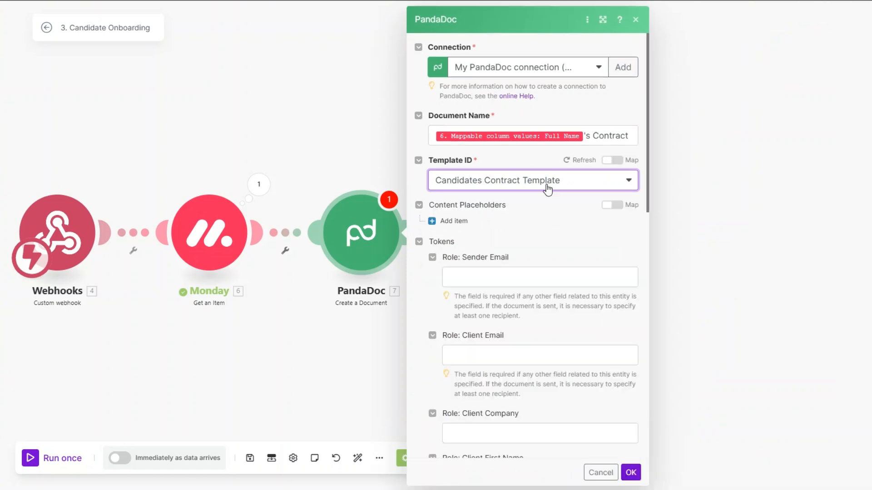
{"action": "scroll", "coordinate": [547, 188], "scroll_direction": "down", "scroll_amount": 4}
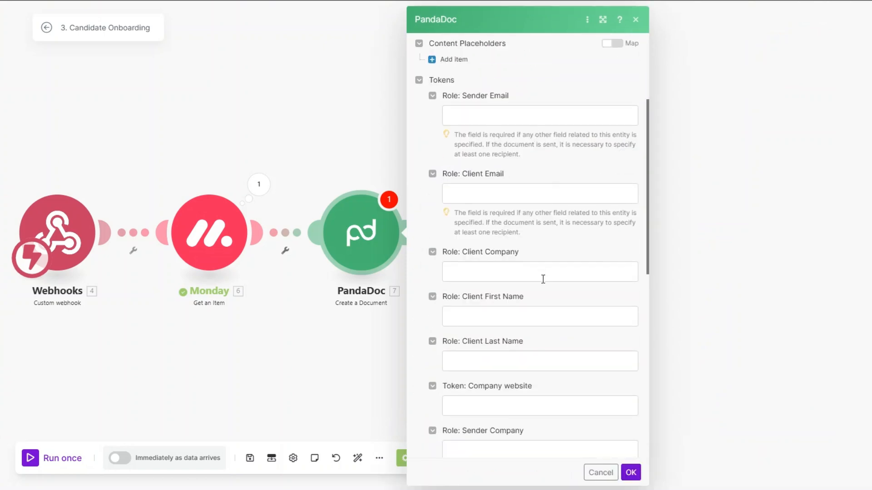
{"action": "scroll", "coordinate": [543, 281], "scroll_direction": "down", "scroll_amount": 2}
{"action": "scroll", "coordinate": [544, 245], "scroll_direction": "down", "scroll_amount": 6}
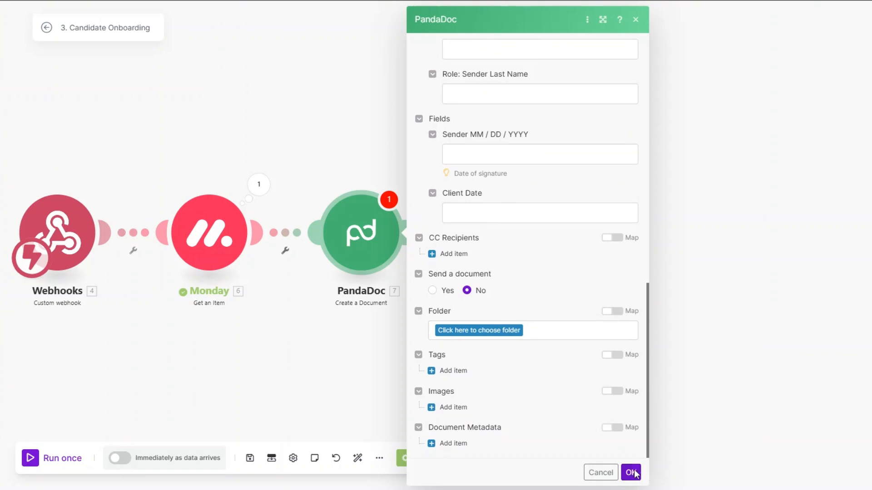
{"action": "left_click", "coordinate": [630, 472]}
Rename the PandaDoc module to Create Contract.
{"action": "right_click", "coordinate": [366, 238]}
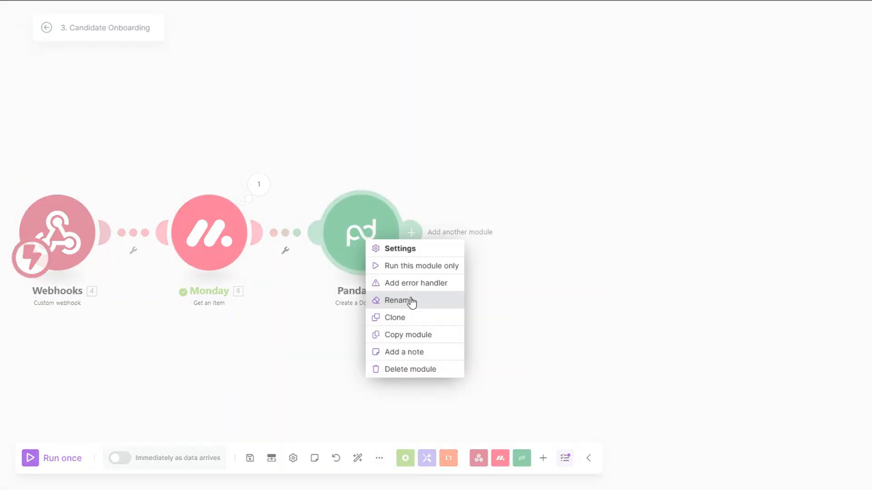
{"action": "left_click", "coordinate": [410, 302]}
{"action": "type", "text": "Create Co"}
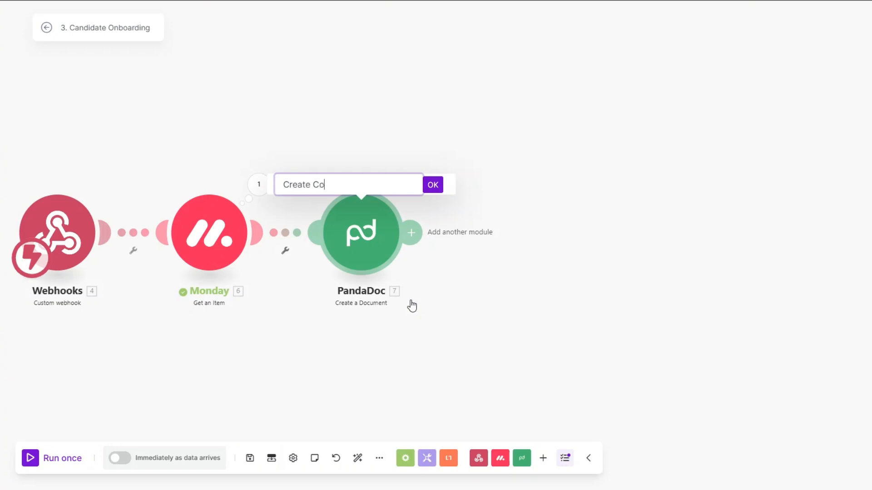
{"action": "type", "text": "ntract"}
{"action": "left_click", "coordinate": [431, 185]}
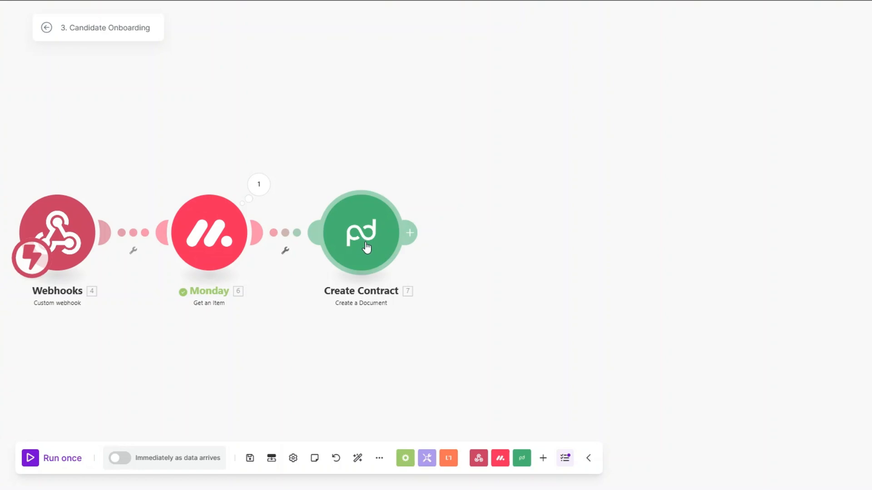
{"action": "left_click", "coordinate": [376, 213]}
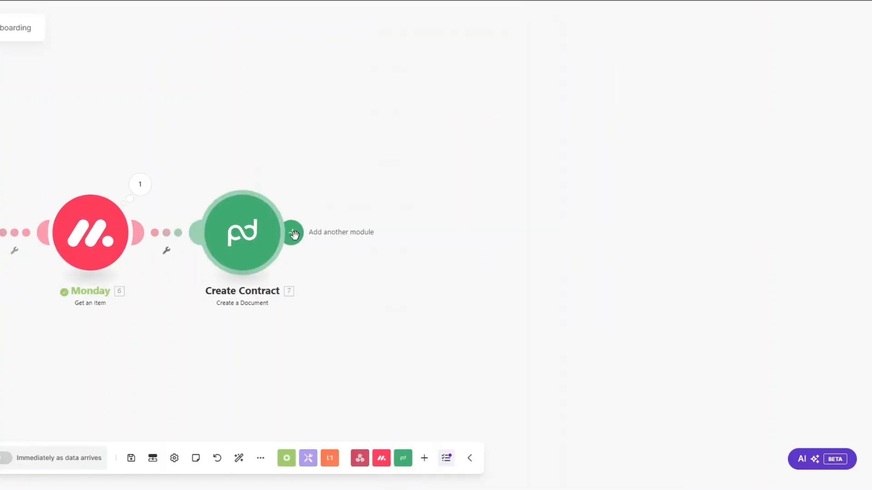
Add a PandaDoc Download a Document module mapped to the Document ID, then disconnect it.
{"action": "left_click", "coordinate": [293, 234]}
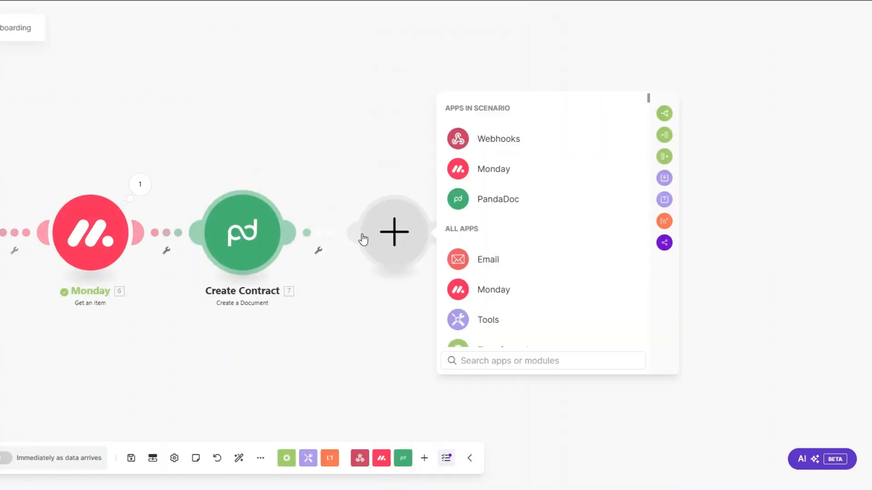
{"action": "left_click", "coordinate": [472, 201]}
{"action": "left_click", "coordinate": [495, 295]}
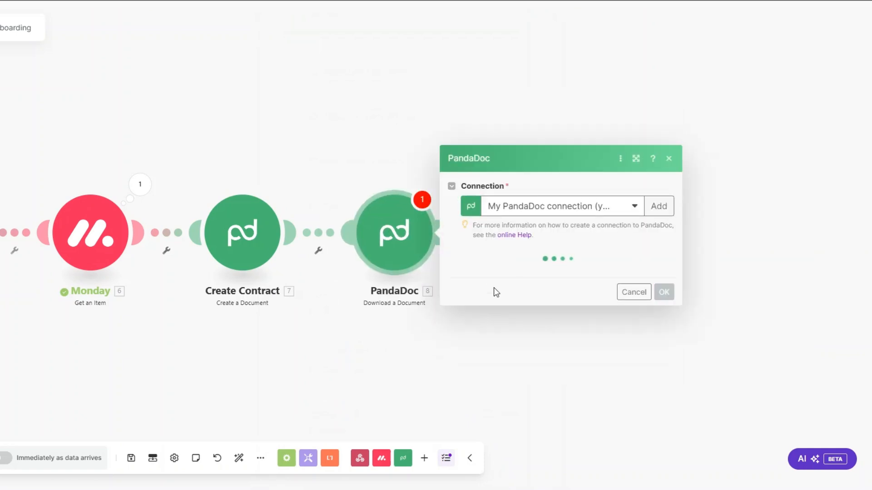
{"action": "left_click", "coordinate": [488, 272]}
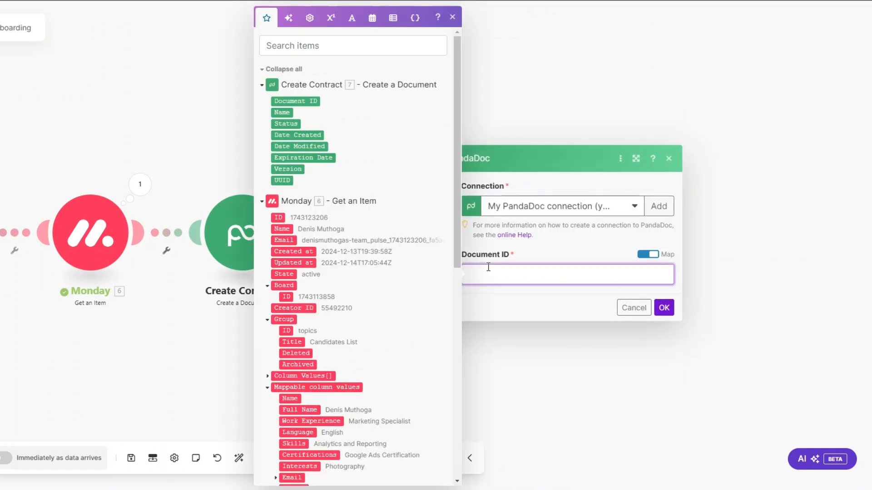
{"action": "left_click", "coordinate": [295, 101]}
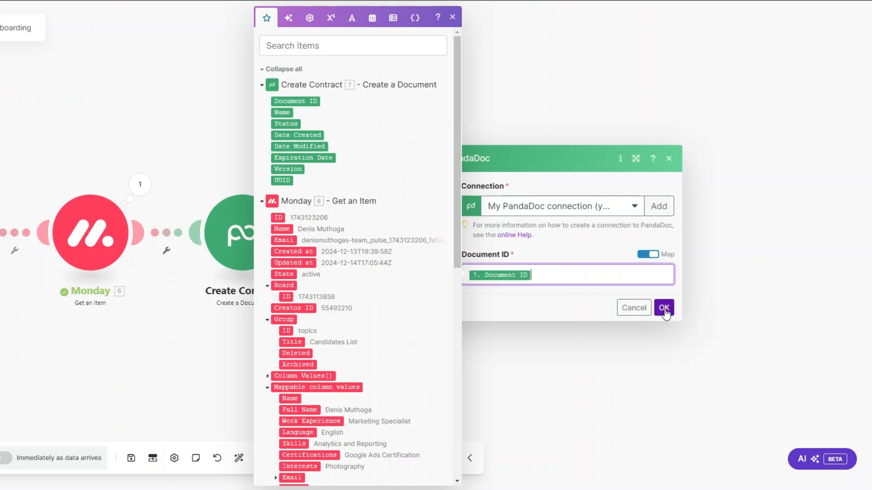
{"action": "left_click", "coordinate": [663, 307]}
{"action": "left_click", "coordinate": [318, 250]}
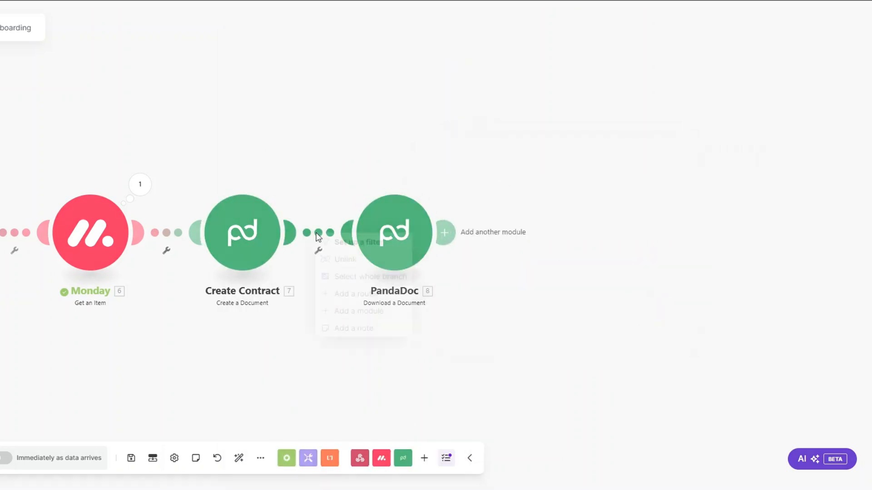
{"action": "left_click", "coordinate": [332, 289]}
Test-run only the Create Contract module with a sample Full Name.
{"action": "right_click", "coordinate": [250, 245]}
{"action": "left_click", "coordinate": [300, 267]}
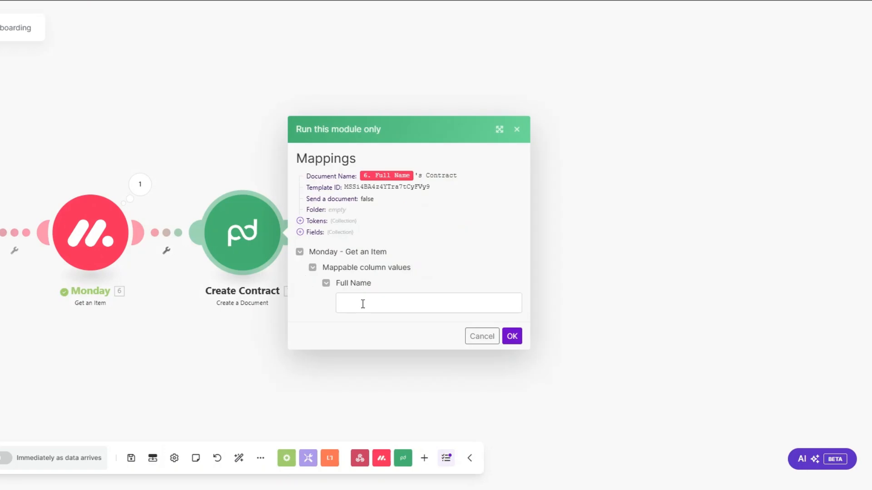
{"action": "left_click", "coordinate": [363, 304]}
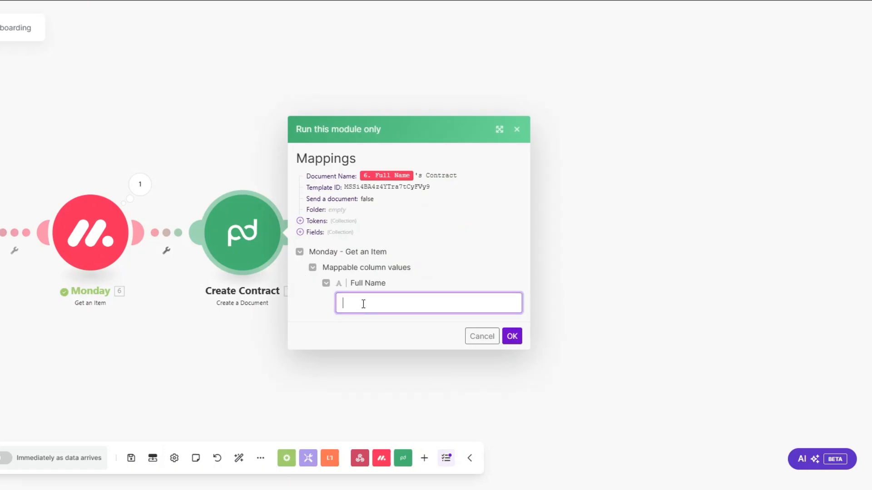
{"action": "left_click", "coordinate": [393, 324]}
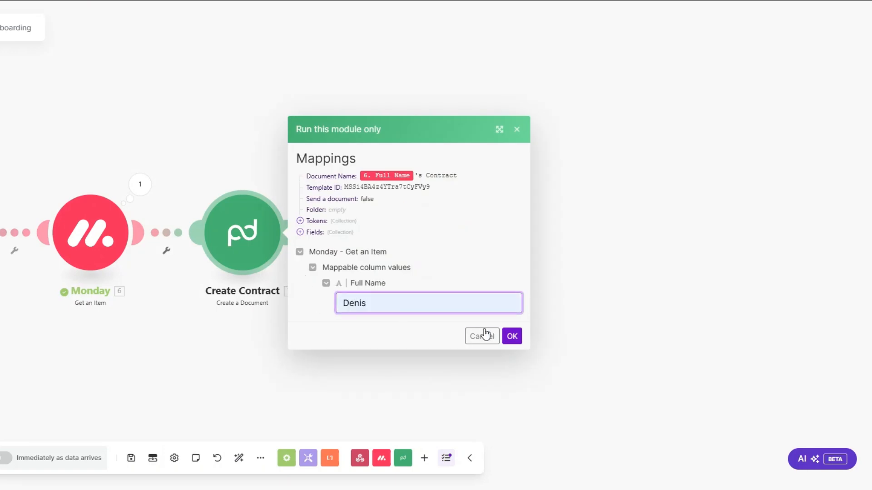
{"action": "left_click", "coordinate": [511, 338]}
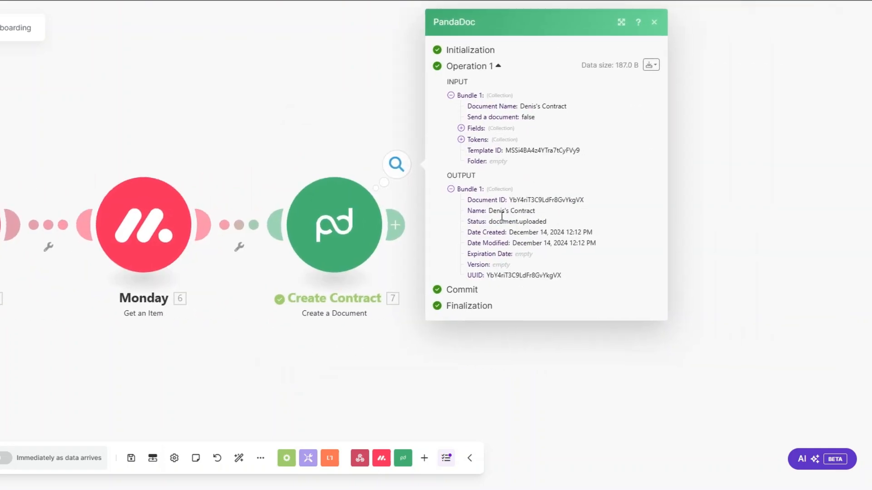
Add a PandaDoc download step using the newly created contract's Document ID.
{"action": "left_click_drag", "start_coordinate": [509, 202], "coordinate": [606, 204]}
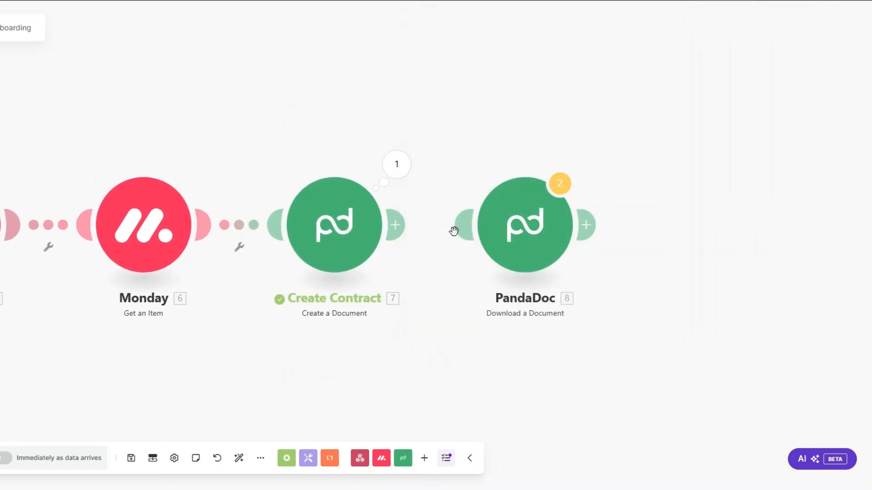
{"action": "left_click", "coordinate": [520, 240]}
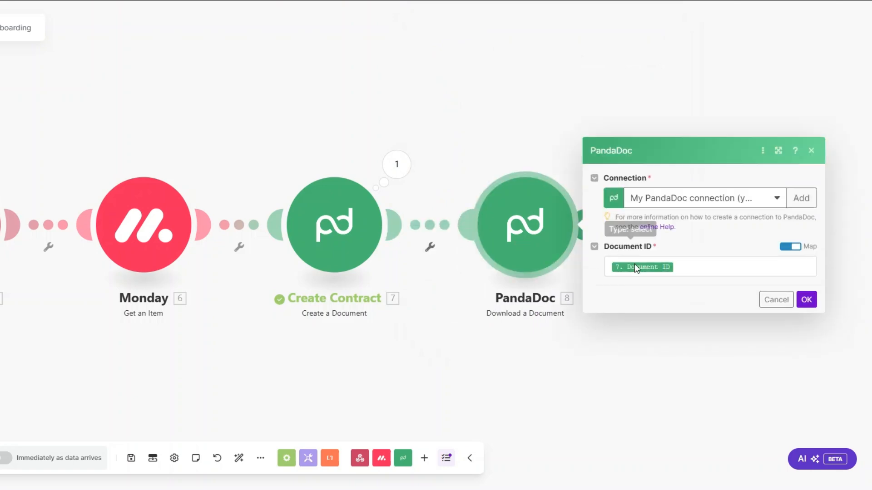
{"action": "left_click", "coordinate": [658, 266]}
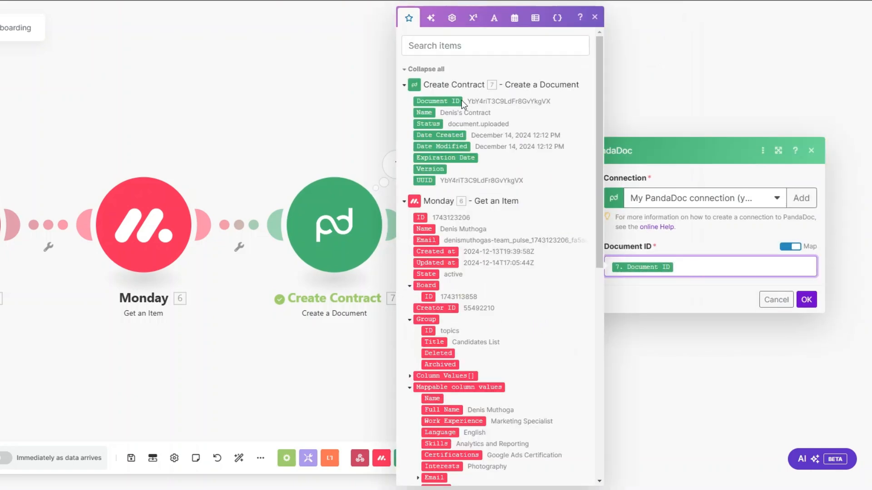
{"action": "left_click", "coordinate": [806, 300]}
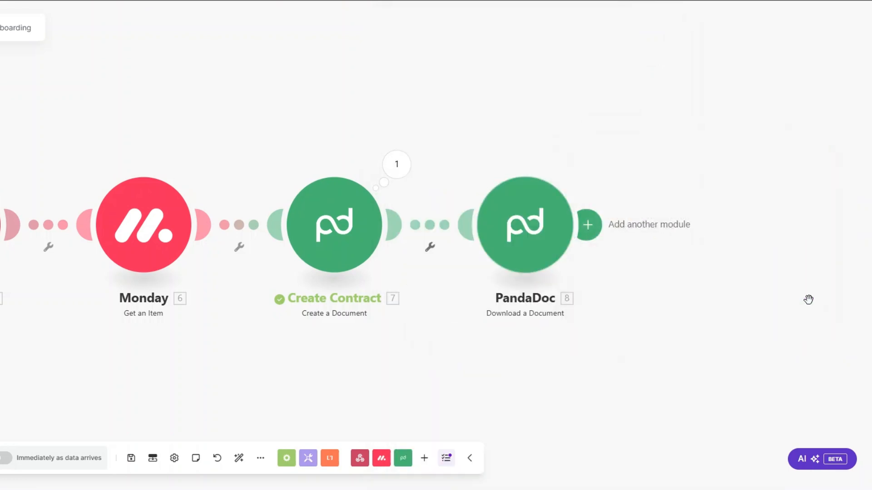
Rename the download step to Download Contract.
{"action": "left_click", "coordinate": [560, 299]}
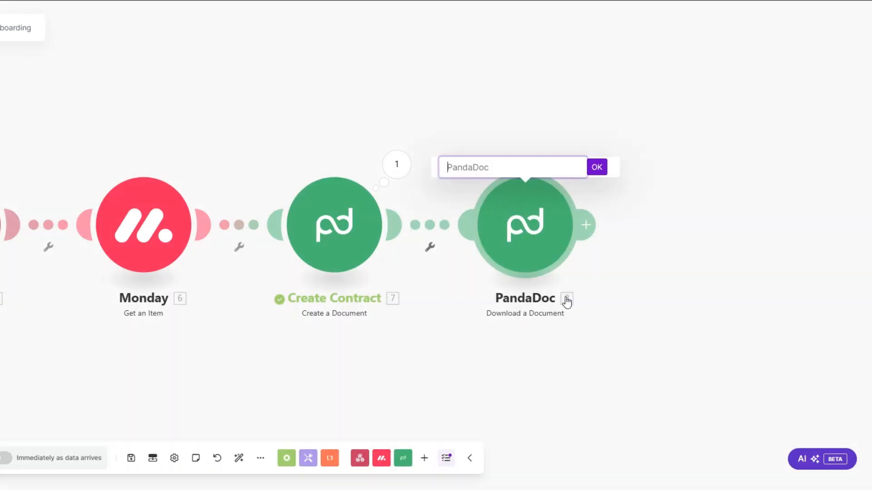
{"action": "type", "text": "Download Contract"}
{"action": "left_click", "coordinate": [598, 169]}
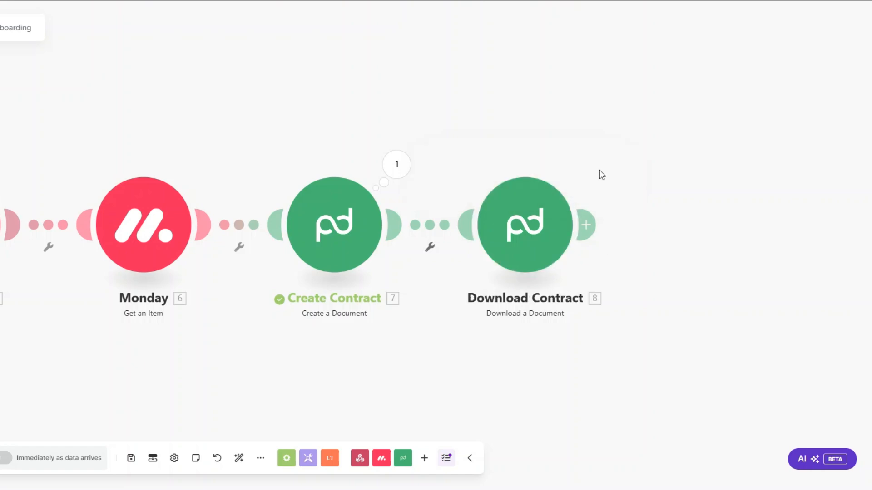
{"action": "scroll", "coordinate": [408, 333], "scroll_direction": "down", "scroll_amount": 3}
{"action": "left_click", "coordinate": [392, 214]}
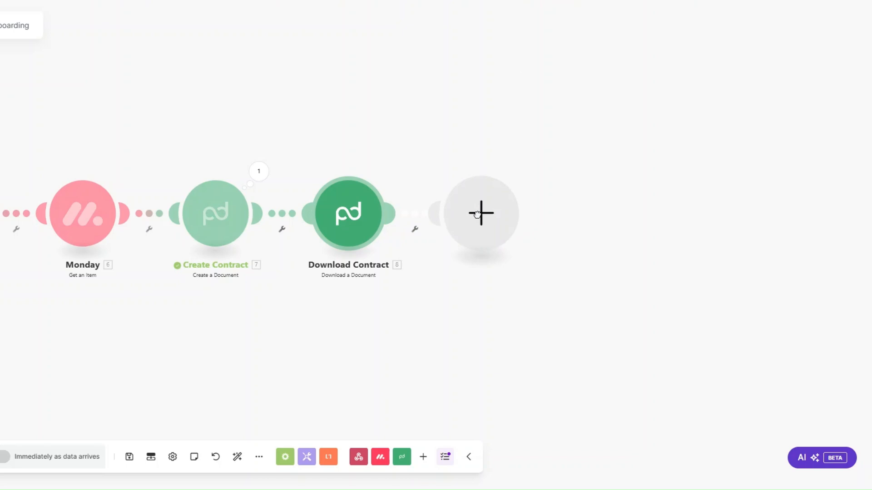
Add a Google Drive Create a Folder step in the root, named Full Name plus 's Folder.
{"action": "scroll", "coordinate": [584, 229], "scroll_direction": "down", "scroll_amount": 3}
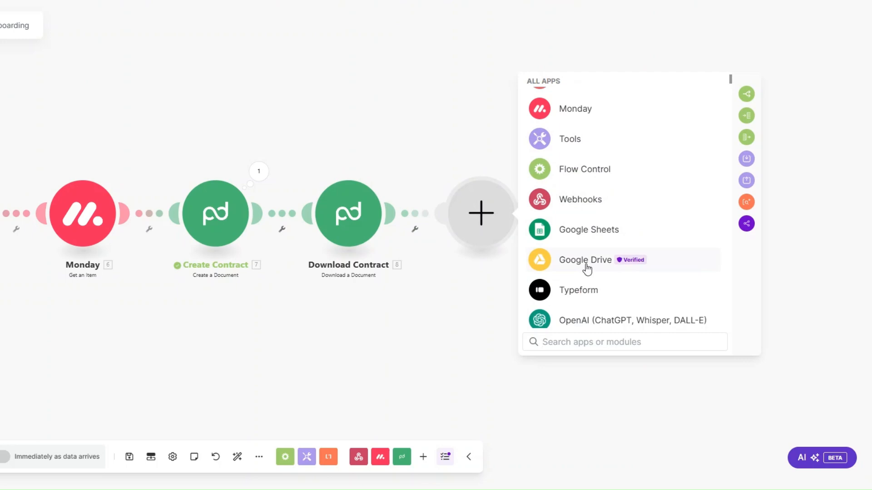
{"action": "left_click", "coordinate": [587, 269]}
{"action": "left_click", "coordinate": [584, 273]}
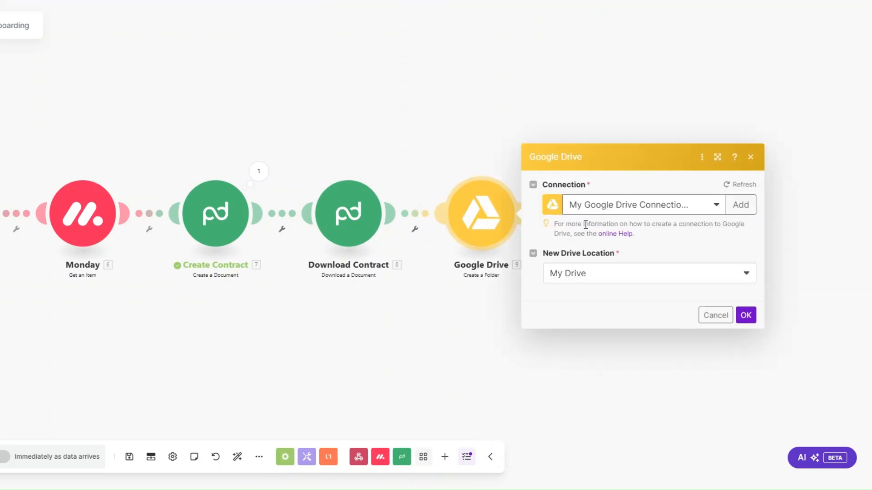
{"action": "left_click", "coordinate": [575, 222]}
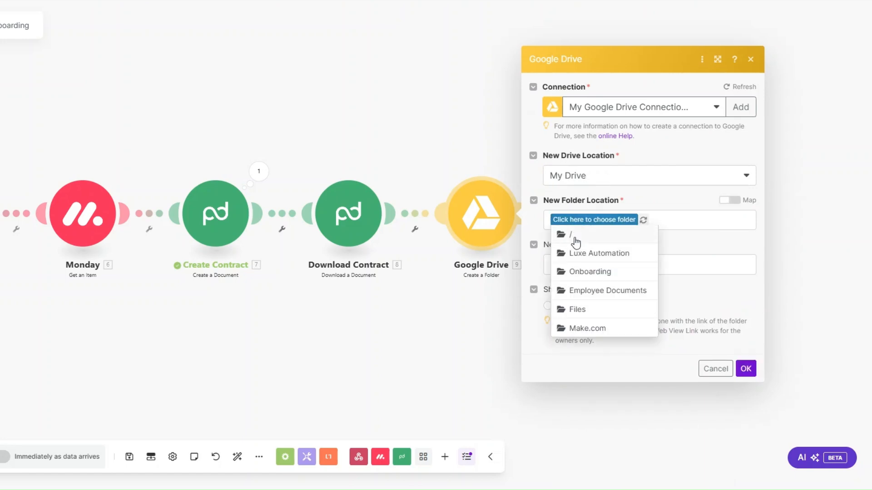
{"action": "left_click", "coordinate": [573, 234]}
{"action": "left_click", "coordinate": [591, 266]}
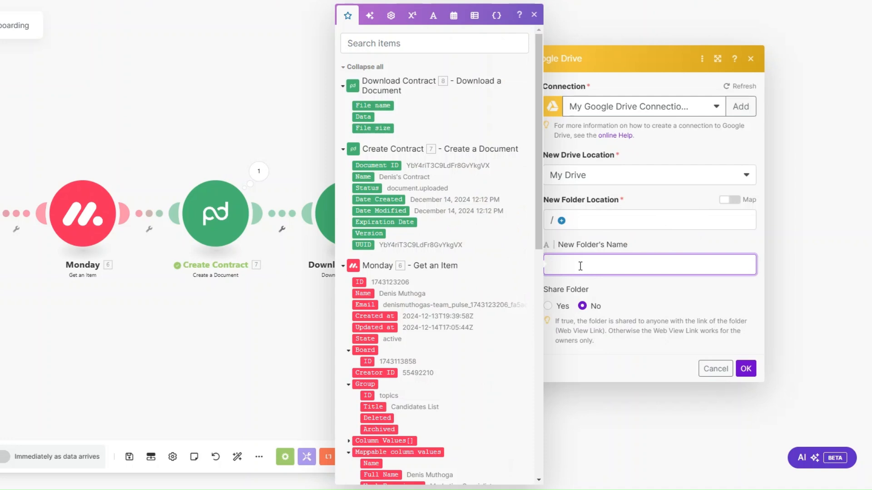
{"action": "scroll", "coordinate": [448, 242], "scroll_direction": "down", "scroll_amount": 5}
{"action": "left_click", "coordinate": [394, 258]}
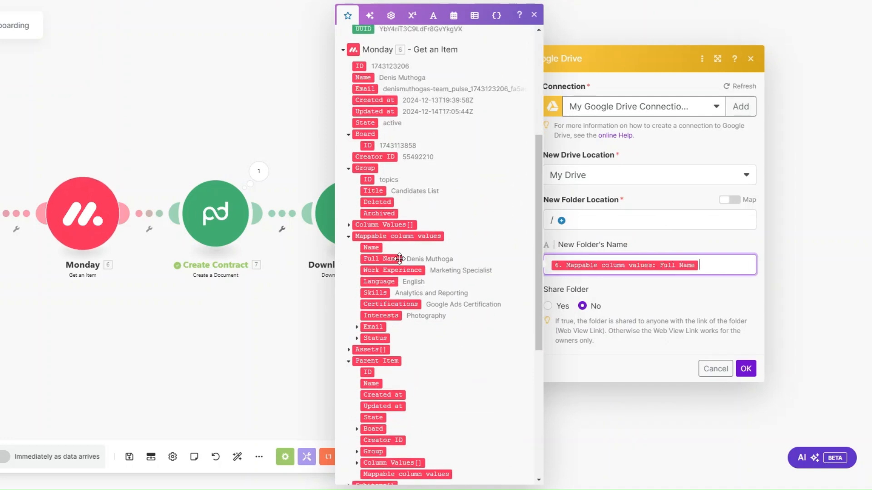
{"action": "type", "text": "'s"}
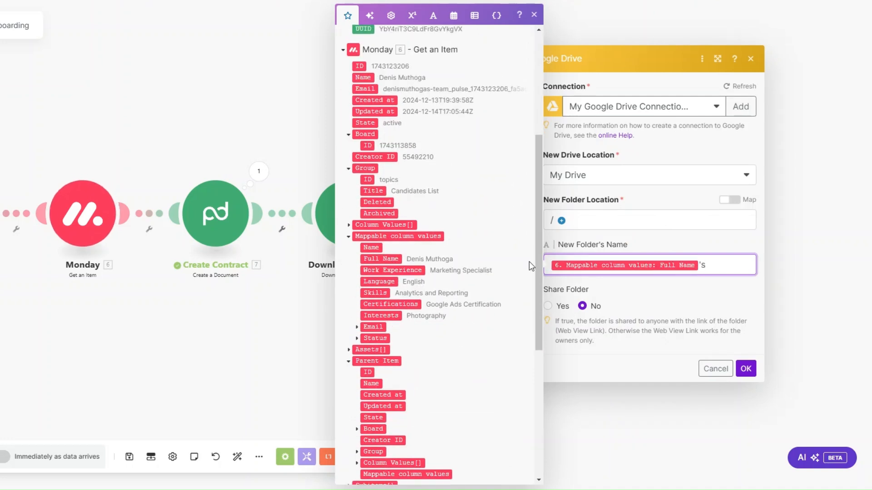
{"action": "type", "text": " Folder"}
{"action": "left_click", "coordinate": [745, 369]}
Rename the Google Drive step to Candidate Folder.
{"action": "right_click", "coordinate": [472, 232]}
{"action": "left_click", "coordinate": [505, 293]}
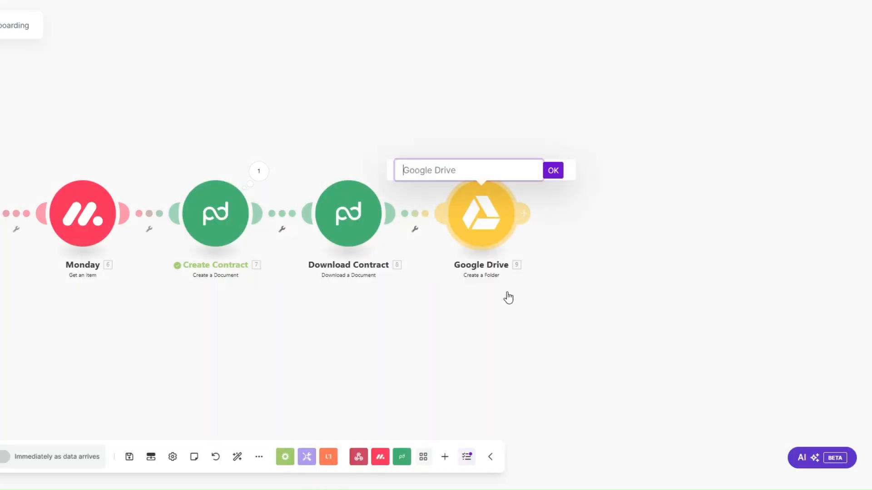
{"action": "type", "text": "Candidate Folder"}
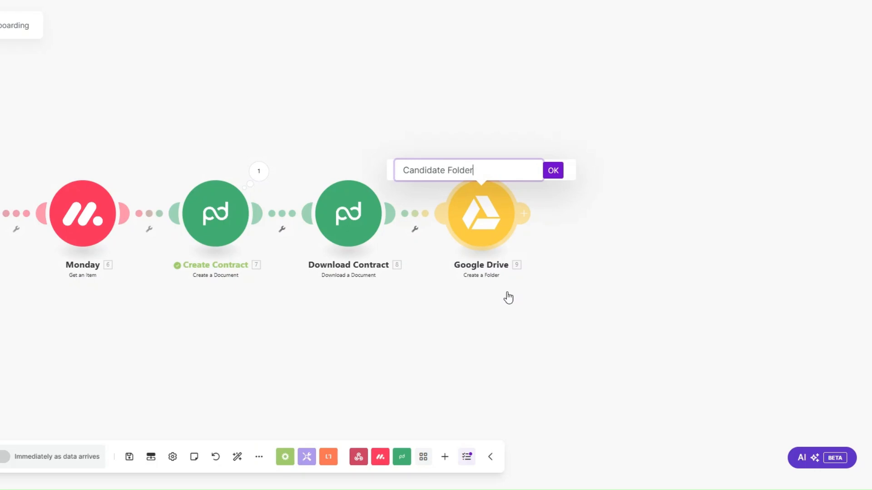
{"action": "left_click", "coordinate": [553, 174]}
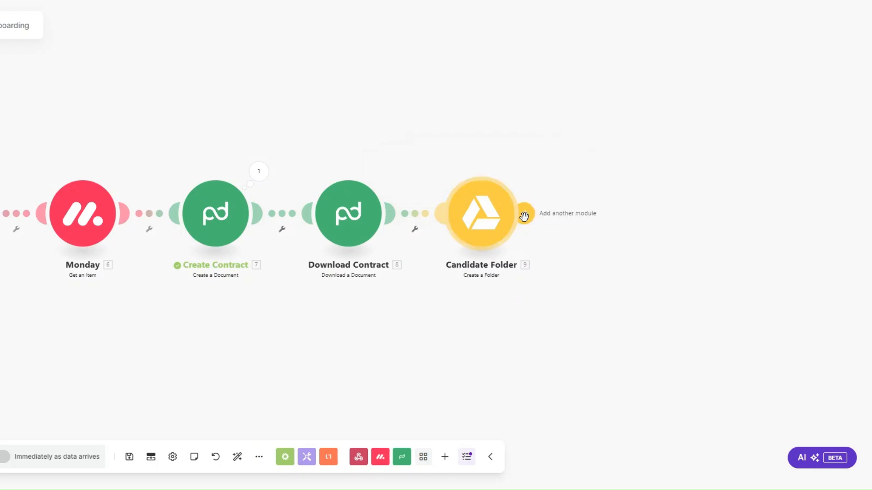
{"action": "left_click", "coordinate": [523, 214]}
Add a Slack Create a Channel module named with the candidate's Monday Full Name.
{"action": "scroll", "coordinate": [686, 220], "scroll_direction": "down", "scroll_amount": 2}
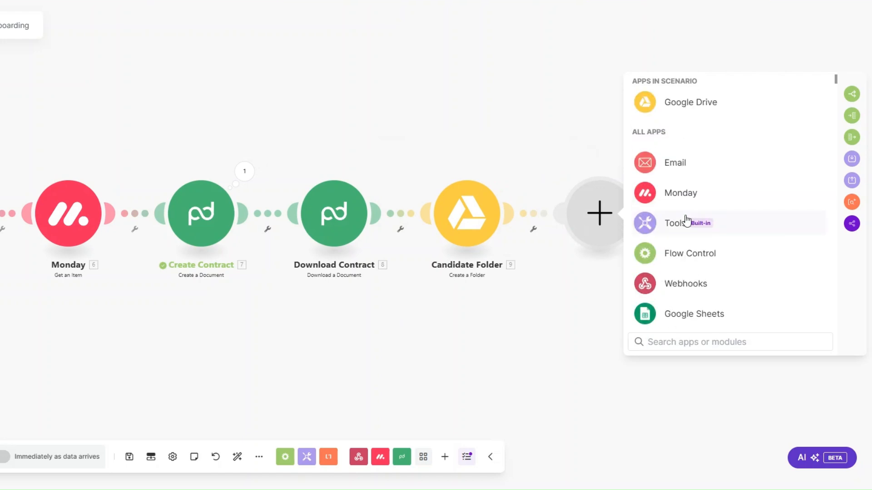
{"action": "scroll", "coordinate": [687, 221], "scroll_direction": "down", "scroll_amount": 2}
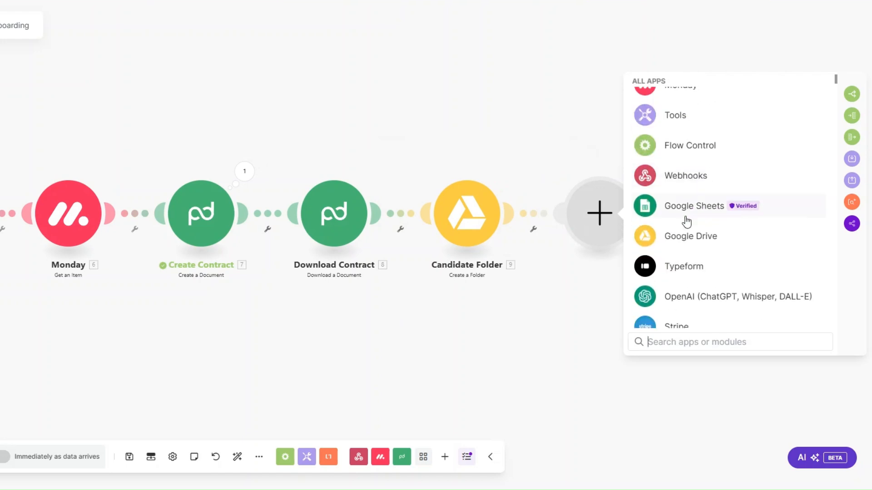
{"action": "type", "text": "slack"}
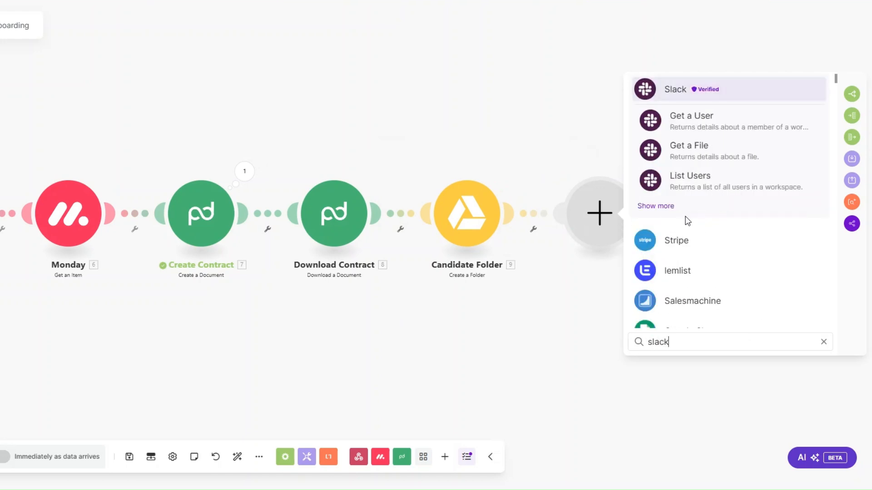
{"action": "left_click", "coordinate": [680, 121]}
{"action": "scroll", "coordinate": [697, 239], "scroll_direction": "down", "scroll_amount": 5}
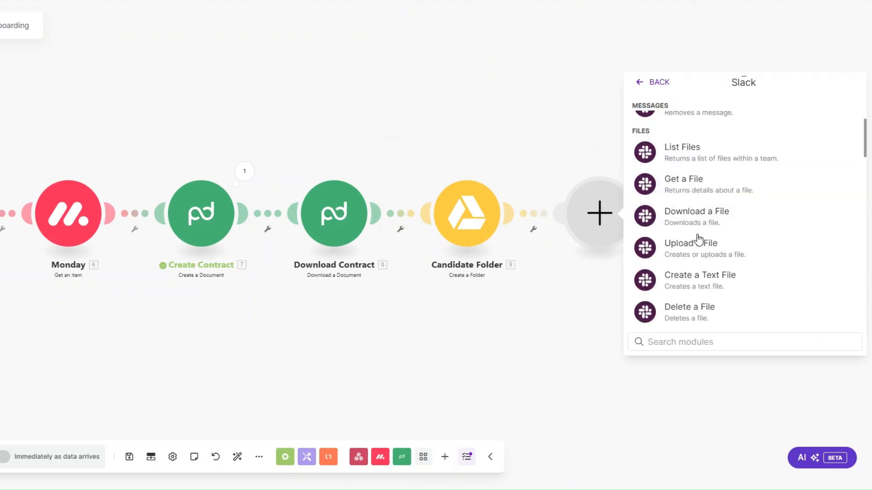
{"action": "scroll", "coordinate": [697, 249], "scroll_direction": "down", "scroll_amount": 3}
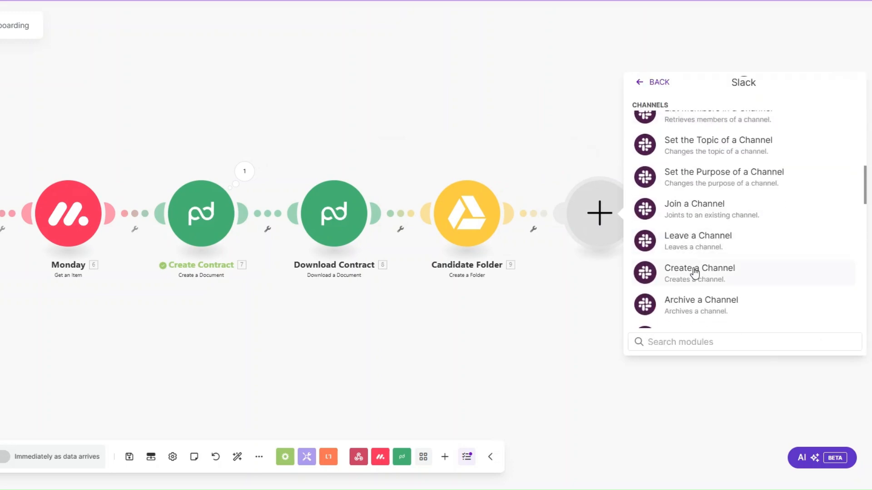
{"action": "left_click", "coordinate": [695, 273]}
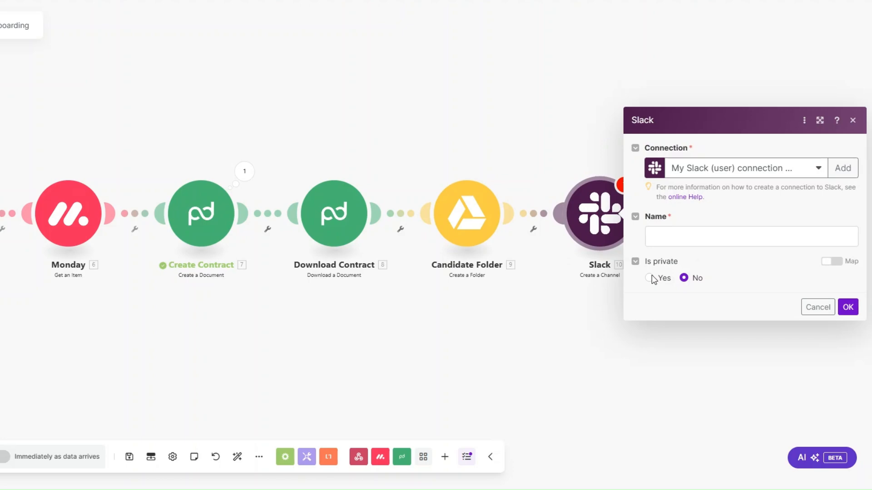
{"action": "left_click", "coordinate": [679, 235]}
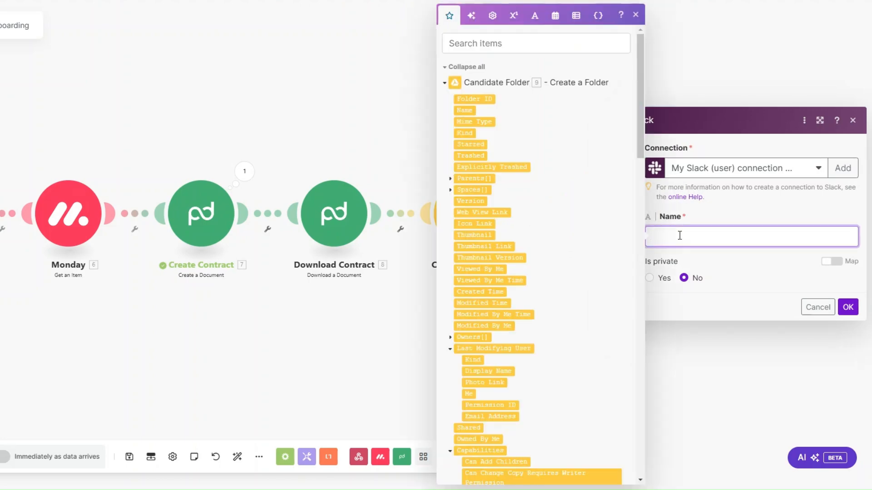
{"action": "scroll", "coordinate": [571, 250], "scroll_direction": "down", "scroll_amount": 15}
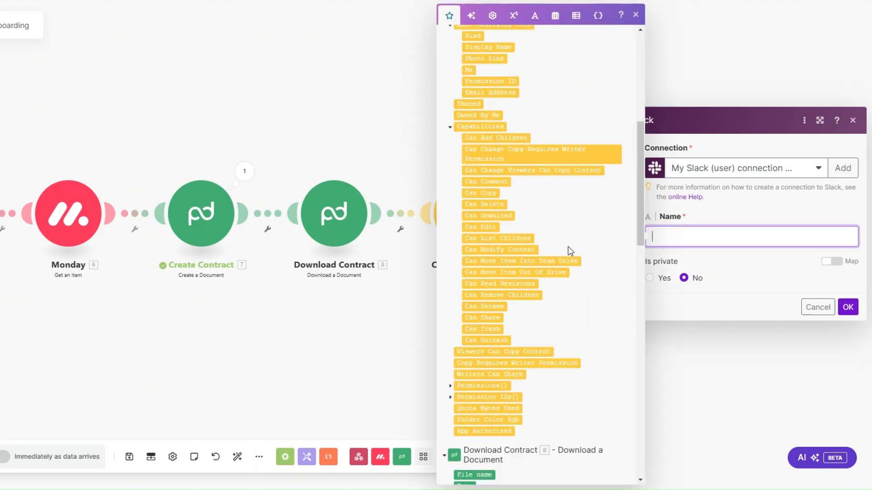
{"action": "scroll", "coordinate": [570, 252], "scroll_direction": "down", "scroll_amount": 3}
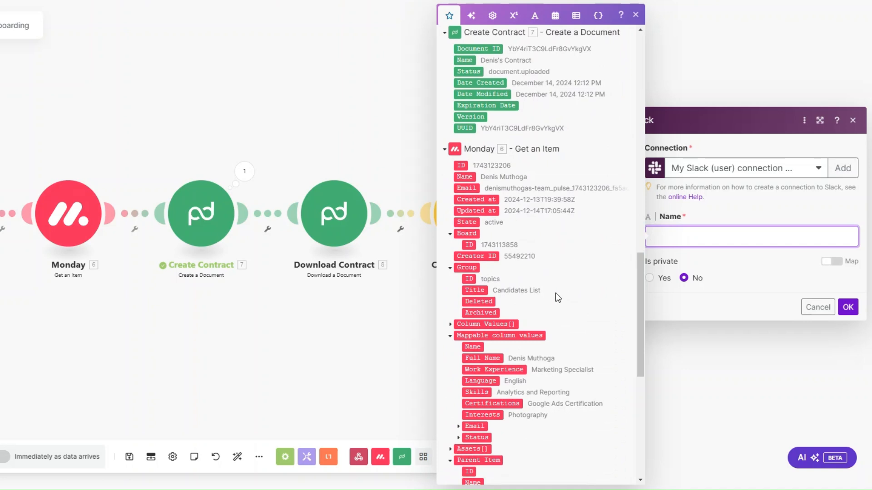
{"action": "left_click", "coordinate": [492, 359]}
{"action": "left_click", "coordinate": [847, 307]}
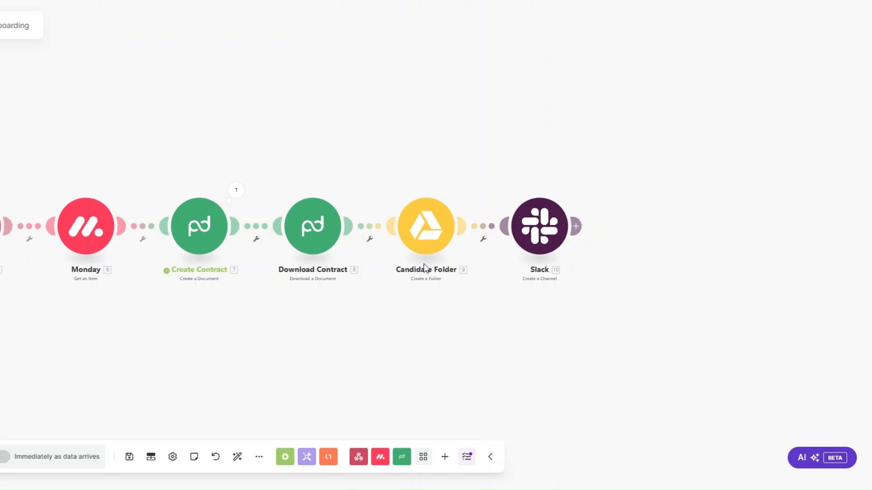
Add an Email Send an Email module after Slack, renamed Onboarding Email.
{"action": "left_click", "coordinate": [575, 227]}
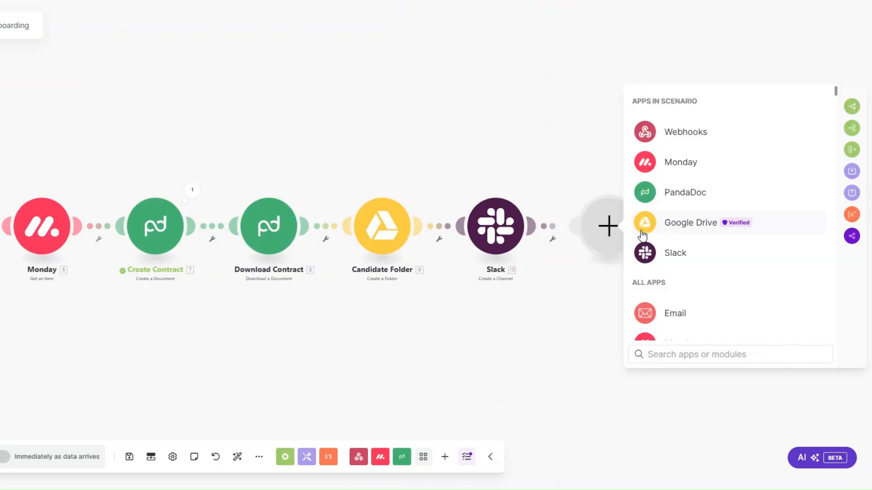
{"action": "left_click", "coordinate": [677, 312]}
{"action": "scroll", "coordinate": [681, 273], "scroll_direction": "down", "scroll_amount": 2}
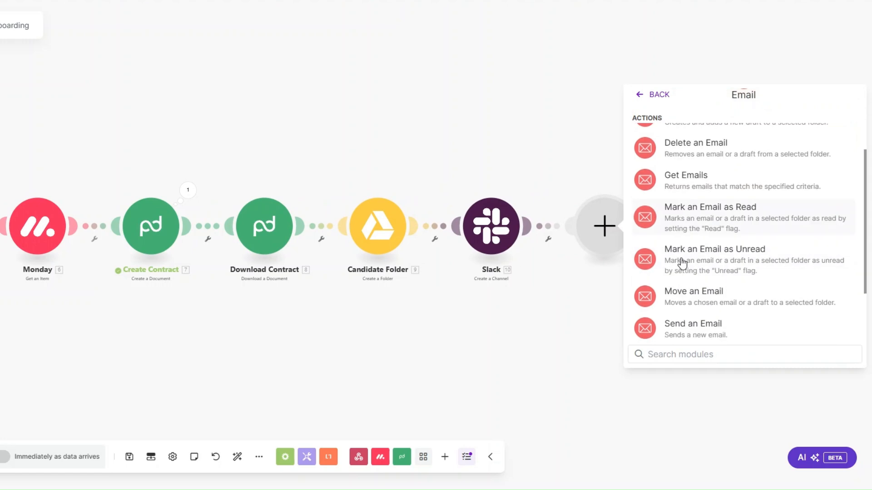
{"action": "left_click", "coordinate": [694, 326]}
{"action": "right_click", "coordinate": [607, 236]}
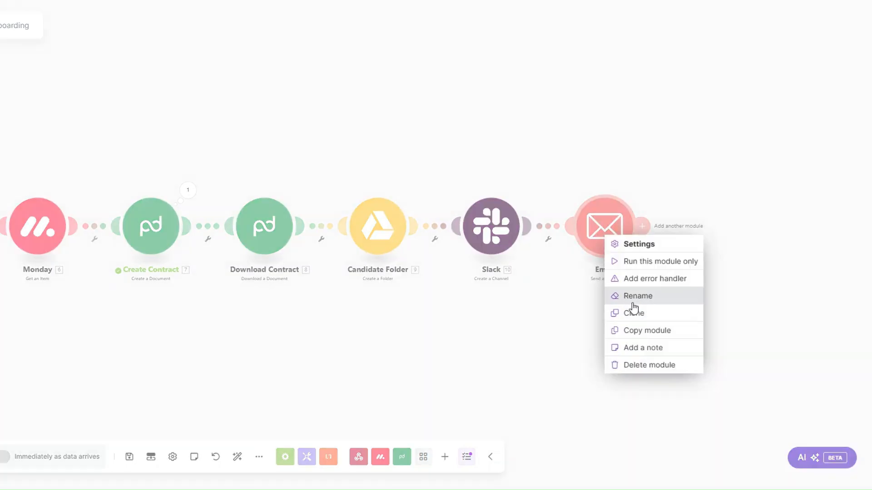
{"action": "left_click", "coordinate": [632, 301]}
{"action": "type", "text": "Onboarding"}
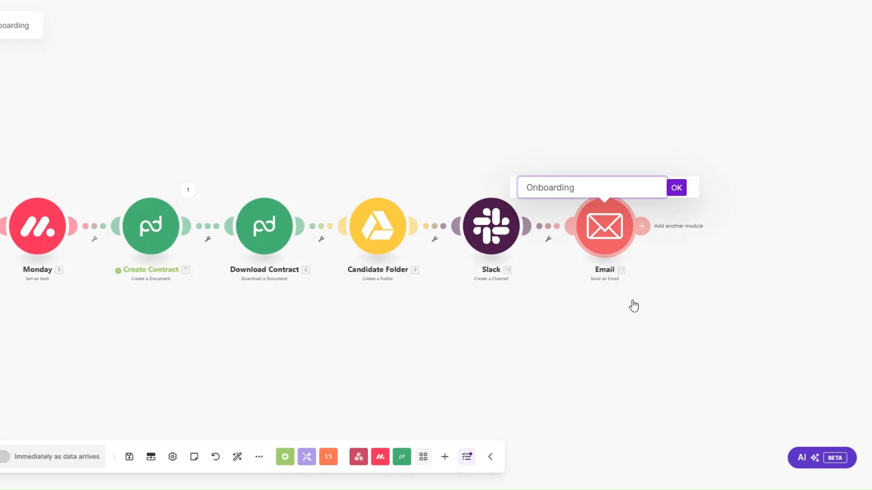
{"action": "type", "text": " Email"}
{"action": "left_click", "coordinate": [677, 188]}
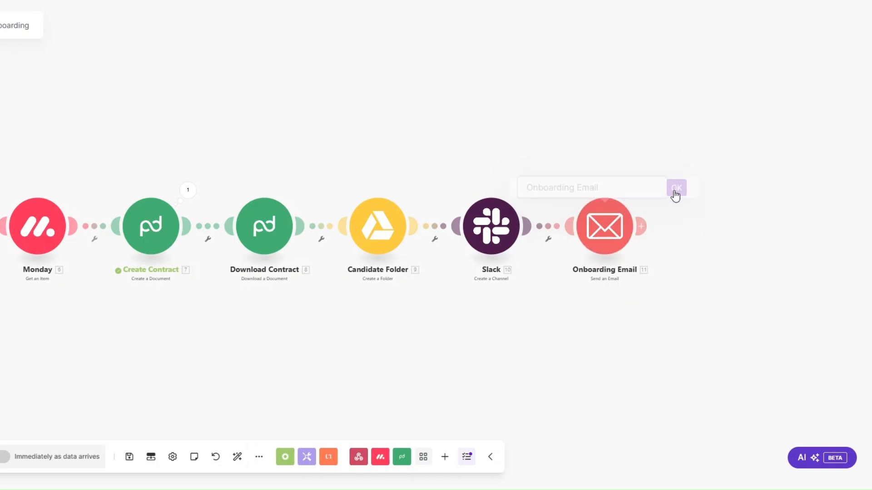
Map the candidate's Monday Email value into Email address 1 as recipient.
{"action": "left_click", "coordinate": [604, 225]}
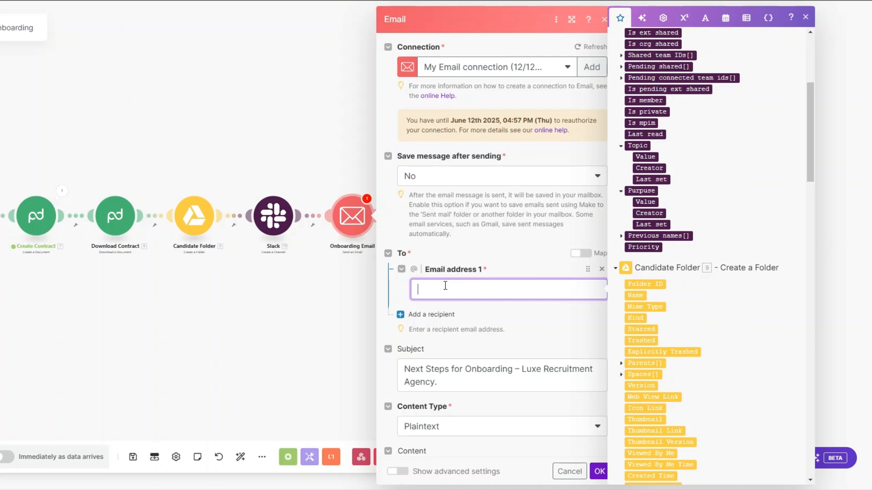
{"action": "scroll", "coordinate": [770, 180], "scroll_direction": "down", "scroll_amount": 10}
{"action": "scroll", "coordinate": [770, 182], "scroll_direction": "down", "scroll_amount": 15}
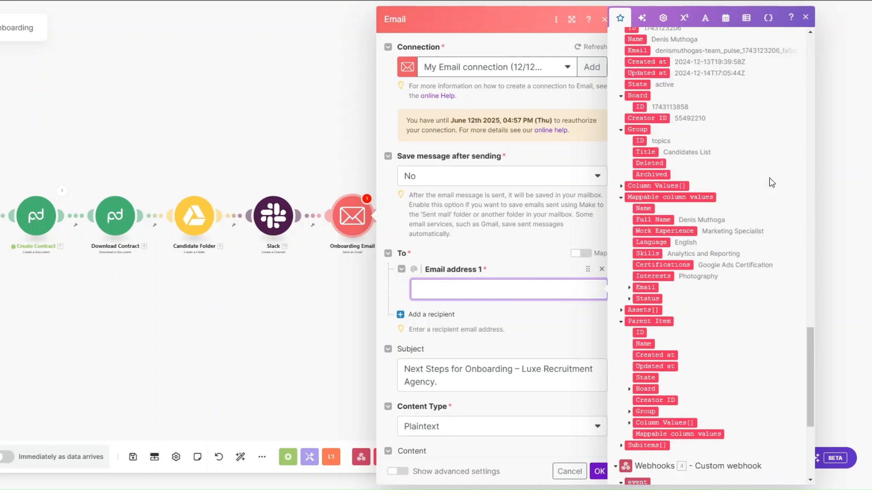
{"action": "left_click", "coordinate": [629, 288]}
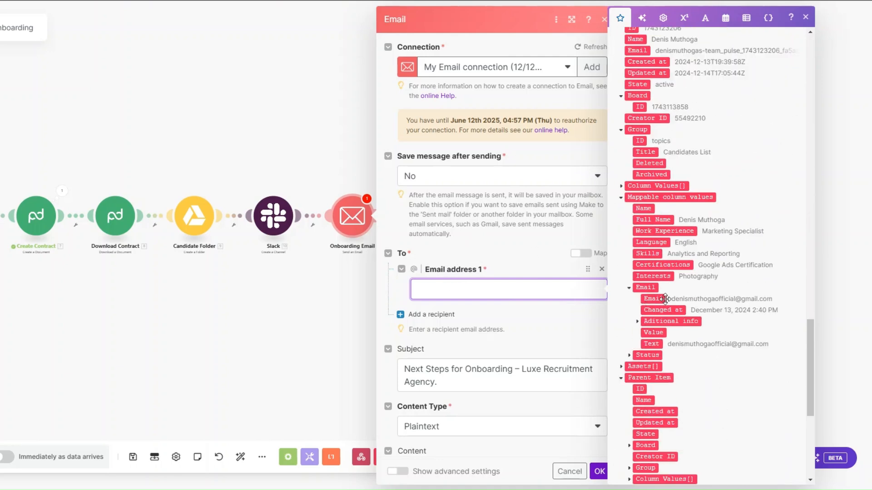
{"action": "left_click", "coordinate": [653, 299]}
{"action": "scroll", "coordinate": [508, 227], "scroll_direction": "down", "scroll_amount": 5}
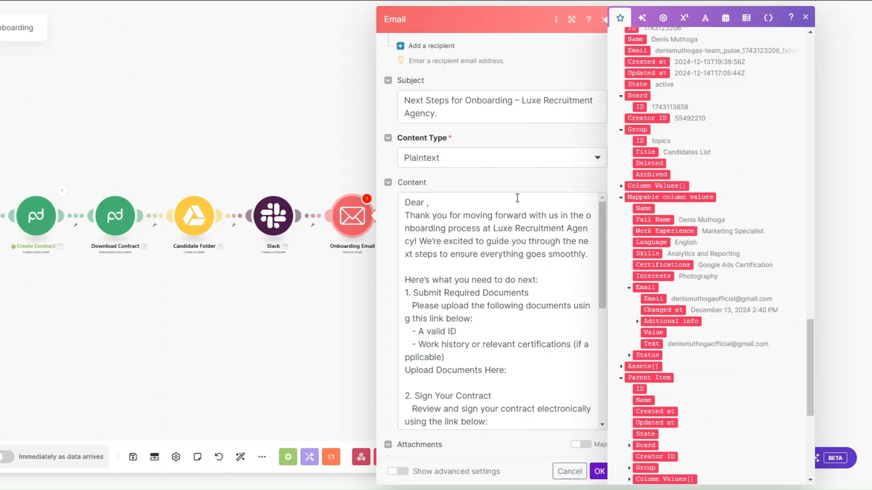
{"action": "scroll", "coordinate": [517, 198], "scroll_direction": "up", "scroll_amount": 2}
{"action": "left_click", "coordinate": [463, 224]}
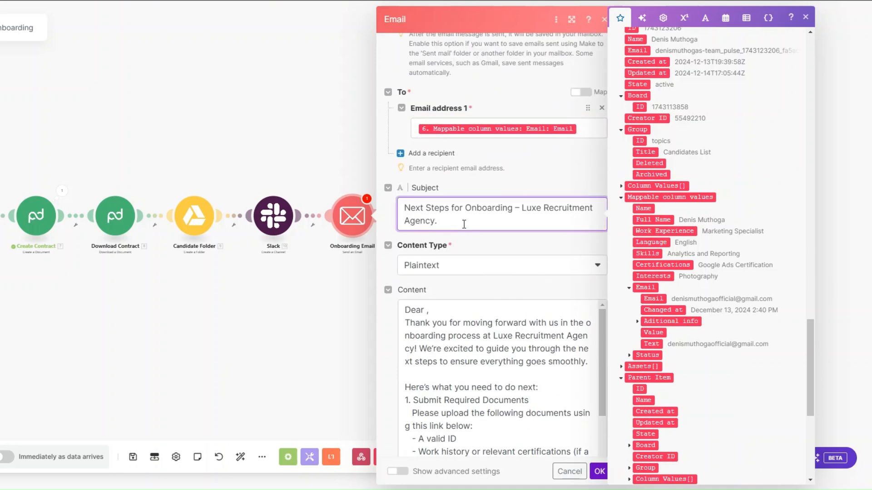
{"action": "scroll", "coordinate": [464, 224], "scroll_direction": "down", "scroll_amount": 2}
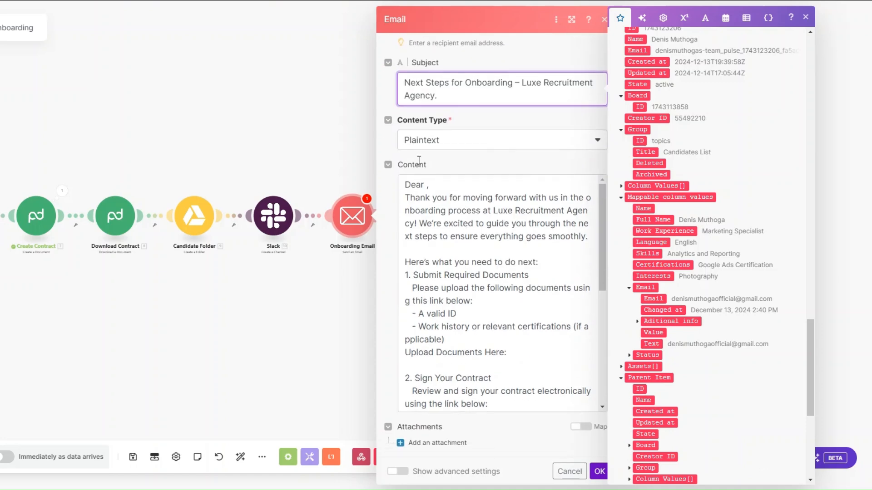
Insert Full Name after 'Dear' and the folder's Web View Link after 'Upload Documents Here:'.
{"action": "left_click", "coordinate": [427, 186]}
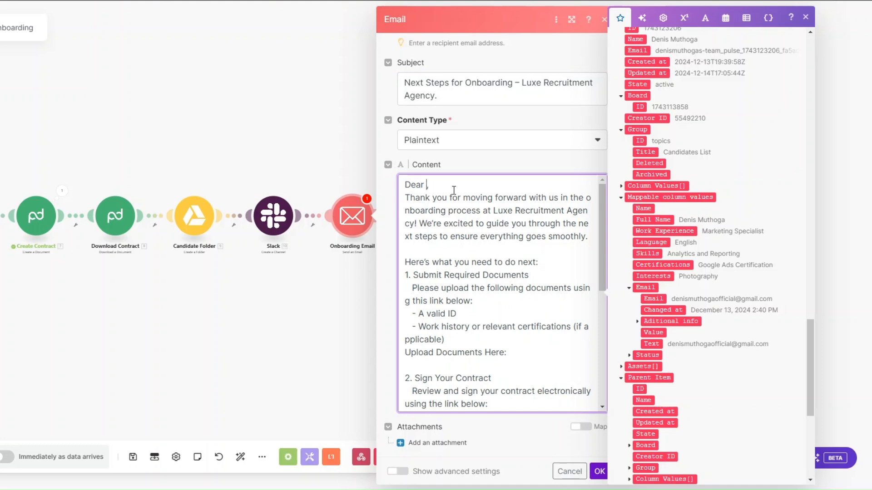
{"action": "left_click", "coordinate": [652, 219]}
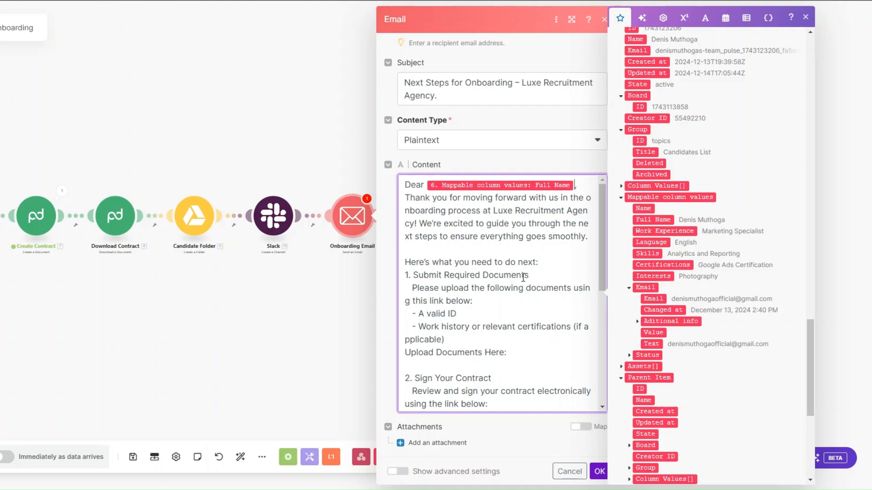
{"action": "left_click", "coordinate": [526, 354]}
{"action": "left_click_drag", "start_coordinate": [811, 394], "coordinate": [804, 170]}
{"action": "left_click", "coordinate": [646, 333]}
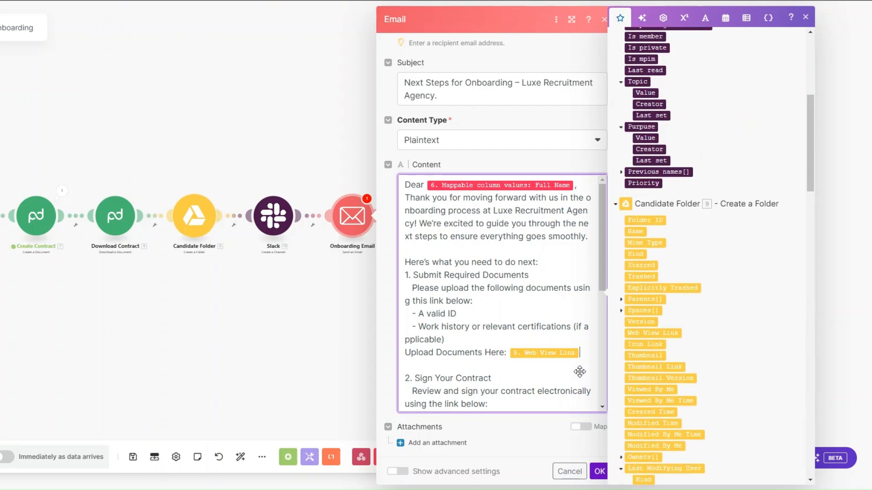
{"action": "scroll", "coordinate": [551, 356], "scroll_direction": "down", "scroll_amount": 4}
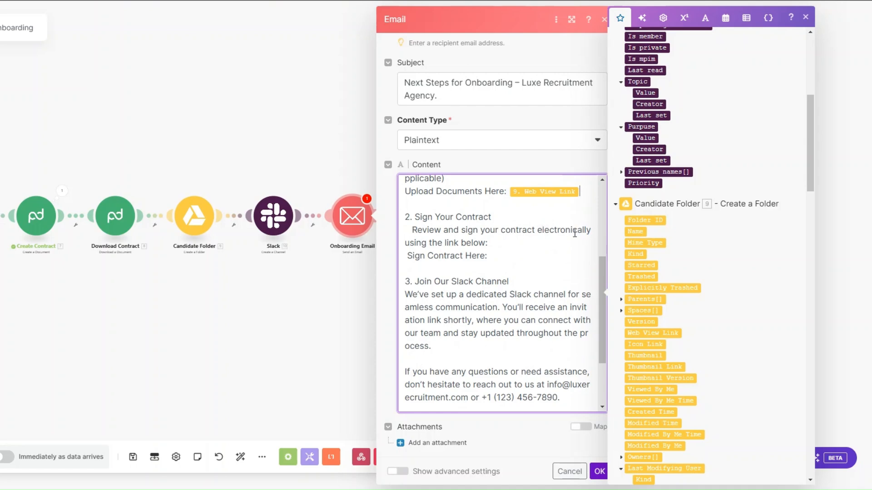
Insert the contract File name after 'Sign Contract Here:' and save the email settings.
{"action": "left_click", "coordinate": [492, 254]}
{"action": "scroll", "coordinate": [809, 205], "scroll_direction": "up", "scroll_amount": 3}
{"action": "scroll", "coordinate": [808, 224], "scroll_direction": "down", "scroll_amount": 6}
{"action": "scroll", "coordinate": [809, 224], "scroll_direction": "down", "scroll_amount": 10}
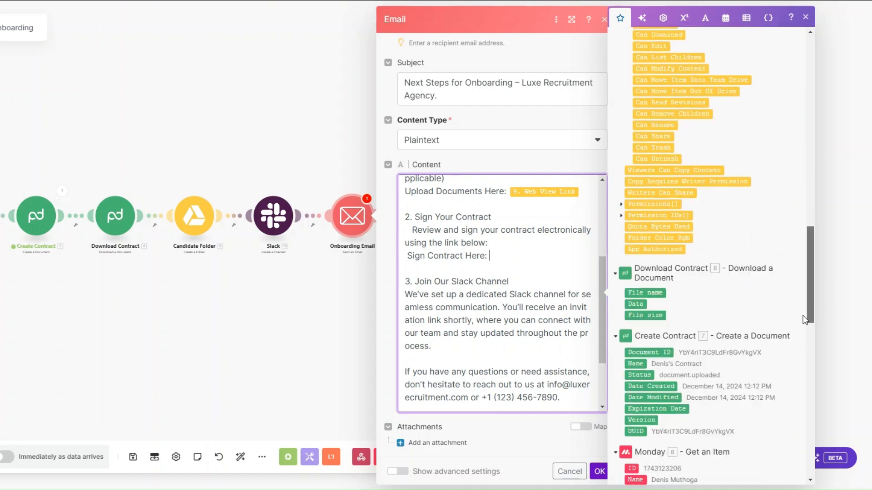
{"action": "left_click_drag", "start_coordinate": [647, 187], "coordinate": [547, 256]}
{"action": "scroll", "coordinate": [548, 253], "scroll_direction": "down", "scroll_amount": 2}
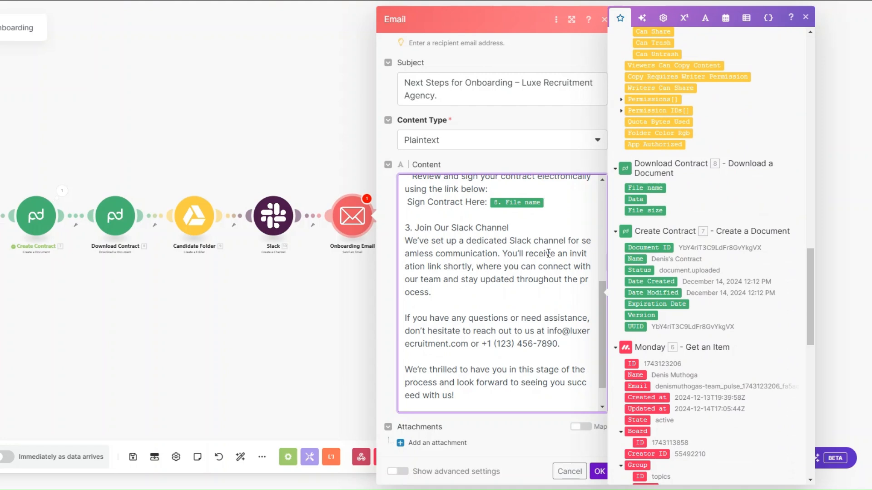
{"action": "scroll", "coordinate": [542, 277], "scroll_direction": "down", "scroll_amount": 1}
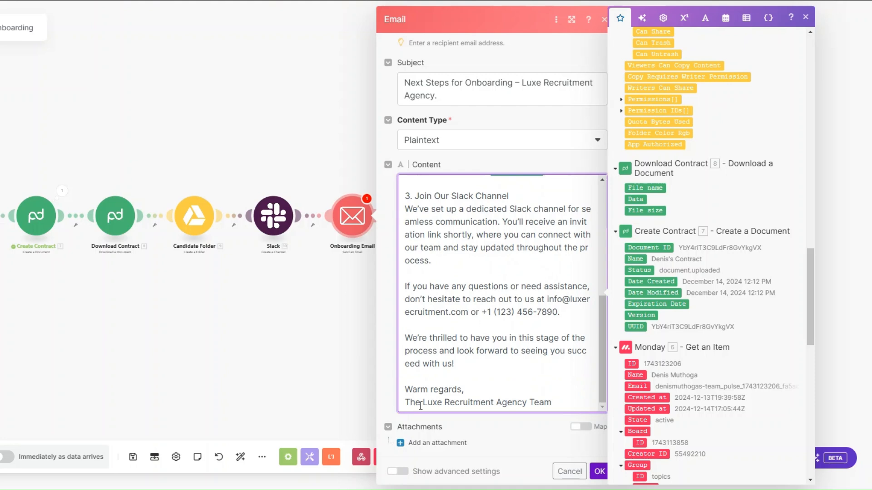
{"action": "left_click", "coordinate": [598, 474]}
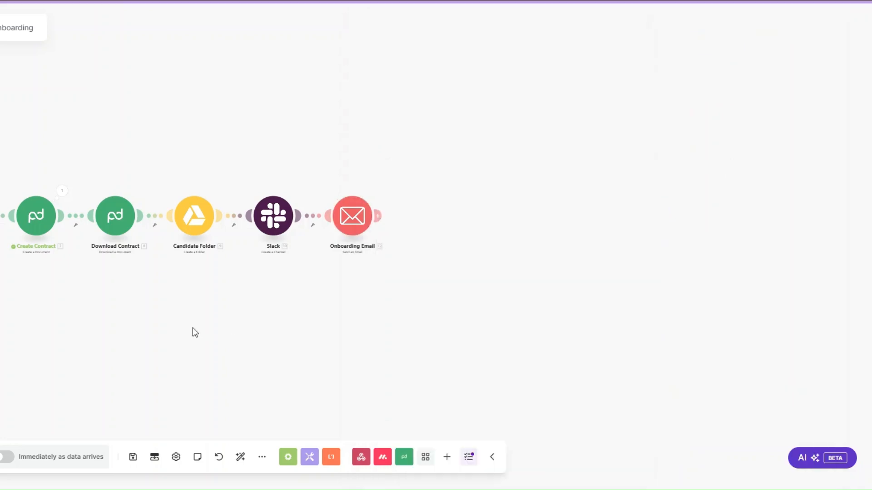
{"action": "left_click_drag", "start_coordinate": [192, 331], "coordinate": [329, 340]}
Run the scenario once, then switch the candidate's Status to INTAKE and back to ONBOARD.
{"action": "scroll", "coordinate": [336, 327], "scroll_direction": "up", "scroll_amount": 4}
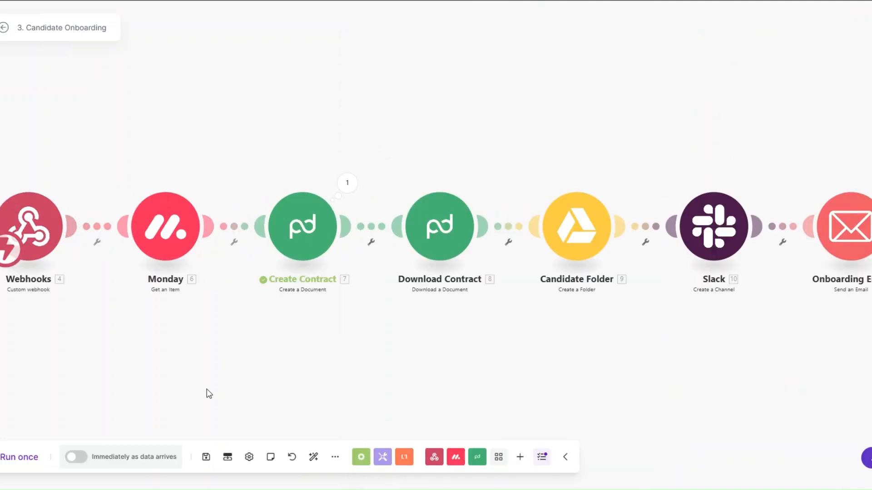
{"action": "left_click", "coordinate": [28, 458]}
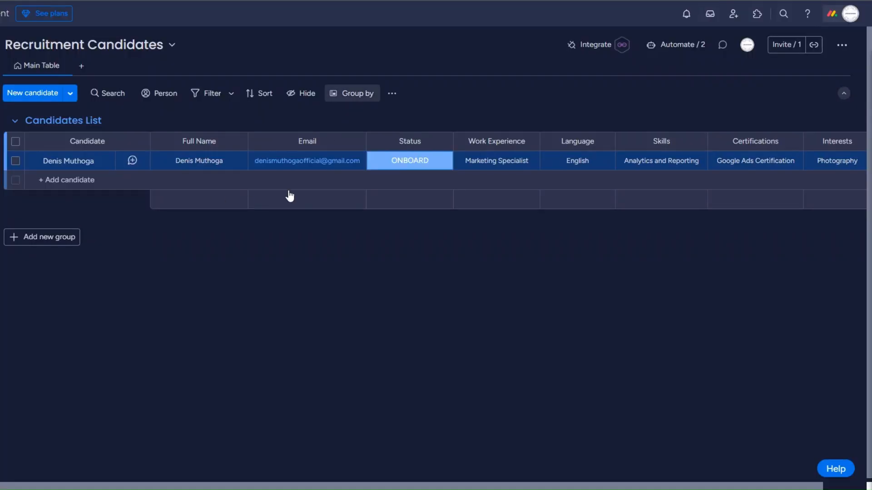
{"action": "left_click", "coordinate": [401, 161]}
{"action": "left_click", "coordinate": [397, 196]}
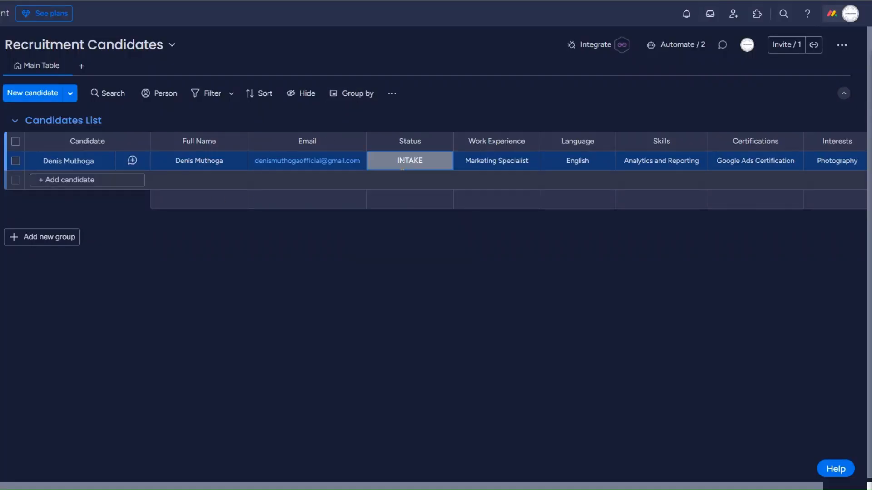
{"action": "left_click", "coordinate": [410, 161]}
{"action": "left_click", "coordinate": [414, 216]}
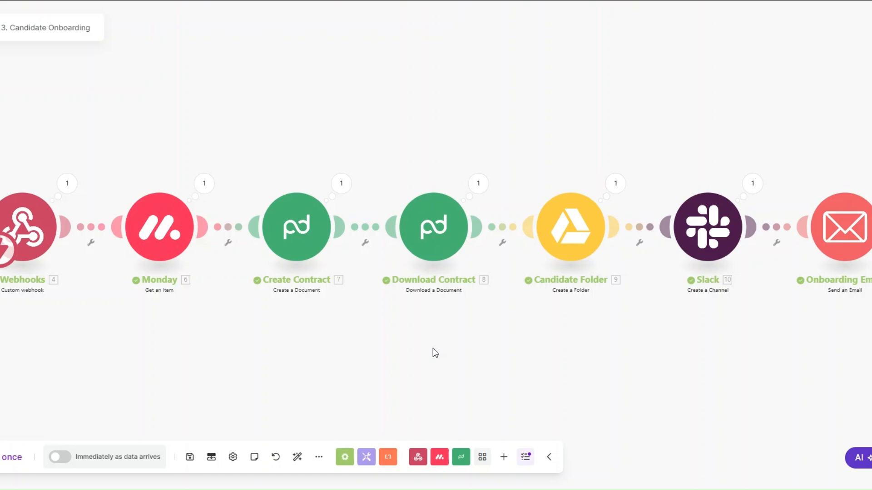
Inspect the Onboarding Email output Content, checking the upload link and contract file name.
{"action": "left_click_drag", "start_coordinate": [392, 320], "coordinate": [382, 320]}
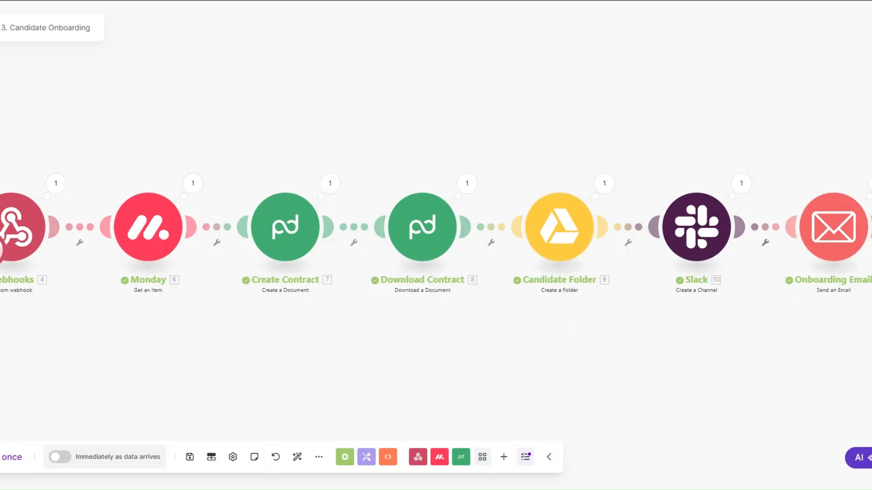
{"action": "left_click", "coordinate": [868, 184]}
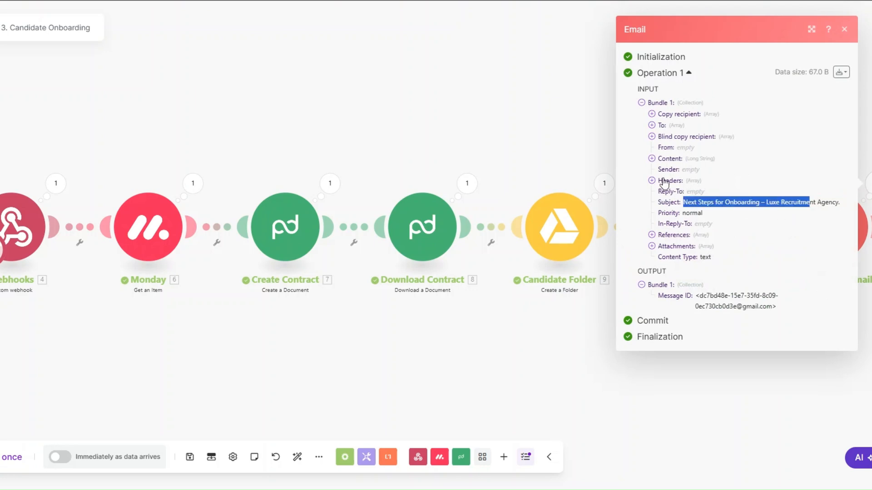
{"action": "left_click", "coordinate": [652, 158]}
{"action": "left_click_drag", "start_coordinate": [663, 170], "coordinate": [739, 454]}
{"action": "left_click", "coordinate": [740, 456]}
{"action": "left_click_drag", "start_coordinate": [663, 344], "coordinate": [749, 343]}
{"action": "left_click_drag", "start_coordinate": [664, 280], "coordinate": [854, 283]}
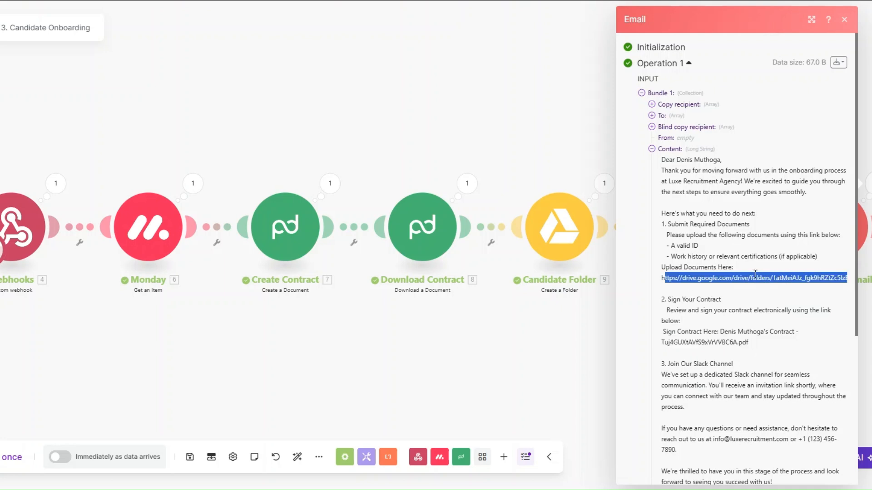
{"action": "left_click", "coordinate": [589, 358]}
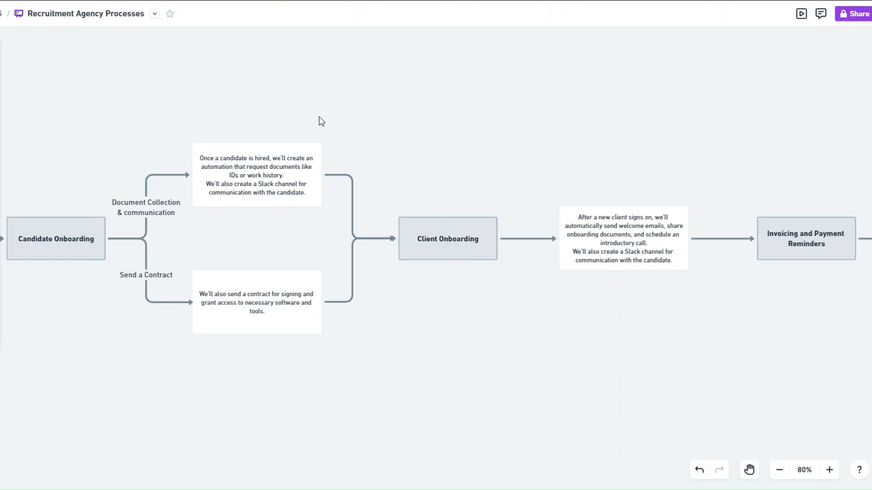
{"action": "scroll", "coordinate": [361, 385], "scroll_direction": "right", "scroll_amount": 8}
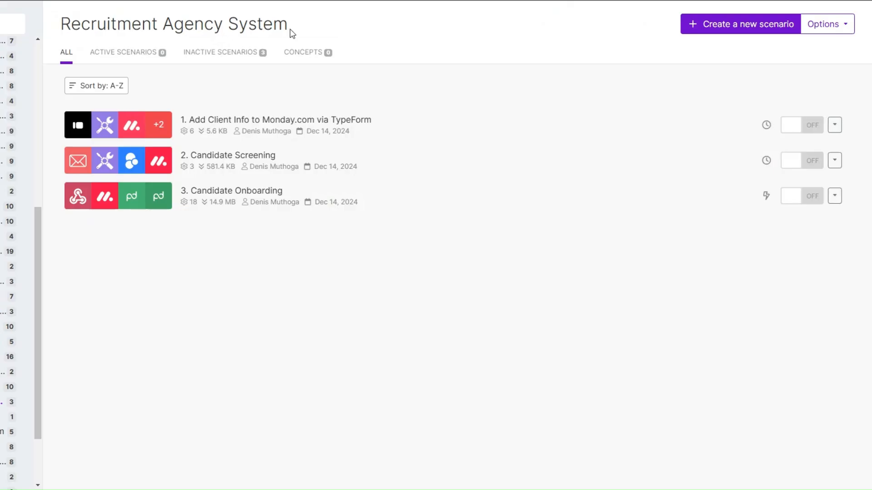
Create a new scenario and open the third client's Status labels on Recruitment Clients.
{"action": "left_click", "coordinate": [719, 27]}
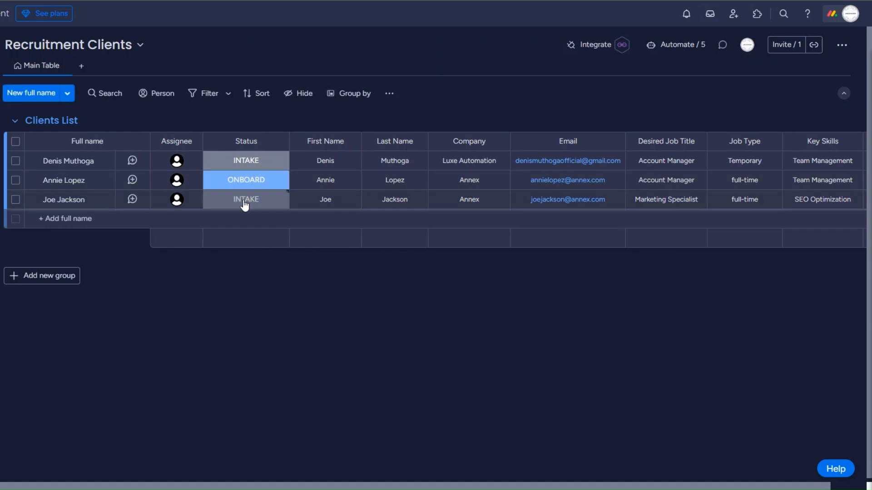
{"action": "left_click", "coordinate": [245, 205]}
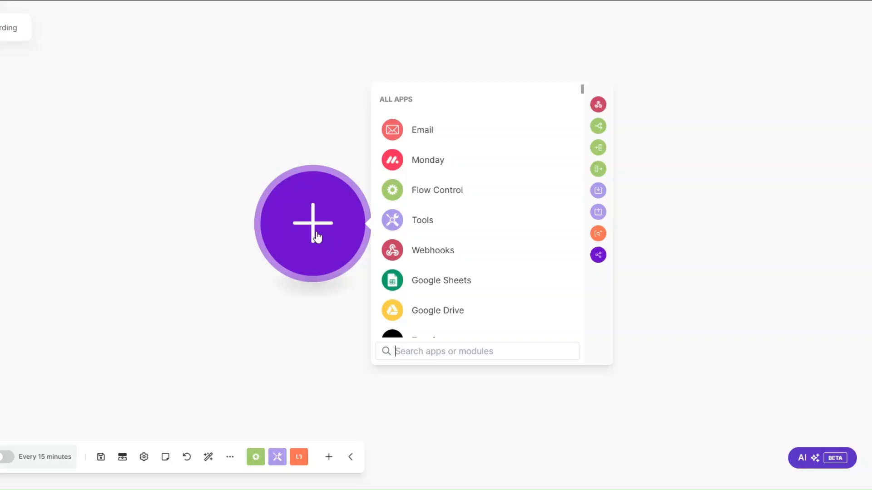
Add a Custom webhook trigger with a new hook named Client Onboarding and copy its address.
{"action": "left_click", "coordinate": [418, 250]}
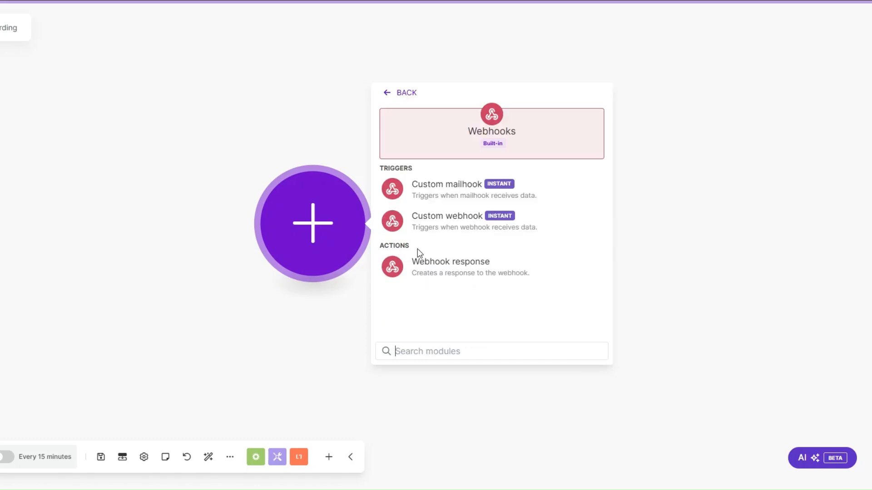
{"action": "left_click", "coordinate": [444, 222]}
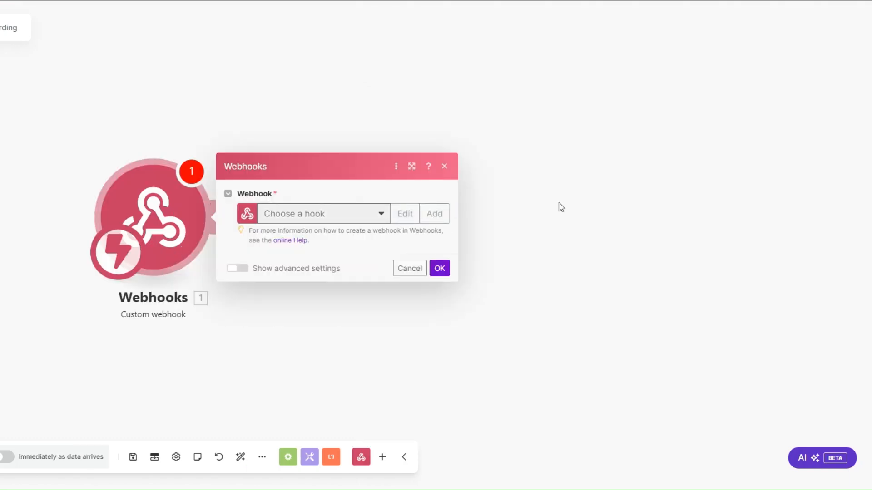
{"action": "left_click", "coordinate": [573, 170]}
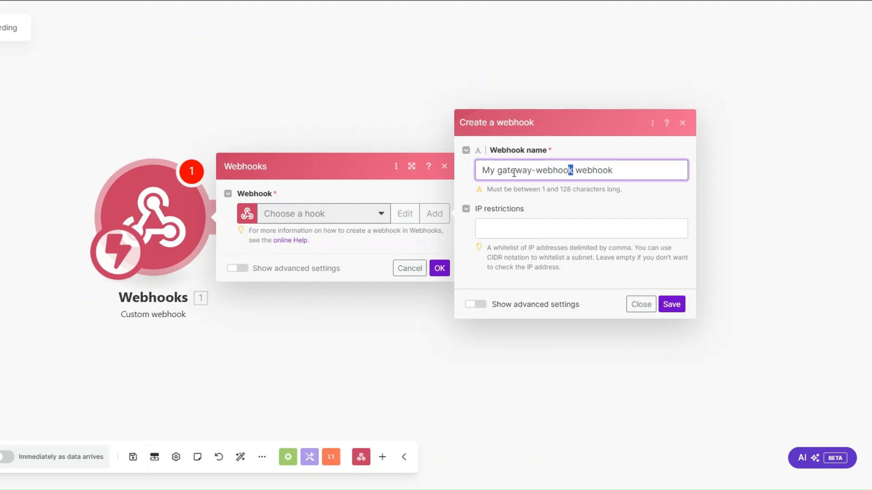
{"action": "left_click_drag", "start_coordinate": [514, 174], "coordinate": [453, 175]}
{"action": "type", "text": "Client Onboarding"}
{"action": "left_click", "coordinate": [672, 310]}
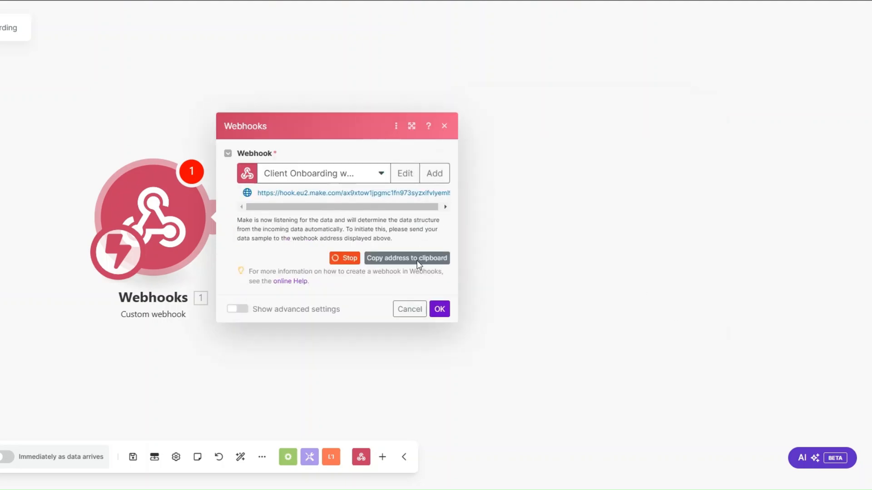
{"action": "left_click", "coordinate": [418, 259]}
{"action": "left_click", "coordinate": [439, 309]}
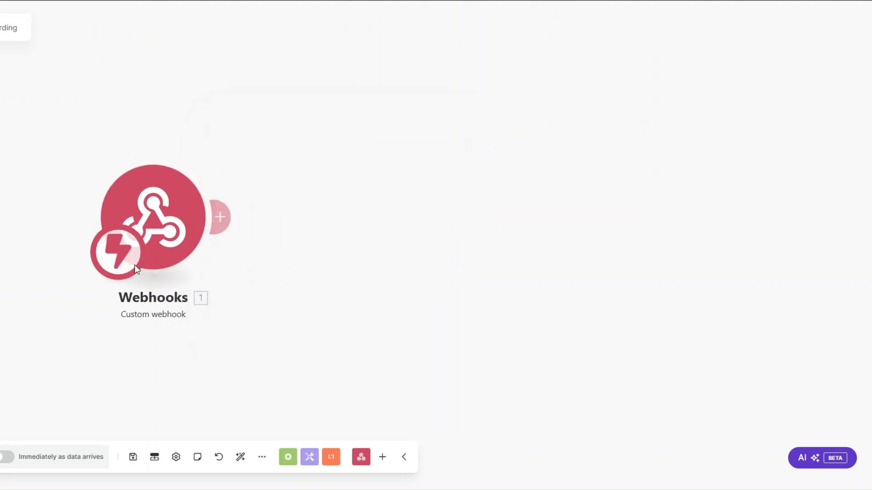
Save the scenario, then set up a monday status-change webhook for Recruitment Clients using the pasted Make hook URL.
{"action": "key", "text": "ctrl+s"}
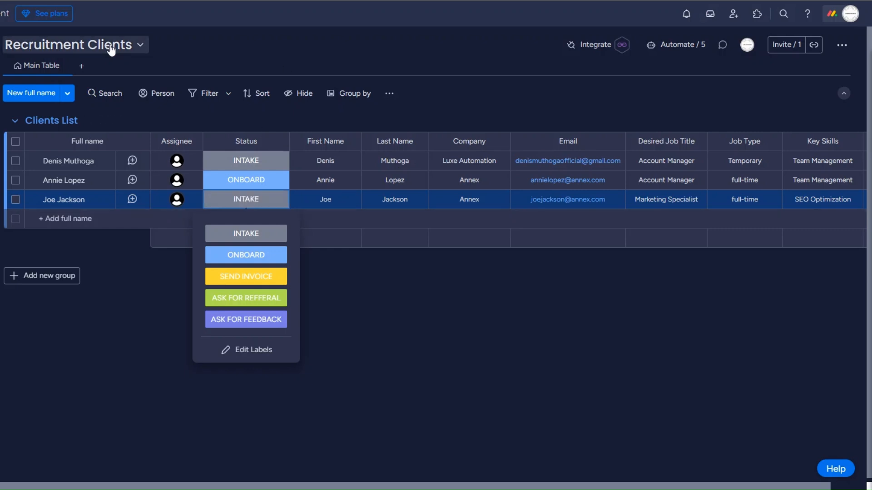
{"action": "left_click", "coordinate": [585, 44]}
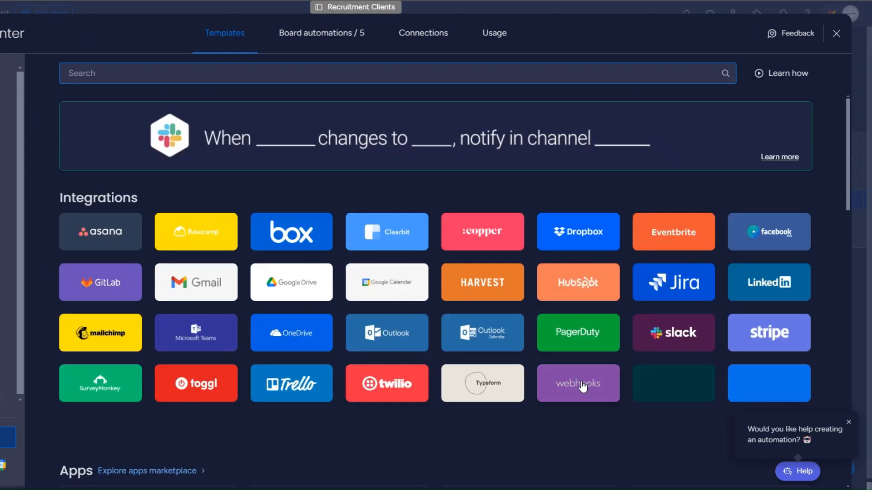
{"action": "left_click", "coordinate": [583, 387]}
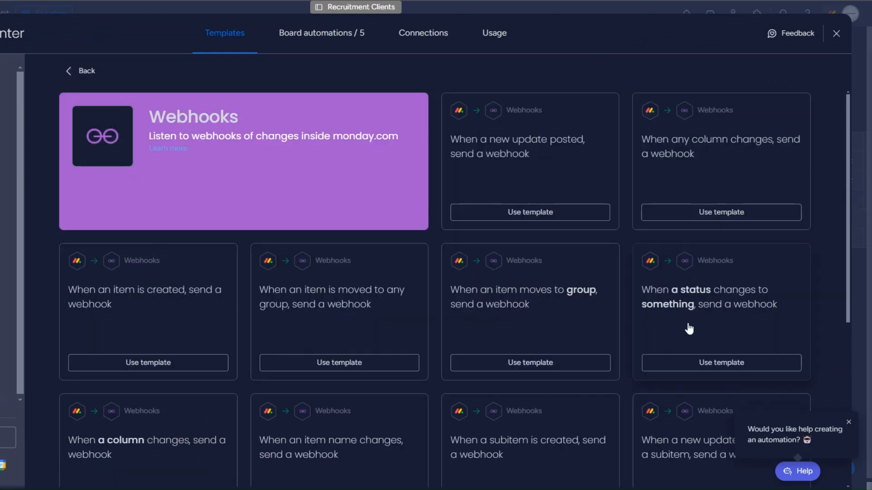
{"action": "left_click", "coordinate": [694, 321]}
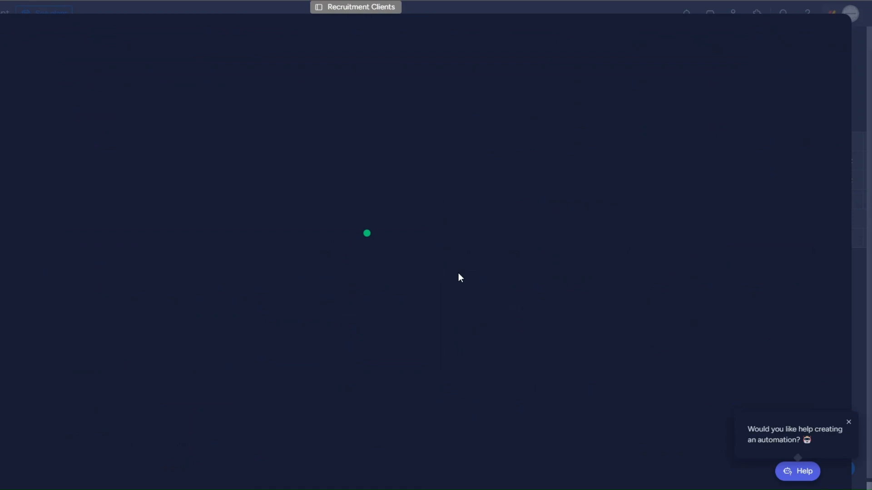
{"action": "left_click", "coordinate": [356, 316]}
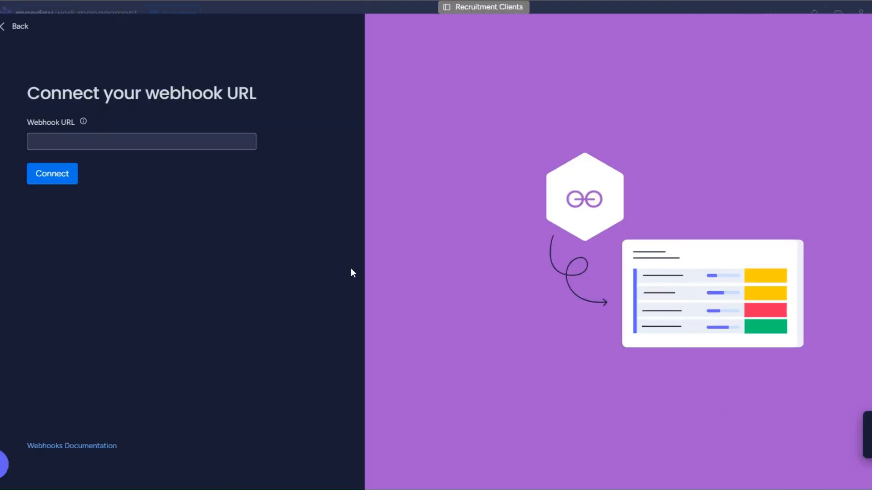
{"action": "left_click", "coordinate": [145, 142]}
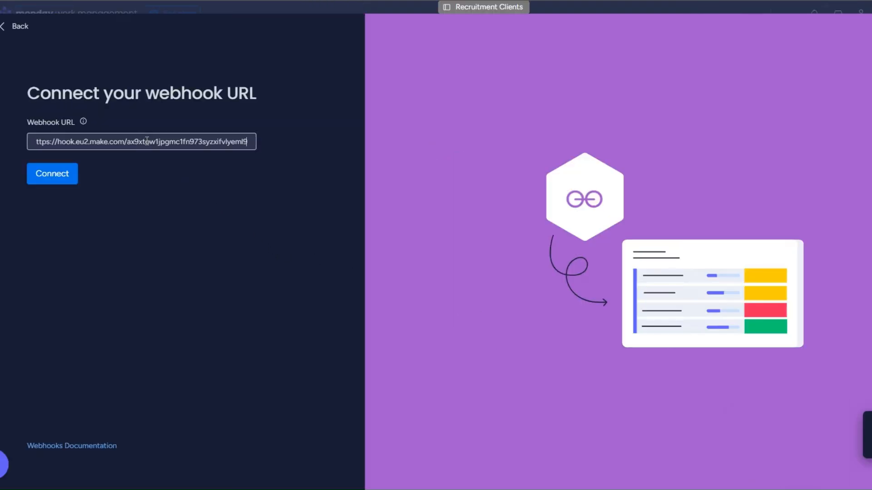
{"action": "left_click", "coordinate": [74, 182]}
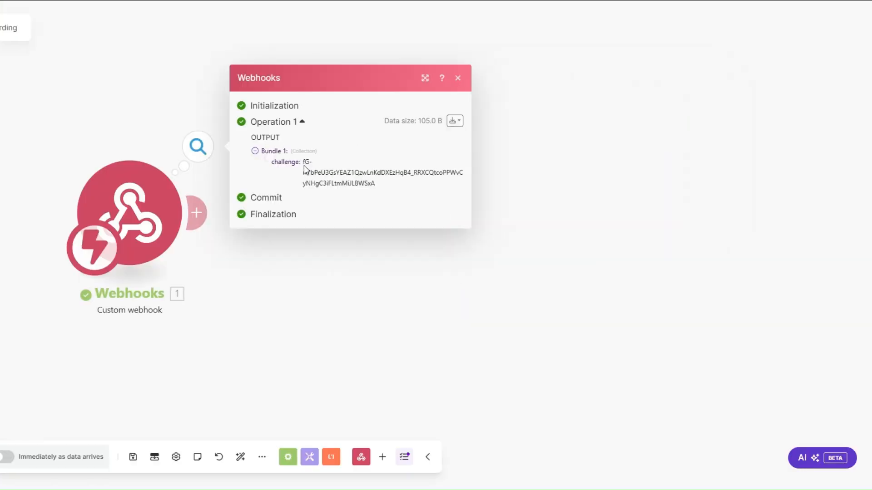
Add a Webhook response module with status 200 that returns the challenge value in its body.
{"action": "left_click", "coordinate": [209, 225]}
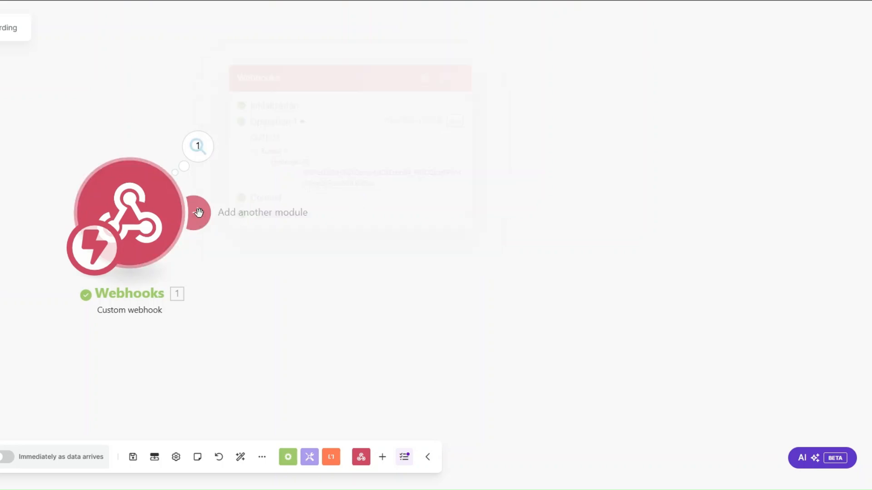
{"action": "left_click", "coordinate": [354, 217]}
{"action": "left_click", "coordinate": [484, 114]}
{"action": "left_click", "coordinate": [507, 181]}
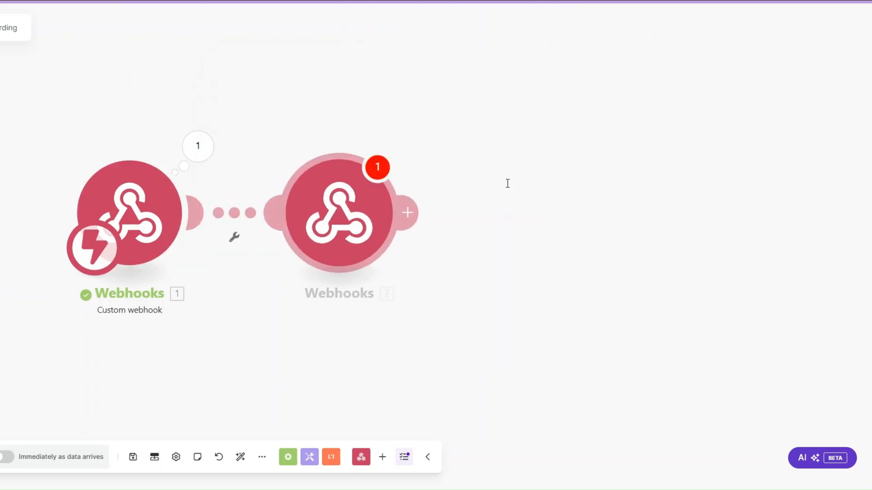
{"action": "left_click", "coordinate": [464, 252]}
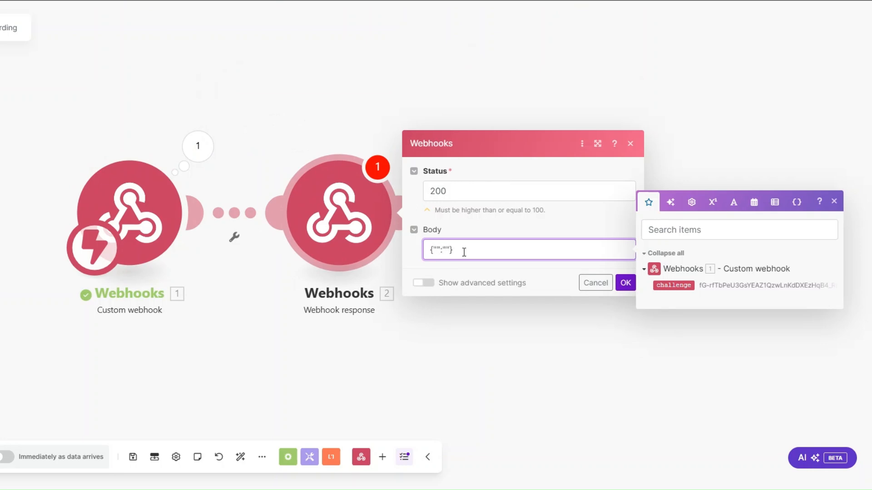
{"action": "type", "text": "challenge"}
{"action": "left_click", "coordinate": [673, 285]}
{"action": "left_click", "coordinate": [626, 282]}
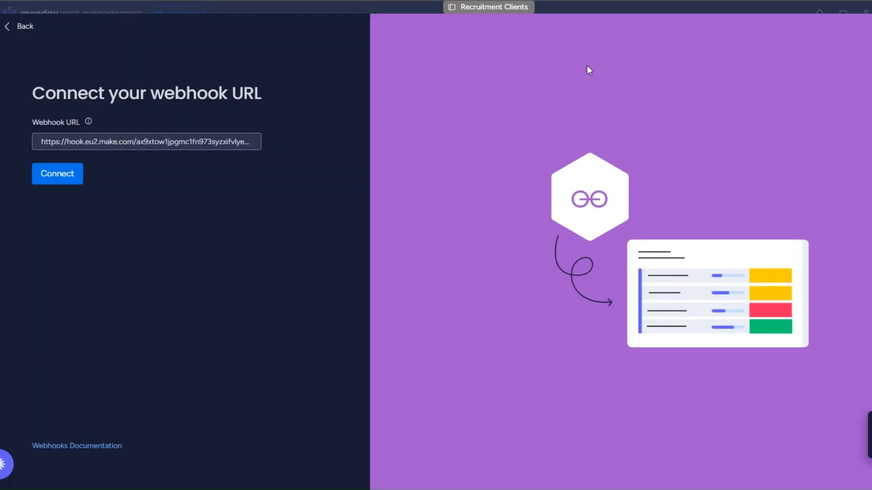
Reconnect the webhook URL in monday, then delete the temporary Webhook response module.
{"action": "left_click", "coordinate": [63, 175]}
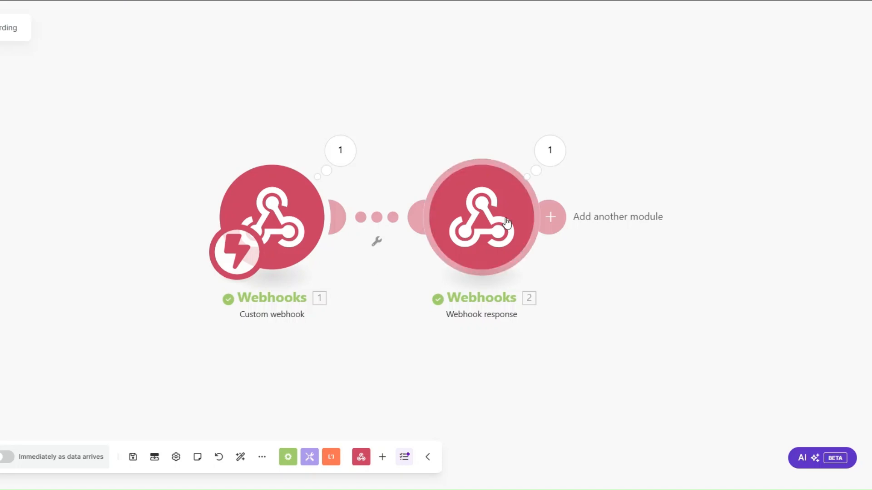
{"action": "right_click", "coordinate": [507, 222]}
{"action": "left_click", "coordinate": [540, 349]}
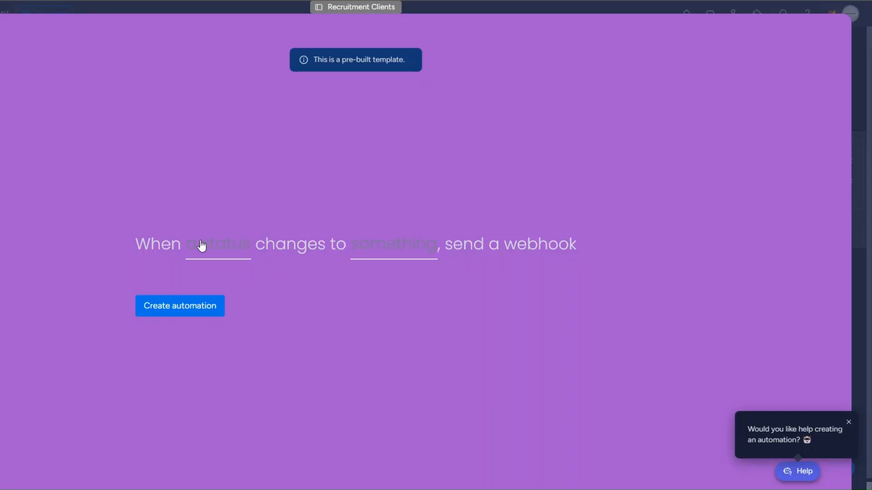
Create the automation that fires when Status becomes ONBOARD, and set the third client's Status to ONBOARD.
{"action": "left_click", "coordinate": [196, 247]}
{"action": "left_click", "coordinate": [217, 295]}
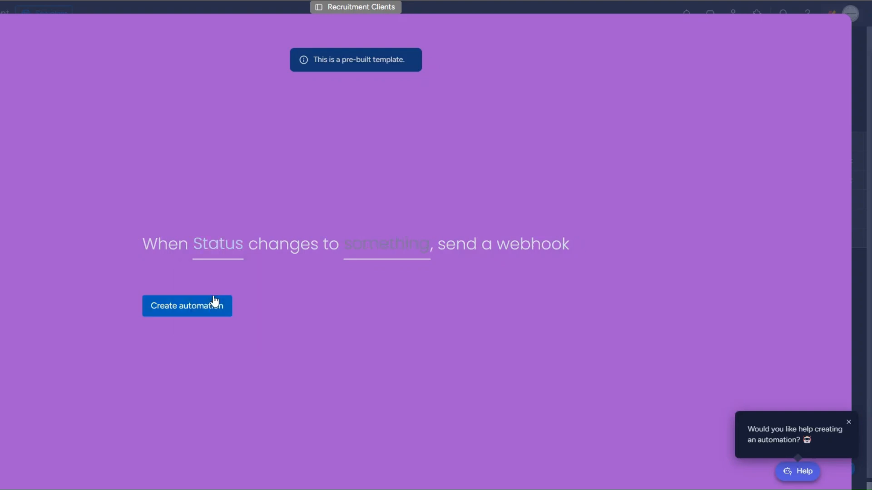
{"action": "left_click", "coordinate": [386, 246]}
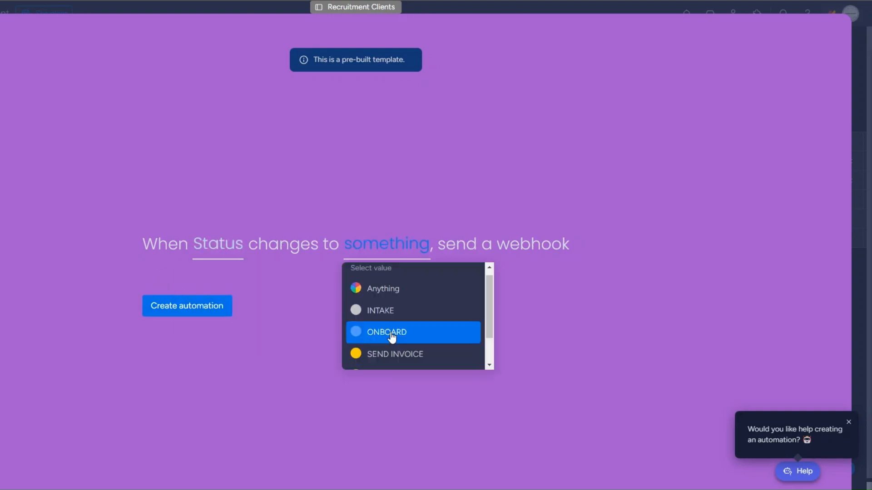
{"action": "left_click", "coordinate": [392, 336]}
{"action": "left_click", "coordinate": [180, 307]}
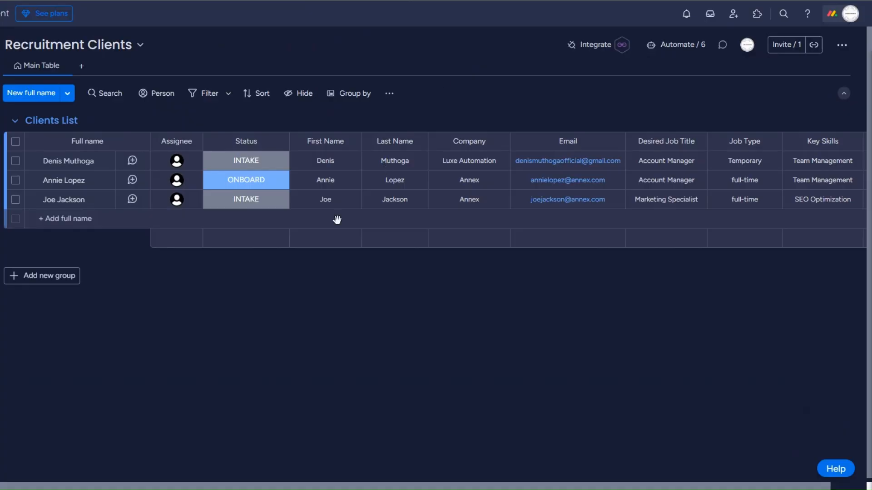
{"action": "left_click", "coordinate": [243, 198]}
{"action": "left_click", "coordinate": [243, 254]}
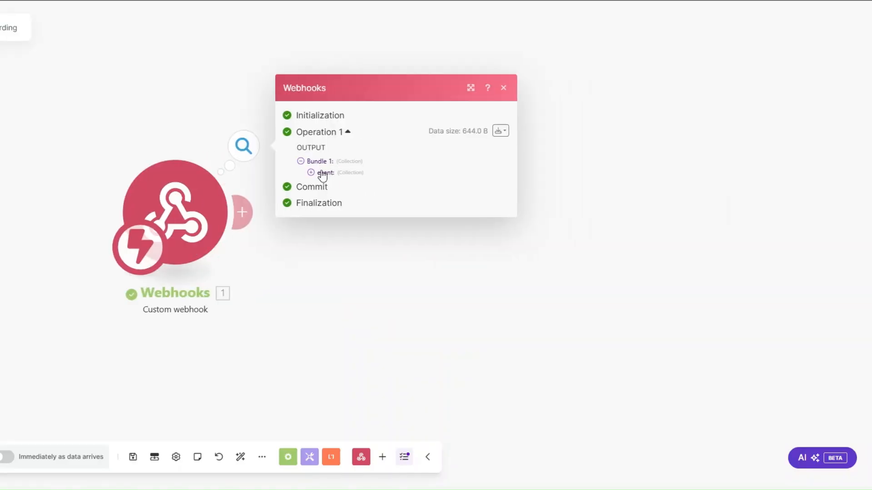
Add a Monday Get an Item module that maps pulseId as the item ID on the Recruitment Clients board.
{"action": "left_click", "coordinate": [311, 172]}
{"action": "left_click_drag", "start_coordinate": [364, 212], "coordinate": [405, 201]}
{"action": "key", "text": "ctrl+c"}
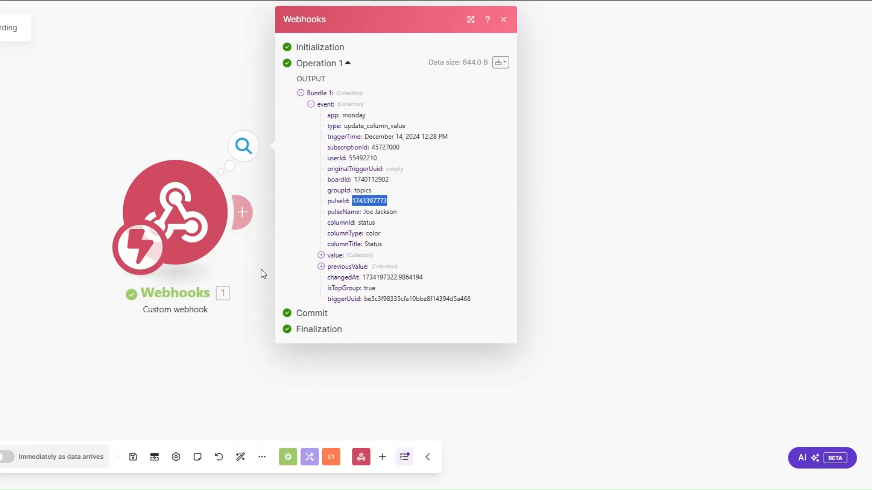
{"action": "left_click", "coordinate": [249, 222]}
{"action": "left_click", "coordinate": [482, 210]}
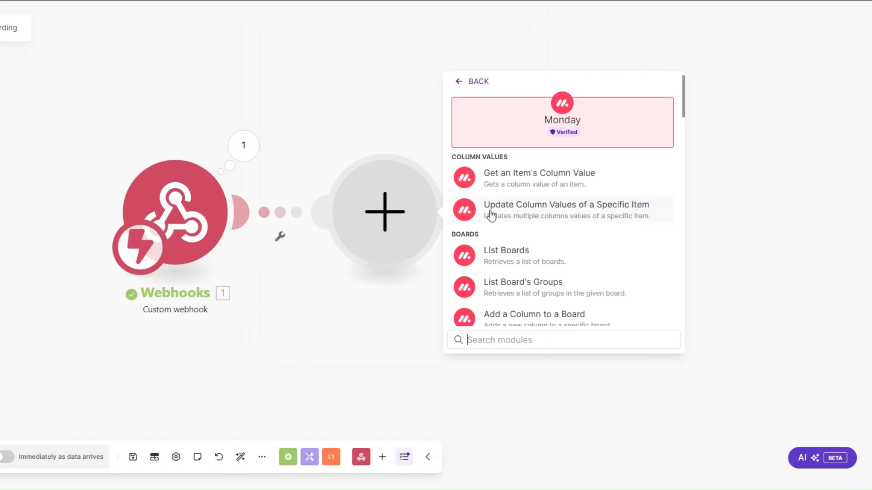
{"action": "type", "text": "get an"}
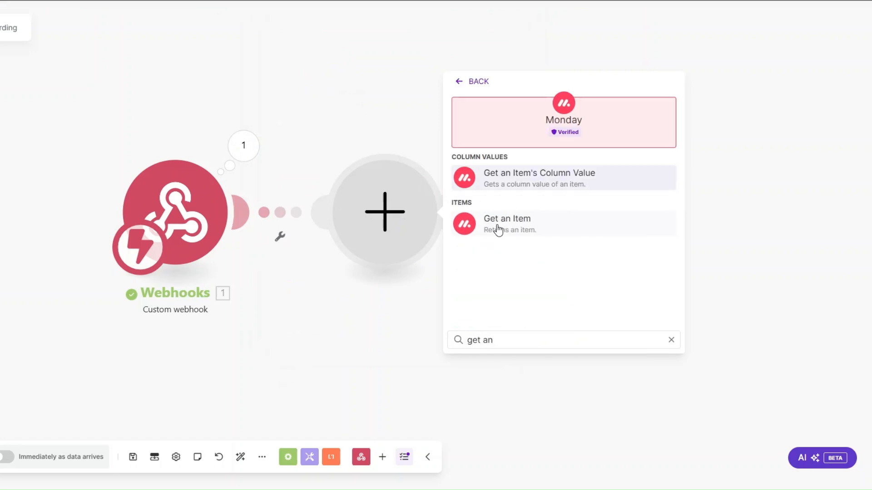
{"action": "left_click", "coordinate": [498, 230]}
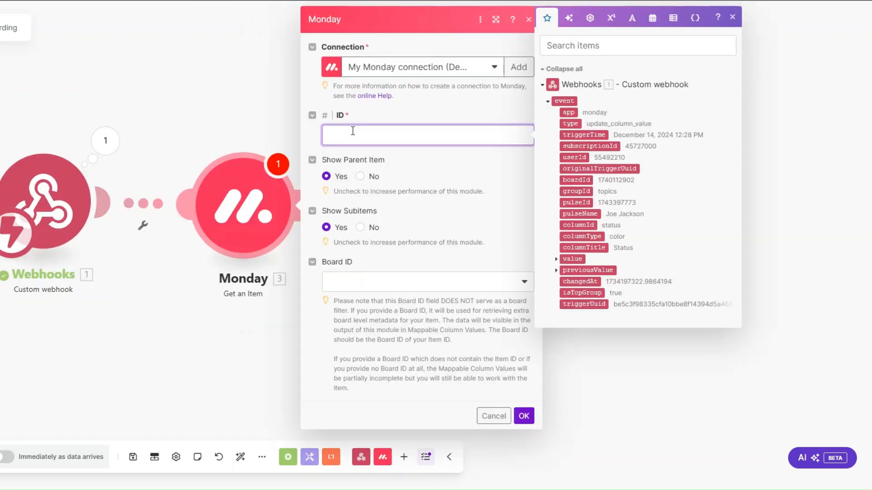
{"action": "left_click", "coordinate": [568, 201]}
{"action": "left_click", "coordinate": [332, 282]}
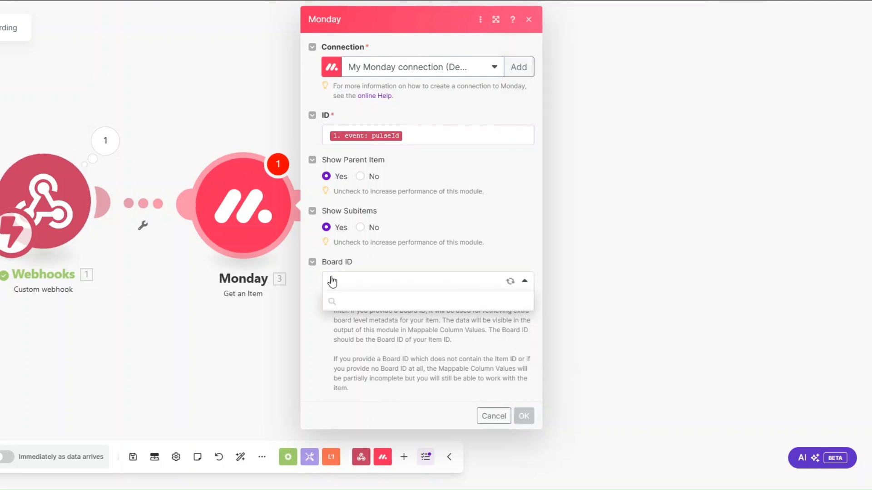
{"action": "left_click", "coordinate": [389, 302]}
{"action": "type", "text": "re"}
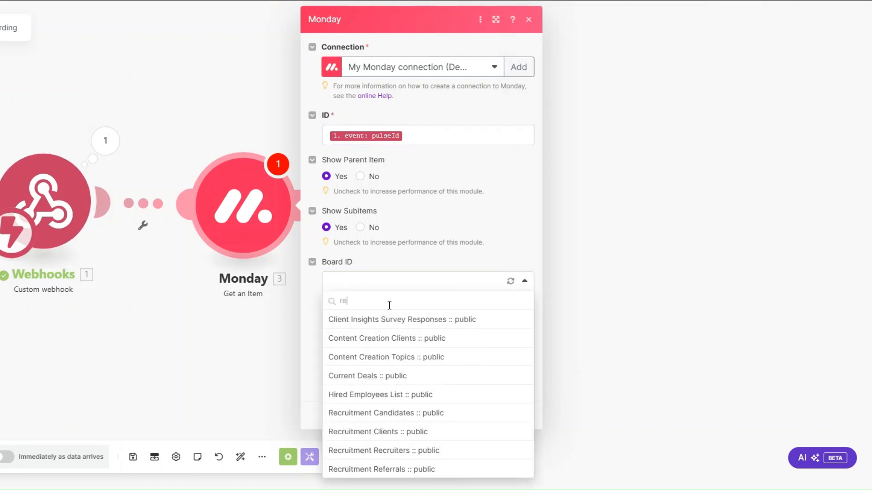
{"action": "type", "text": "c"}
{"action": "left_click", "coordinate": [387, 338]}
{"action": "left_click", "coordinate": [524, 414]}
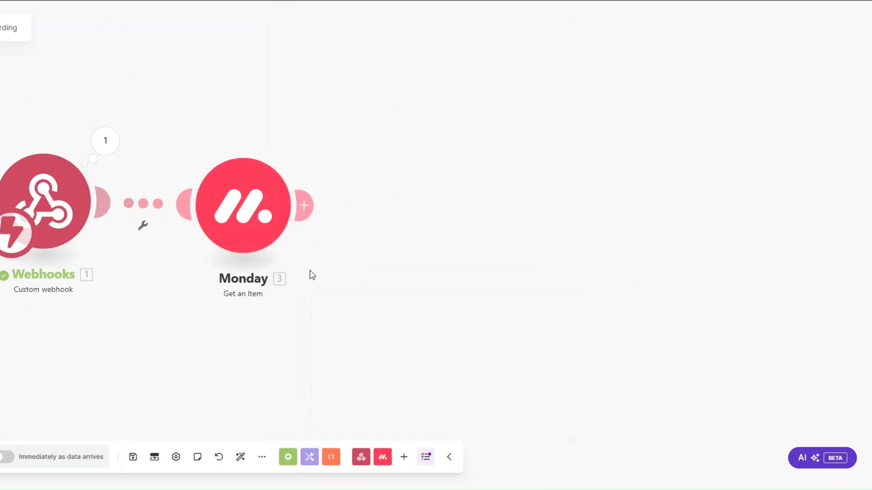
{"action": "right_click", "coordinate": [266, 250]}
{"action": "left_click", "coordinate": [293, 262]}
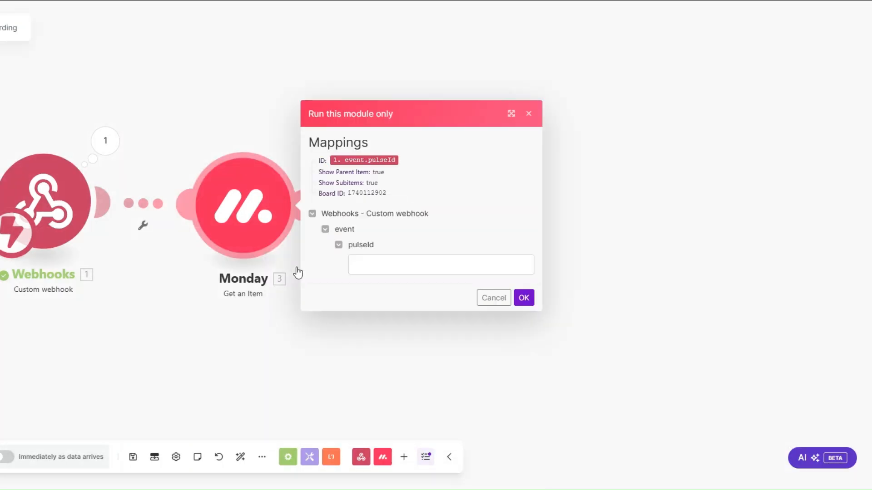
{"action": "left_click", "coordinate": [401, 267]}
{"action": "key", "text": "ctrl+v"}
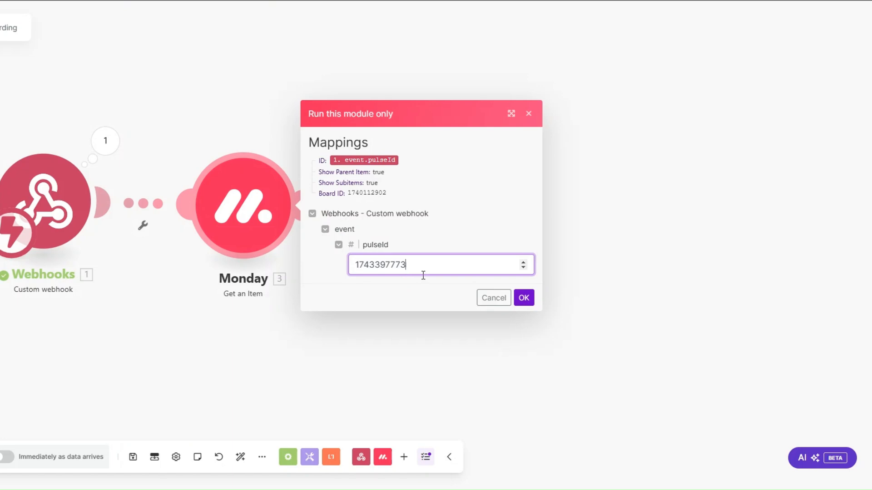
{"action": "left_click", "coordinate": [524, 300]}
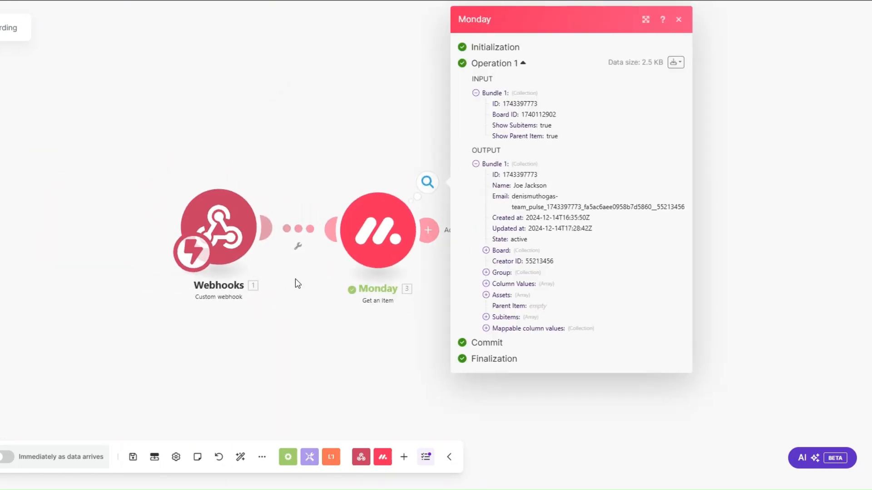
{"action": "left_click", "coordinate": [472, 329]}
{"action": "left_click", "coordinate": [482, 395]}
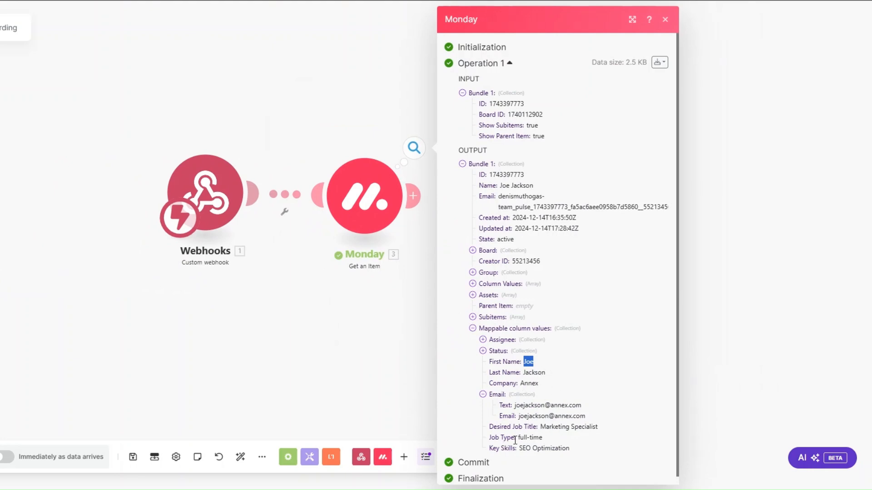
{"action": "left_click", "coordinate": [354, 303]}
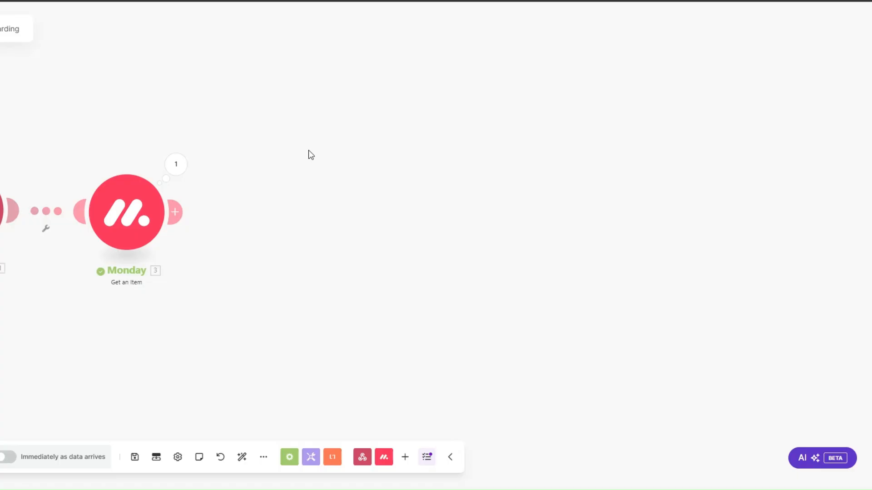
Add a Calendly Create a Scheduling Link step with Maximum Event Count 1 and event type Onboarding Call.
{"action": "left_click", "coordinate": [261, 214]}
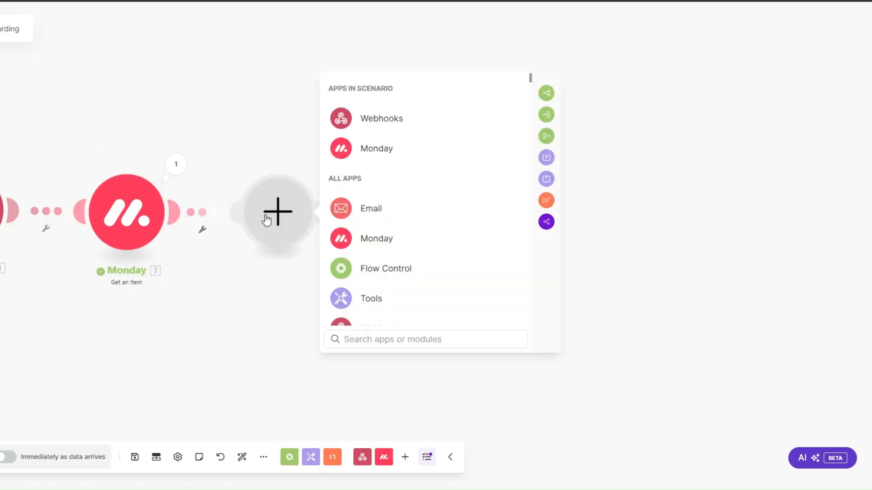
{"action": "scroll", "coordinate": [378, 232], "scroll_direction": "down", "scroll_amount": 7}
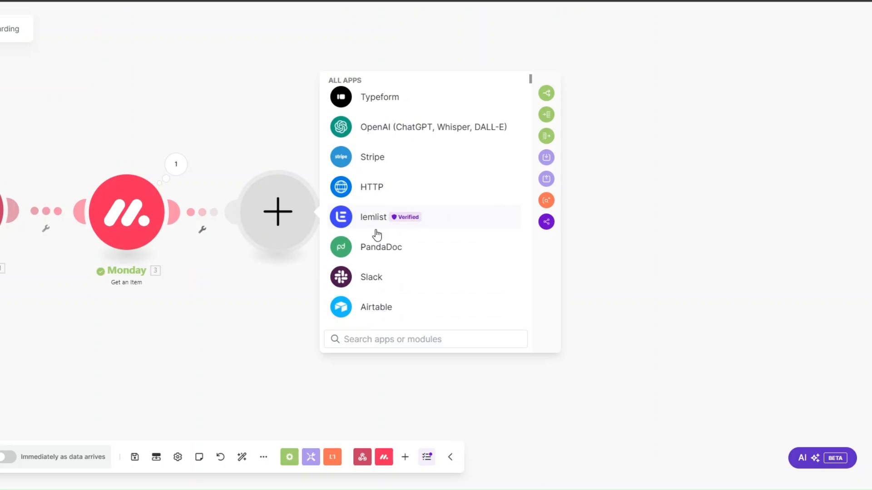
{"action": "scroll", "coordinate": [378, 234], "scroll_direction": "down", "scroll_amount": 5}
{"action": "left_click", "coordinate": [367, 184]}
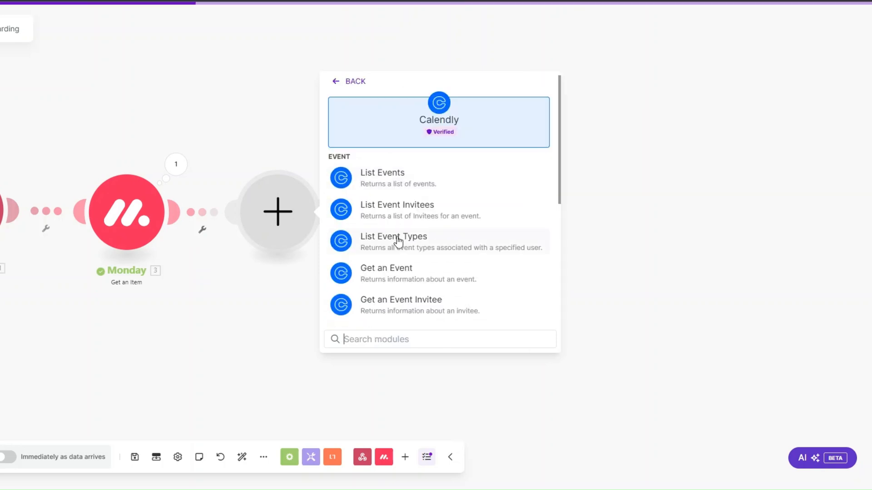
{"action": "scroll", "coordinate": [392, 270], "scroll_direction": "down", "scroll_amount": 2}
{"action": "left_click", "coordinate": [391, 281]}
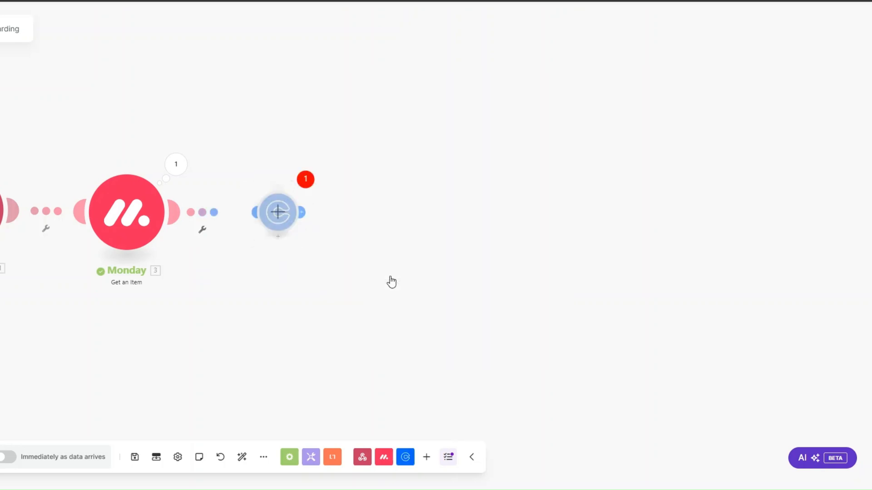
{"action": "left_click", "coordinate": [396, 225]}
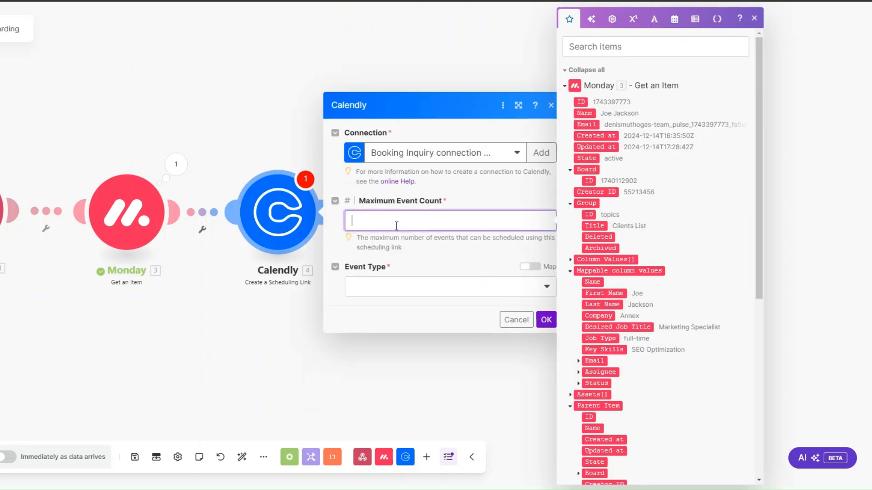
{"action": "type", "text": "1"}
{"action": "left_click", "coordinate": [382, 291]}
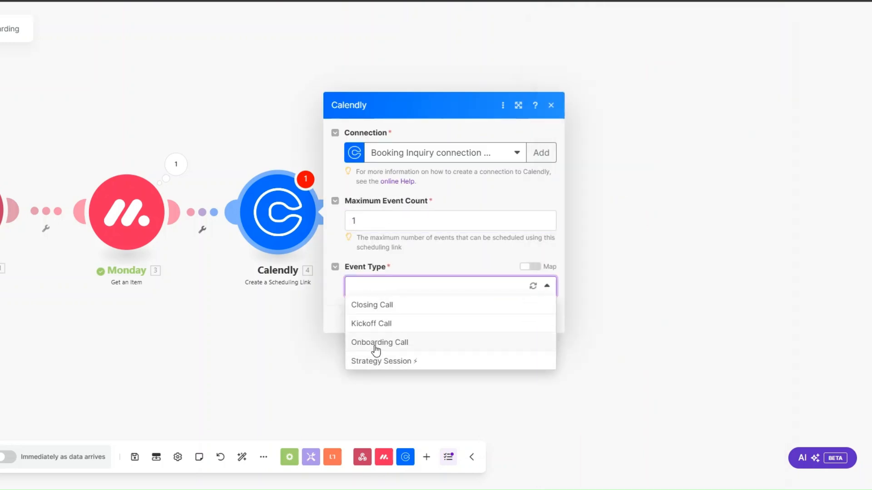
{"action": "left_click", "coordinate": [375, 343]}
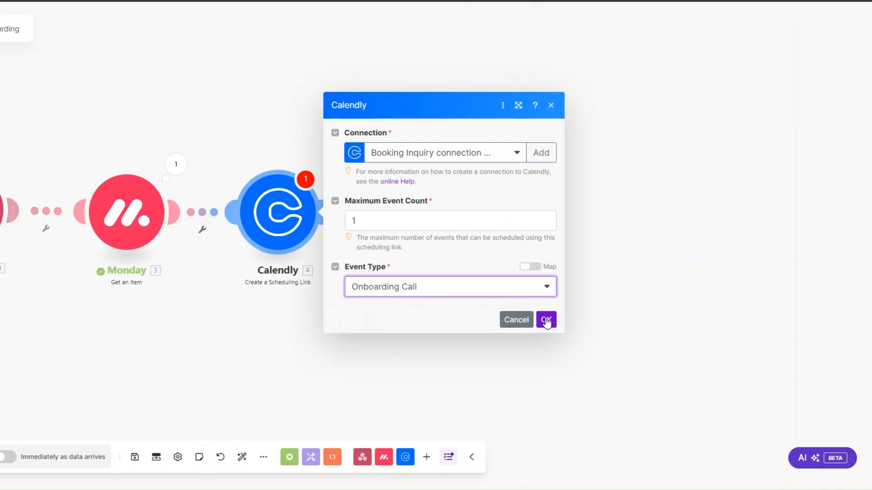
{"action": "left_click", "coordinate": [545, 319]}
Rename the Calendly step to 'Onboarding Call Link' and start adding another module after it.
{"action": "right_click", "coordinate": [273, 211]}
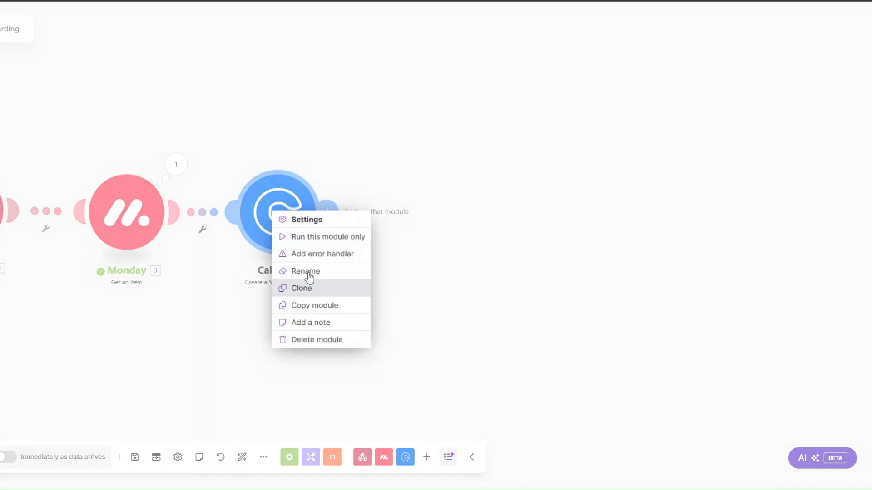
{"action": "left_click", "coordinate": [307, 272]}
{"action": "type", "text": "Onboard"}
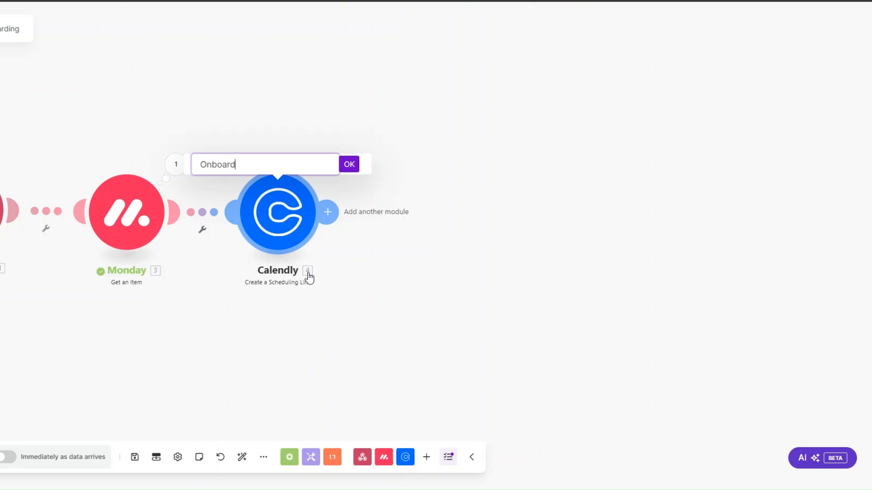
{"action": "type", "text": "ing Call Link"}
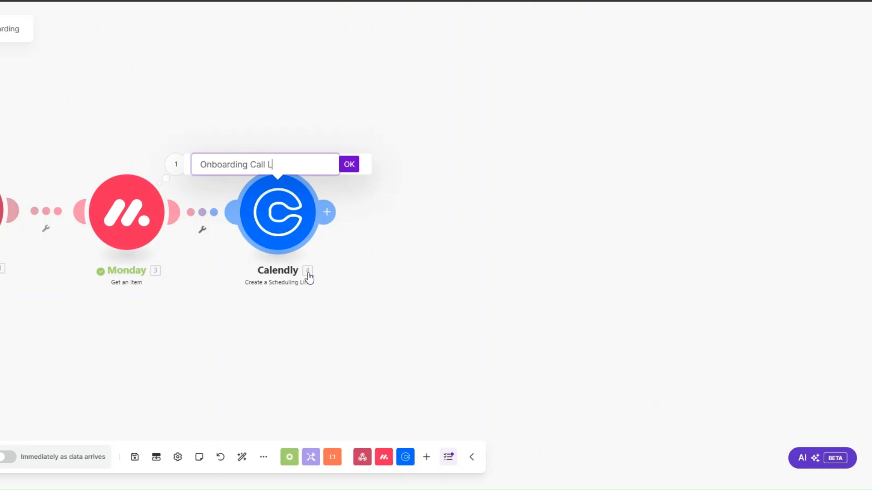
{"action": "left_click", "coordinate": [347, 170]}
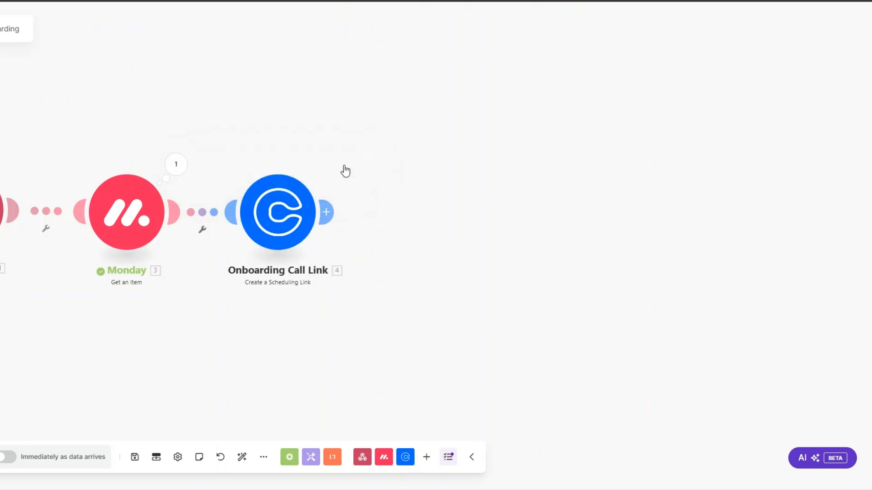
{"action": "left_click", "coordinate": [326, 212]}
{"action": "left_click", "coordinate": [417, 210]}
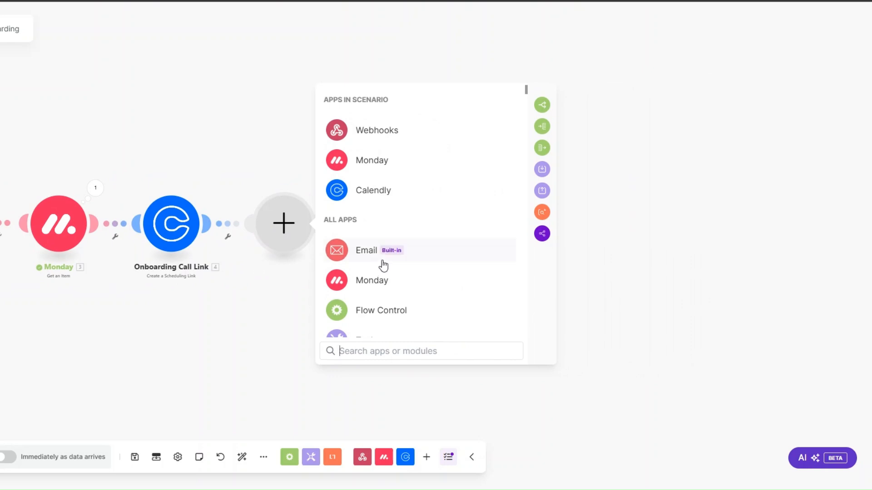
Add a Google Drive Search for Files/Folders step in the Files folder, retrieving files and folders by full-text search.
{"action": "scroll", "coordinate": [383, 266], "scroll_direction": "down", "scroll_amount": 4}
{"action": "left_click", "coordinate": [379, 285]}
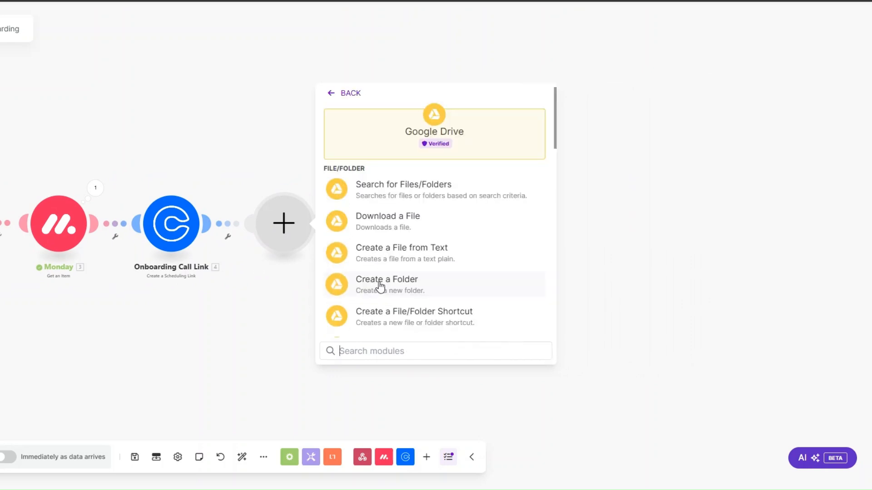
{"action": "left_click", "coordinate": [383, 196]}
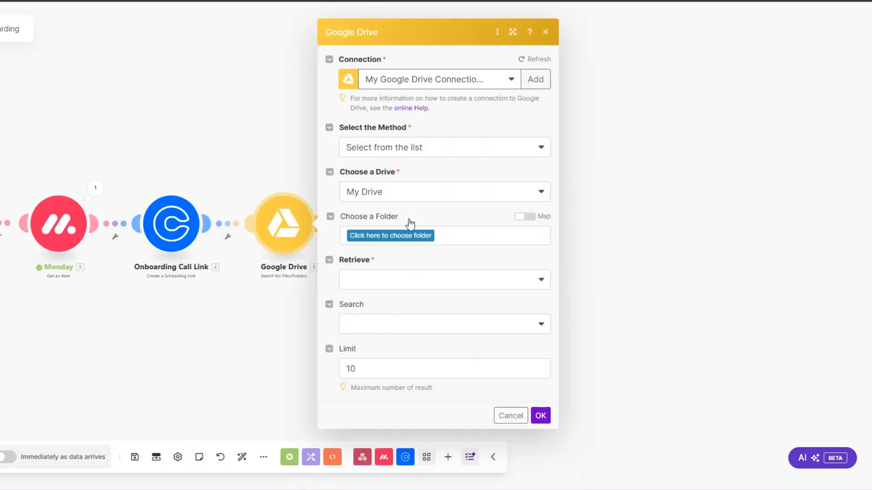
{"action": "left_click", "coordinate": [389, 234]}
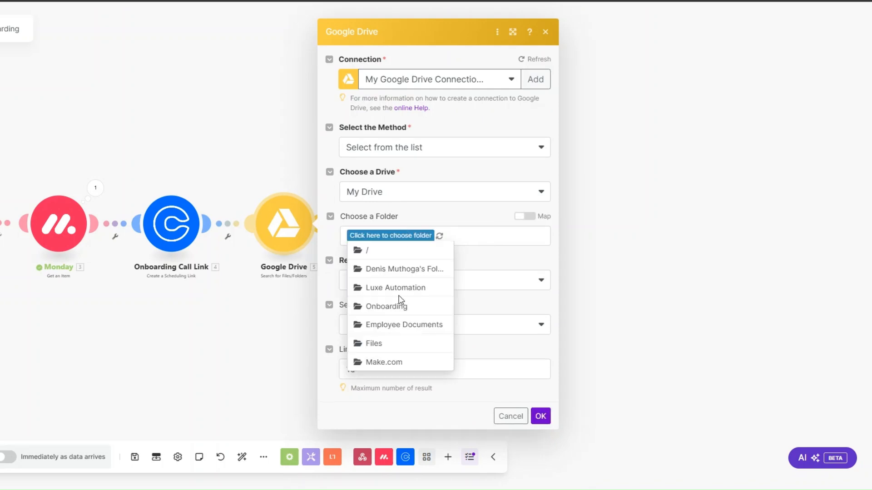
{"action": "left_click", "coordinate": [395, 343]}
{"action": "left_click", "coordinate": [373, 286]}
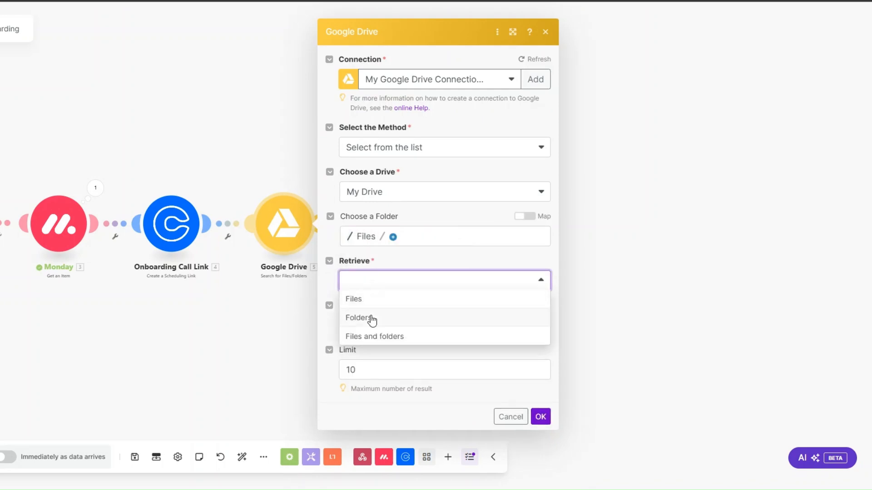
{"action": "left_click", "coordinate": [370, 336]}
{"action": "left_click", "coordinate": [385, 330]}
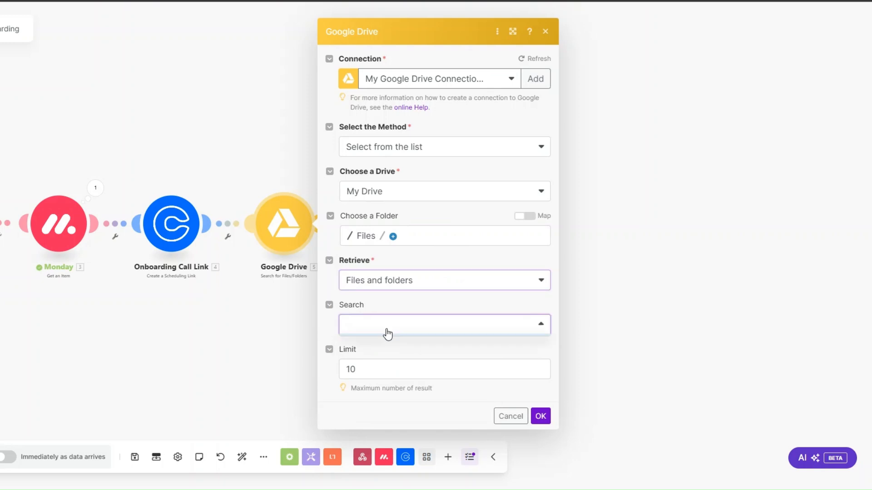
{"action": "left_click", "coordinate": [380, 375]}
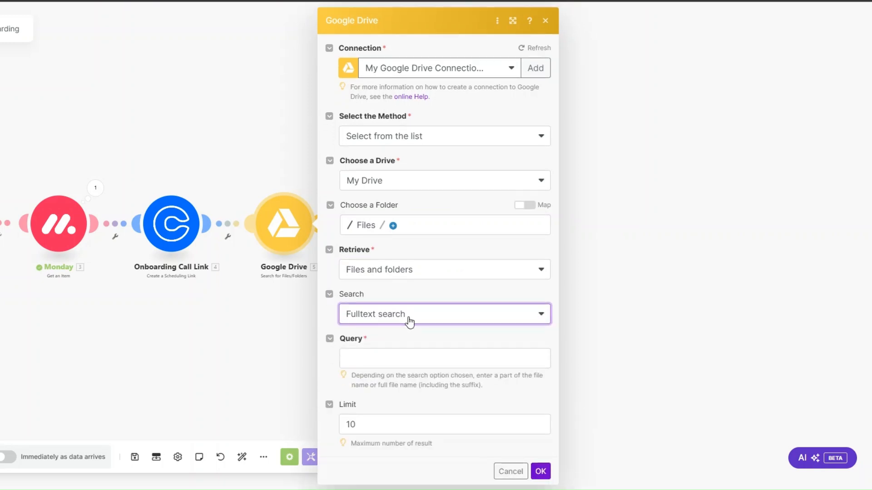
Set the search query to 'Onboarding Checklist' with limit 1 and save the step.
{"action": "left_click", "coordinate": [384, 362]}
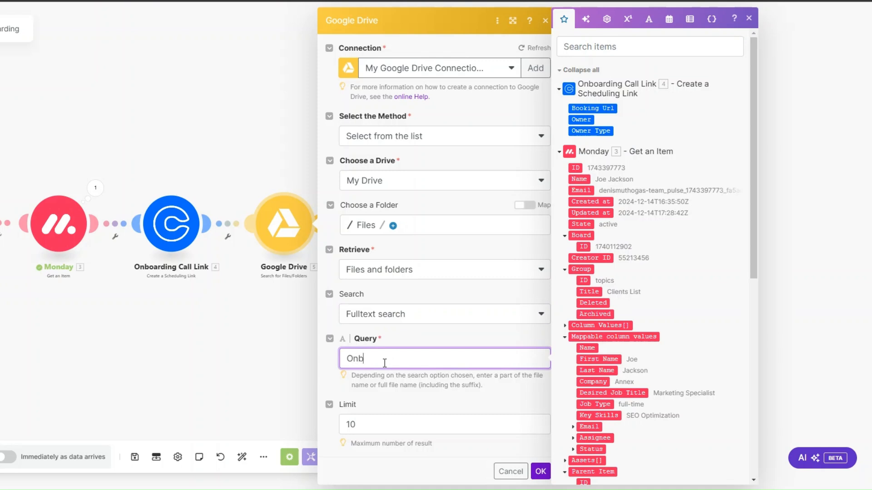
{"action": "type", "text": "Onboarding Checklist"}
{"action": "left_click", "coordinate": [389, 426]}
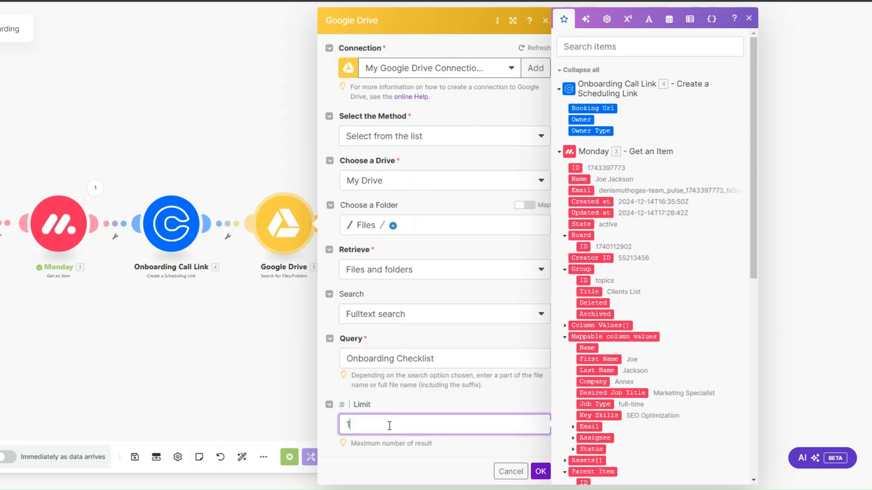
{"action": "left_click", "coordinate": [540, 471]}
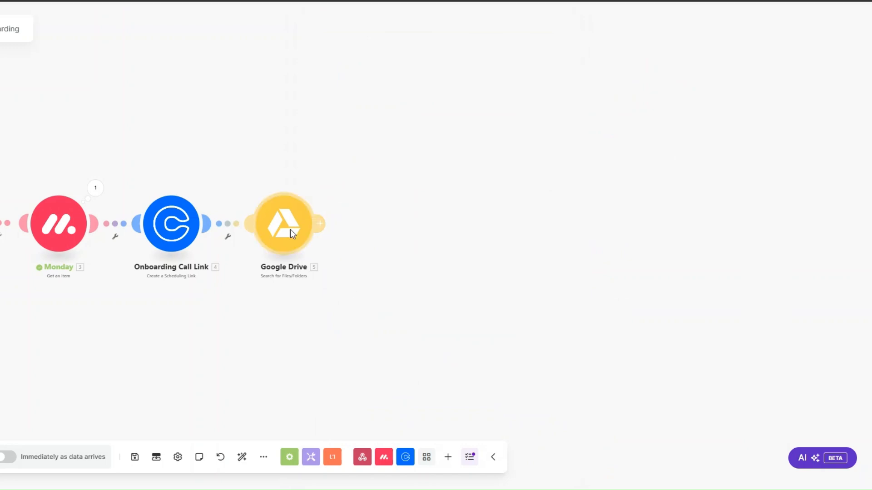
{"action": "right_click", "coordinate": [291, 230]}
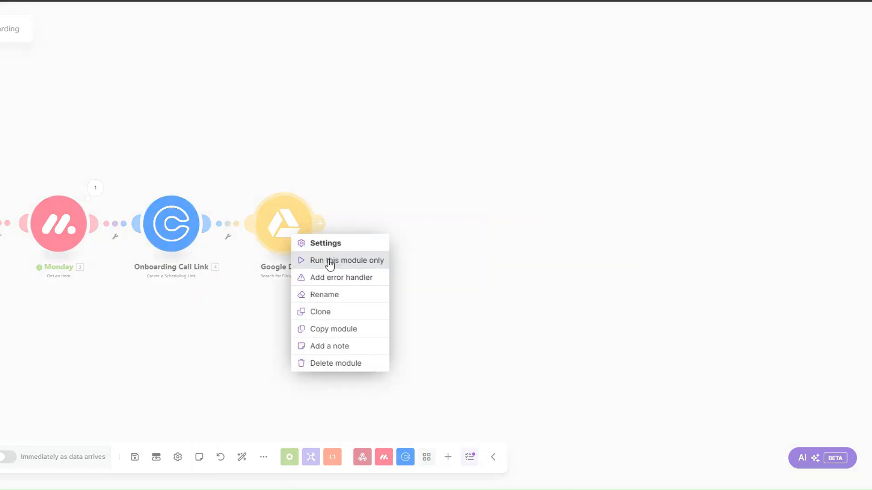
Test the Google Drive search, which returns zero results, and change its folder to Onboarding.
{"action": "left_click", "coordinate": [330, 261]}
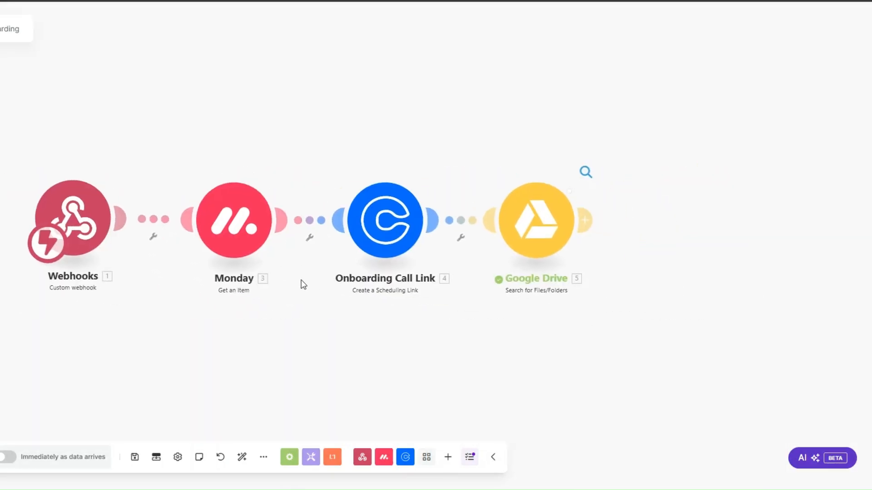
{"action": "left_click", "coordinate": [586, 171]}
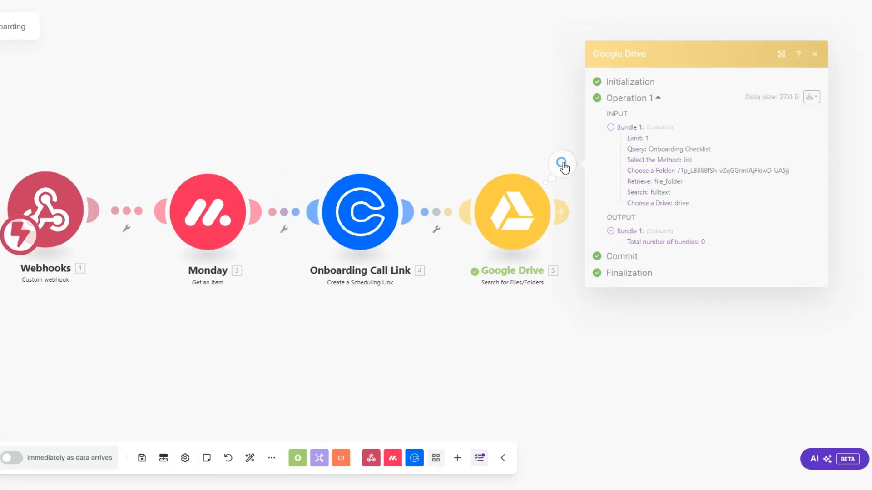
{"action": "double_click", "coordinate": [702, 242]}
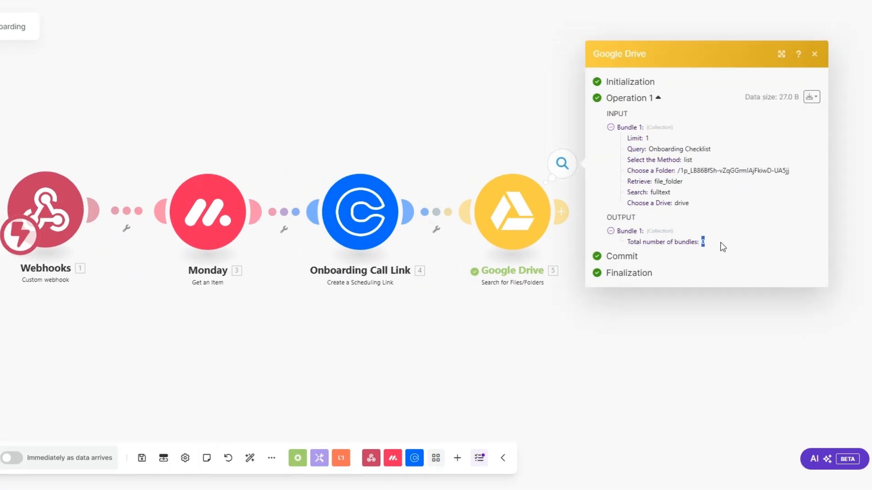
{"action": "left_click", "coordinate": [522, 213]}
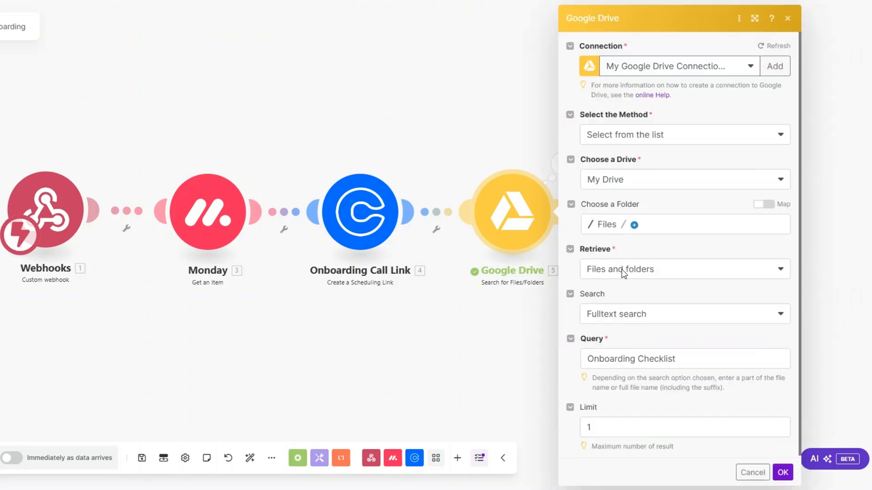
{"action": "left_click", "coordinate": [608, 226]}
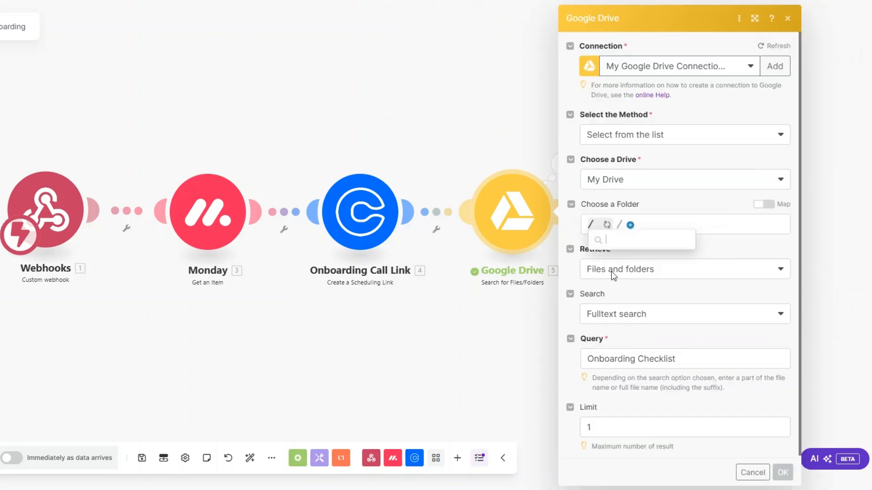
{"action": "left_click", "coordinate": [619, 315]}
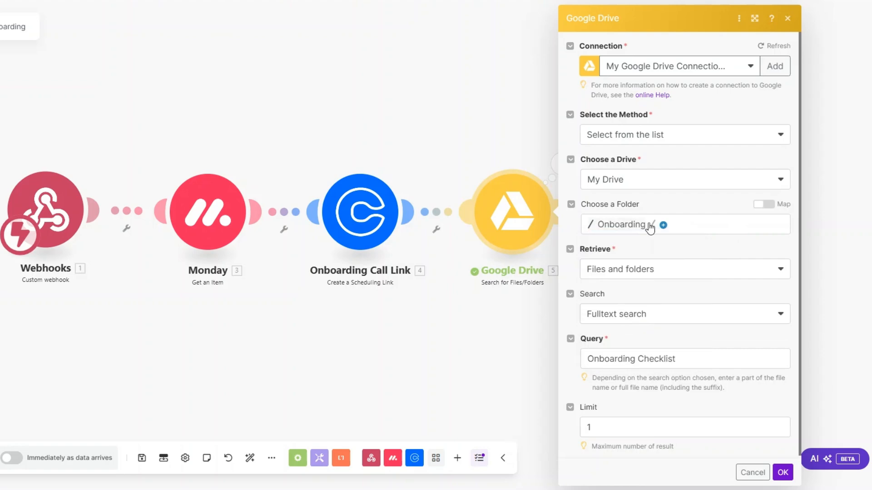
{"action": "left_click", "coordinate": [783, 472]}
Rerun the Google Drive search alone and confirm it finds the Onboarding Checklist file.
{"action": "right_click", "coordinate": [503, 211]}
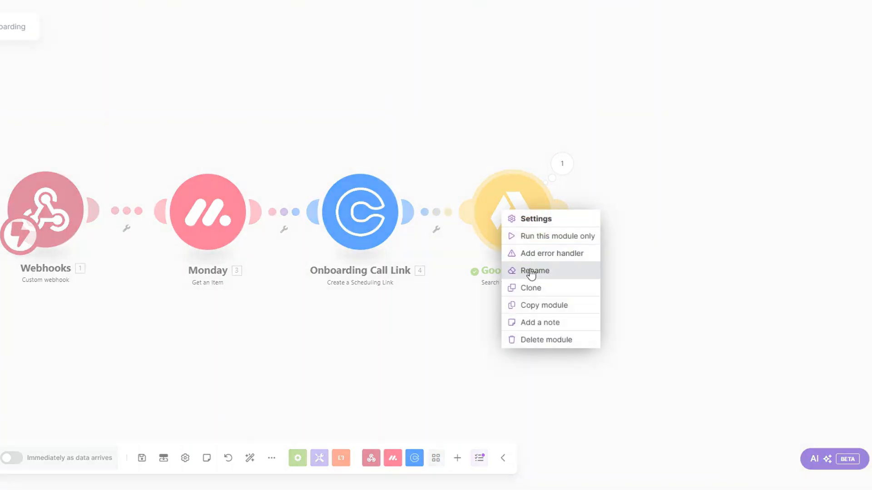
{"action": "scroll", "coordinate": [530, 254], "scroll_direction": "up", "scroll_amount": 4}
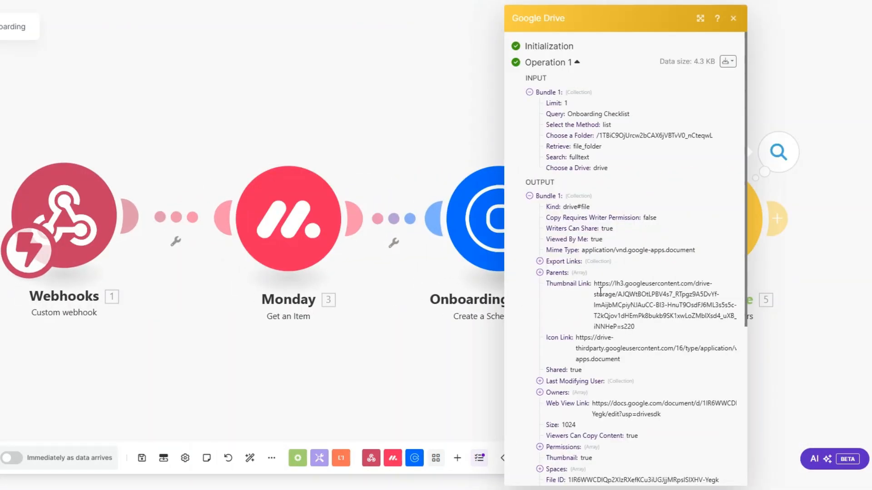
{"action": "scroll", "coordinate": [578, 283], "scroll_direction": "down", "scroll_amount": 5}
{"action": "triple_click", "coordinate": [600, 274]}
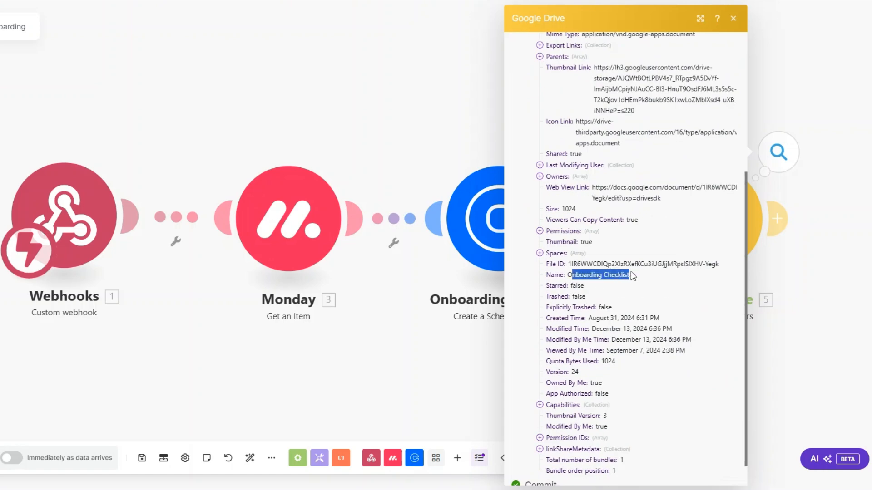
{"action": "left_click", "coordinate": [448, 374]}
{"action": "scroll", "coordinate": [442, 353], "scroll_direction": "down", "scroll_amount": 3}
{"action": "left_click_drag", "start_coordinate": [380, 331], "coordinate": [263, 308]}
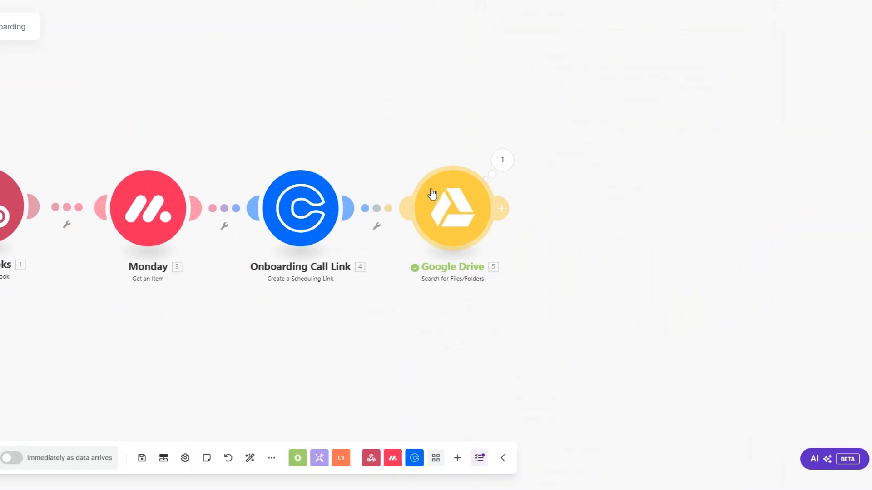
Rename the Google Drive search module to 'Onboarding Checklist' and start adding a module after it.
{"action": "left_click", "coordinate": [488, 272]}
{"action": "type", "text": "Onboar"}
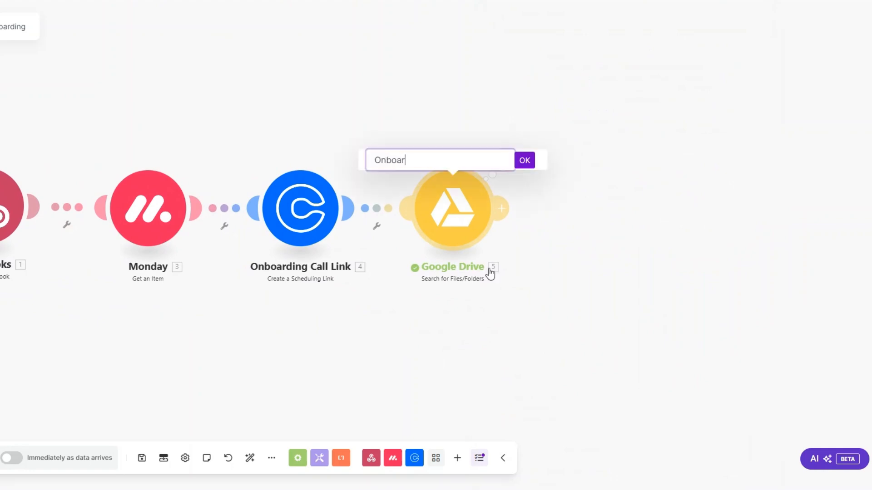
{"action": "type", "text": "ding Checklist"}
{"action": "left_click", "coordinate": [525, 161]}
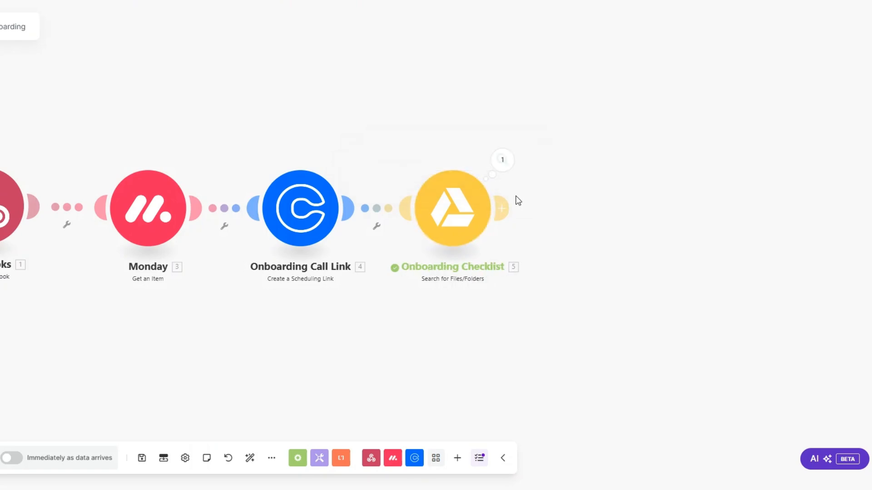
{"action": "left_click", "coordinate": [531, 209]}
Add a Google Drive Get a Share Link step using the found File ID, role Reader, type Anyone.
{"action": "left_click", "coordinate": [671, 202]}
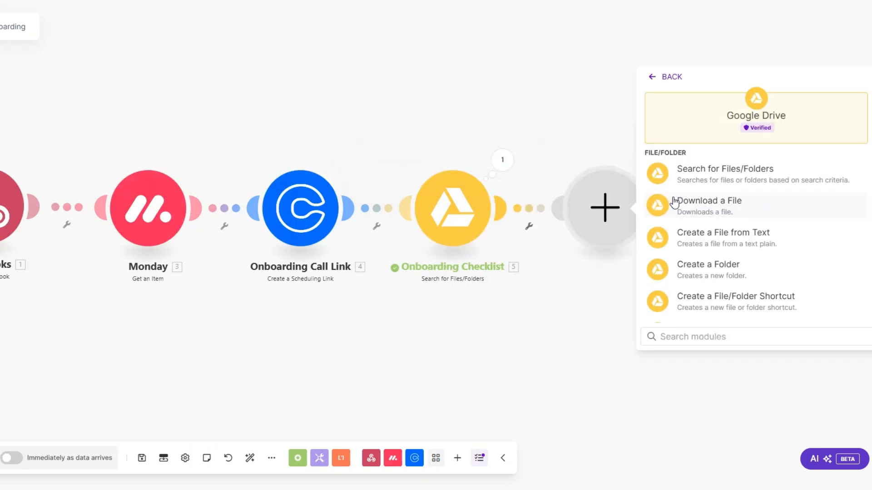
{"action": "scroll", "coordinate": [681, 217], "scroll_direction": "down", "scroll_amount": 3}
{"action": "scroll", "coordinate": [680, 218], "scroll_direction": "down", "scroll_amount": 6}
{"action": "left_click", "coordinate": [708, 272]}
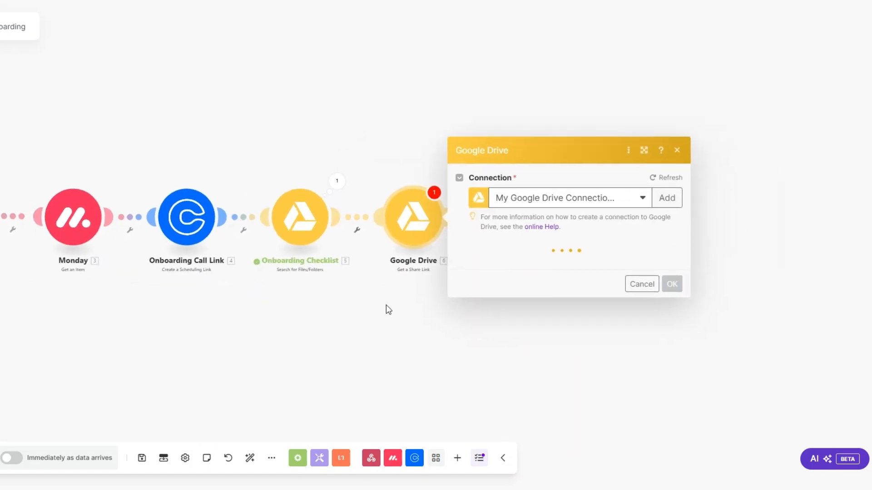
{"action": "left_click", "coordinate": [506, 224]}
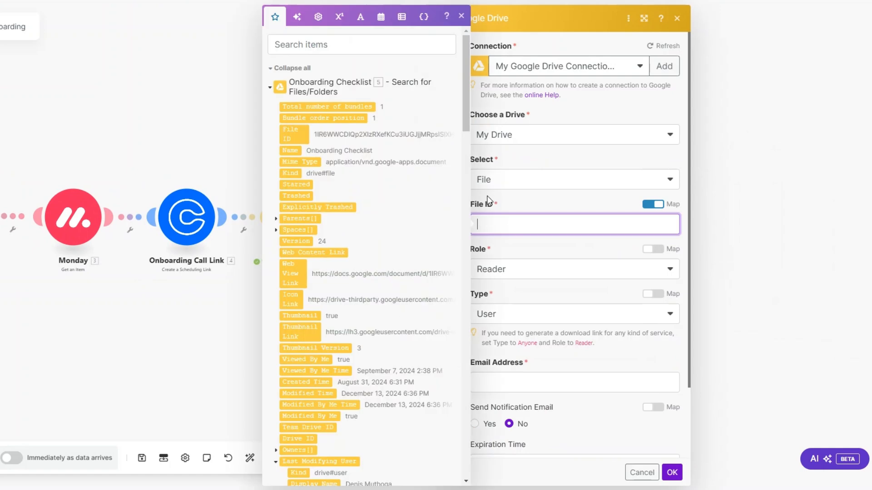
{"action": "left_click", "coordinate": [295, 132]}
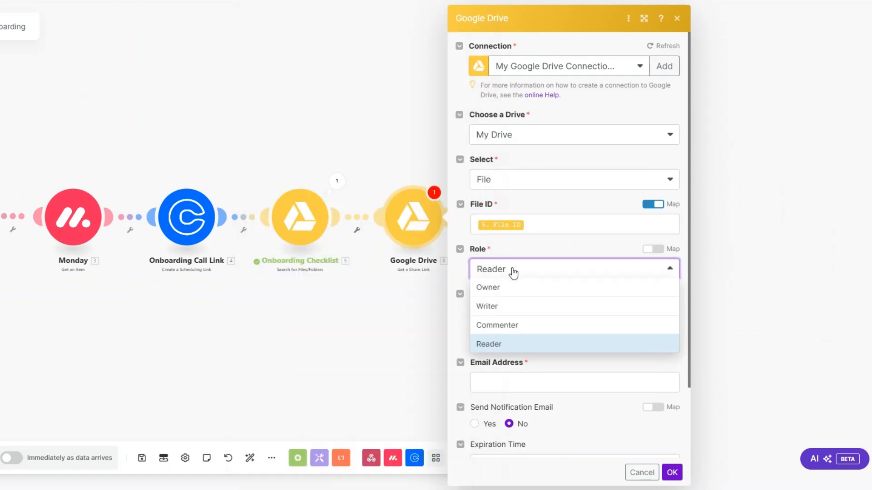
{"action": "left_click", "coordinate": [530, 347]}
{"action": "left_click", "coordinate": [644, 314]}
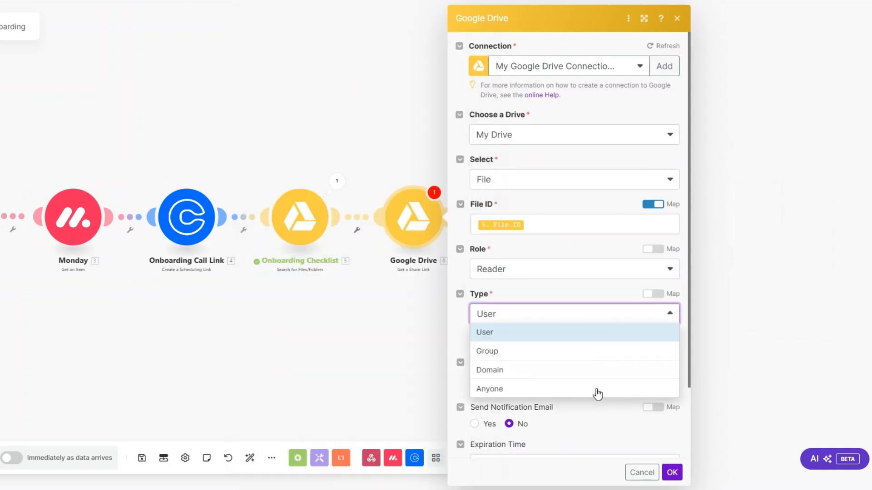
{"action": "left_click", "coordinate": [567, 388]}
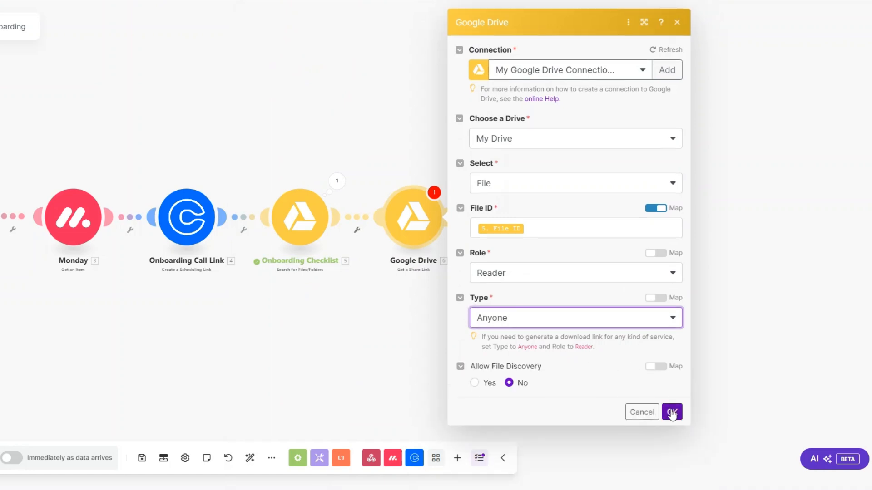
{"action": "left_click", "coordinate": [672, 412]}
Rename the share link module to 'Onboarding Checklist Link'.
{"action": "right_click", "coordinate": [411, 222]}
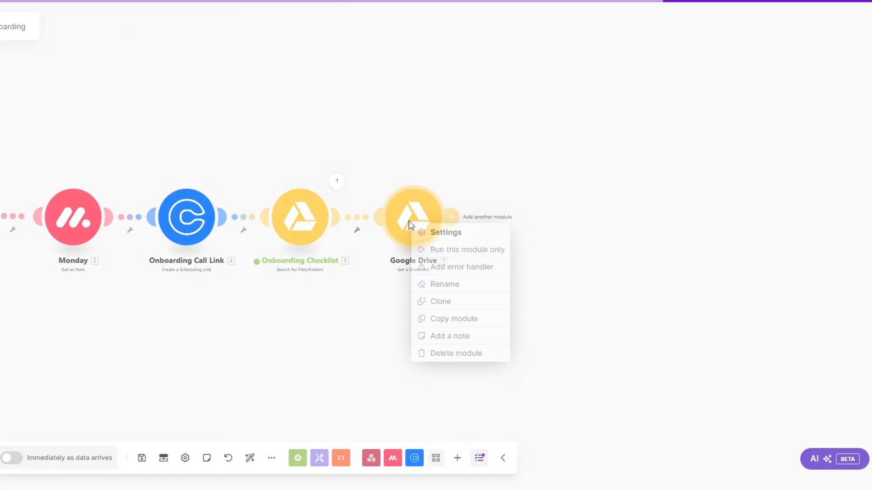
{"action": "left_click", "coordinate": [444, 284]}
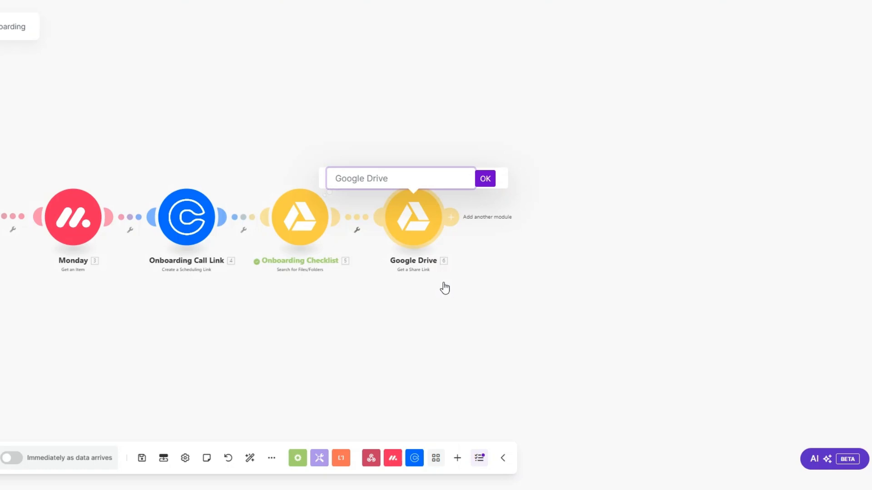
{"action": "type", "text": "Onboarding Check"}
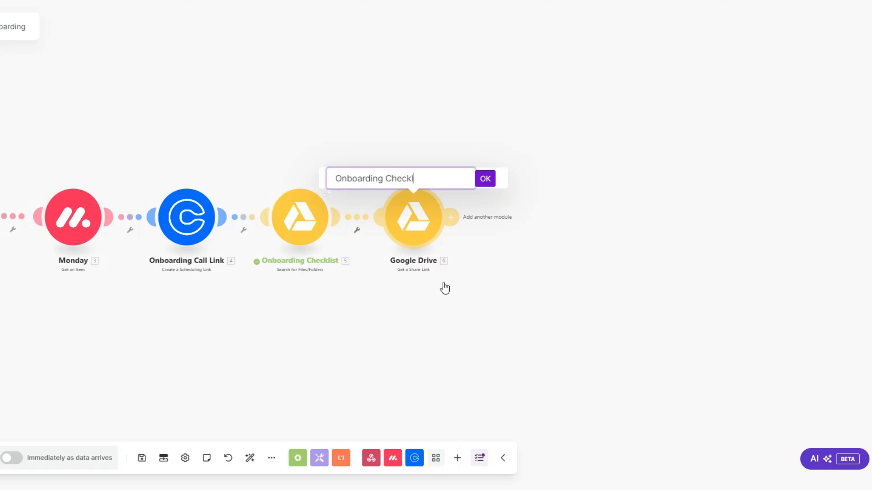
{"action": "type", "text": "list Link"}
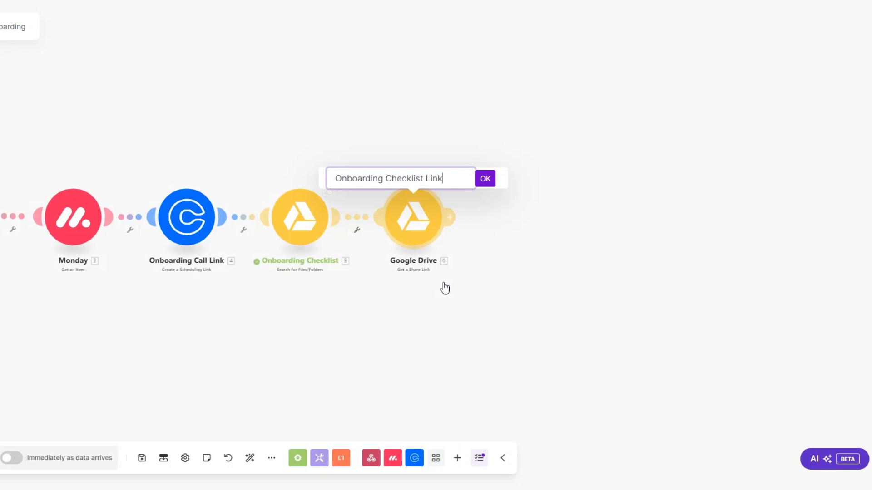
{"action": "left_click", "coordinate": [486, 179]}
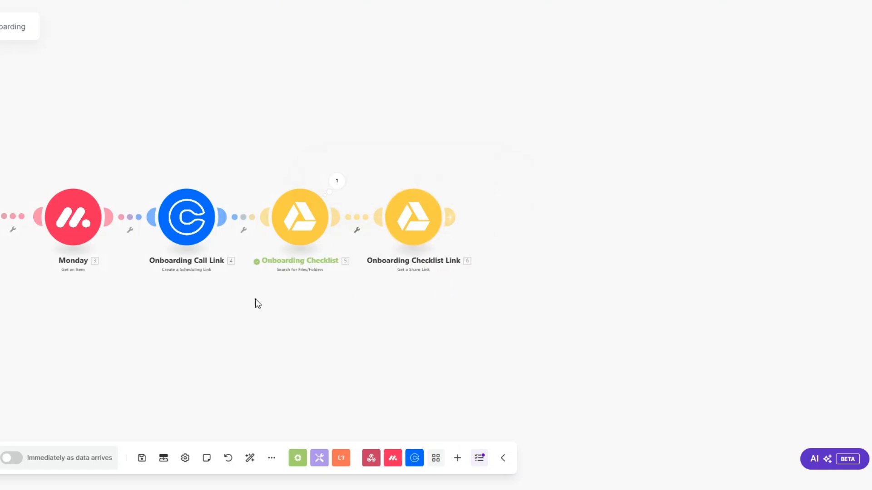
Add a Slack Create a Channel step whose Name is mapped from Monday's First Name.
{"action": "left_click", "coordinate": [449, 217]}
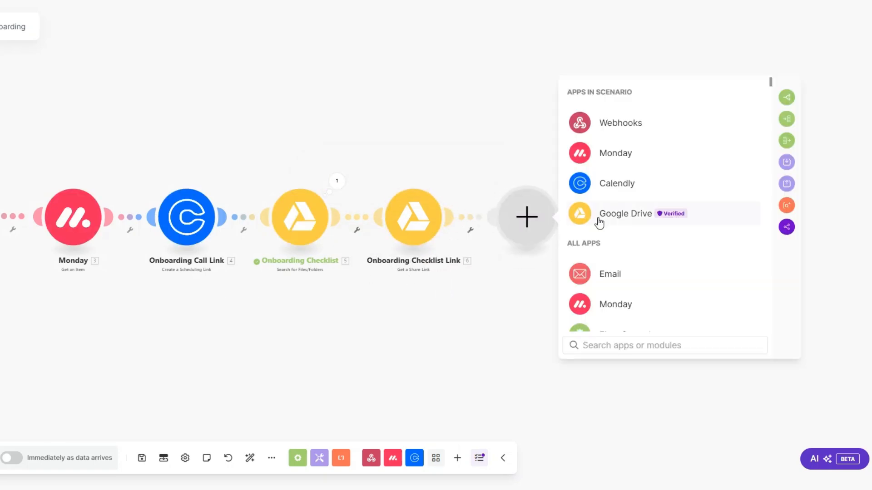
{"action": "type", "text": "s"}
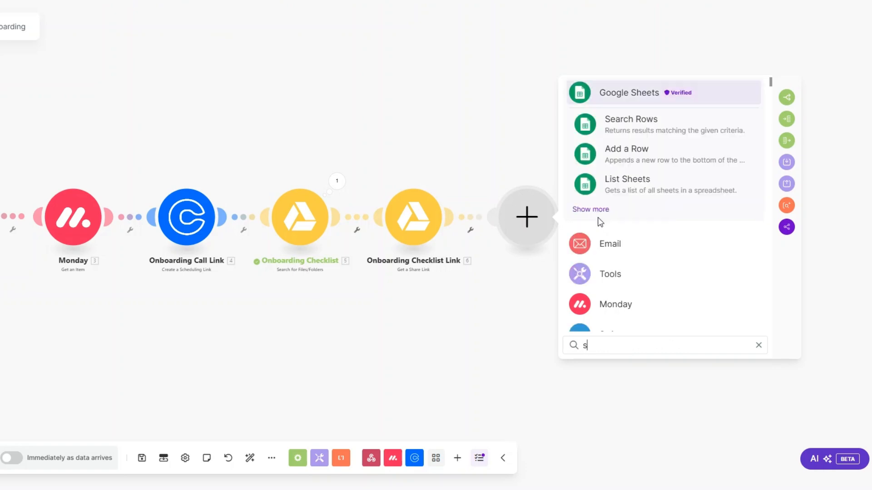
{"action": "type", "text": "lack"}
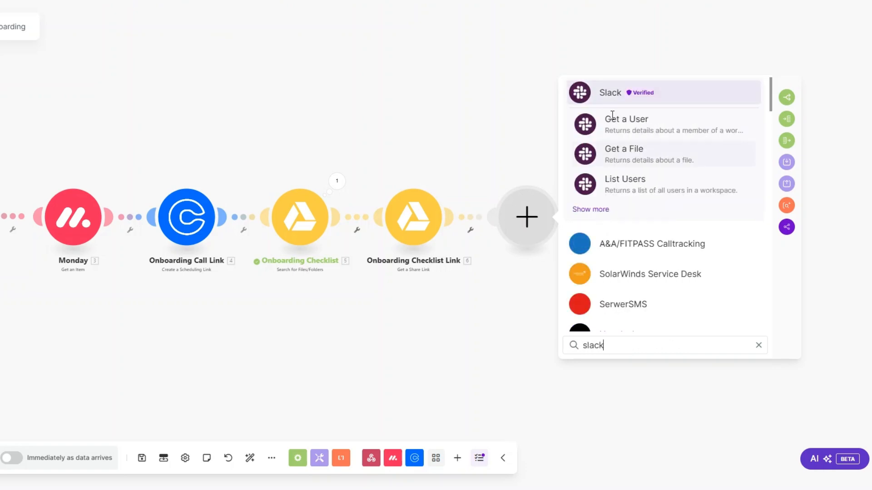
{"action": "left_click", "coordinate": [613, 97]}
{"action": "scroll", "coordinate": [624, 226], "scroll_direction": "down", "scroll_amount": 10}
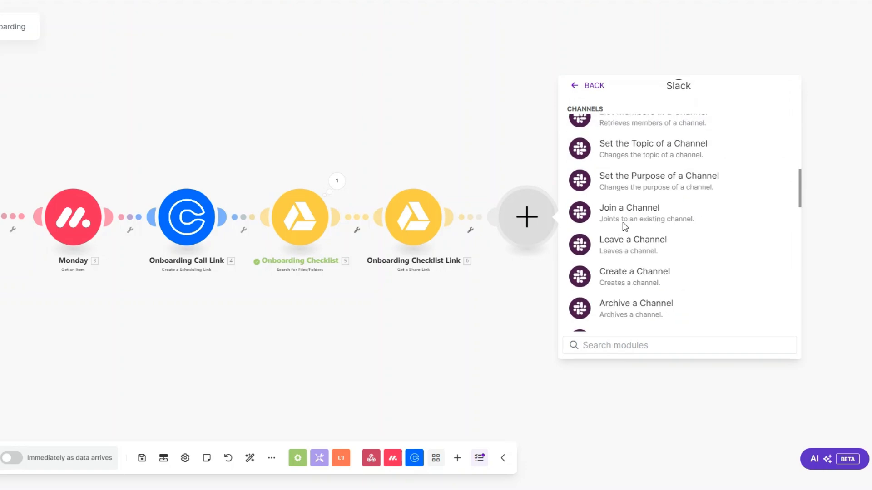
{"action": "left_click", "coordinate": [623, 277]}
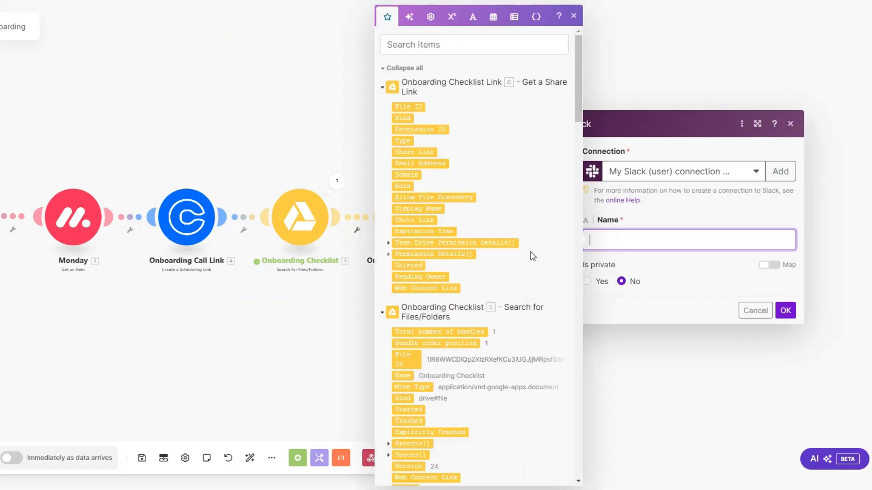
{"action": "scroll", "coordinate": [533, 257], "scroll_direction": "down", "scroll_amount": 20}
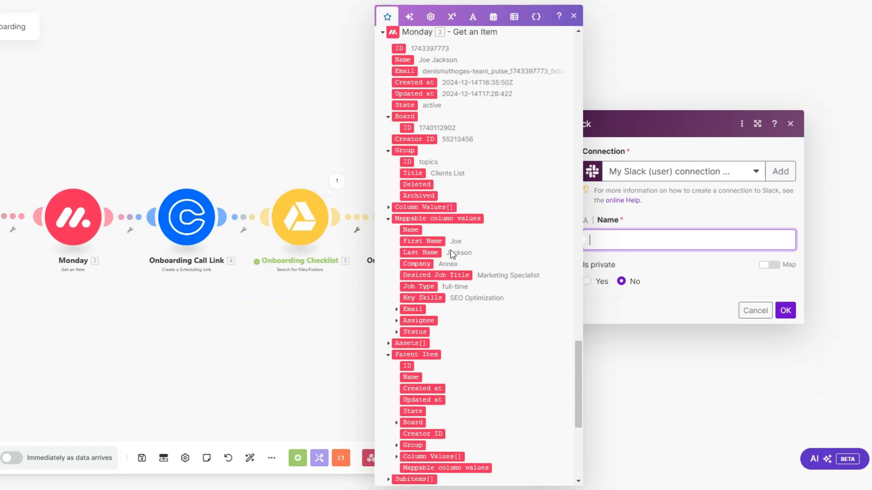
{"action": "left_click", "coordinate": [423, 241]}
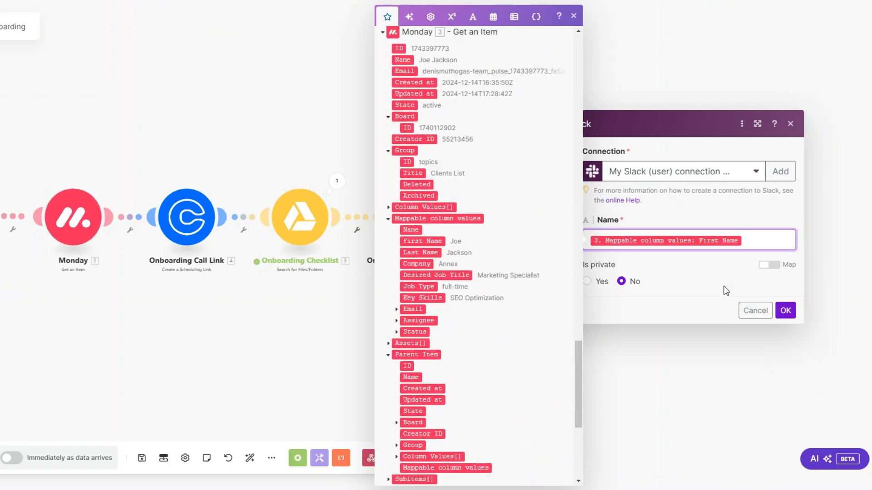
{"action": "left_click", "coordinate": [786, 311]}
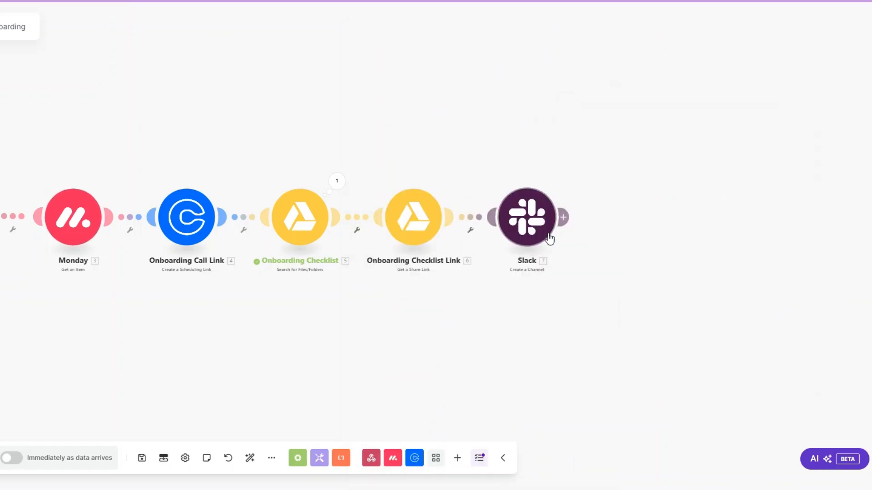
Add an Email Send an Email module after the Slack step.
{"action": "left_click", "coordinate": [563, 217]}
{"action": "left_click", "coordinate": [174, 162]}
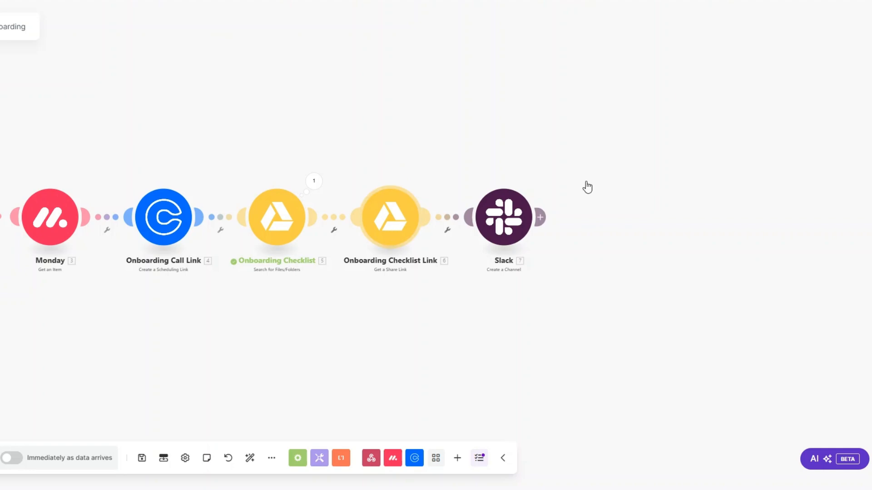
{"action": "left_click", "coordinate": [541, 218]}
{"action": "left_click", "coordinate": [583, 221]}
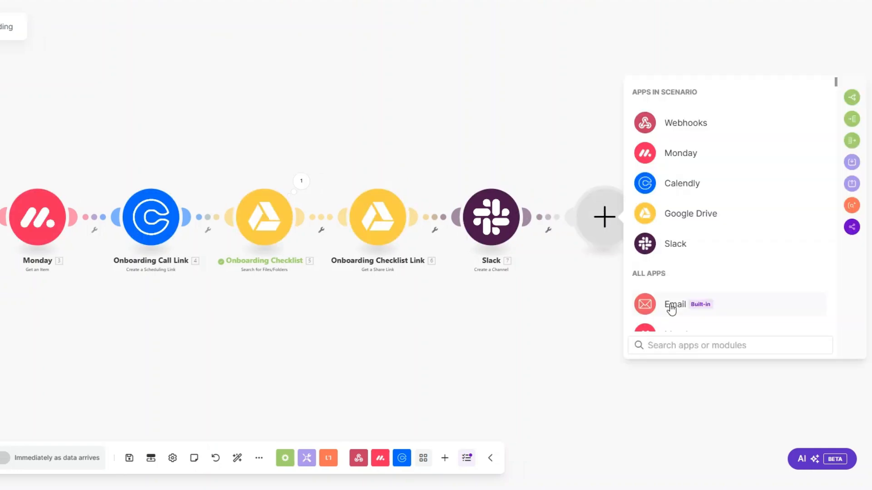
{"action": "left_click", "coordinate": [669, 305]}
{"action": "scroll", "coordinate": [679, 232], "scroll_direction": "down", "scroll_amount": 3}
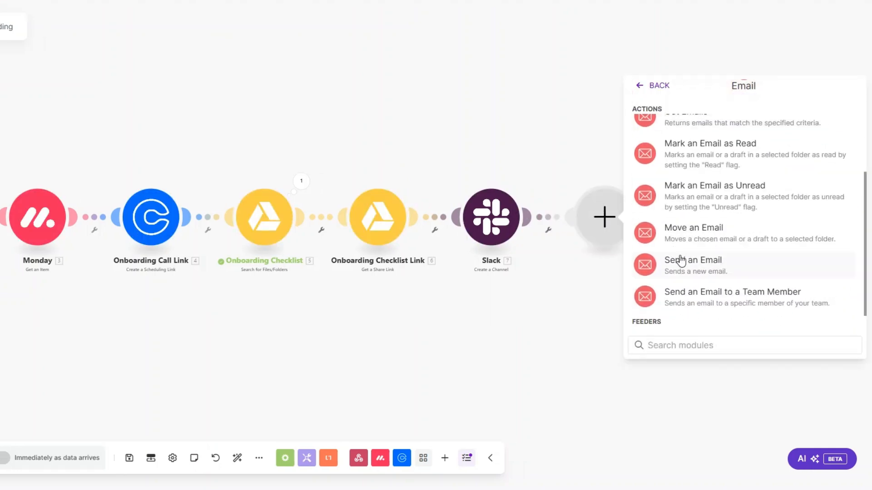
{"action": "left_click", "coordinate": [643, 268]}
Start renaming the Email module to 'Onboarding Email'.
{"action": "right_click", "coordinate": [605, 230]}
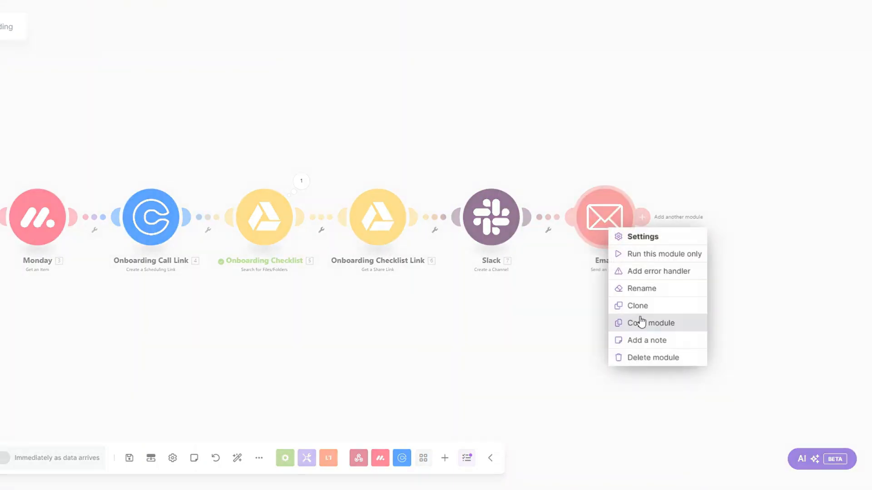
{"action": "left_click", "coordinate": [639, 289]}
{"action": "type", "text": "On"}
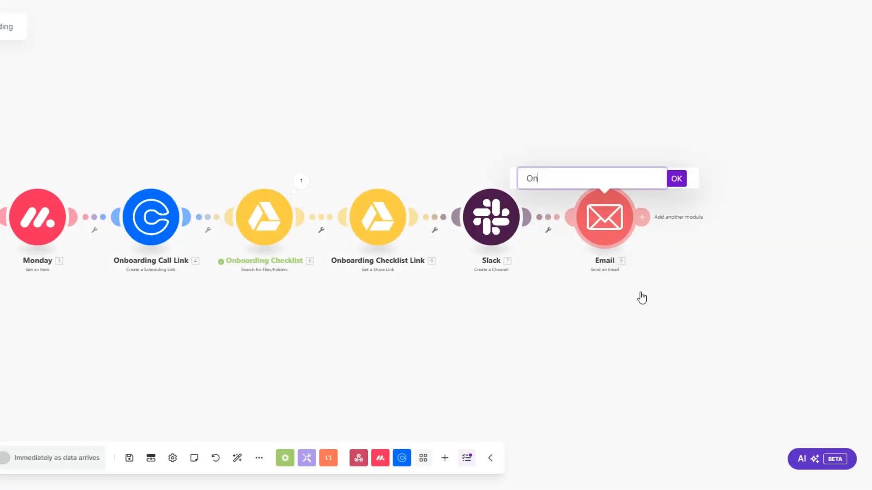
{"action": "type", "text": "bvoarding Email"}
Confirm the Onboarding Email module name and review its email fields, including the client's Email value.
{"action": "left_click", "coordinate": [676, 179]}
{"action": "left_click", "coordinate": [605, 219]}
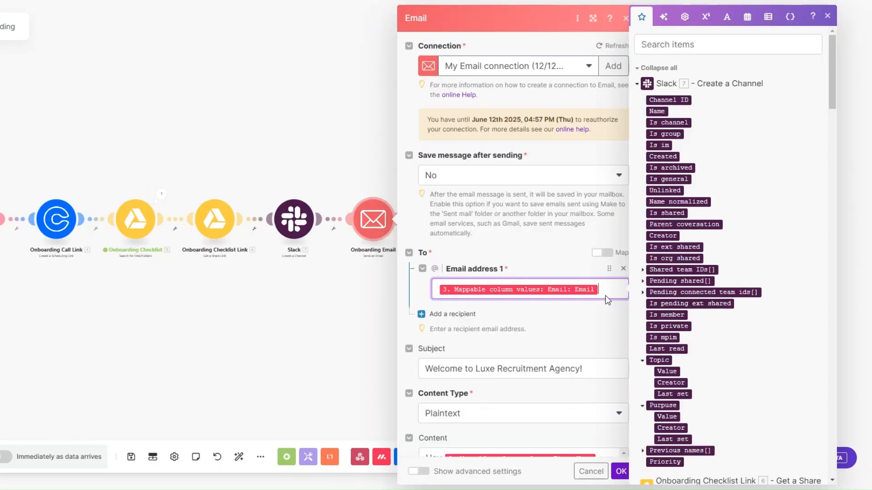
{"action": "scroll", "coordinate": [527, 225], "scroll_direction": "down", "scroll_amount": 2}
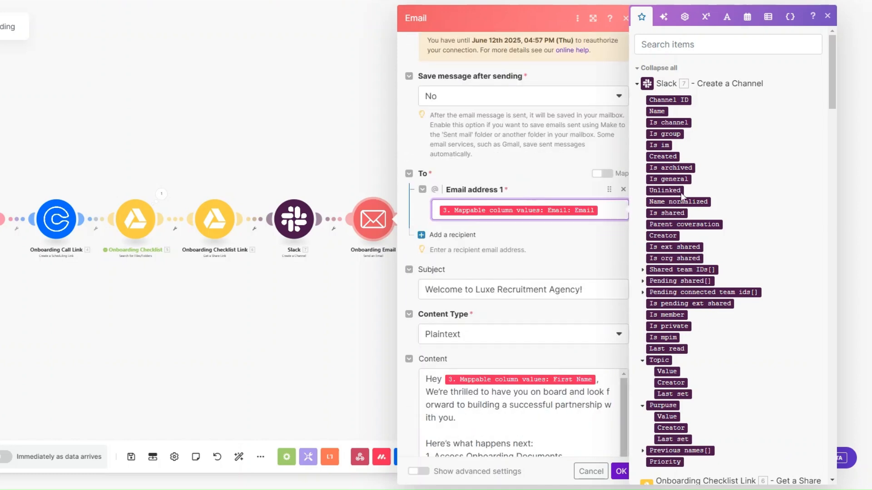
{"action": "scroll", "coordinate": [680, 192], "scroll_direction": "down", "scroll_amount": 15}
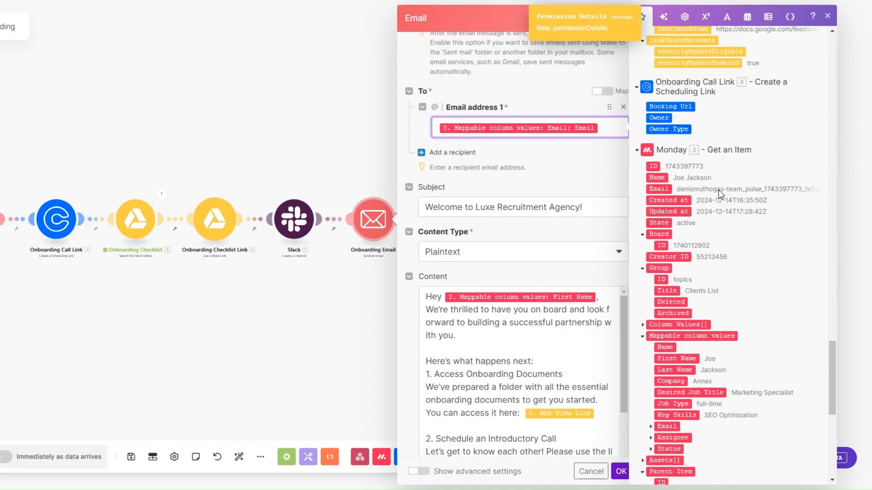
{"action": "scroll", "coordinate": [718, 190], "scroll_direction": "down", "scroll_amount": 5}
{"action": "left_click", "coordinate": [650, 223]}
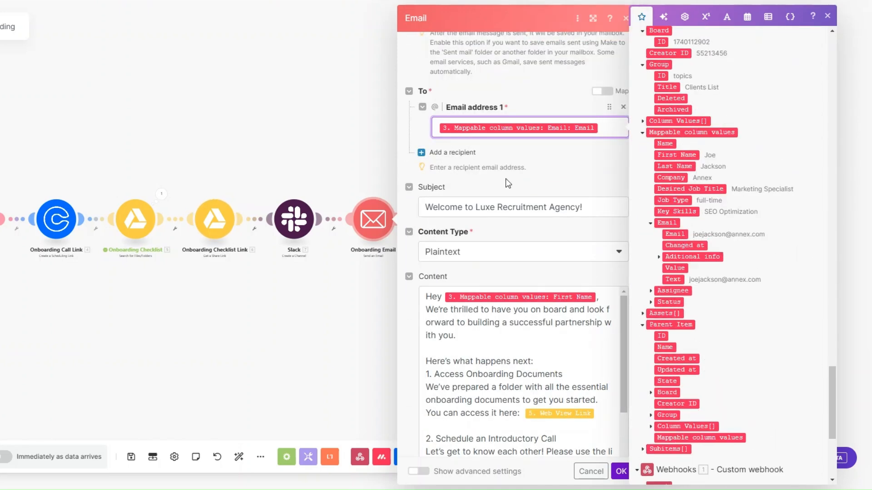
{"action": "scroll", "coordinate": [543, 166], "scroll_direction": "down", "scroll_amount": 3}
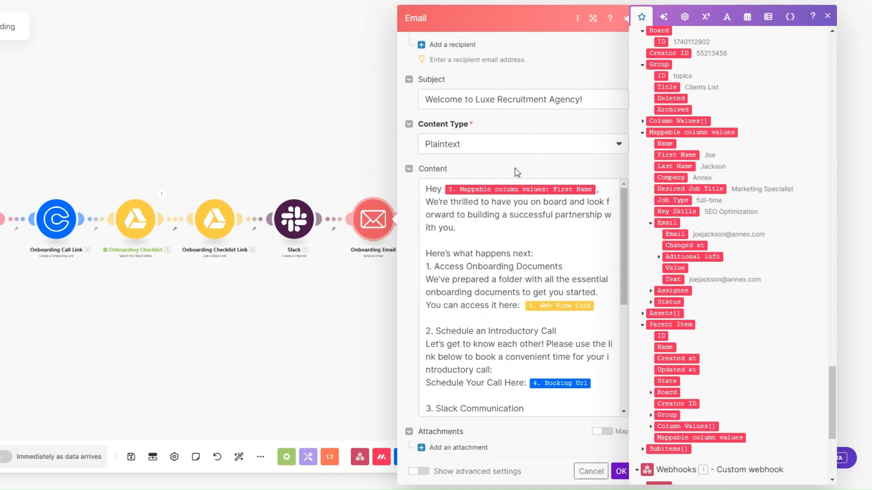
Replace Web View Link with the checklist's 6. Share Link in the email Content and save the module.
{"action": "left_click", "coordinate": [613, 289]}
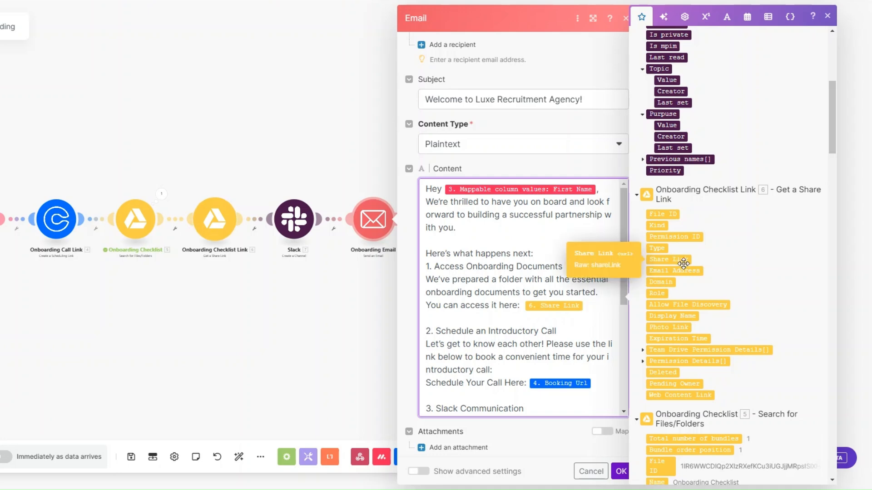
{"action": "scroll", "coordinate": [560, 301], "scroll_direction": "down", "scroll_amount": 2}
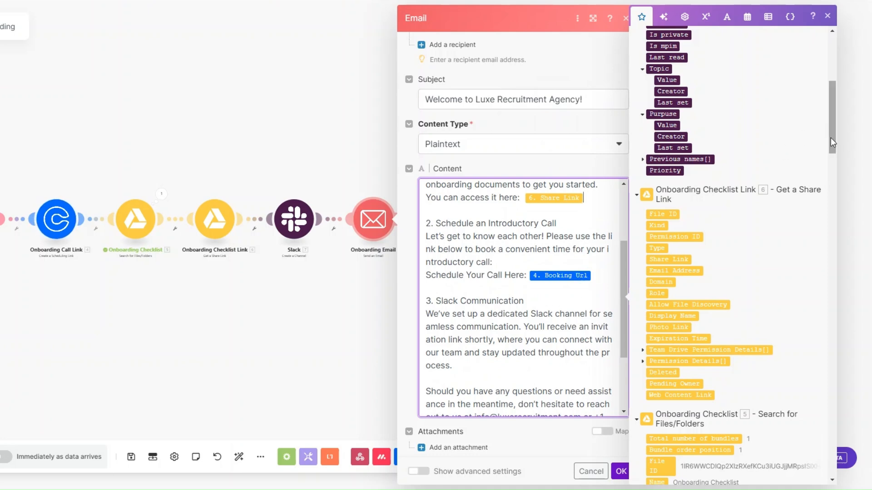
{"action": "scroll", "coordinate": [833, 159], "scroll_direction": "down", "scroll_amount": 2}
{"action": "scroll", "coordinate": [835, 180], "scroll_direction": "down", "scroll_amount": 15}
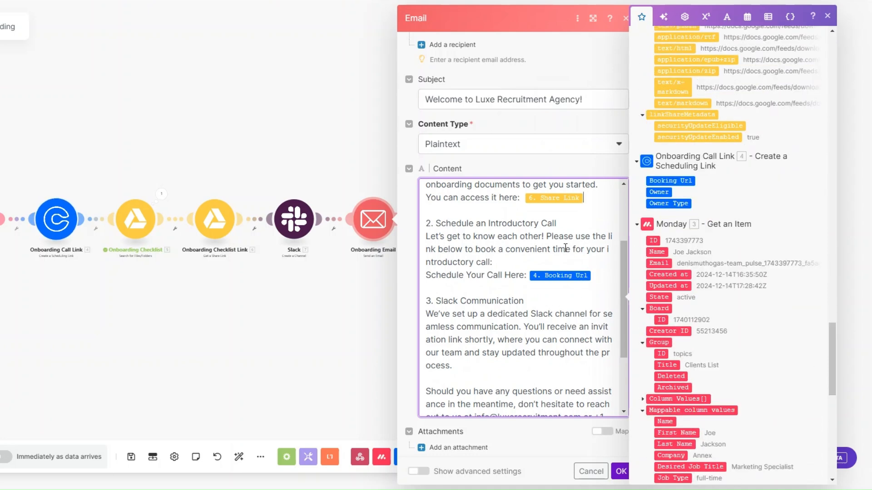
{"action": "scroll", "coordinate": [569, 271], "scroll_direction": "down", "scroll_amount": 2}
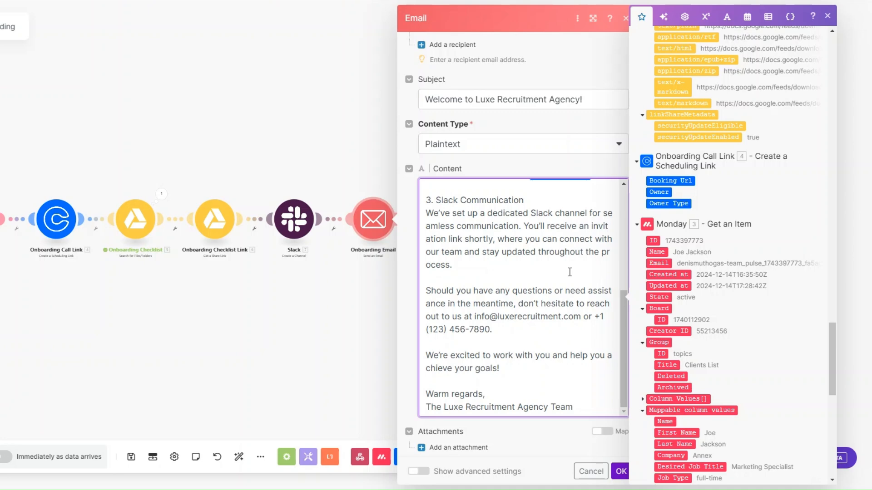
{"action": "scroll", "coordinate": [569, 272], "scroll_direction": "down", "scroll_amount": 1}
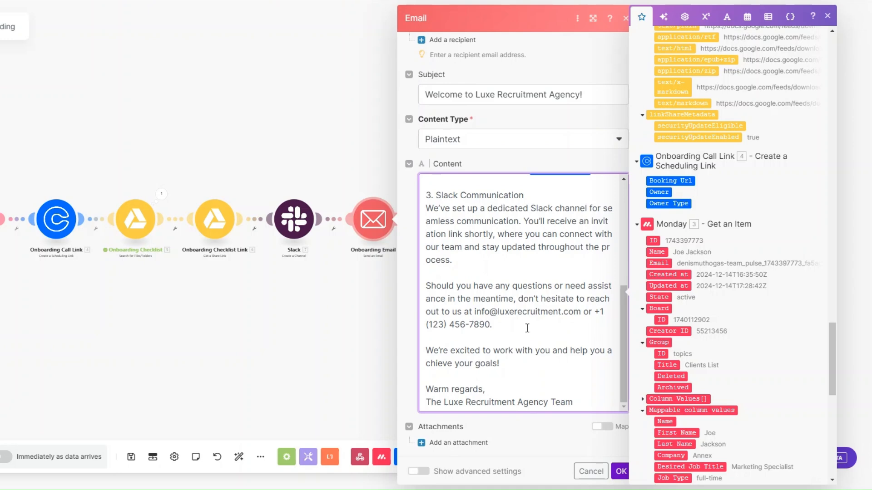
{"action": "left_click", "coordinate": [619, 471]}
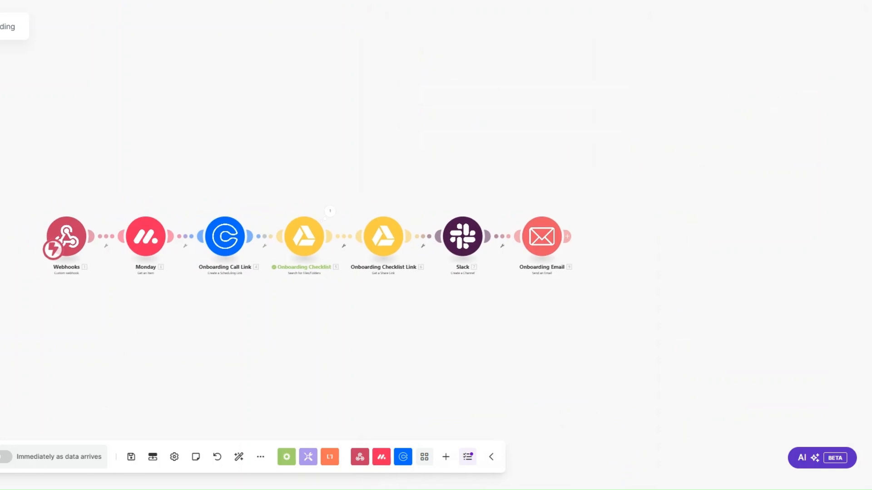
{"action": "scroll", "coordinate": [141, 326], "scroll_direction": "up", "scroll_amount": 3}
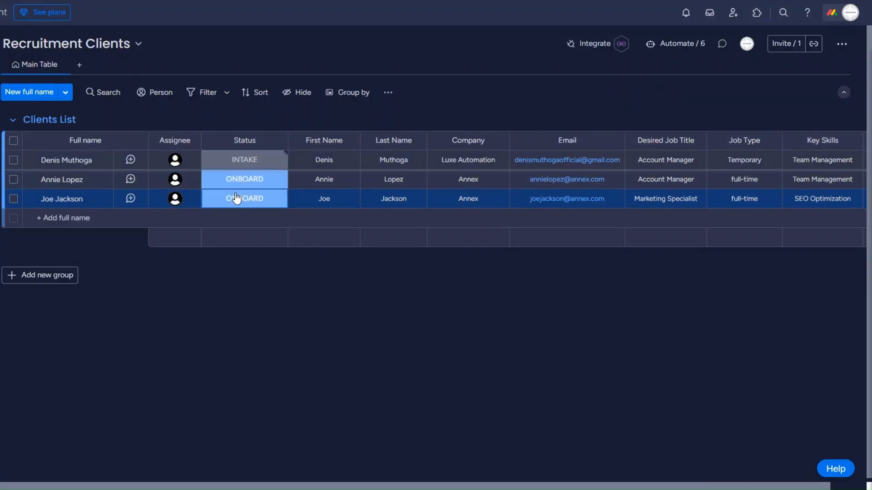
Change the first client's Status on the Recruitment Clients board to ONBOARD.
{"action": "left_click", "coordinate": [244, 159]}
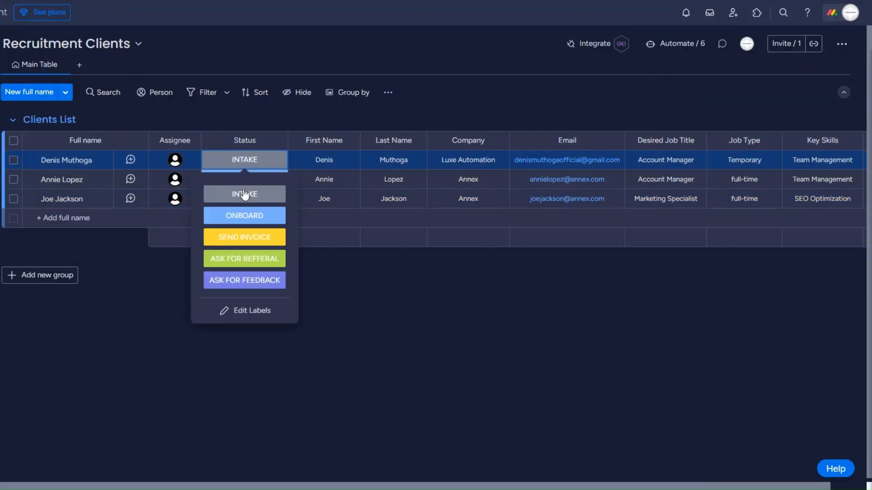
{"action": "left_click", "coordinate": [242, 217]}
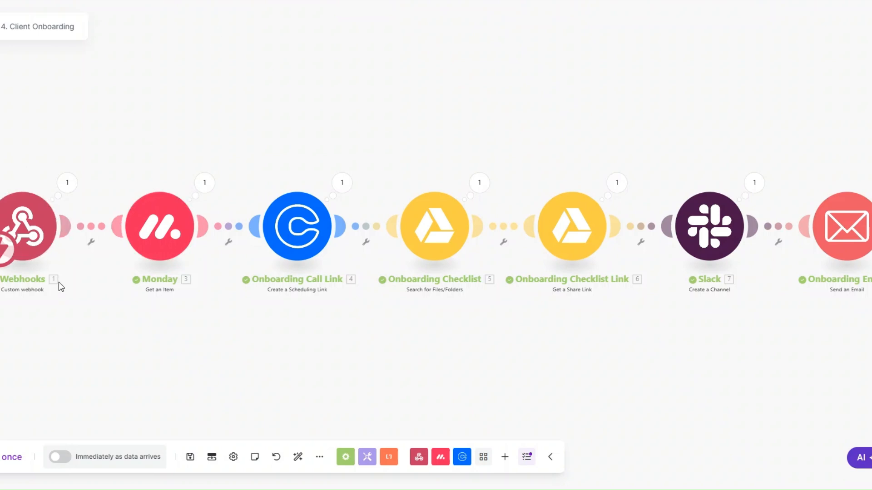
Check the Booking Url generated by the Calendly step in the run output.
{"action": "left_click", "coordinate": [342, 183]}
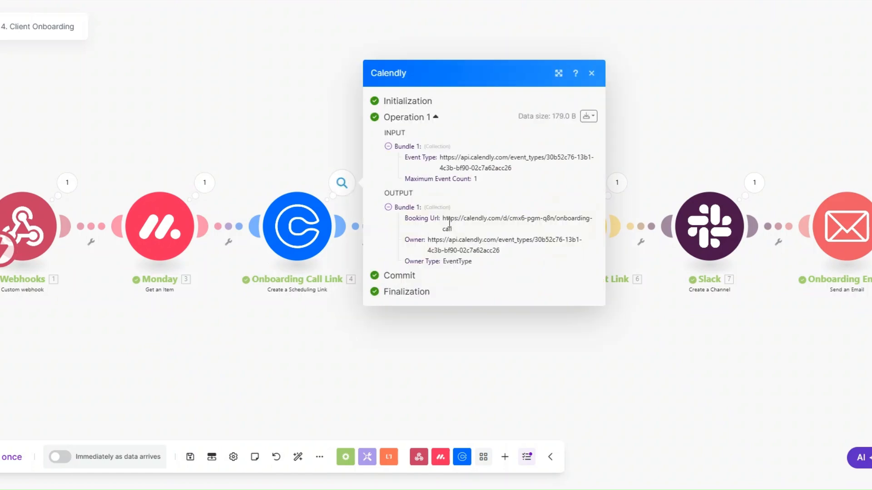
{"action": "triple_click", "coordinate": [449, 223]}
{"action": "left_click", "coordinate": [431, 355]}
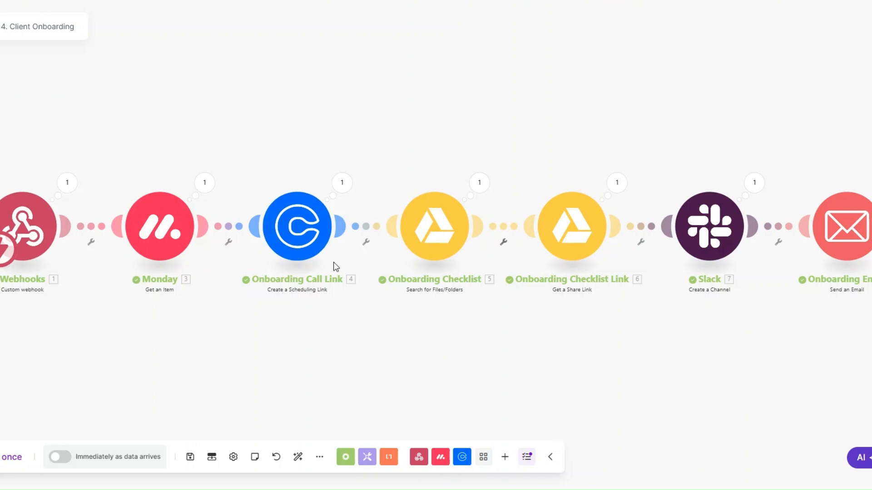
Verify the sent email's subject and its Google Drive checklist and Calendly booking links.
{"action": "left_click", "coordinate": [868, 193]}
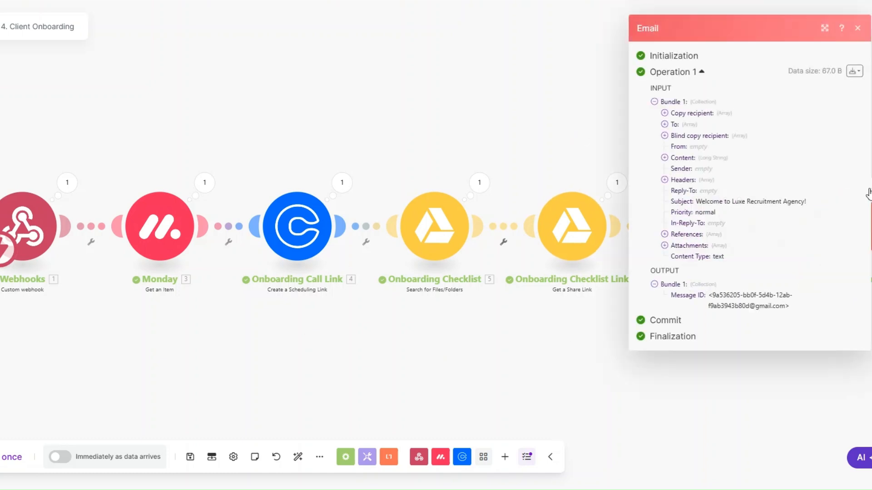
{"action": "left_click_drag", "start_coordinate": [696, 202], "coordinate": [792, 201]}
{"action": "left_click", "coordinate": [664, 157]}
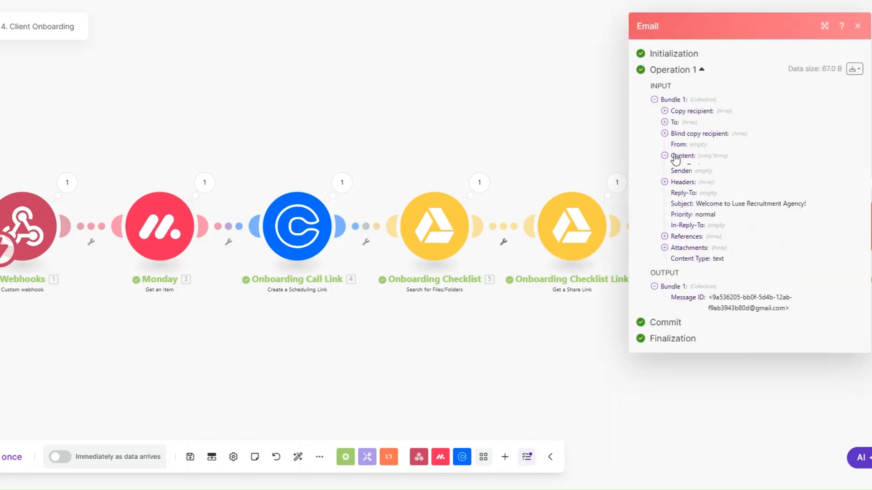
{"action": "scroll", "coordinate": [697, 226], "scroll_direction": "down", "scroll_amount": 2}
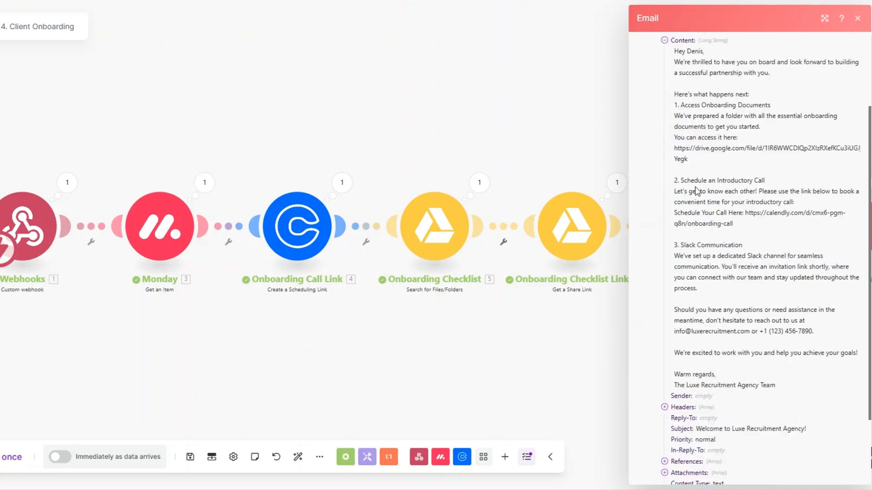
{"action": "left_click_drag", "start_coordinate": [677, 149], "coordinate": [712, 170]}
{"action": "left_click", "coordinate": [700, 156]}
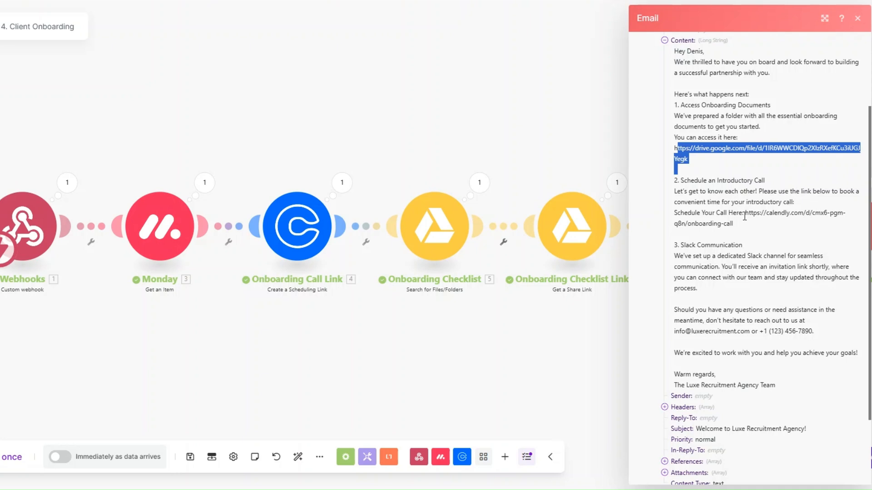
{"action": "left_click_drag", "start_coordinate": [745, 214], "coordinate": [751, 233]}
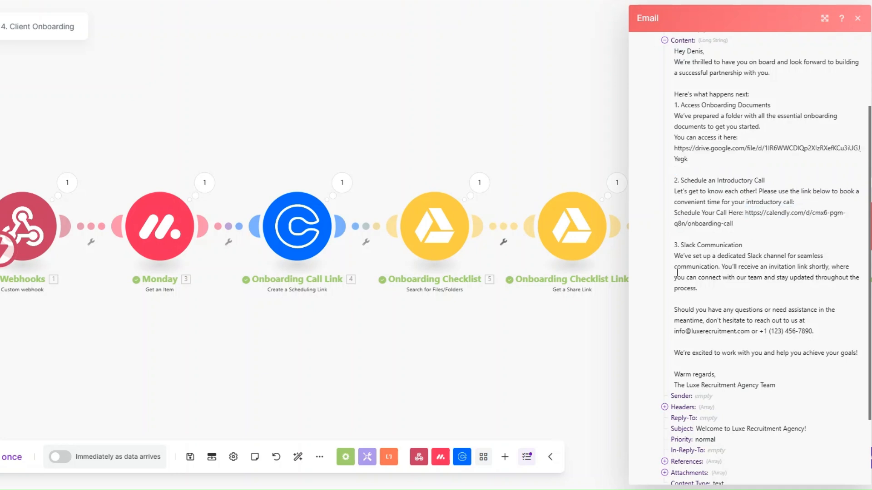
{"action": "left_click", "coordinate": [449, 347]}
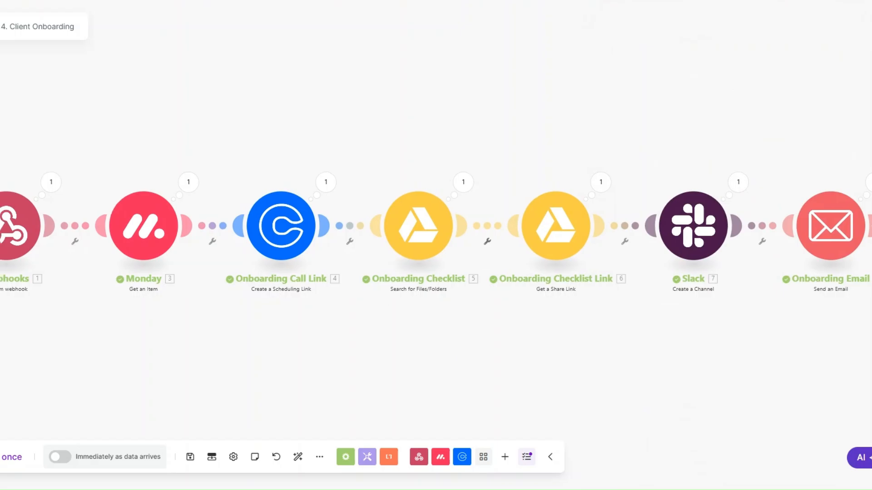
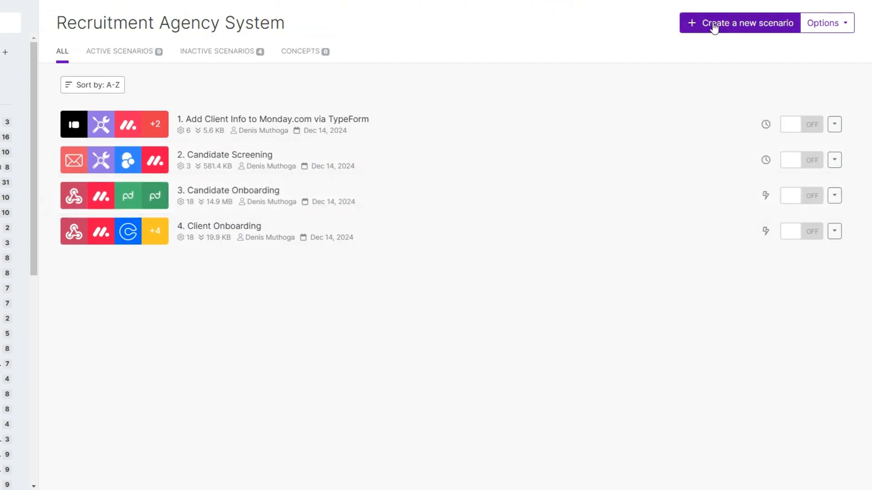
Start a new Make scenario and set the first client's status to INTAKE.
{"action": "left_click", "coordinate": [714, 27]}
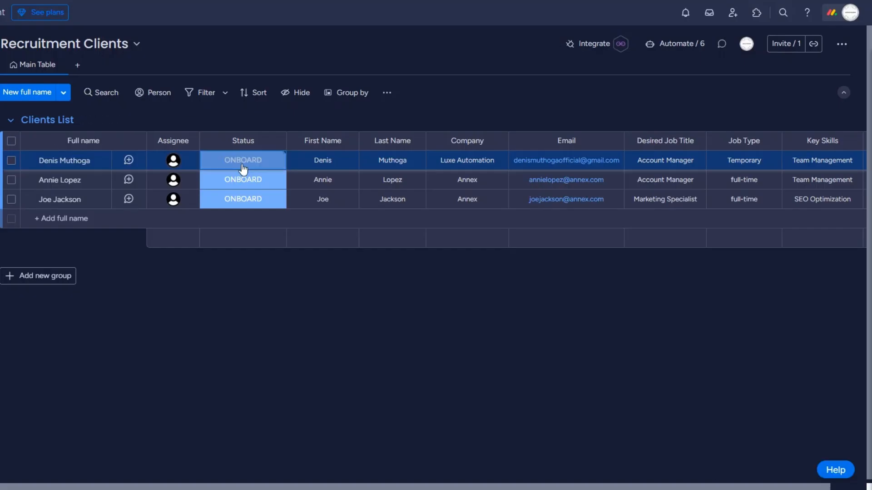
{"action": "left_click", "coordinate": [243, 168]}
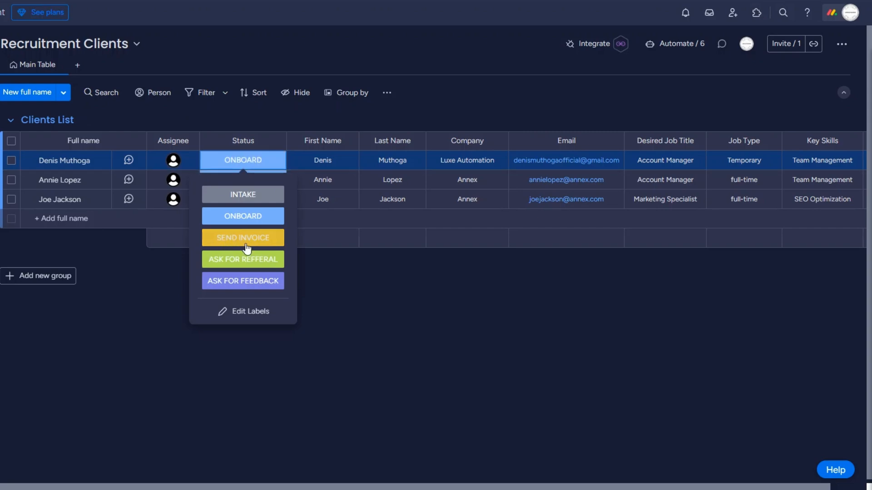
{"action": "left_click", "coordinate": [244, 195]}
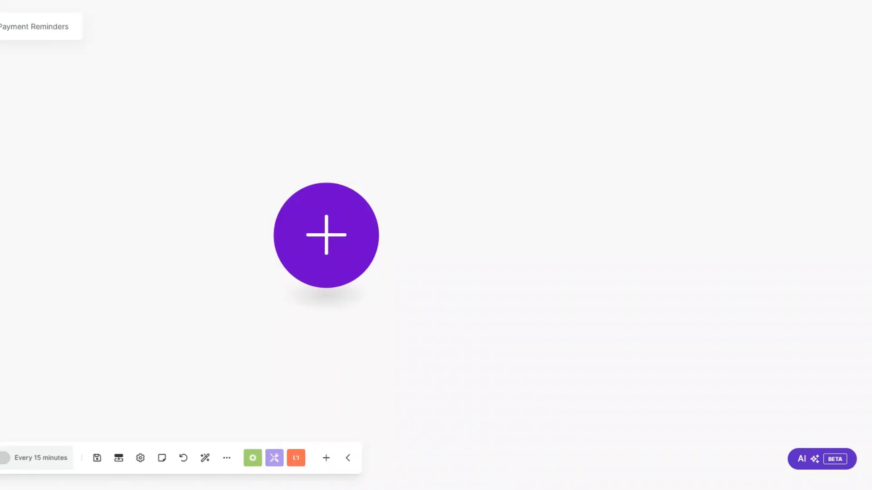
Add a Webhooks custom webhook trigger and save it as 'Invoicing webhook'.
{"action": "left_click", "coordinate": [337, 229]}
{"action": "left_click", "coordinate": [431, 262]}
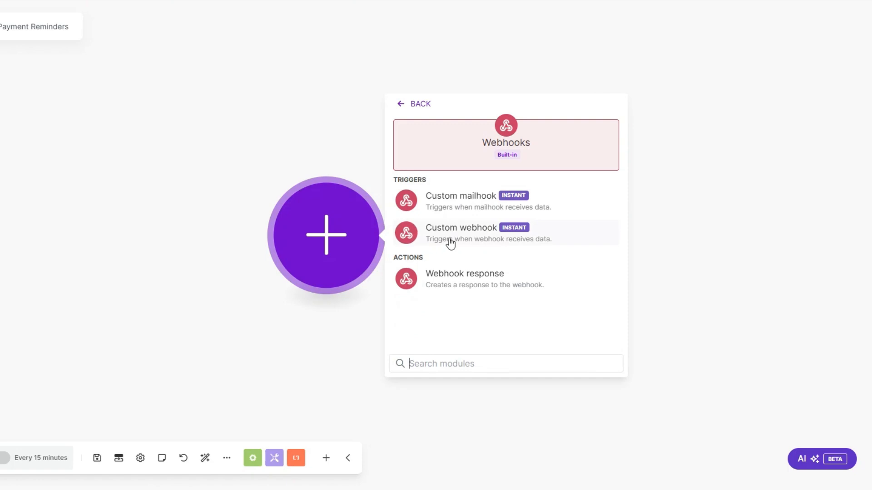
{"action": "left_click", "coordinate": [440, 247]}
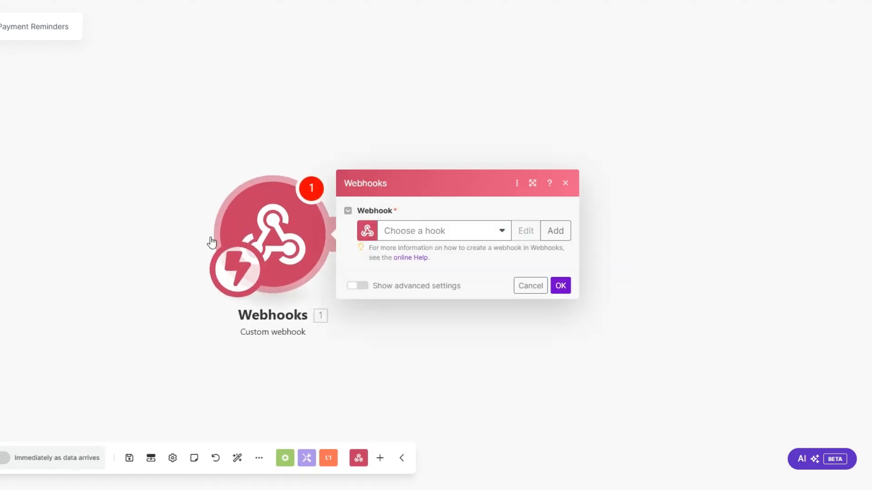
{"action": "left_click", "coordinate": [484, 221]}
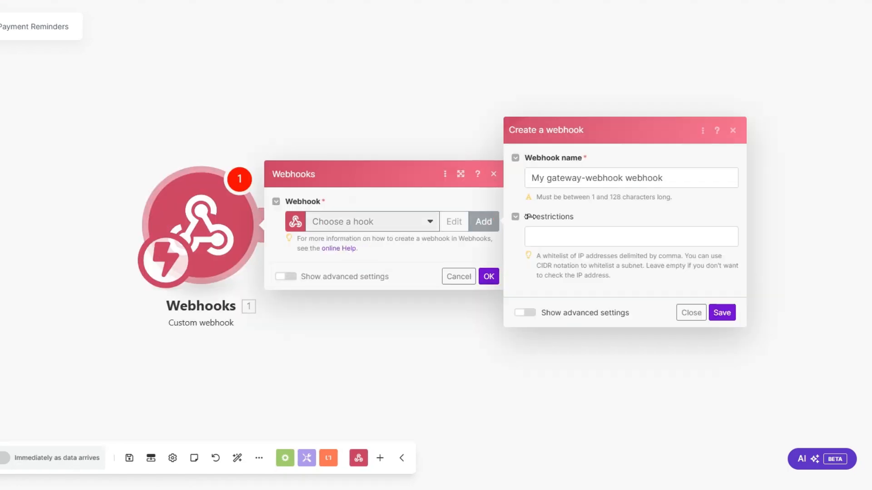
{"action": "left_click", "coordinate": [603, 177]}
{"action": "left_click_drag", "start_coordinate": [622, 179], "coordinate": [526, 178]}
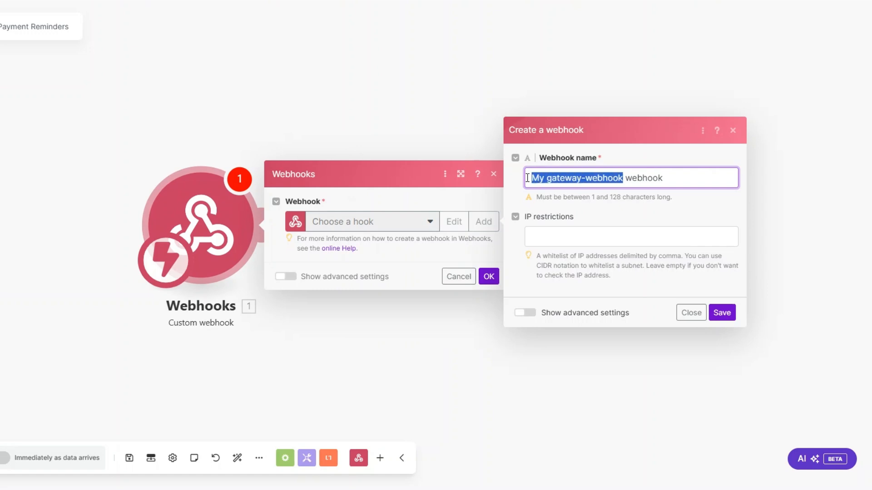
{"action": "type", "text": "Invo"}
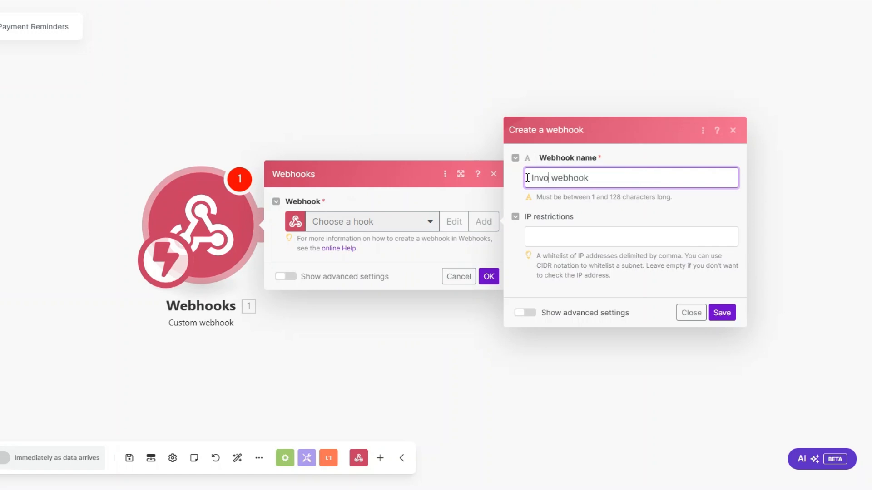
{"action": "type", "text": "icing"}
{"action": "left_click", "coordinate": [720, 313]}
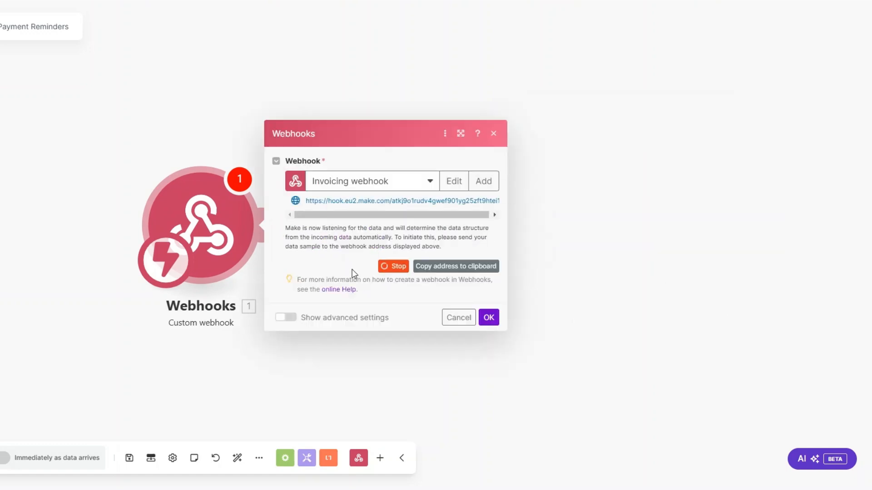
Confirm the trigger and save the scenario so it listens for data.
{"action": "left_click", "coordinate": [489, 318]}
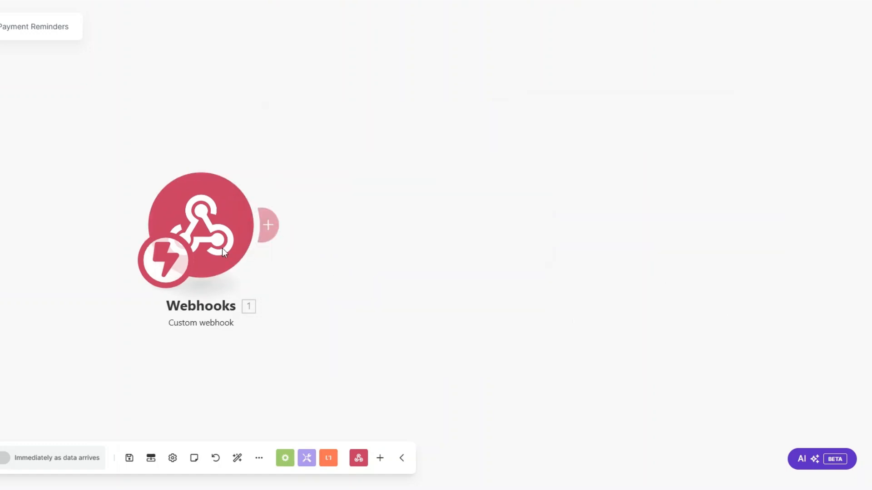
{"action": "left_click_drag", "start_coordinate": [214, 239], "coordinate": [150, 239]}
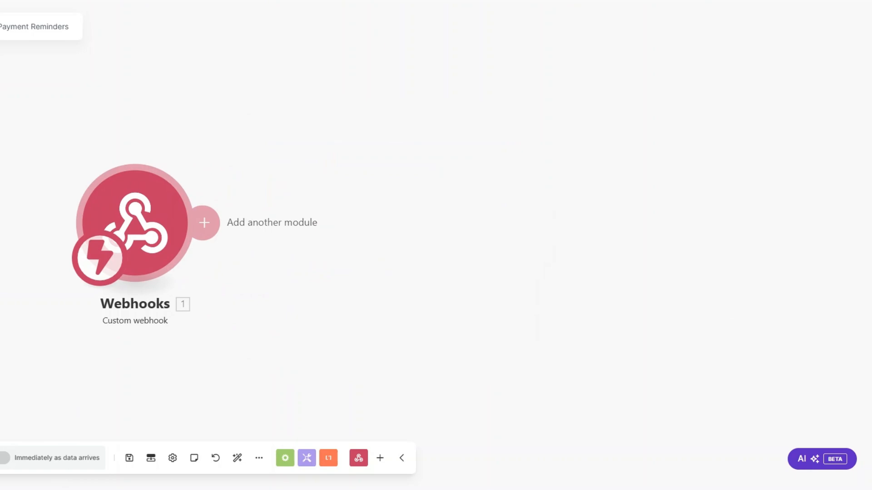
{"action": "key", "text": "ctrl+s"}
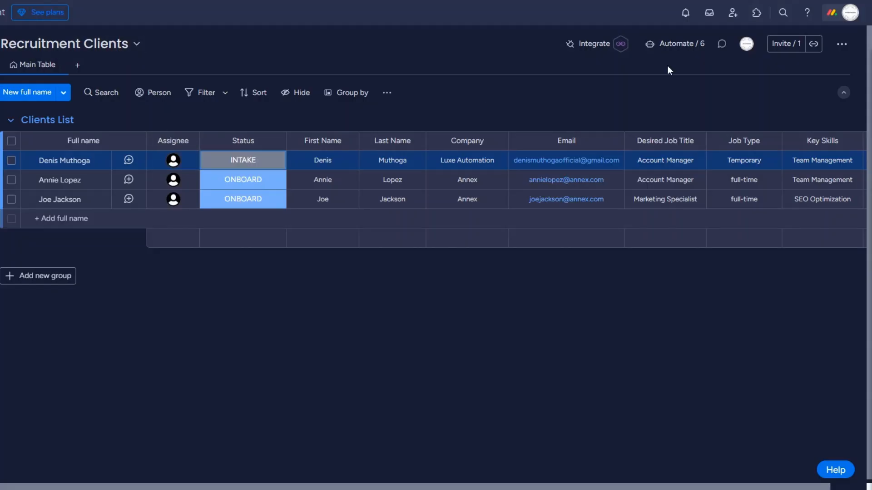
Use monday's 'When a status changes to something, send a webhook' template with the pasted Make URL.
{"action": "left_click", "coordinate": [590, 44]}
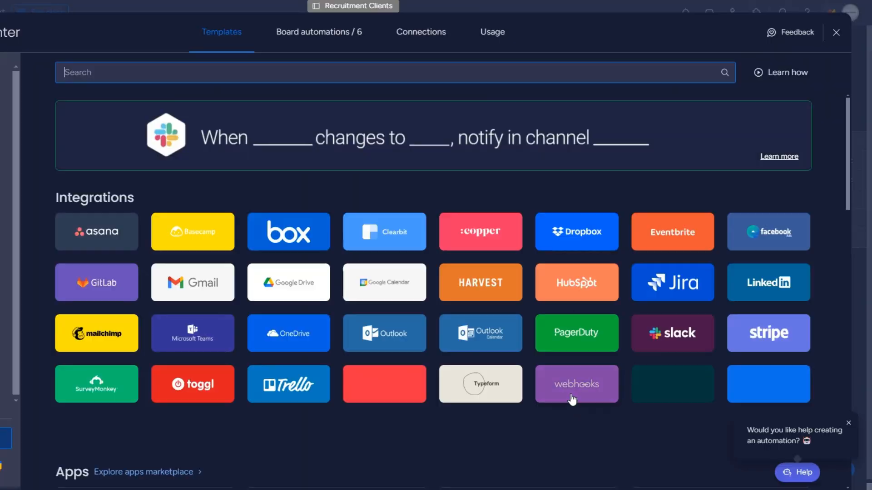
{"action": "left_click", "coordinate": [571, 396]}
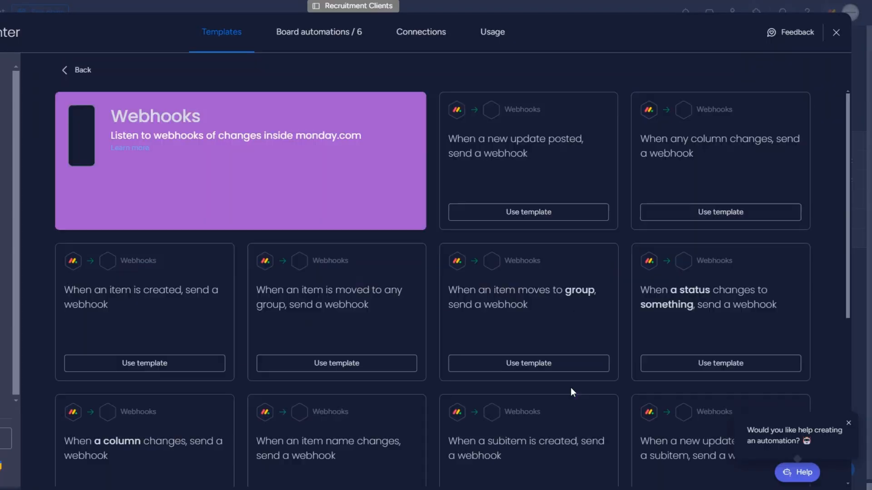
{"action": "left_click", "coordinate": [705, 312]}
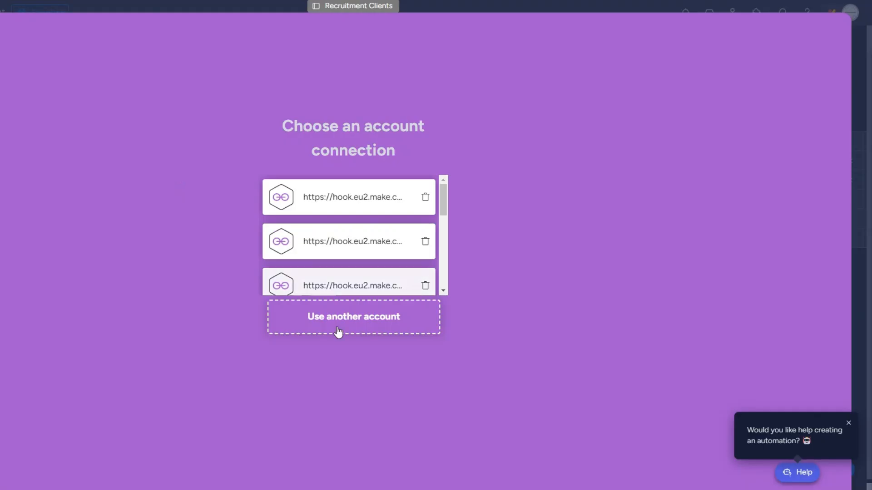
{"action": "left_click", "coordinate": [338, 330]}
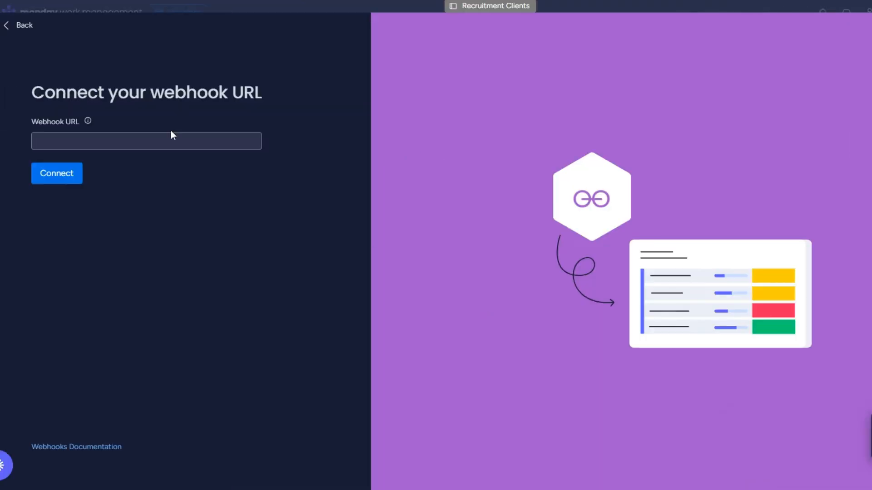
{"action": "left_click", "coordinate": [170, 141]}
{"action": "key", "text": "ctrl+v"}
{"action": "left_click", "coordinate": [55, 174]}
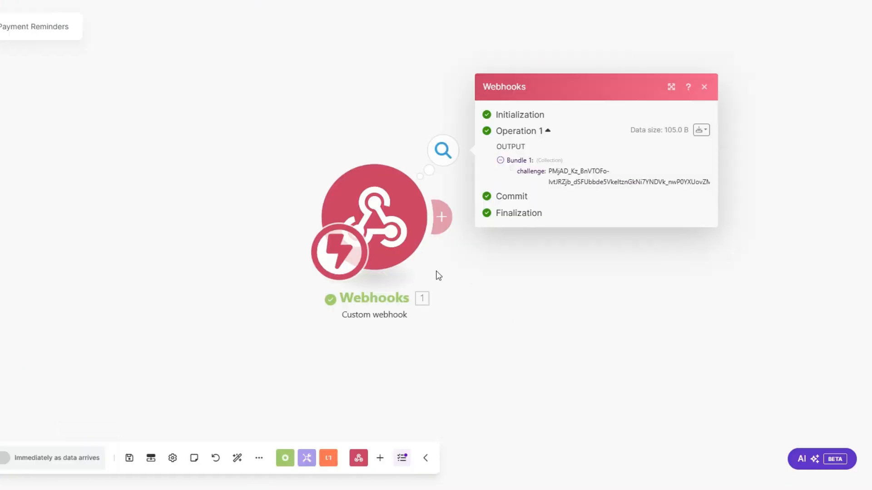
Inspect the challenge value the Invoicing webhook received from monday.com.
{"action": "left_click_drag", "start_coordinate": [375, 220], "coordinate": [196, 225]}
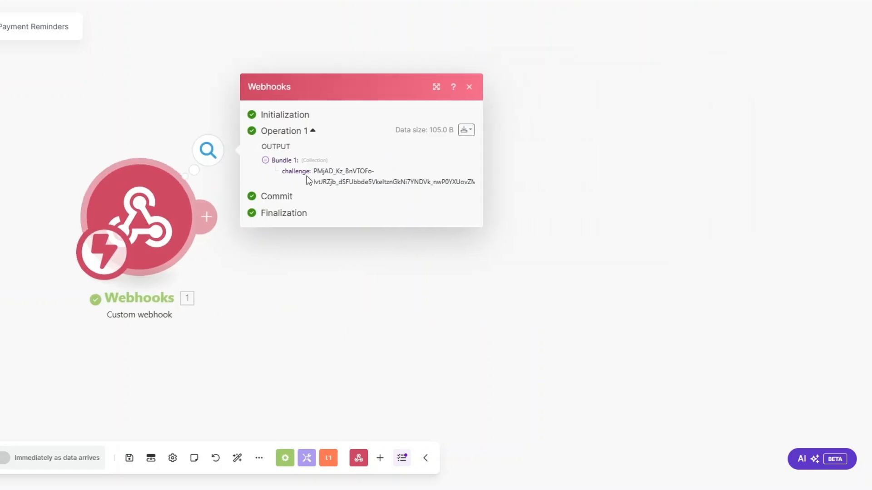
{"action": "left_click_drag", "start_coordinate": [318, 171], "coordinate": [391, 198]}
{"action": "left_click", "coordinate": [360, 266]}
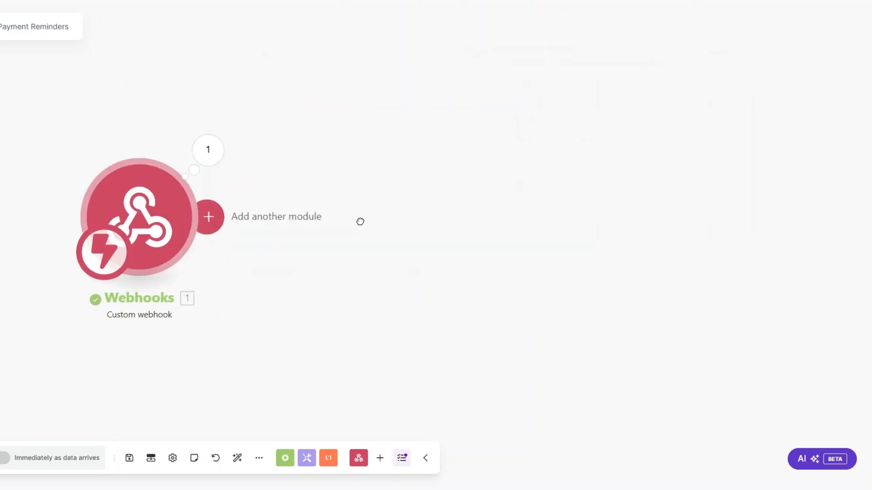
Add a Webhook response with body {"challenge":""} and the received challenge mapped in.
{"action": "left_click", "coordinate": [363, 227]}
{"action": "left_click", "coordinate": [456, 142]}
{"action": "left_click", "coordinate": [476, 181]}
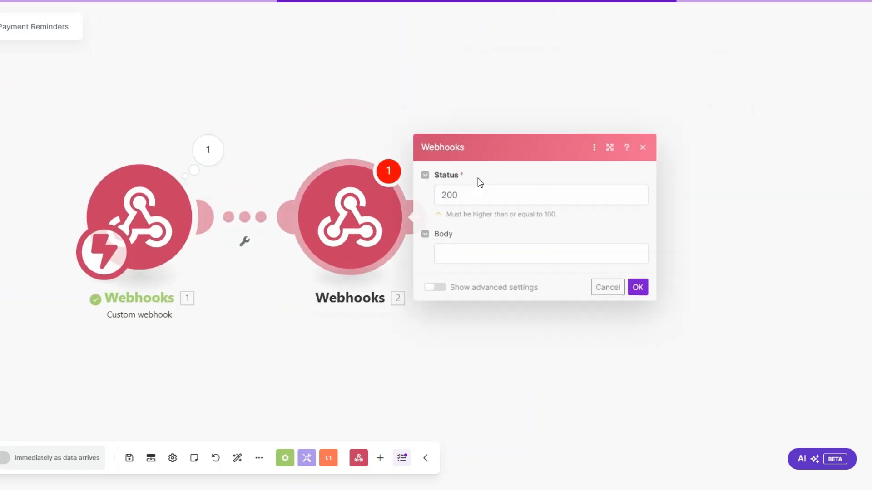
{"action": "left_click", "coordinate": [475, 247]}
{"action": "type", "text": "{\"challenge\":\"\"}"}
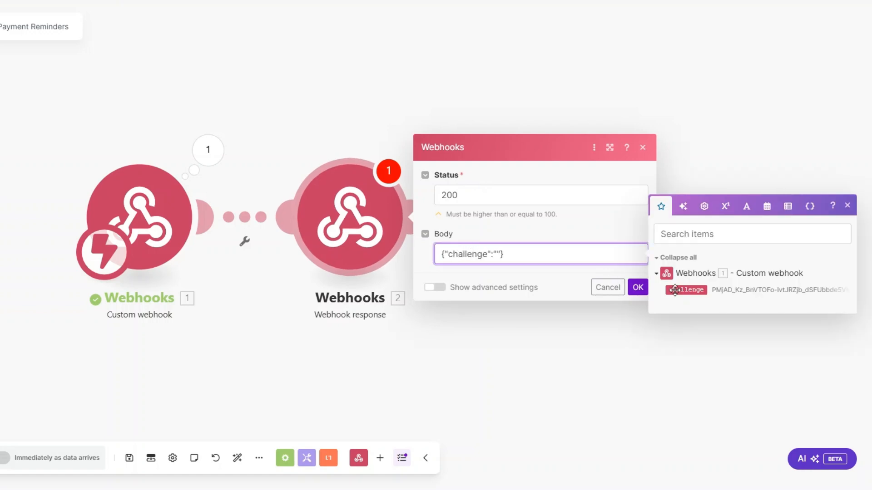
{"action": "left_click_drag", "start_coordinate": [675, 289], "coordinate": [515, 254]}
Run the scenario once to answer the challenge, then delete the response module.
{"action": "left_click", "coordinate": [637, 287]}
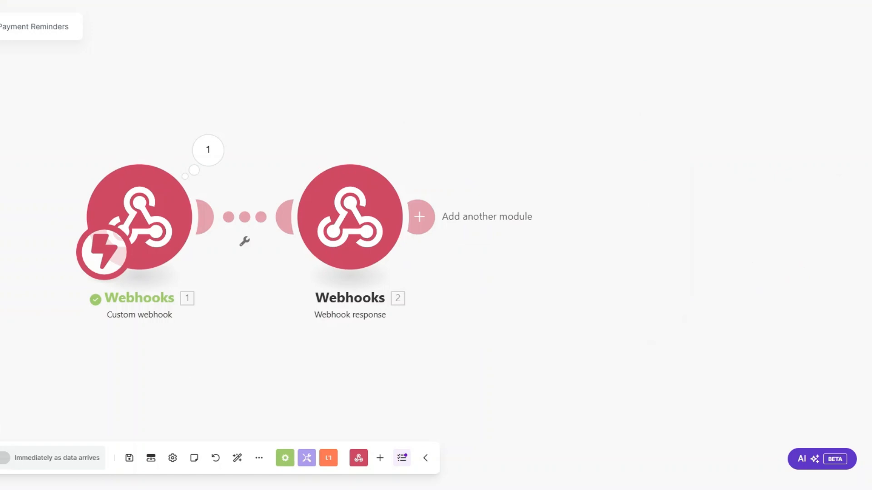
{"action": "left_click", "coordinate": [0, 458]}
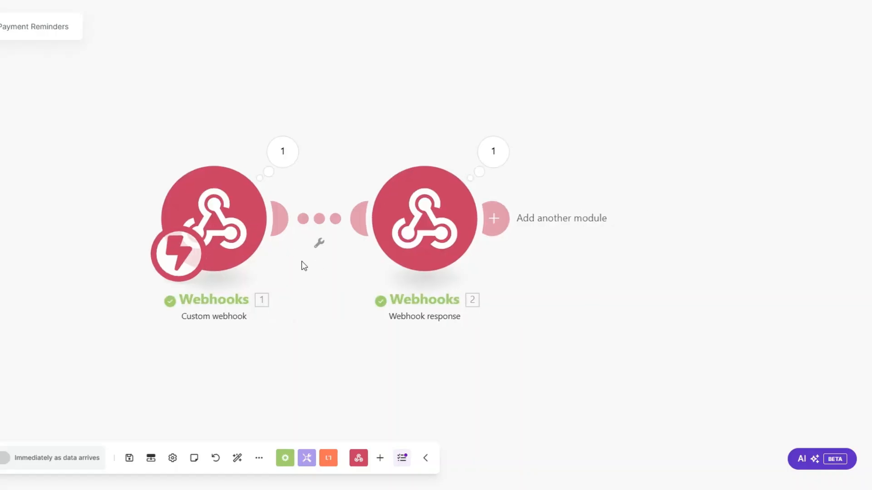
{"action": "key", "text": "Delete"}
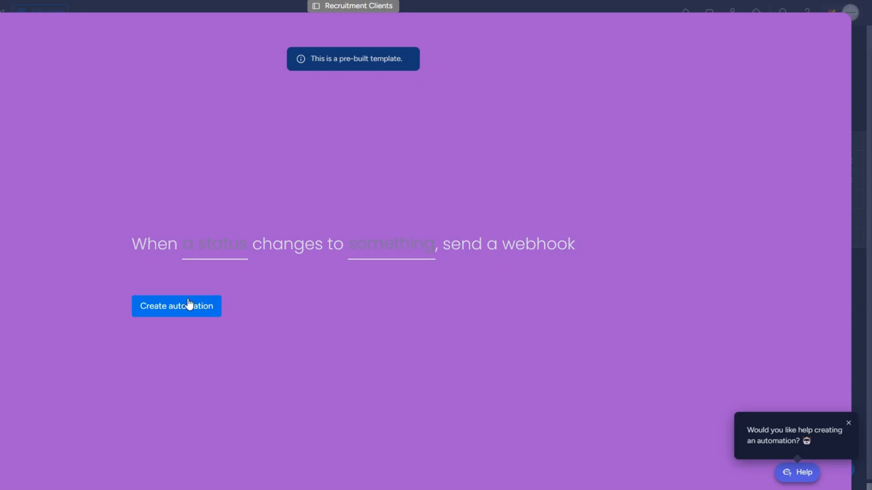
Set the automation to trigger when Status changes to SEND INVOICE.
{"action": "left_click", "coordinate": [221, 245]}
{"action": "left_click", "coordinate": [223, 295]}
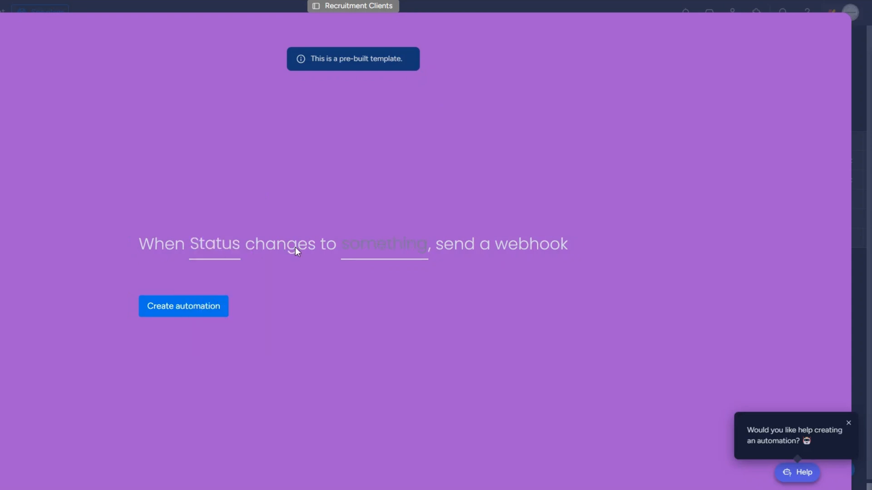
{"action": "left_click", "coordinate": [389, 249]}
{"action": "scroll", "coordinate": [395, 345], "scroll_direction": "down", "scroll_amount": 1}
{"action": "left_click", "coordinate": [388, 317]}
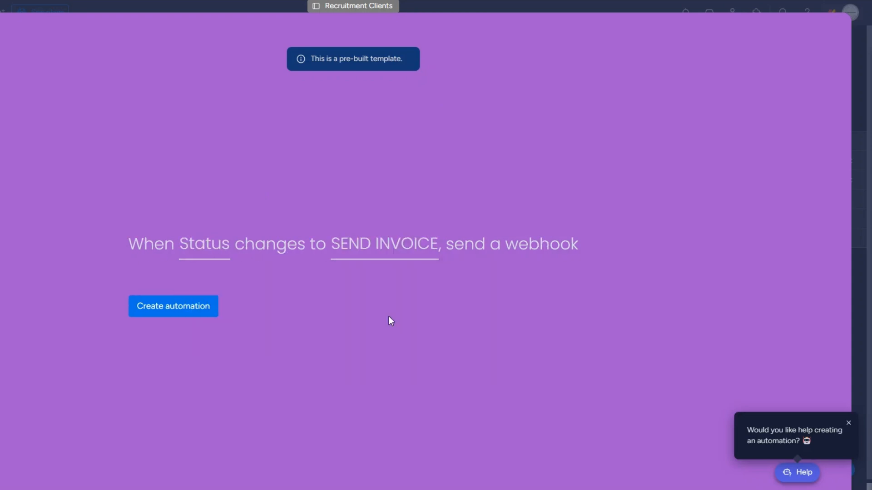
Create the automation and set the second client's status to SEND INVOICE.
{"action": "left_click", "coordinate": [190, 310]}
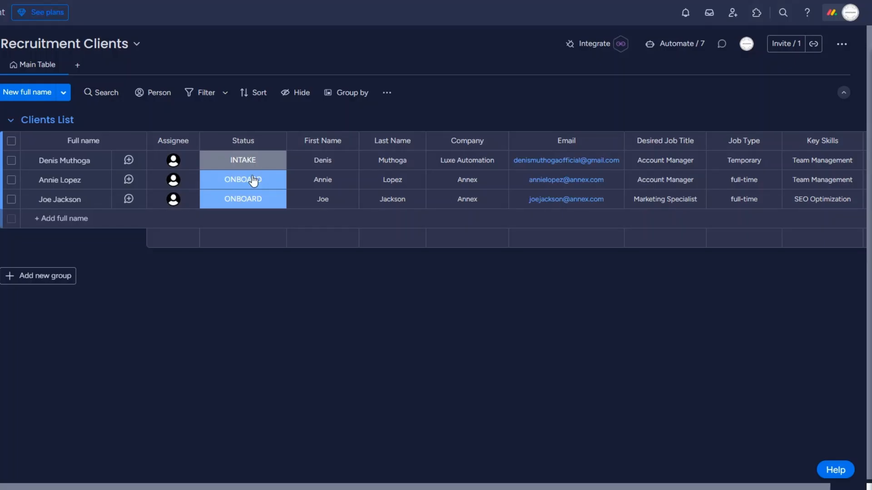
{"action": "left_click", "coordinate": [253, 181]}
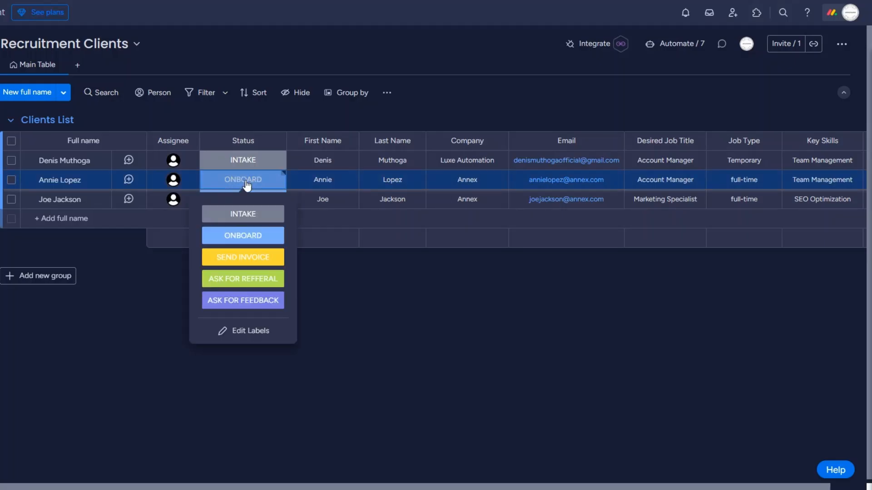
{"action": "left_click", "coordinate": [245, 261]}
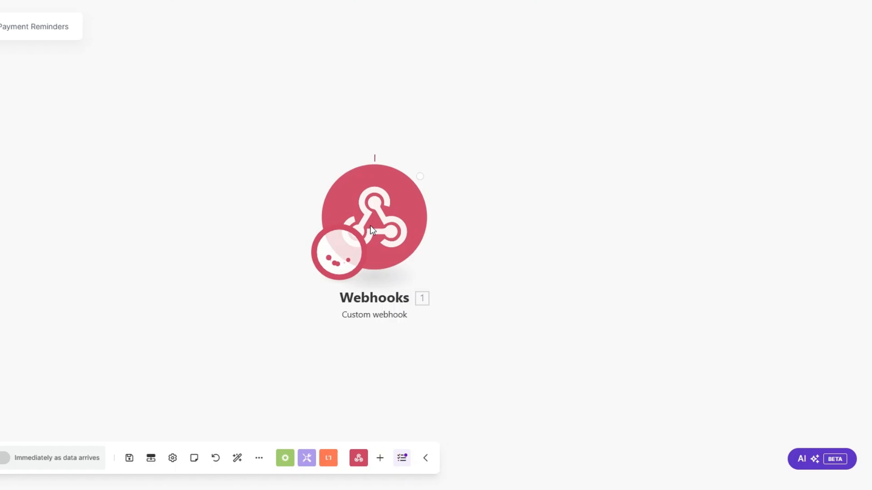
Inspect the event details the webhook received, including the item name.
{"action": "left_click", "coordinate": [339, 254]}
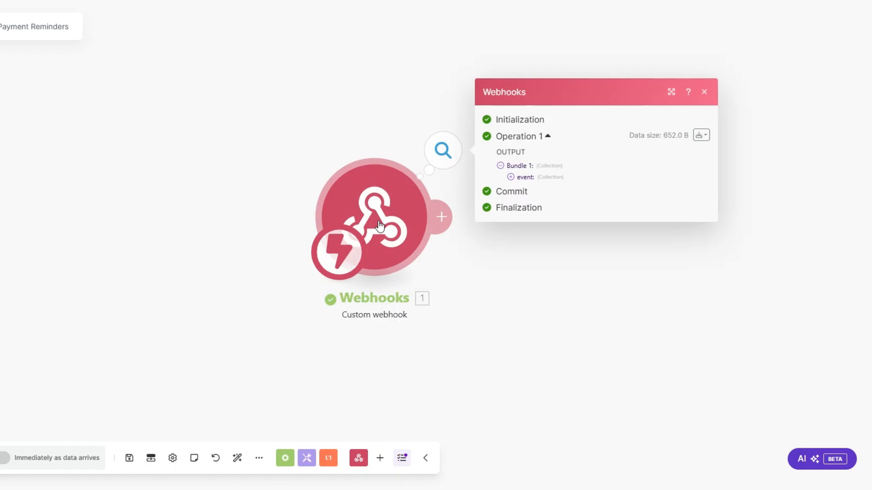
{"action": "left_click", "coordinate": [348, 172]}
{"action": "left_click_drag", "start_coordinate": [400, 212], "coordinate": [432, 212]}
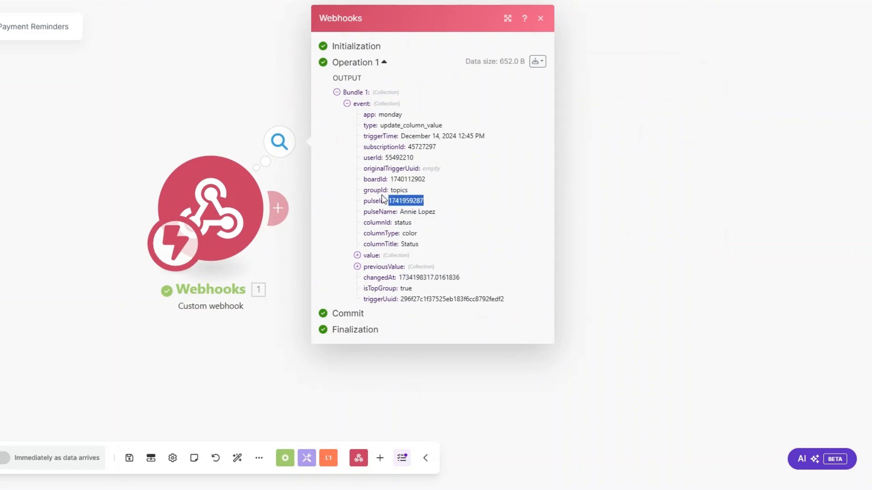
{"action": "left_click", "coordinate": [264, 263]}
Add a Monday Get an Item step using the webhook's pulseId on the Recruitment Clients board.
{"action": "left_click", "coordinate": [278, 208]}
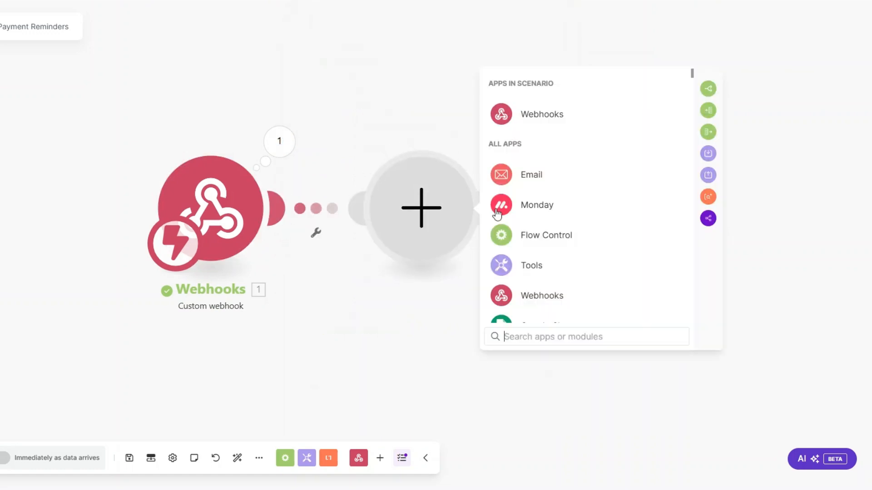
{"action": "left_click", "coordinate": [525, 210]}
{"action": "scroll", "coordinate": [555, 257], "scroll_direction": "down", "scroll_amount": 2}
{"action": "type", "text": "get an"}
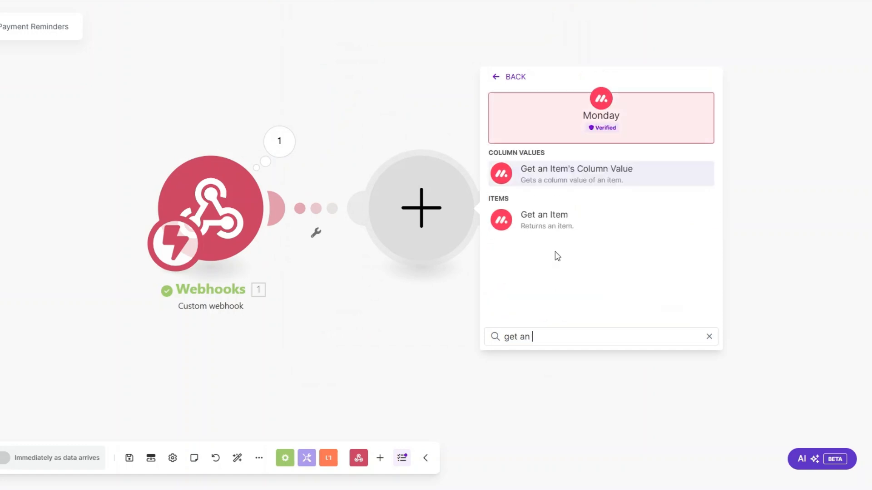
{"action": "left_click", "coordinate": [557, 229]}
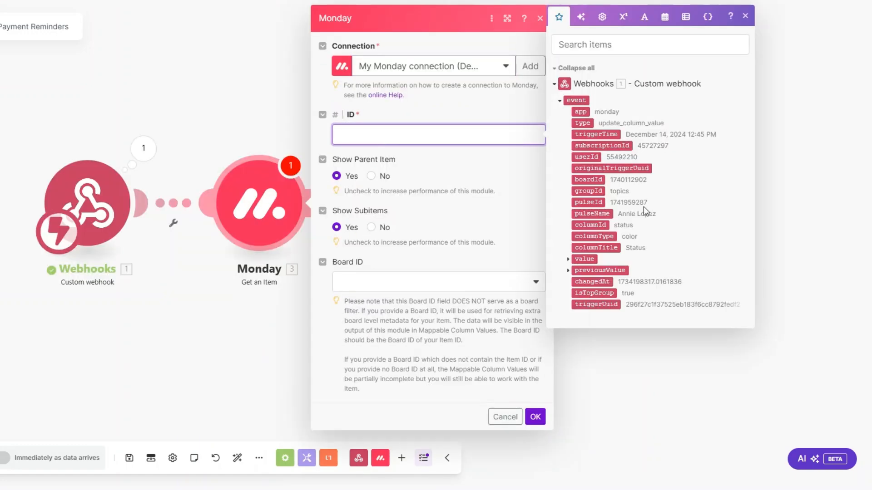
{"action": "left_click", "coordinate": [588, 202]}
{"action": "left_click", "coordinate": [369, 282]}
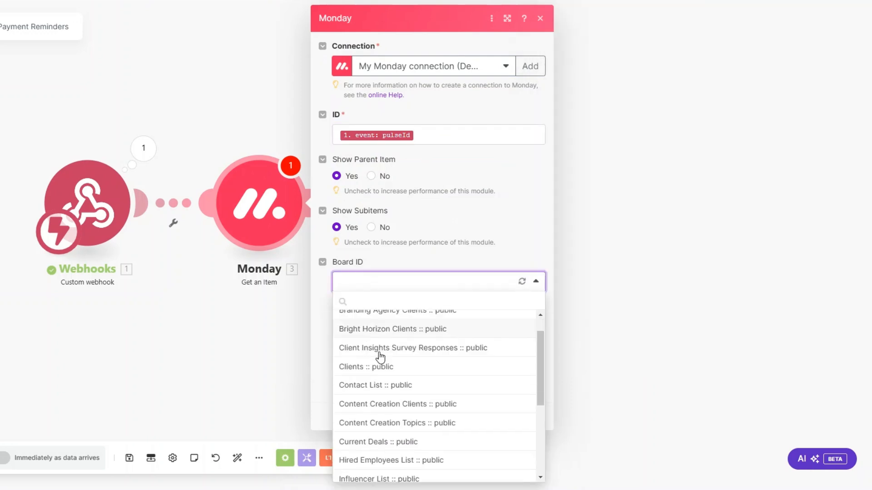
{"action": "scroll", "coordinate": [379, 363], "scroll_direction": "down", "scroll_amount": 5}
{"action": "left_click", "coordinate": [388, 398]}
{"action": "left_click", "coordinate": [533, 417]}
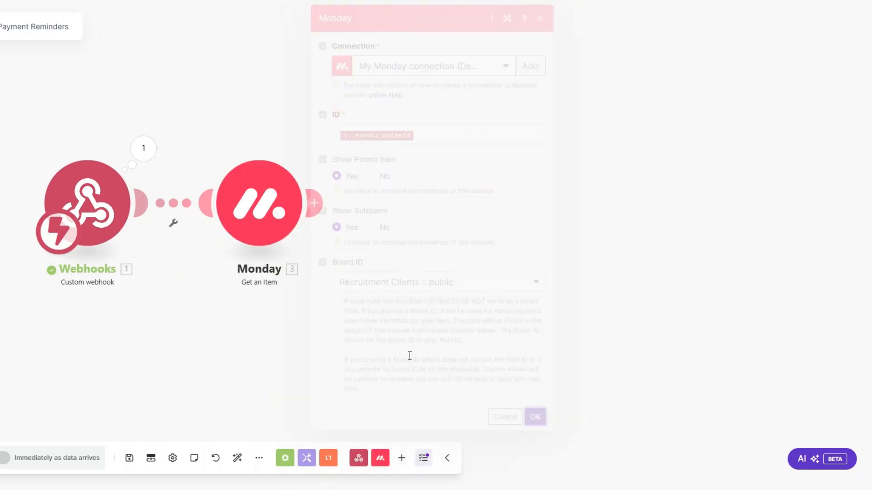
{"action": "right_click", "coordinate": [268, 223]}
{"action": "left_click", "coordinate": [300, 240]}
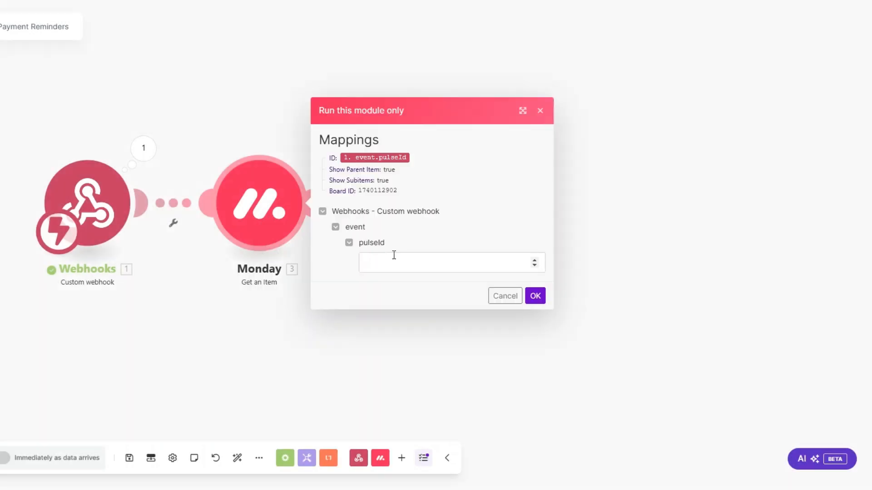
{"action": "left_click", "coordinate": [394, 256]}
{"action": "type", "text": "1741959287"}
{"action": "left_click", "coordinate": [531, 302]}
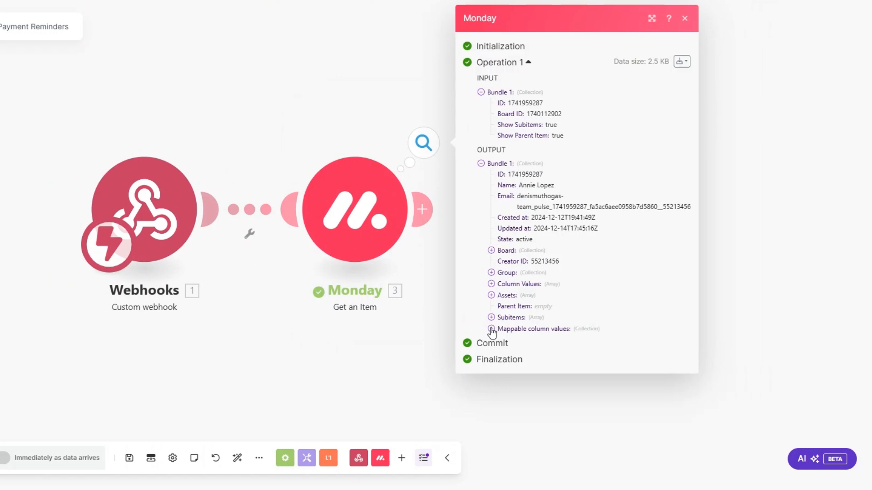
{"action": "left_click", "coordinate": [491, 330]}
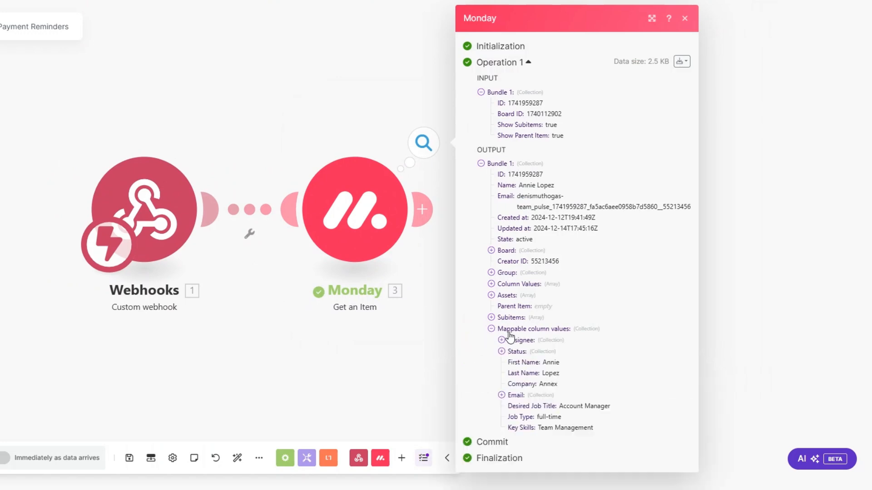
{"action": "left_click", "coordinate": [502, 396]}
{"action": "scroll", "coordinate": [543, 348], "scroll_direction": "down", "scroll_amount": 1}
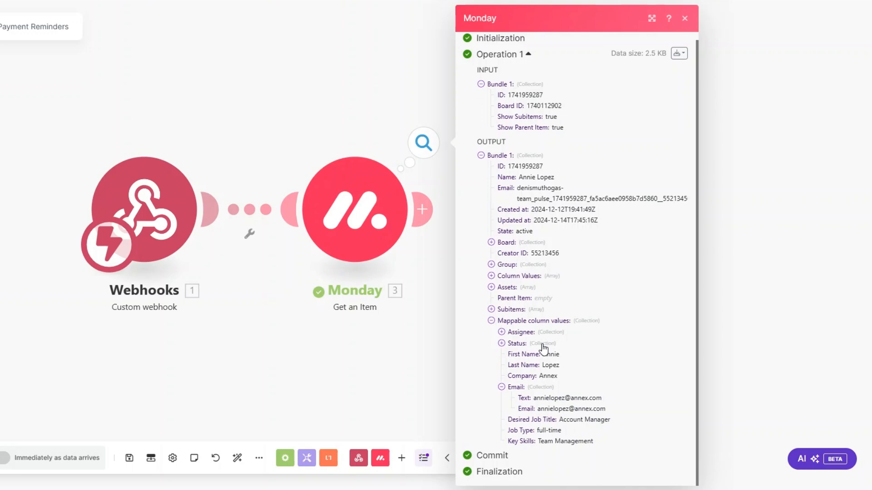
{"action": "left_click", "coordinate": [360, 344]}
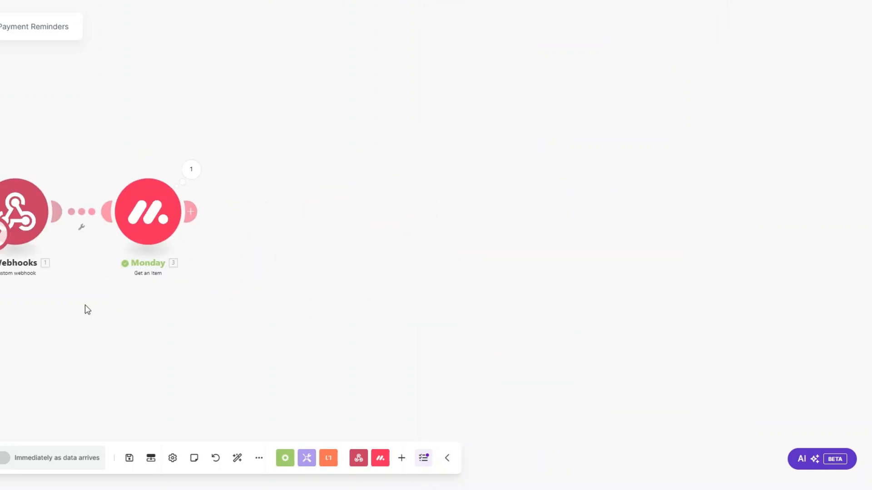
{"action": "scroll", "coordinate": [125, 308], "scroll_direction": "right", "scroll_amount": 2}
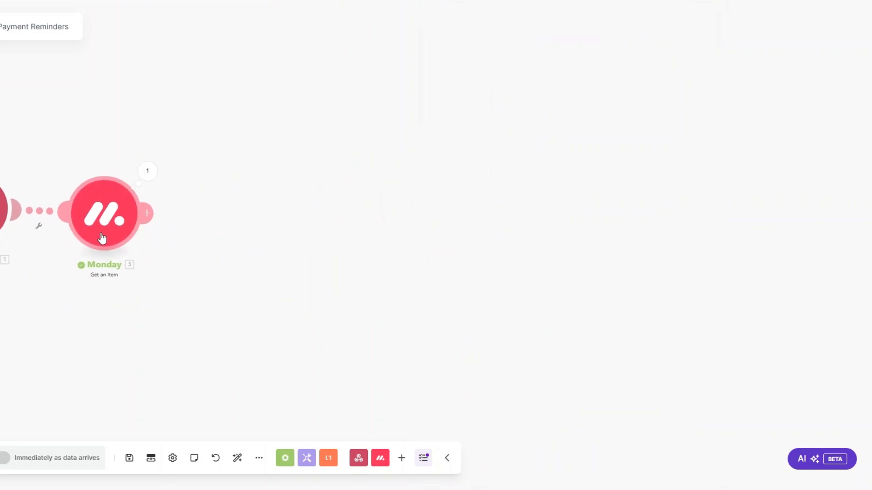
Add a Stripe Create a Customer step after the Monday step.
{"action": "left_click", "coordinate": [147, 213]}
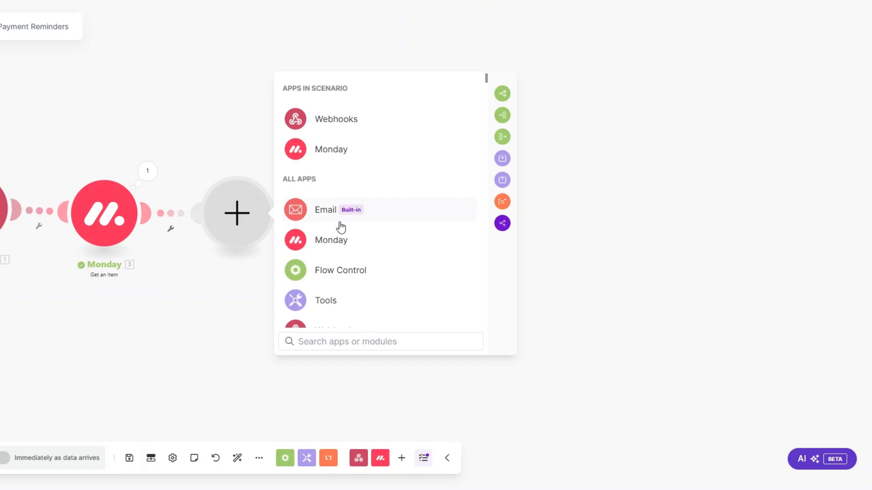
{"action": "scroll", "coordinate": [340, 227], "scroll_direction": "down", "scroll_amount": 4}
{"action": "scroll", "coordinate": [341, 228], "scroll_direction": "down", "scroll_amount": 1}
{"action": "left_click", "coordinate": [335, 239]}
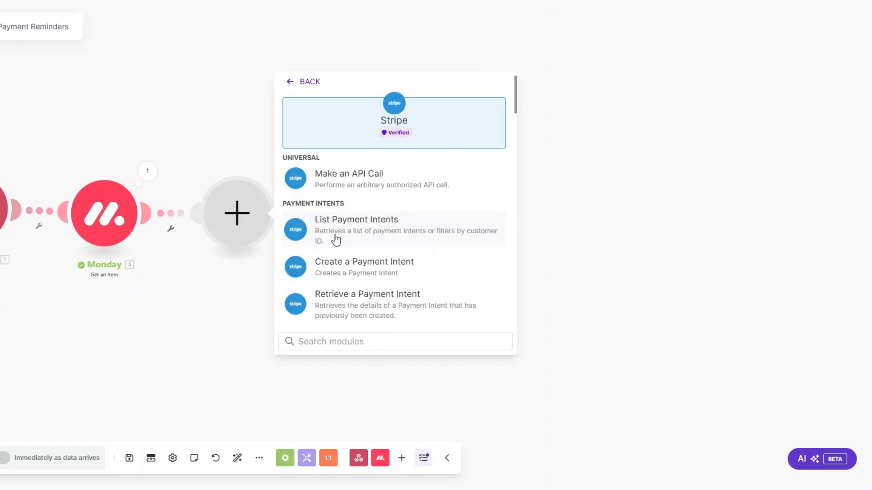
{"action": "scroll", "coordinate": [336, 238], "scroll_direction": "down", "scroll_amount": 4}
{"action": "scroll", "coordinate": [336, 238], "scroll_direction": "down", "scroll_amount": 5}
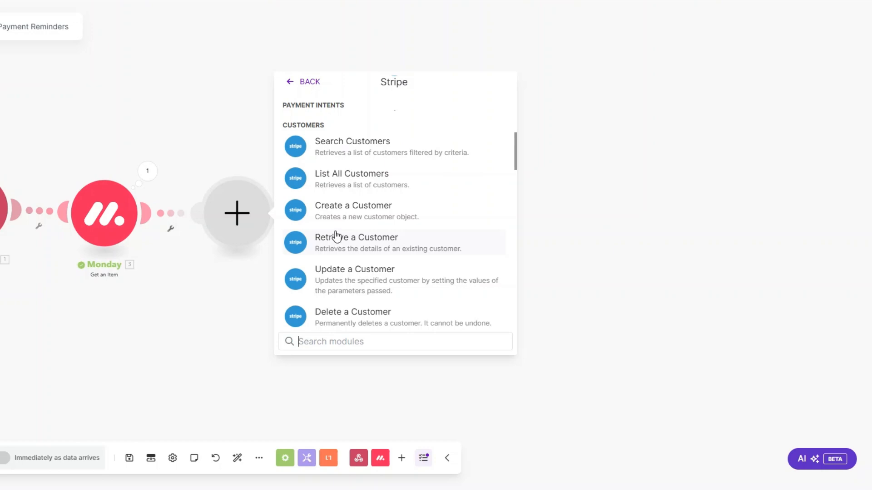
{"action": "left_click", "coordinate": [342, 217]}
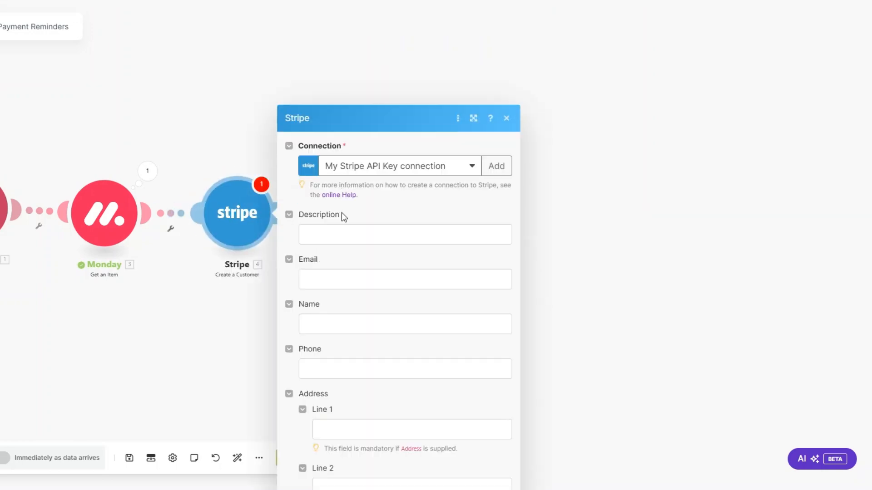
Describe the customer as 'Recruitment Services' and map the Monday item's Email and First Name.
{"action": "left_click", "coordinate": [336, 132]}
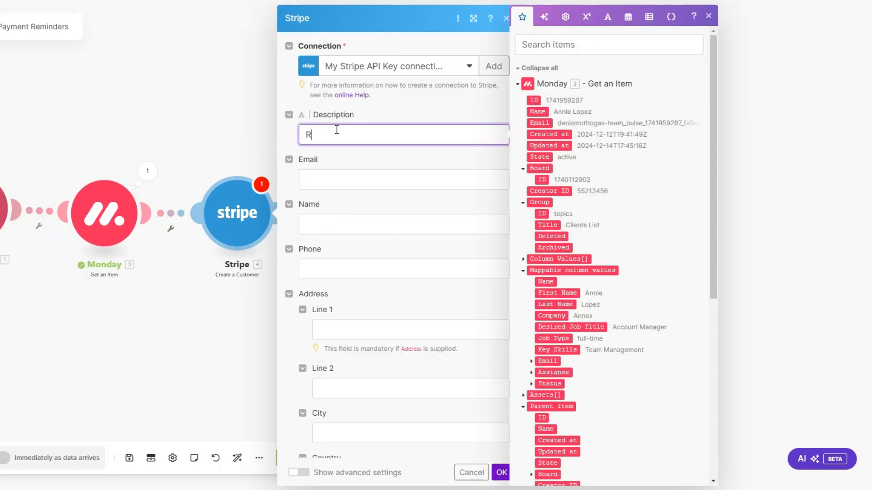
{"action": "type", "text": "Recruitment Services"}
{"action": "left_click", "coordinate": [340, 180]}
{"action": "scroll", "coordinate": [609, 265], "scroll_direction": "down", "scroll_amount": 4}
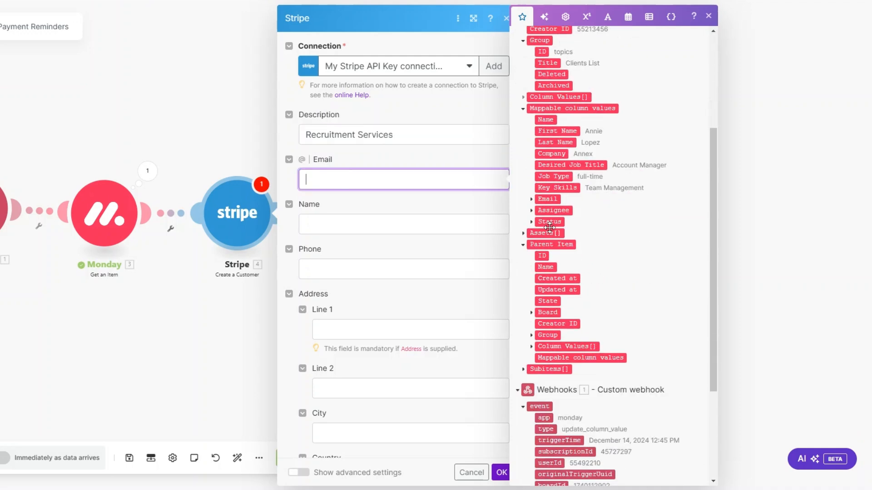
{"action": "left_click", "coordinate": [556, 210]}
{"action": "left_click", "coordinate": [356, 225]}
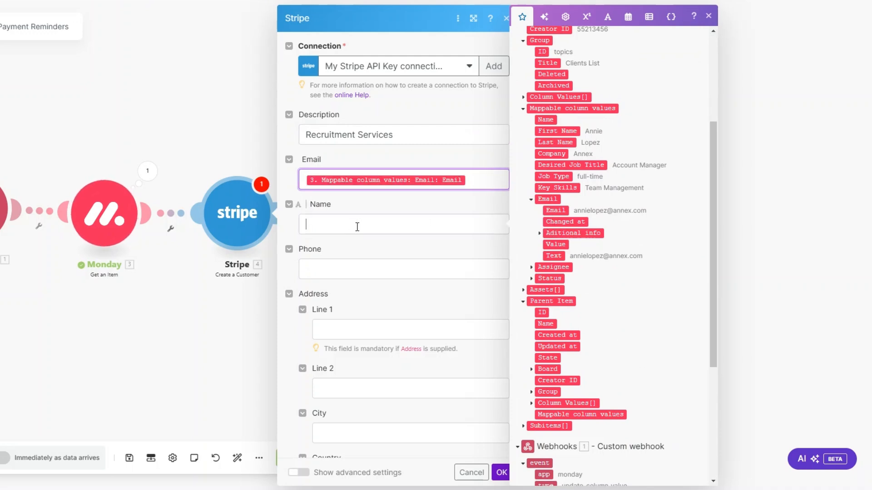
{"action": "left_click", "coordinate": [557, 131]}
{"action": "scroll", "coordinate": [401, 255], "scroll_direction": "down", "scroll_amount": 2}
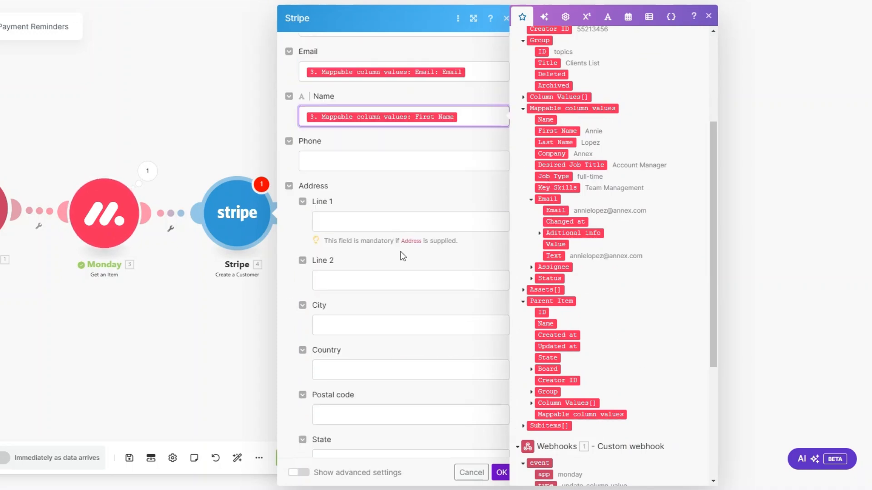
{"action": "scroll", "coordinate": [384, 224], "scroll_direction": "down", "scroll_amount": 2}
{"action": "scroll", "coordinate": [350, 223], "scroll_direction": "down", "scroll_amount": 8}
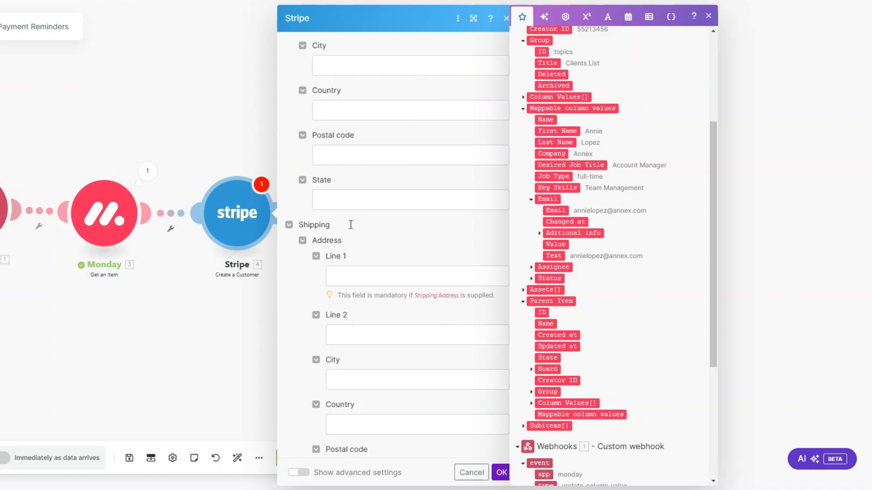
{"action": "left_click", "coordinate": [502, 475]}
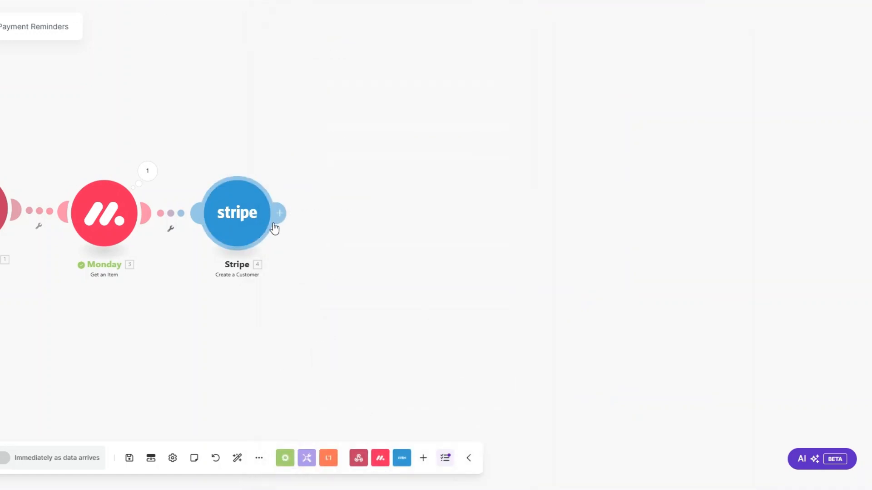
Add a Stripe Create an Invoice Item step for the new customer's ID.
{"action": "left_click", "coordinate": [323, 215]}
{"action": "left_click", "coordinate": [448, 180]}
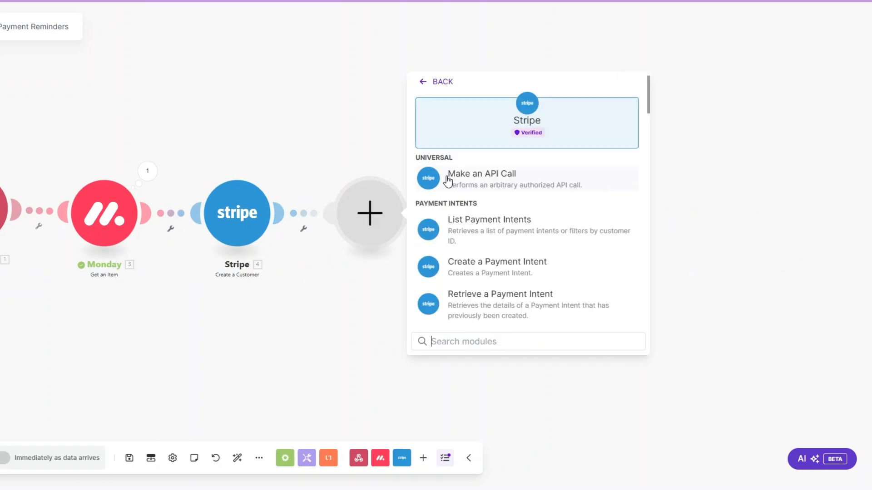
{"action": "type", "text": "create"}
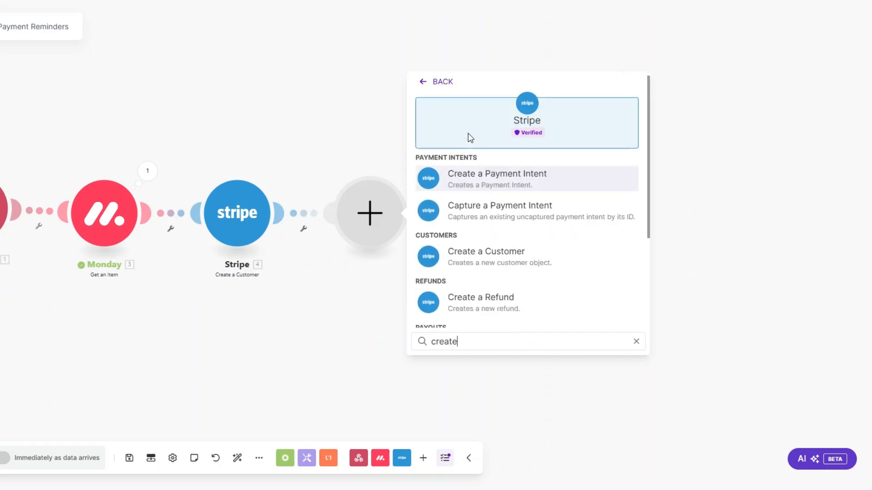
{"action": "scroll", "coordinate": [483, 282], "scroll_direction": "down", "scroll_amount": 3}
{"action": "left_click", "coordinate": [494, 314]}
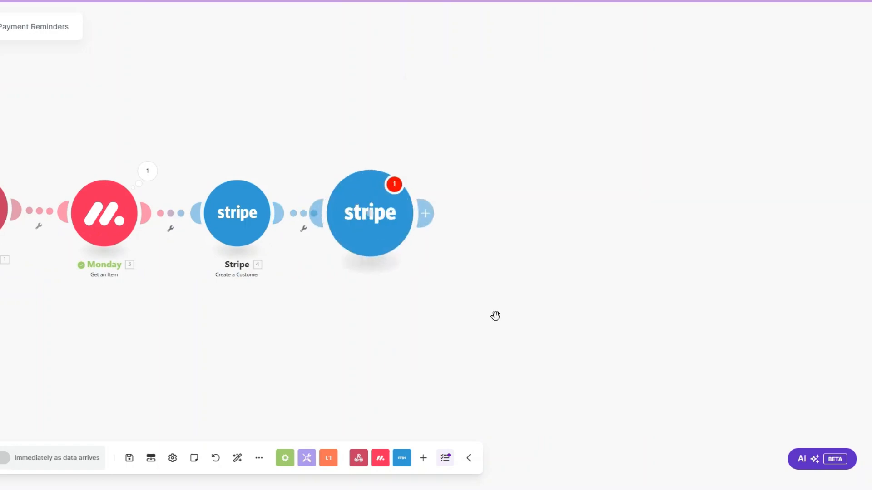
{"action": "left_click", "coordinate": [492, 128]}
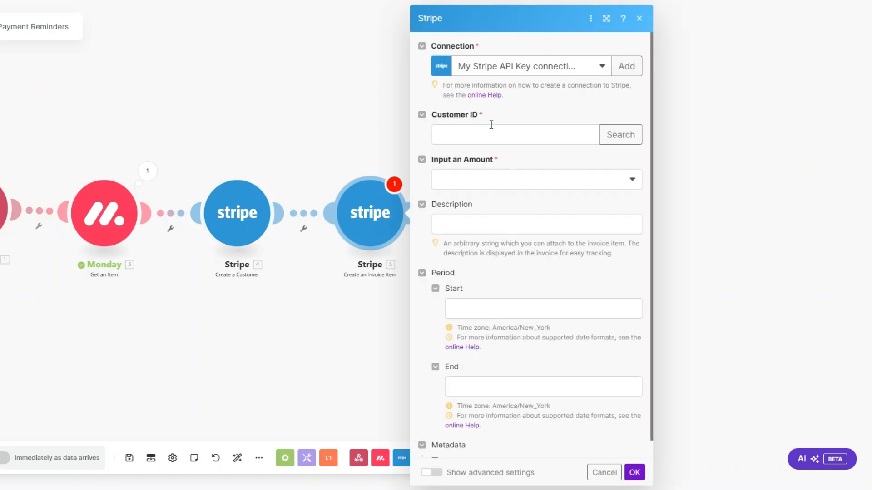
{"action": "left_click", "coordinate": [642, 100]}
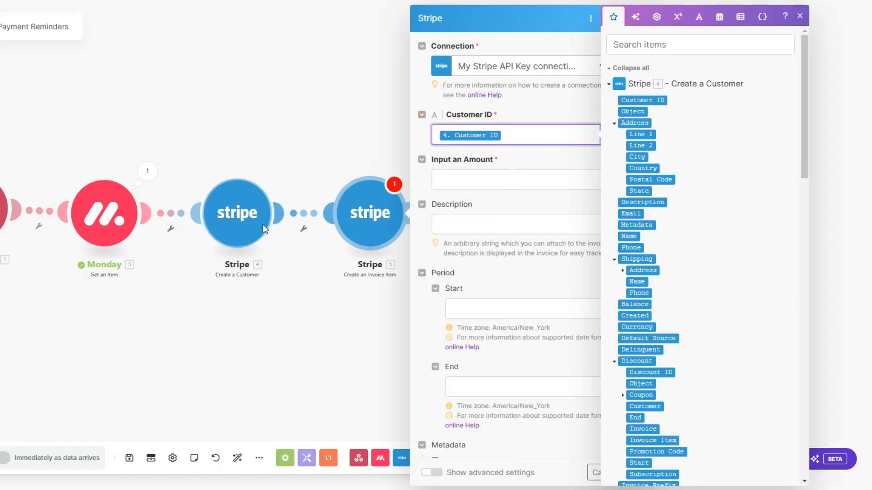
Charge a total amount of 200000 usd described as 'Reruitment services'.
{"action": "left_click", "coordinate": [454, 177]}
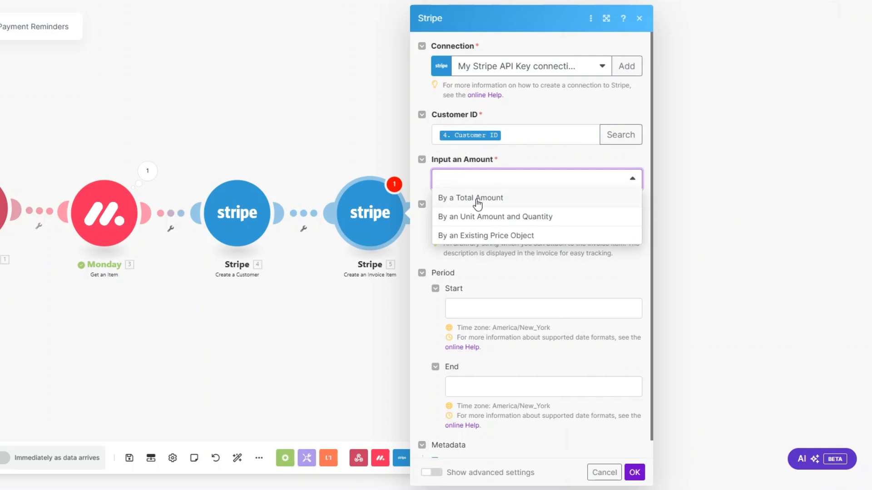
{"action": "left_click", "coordinate": [478, 198]}
{"action": "left_click", "coordinate": [471, 217]}
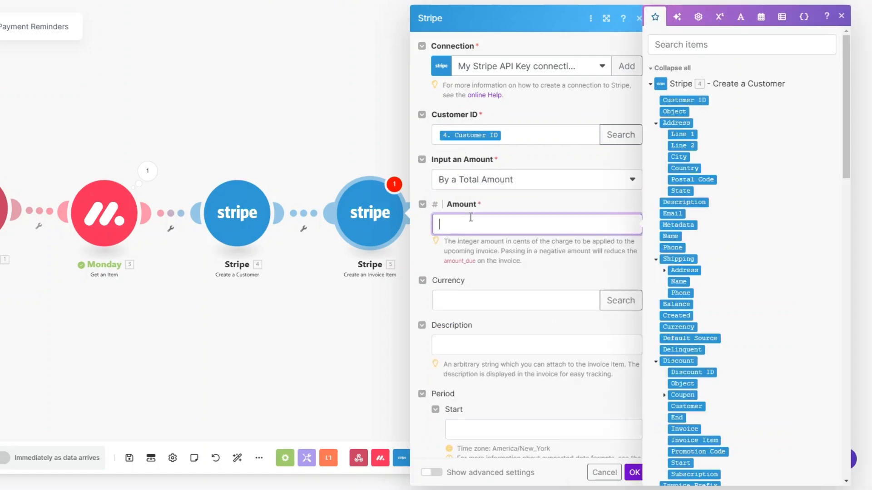
{"action": "type", "text": "200000"}
{"action": "left_click", "coordinate": [472, 302]}
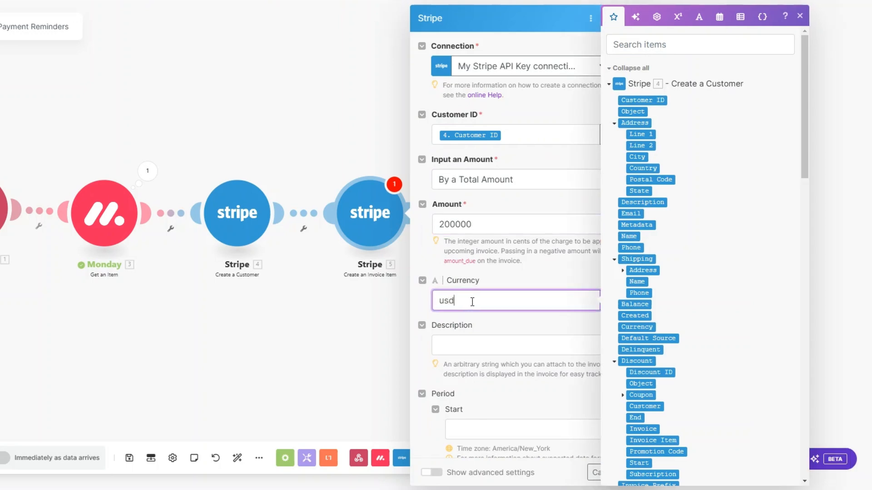
{"action": "type", "text": "usd"}
{"action": "scroll", "coordinate": [473, 301], "scroll_direction": "down", "scroll_amount": 3}
{"action": "left_click", "coordinate": [466, 206]}
{"action": "type", "text": "R"}
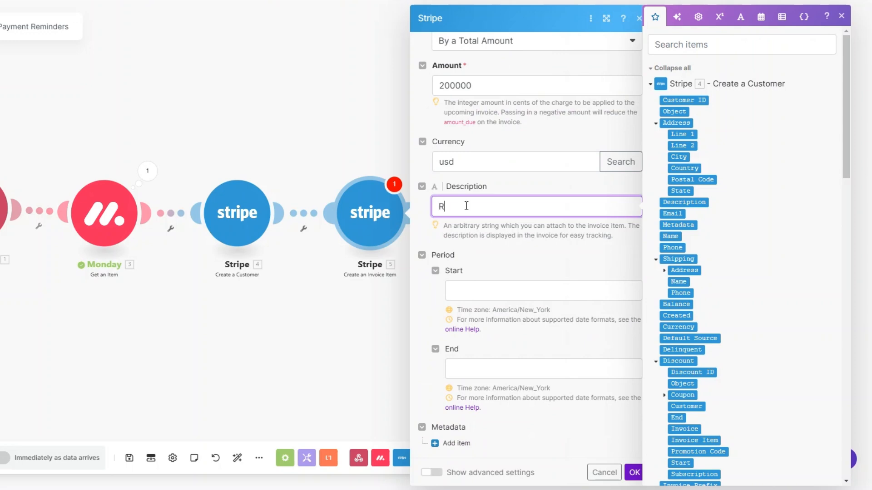
{"action": "type", "text": "eruitment services"}
{"action": "left_click", "coordinate": [634, 473]}
Add a Stripe Create an Invoice step for the customer, using Send Invoice, due in 3 days.
{"action": "left_click", "coordinate": [414, 213]}
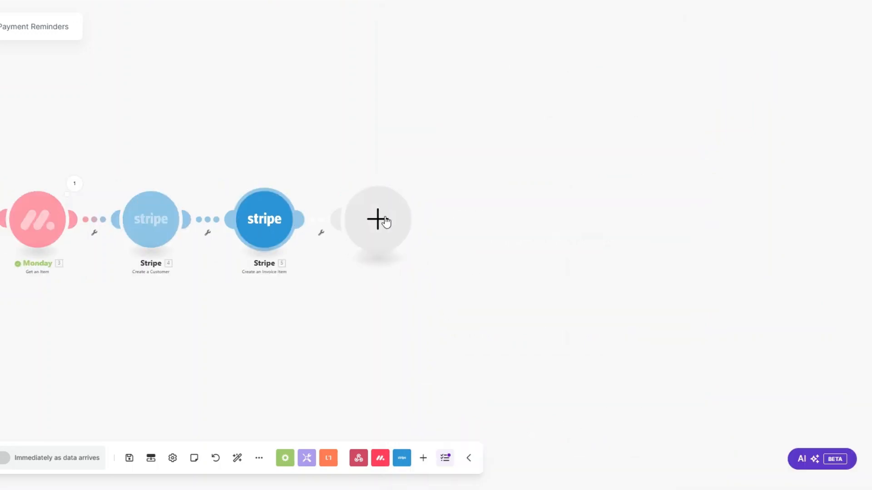
{"action": "left_click", "coordinate": [430, 185]}
{"action": "scroll", "coordinate": [486, 233], "scroll_direction": "down", "scroll_amount": 10}
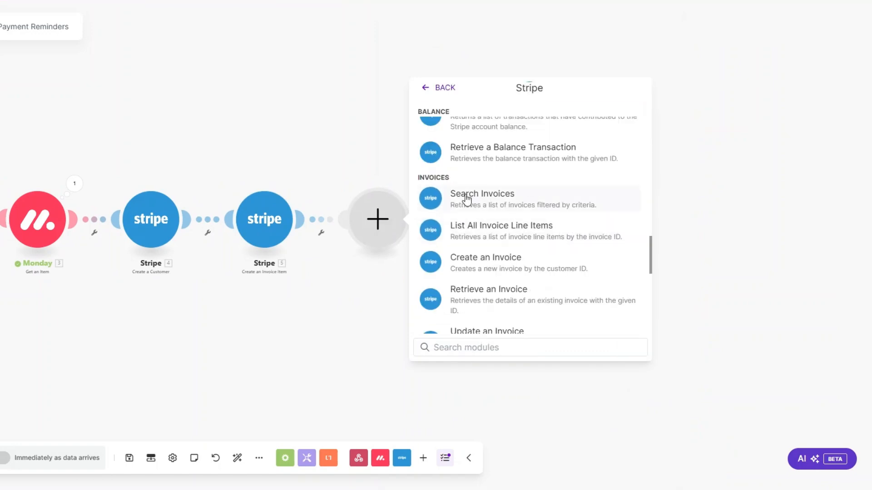
{"action": "left_click", "coordinate": [469, 263]}
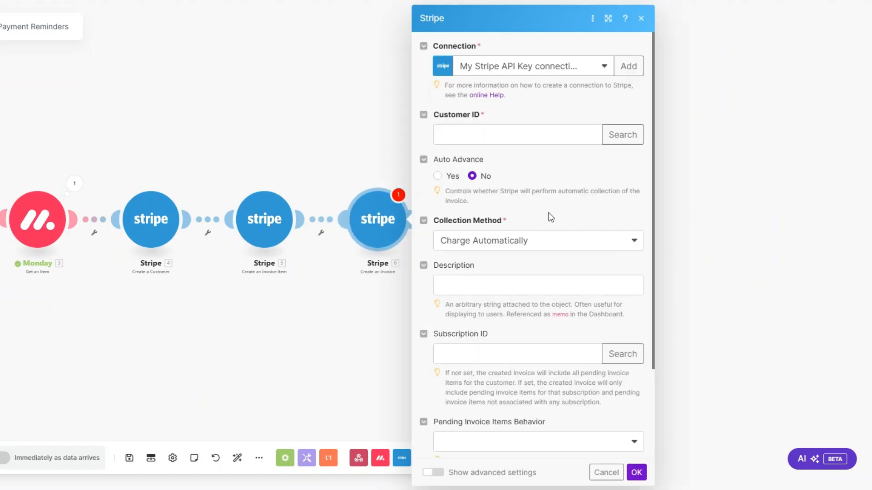
{"action": "left_click", "coordinate": [531, 141]}
{"action": "scroll", "coordinate": [738, 214], "scroll_direction": "down", "scroll_amount": 10}
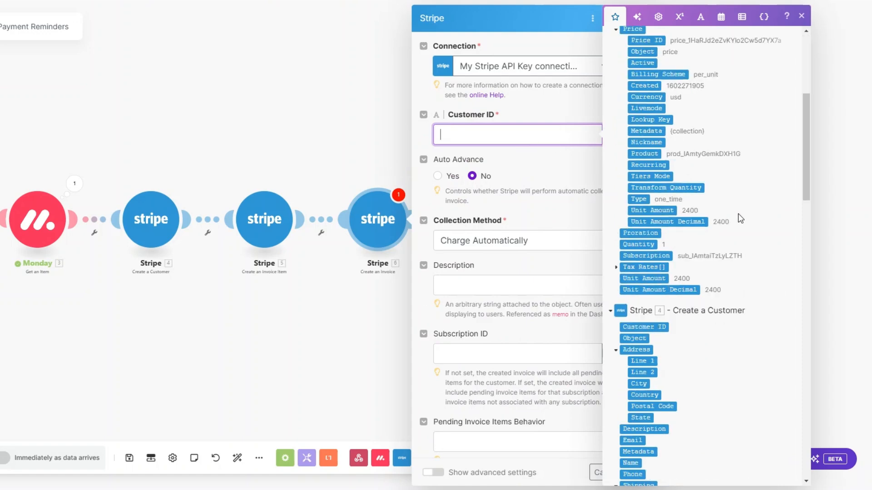
{"action": "left_click", "coordinate": [650, 94]}
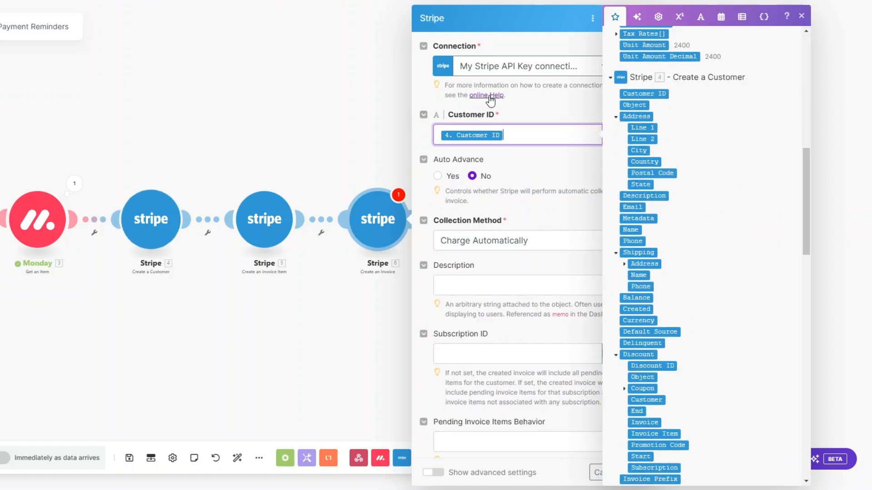
{"action": "left_click", "coordinate": [525, 189]}
{"action": "left_click", "coordinate": [510, 241]}
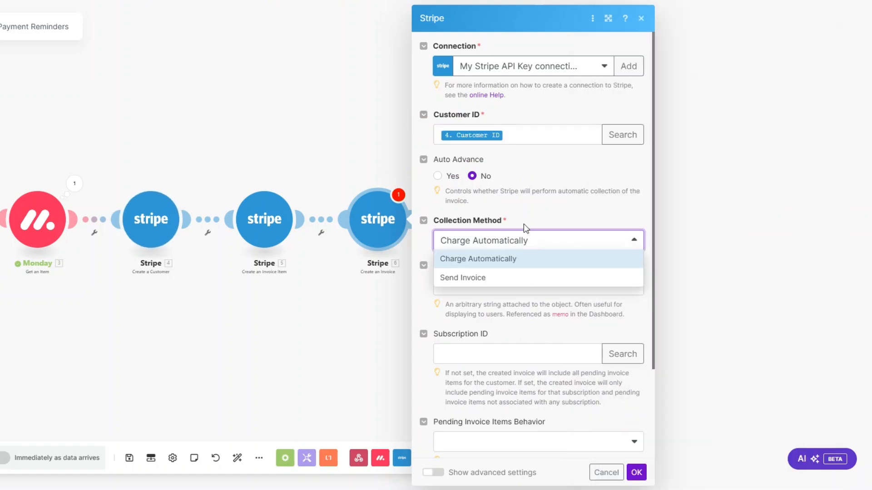
{"action": "left_click", "coordinate": [478, 276]}
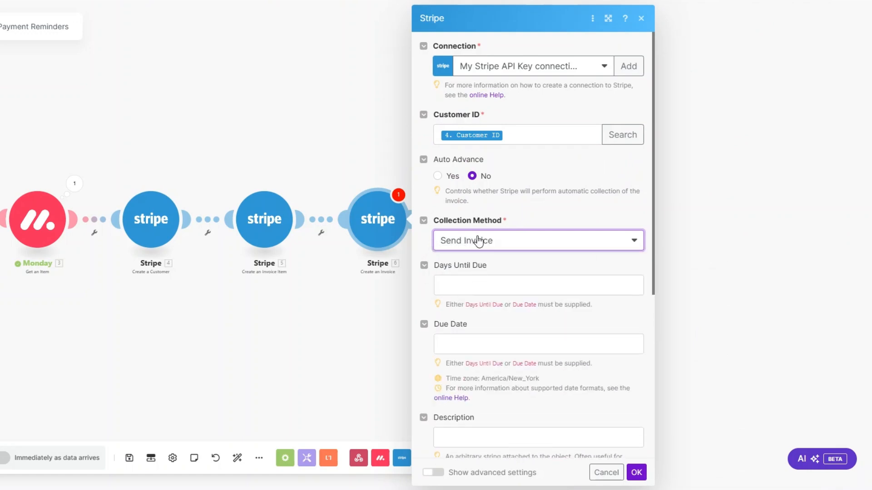
{"action": "left_click", "coordinate": [475, 283]}
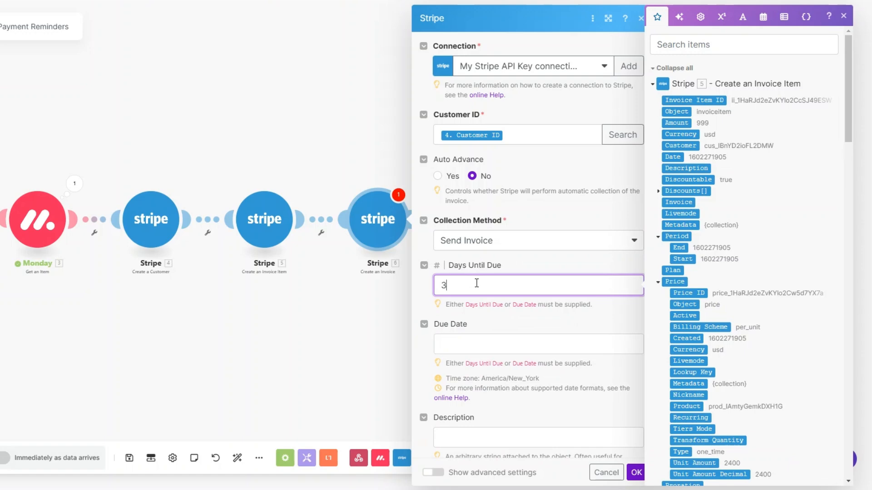
{"action": "scroll", "coordinate": [479, 286], "scroll_direction": "down", "scroll_amount": 5}
{"action": "left_click", "coordinate": [635, 473]}
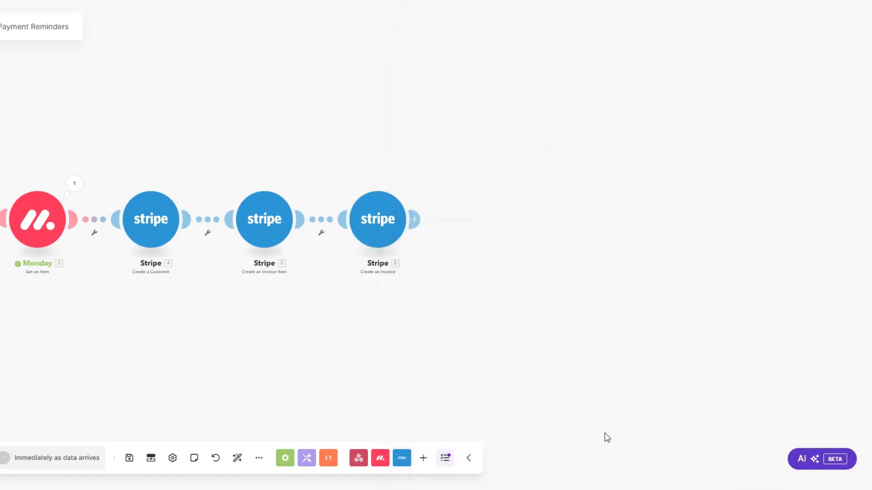
Add a Stripe Finalize a Draft Invoice step mapped to the created invoice's ID.
{"action": "left_click", "coordinate": [415, 220]}
{"action": "left_click", "coordinate": [566, 186]}
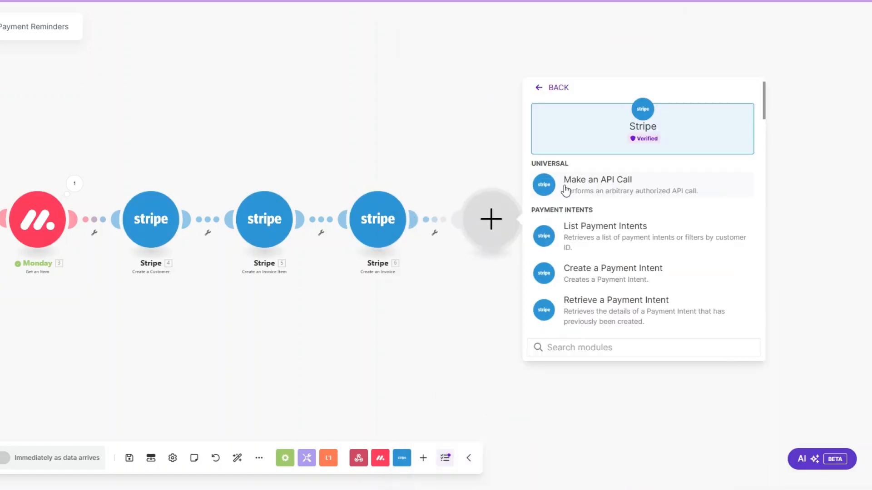
{"action": "scroll", "coordinate": [610, 252], "scroll_direction": "down", "scroll_amount": 15}
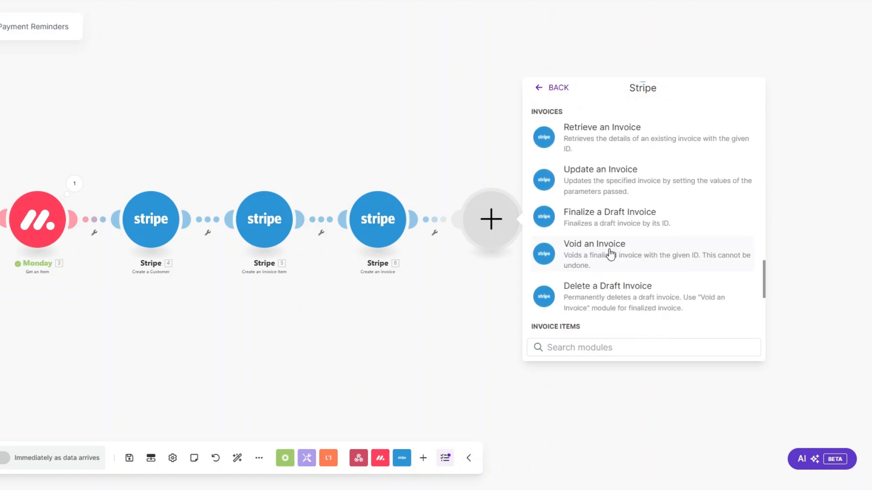
{"action": "scroll", "coordinate": [610, 253], "scroll_direction": "down", "scroll_amount": 3}
{"action": "scroll", "coordinate": [604, 218], "scroll_direction": "up", "scroll_amount": 2}
{"action": "left_click", "coordinate": [599, 172]}
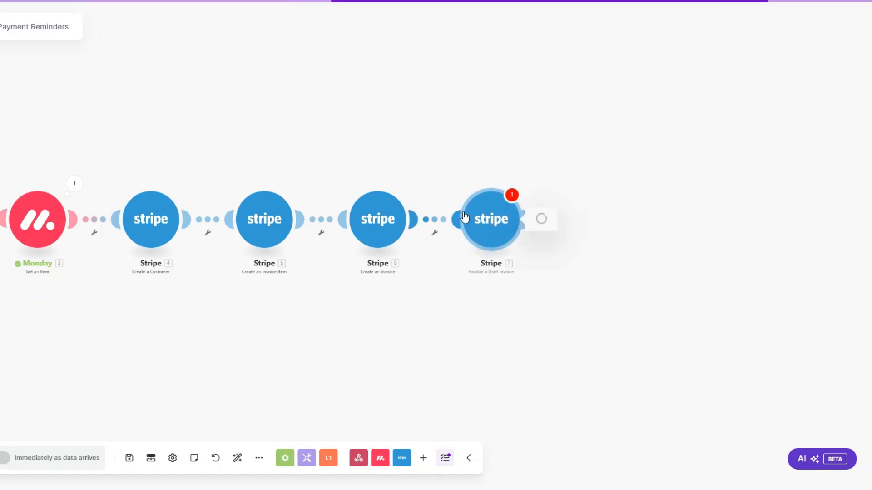
{"action": "left_click", "coordinate": [596, 253]}
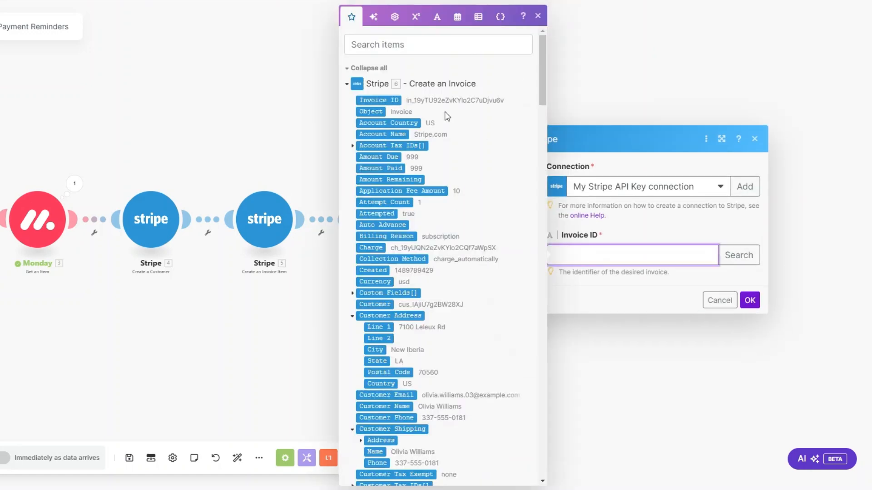
{"action": "left_click", "coordinate": [393, 100]}
{"action": "left_click", "coordinate": [749, 300]}
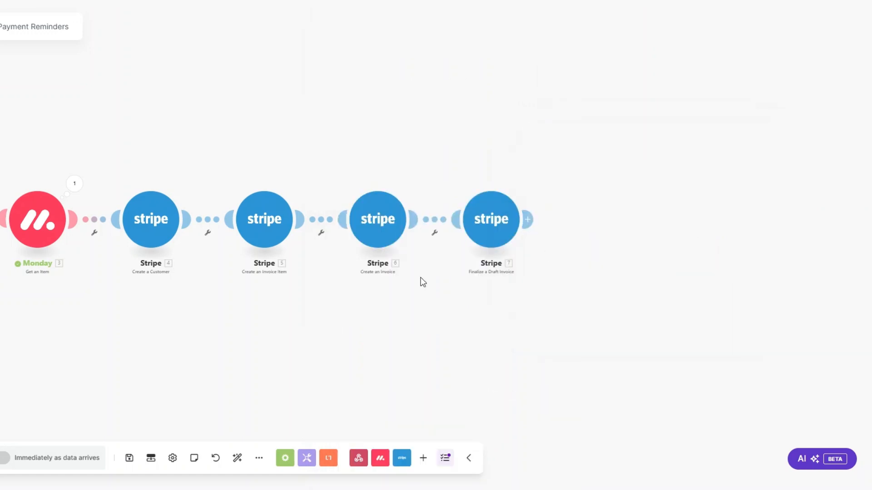
Add an Email 'Send an Email' module after the finalize step and rename it Invoice Email.
{"action": "left_click", "coordinate": [435, 226]}
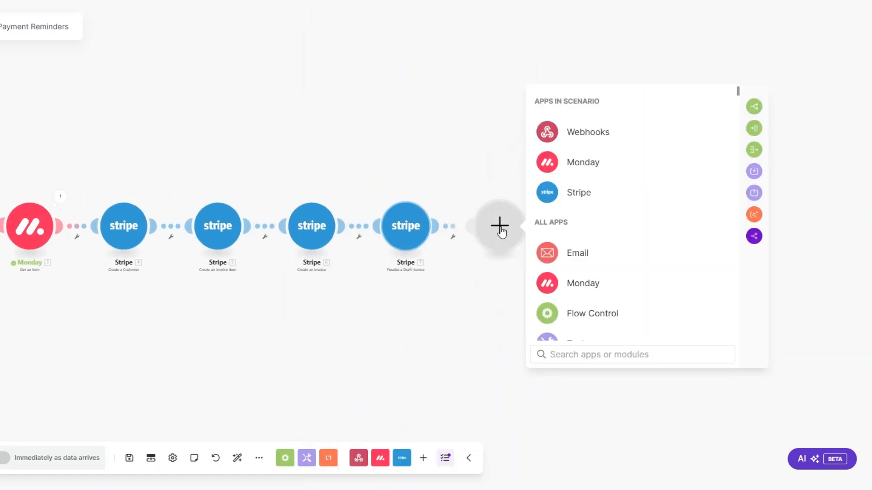
{"action": "left_click", "coordinate": [580, 252]}
{"action": "scroll", "coordinate": [581, 254], "scroll_direction": "down", "scroll_amount": 4}
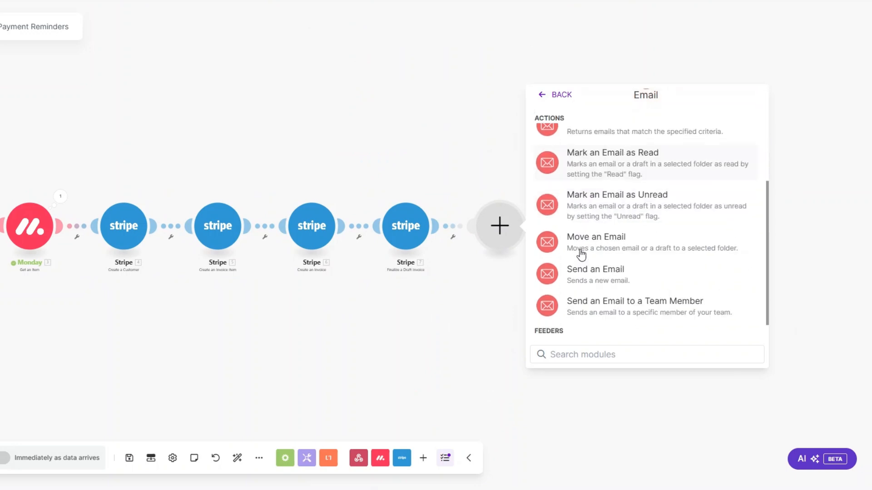
{"action": "left_click", "coordinate": [589, 276]}
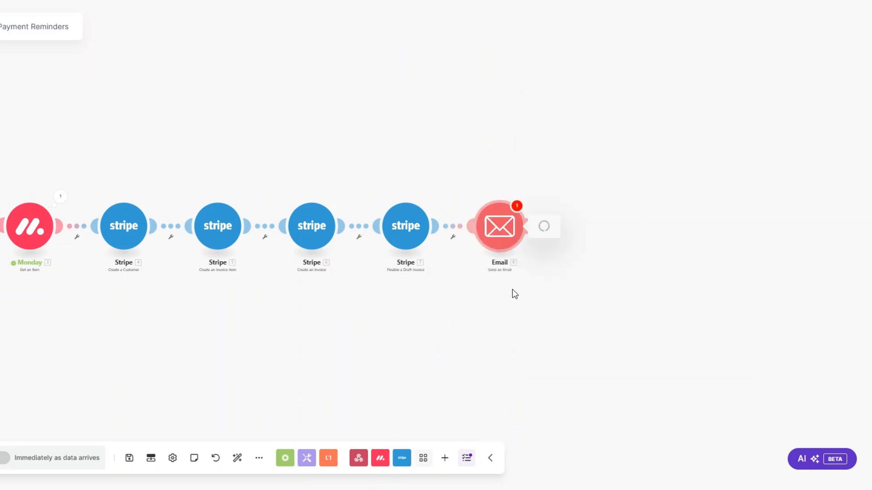
{"action": "right_click", "coordinate": [493, 235]}
{"action": "left_click", "coordinate": [549, 291]}
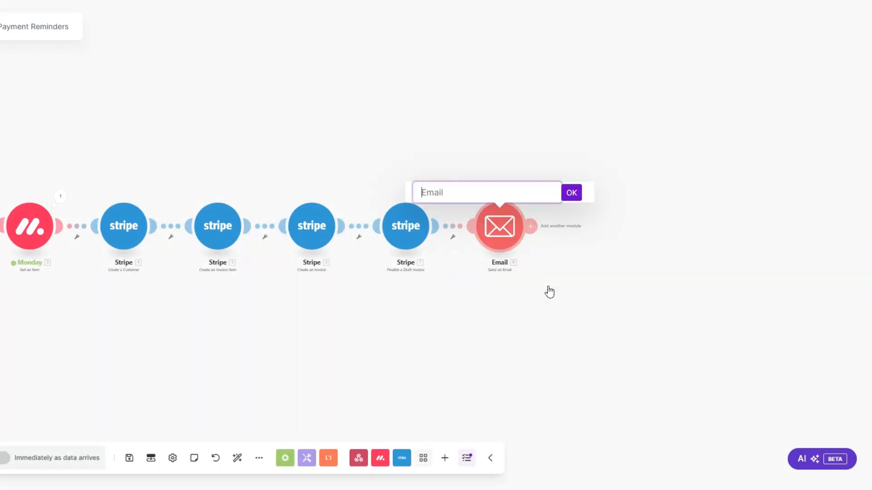
{"action": "key", "text": "ctrl+a"}
{"action": "key", "text": "BackSpace"}
{"action": "type", "text": "Invoice Email"}
{"action": "left_click", "coordinate": [571, 192]}
Map the recipient to the Monday contact's email, review the subject and content, and save.
{"action": "left_click", "coordinate": [520, 222]}
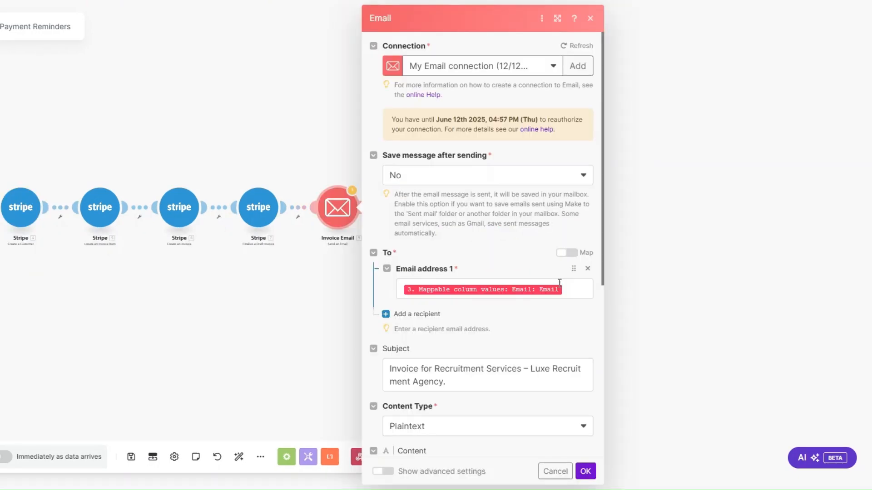
{"action": "left_click", "coordinate": [559, 282]}
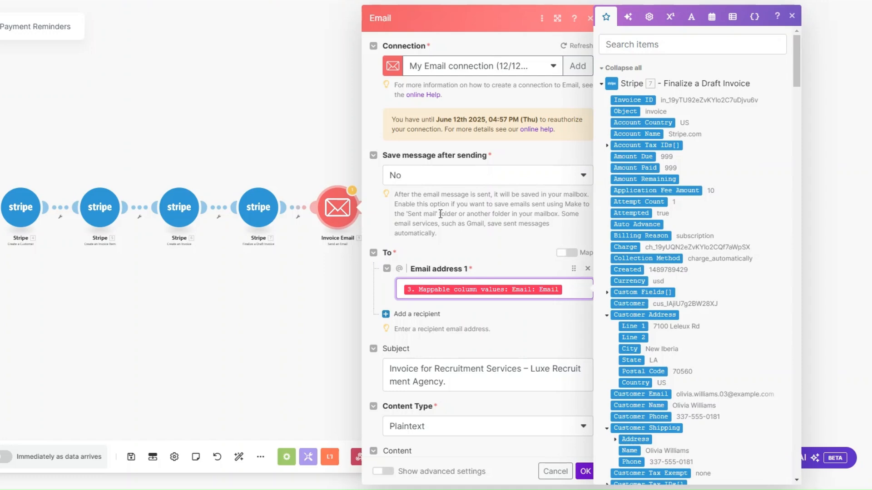
{"action": "left_click_drag", "start_coordinate": [796, 76], "coordinate": [796, 429]}
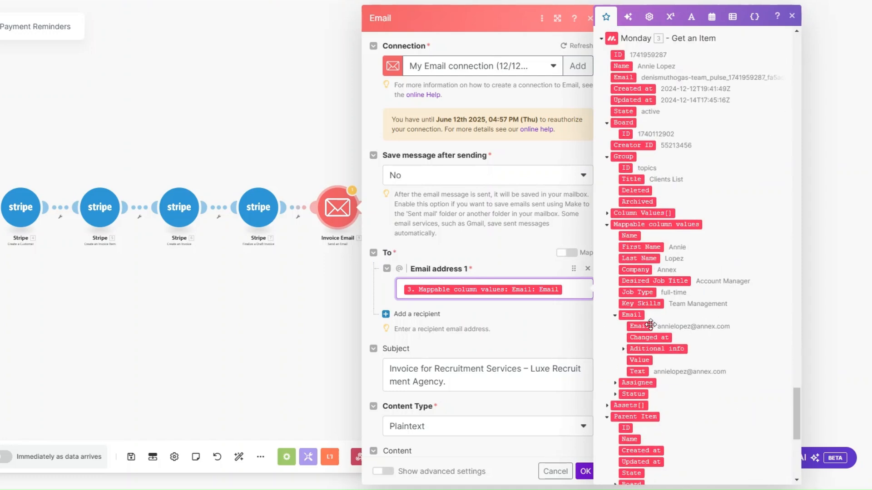
{"action": "scroll", "coordinate": [455, 140], "scroll_direction": "down", "scroll_amount": 5}
{"action": "left_click", "coordinate": [454, 167]}
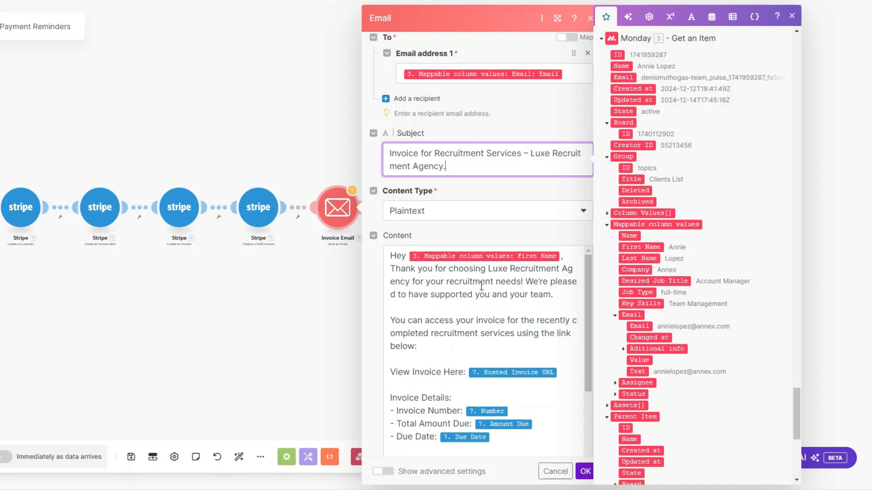
{"action": "left_click_drag", "start_coordinate": [796, 410], "coordinate": [800, 53]}
{"action": "scroll", "coordinate": [454, 300], "scroll_direction": "down", "scroll_amount": 2}
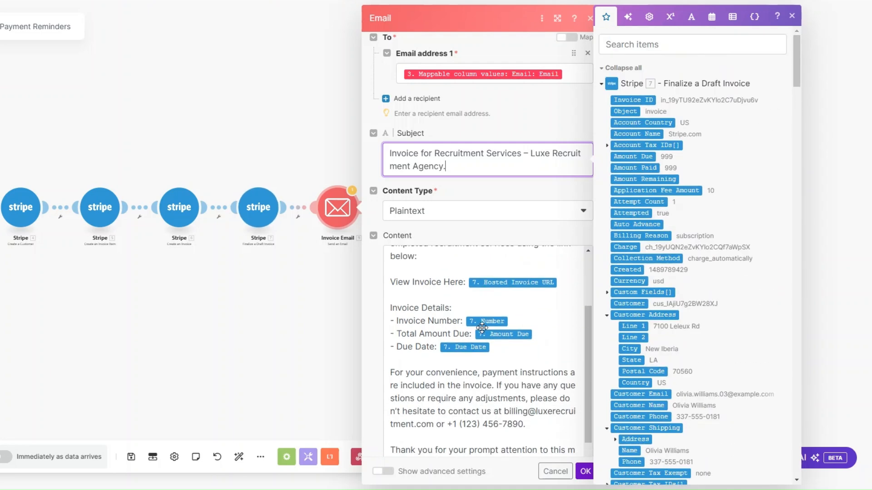
{"action": "scroll", "coordinate": [679, 373], "scroll_direction": "down", "scroll_amount": 1}
{"action": "scroll", "coordinate": [680, 372], "scroll_direction": "down", "scroll_amount": 3}
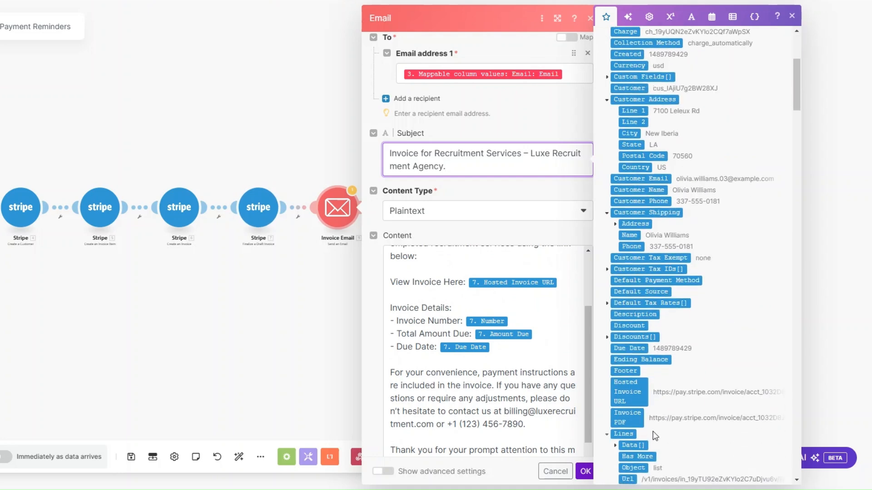
{"action": "scroll", "coordinate": [680, 373], "scroll_direction": "up", "scroll_amount": 1}
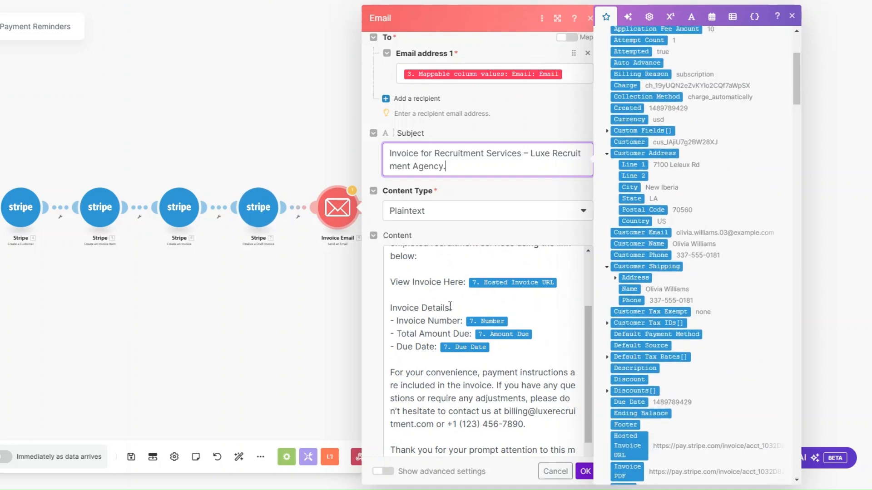
{"action": "scroll", "coordinate": [677, 353], "scroll_direction": "down", "scroll_amount": 3}
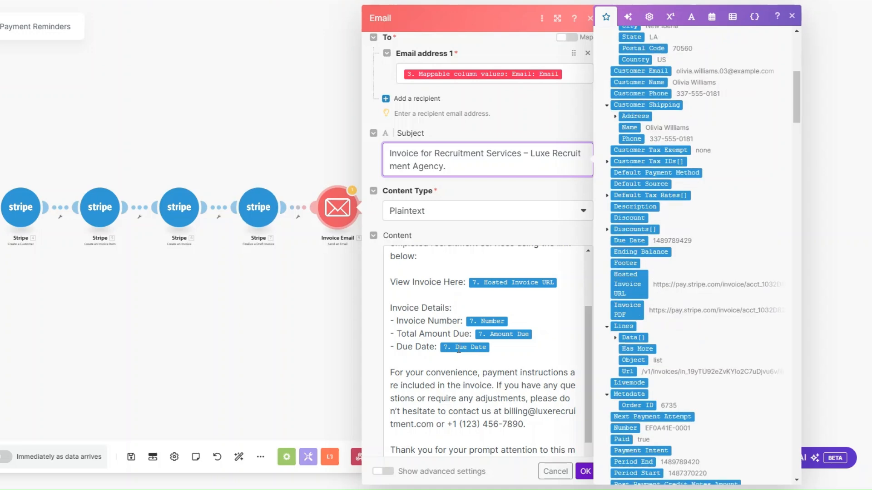
{"action": "scroll", "coordinate": [682, 373], "scroll_direction": "up", "scroll_amount": 6}
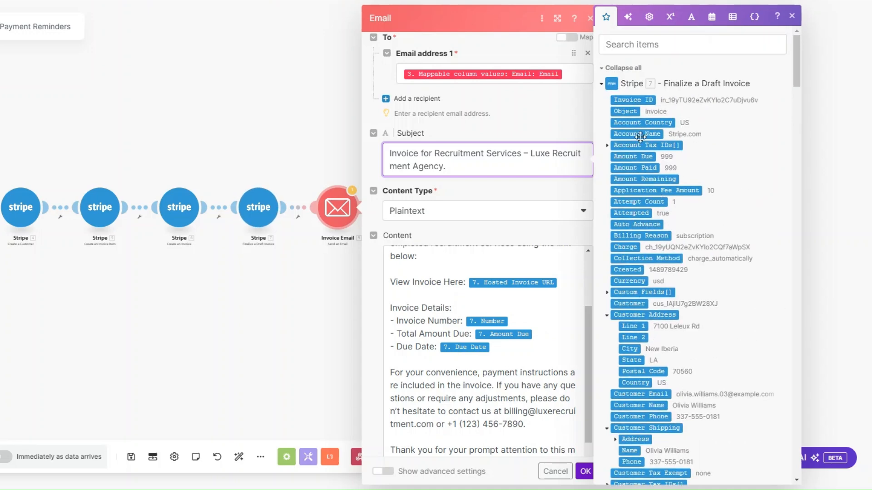
{"action": "scroll", "coordinate": [647, 360], "scroll_direction": "down", "scroll_amount": 2}
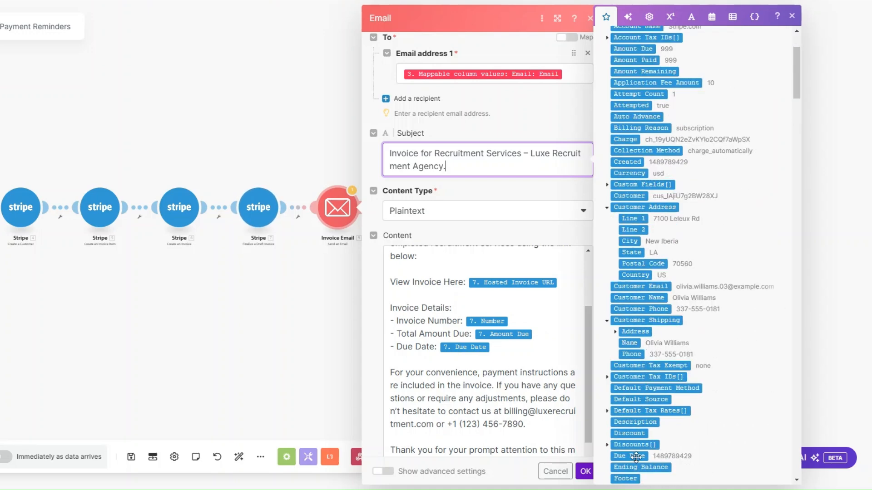
{"action": "scroll", "coordinate": [563, 382], "scroll_direction": "down", "scroll_amount": 1}
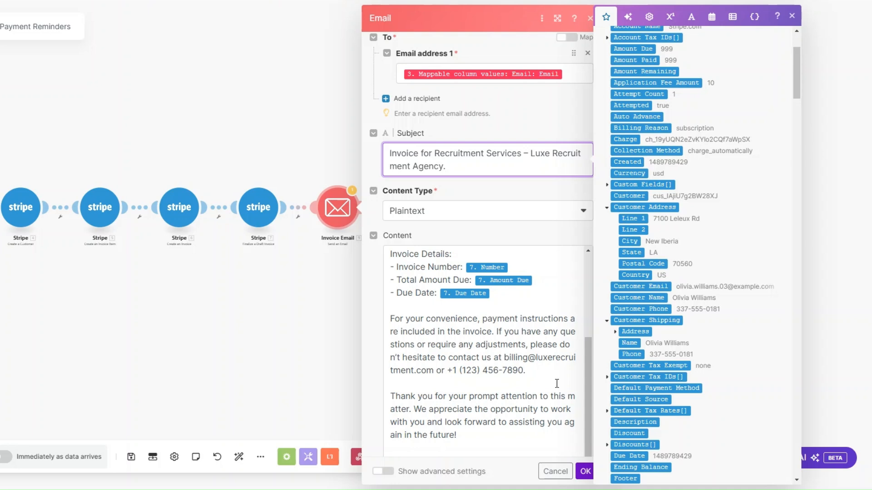
{"action": "scroll", "coordinate": [557, 383], "scroll_direction": "down", "scroll_amount": 2}
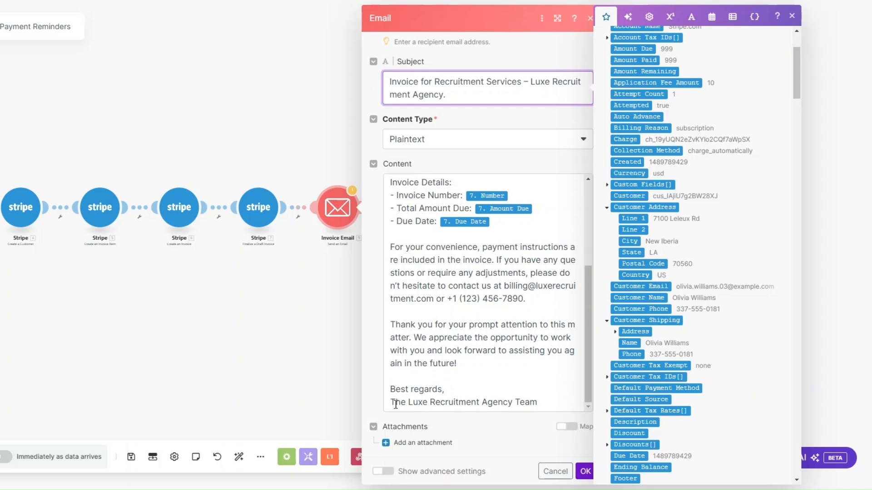
{"action": "left_click", "coordinate": [583, 472]}
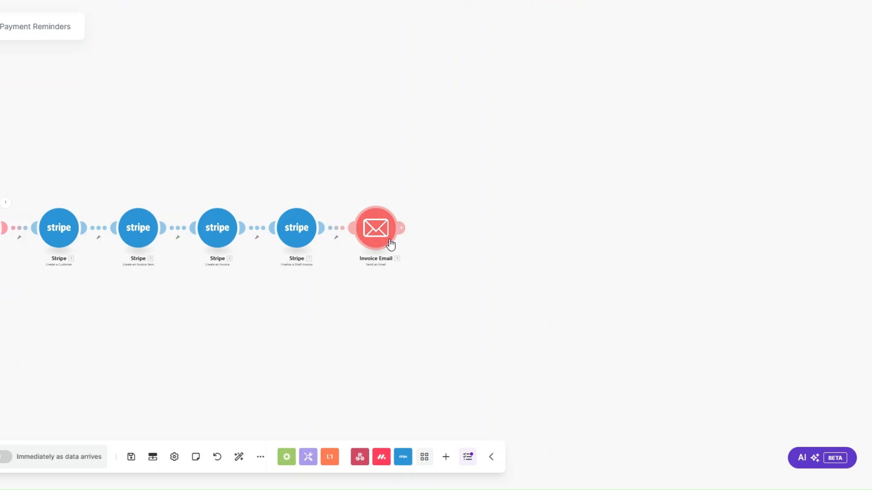
Add a Tools 'Set variable' module after Invoice Email.
{"action": "left_click", "coordinate": [402, 228]}
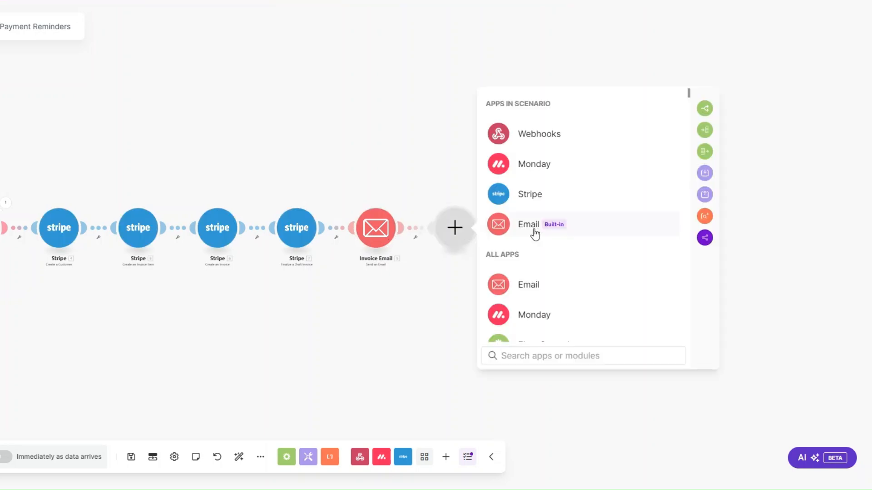
{"action": "scroll", "coordinate": [535, 230], "scroll_direction": "down", "scroll_amount": 4}
{"action": "scroll", "coordinate": [536, 232], "scroll_direction": "down", "scroll_amount": 1}
{"action": "left_click", "coordinate": [535, 170]}
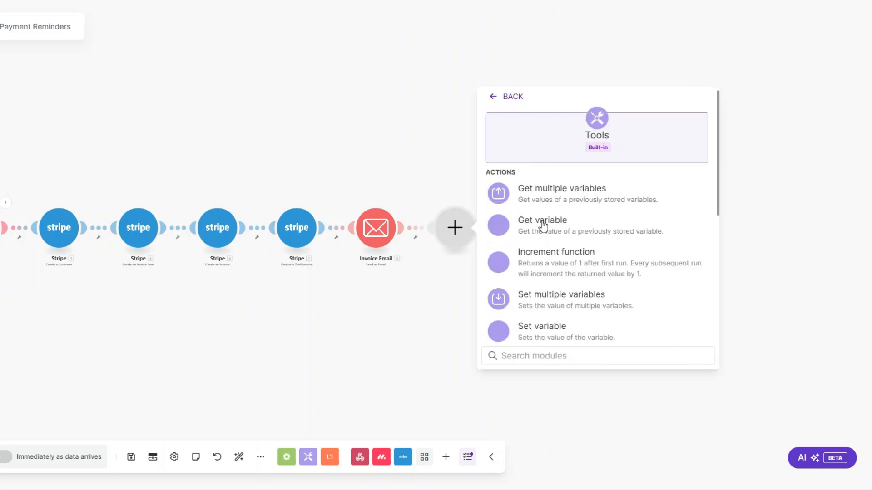
{"action": "left_click", "coordinate": [539, 223]}
Name the variable Date, set its value to the current time 'now', and save.
{"action": "left_click", "coordinate": [536, 211]}
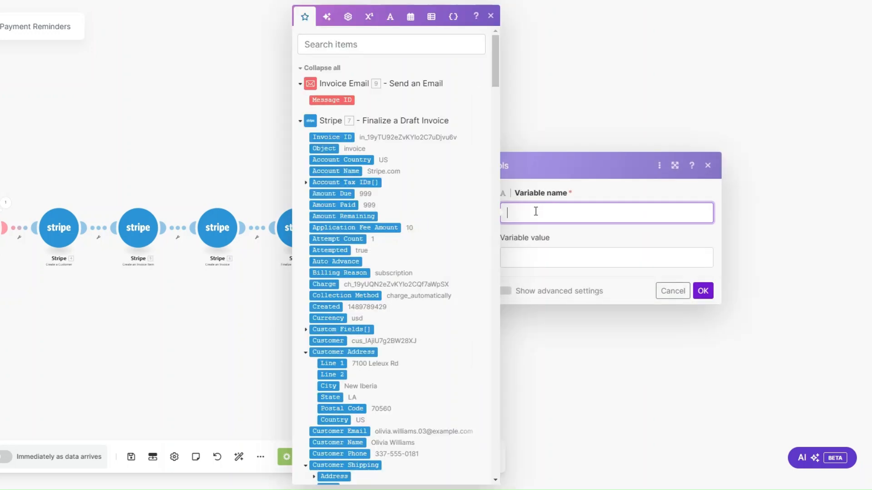
{"action": "type", "text": "Date"}
{"action": "left_click", "coordinate": [535, 267]}
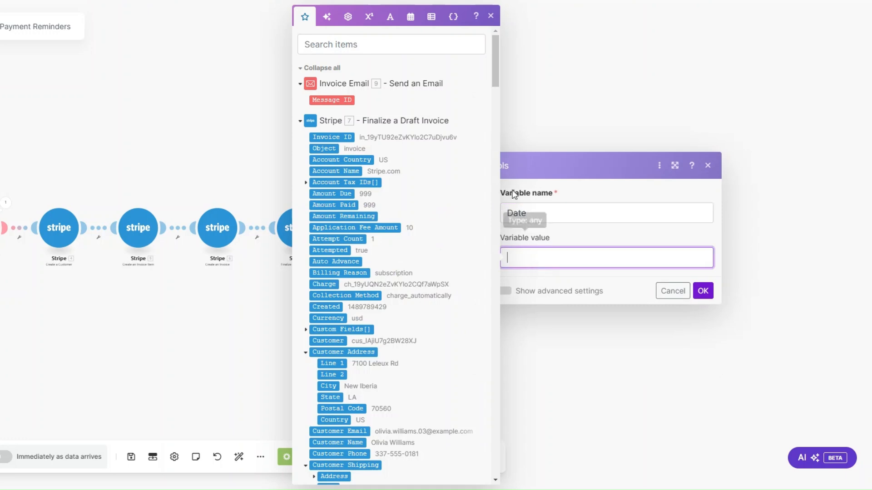
{"action": "left_click", "coordinate": [417, 23]}
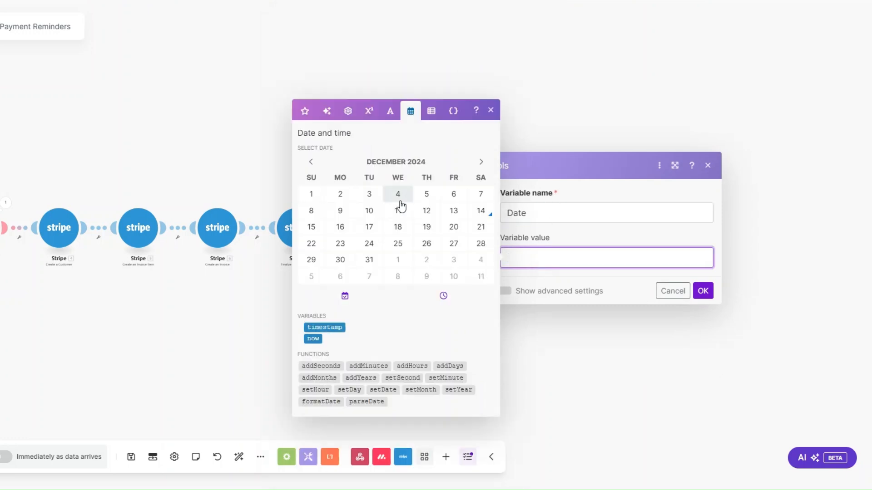
{"action": "left_click", "coordinate": [313, 339]}
{"action": "left_click", "coordinate": [703, 291]}
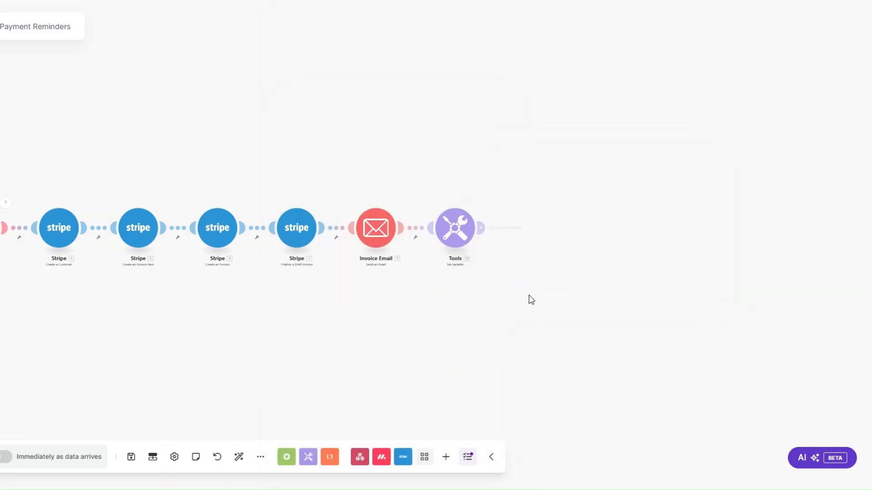
Add another module after the Tools step.
{"action": "scroll", "coordinate": [499, 313], "scroll_direction": "down", "scroll_amount": 2}
{"action": "left_click_drag", "start_coordinate": [483, 327], "coordinate": [376, 323]}
{"action": "scroll", "coordinate": [411, 244], "scroll_direction": "up", "scroll_amount": 1}
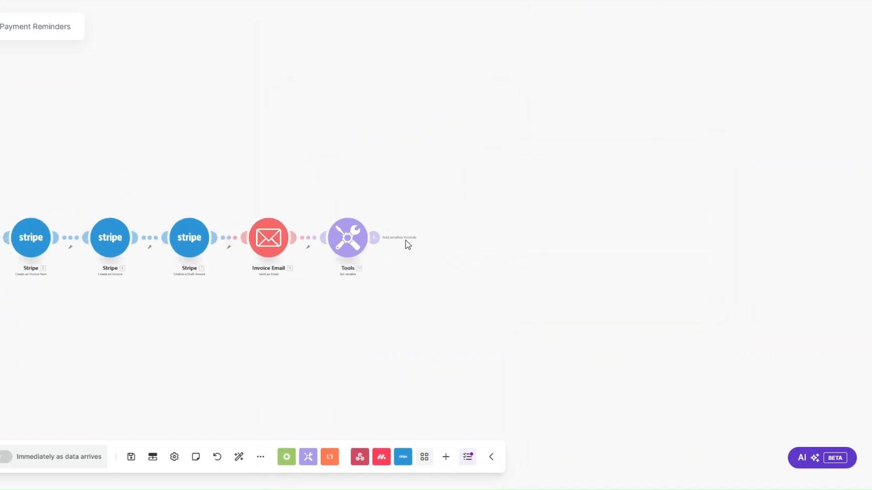
{"action": "left_click", "coordinate": [426, 237]}
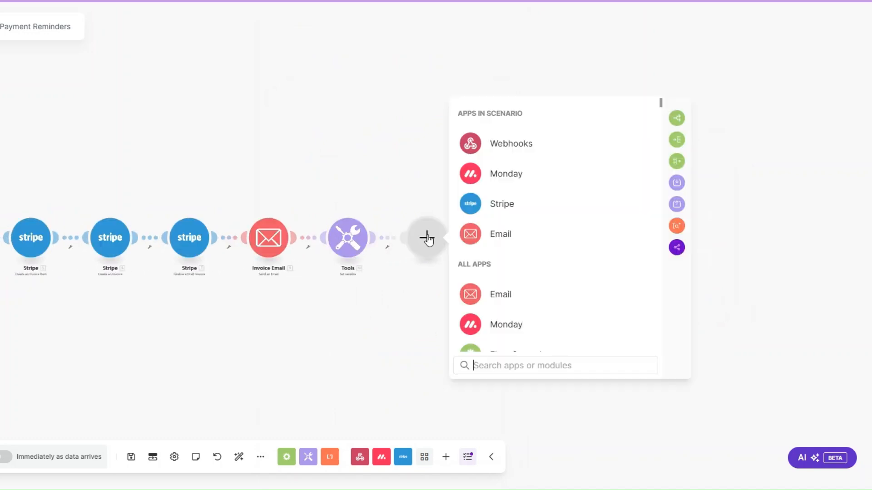
Add a Stripe 'Search Invoices' module.
{"action": "left_click", "coordinate": [499, 205]}
{"action": "scroll", "coordinate": [540, 288], "scroll_direction": "down", "scroll_amount": 3}
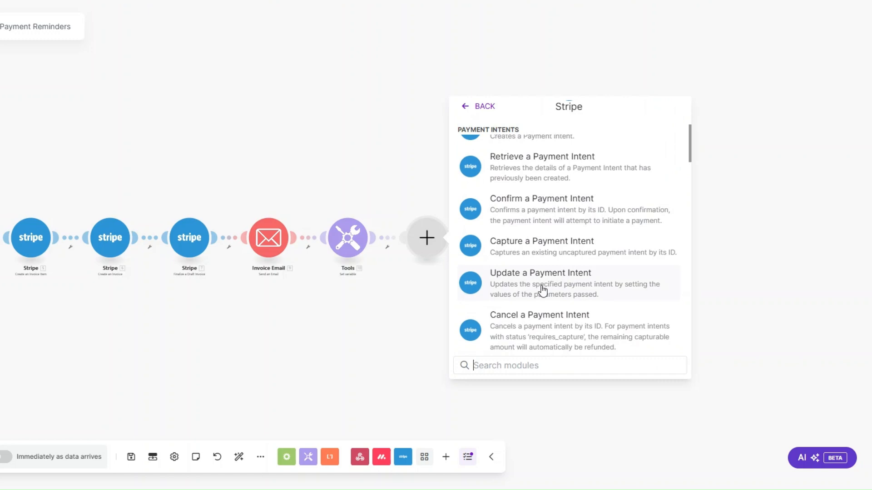
{"action": "type", "text": "search"}
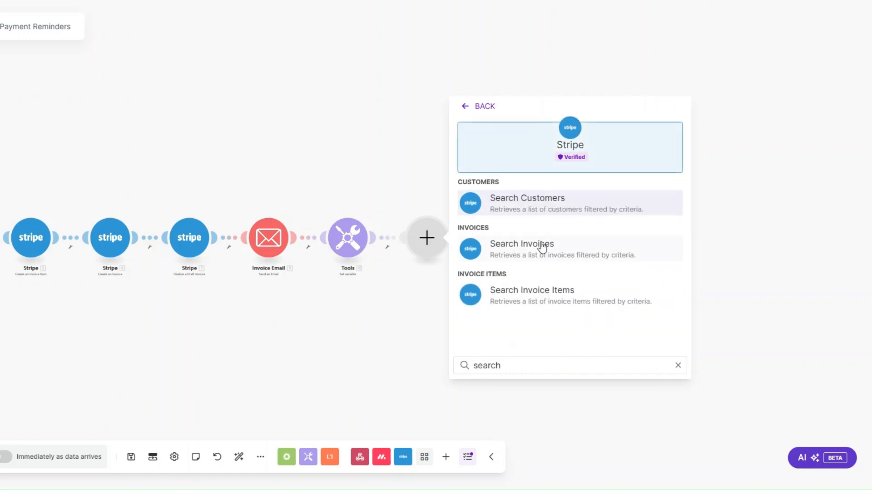
{"action": "left_click", "coordinate": [539, 248]}
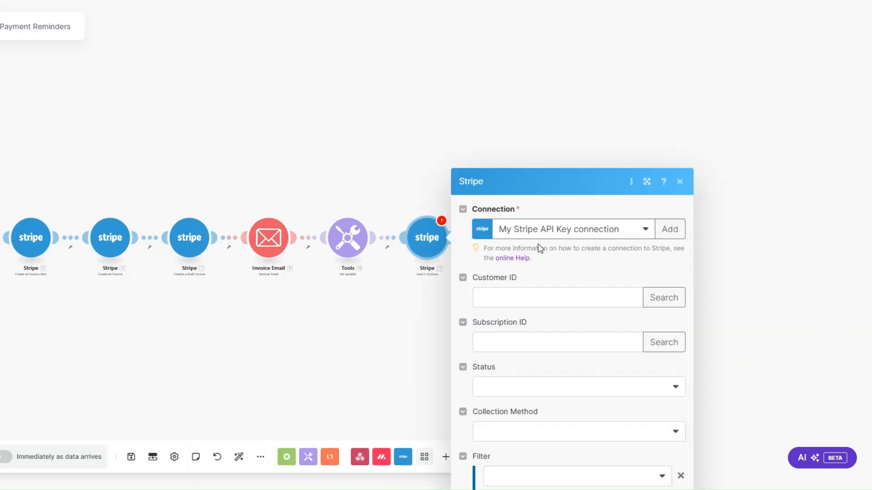
Map 4. Customer ID, set status Open, Charge Automatically, limit 1, and save.
{"action": "left_click", "coordinate": [525, 133]}
{"action": "scroll", "coordinate": [763, 263], "scroll_direction": "down", "scroll_amount": 10}
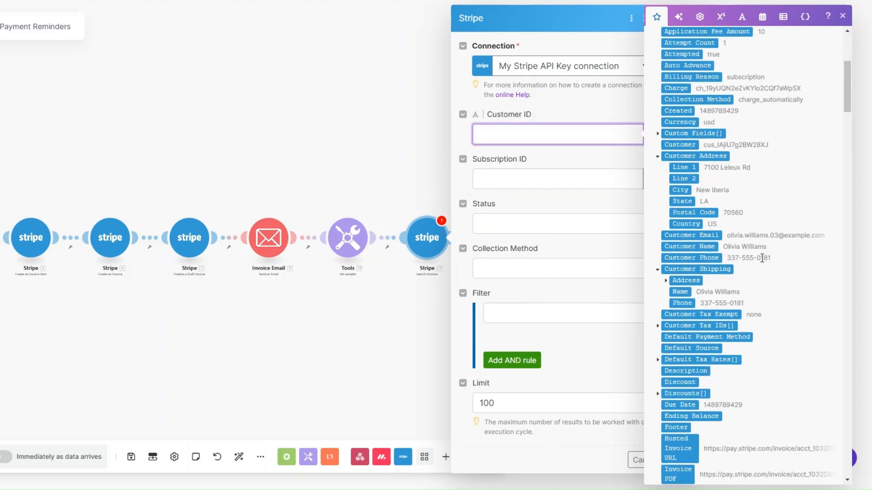
{"action": "scroll", "coordinate": [763, 263], "scroll_direction": "down", "scroll_amount": 15}
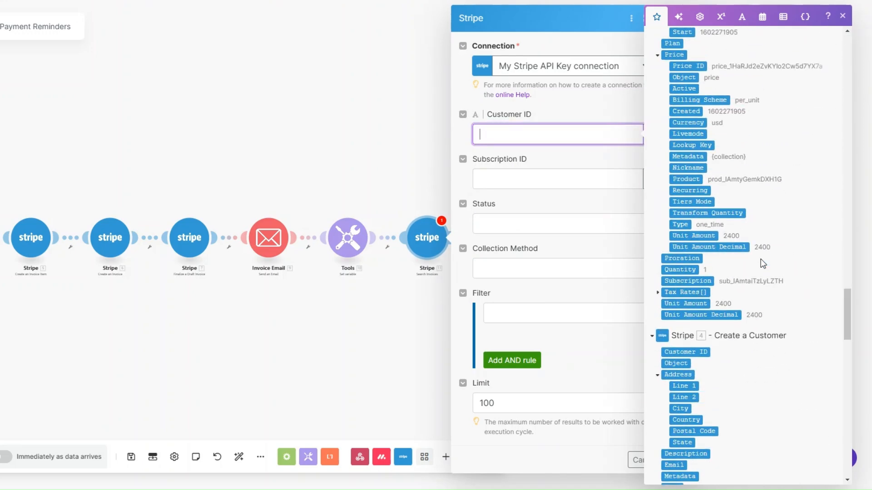
{"action": "left_click", "coordinate": [691, 248]}
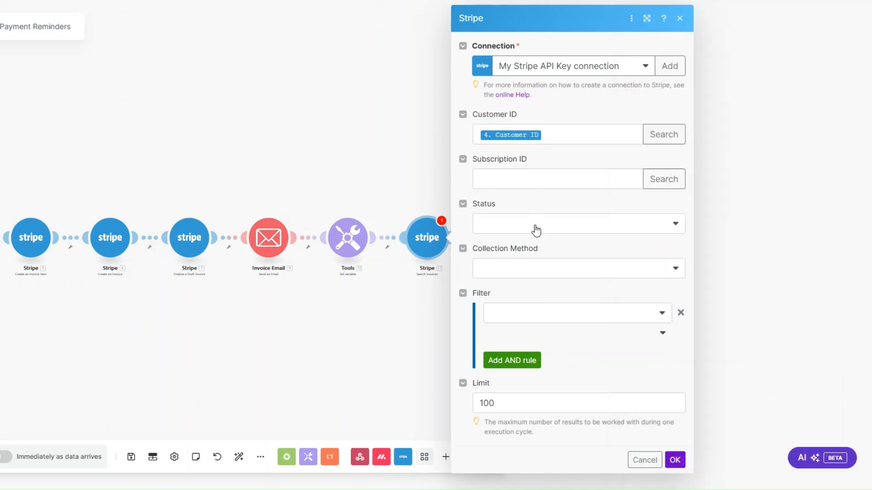
{"action": "left_click", "coordinate": [536, 232]}
{"action": "left_click", "coordinate": [522, 282]}
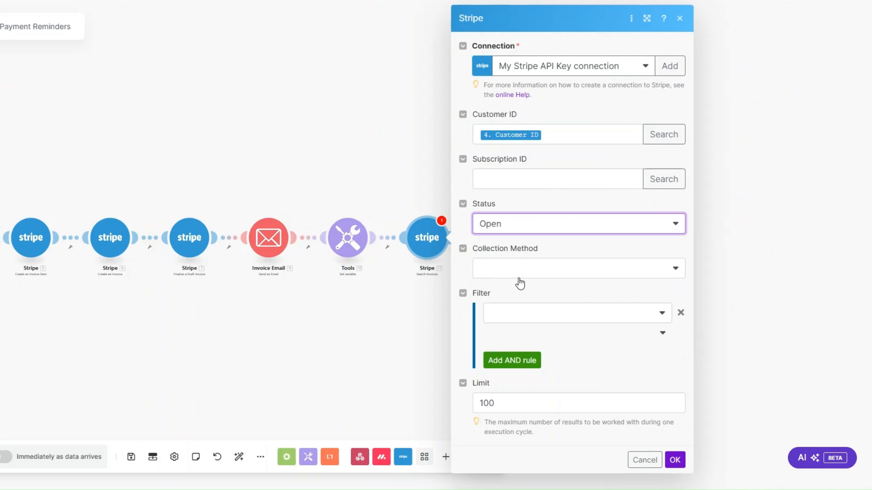
{"action": "left_click", "coordinate": [519, 269]}
{"action": "left_click", "coordinate": [511, 304]}
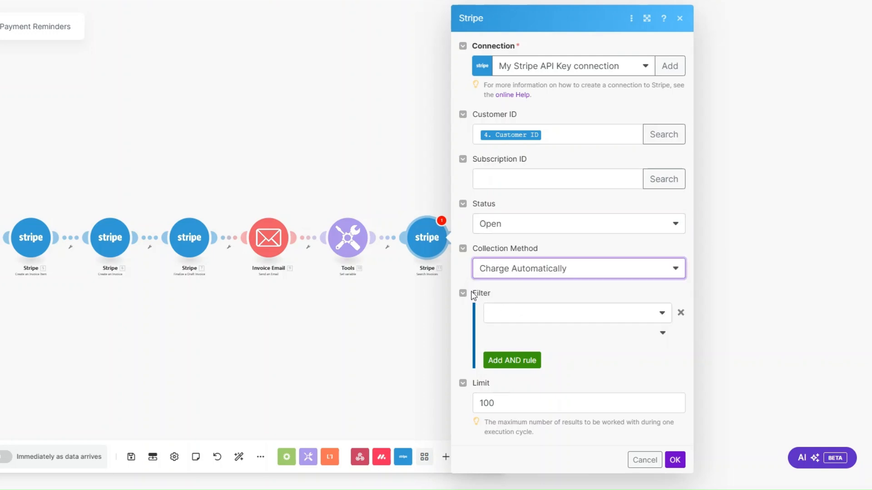
{"action": "left_click", "coordinate": [526, 401]}
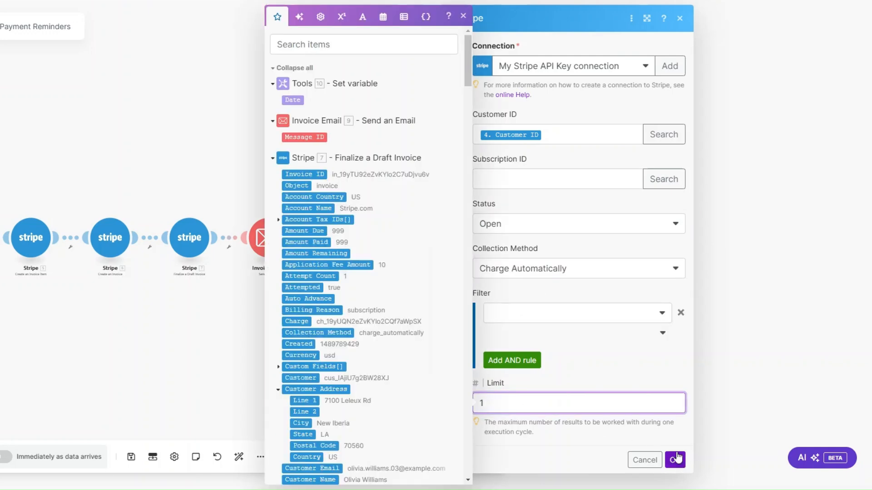
{"action": "left_click", "coordinate": [429, 277]}
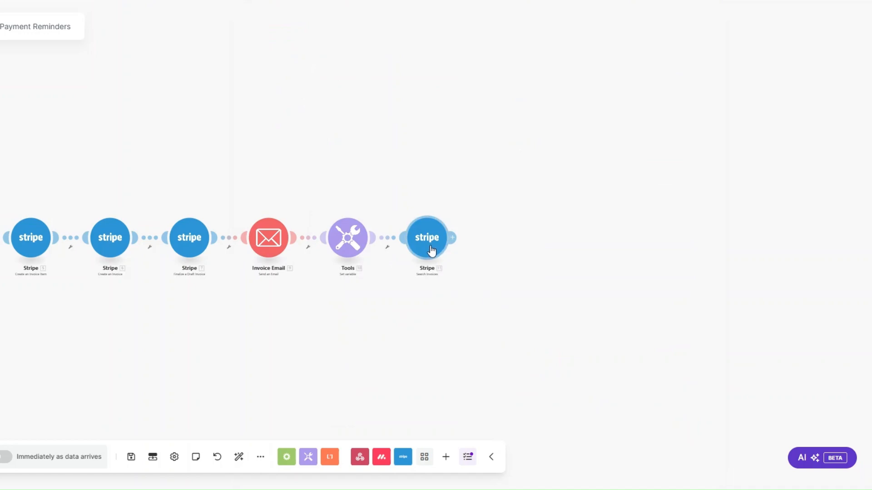
Set up a filter labelled 'Due Date?' on the Tools–Stripe link.
{"action": "left_click", "coordinate": [388, 248]}
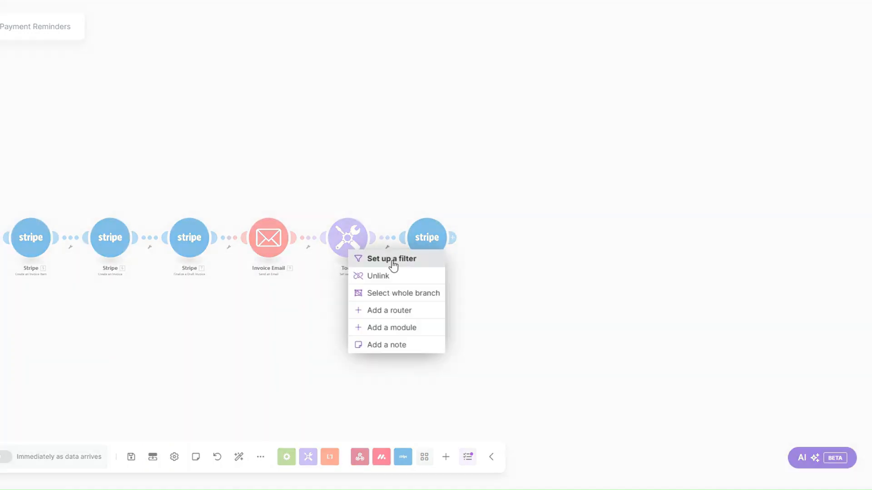
{"action": "left_click", "coordinate": [392, 260]}
{"action": "left_click", "coordinate": [444, 187]}
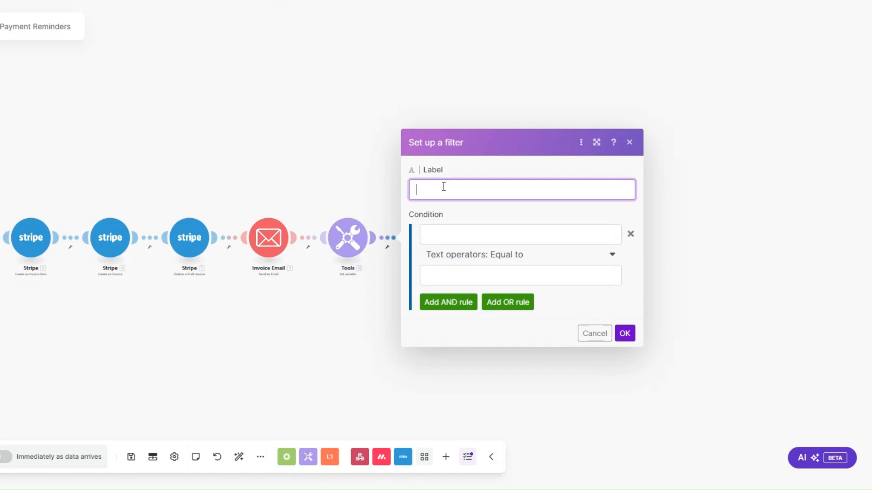
{"action": "type", "text": "Due Date?"}
Set the condition 10. Date Datetime Equal to 7. Due Date and save the filter.
{"action": "left_click", "coordinate": [434, 233]}
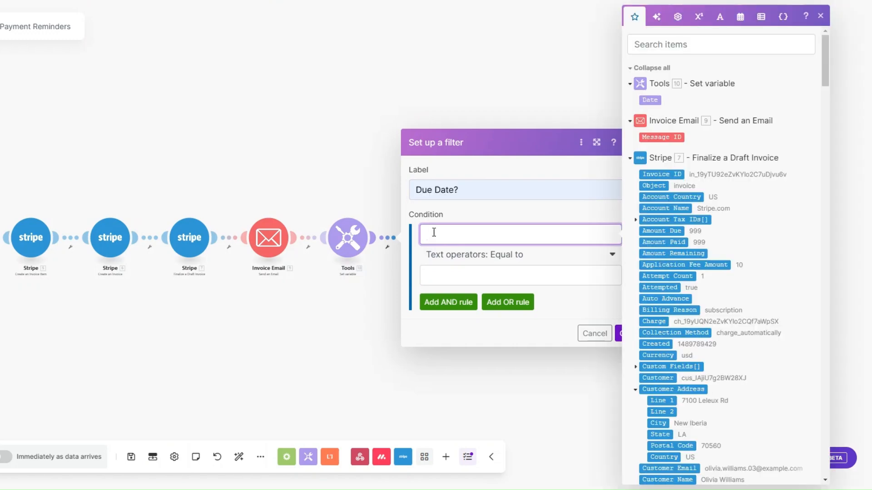
{"action": "left_click", "coordinate": [653, 100]}
{"action": "left_click", "coordinate": [479, 254]}
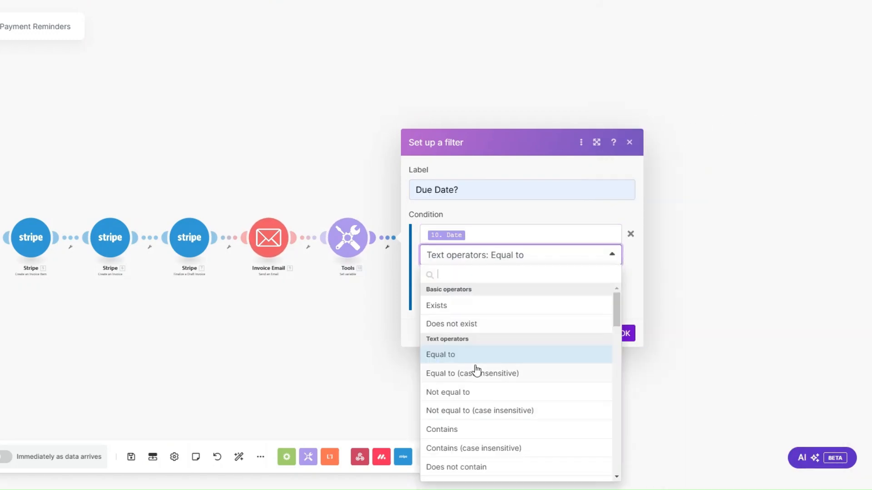
{"action": "scroll", "coordinate": [476, 370], "scroll_direction": "down", "scroll_amount": 10}
{"action": "left_click", "coordinate": [457, 379]}
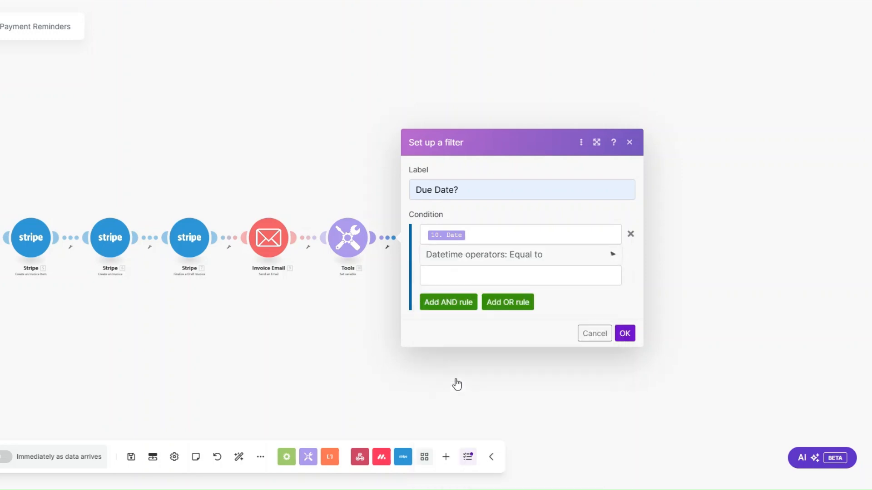
{"action": "left_click", "coordinate": [459, 275]}
{"action": "scroll", "coordinate": [748, 321], "scroll_direction": "down", "scroll_amount": 5}
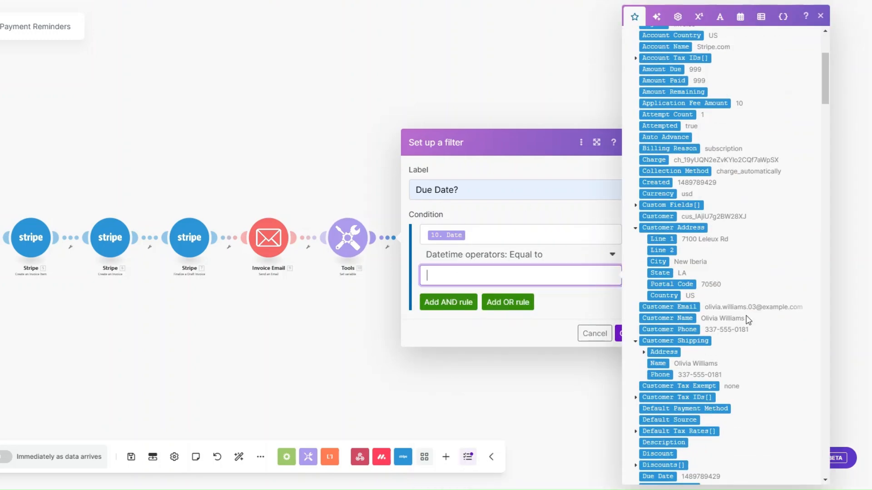
{"action": "scroll", "coordinate": [748, 320], "scroll_direction": "down", "scroll_amount": 3}
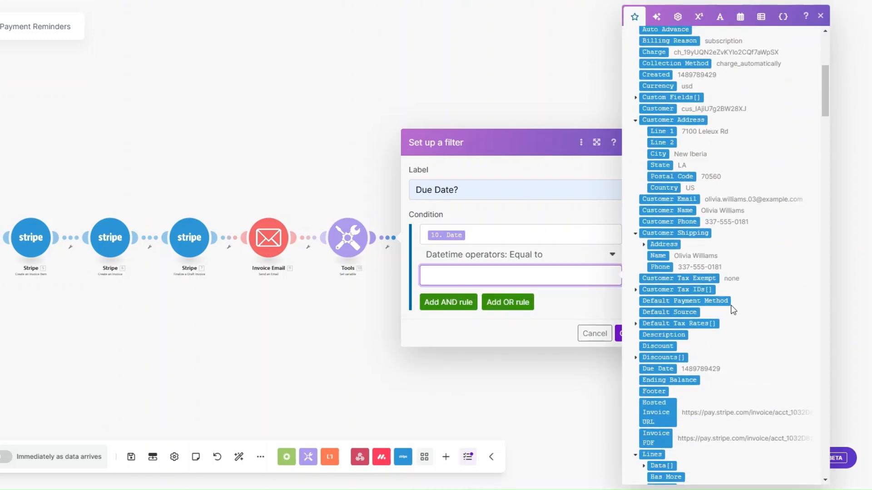
{"action": "scroll", "coordinate": [719, 300], "scroll_direction": "down", "scroll_amount": 3}
{"action": "left_click", "coordinate": [649, 314]}
{"action": "left_click", "coordinate": [625, 336]}
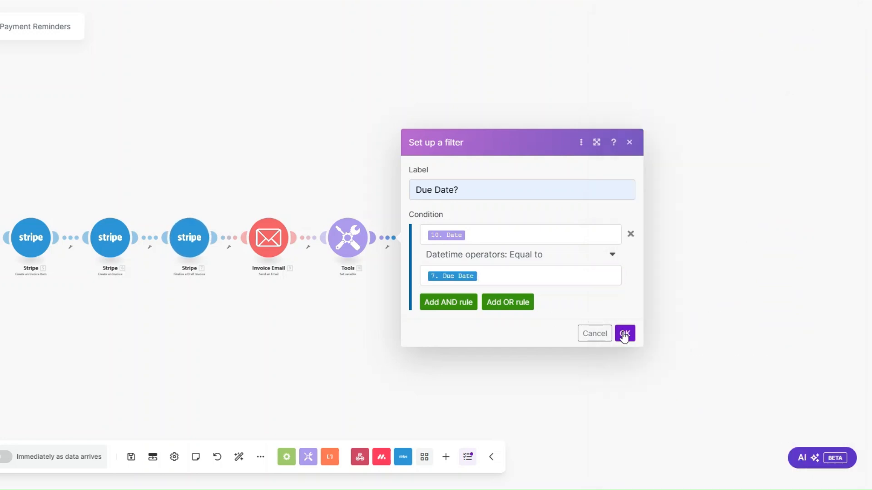
{"action": "left_click", "coordinate": [625, 335]}
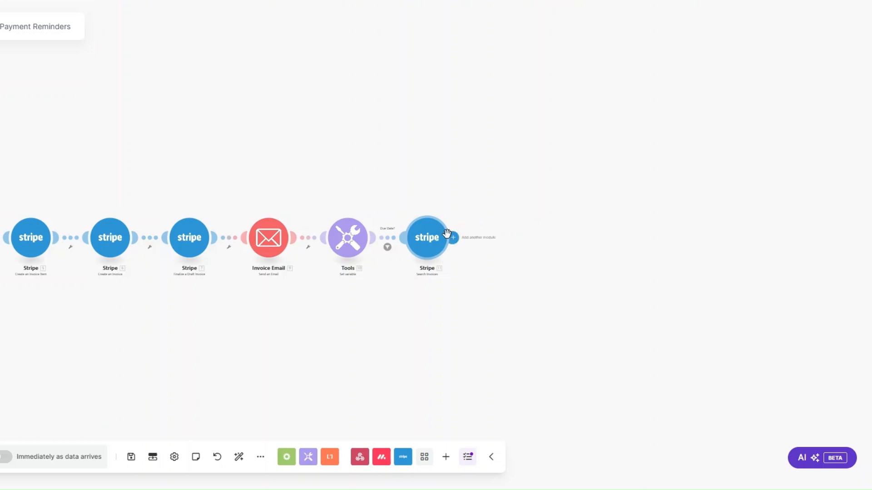
Add a Send an Email module after Search Invoices, renamed as the payment reminder email.
{"action": "left_click", "coordinate": [468, 244]}
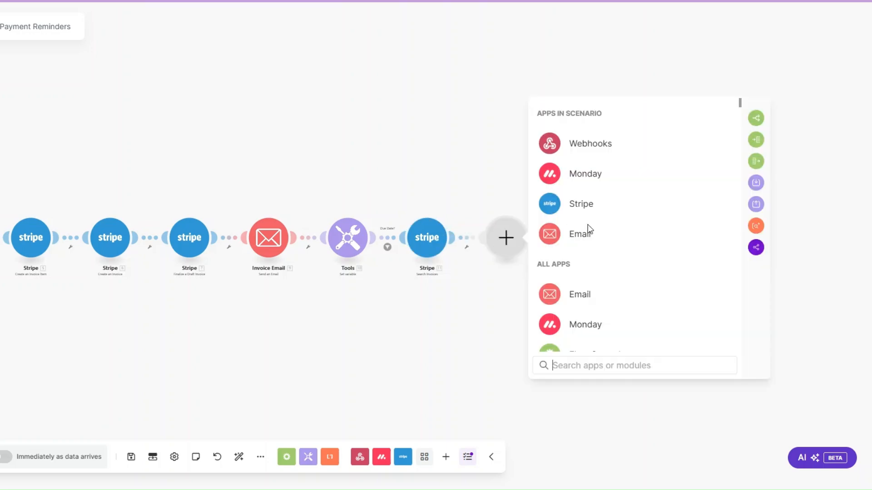
{"action": "left_click", "coordinate": [588, 231]}
{"action": "scroll", "coordinate": [590, 247], "scroll_direction": "down", "scroll_amount": 5}
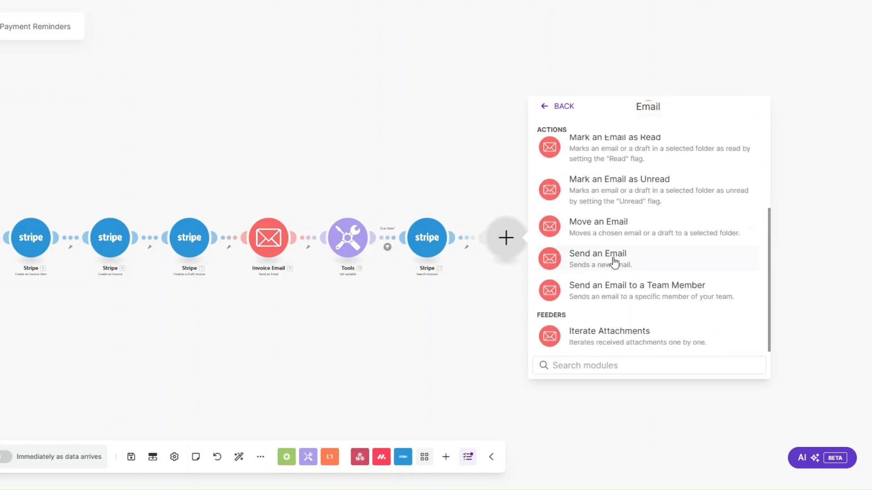
{"action": "left_click", "coordinate": [613, 258]}
{"action": "right_click", "coordinate": [511, 243]}
{"action": "left_click", "coordinate": [549, 301]}
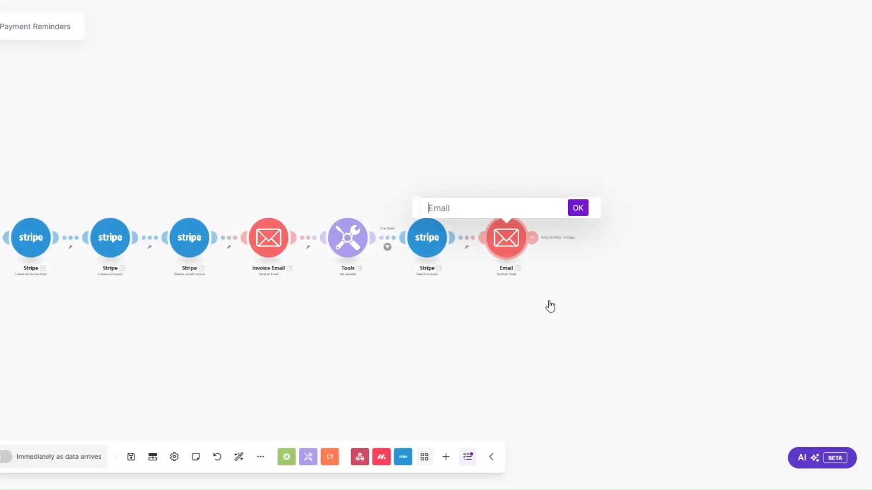
{"action": "type", "text": "Paymen"}
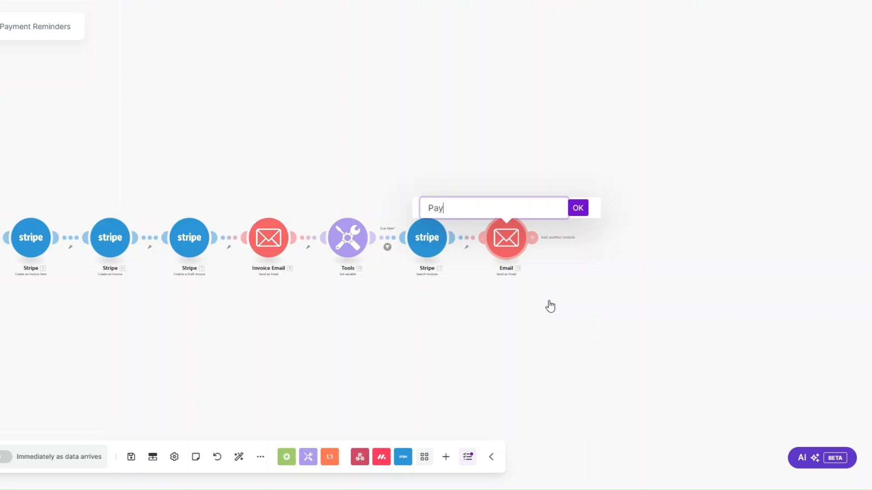
{"action": "type", "text": "t Email Remind"}
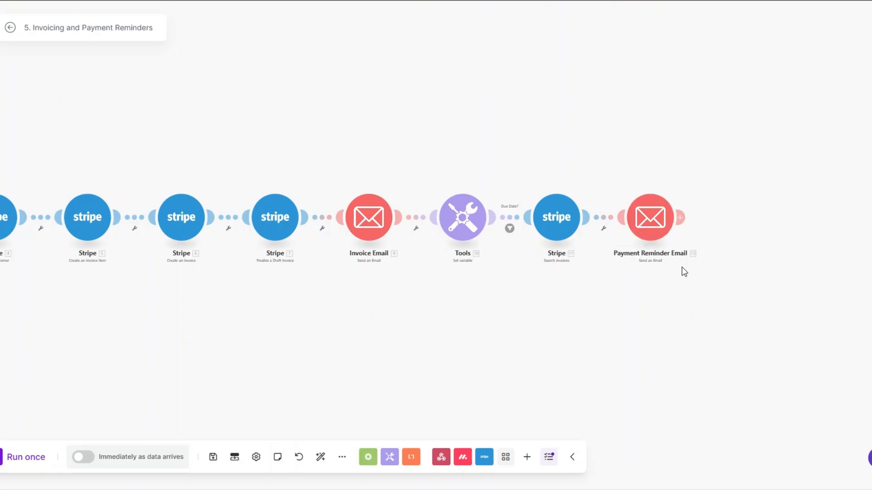
Set up a filter labelled 'Payment Reminder?' on the link into the reminder email.
{"action": "left_click", "coordinate": [604, 228]}
{"action": "left_click", "coordinate": [607, 239]}
{"action": "left_click", "coordinate": [658, 170]}
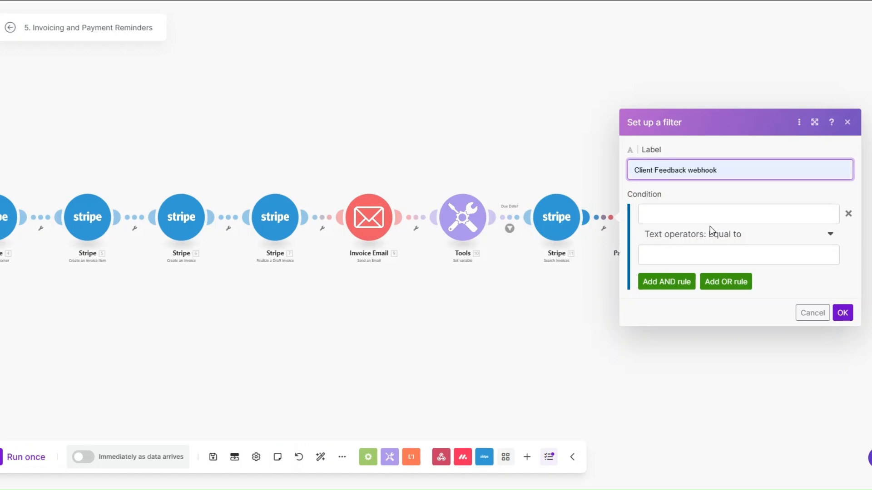
{"action": "left_click", "coordinate": [681, 216]}
{"action": "left_click", "coordinate": [681, 216]}
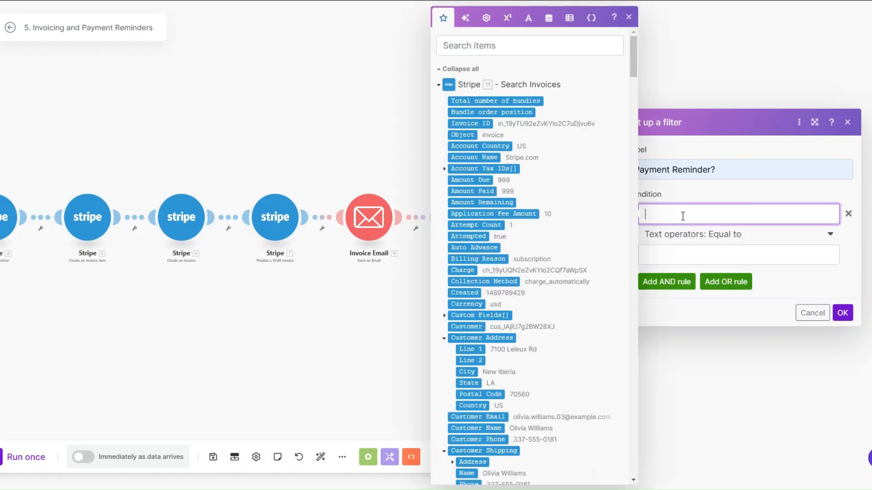
Make the first condition 11. Amount Due Exists, and add an AND rule.
{"action": "left_click", "coordinate": [471, 181]}
{"action": "left_click", "coordinate": [704, 242]}
{"action": "left_click", "coordinate": [699, 236]}
{"action": "left_click", "coordinate": [674, 289]}
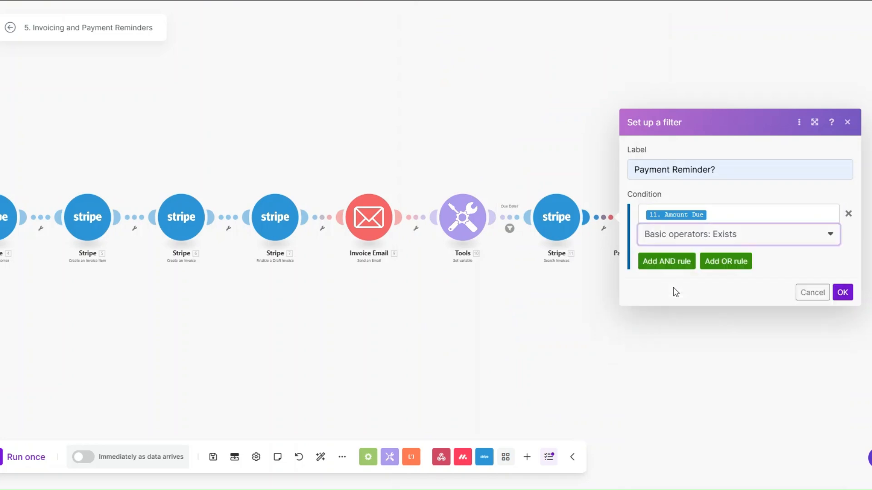
{"action": "left_click", "coordinate": [666, 259]}
Compare 10. Date with Datetime Equal to in the second condition.
{"action": "left_click", "coordinate": [486, 234]}
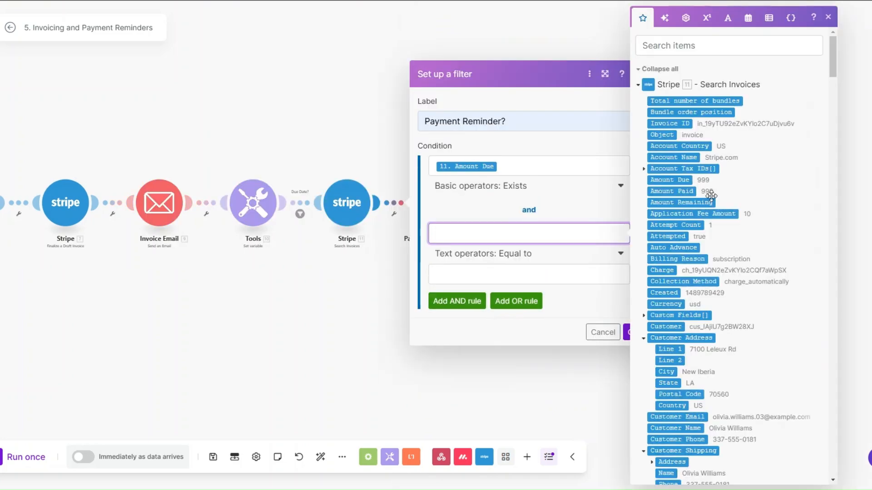
{"action": "scroll", "coordinate": [748, 237], "scroll_direction": "down", "scroll_amount": 15}
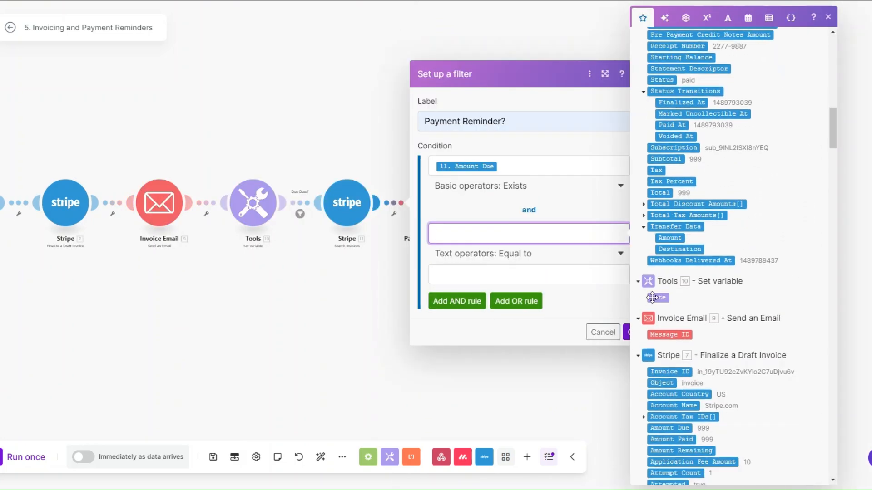
{"action": "left_click", "coordinate": [657, 300]}
{"action": "left_click", "coordinate": [473, 255]}
{"action": "scroll", "coordinate": [481, 323], "scroll_direction": "down", "scroll_amount": 10}
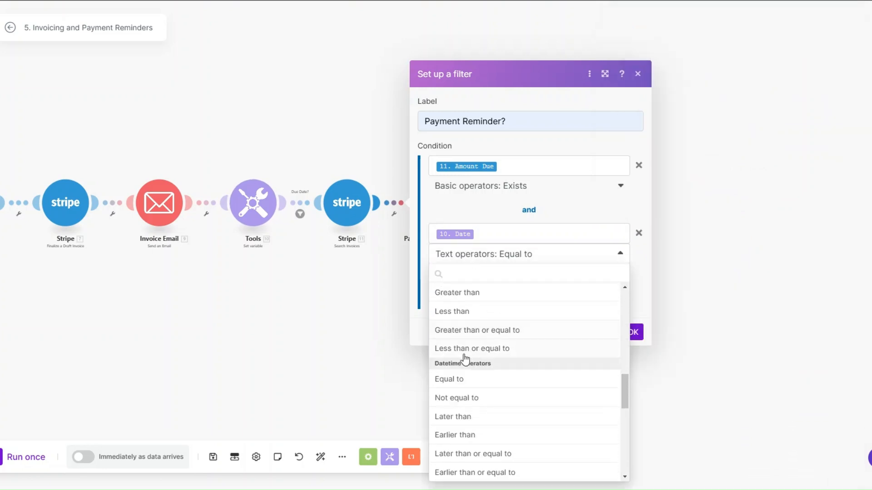
{"action": "left_click", "coordinate": [453, 380]}
Set the comparison value to addDays(11. Due Date; 1) and save the filter.
{"action": "left_click", "coordinate": [461, 274]}
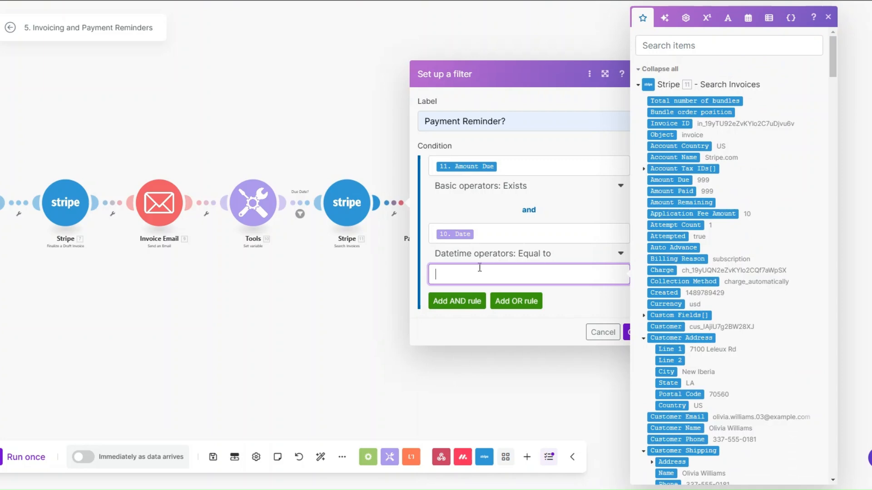
{"action": "scroll", "coordinate": [684, 272], "scroll_direction": "down", "scroll_amount": 7}
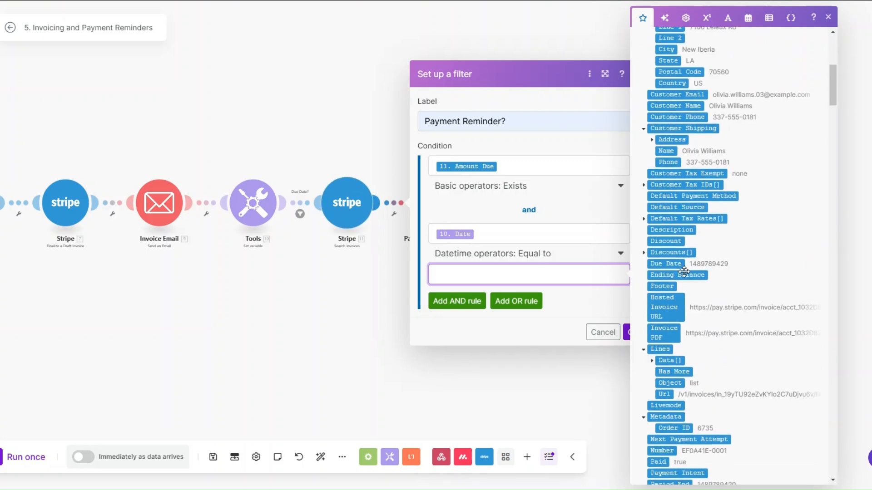
{"action": "left_click", "coordinate": [748, 17]}
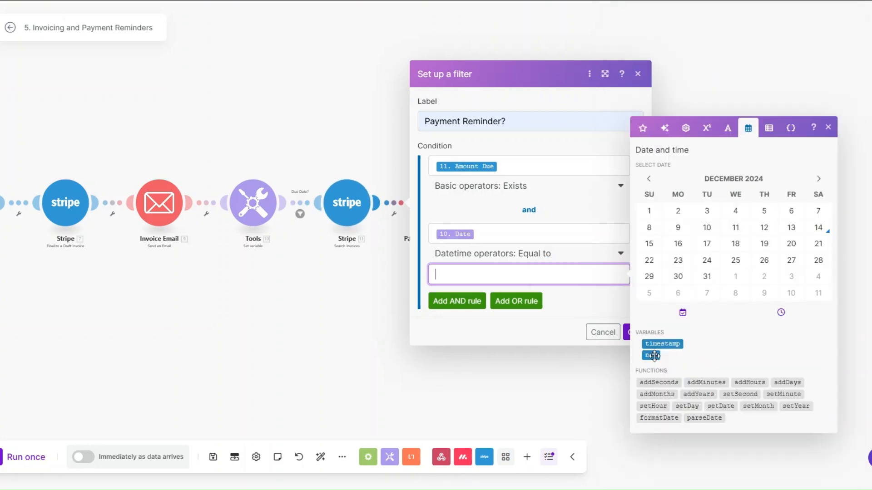
{"action": "left_click", "coordinate": [787, 383]}
{"action": "left_click", "coordinate": [476, 276]}
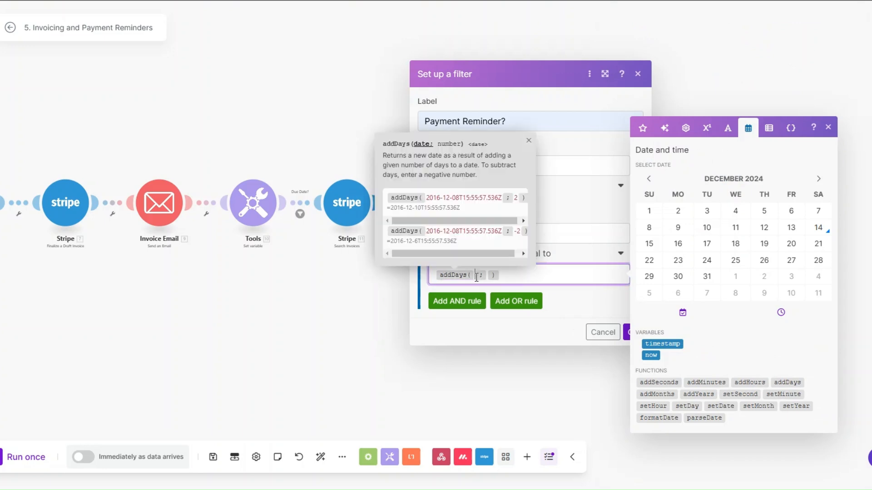
{"action": "left_click", "coordinate": [643, 128]}
{"action": "left_click", "coordinate": [665, 318]}
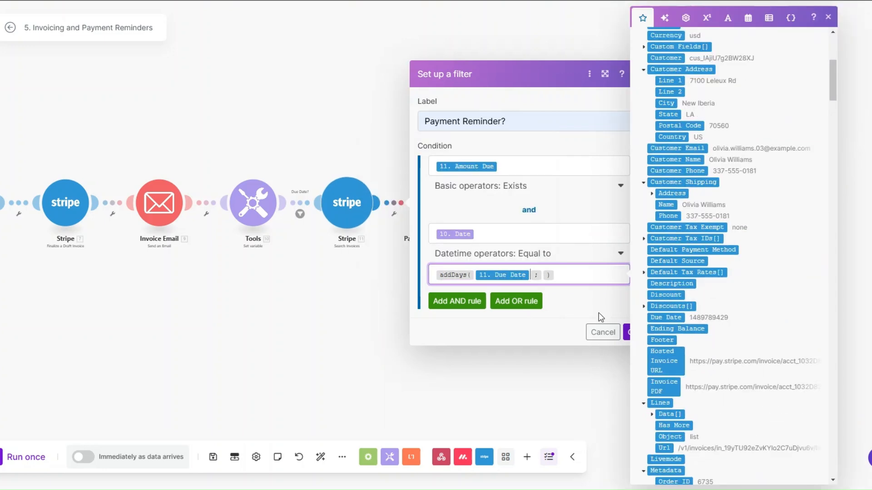
{"action": "left_click", "coordinate": [543, 275]}
{"action": "type", "text": "1"}
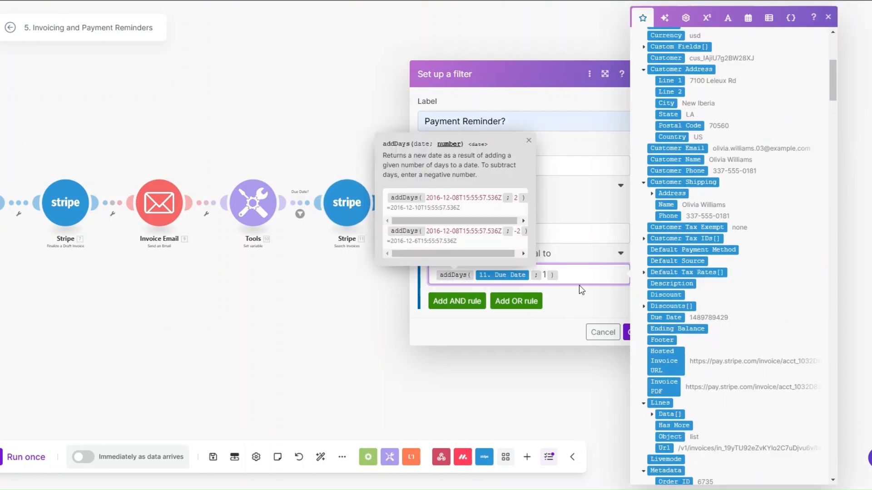
{"action": "left_click", "coordinate": [580, 286]}
{"action": "left_click", "coordinate": [627, 334]}
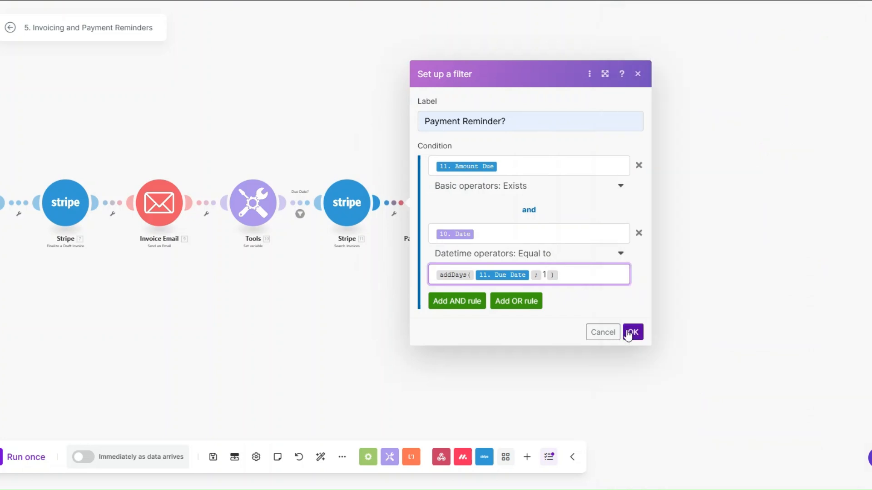
Run the scenario once and set the first client's monday.com status to SEND INVOICE.
{"action": "left_click", "coordinate": [26, 457]}
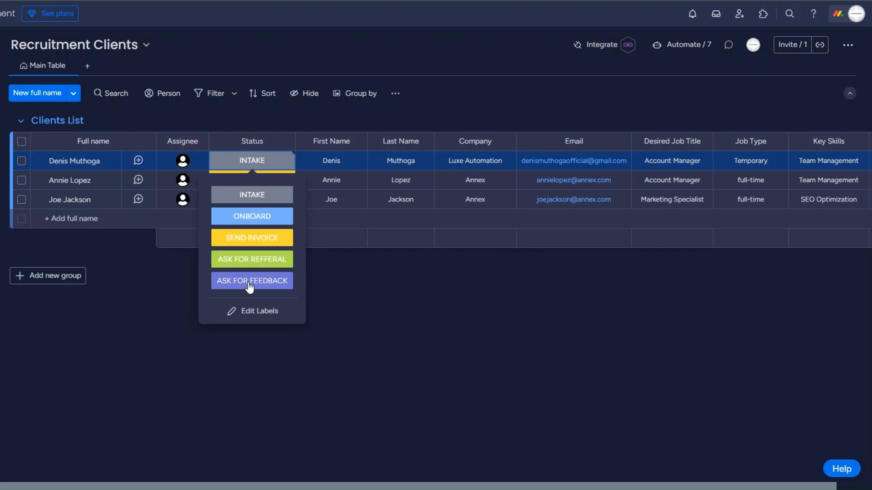
{"action": "left_click", "coordinate": [251, 237]}
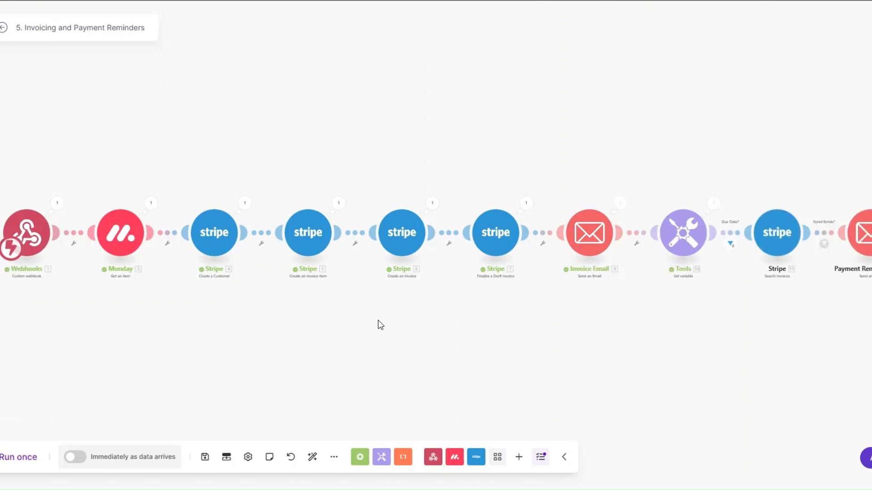
Review the Invoice Email run output's subject, invoice link and Invoice Details, then close it.
{"action": "left_click_drag", "start_coordinate": [374, 320], "coordinate": [357, 320]}
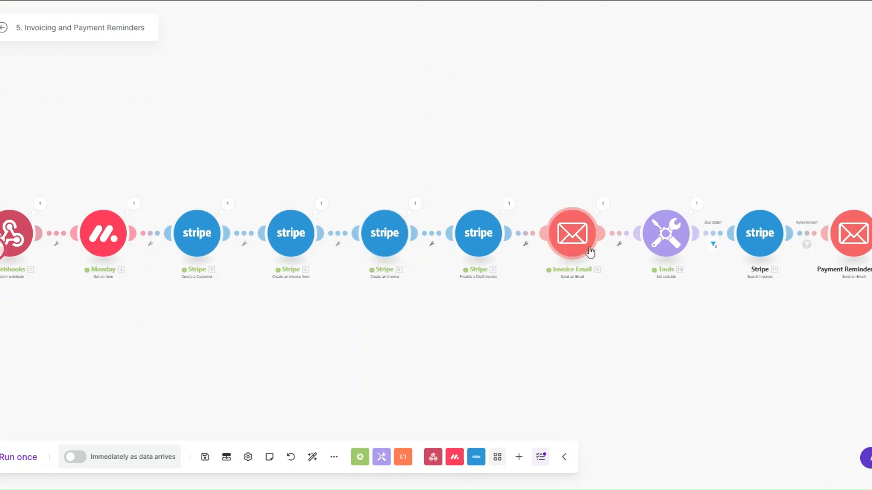
{"action": "left_click", "coordinate": [603, 204]}
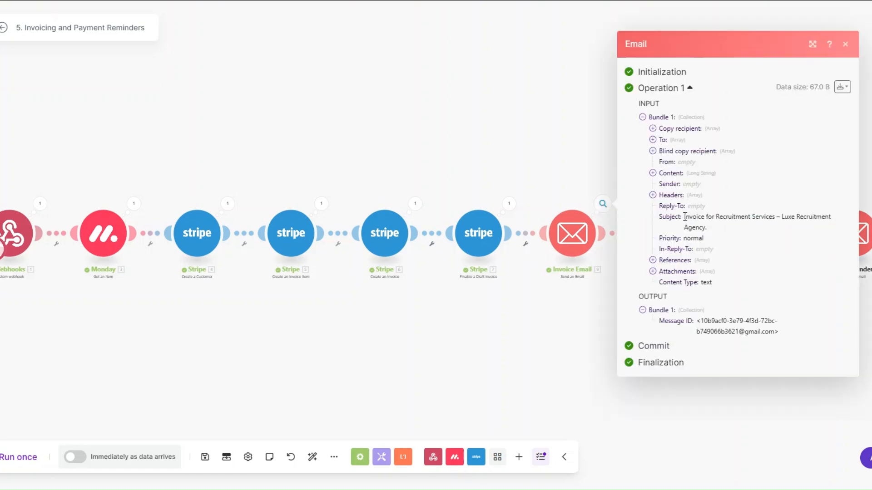
{"action": "left_click_drag", "start_coordinate": [685, 217], "coordinate": [720, 227]}
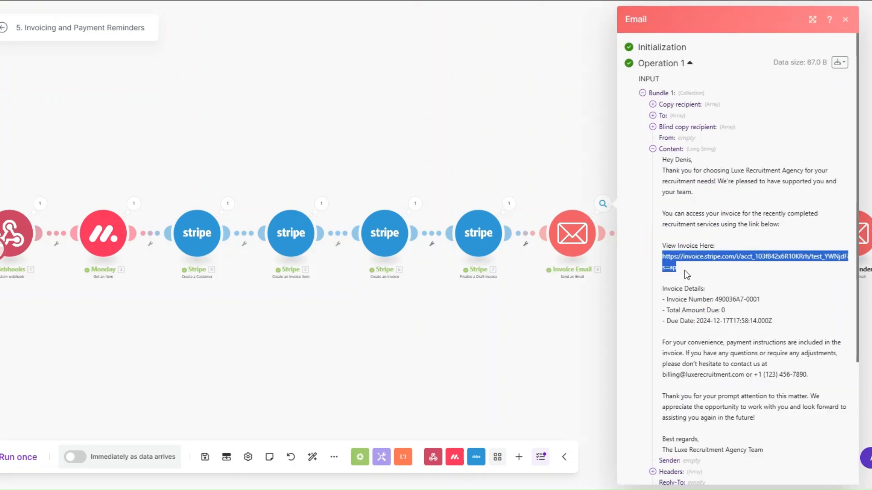
{"action": "left_click_drag", "start_coordinate": [662, 289], "coordinate": [777, 332]}
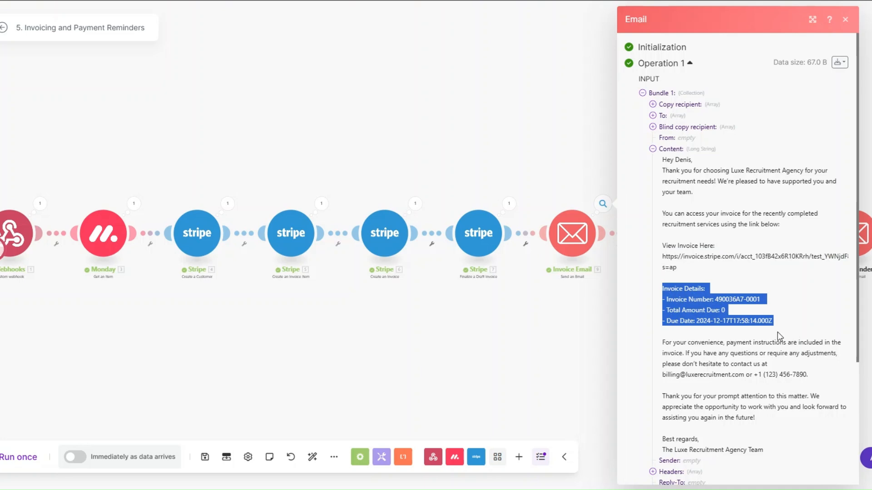
{"action": "key", "text": "Escape"}
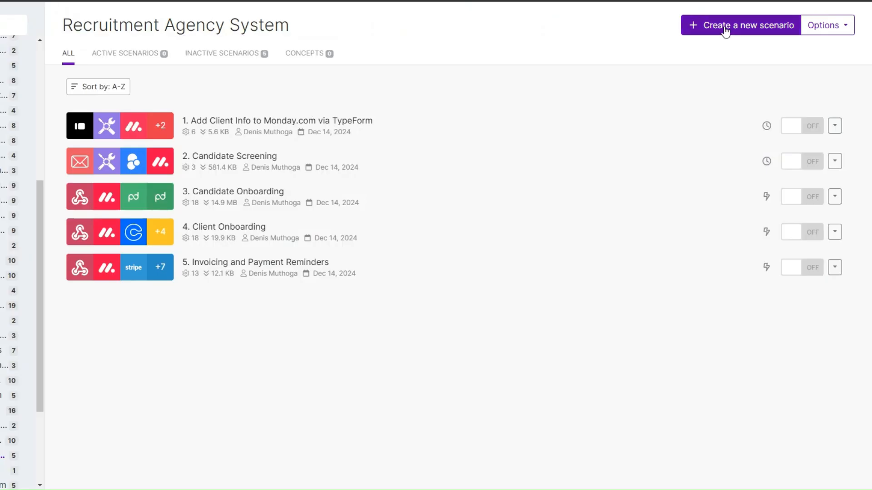
Start a new scenario for new-recruiter training.
{"action": "left_click", "coordinate": [430, 267]}
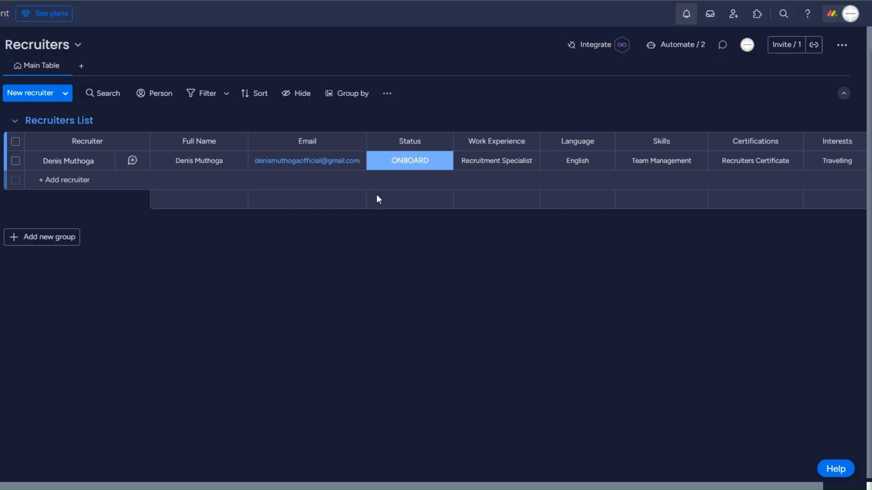
Change the Recruiters List row's status from ONBOARD to INTAKE.
{"action": "left_click", "coordinate": [393, 164]}
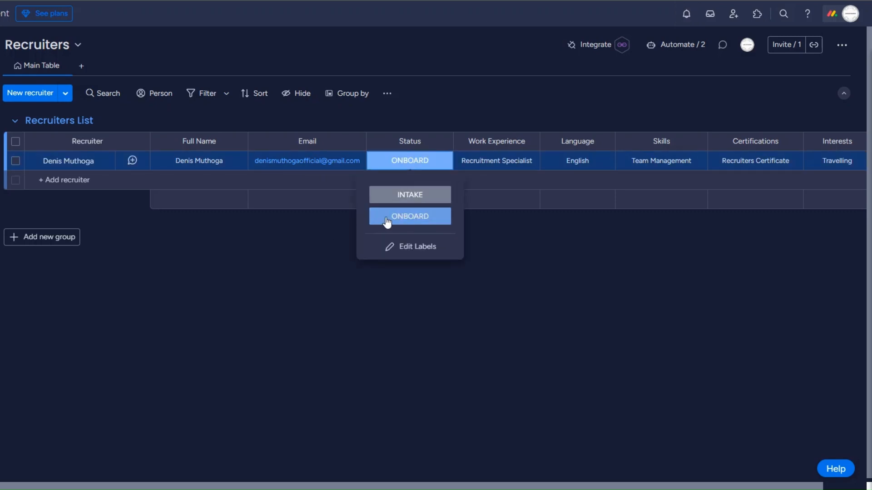
{"action": "left_click", "coordinate": [356, 227]}
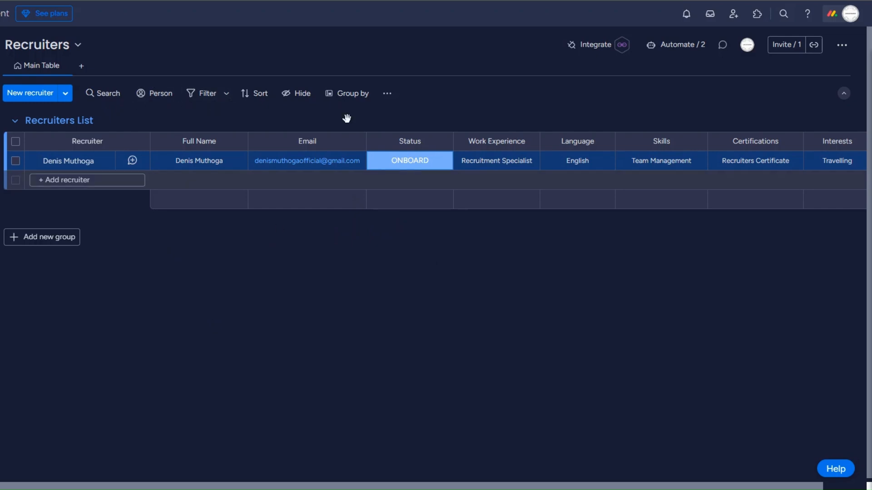
{"action": "left_click", "coordinate": [408, 166]}
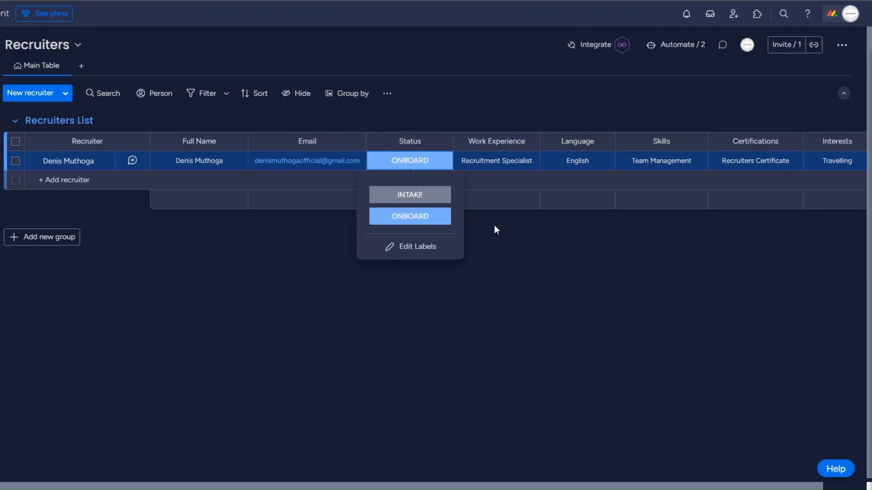
{"action": "left_click", "coordinate": [421, 196]}
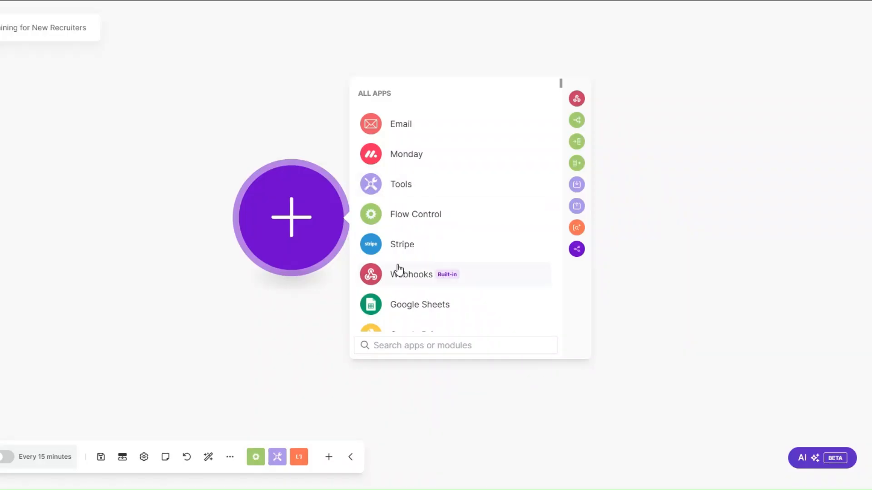
Make the first module a custom webhook and create a new hook named 'Employee Training webhook'.
{"action": "left_click", "coordinate": [397, 272]}
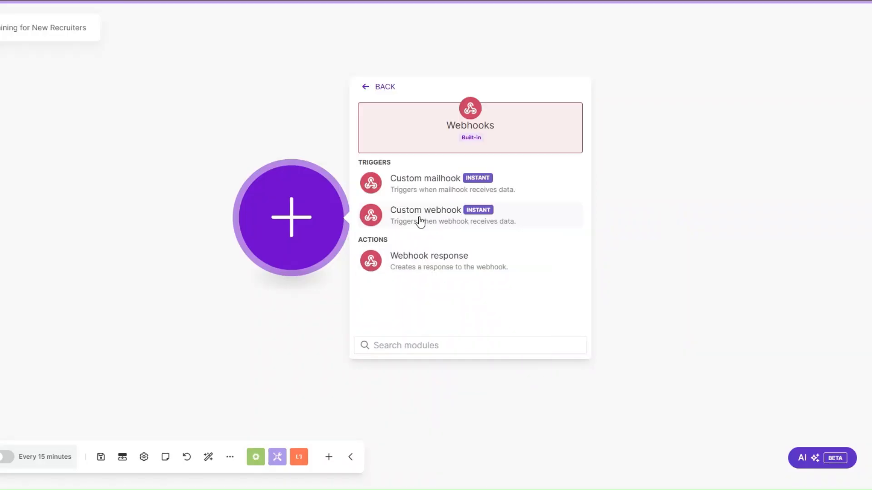
{"action": "left_click", "coordinate": [420, 221]}
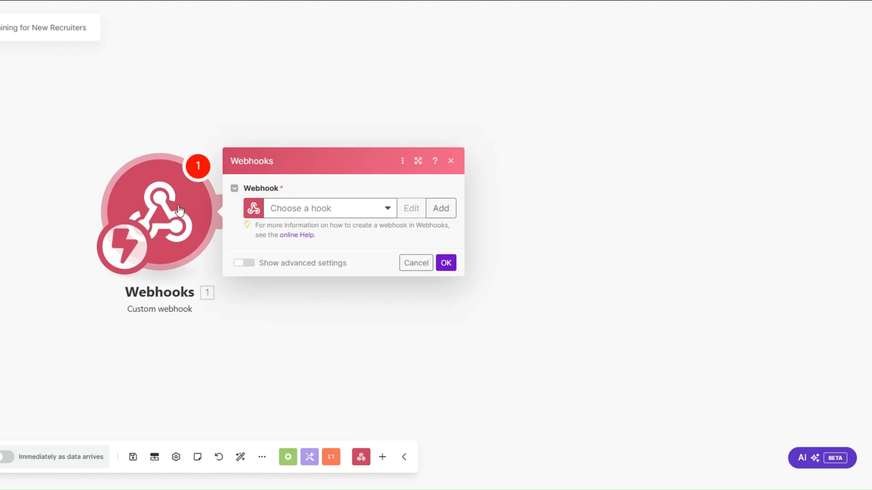
{"action": "left_click", "coordinate": [441, 208]}
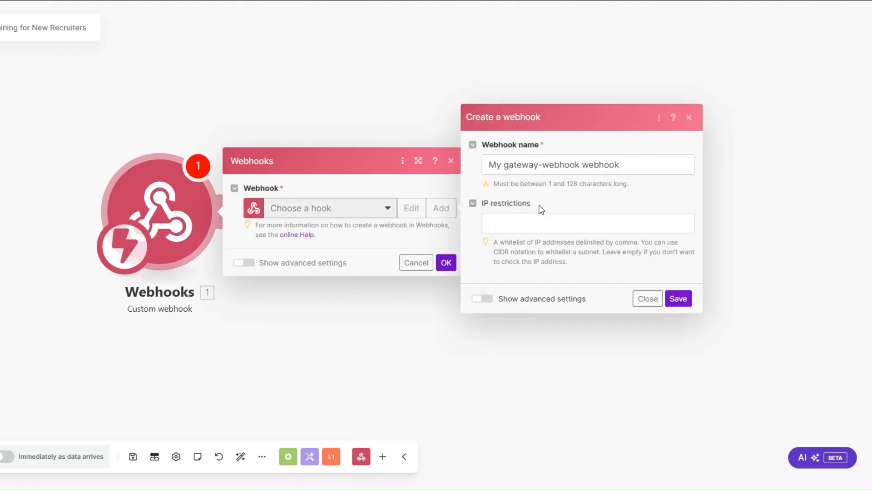
{"action": "left_click_drag", "start_coordinate": [576, 169], "coordinate": [486, 169]}
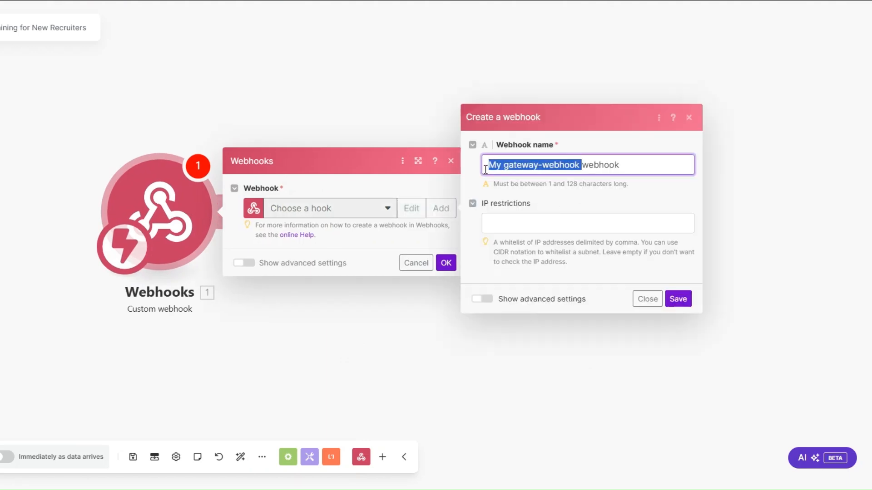
{"action": "type", "text": "R"}
{"action": "key", "text": "BackSpace"}
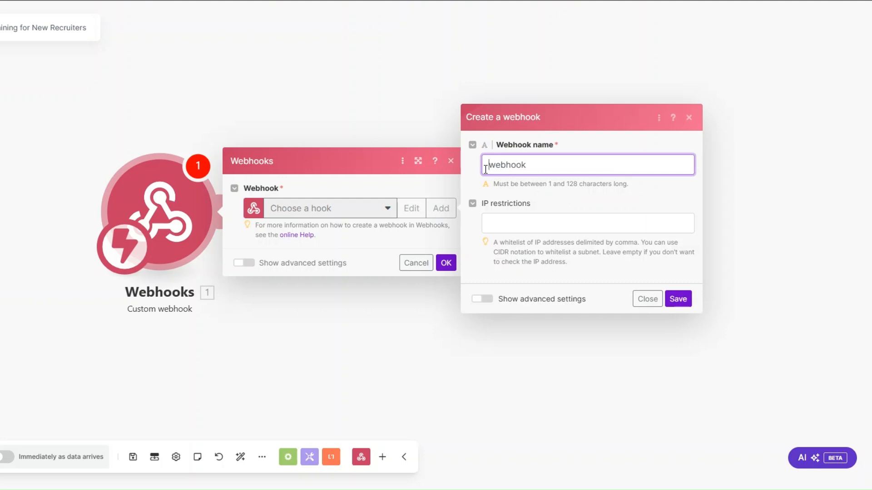
{"action": "type", "text": "Emplo"}
{"action": "type", "text": "yee Traini"}
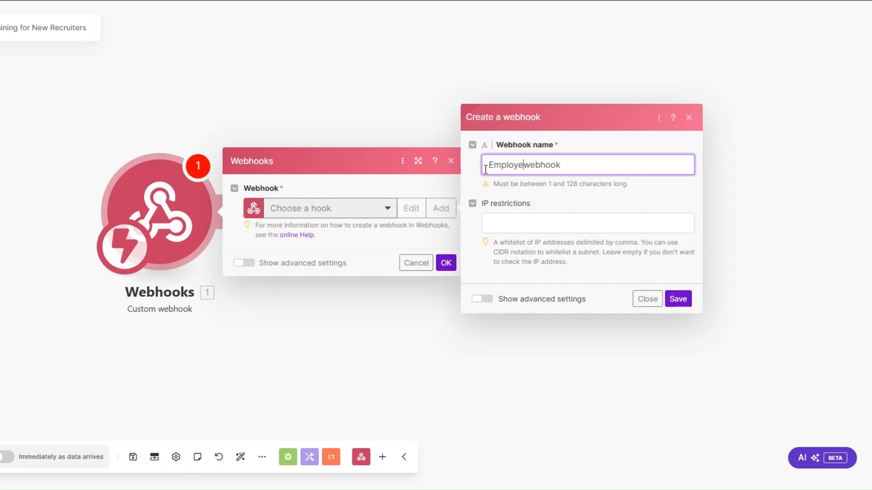
{"action": "type", "text": "ng"}
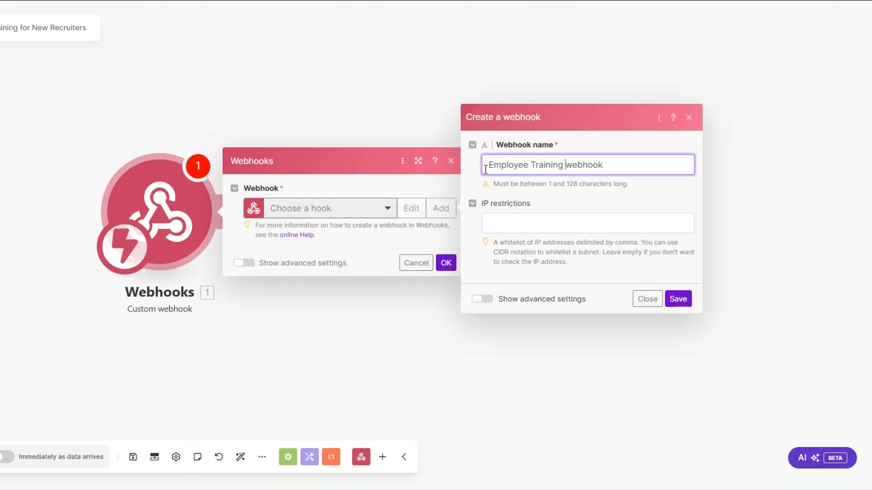
{"action": "left_click", "coordinate": [675, 298]}
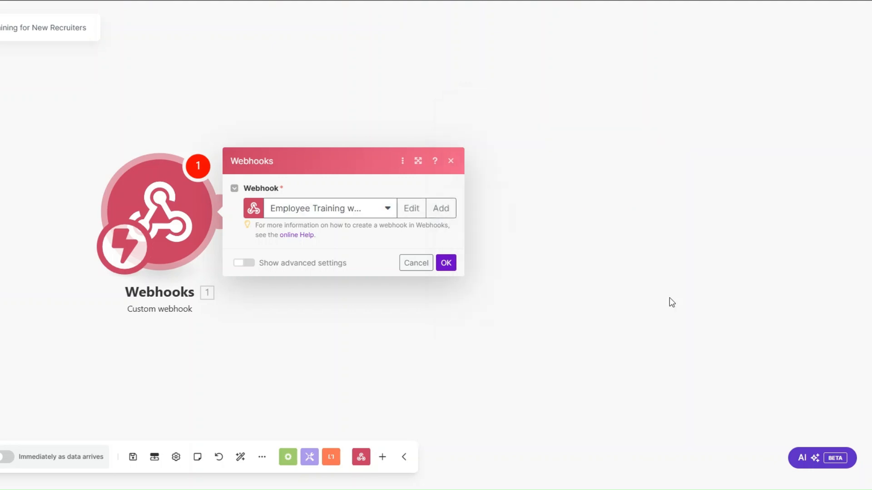
Copy the new webhook address, confirm the trigger, and save the scenario.
{"action": "left_click", "coordinate": [386, 252]}
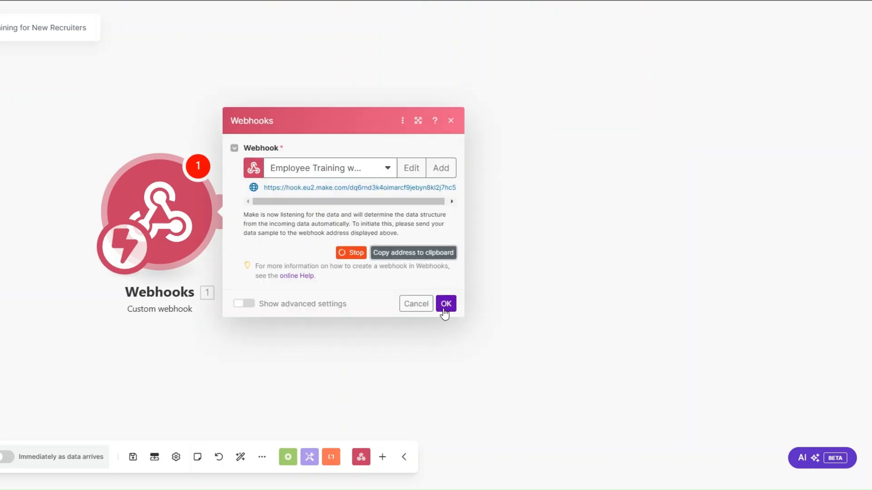
{"action": "left_click", "coordinate": [445, 304]}
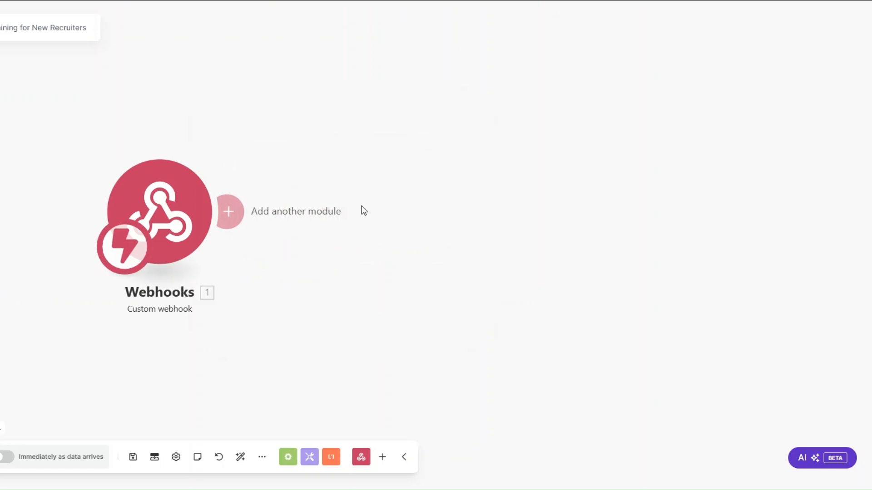
{"action": "key", "text": "ctrl+s"}
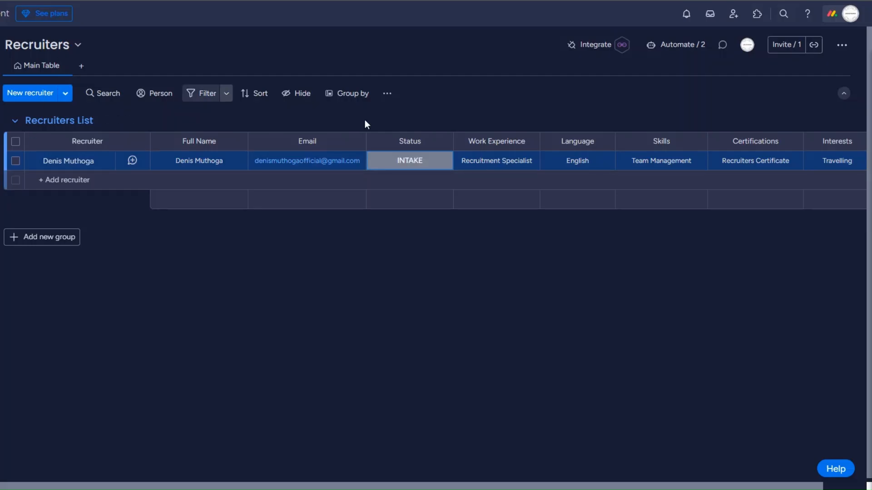
On the Recruiters board, add the 'When a status changes, send a webhook' integration with the pasted Make URL.
{"action": "left_click", "coordinate": [598, 45]}
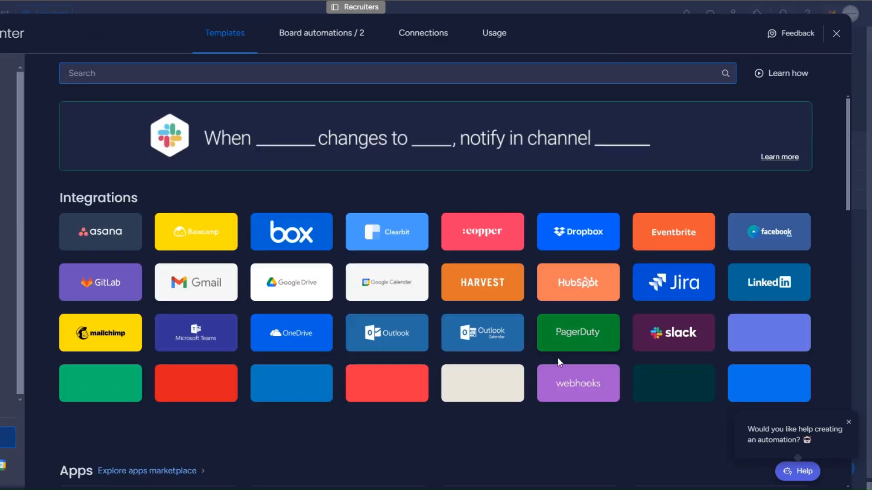
{"action": "left_click", "coordinate": [584, 361]}
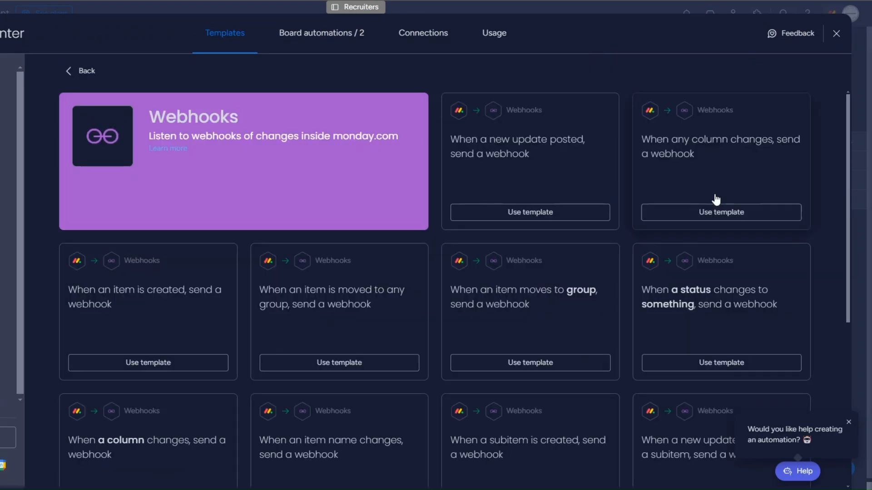
{"action": "left_click", "coordinate": [692, 290]}
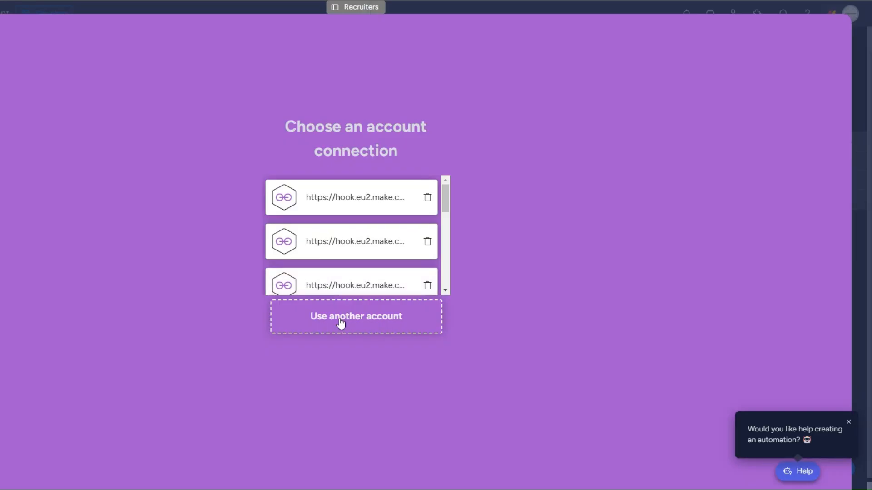
{"action": "left_click", "coordinate": [340, 323]}
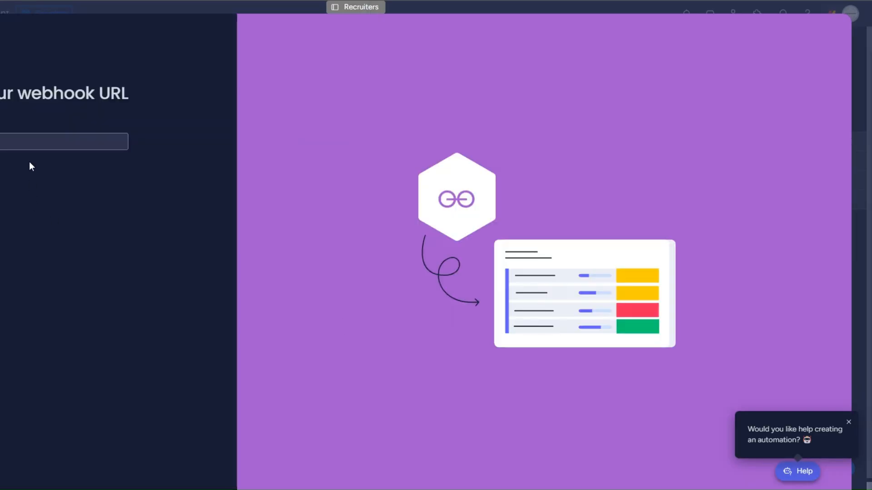
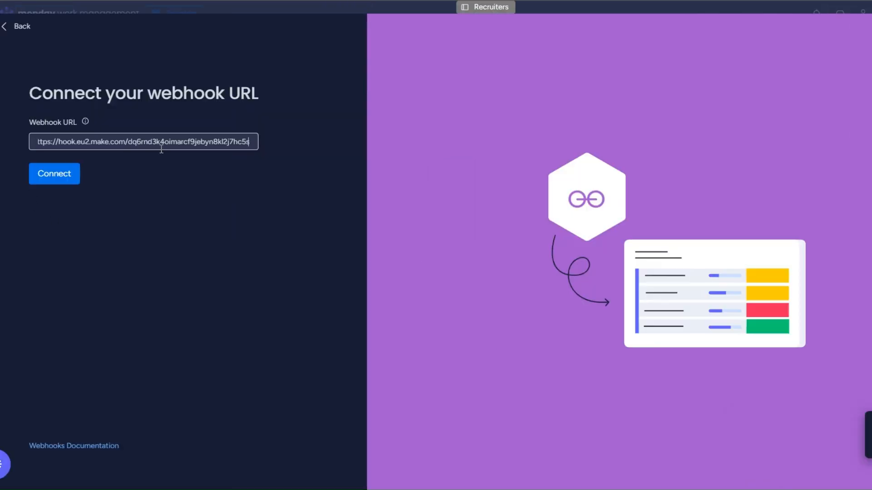
{"action": "left_click", "coordinate": [64, 181]}
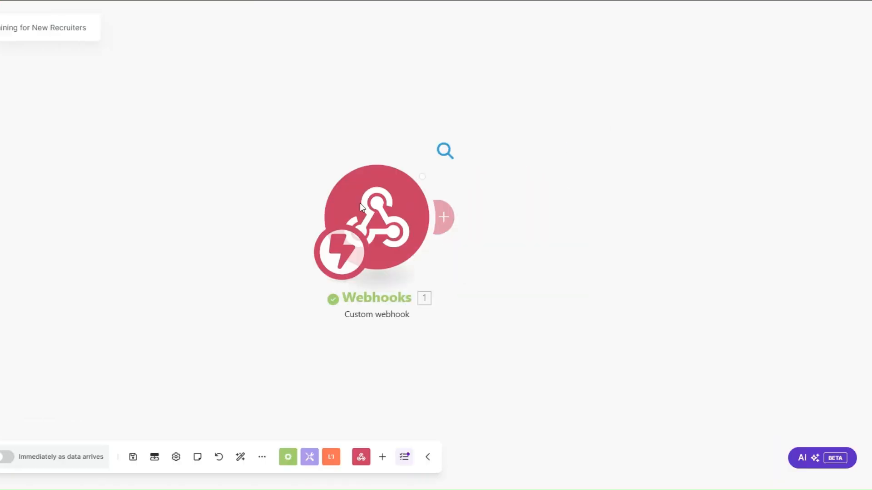
Add a Webhooks 'Webhook response' module whose body returns the received challenge value with status 200.
{"action": "left_click", "coordinate": [445, 151]}
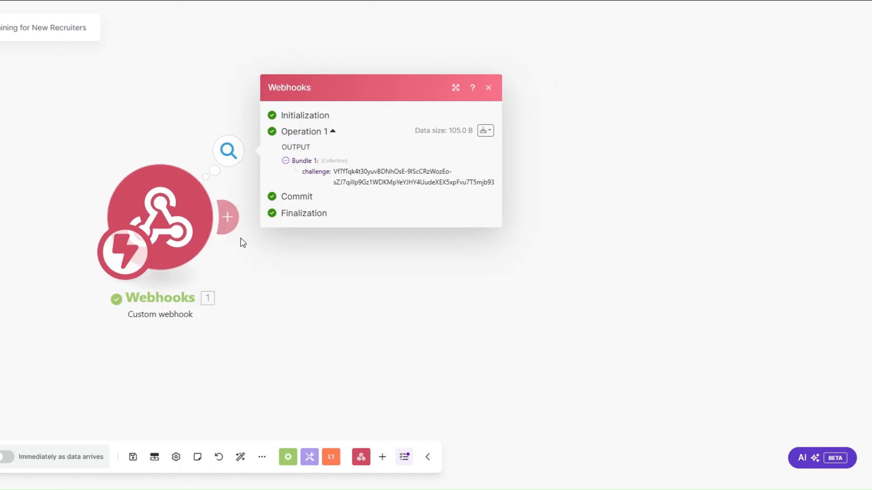
{"action": "left_click", "coordinate": [228, 217]}
{"action": "left_click", "coordinate": [492, 119]}
{"action": "left_click", "coordinate": [494, 169]}
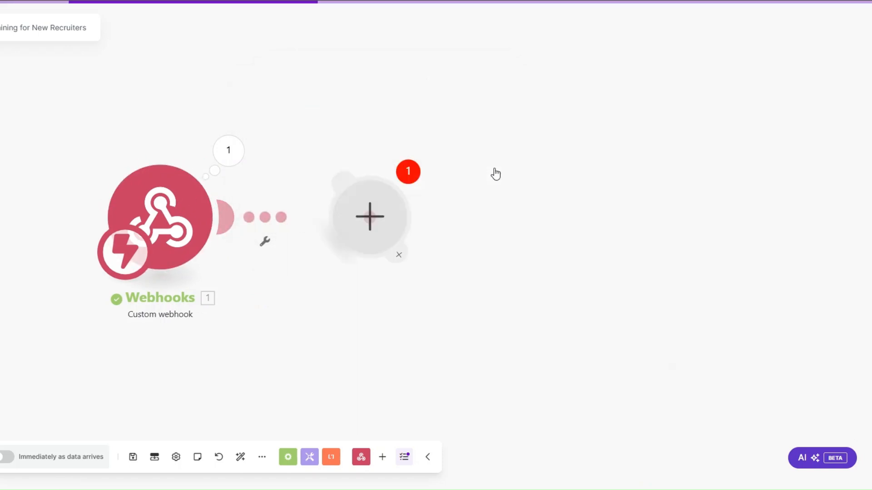
{"action": "left_click", "coordinate": [476, 259]}
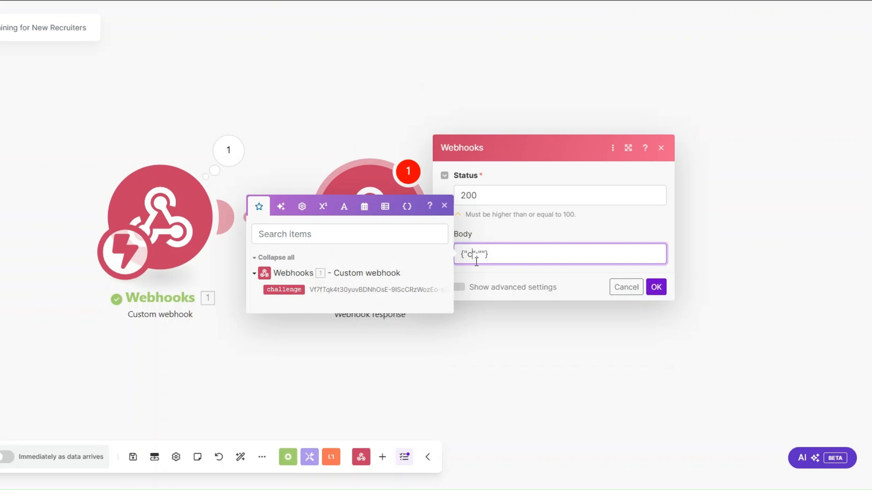
{"action": "type", "text": "challenge"}
{"action": "left_click", "coordinate": [283, 290]}
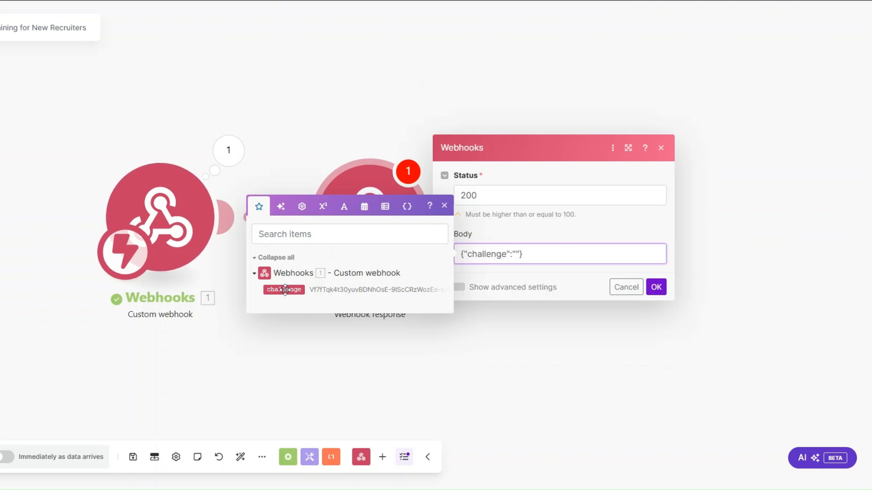
{"action": "left_click", "coordinate": [657, 288]}
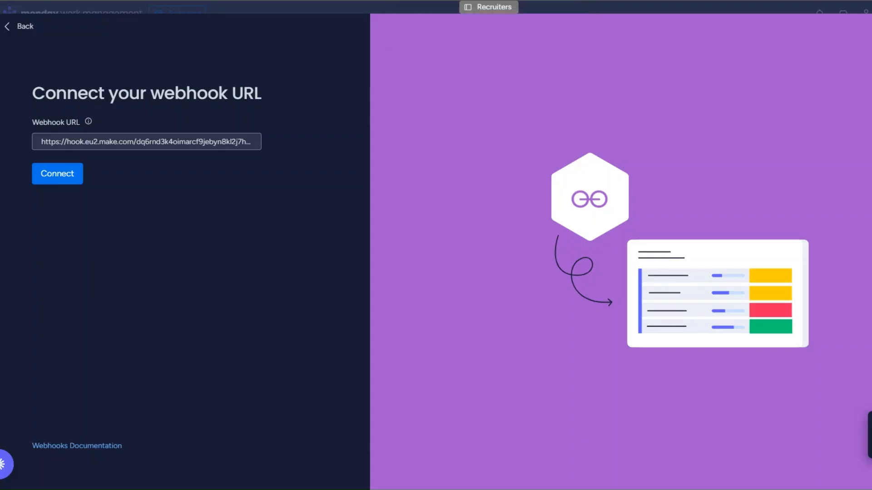
Retry the monday.com webhook connection and delete the Webhook response module in Make.
{"action": "key", "text": "Return"}
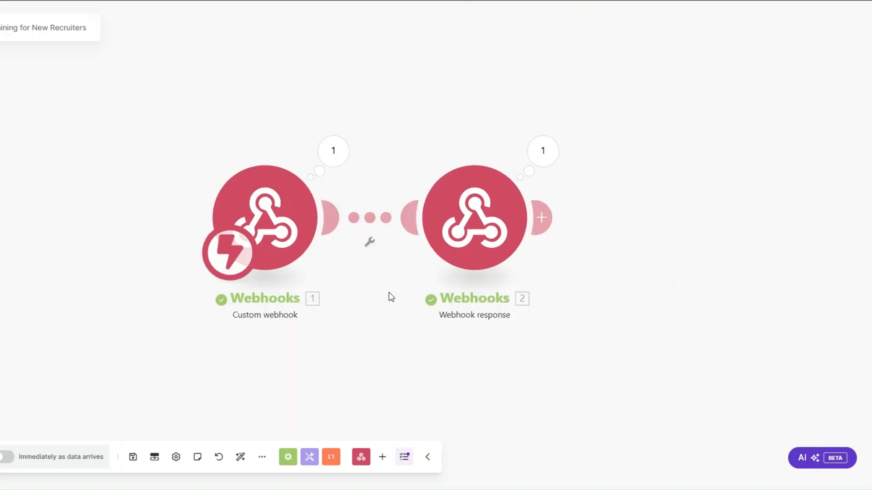
{"action": "left_click_drag", "start_coordinate": [389, 292], "coordinate": [252, 299]}
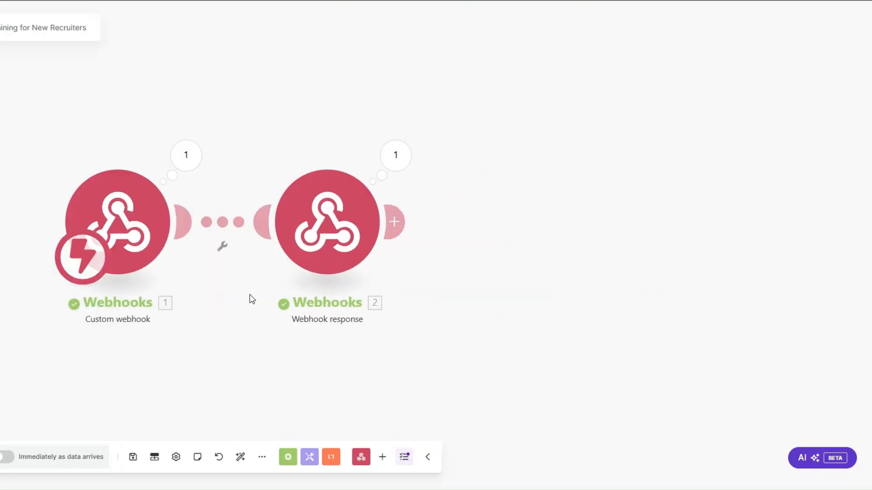
{"action": "right_click", "coordinate": [334, 230]}
{"action": "left_click", "coordinate": [369, 361]}
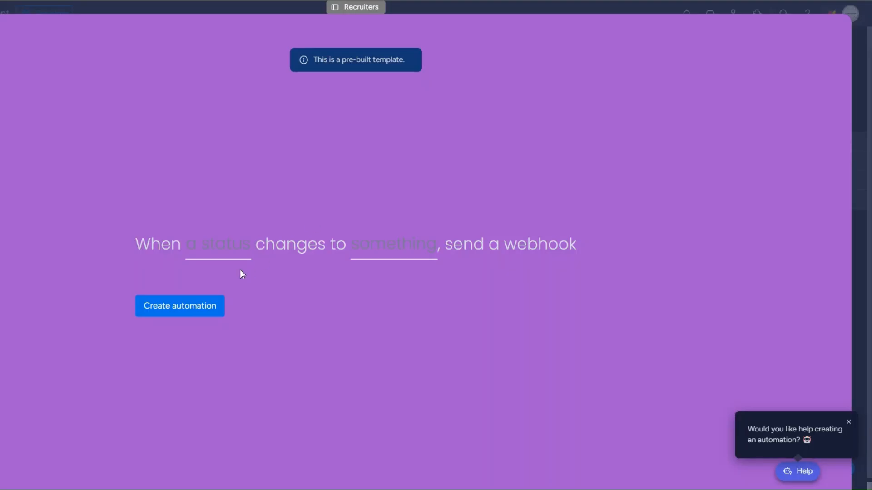
Create the automation that sends the webhook when the Status column changes to ONBOARD.
{"action": "left_click", "coordinate": [220, 249]}
{"action": "left_click", "coordinate": [220, 296]}
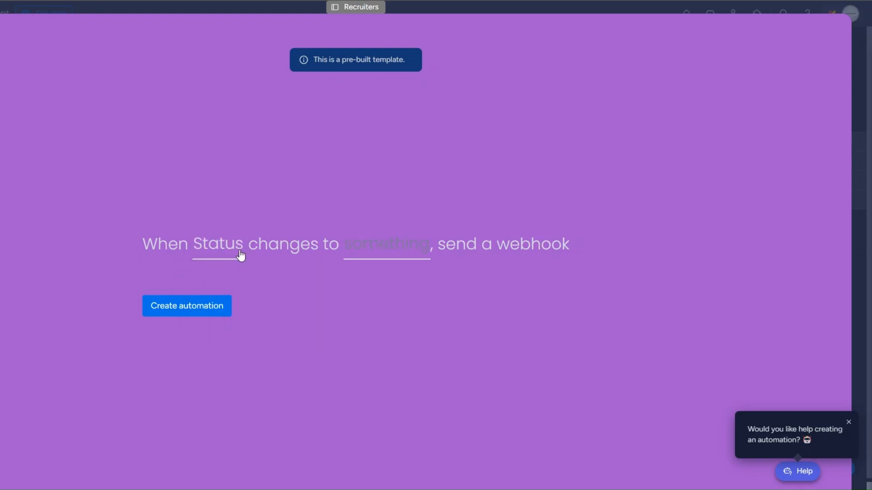
{"action": "left_click", "coordinate": [386, 248]}
{"action": "left_click", "coordinate": [403, 342]}
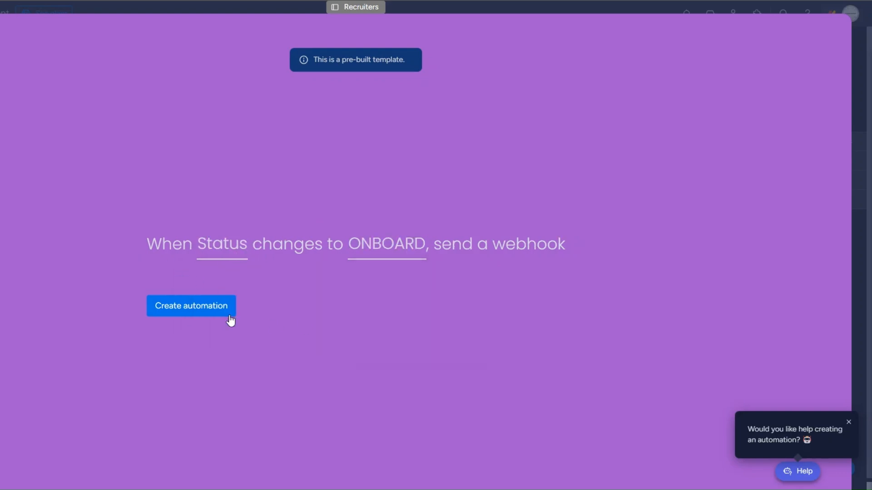
{"action": "left_click", "coordinate": [172, 310]}
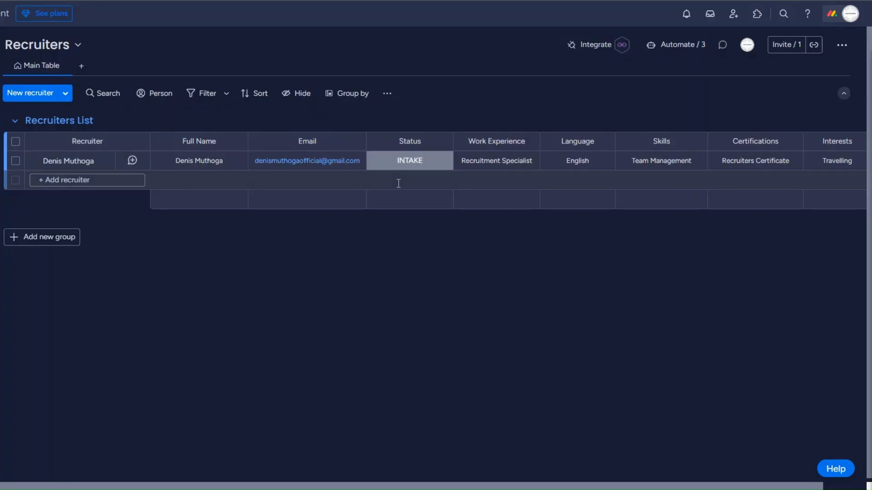
Set the recruiter's status to ONBOARD and check the event's pulseName and pulseId in the webhook output.
{"action": "left_click", "coordinate": [409, 162]}
{"action": "left_click", "coordinate": [400, 218]}
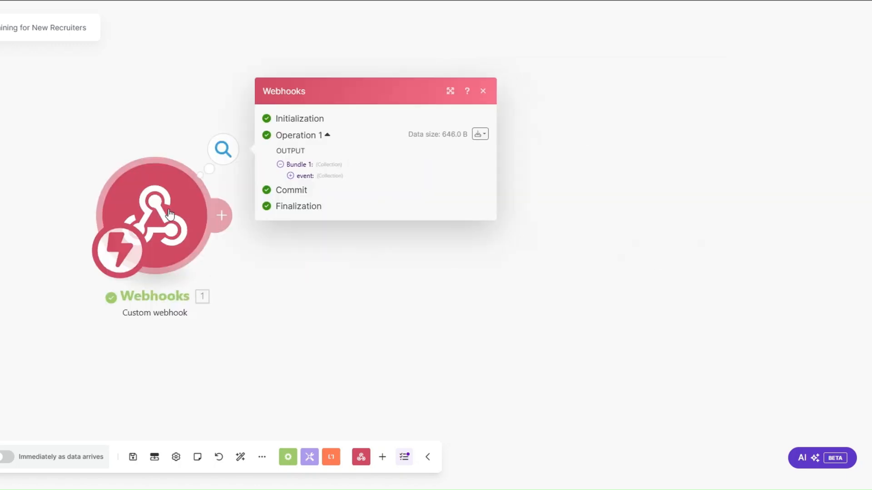
{"action": "left_click", "coordinate": [290, 176]}
{"action": "left_click_drag", "start_coordinate": [343, 212], "coordinate": [393, 214]}
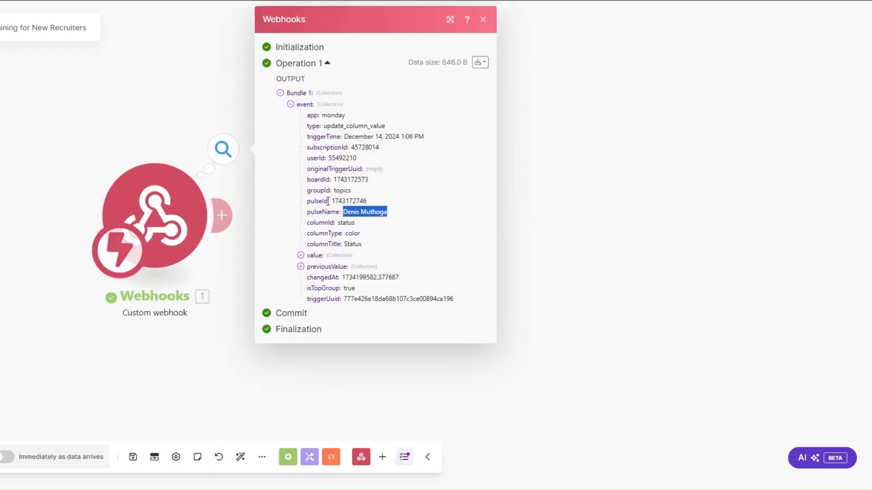
{"action": "left_click_drag", "start_coordinate": [330, 202], "coordinate": [395, 205]}
{"action": "left_click", "coordinate": [540, 229]}
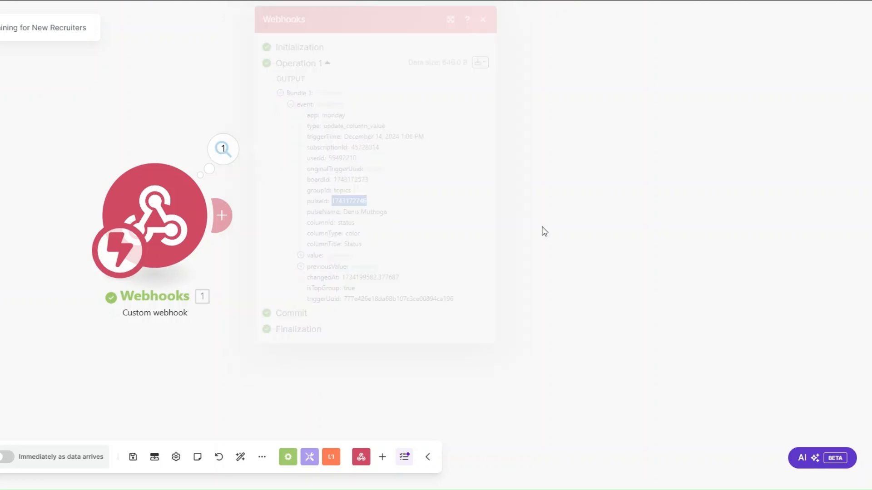
Add a monday.com 'Get an Item' module using the event pulseId on the Recruitment Recruiters board.
{"action": "left_click", "coordinate": [247, 229]}
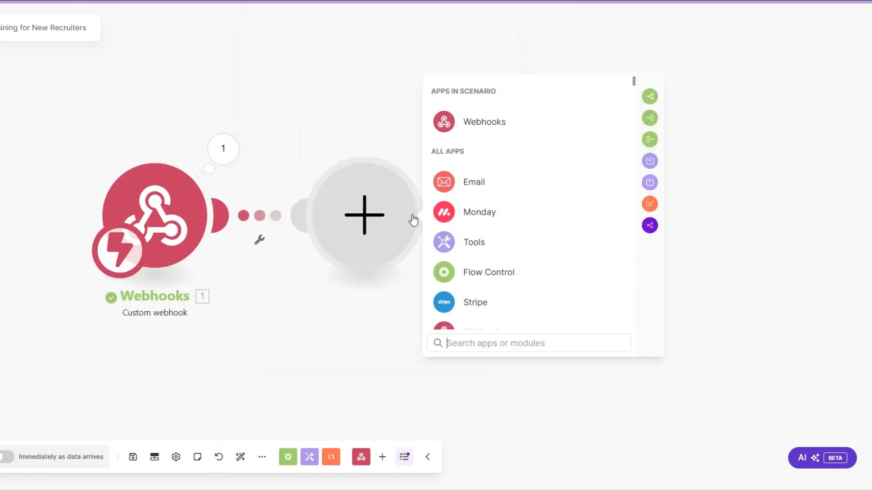
{"action": "left_click", "coordinate": [481, 212]}
{"action": "type", "text": "get a"}
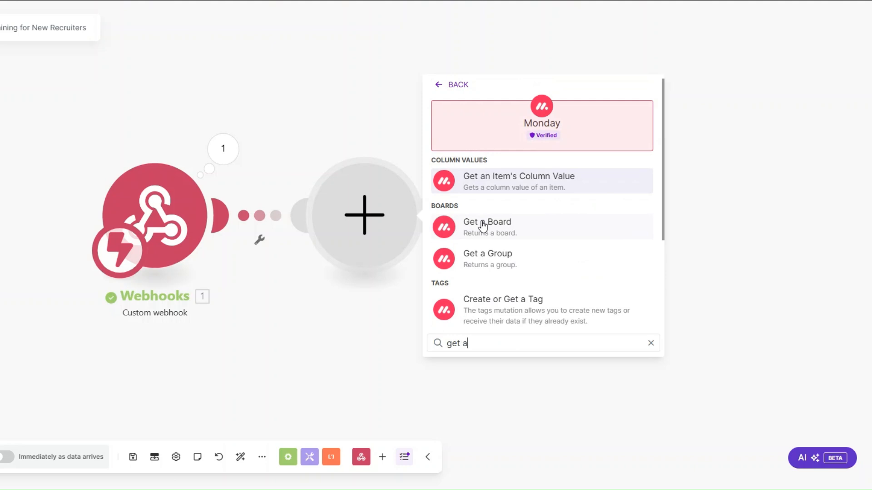
{"action": "type", "text": "n"}
{"action": "left_click", "coordinate": [490, 225]}
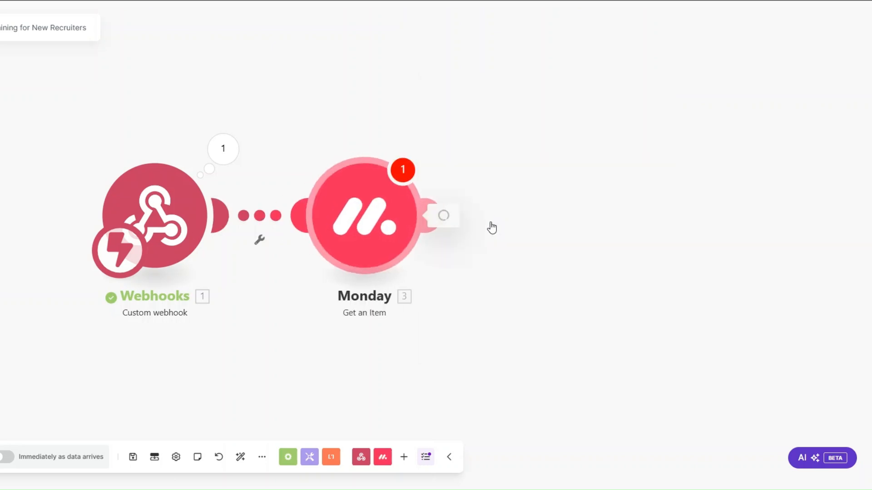
{"action": "left_click", "coordinate": [709, 204]}
{"action": "left_click", "coordinate": [481, 288]}
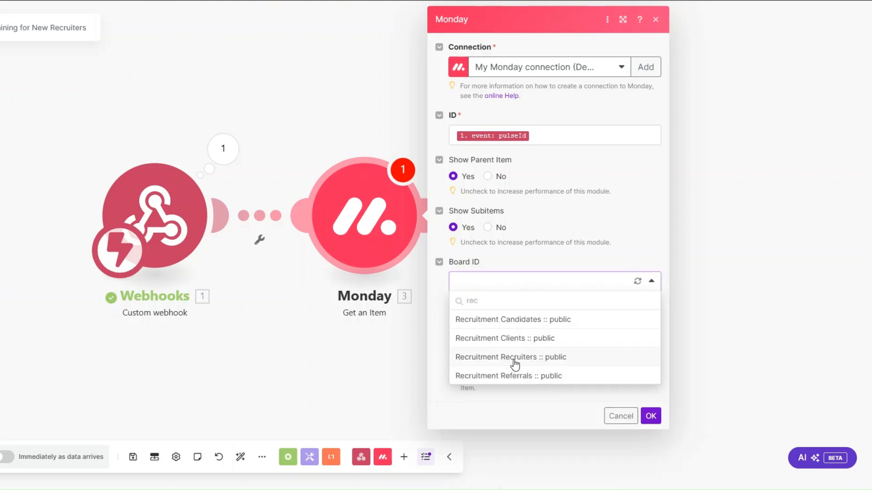
{"action": "left_click", "coordinate": [568, 357]}
{"action": "left_click", "coordinate": [649, 415]}
Run the Monday module alone with the pasted item ID and review its Email and Status values.
{"action": "right_click", "coordinate": [364, 204]}
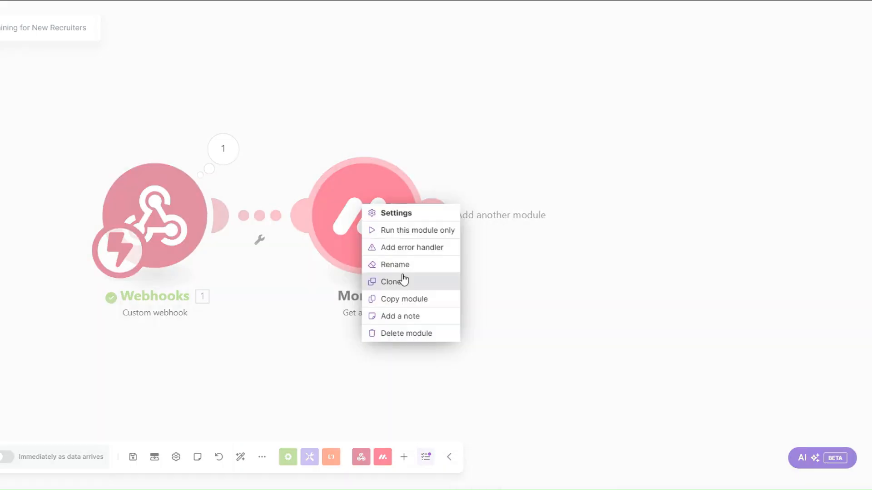
{"action": "left_click", "coordinate": [402, 230]}
{"action": "left_click", "coordinate": [513, 274]}
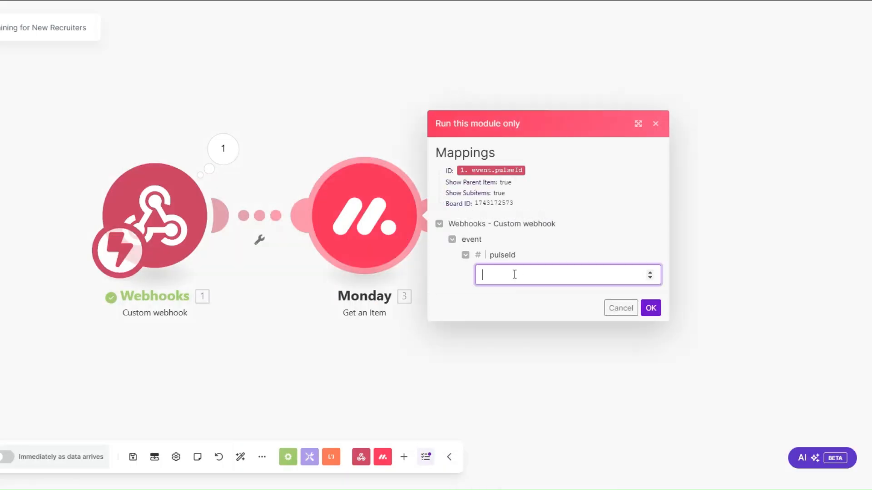
{"action": "key", "text": "ctrl+v"}
{"action": "left_click", "coordinate": [650, 307]}
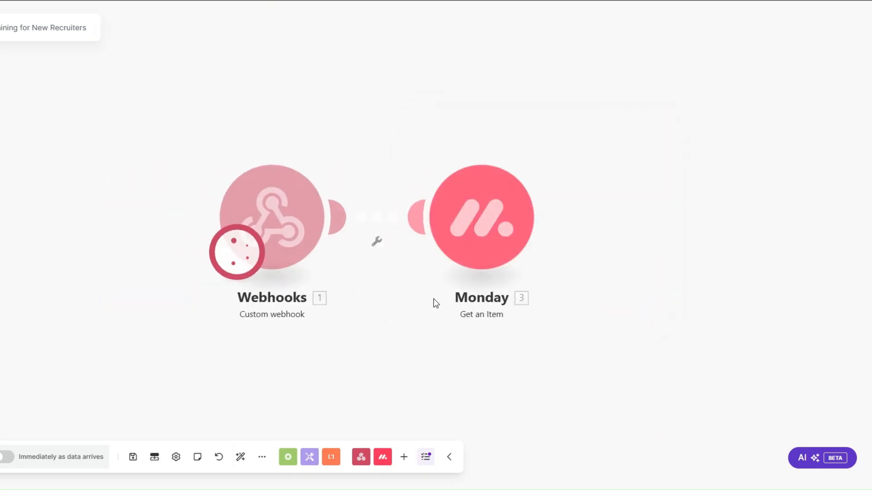
{"action": "left_click", "coordinate": [461, 329]}
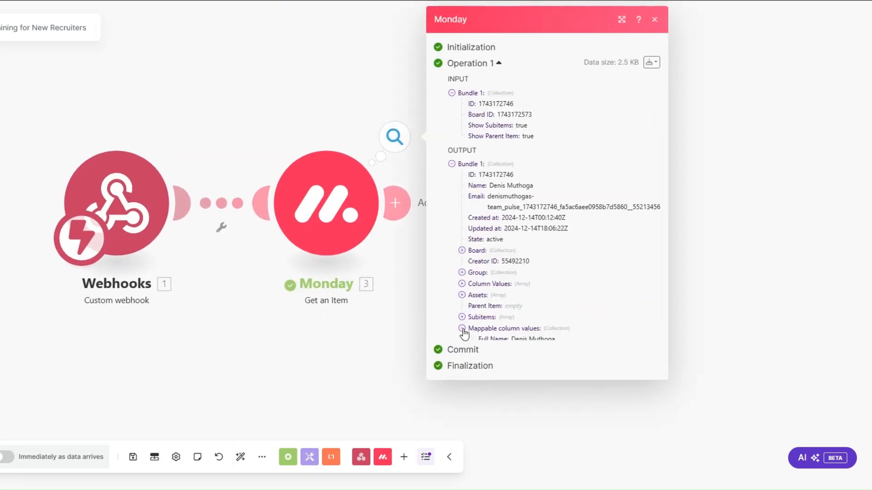
{"action": "left_click", "coordinate": [473, 362]}
{"action": "left_click", "coordinate": [473, 351]}
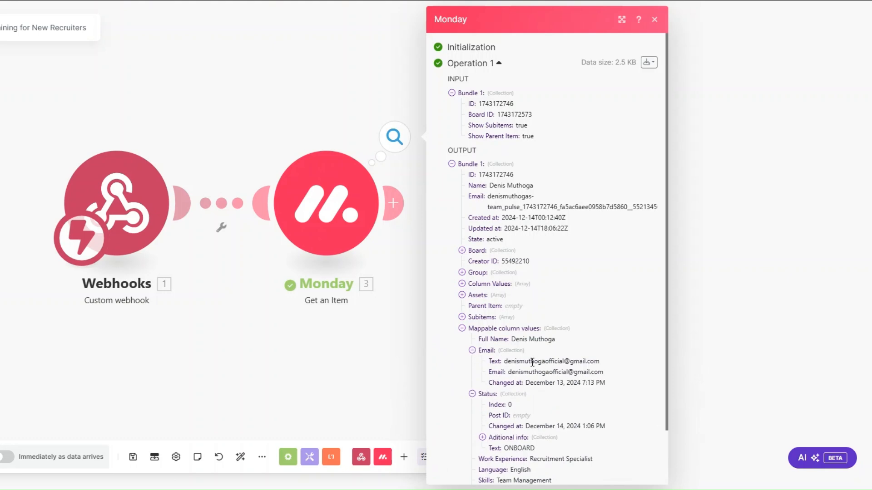
{"action": "left_click", "coordinate": [330, 360]}
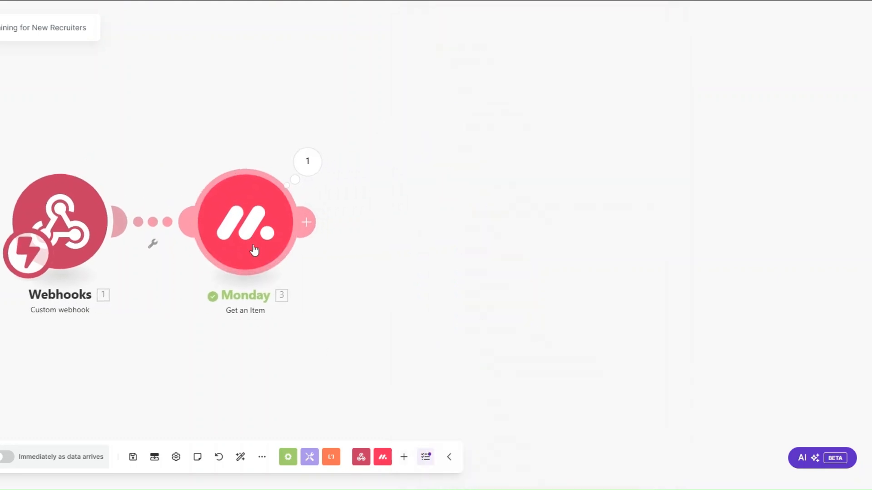
Add a Calendly 'Create a Scheduling Link' module with maximum event count 1 and event type Kickoff Call.
{"action": "left_click", "coordinate": [314, 226]}
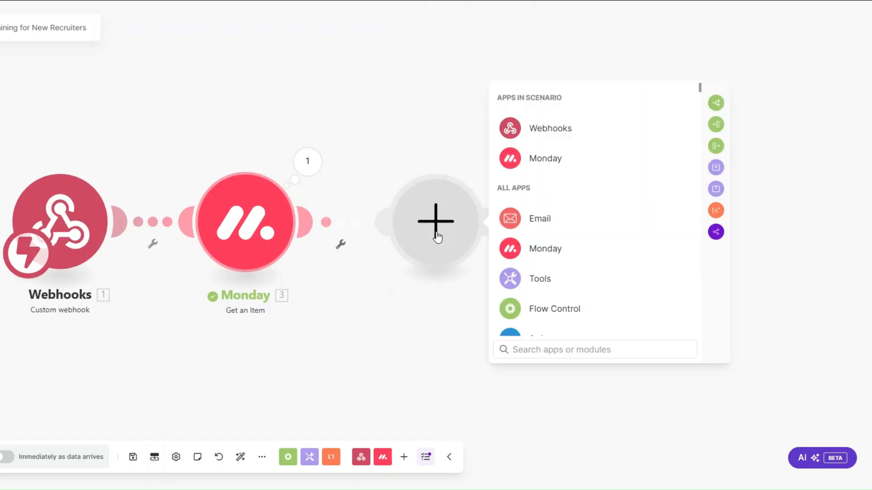
{"action": "scroll", "coordinate": [547, 259], "scroll_direction": "down", "scroll_amount": 7}
{"action": "scroll", "coordinate": [536, 236], "scroll_direction": "down", "scroll_amount": 1}
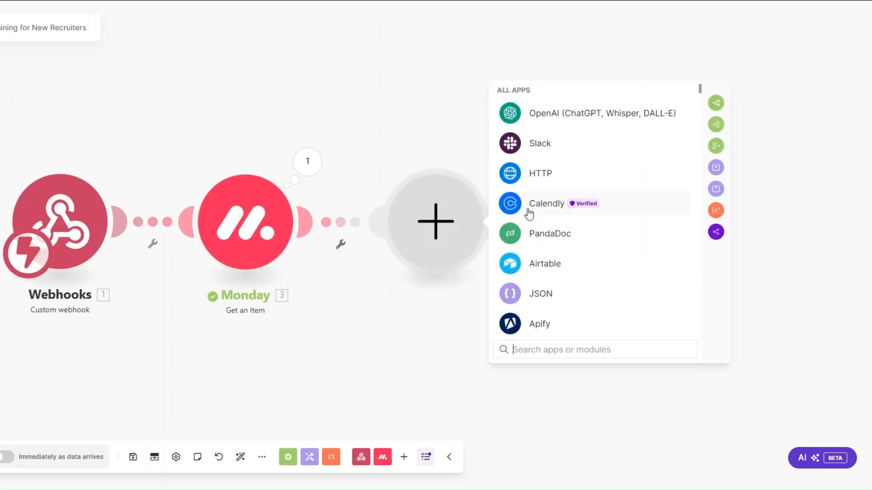
{"action": "left_click", "coordinate": [526, 210]}
{"action": "scroll", "coordinate": [574, 282], "scroll_direction": "down", "scroll_amount": 3}
{"action": "left_click", "coordinate": [568, 285]}
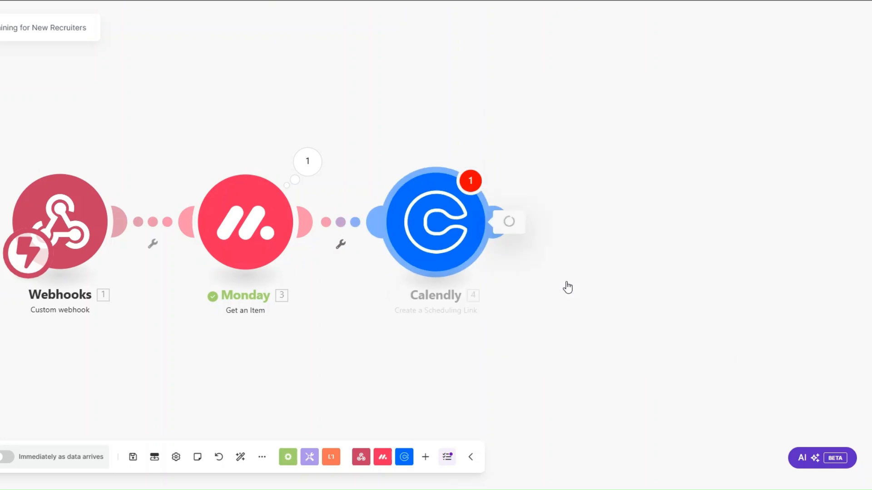
{"action": "left_click", "coordinate": [398, 230]}
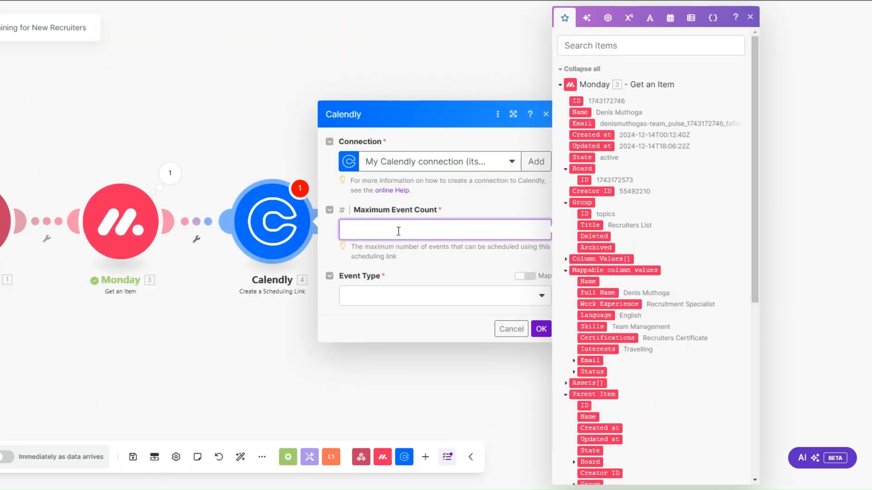
{"action": "left_click", "coordinate": [392, 306]}
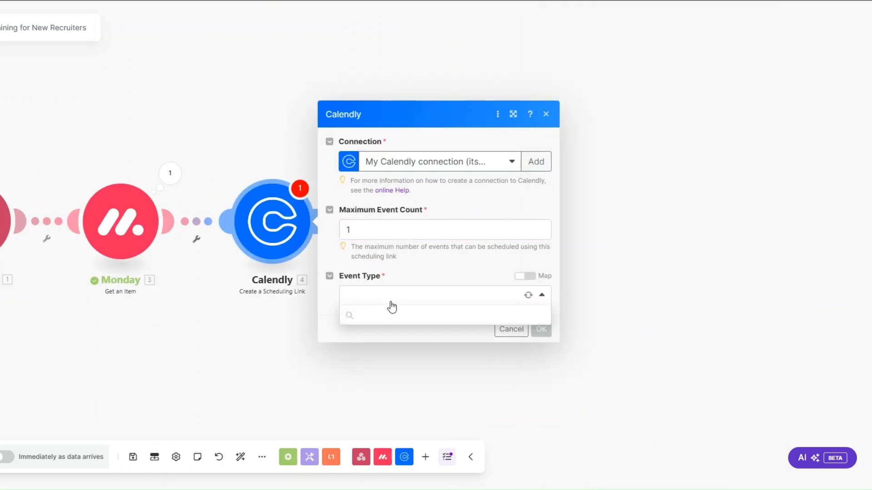
{"action": "left_click", "coordinate": [389, 334]}
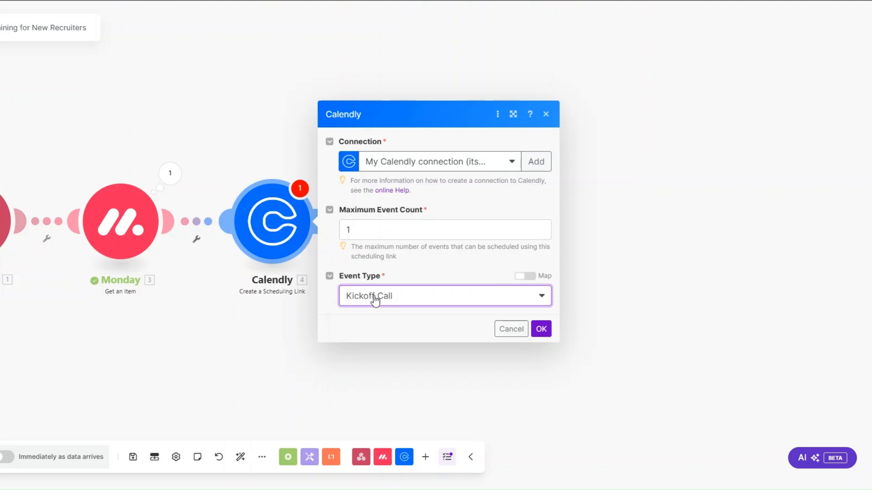
{"action": "left_click", "coordinate": [541, 331]}
Rename the Calendly module to 'Kick Off Call'.
{"action": "right_click", "coordinate": [286, 232]}
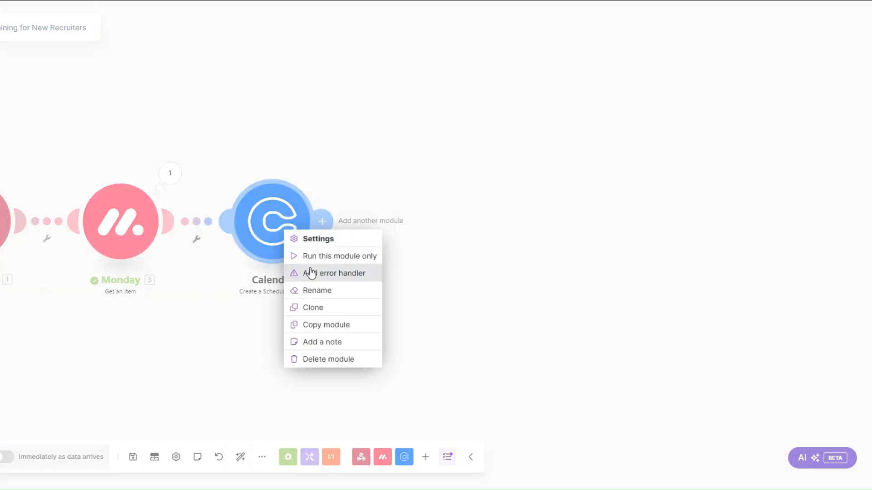
{"action": "left_click", "coordinate": [314, 290]}
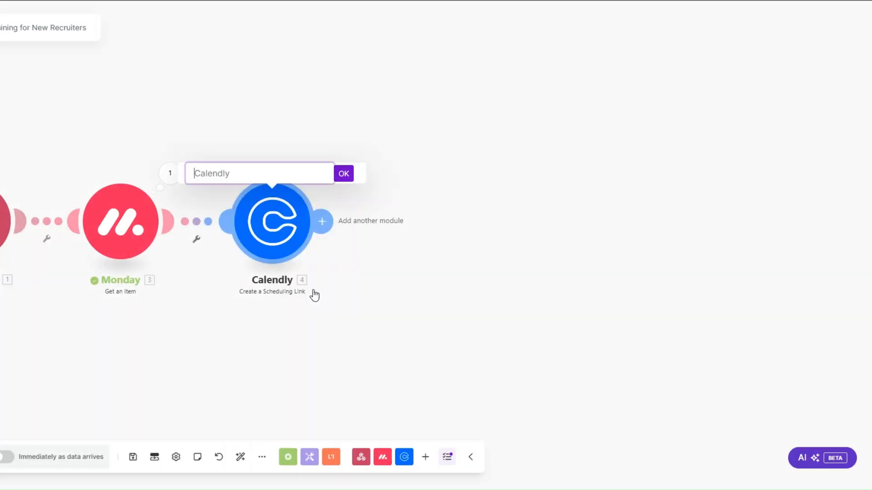
{"action": "type", "text": "Kick Off Call"}
{"action": "left_click", "coordinate": [344, 174]}
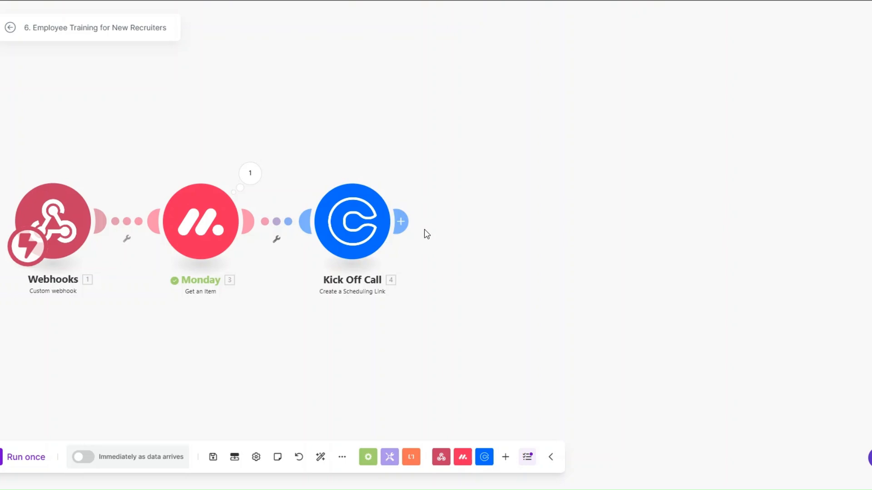
{"action": "left_click", "coordinate": [402, 222]}
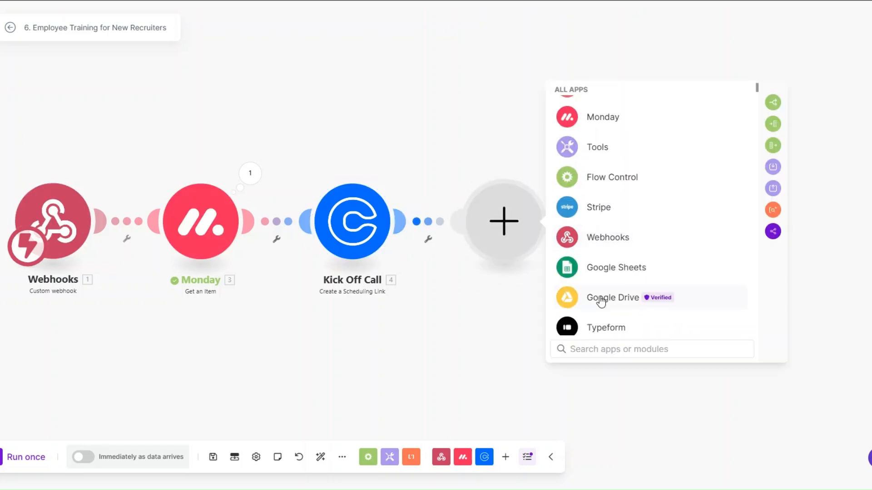
Add a Google Drive full-text search of the Files folder for 'Training Materials', files and folders, limit 1.
{"action": "left_click", "coordinate": [601, 301]}
{"action": "left_click", "coordinate": [604, 200]}
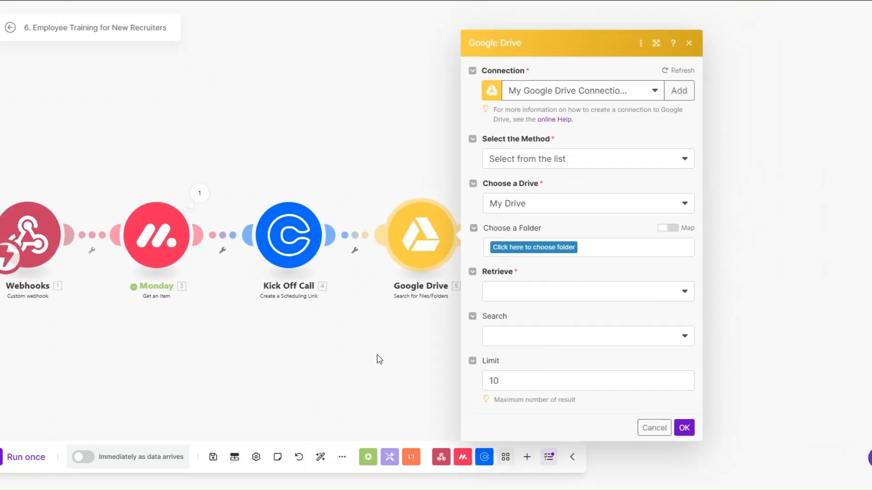
{"action": "left_click", "coordinate": [468, 247]}
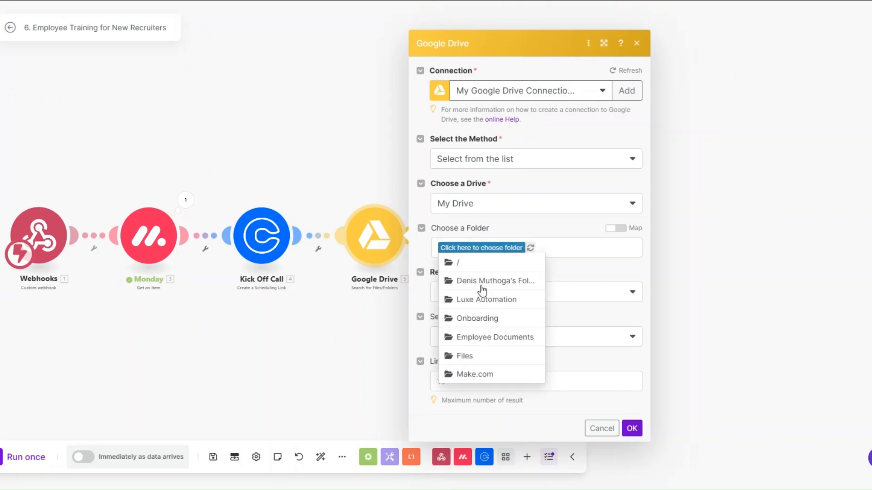
{"action": "left_click", "coordinate": [491, 357]}
{"action": "left_click", "coordinate": [461, 292]}
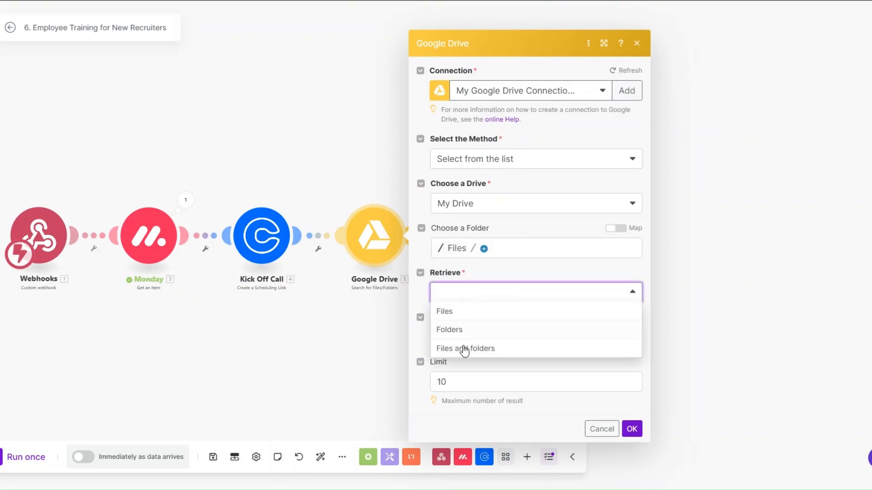
{"action": "left_click", "coordinate": [463, 350]}
{"action": "left_click", "coordinate": [472, 337]}
{"action": "left_click", "coordinate": [471, 393]}
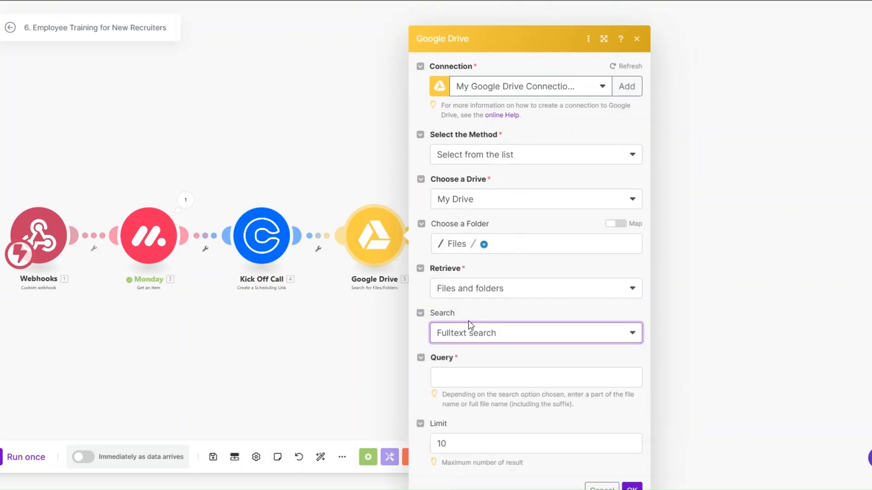
{"action": "left_click", "coordinate": [473, 357]}
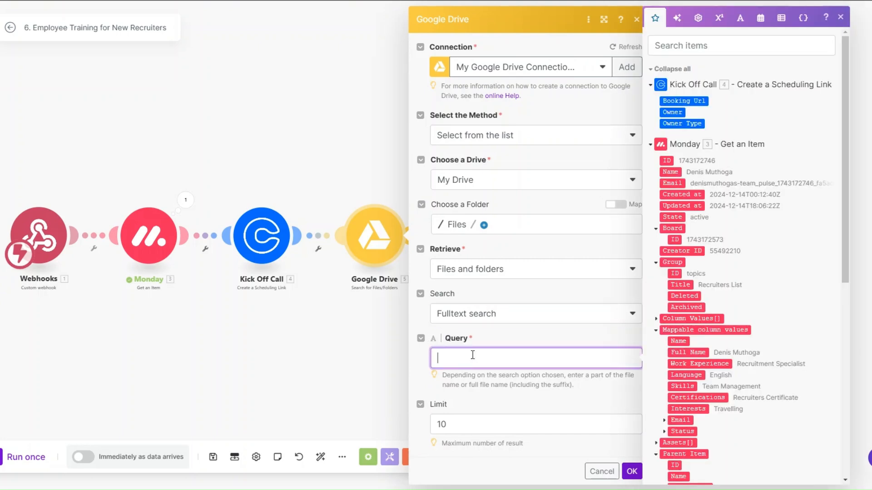
{"action": "type", "text": "Training Materials"}
{"action": "left_click", "coordinate": [478, 427]}
{"action": "left_click", "coordinate": [632, 472]}
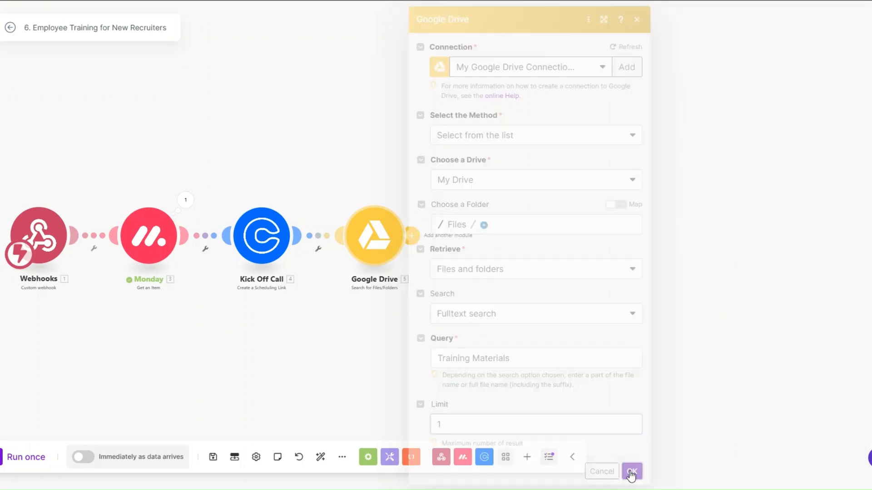
Test-run the search alone and confirm it finds the Training Materials folder.
{"action": "right_click", "coordinate": [373, 252]}
{"action": "left_click", "coordinate": [427, 278]}
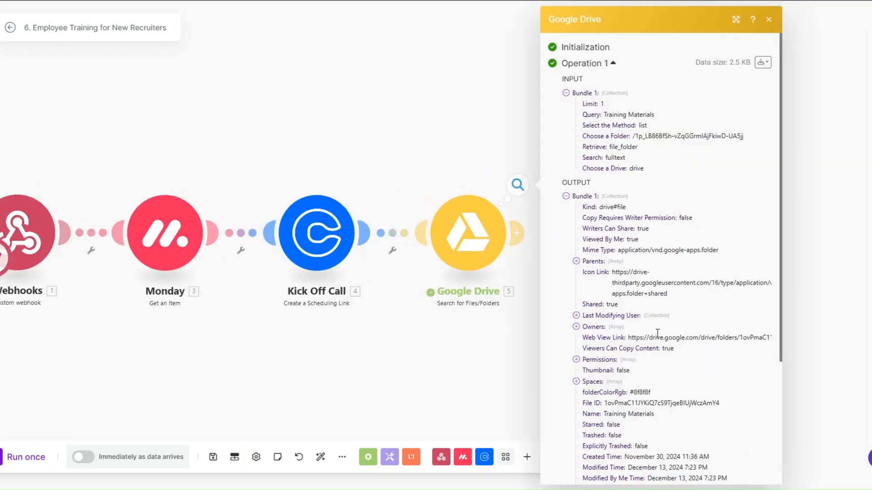
{"action": "scroll", "coordinate": [665, 334], "scroll_direction": "down", "scroll_amount": 3}
{"action": "left_click_drag", "start_coordinate": [603, 307], "coordinate": [671, 311]}
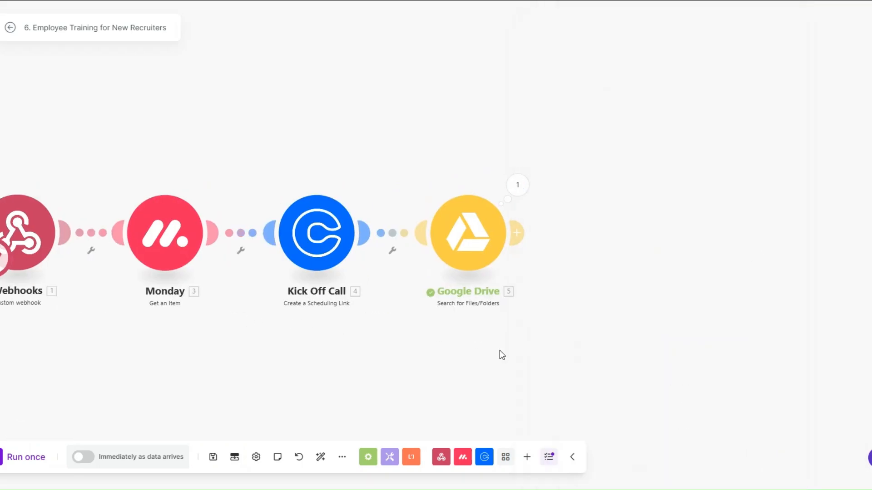
{"action": "left_click", "coordinate": [500, 350]}
Rename the search module to 'Training Materials'.
{"action": "right_click", "coordinate": [456, 215]}
{"action": "left_click", "coordinate": [490, 273]}
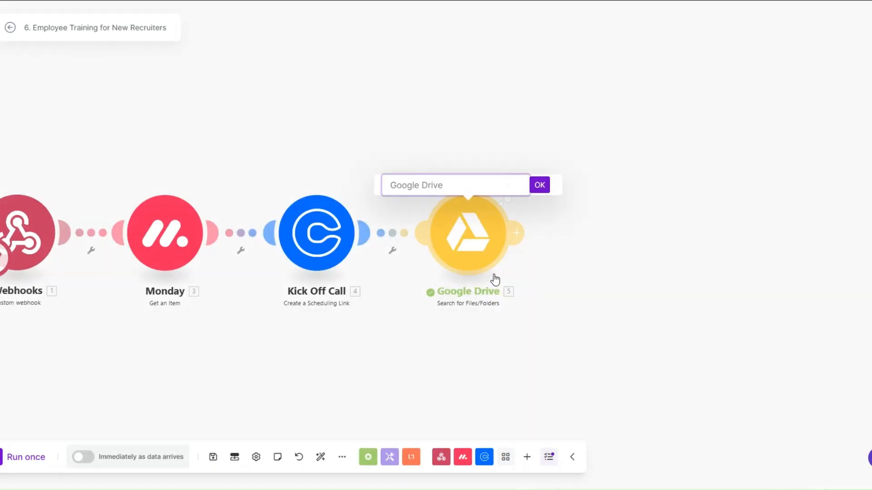
{"action": "type", "text": "Training Materials"}
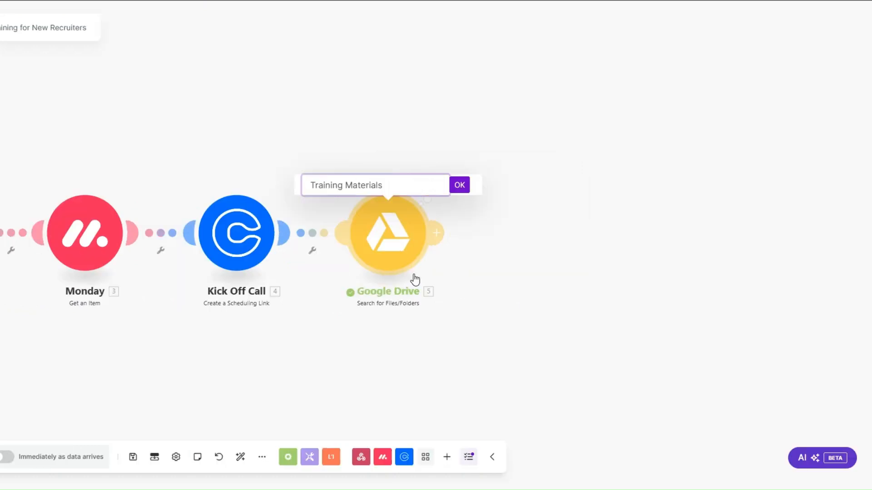
{"action": "left_click", "coordinate": [460, 185]}
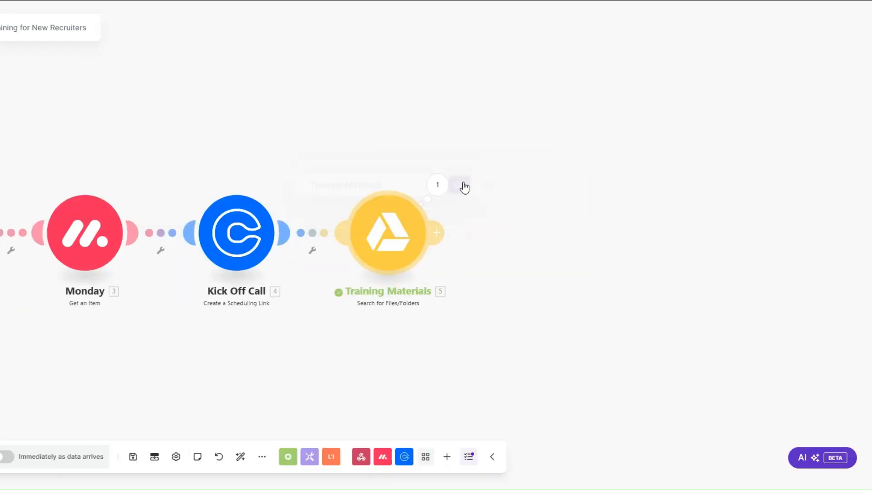
{"action": "left_click", "coordinate": [438, 232]}
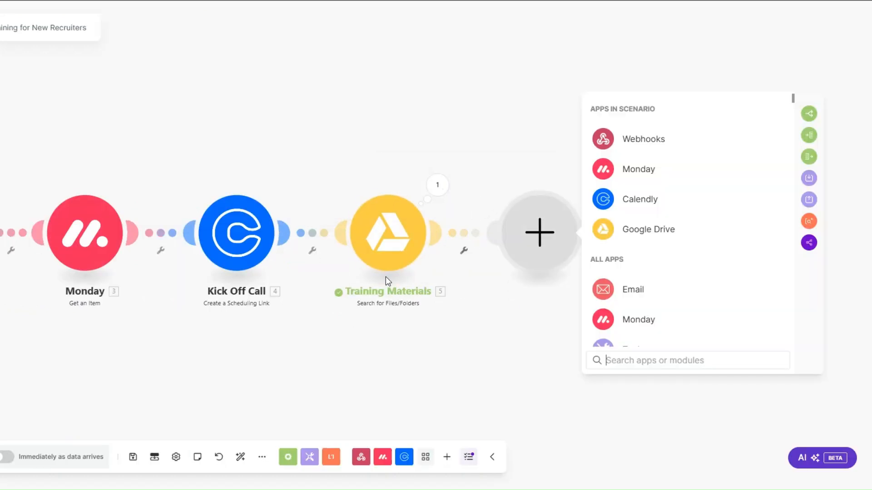
{"action": "left_click", "coordinate": [635, 236]}
Add a Google Drive 'Get a Share Link' for the found File ID, shareable with Anyone.
{"action": "scroll", "coordinate": [641, 263], "scroll_direction": "down", "scroll_amount": 3}
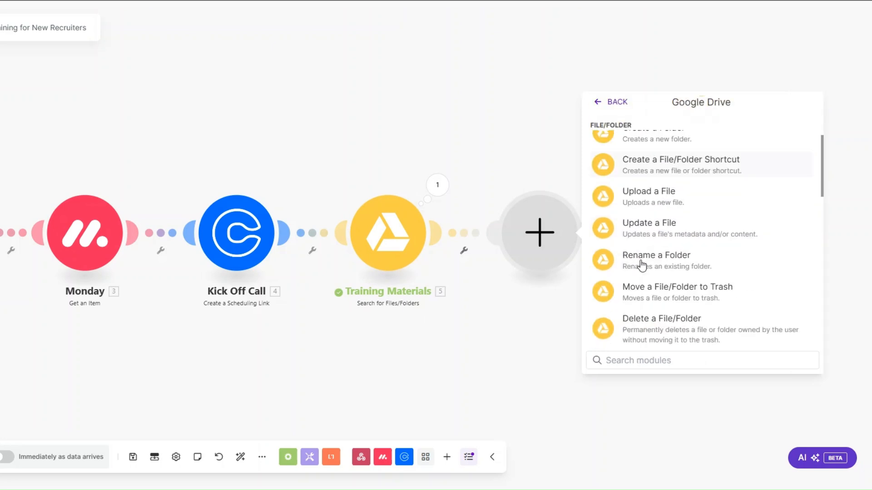
{"action": "scroll", "coordinate": [641, 265], "scroll_direction": "down", "scroll_amount": 4}
{"action": "left_click", "coordinate": [655, 302]}
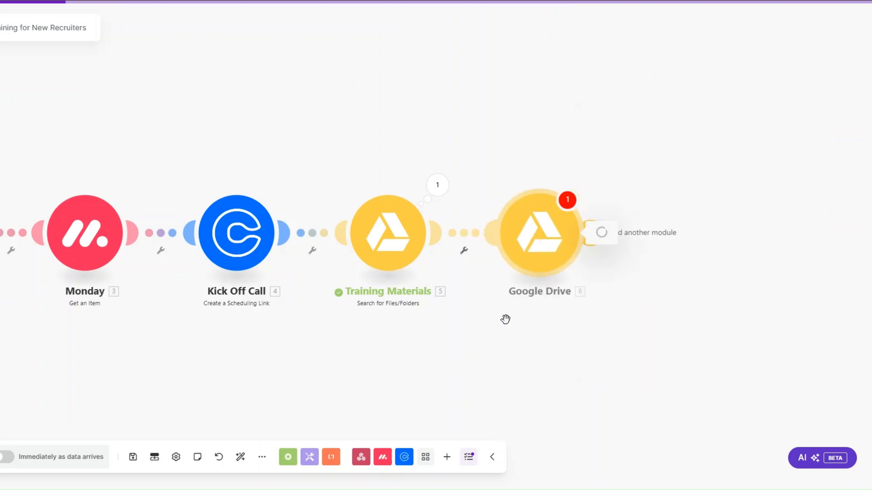
{"action": "left_click", "coordinate": [670, 130]}
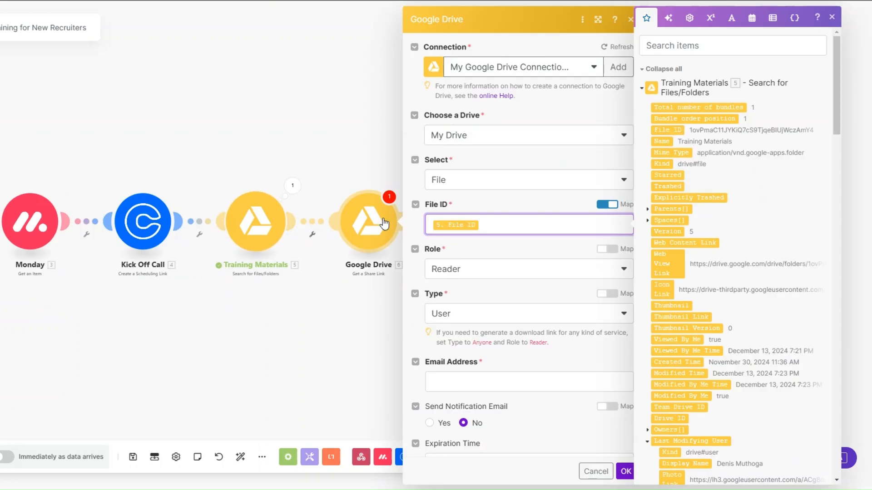
{"action": "scroll", "coordinate": [497, 240], "scroll_direction": "down", "scroll_amount": 2}
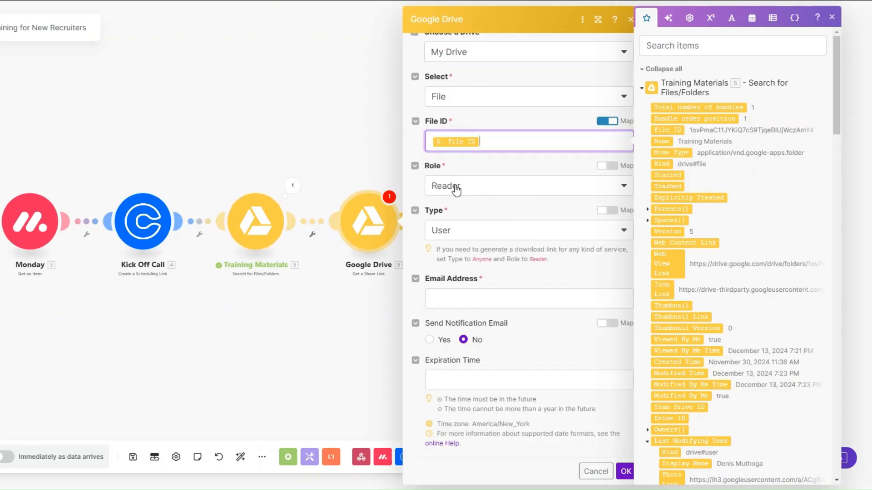
{"action": "left_click", "coordinate": [461, 231]}
{"action": "left_click", "coordinate": [445, 305]}
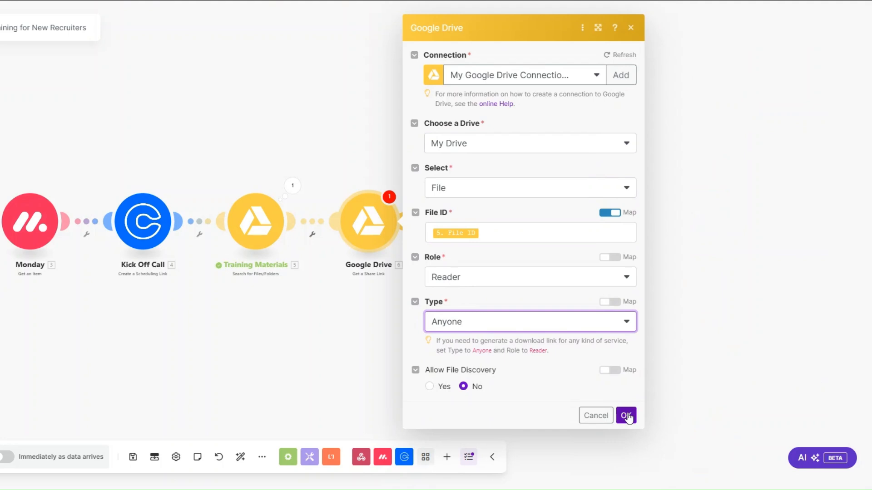
{"action": "left_click", "coordinate": [626, 415]}
Rename the share-link module to 'Training Materials Link'.
{"action": "right_click", "coordinate": [368, 224]}
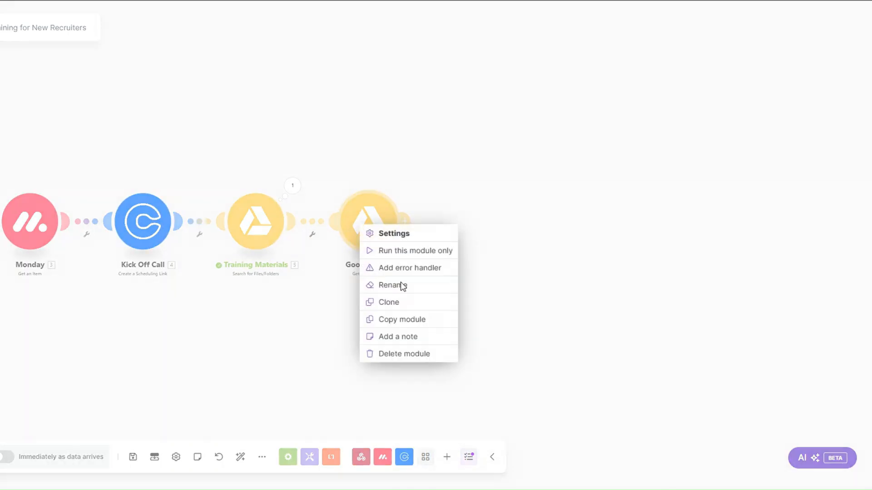
{"action": "left_click", "coordinate": [401, 282]}
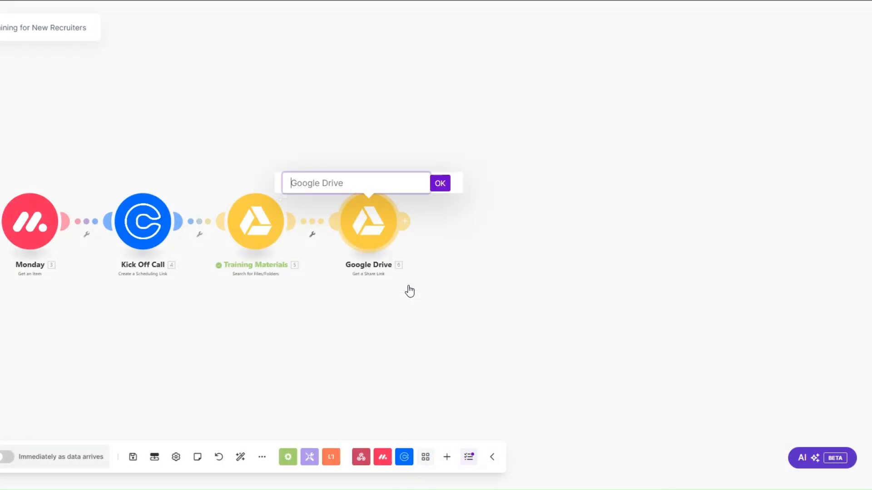
{"action": "type", "text": "Training Materials Link"}
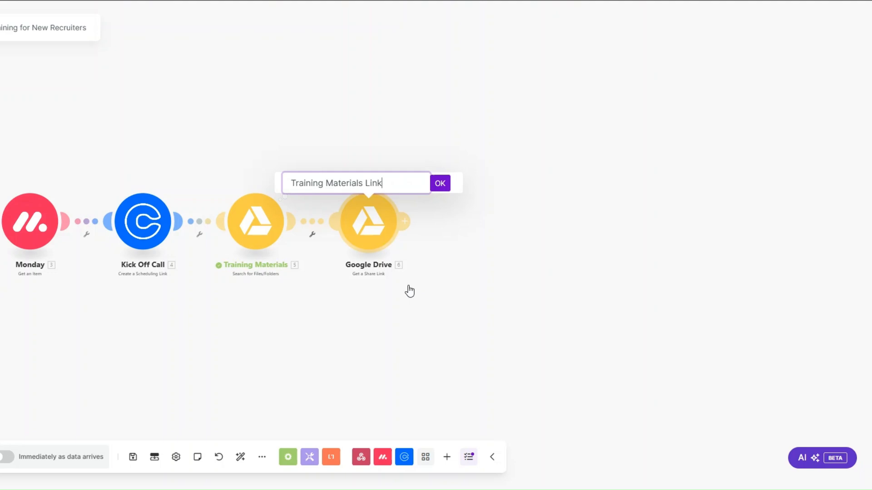
{"action": "left_click", "coordinate": [442, 187]}
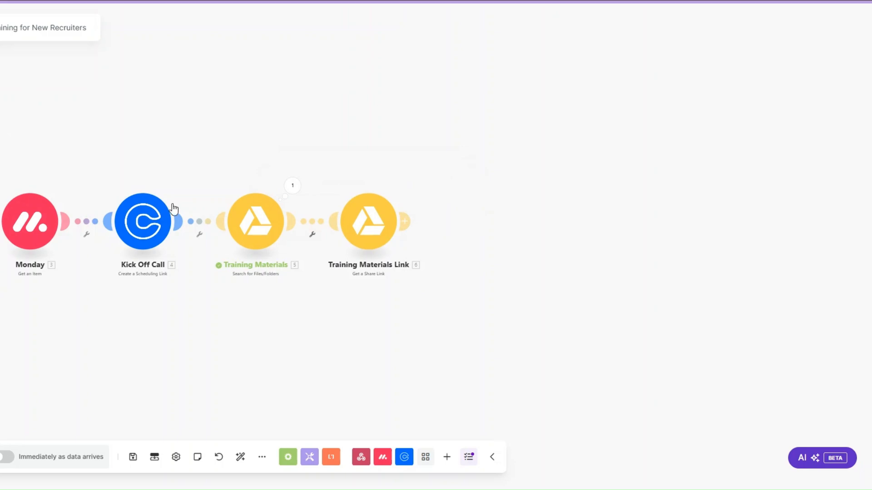
Add an Email 'Send an Email' module after the share-link step.
{"action": "left_click", "coordinate": [406, 221]}
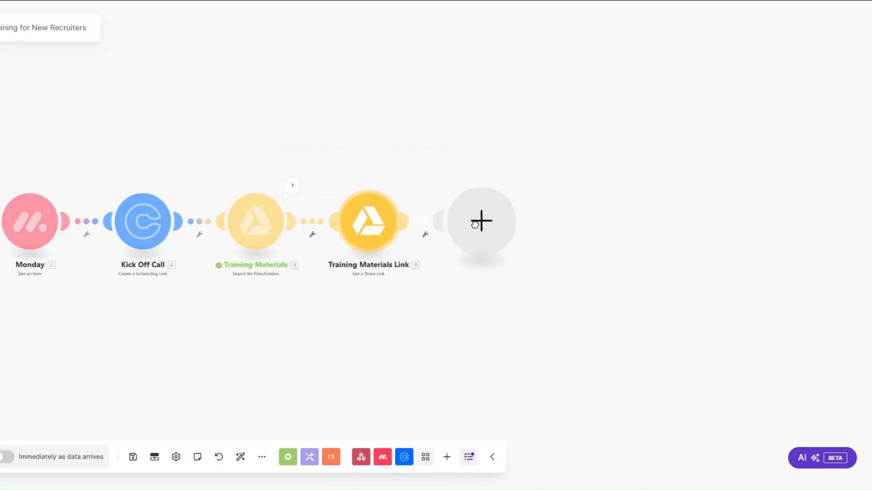
{"action": "left_click", "coordinate": [585, 282]}
{"action": "scroll", "coordinate": [588, 299], "scroll_direction": "down", "scroll_amount": 3}
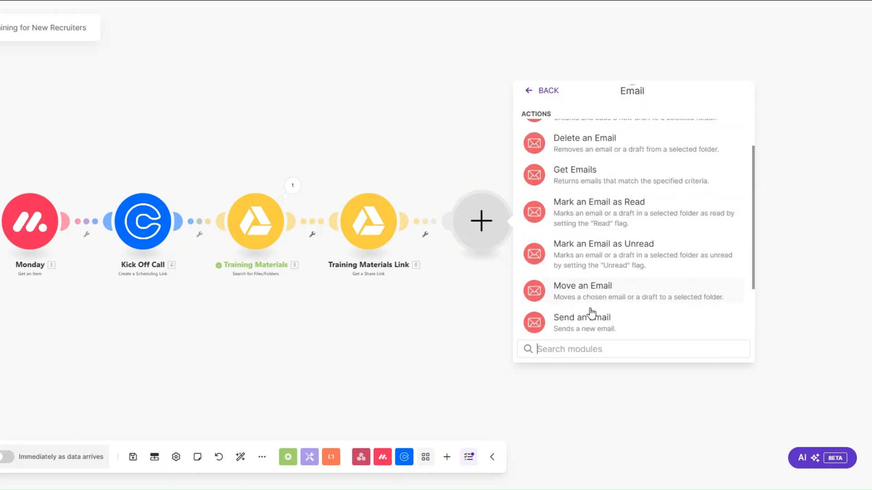
{"action": "left_click", "coordinate": [583, 326]}
Rename the Email module to 'New Recruiters Email' and open its settings.
{"action": "right_click", "coordinate": [492, 227]}
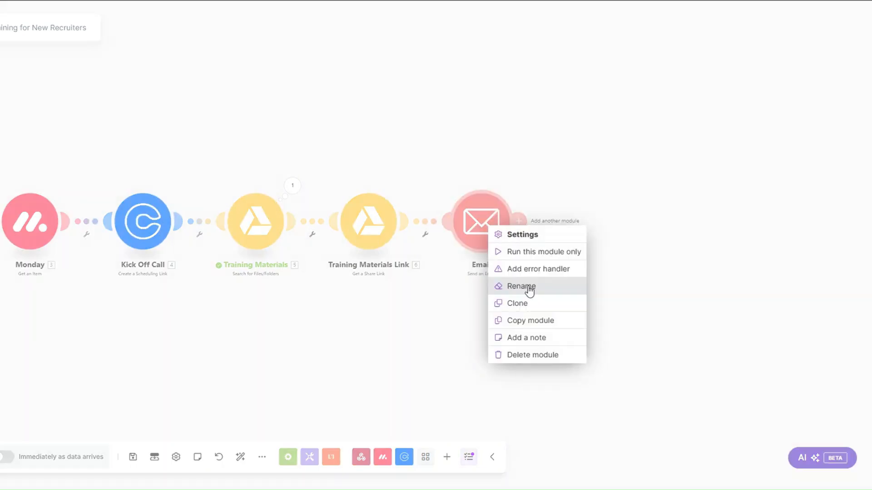
{"action": "left_click", "coordinate": [527, 288]}
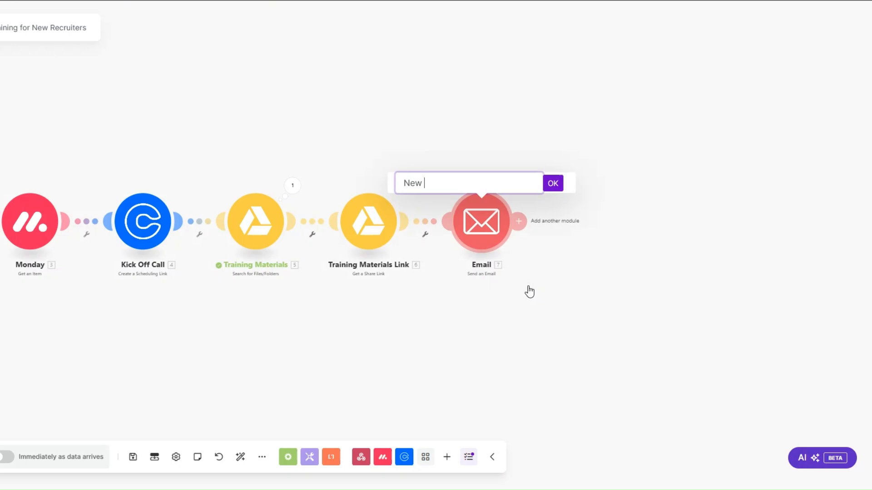
{"action": "type", "text": "New Recruiters Email"}
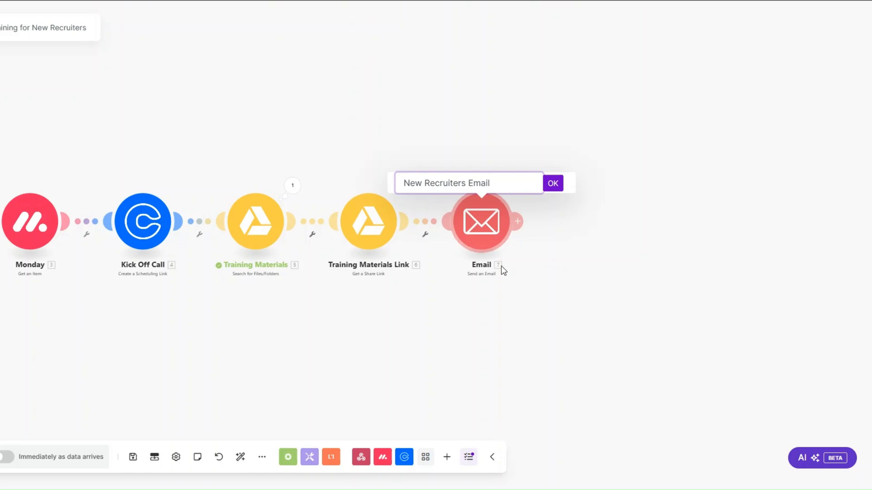
{"action": "left_click", "coordinate": [552, 184]}
{"action": "left_click", "coordinate": [481, 221]}
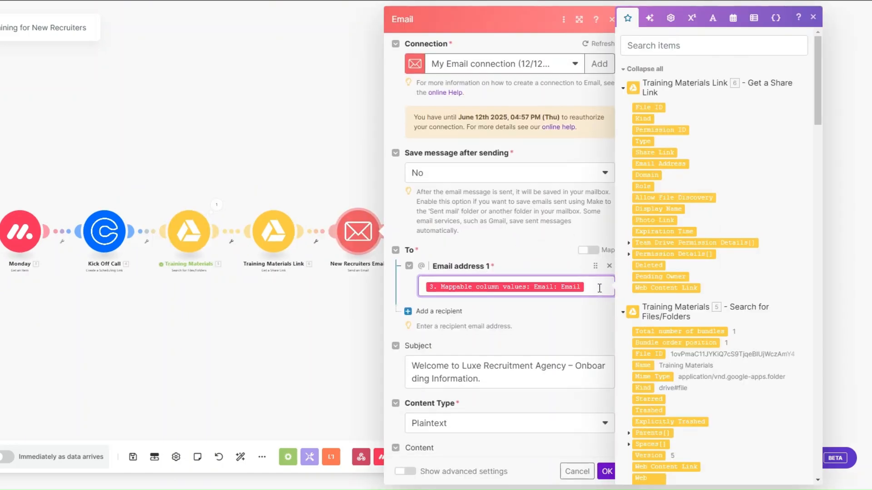
Check the email recipient mapped to the Monday item's Email field and the Subject line.
{"action": "scroll", "coordinate": [600, 282], "scroll_direction": "down", "scroll_amount": 2}
{"action": "left_click_drag", "start_coordinate": [816, 106], "coordinate": [801, 411]}
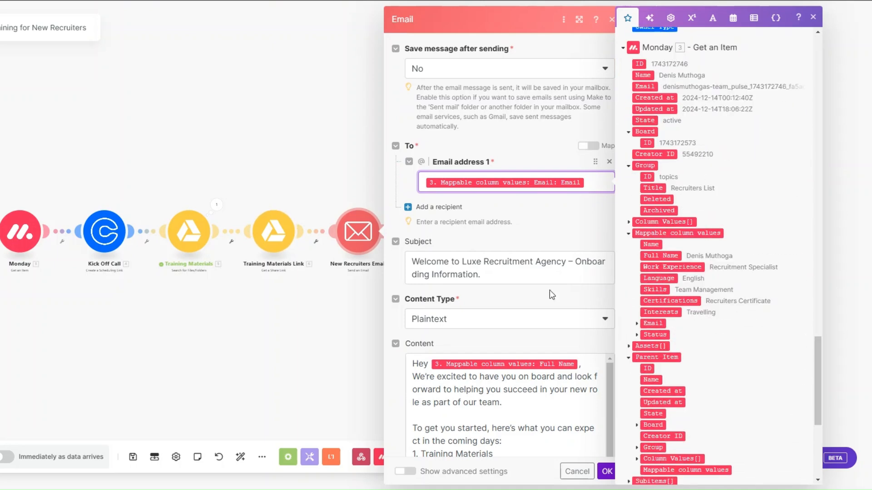
{"action": "left_click", "coordinate": [637, 323]}
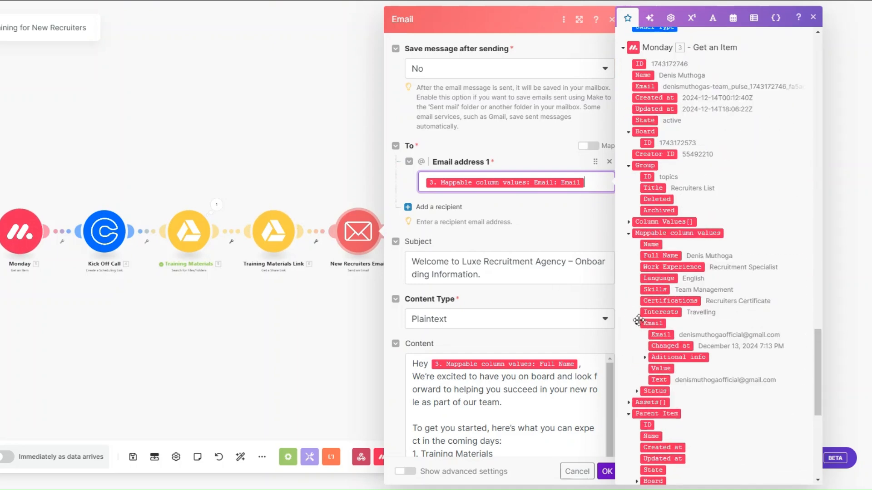
{"action": "left_click", "coordinate": [511, 276]}
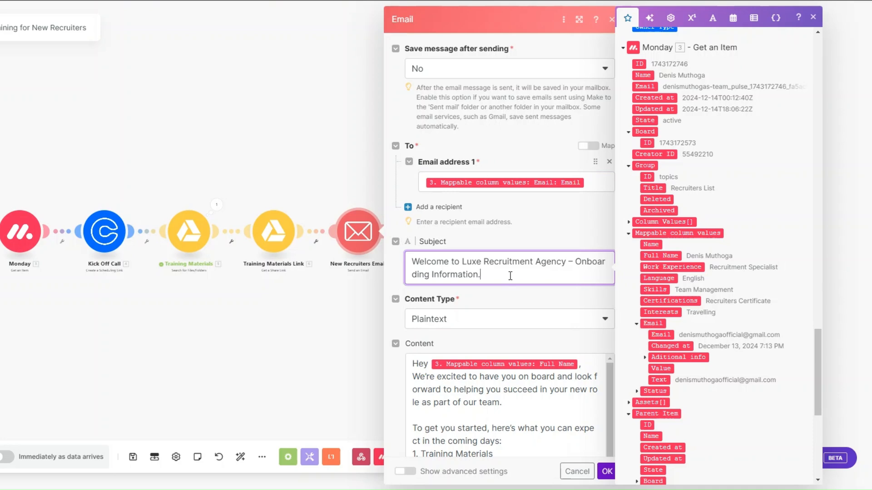
Review the email body's Share Link and Booking Url tags, then close the settings.
{"action": "scroll", "coordinate": [510, 276], "scroll_direction": "down", "scroll_amount": 4}
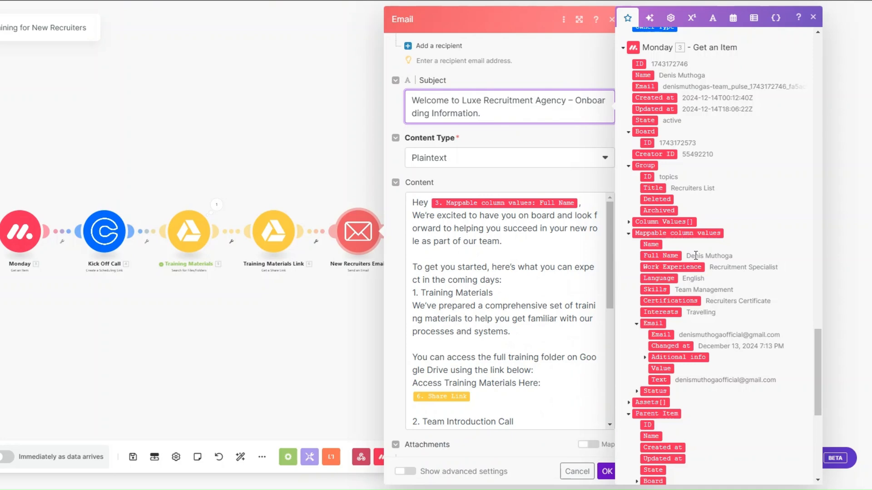
{"action": "scroll", "coordinate": [494, 291], "scroll_direction": "down", "scroll_amount": 3}
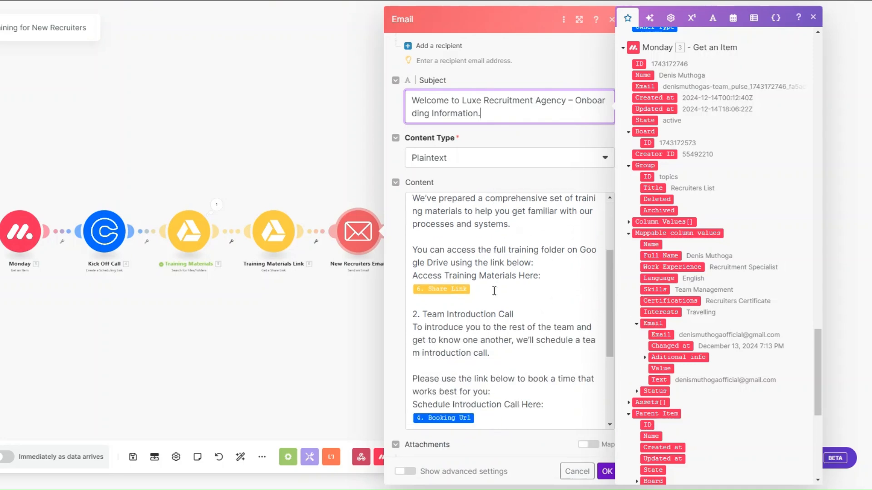
{"action": "left_click", "coordinate": [493, 289]}
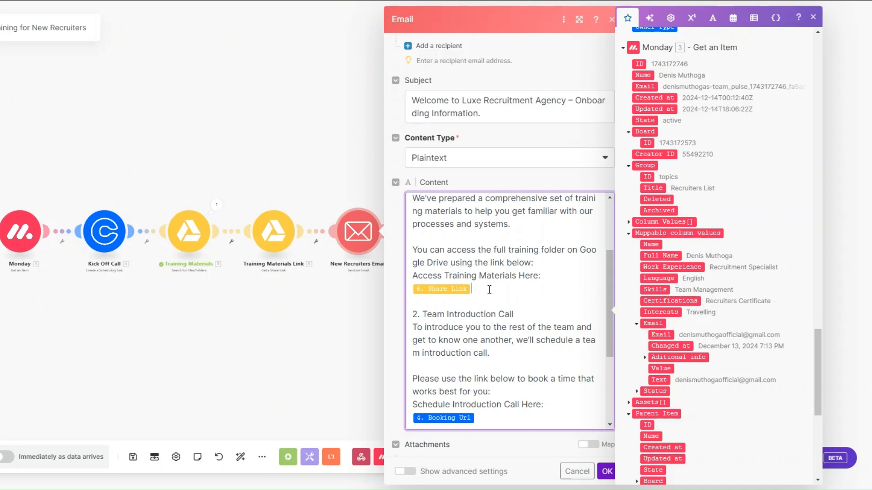
{"action": "left_click_drag", "start_coordinate": [817, 373], "coordinate": [779, 156]}
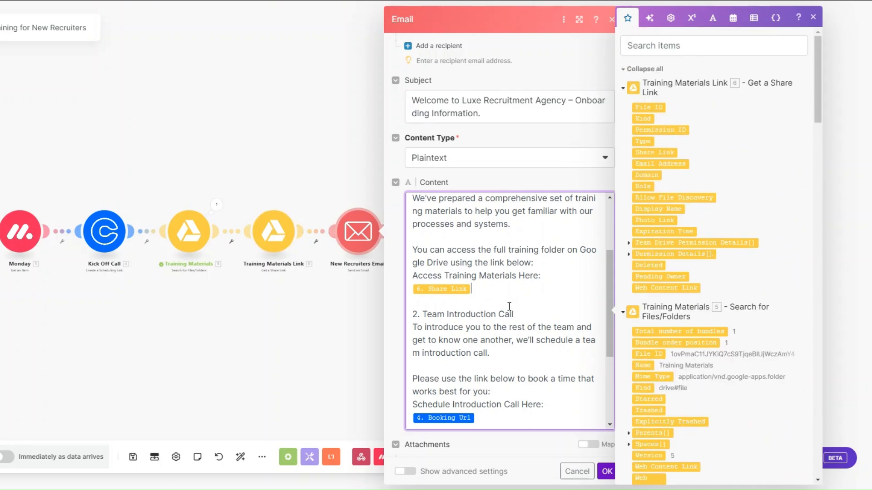
{"action": "scroll", "coordinate": [509, 306], "scroll_direction": "down", "scroll_amount": 3}
{"action": "scroll", "coordinate": [509, 307], "scroll_direction": "up", "scroll_amount": 1}
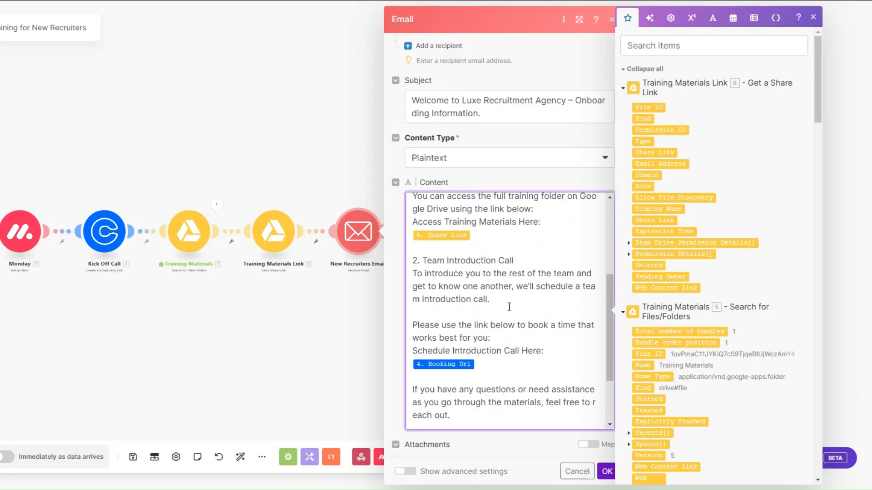
{"action": "scroll", "coordinate": [509, 308], "scroll_direction": "down", "scroll_amount": 2}
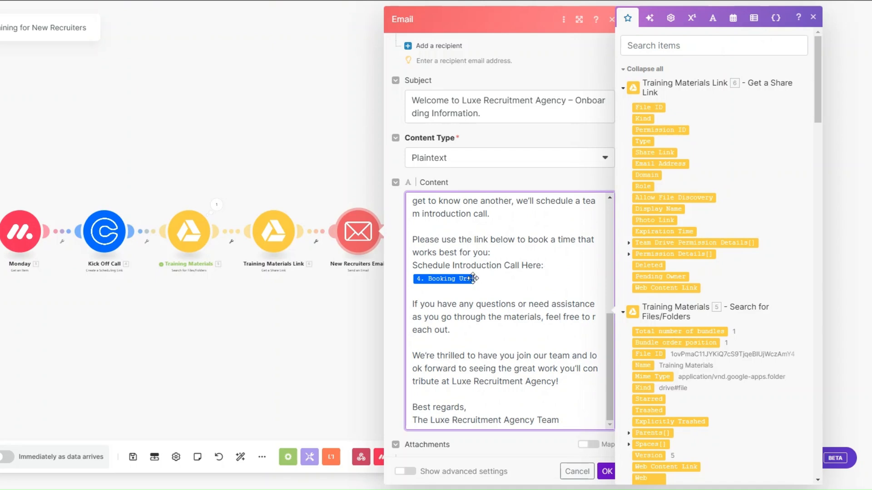
{"action": "left_click_drag", "start_coordinate": [821, 119], "coordinate": [821, 396]}
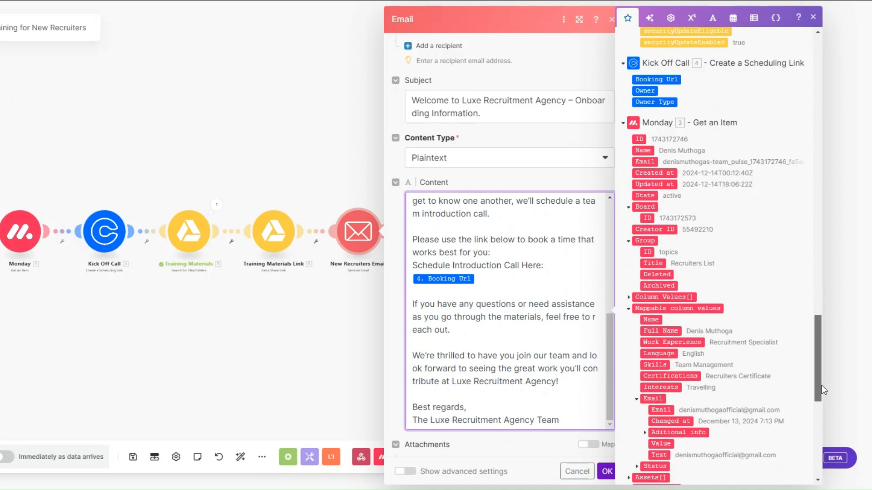
{"action": "scroll", "coordinate": [507, 218], "scroll_direction": "down", "scroll_amount": 1}
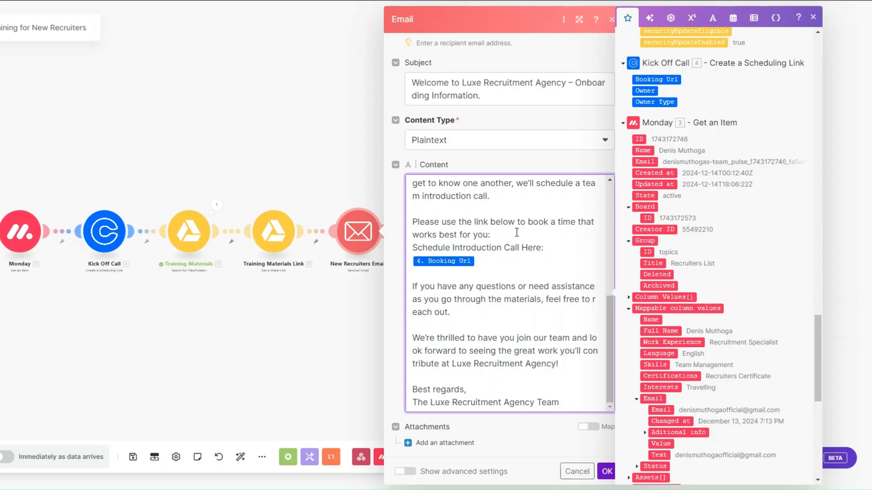
{"action": "left_click", "coordinate": [382, 361]}
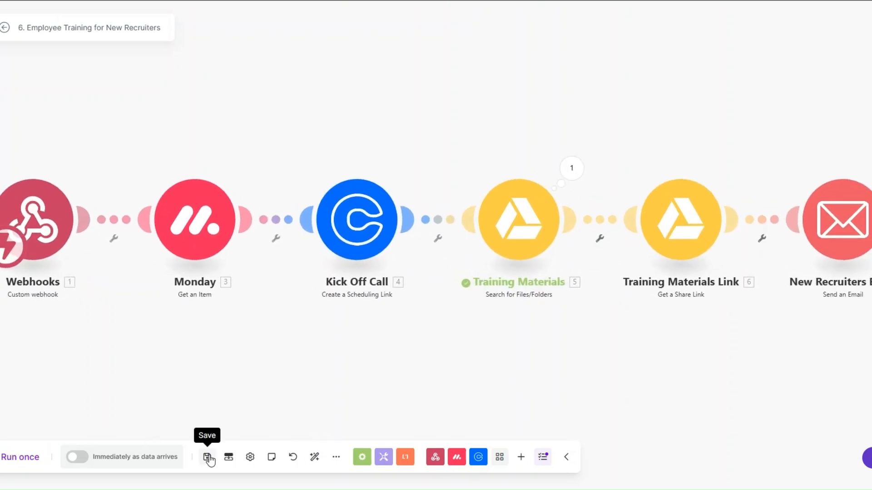
Run the scenario once and trigger it by setting the recruiter's Monday status to ONBOARD.
{"action": "left_click", "coordinate": [20, 456]}
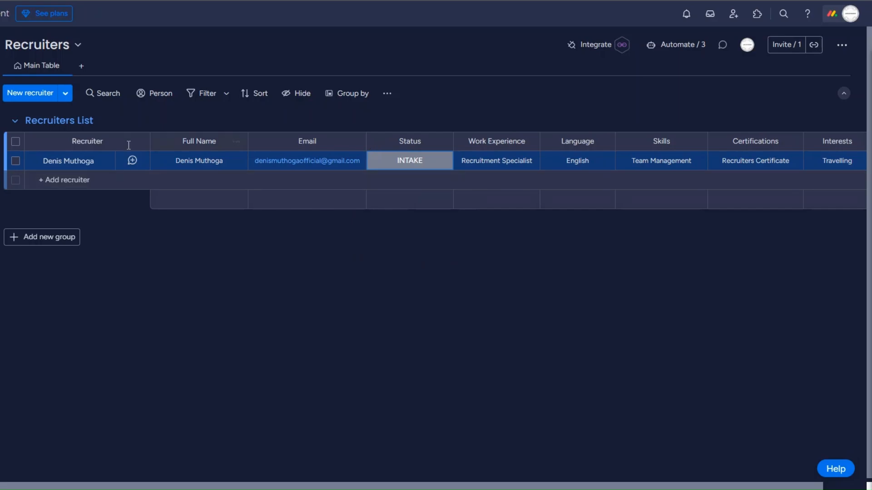
{"action": "left_click", "coordinate": [410, 161]}
{"action": "left_click", "coordinate": [403, 218]}
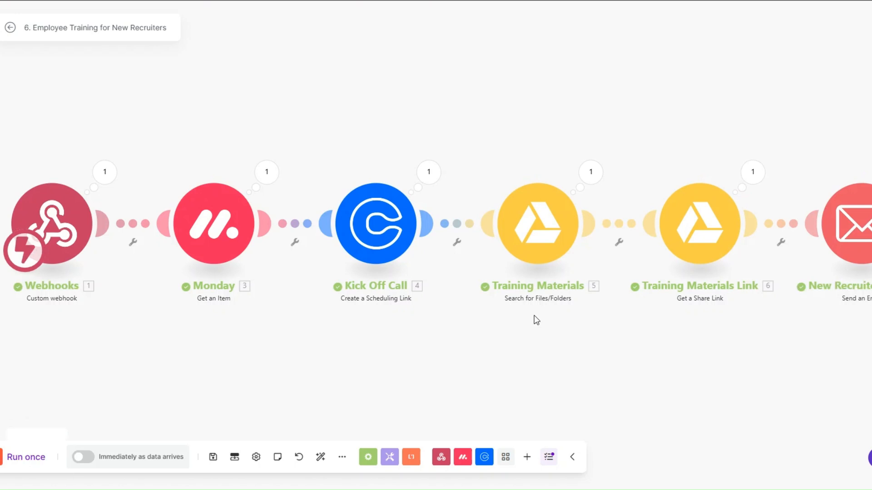
{"action": "scroll", "coordinate": [500, 317], "scroll_direction": "right", "scroll_amount": 1}
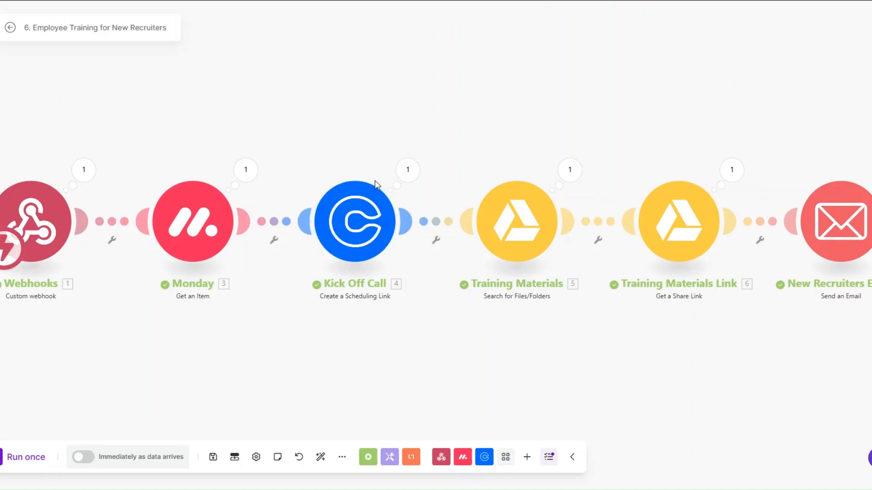
Check the Kick Off Call module's output for the generated Calendly booking link.
{"action": "left_click", "coordinate": [408, 177]}
{"action": "left_click_drag", "start_coordinate": [514, 210], "coordinate": [659, 220]}
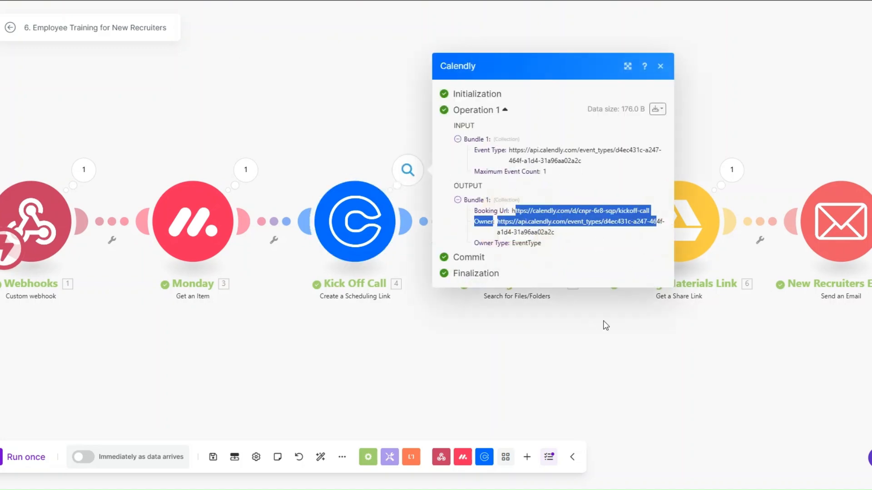
{"action": "left_click", "coordinate": [429, 263]}
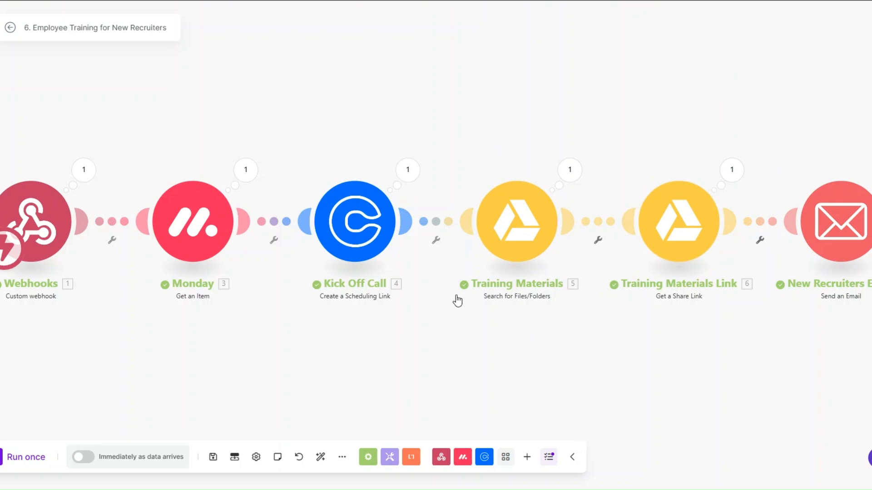
Verify the sent email's subject and body contain the Drive link and Calendly booking link.
{"action": "left_click", "coordinate": [863, 170]}
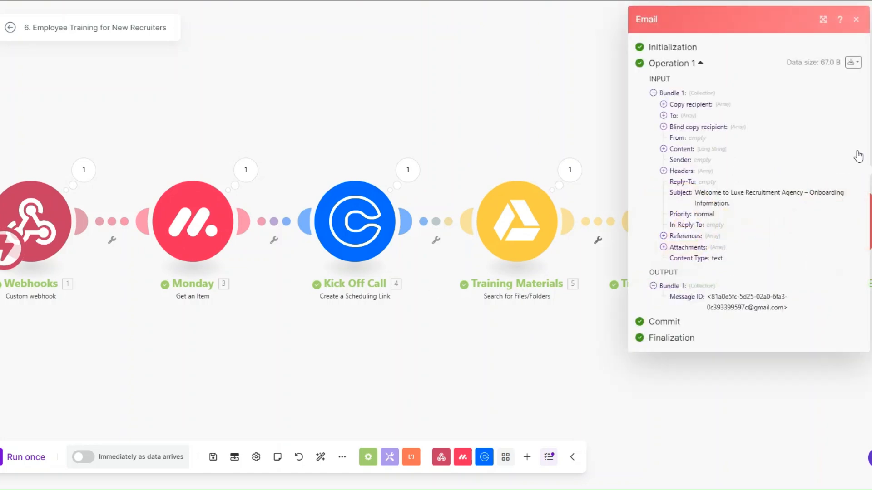
{"action": "left_click", "coordinate": [683, 197]}
{"action": "left_click", "coordinate": [664, 149]}
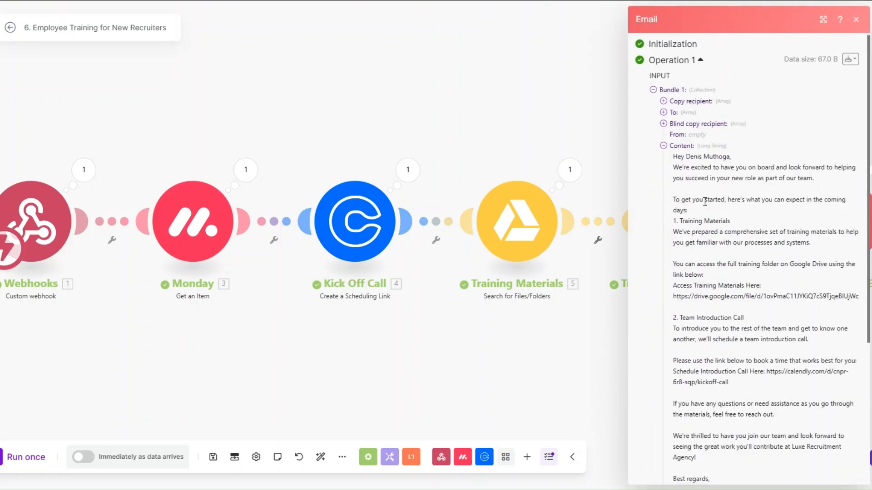
{"action": "scroll", "coordinate": [702, 201], "scroll_direction": "down", "scroll_amount": 3}
{"action": "left_click_drag", "start_coordinate": [679, 138], "coordinate": [857, 140]}
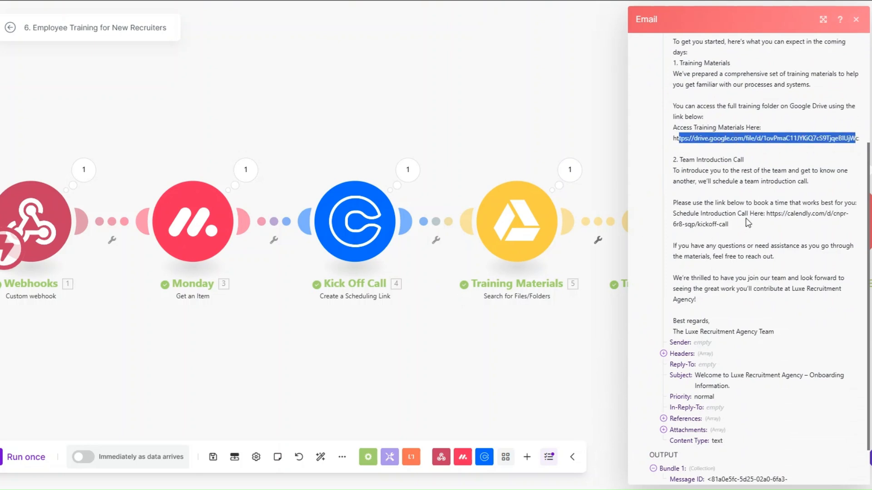
{"action": "left_click_drag", "start_coordinate": [766, 214], "coordinate": [746, 228]}
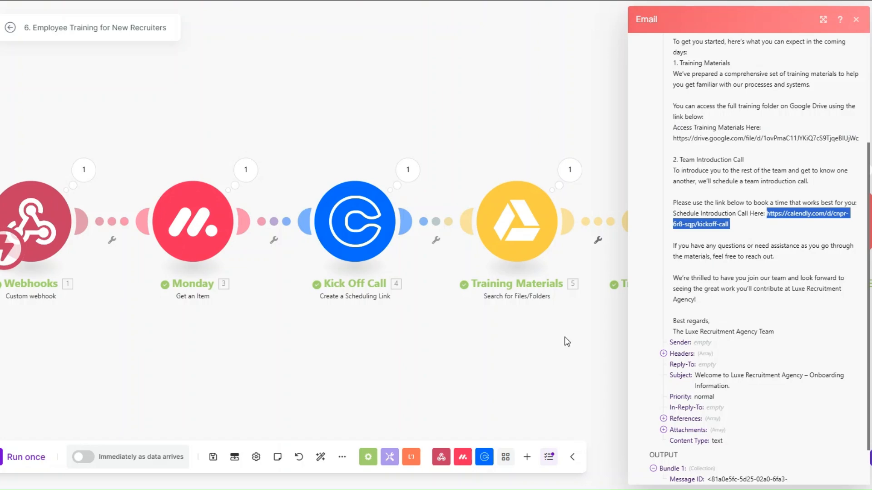
{"action": "left_click", "coordinate": [478, 378]}
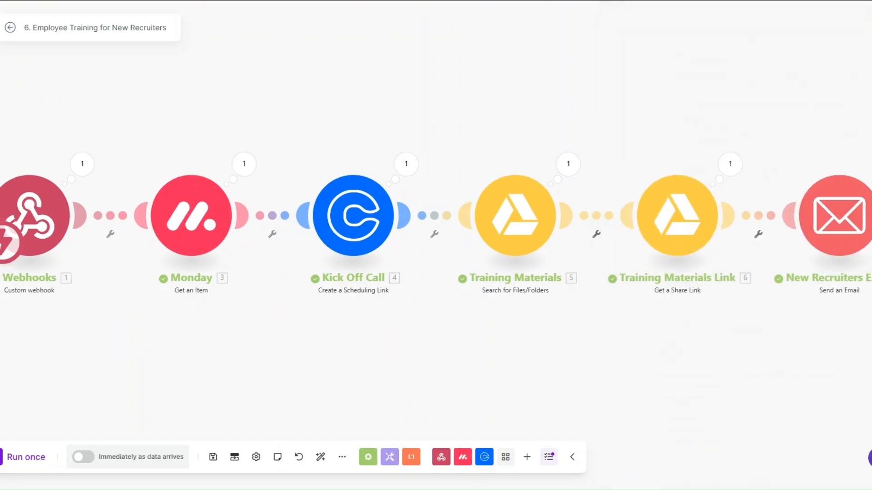
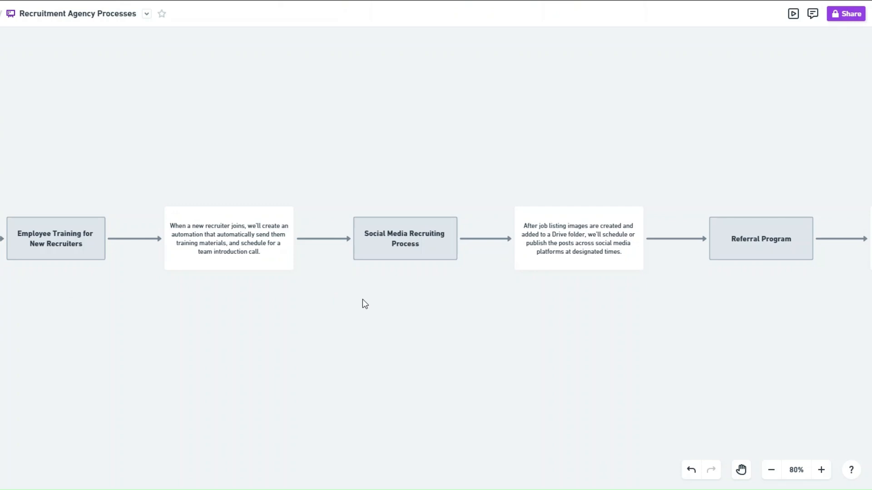
Review the Whimsical posting plan, then start a new Make scenario and list Google Drive's modules.
{"action": "scroll", "coordinate": [100, 306], "scroll_direction": "right", "scroll_amount": 5}
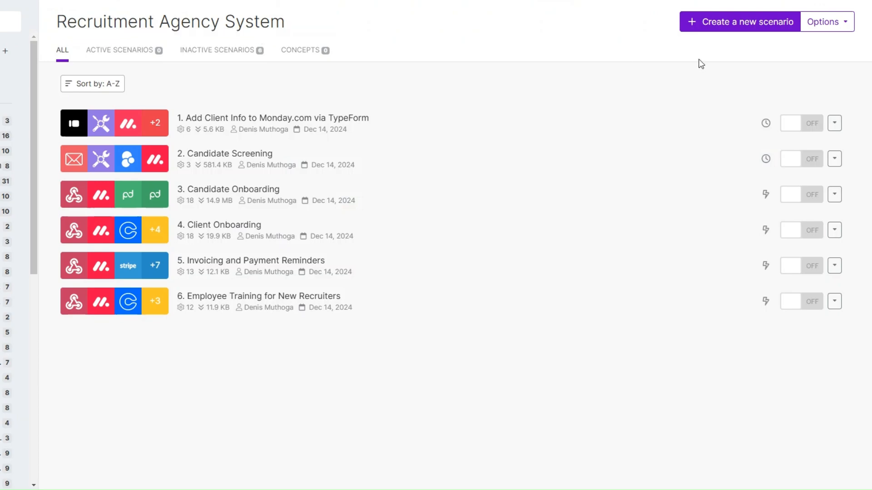
{"action": "left_click", "coordinate": [718, 22]}
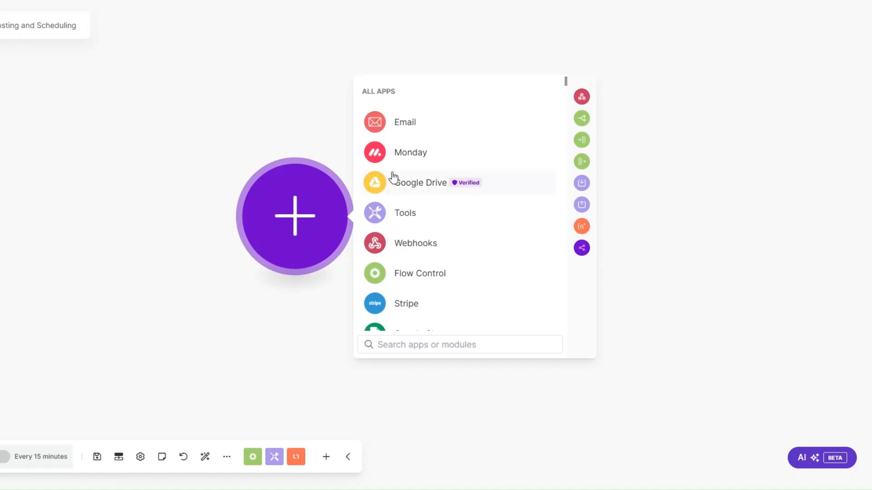
{"action": "left_click", "coordinate": [393, 178]}
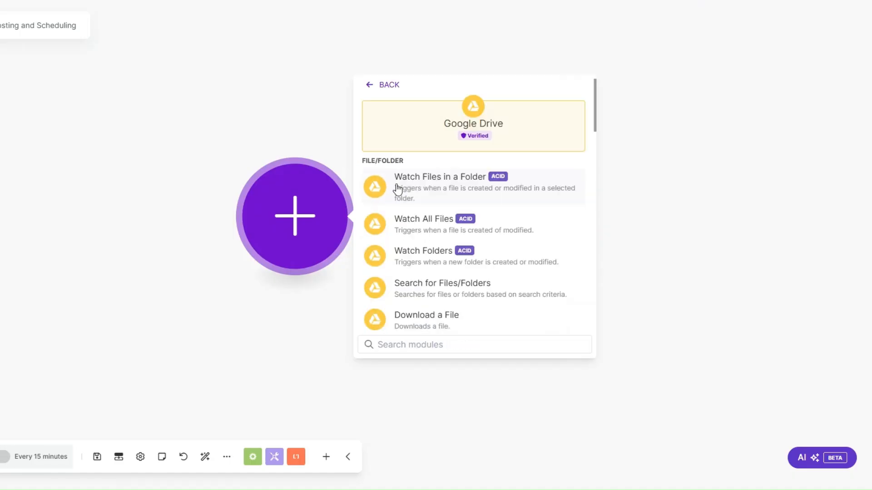
Add a Google Drive Watch Files in a Folder trigger on Luxe Automation with limit 1.
{"action": "left_click", "coordinate": [433, 185]}
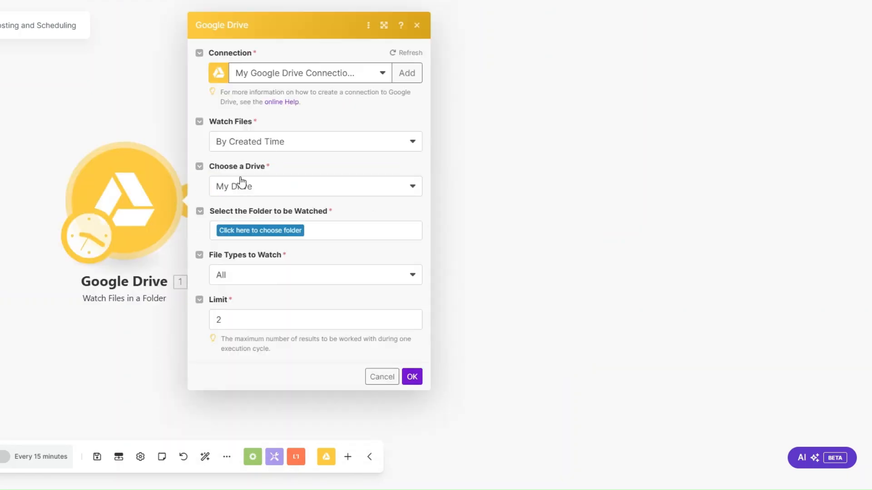
{"action": "left_click", "coordinate": [248, 231]}
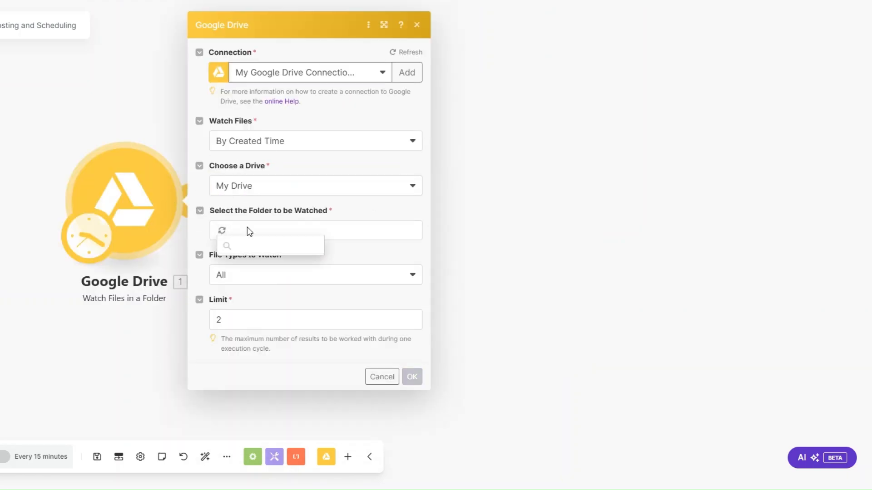
{"action": "left_click", "coordinate": [277, 262]}
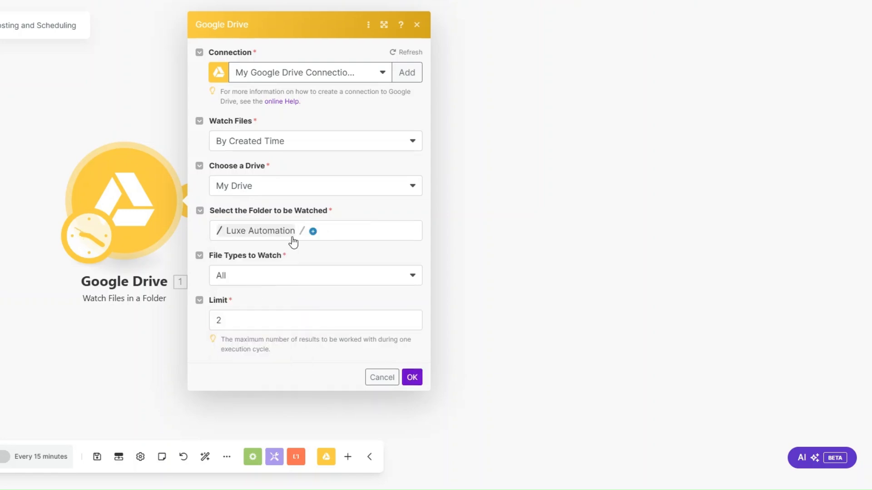
{"action": "left_click", "coordinate": [242, 319]}
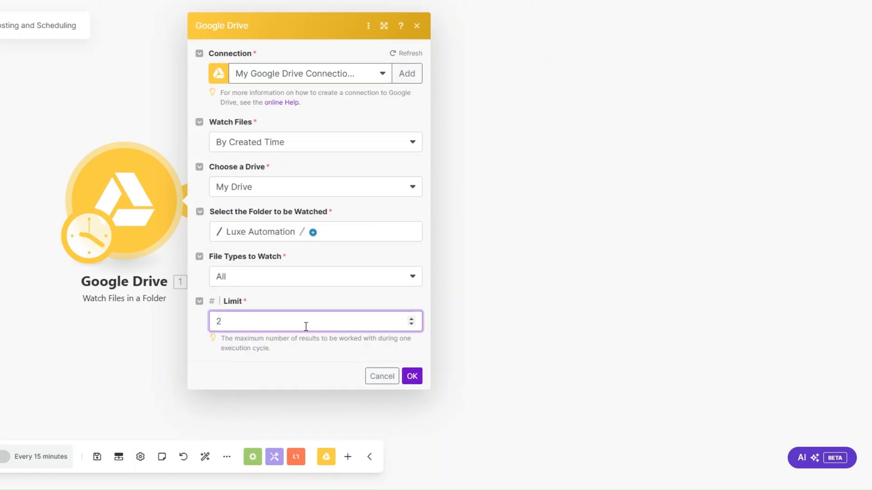
{"action": "key", "text": "BackSpace"}
{"action": "type", "text": "1"}
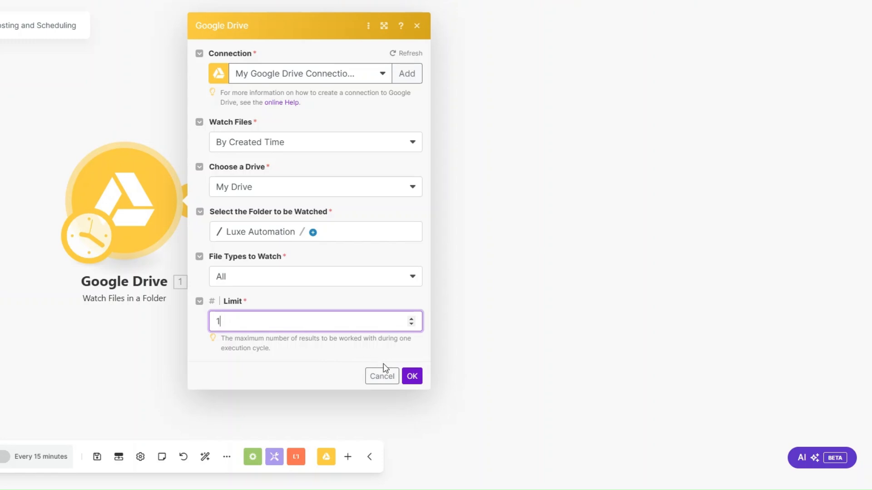
{"action": "left_click", "coordinate": [412, 377]}
Set the trigger to start from a manually chosen file, Images.jpg.
{"action": "right_click", "coordinate": [140, 220]}
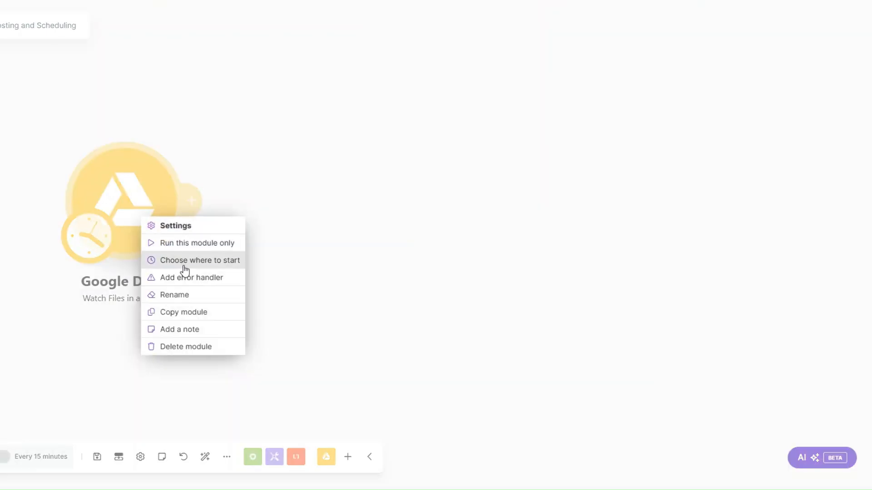
{"action": "left_click", "coordinate": [184, 264]}
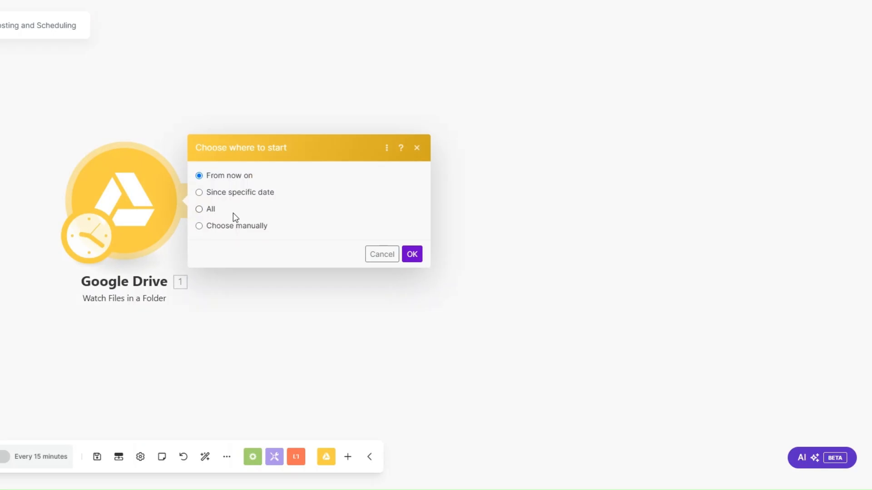
{"action": "left_click", "coordinate": [199, 226]}
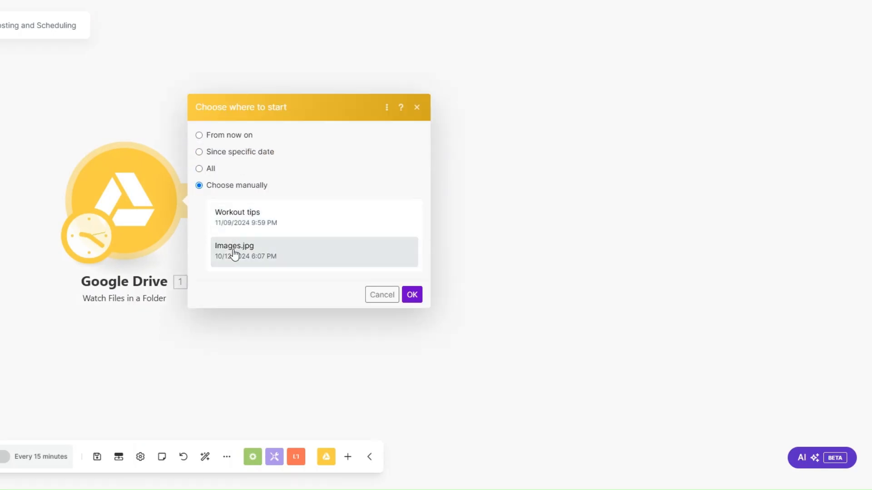
{"action": "left_click", "coordinate": [230, 251]}
{"action": "left_click", "coordinate": [411, 294]}
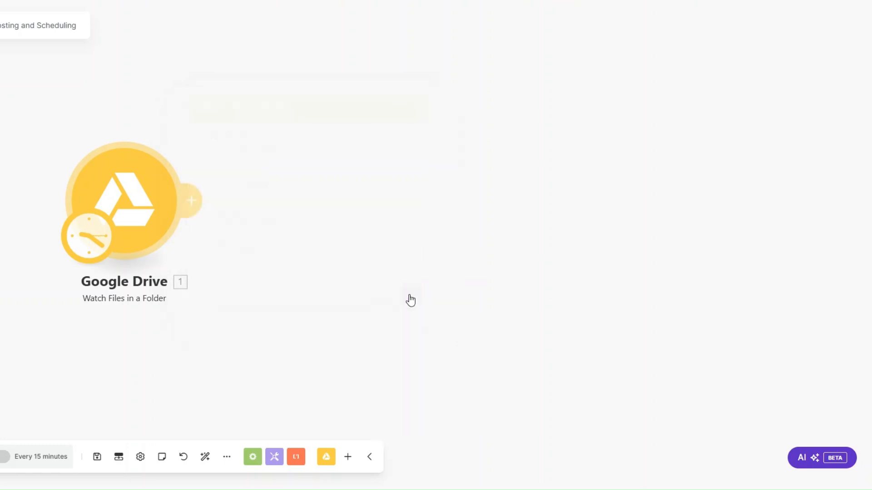
{"action": "left_click", "coordinate": [191, 201]}
Add a Google Drive Get a Share Link step for the trigger's File ID, shared with Anyone.
{"action": "left_click", "coordinate": [331, 107]}
{"action": "scroll", "coordinate": [335, 247], "scroll_direction": "down", "scroll_amount": 5}
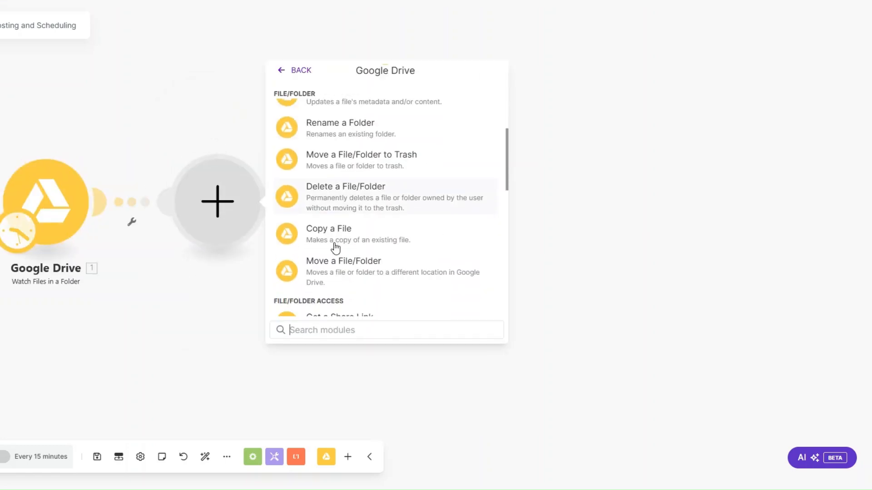
{"action": "left_click", "coordinate": [336, 232]}
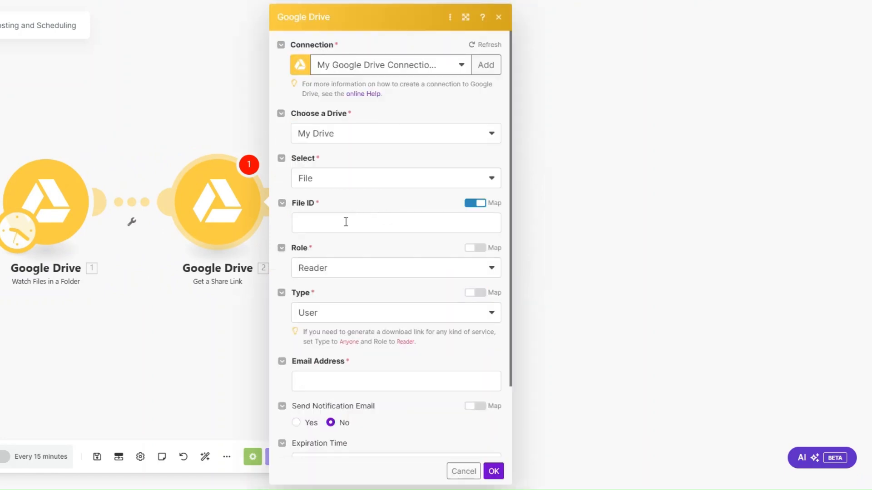
{"action": "left_click", "coordinate": [346, 223]}
{"action": "left_click", "coordinate": [540, 99]}
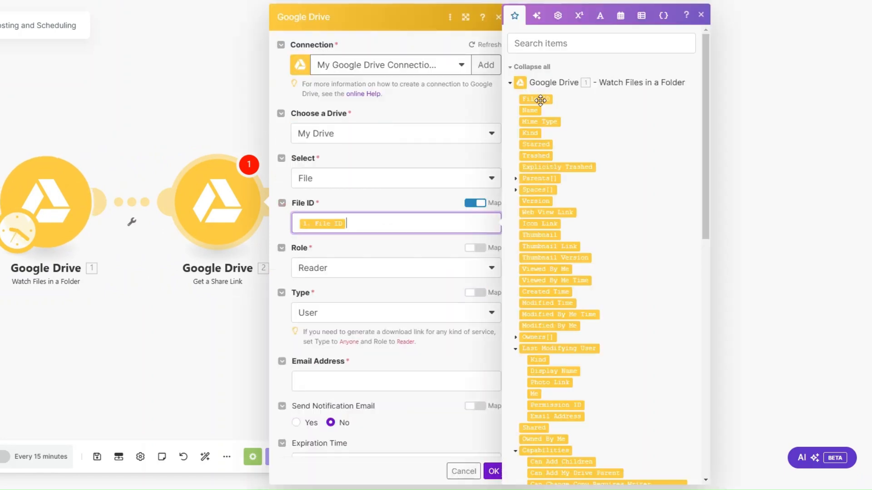
{"action": "left_click", "coordinate": [327, 313]}
{"action": "scroll", "coordinate": [456, 341], "scroll_direction": "down", "scroll_amount": 2}
{"action": "left_click", "coordinate": [415, 303]}
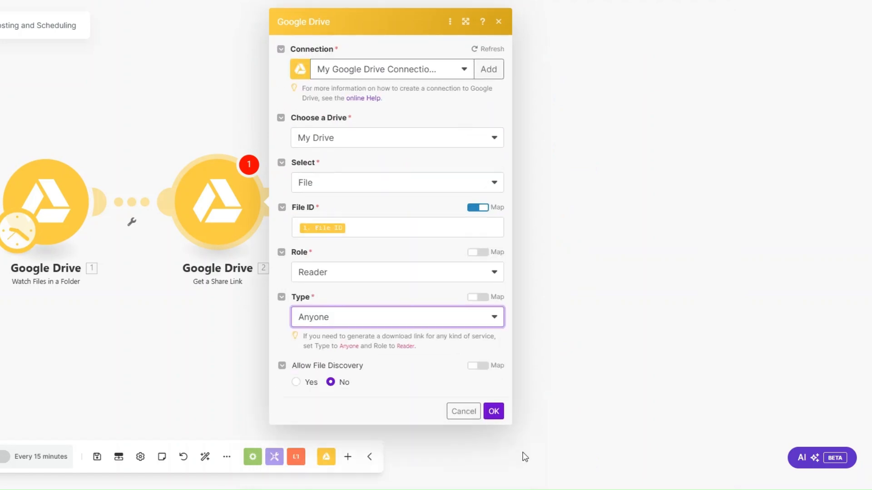
{"action": "left_click", "coordinate": [494, 411]}
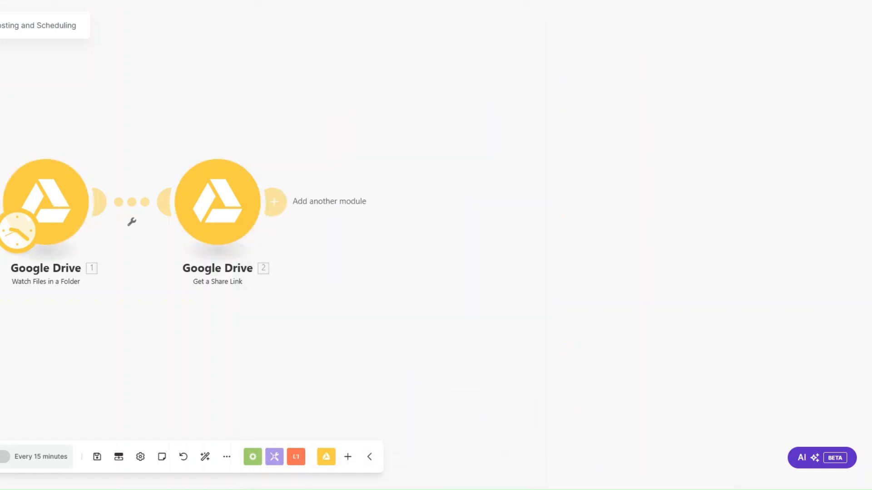
Reset the trigger's starting file to Images.jpg for a test run.
{"action": "right_click", "coordinate": [59, 217]}
{"action": "left_click", "coordinate": [107, 259]}
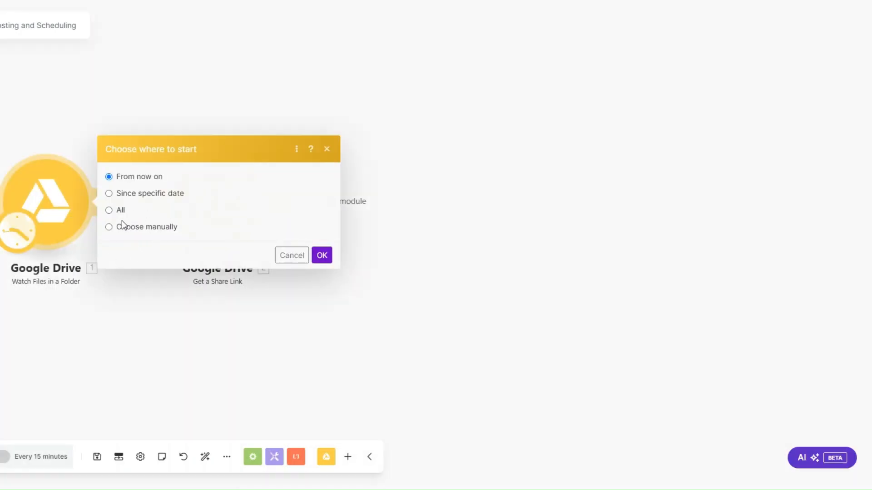
{"action": "left_click", "coordinate": [133, 228]}
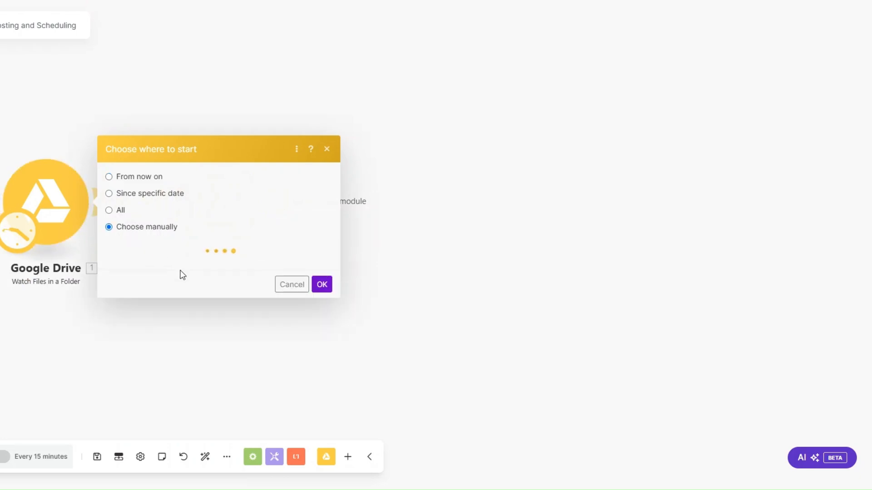
{"action": "left_click", "coordinate": [177, 254]}
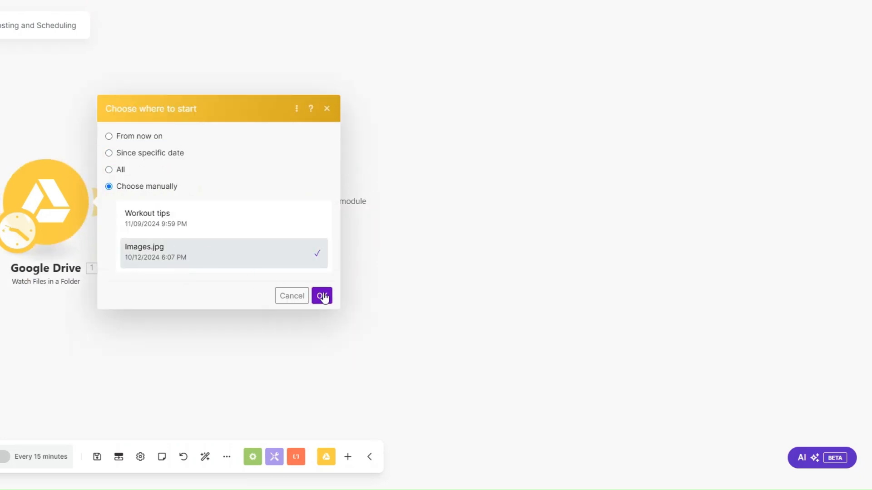
{"action": "left_click", "coordinate": [322, 296]}
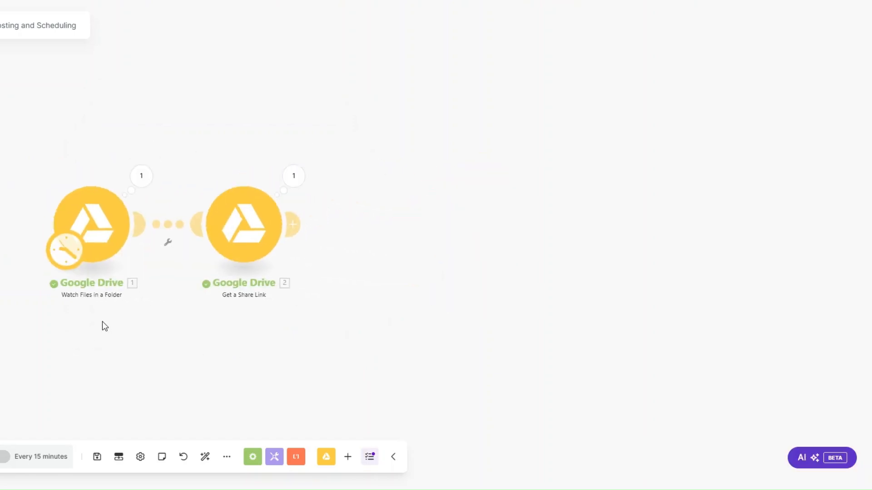
Inspect the trigger's run output to confirm it picked up Images.jpg.
{"action": "left_click", "coordinate": [76, 175]}
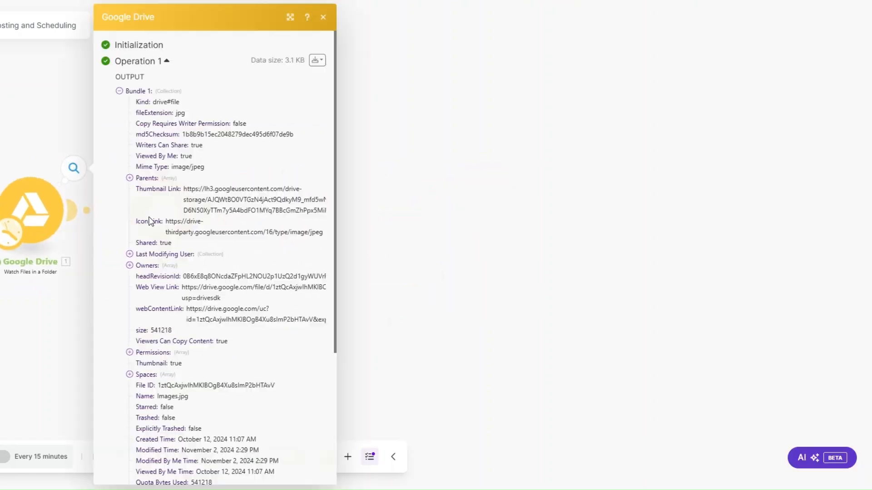
{"action": "scroll", "coordinate": [190, 340], "scroll_direction": "down", "scroll_amount": 3}
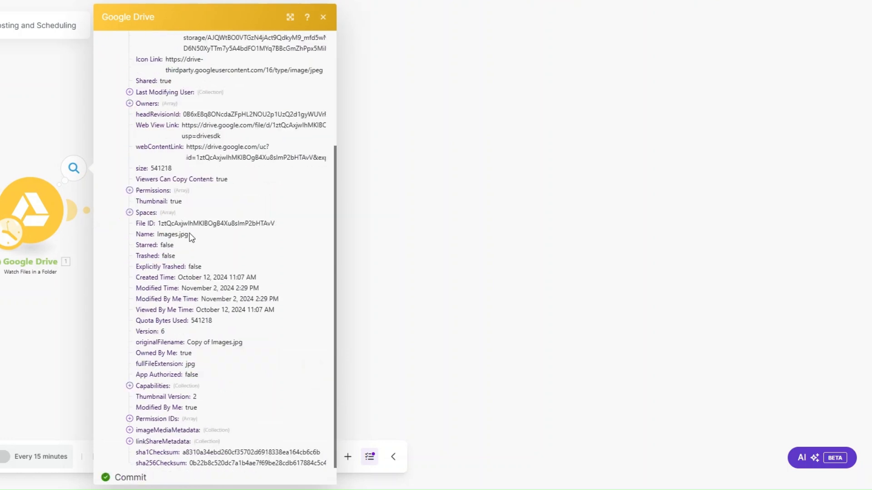
{"action": "double_click", "coordinate": [186, 235]}
{"action": "left_click", "coordinate": [47, 315]}
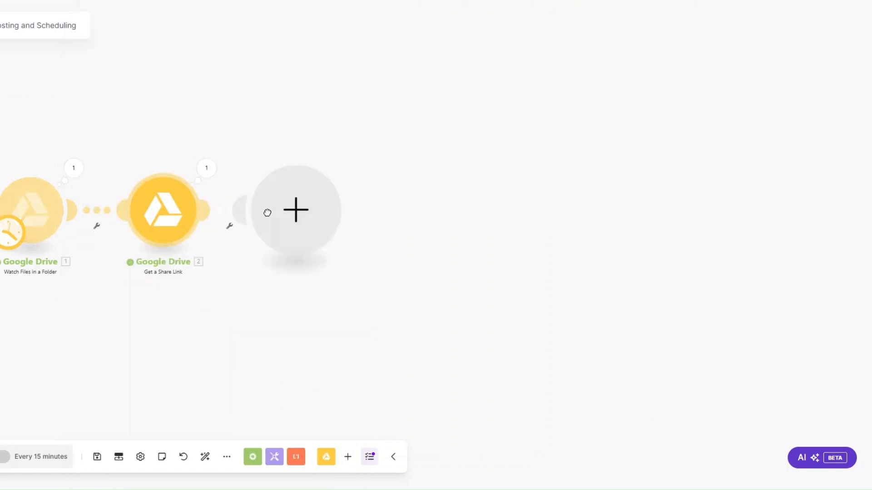
Add an HTTP Get a file step with its URL mapped to step 2's Share Link.
{"action": "left_click", "coordinate": [267, 212]}
{"action": "scroll", "coordinate": [358, 246], "scroll_direction": "down", "scroll_amount": 4}
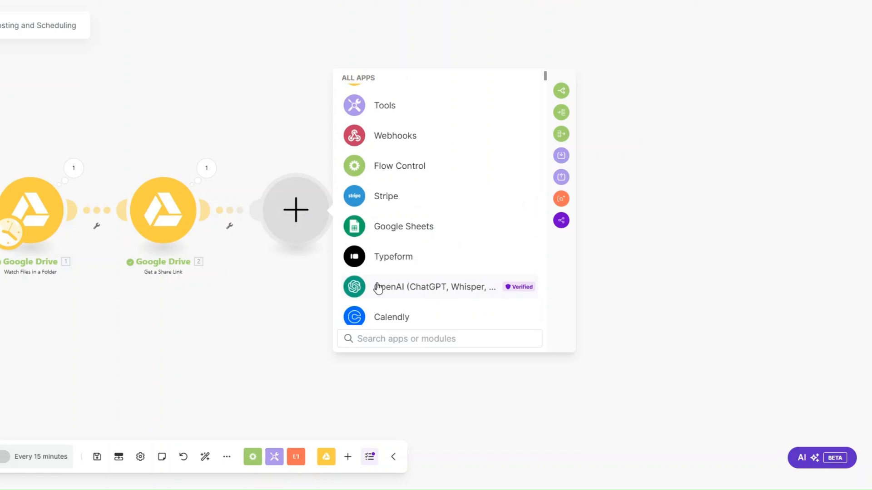
{"action": "scroll", "coordinate": [377, 272], "scroll_direction": "down", "scroll_amount": 3}
{"action": "left_click", "coordinate": [377, 222]}
{"action": "left_click", "coordinate": [386, 177]}
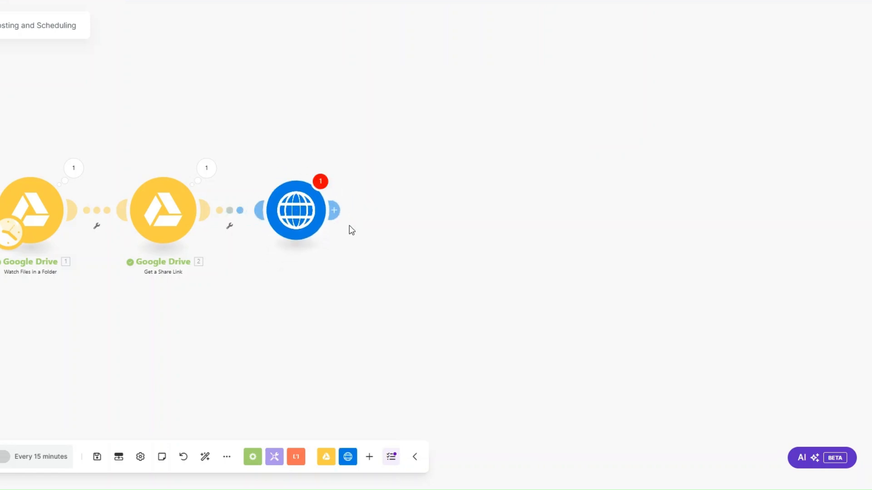
{"action": "left_click", "coordinate": [395, 213]}
{"action": "left_click", "coordinate": [602, 149]}
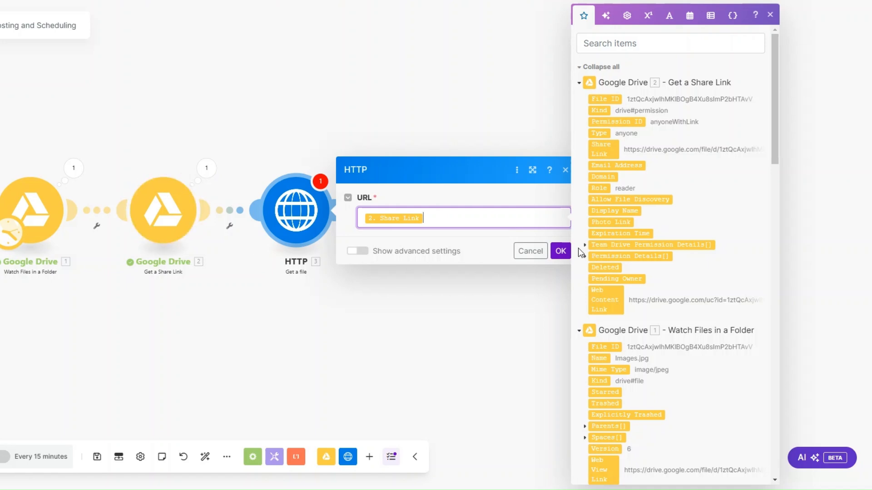
{"action": "left_click", "coordinate": [561, 251]}
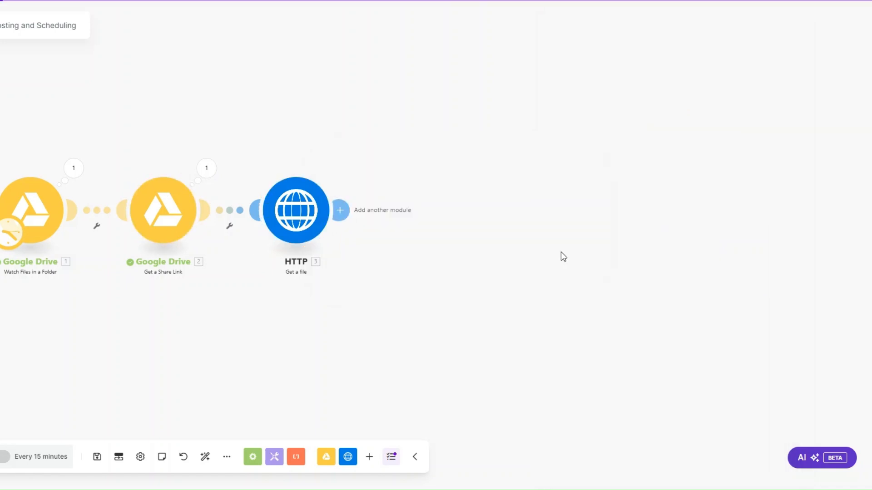
{"action": "left_click", "coordinate": [340, 210]}
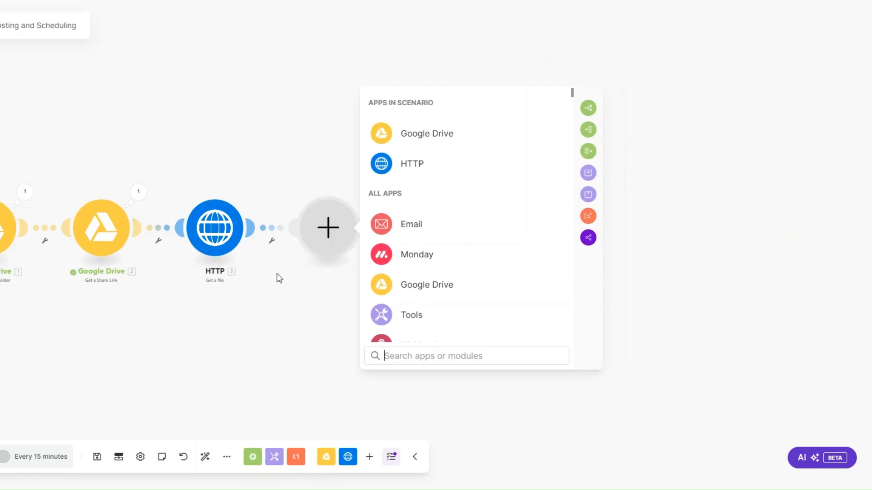
Add a Flow Control Router after the HTTP step and expand it to four routes.
{"action": "scroll", "coordinate": [411, 255], "scroll_direction": "down", "scroll_amount": 3}
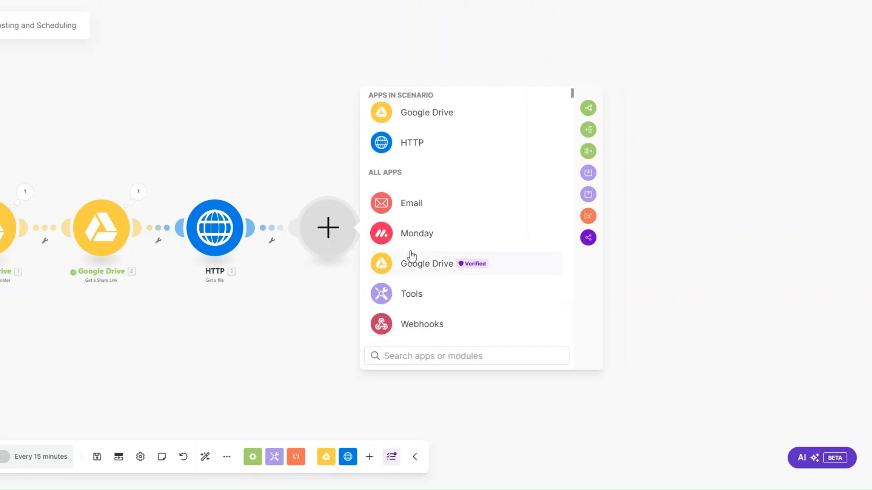
{"action": "left_click", "coordinate": [412, 213]}
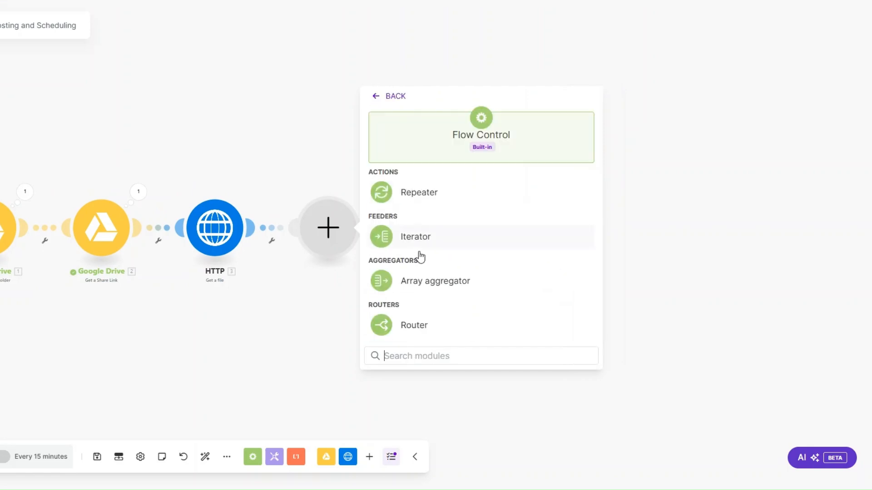
{"action": "left_click", "coordinate": [411, 324]}
{"action": "left_click", "coordinate": [328, 227]}
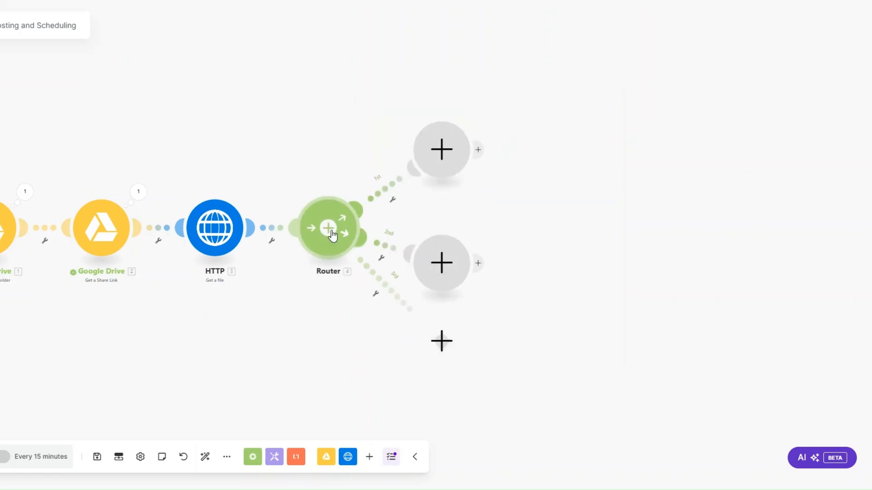
{"action": "left_click", "coordinate": [328, 228]}
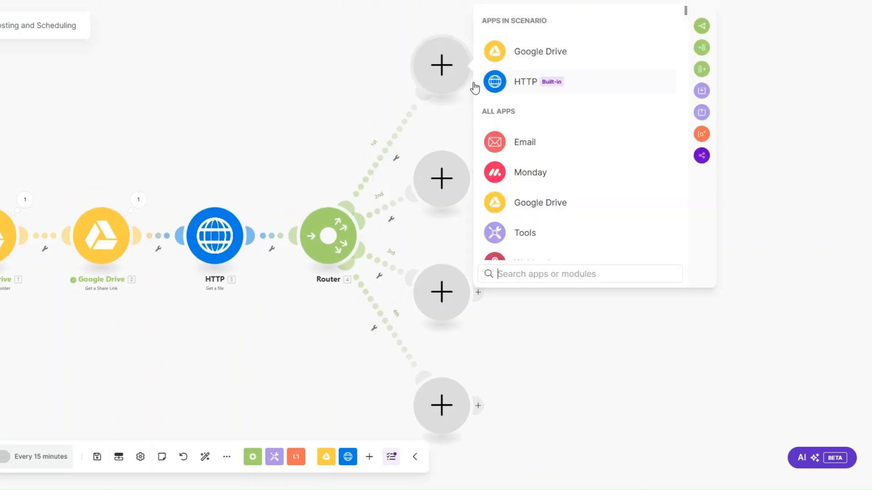
Add Facebook Pages Create a Post with Photos on branch 1, posting to Luxe Automation with a photo item.
{"action": "type", "text": "face"}
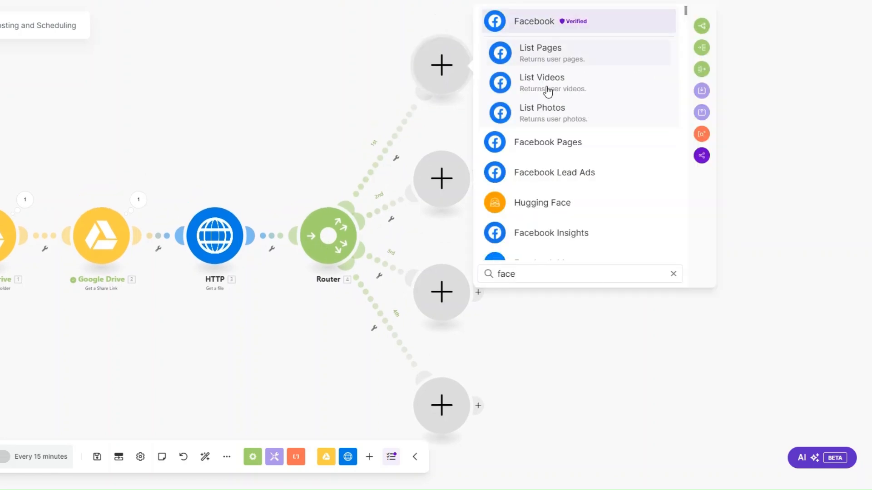
{"action": "left_click", "coordinate": [554, 144]}
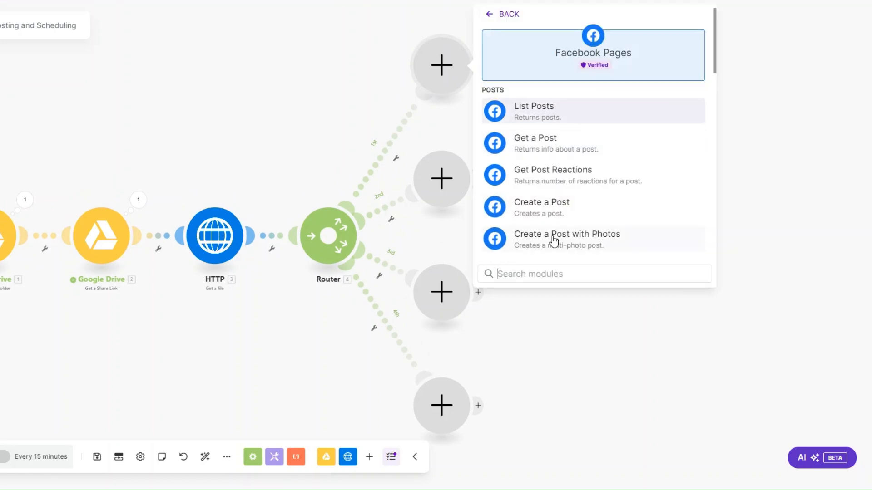
{"action": "left_click", "coordinate": [554, 241]}
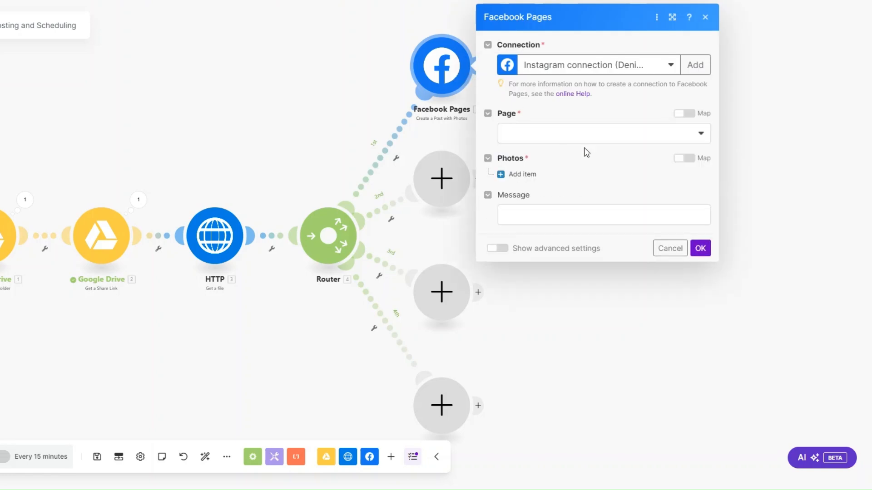
{"action": "left_click", "coordinate": [569, 137]}
{"action": "left_click", "coordinate": [534, 152]}
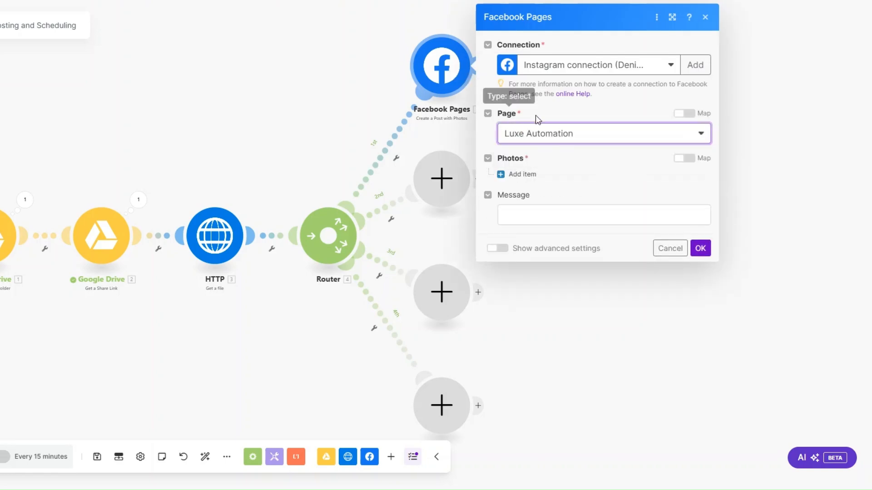
{"action": "left_click", "coordinate": [520, 175]}
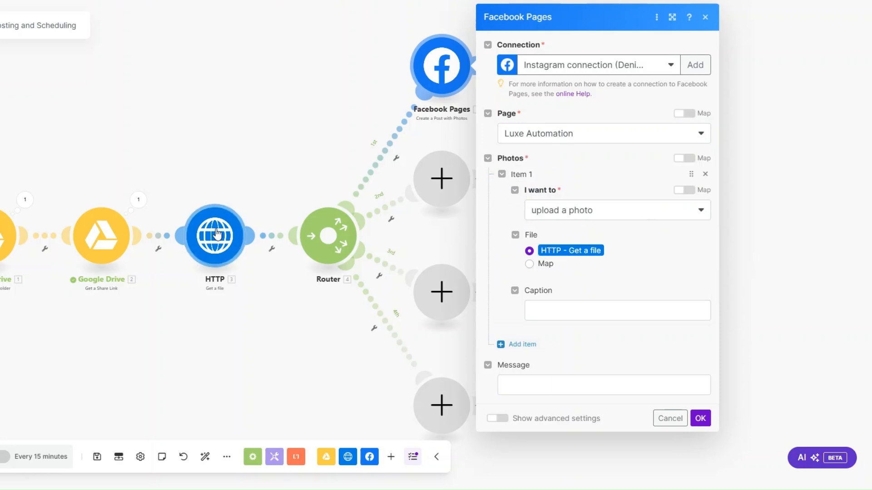
{"action": "left_click", "coordinate": [545, 309]}
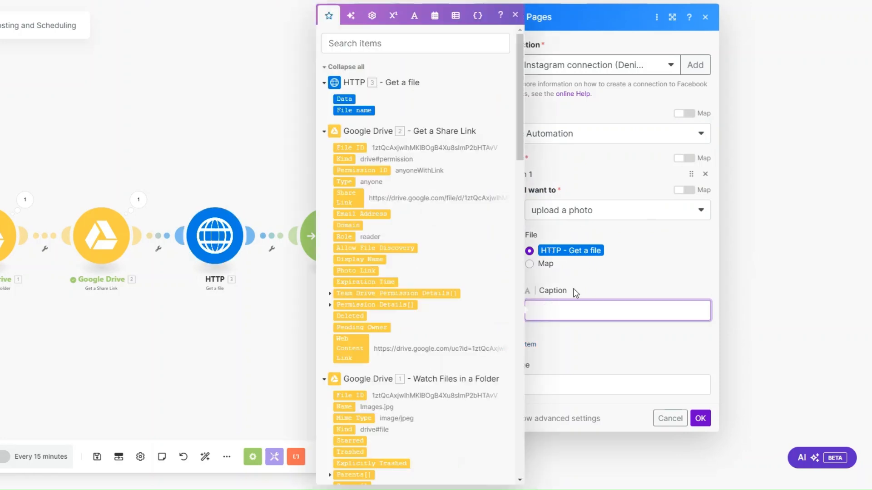
{"action": "left_click", "coordinate": [576, 292]}
{"action": "left_click", "coordinate": [700, 419]}
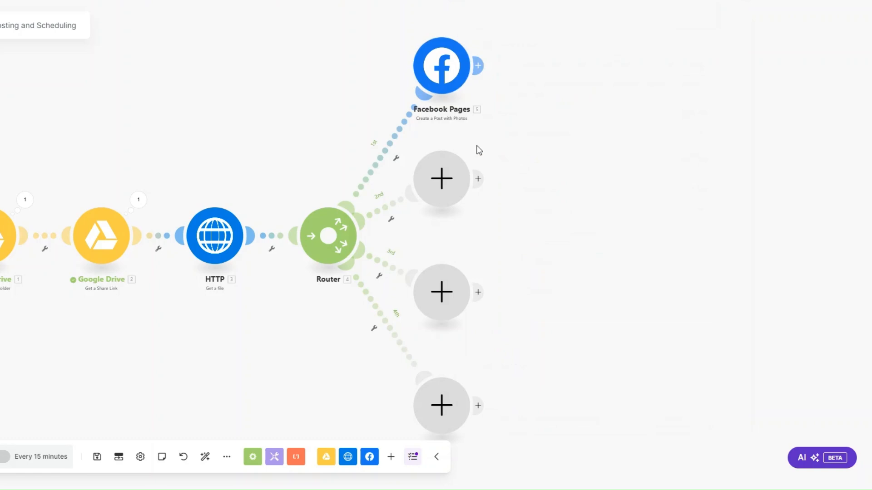
{"action": "left_click", "coordinate": [447, 65]}
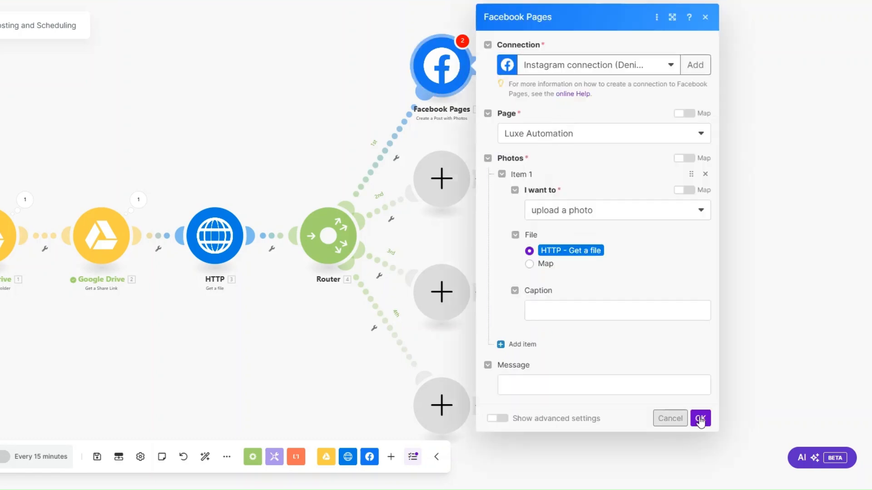
{"action": "left_click", "coordinate": [700, 418]}
Add an Instagram for Business Create a Photo Post step to the second branch.
{"action": "left_click", "coordinate": [448, 184]}
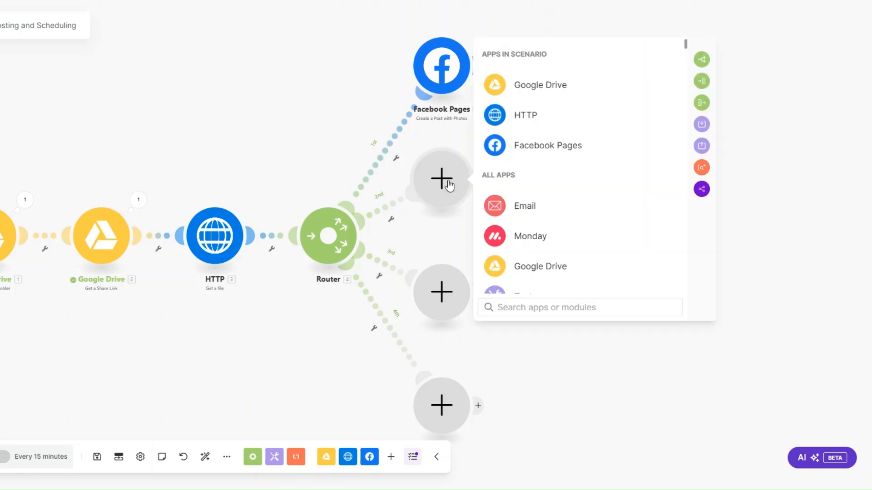
{"action": "type", "text": "inst"}
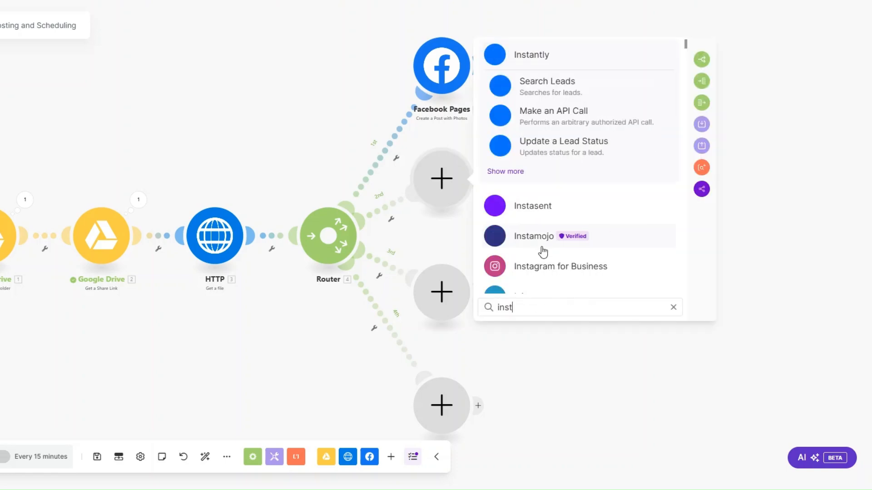
{"action": "type", "text": "a"}
{"action": "scroll", "coordinate": [549, 223], "scroll_direction": "down", "scroll_amount": 5}
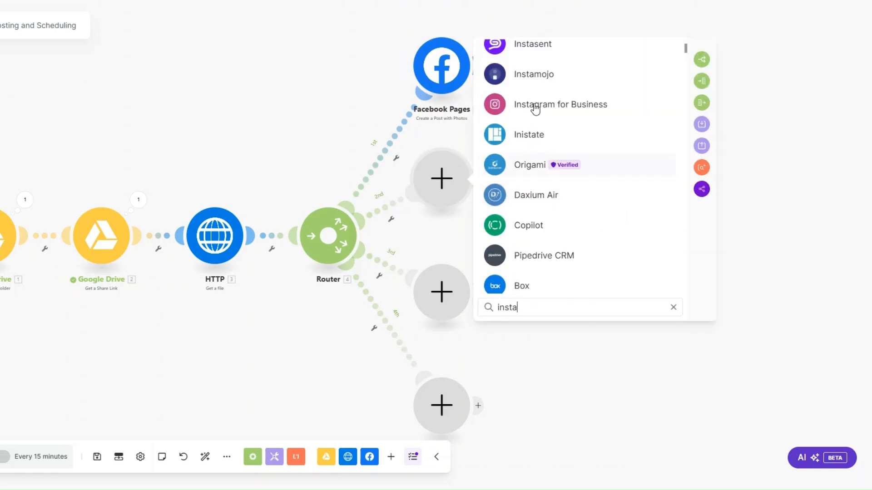
{"action": "left_click", "coordinate": [535, 109]}
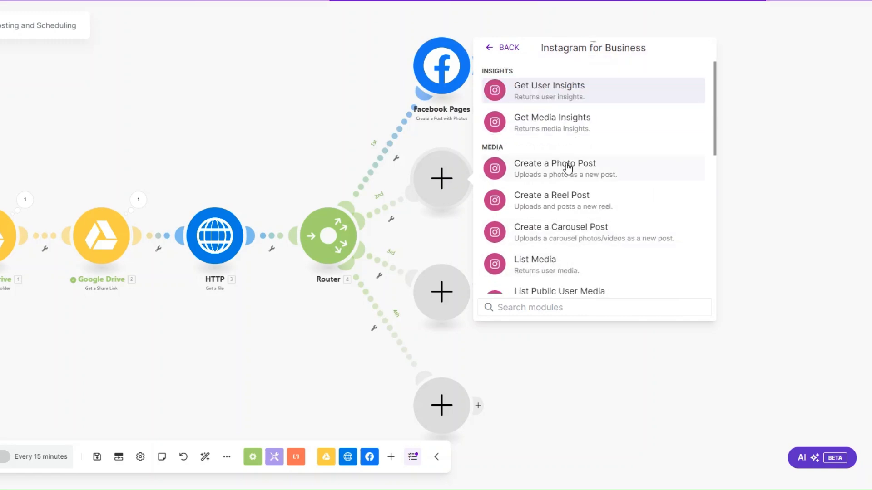
{"action": "left_click", "coordinate": [567, 168]}
Add a LinkedIn Create a User Image Post step to the third branch.
{"action": "left_click", "coordinate": [450, 294]}
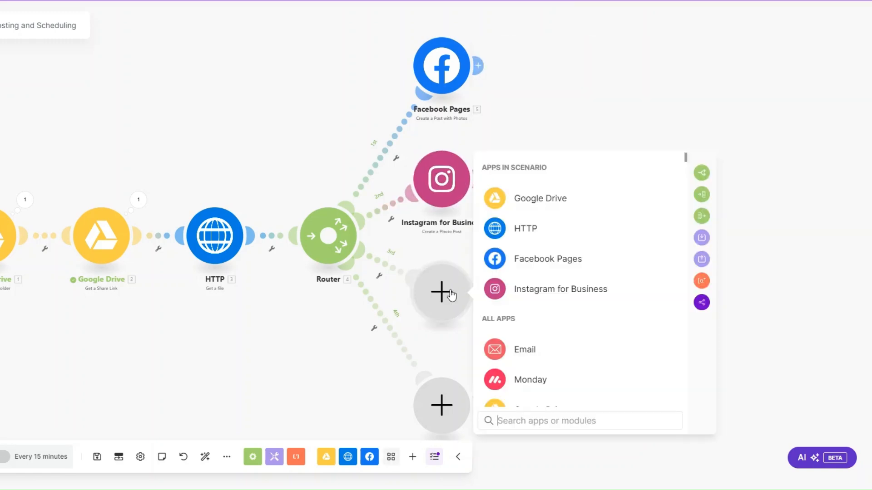
{"action": "type", "text": "link"}
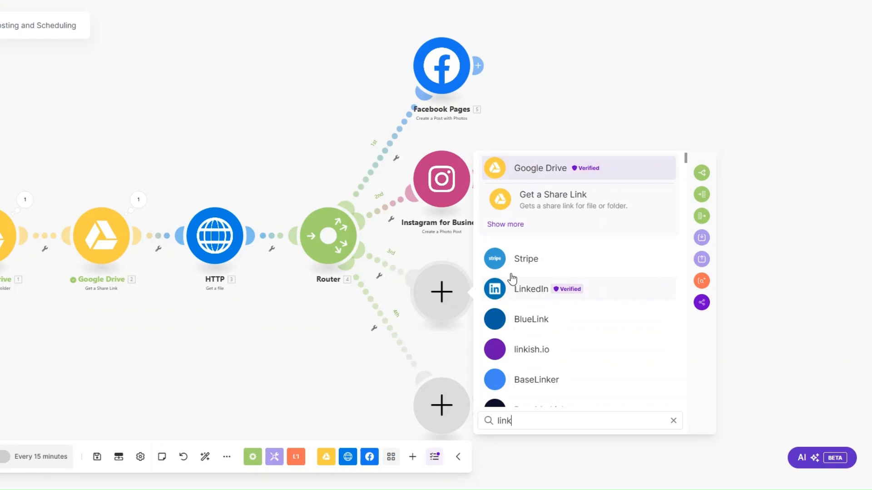
{"action": "type", "text": "ed"}
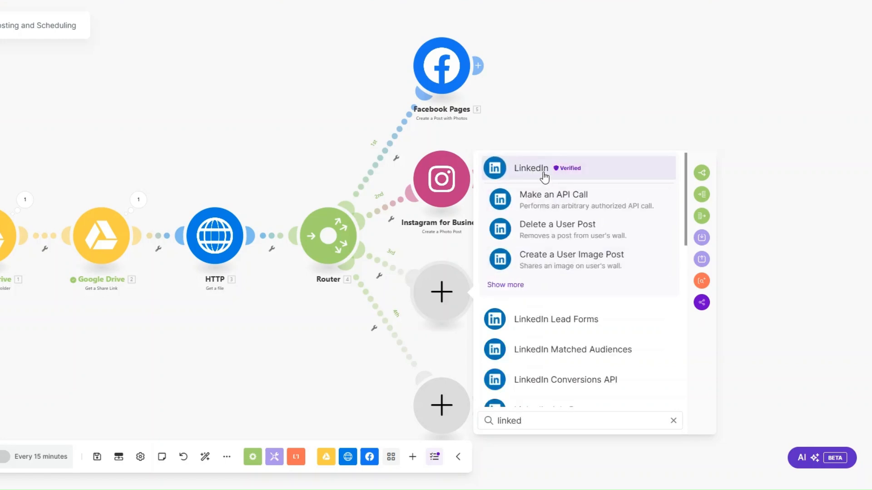
{"action": "left_click", "coordinate": [544, 177]}
{"action": "left_click", "coordinate": [563, 292]}
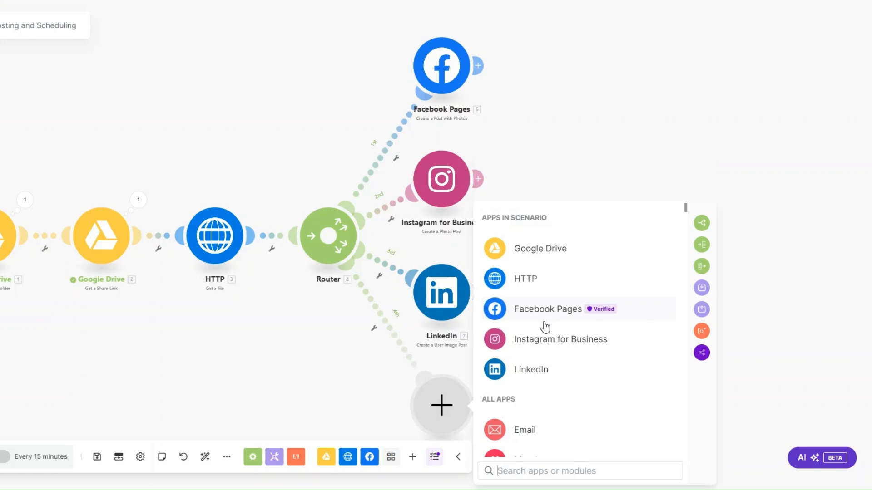
Add an X v5 Upload a Media step on the fourth branch, attaching the HTTP file.
{"action": "type", "text": "twitter"}
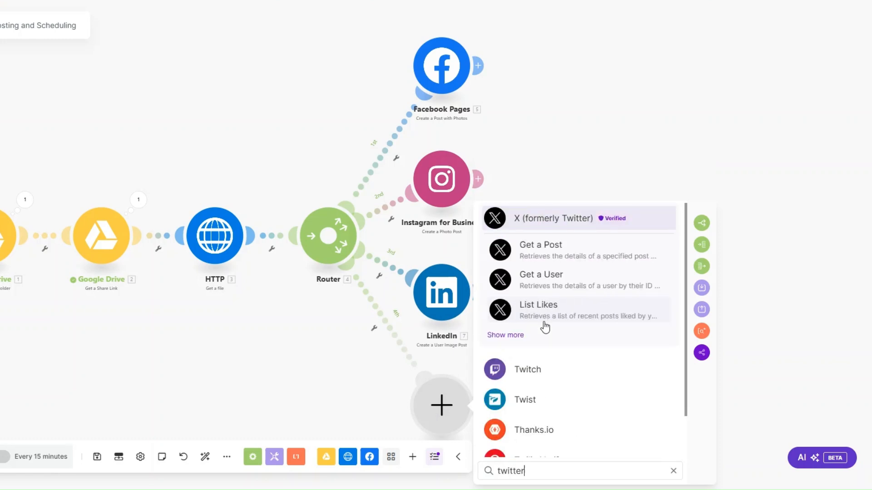
{"action": "left_click", "coordinate": [540, 223]}
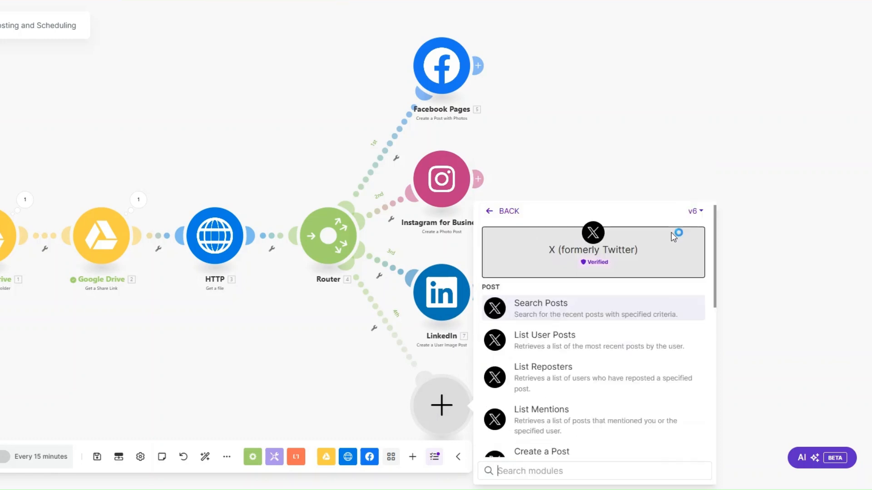
{"action": "left_click", "coordinate": [694, 211]}
{"action": "left_click", "coordinate": [689, 250]}
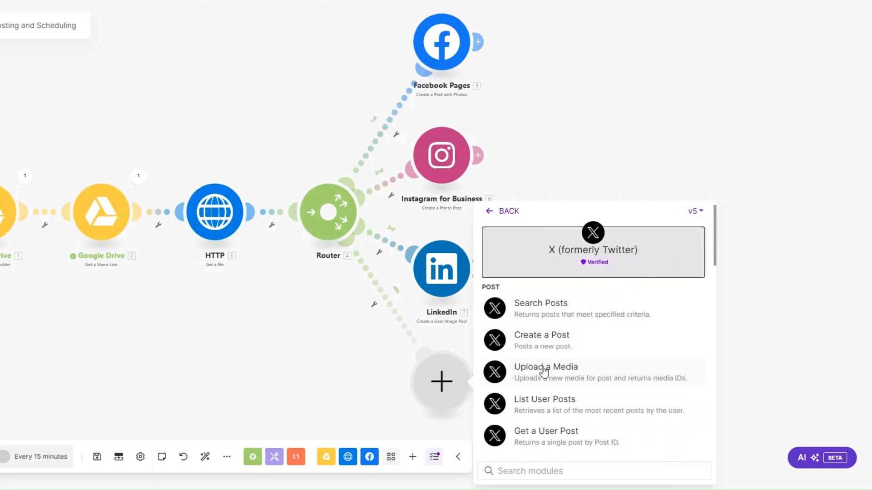
{"action": "left_click", "coordinate": [541, 368]}
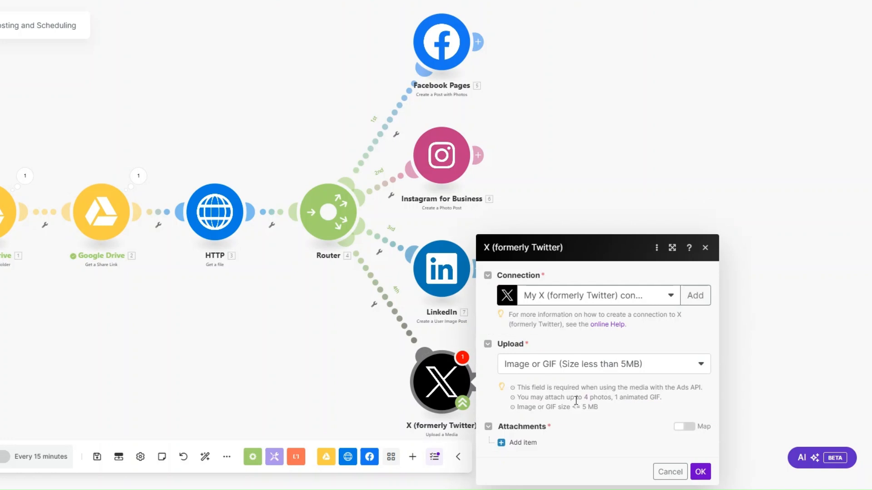
{"action": "left_click", "coordinate": [522, 444]}
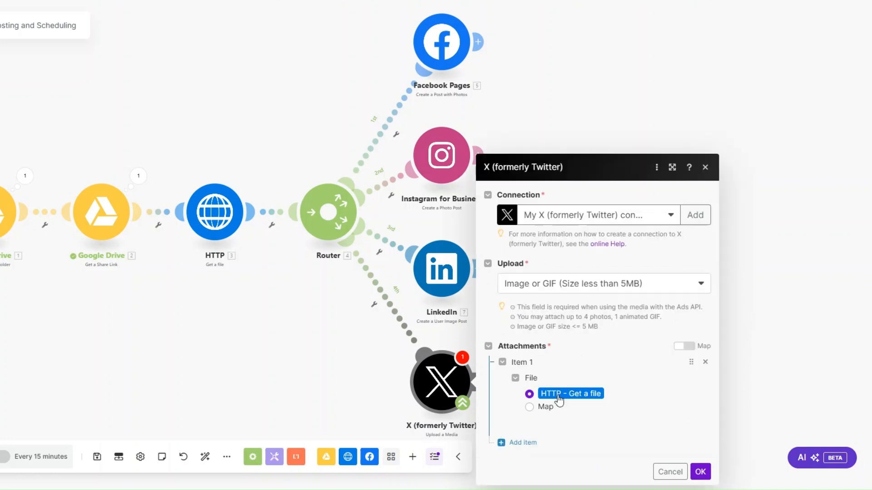
{"action": "left_click", "coordinate": [701, 471]}
{"action": "left_click", "coordinate": [479, 379]}
{"action": "left_click", "coordinate": [700, 472]}
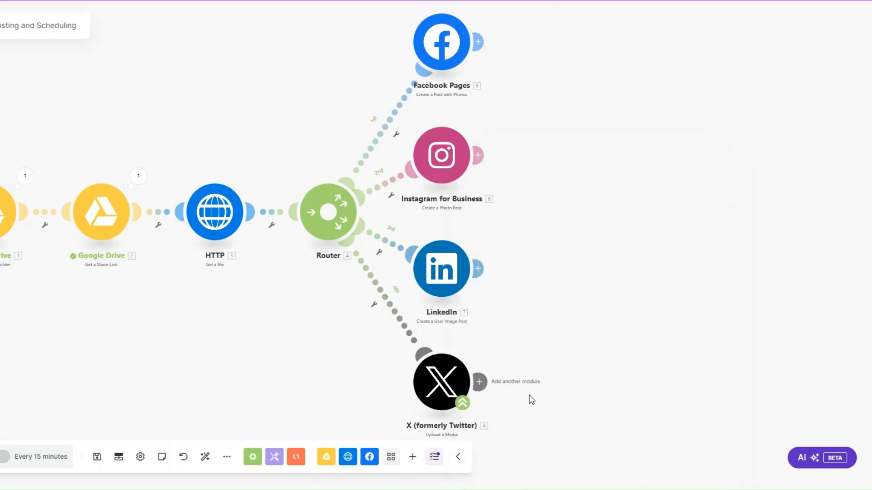
Add an X v6 Create a Post step after the upload with text 'luxe recruitment agency'.
{"action": "left_click", "coordinate": [479, 381]}
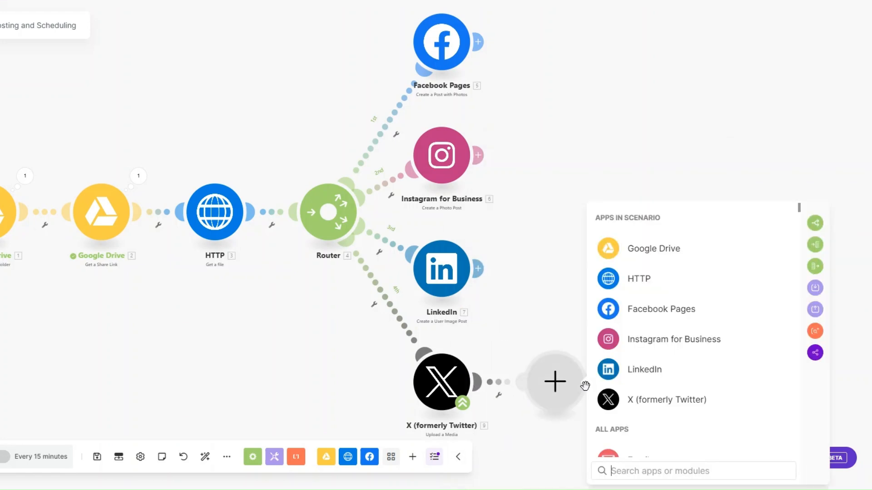
{"action": "left_click", "coordinate": [644, 403]}
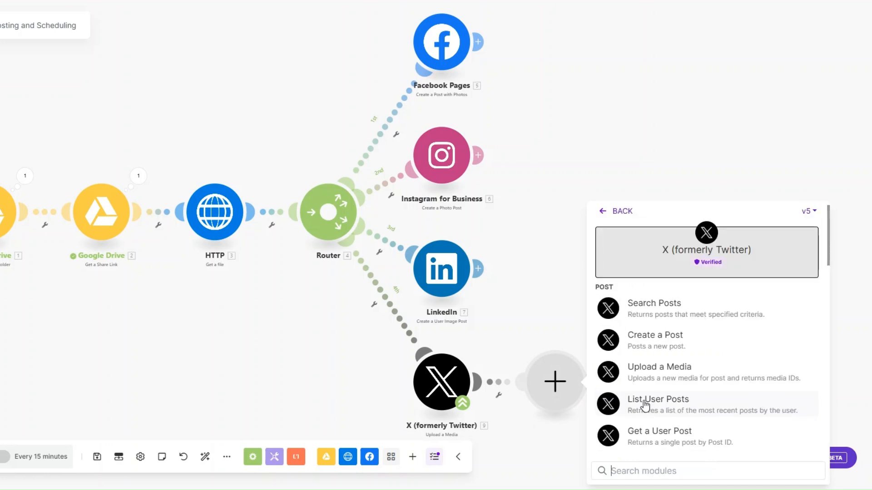
{"action": "left_click", "coordinate": [808, 212]}
{"action": "left_click", "coordinate": [804, 235]}
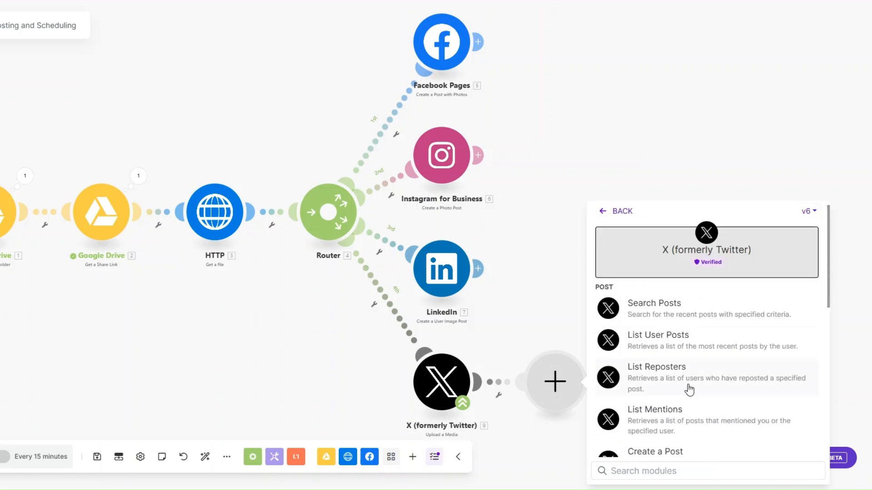
{"action": "scroll", "coordinate": [683, 393], "scroll_direction": "down", "scroll_amount": 1}
{"action": "left_click", "coordinate": [661, 398]}
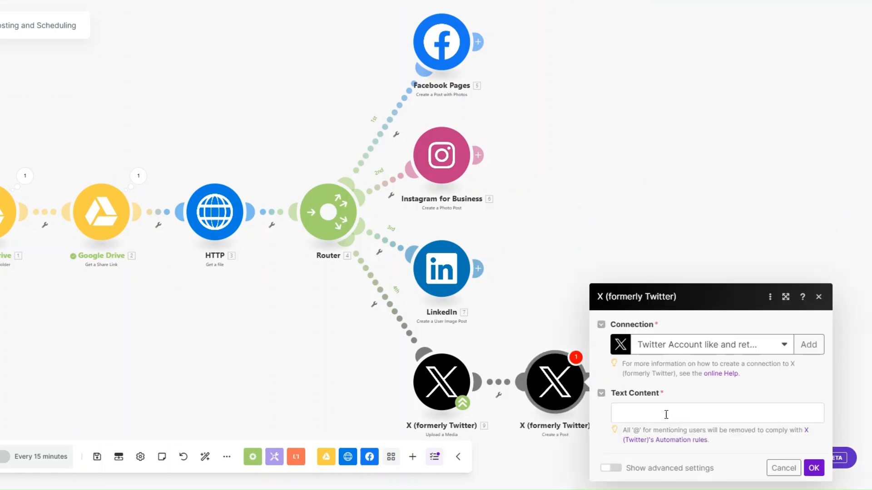
{"action": "left_click", "coordinate": [666, 414]}
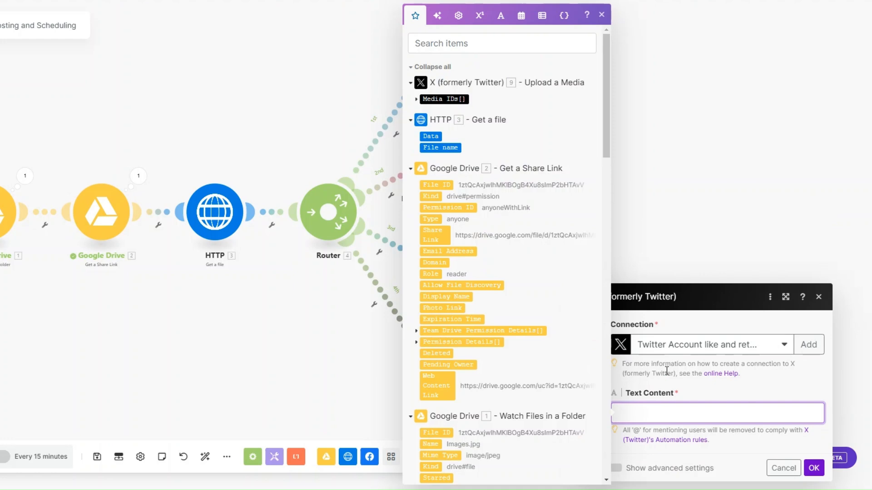
{"action": "type", "text": "luxe recruitment agency"}
{"action": "left_click", "coordinate": [814, 468]}
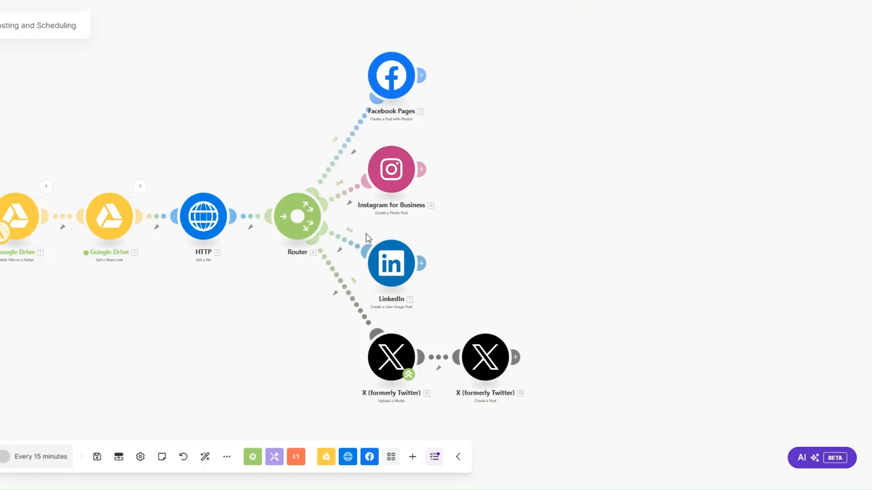
Add a Vista Social Schedule a New Post step after the Facebook Pages post.
{"action": "left_click", "coordinate": [421, 75]}
{"action": "type", "text": "vista"}
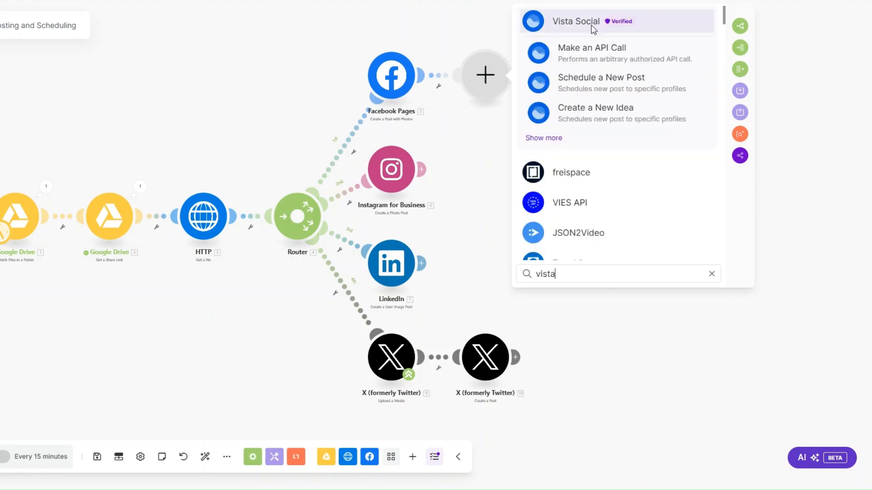
{"action": "left_click", "coordinate": [587, 25]}
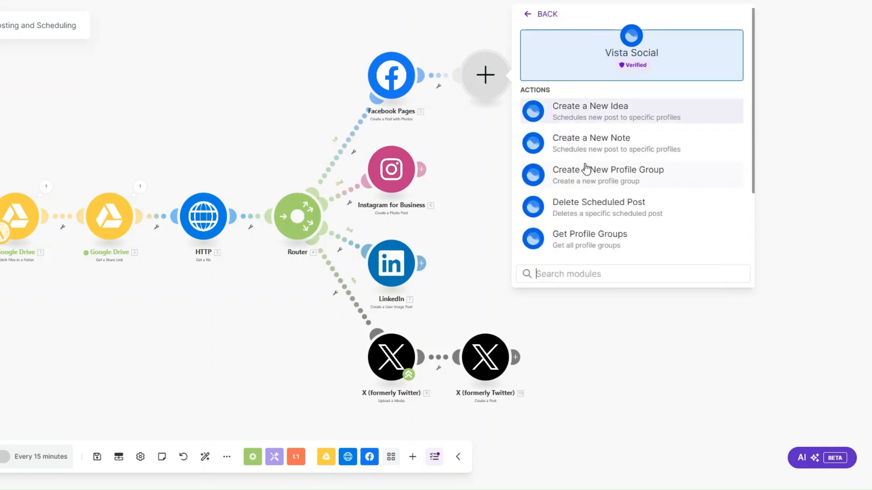
{"action": "scroll", "coordinate": [586, 169], "scroll_direction": "down", "scroll_amount": 2}
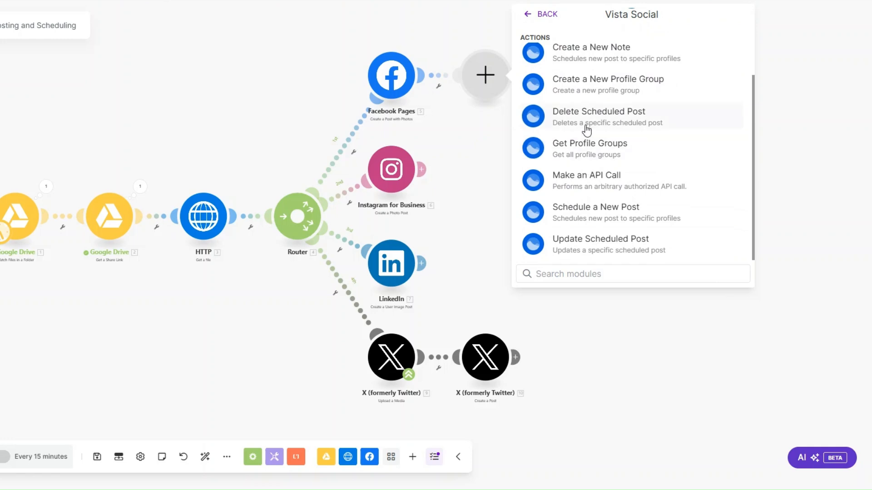
{"action": "left_click", "coordinate": [596, 210]}
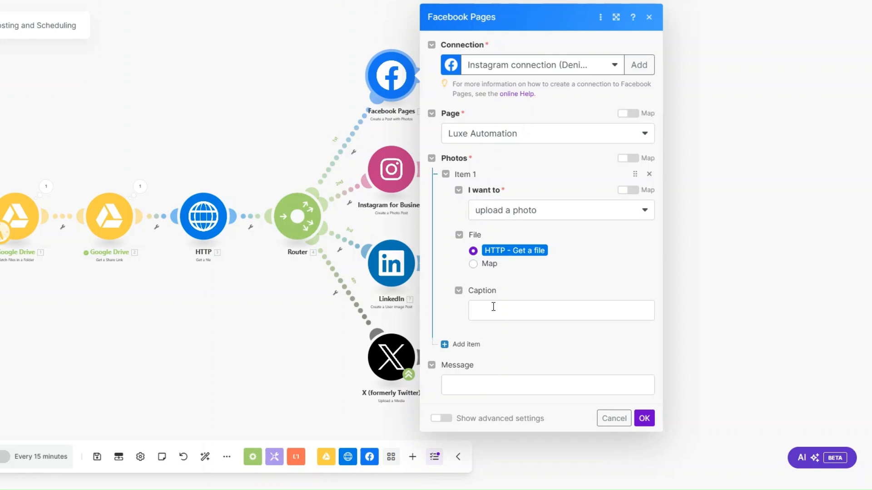
{"action": "left_click", "coordinate": [644, 418]}
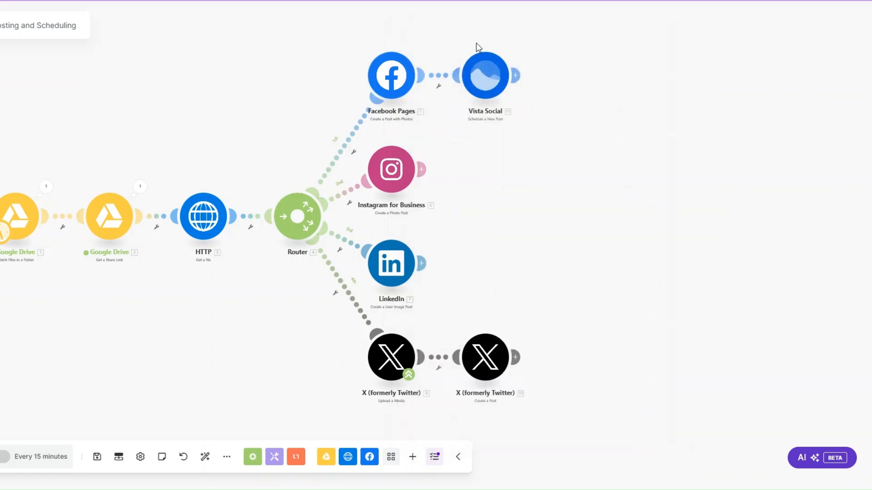
Place Vista Social copies after the Instagram, LinkedIn and X modules by cloning.
{"action": "left_click_drag", "start_coordinate": [513, 165], "coordinate": [486, 176]}
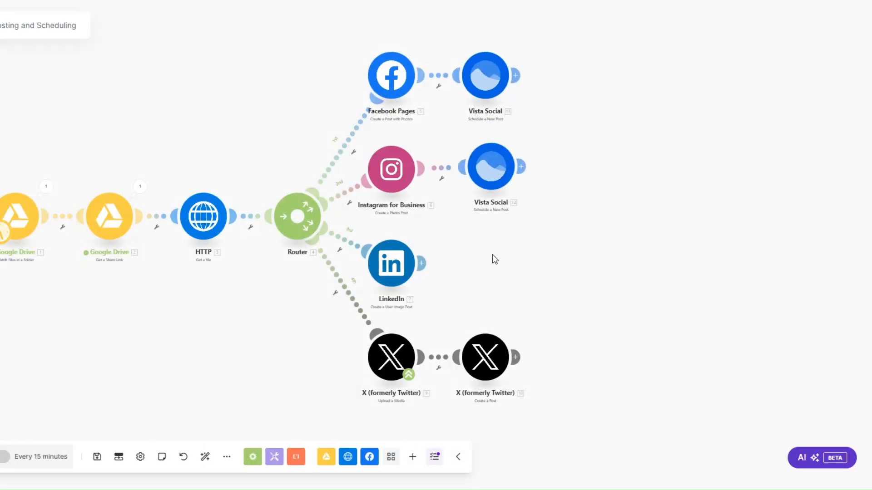
{"action": "right_click", "coordinate": [485, 176]}
{"action": "left_click", "coordinate": [527, 254]}
{"action": "left_click", "coordinate": [499, 271]}
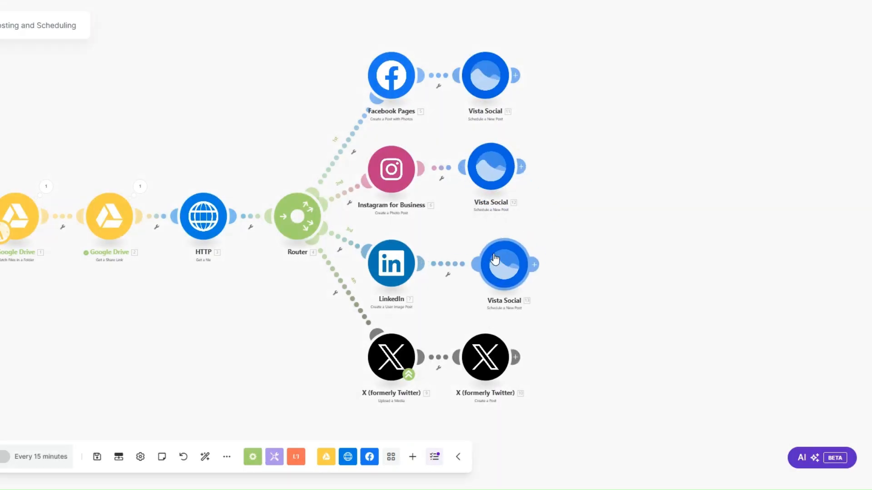
{"action": "right_click", "coordinate": [501, 268]}
{"action": "left_click", "coordinate": [573, 342]}
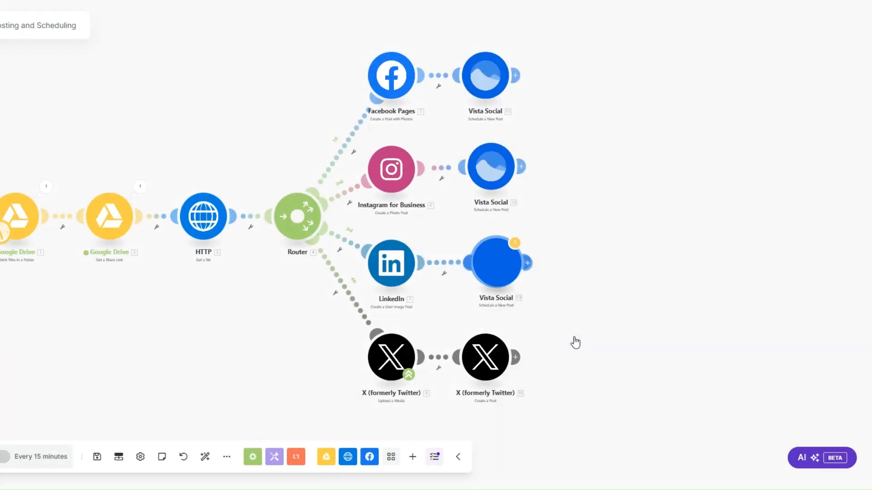
{"action": "left_click", "coordinate": [601, 379]}
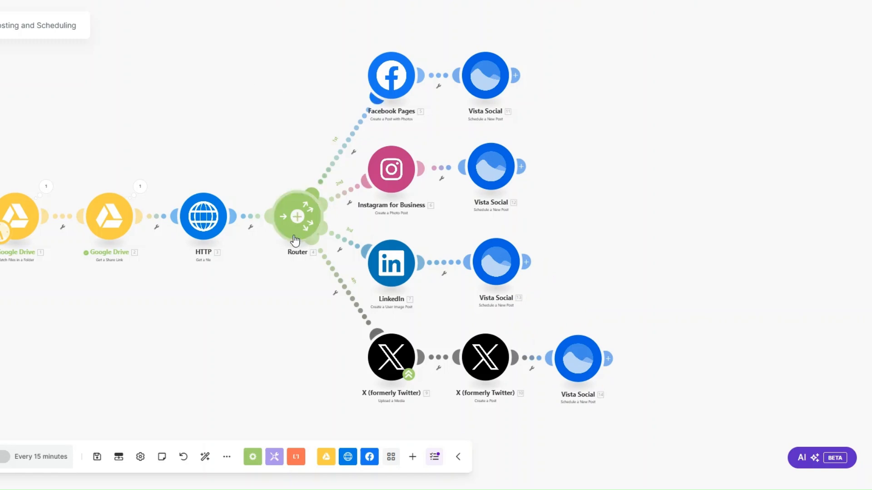
{"action": "scroll", "coordinate": [179, 332], "scroll_direction": "up", "scroll_amount": 1}
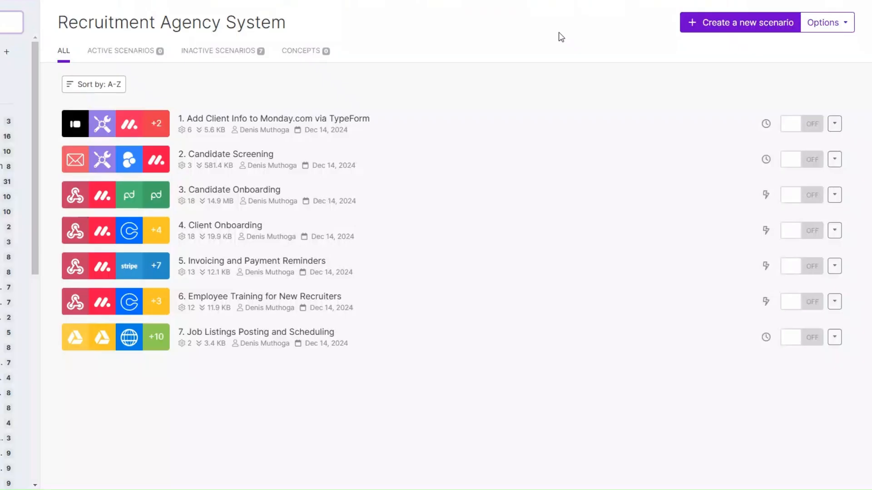
From the scenarios list, create a new blank scenario and bring up its app picker.
{"action": "left_click", "coordinate": [591, 262]}
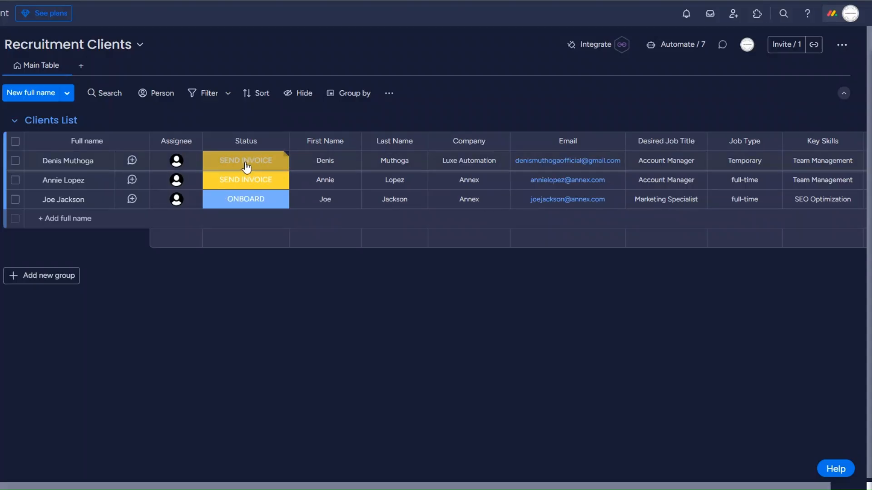
{"action": "left_click", "coordinate": [246, 199]}
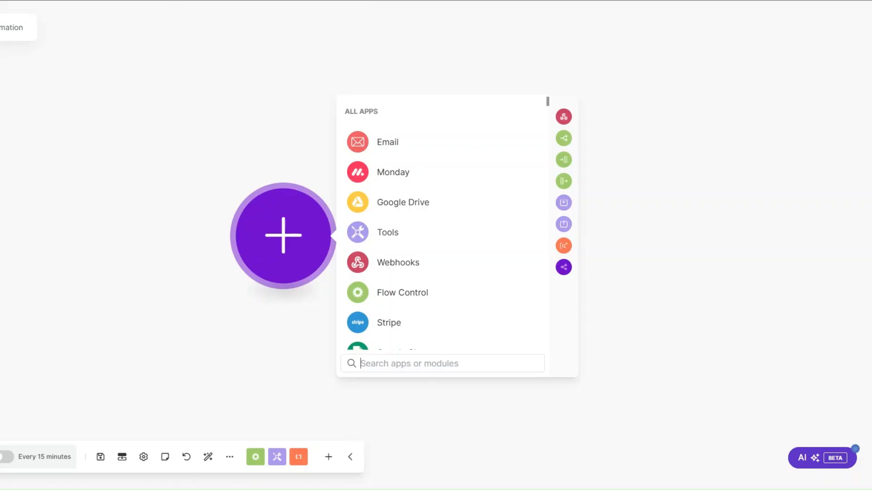
Start the scenario with a Webhooks Custom webhook trigger using a new webhook named 'Referral Automation'.
{"action": "left_click", "coordinate": [383, 256]}
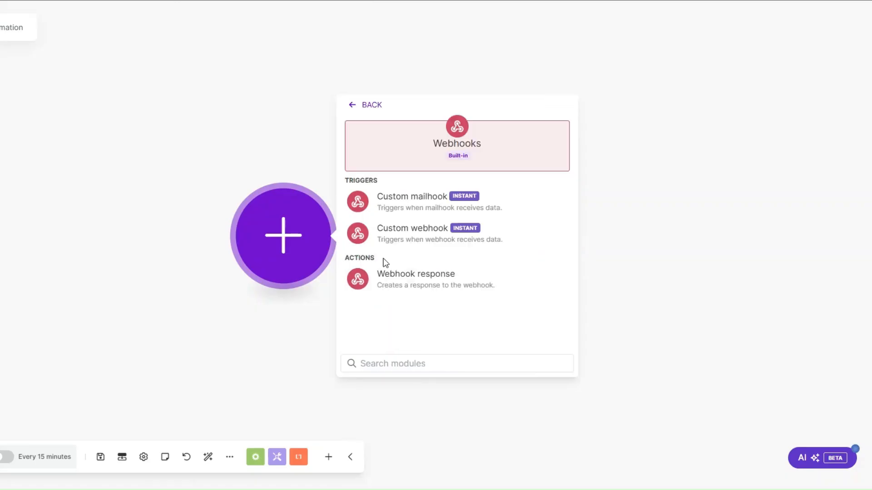
{"action": "left_click", "coordinate": [421, 235]}
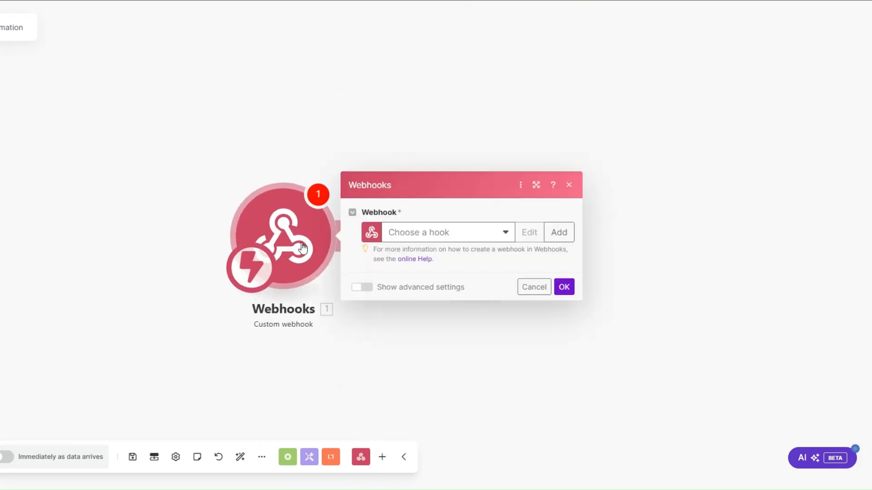
{"action": "left_click", "coordinate": [466, 205]}
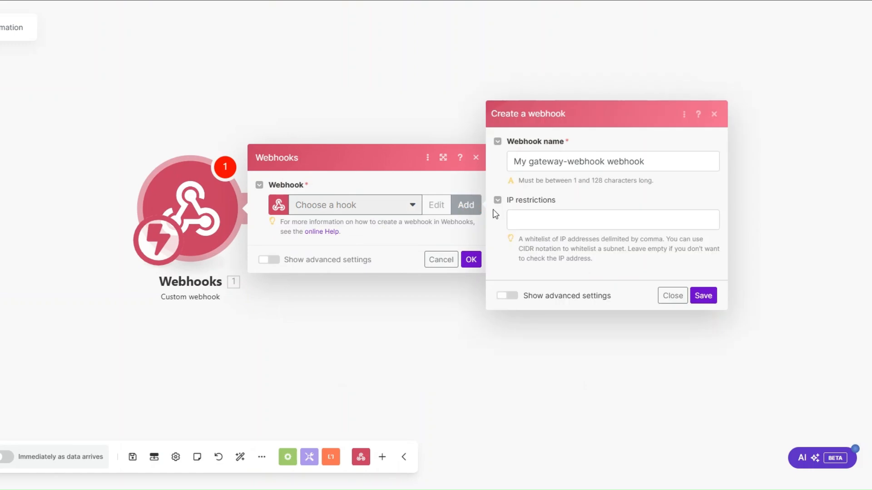
{"action": "left_click", "coordinate": [584, 162]}
{"action": "left_click_drag", "start_coordinate": [605, 164], "coordinate": [479, 171]}
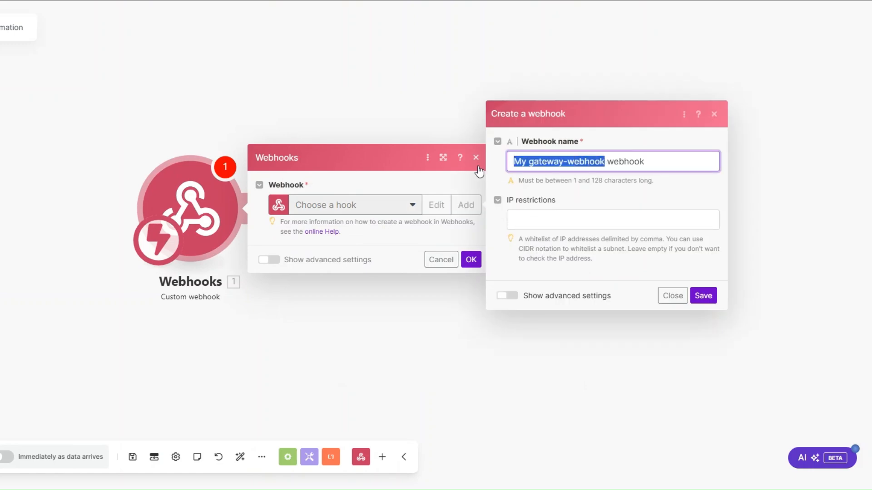
{"action": "type", "text": "Refer"}
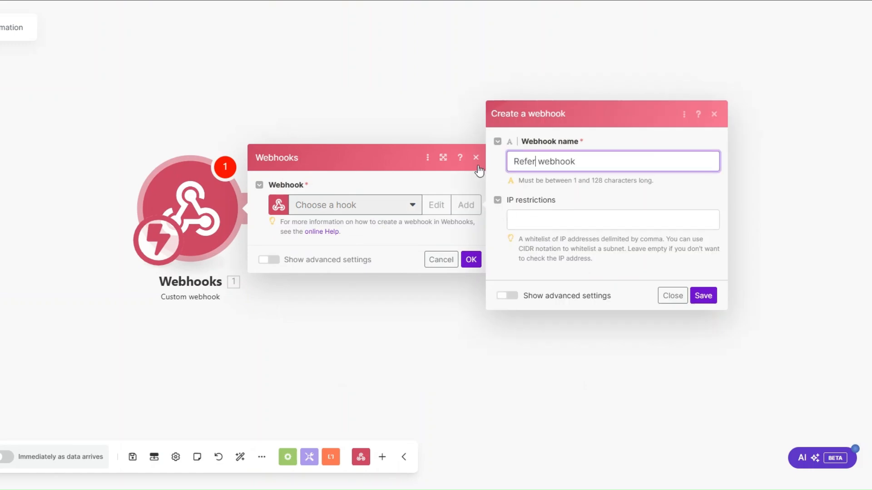
{"action": "type", "text": "ral Automation"}
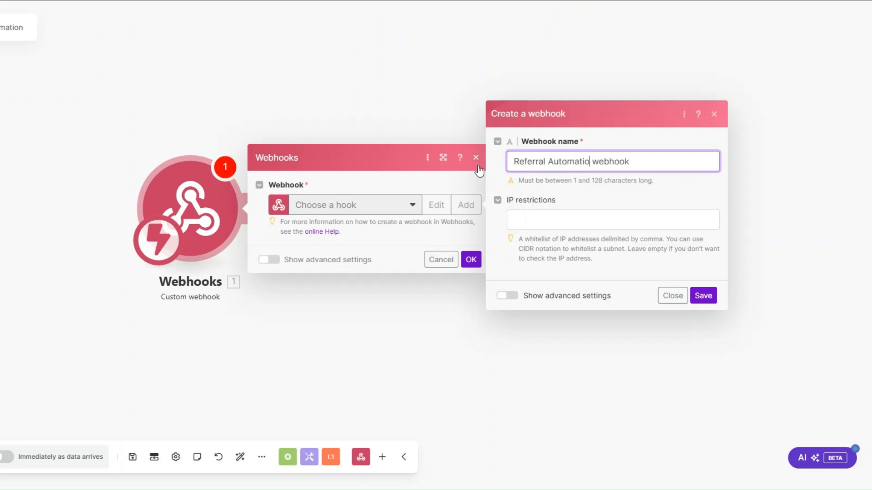
{"action": "left_click", "coordinate": [703, 296]}
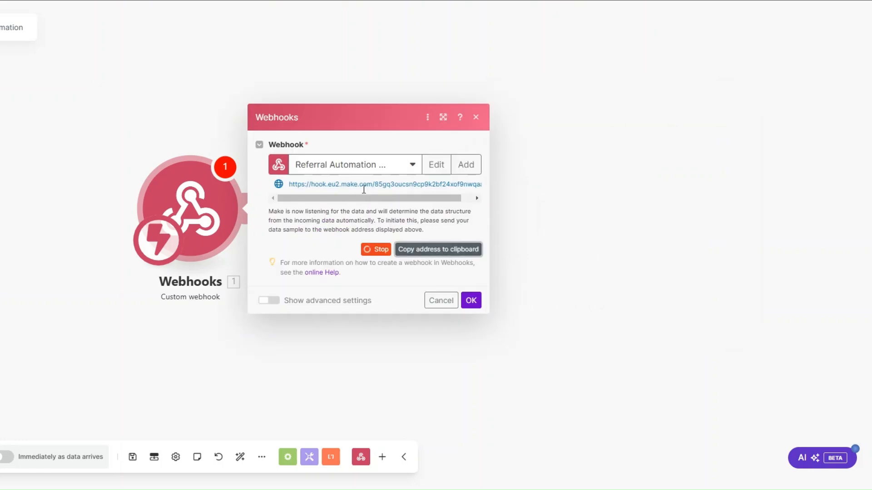
{"action": "left_click", "coordinate": [473, 301]}
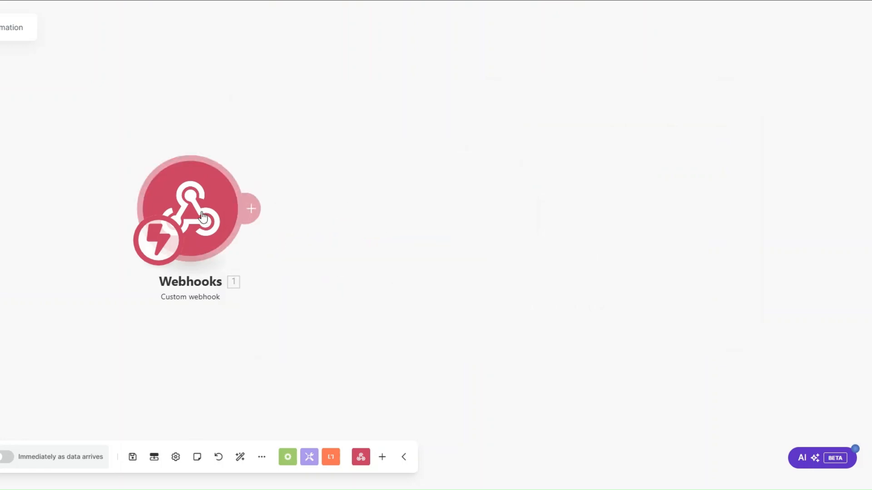
Save the Make scenario, then open the board's webhooks integration templates in monday.com.
{"action": "key", "text": "ctrl+s"}
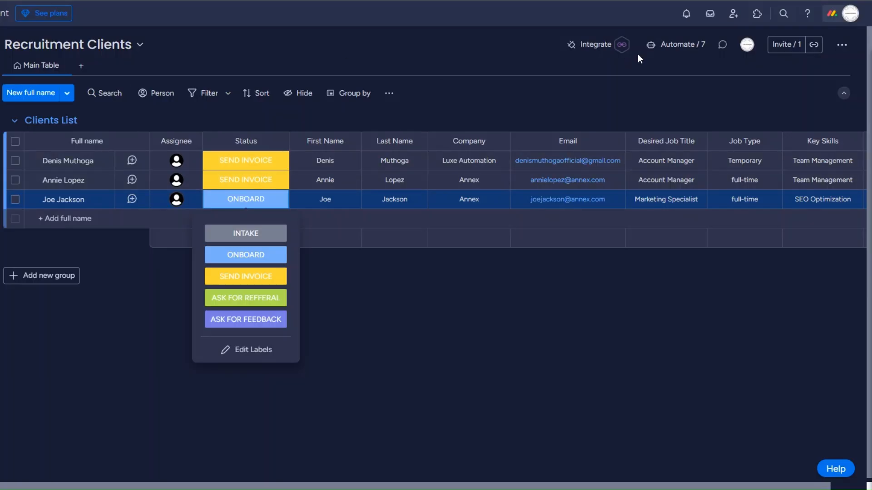
{"action": "left_click", "coordinate": [599, 45]}
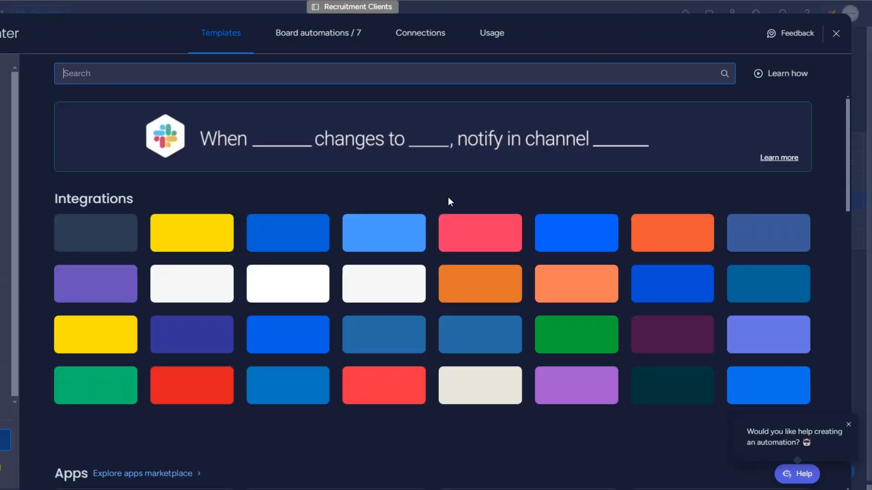
{"action": "left_click", "coordinate": [576, 392]}
Point monday.com's status-change send-webhook template at the pasted Make webhook address and try connecting.
{"action": "left_click", "coordinate": [715, 315]}
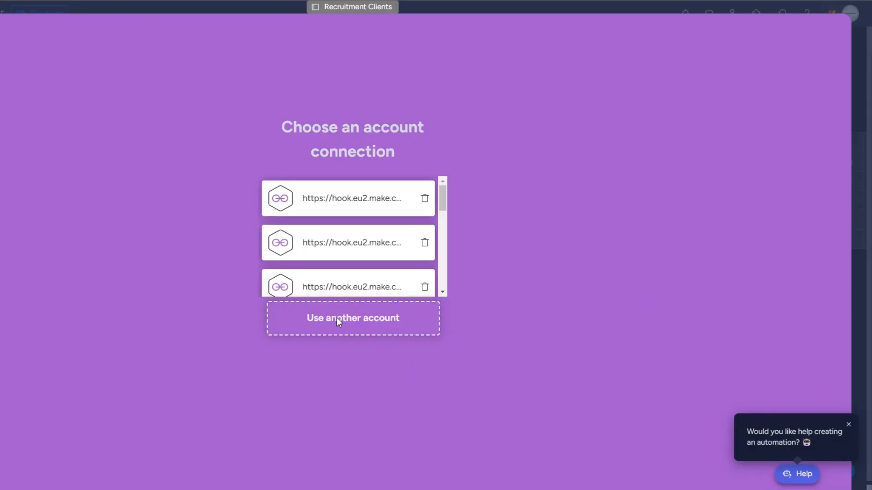
{"action": "left_click", "coordinate": [336, 317]}
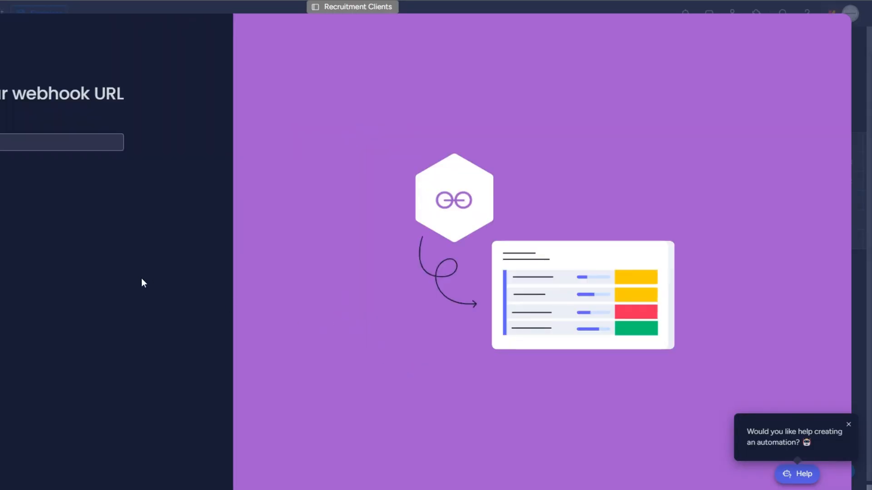
{"action": "key", "text": "ctrl+v"}
{"action": "left_click", "coordinate": [74, 173]}
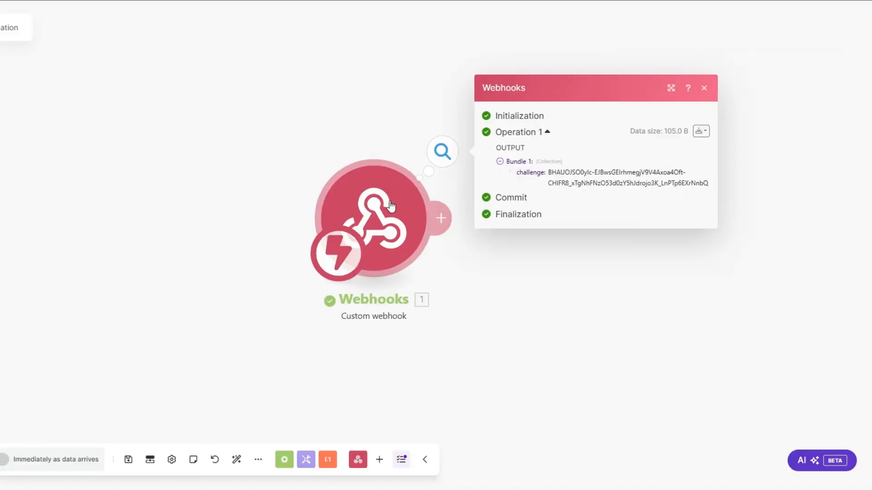
{"action": "left_click_drag", "start_coordinate": [356, 203], "coordinate": [227, 204]}
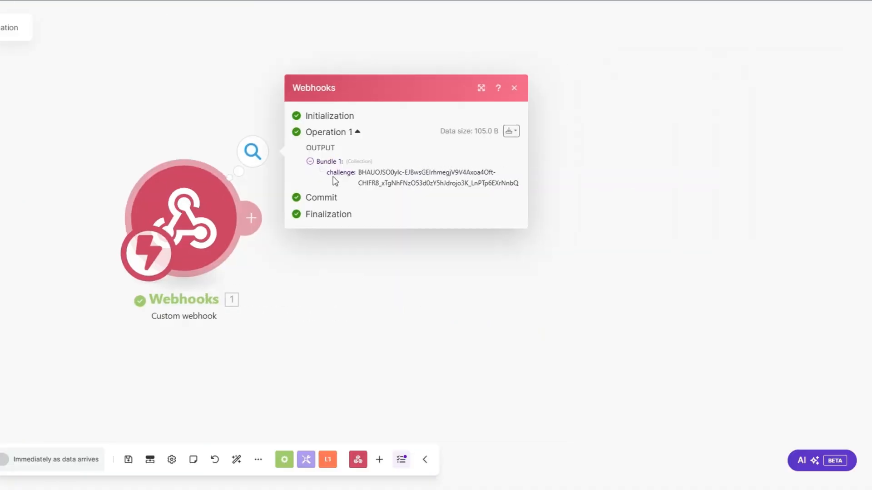
Add a Webhook response with status 200 and body {"challenge": <received challenge value>}.
{"action": "left_click", "coordinate": [250, 218]}
{"action": "left_click", "coordinate": [343, 220]}
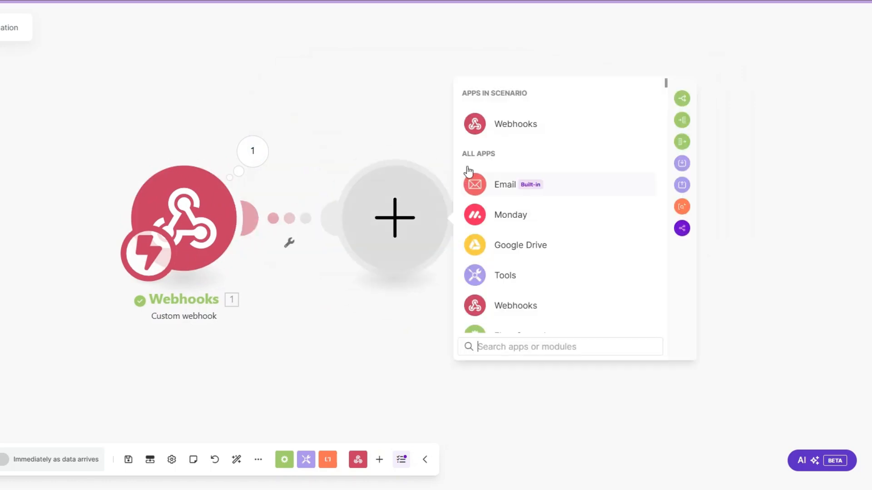
{"action": "left_click", "coordinate": [504, 124]}
{"action": "left_click", "coordinate": [523, 182]}
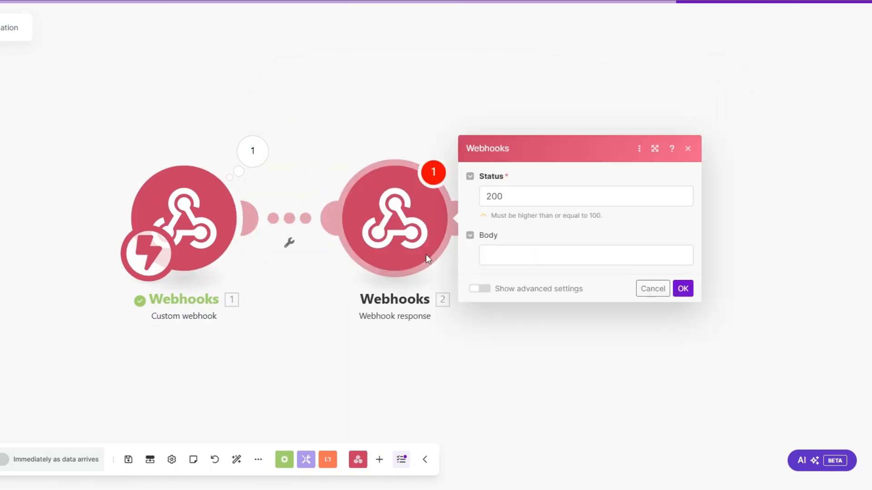
{"action": "left_click", "coordinate": [395, 252]}
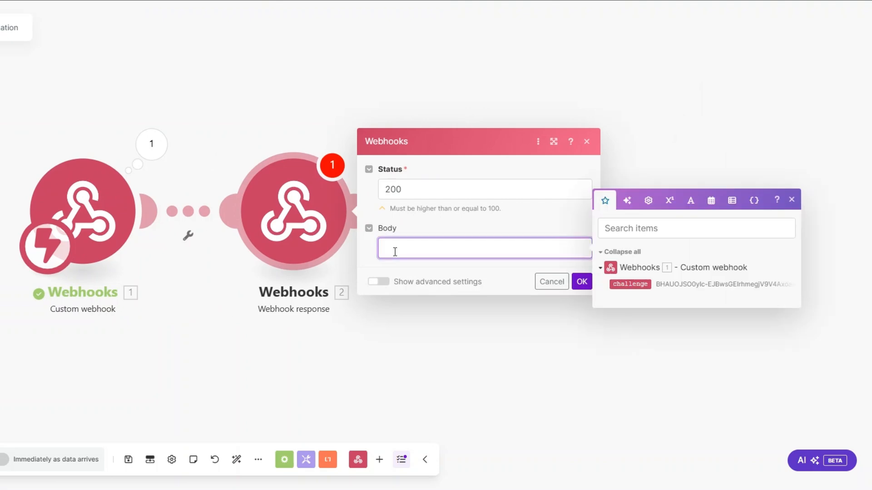
{"action": "type", "text": "{}\"\":\"\""}
{"action": "left_click", "coordinate": [395, 252]}
{"action": "type", "text": "challenge"}
{"action": "key", "text": "Right"}
{"action": "key", "text": "Right"}
{"action": "key", "text": "Right"}
{"action": "left_click", "coordinate": [630, 285]}
{"action": "left_click", "coordinate": [582, 281]}
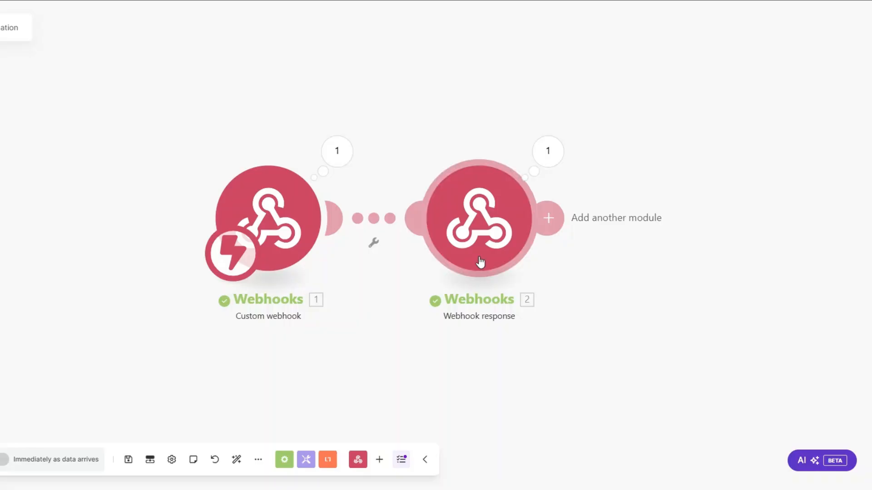
Create the Status-to-ASK FOR REFFERAL webhook automation, then set the third client to ASK FOR REFFERAL.
{"action": "right_click", "coordinate": [473, 240]}
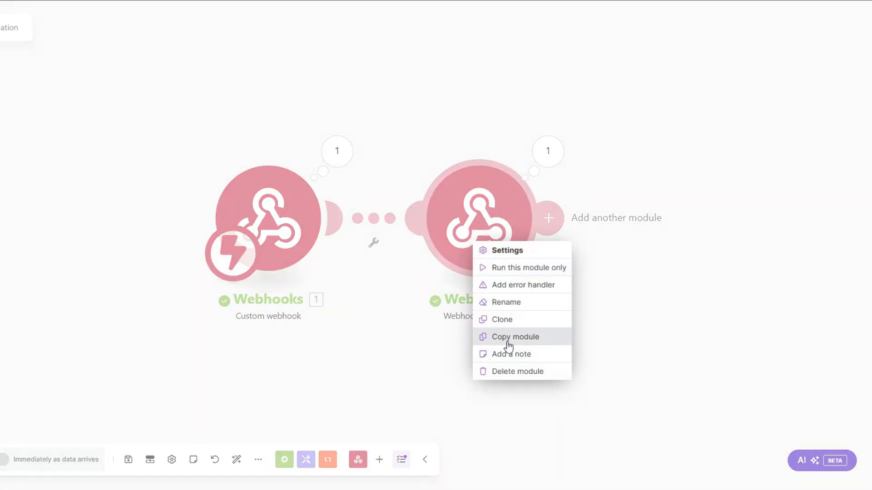
{"action": "left_click", "coordinate": [519, 370]}
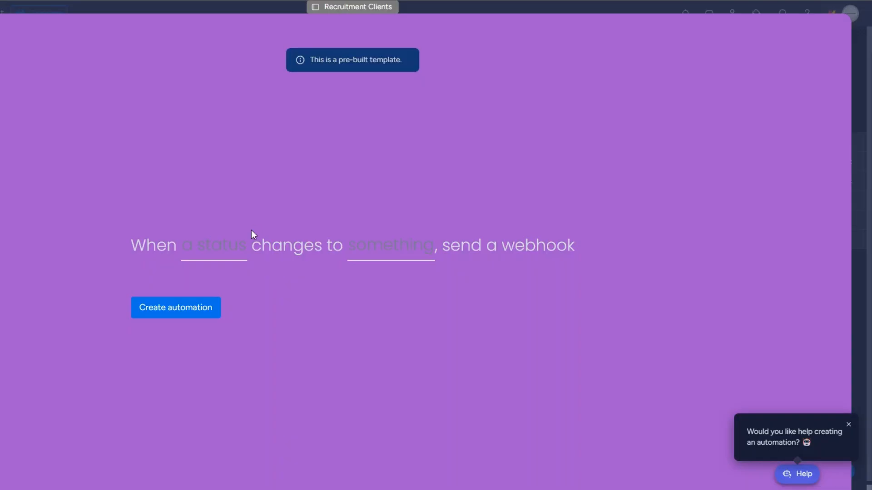
{"action": "left_click", "coordinate": [229, 244]}
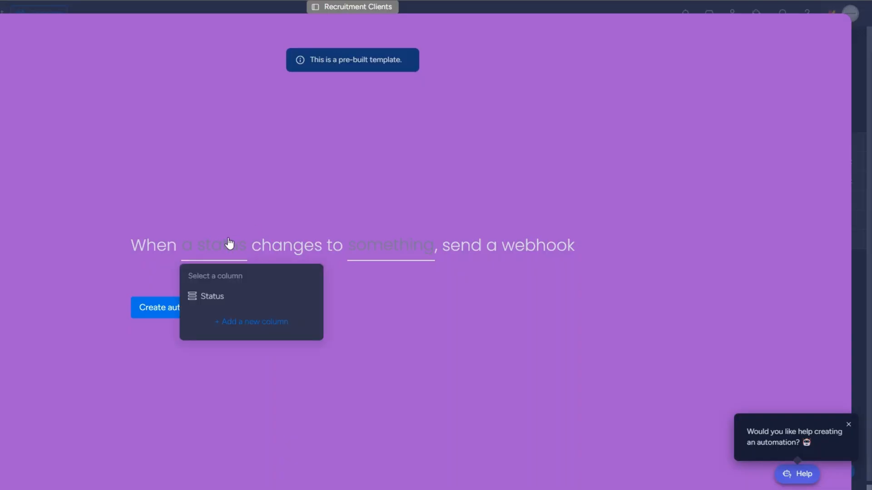
{"action": "left_click", "coordinate": [231, 300]}
{"action": "left_click", "coordinate": [399, 253]}
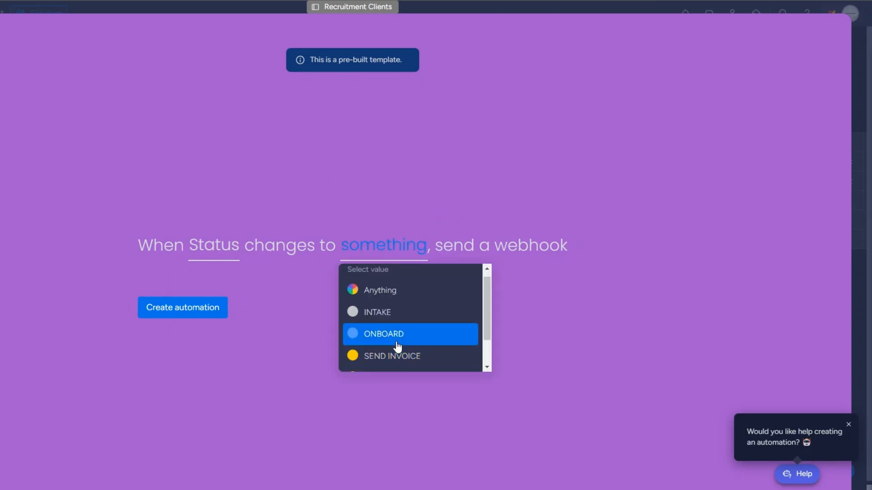
{"action": "scroll", "coordinate": [397, 345], "scroll_direction": "down", "scroll_amount": 1}
{"action": "left_click", "coordinate": [397, 341]}
{"action": "left_click", "coordinate": [171, 318]}
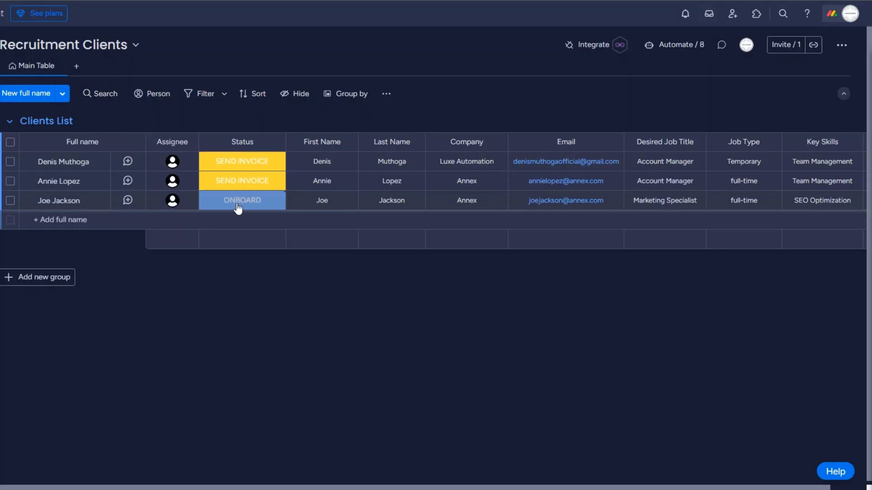
{"action": "left_click", "coordinate": [238, 207]}
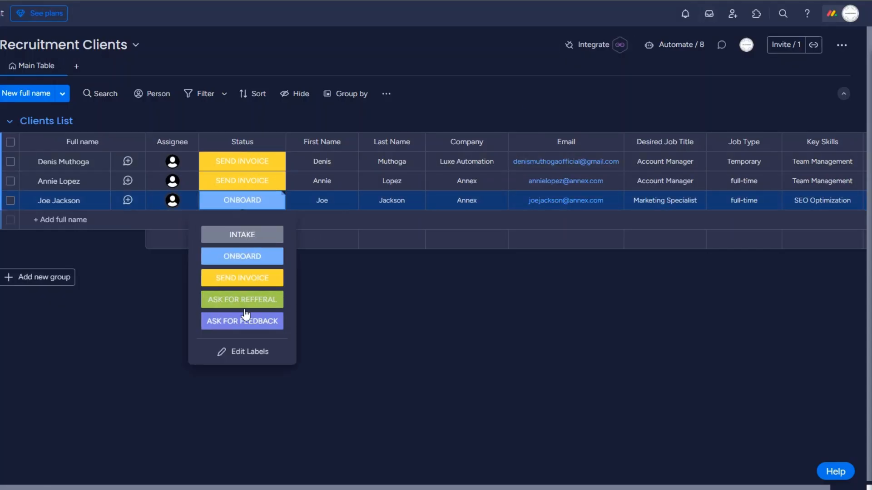
{"action": "left_click", "coordinate": [245, 298]}
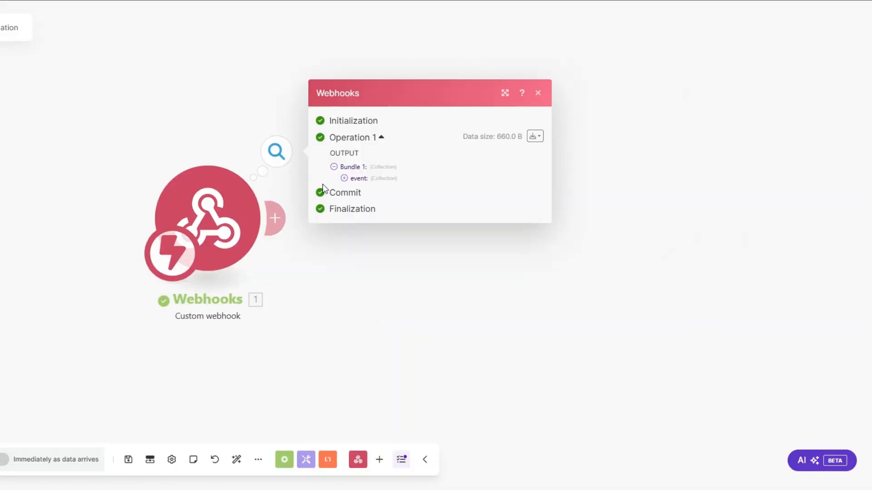
Inspect the webhook's received event data and select the item name and pulseId values.
{"action": "left_click", "coordinate": [352, 178]}
{"action": "triple_click", "coordinate": [402, 214]}
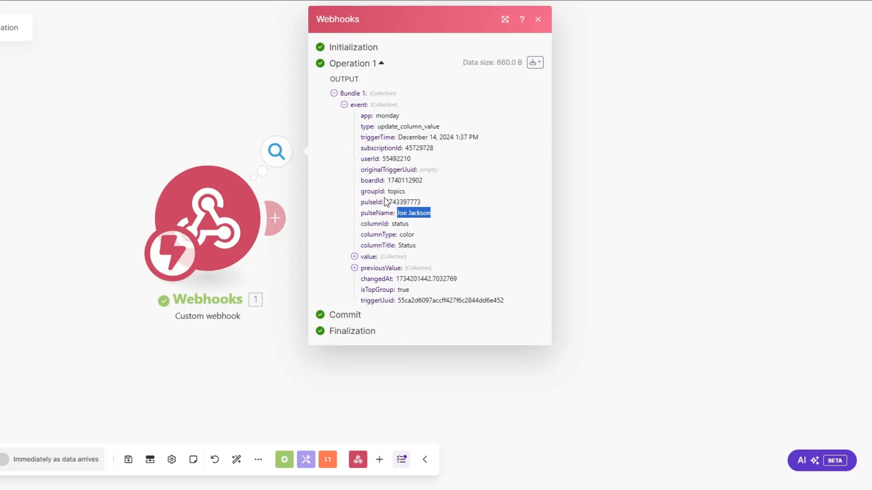
{"action": "left_click_drag", "start_coordinate": [386, 202], "coordinate": [426, 203]}
{"action": "key", "text": "ctrl+c"}
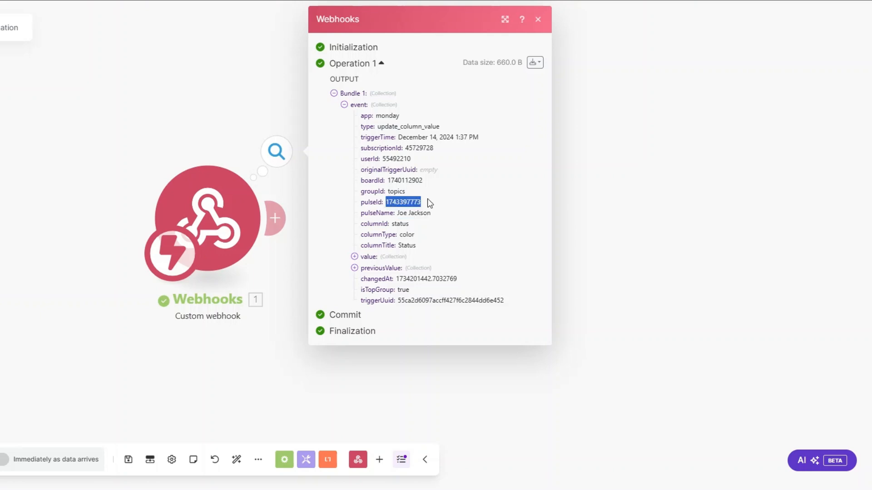
{"action": "left_click", "coordinate": [623, 237]}
Add a Monday Get an Item module with ID mapped to event pulseId and the Recruitment Clients board.
{"action": "left_click", "coordinate": [285, 227]}
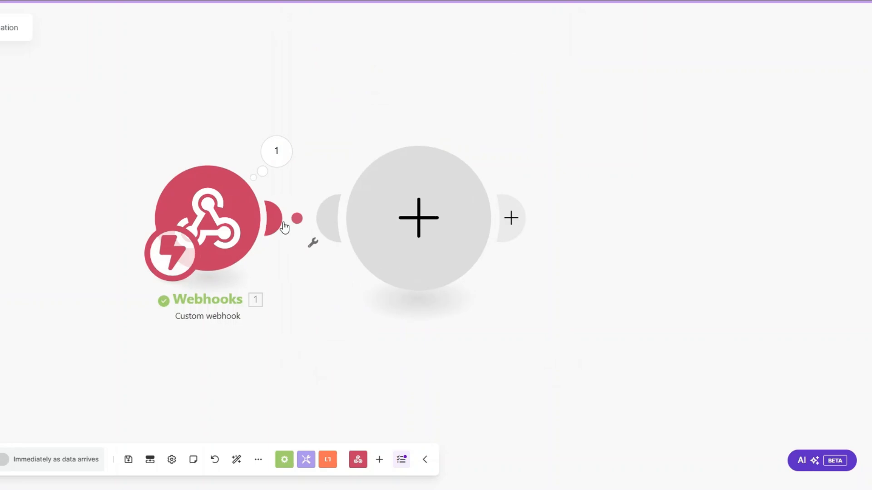
{"action": "left_click", "coordinate": [432, 224]}
{"action": "left_click", "coordinate": [523, 215]}
{"action": "type", "text": "g"}
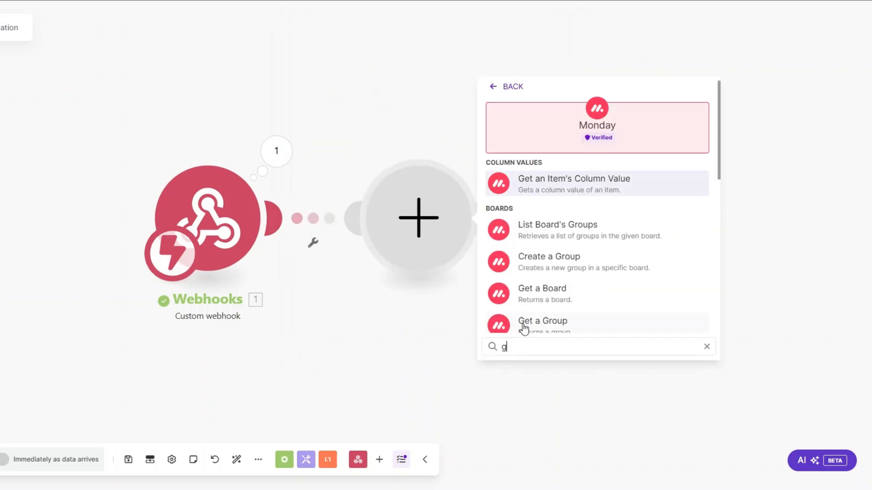
{"action": "type", "text": "et a"}
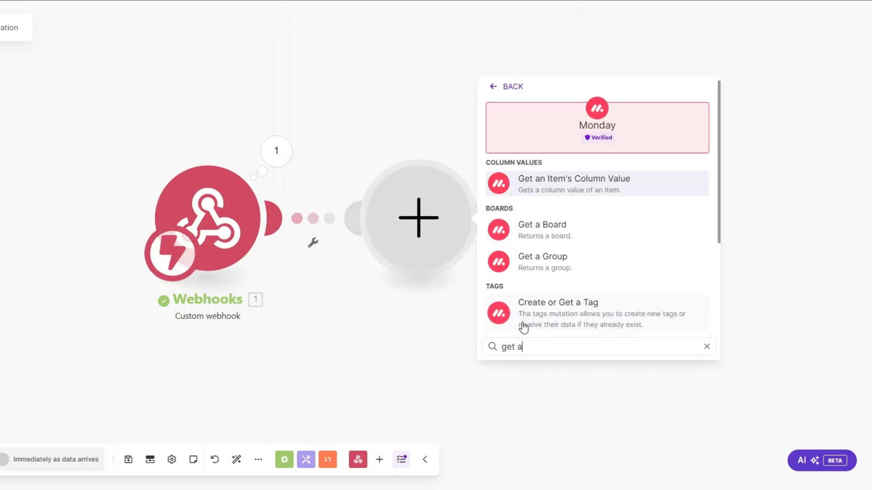
{"action": "type", "text": "n"}
{"action": "left_click", "coordinate": [536, 226]}
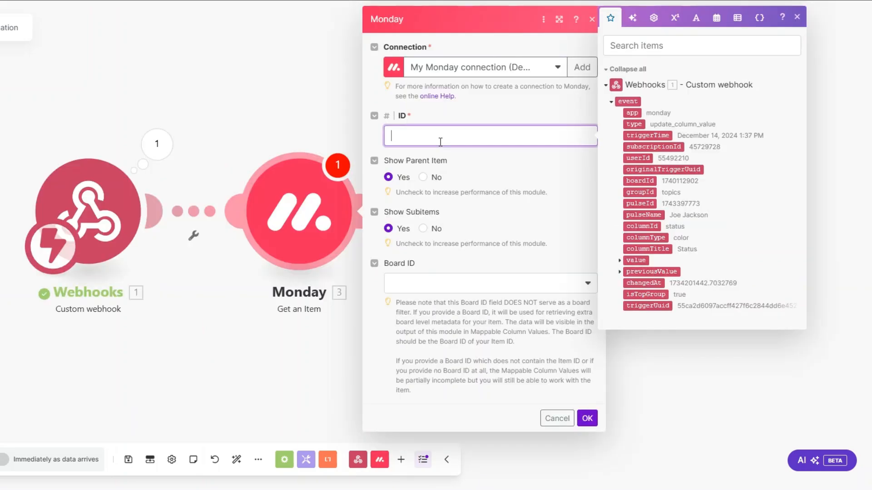
{"action": "left_click", "coordinate": [640, 203]}
{"action": "left_click", "coordinate": [466, 284]}
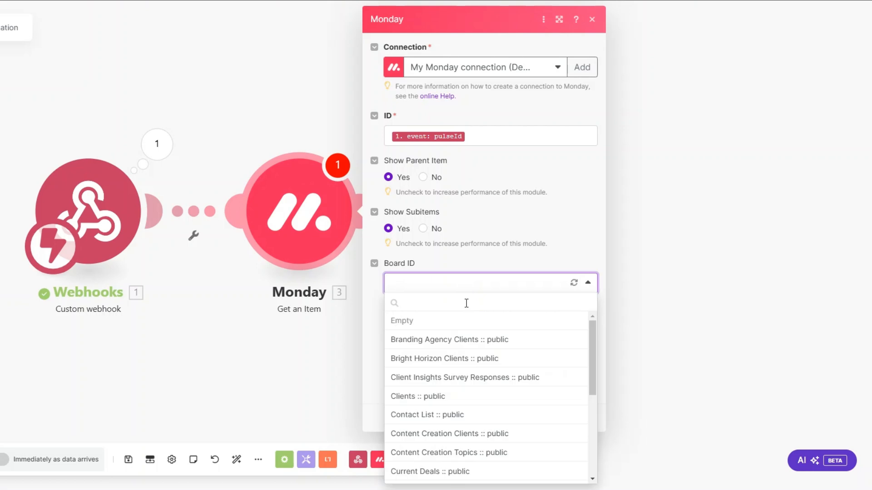
{"action": "type", "text": "re"}
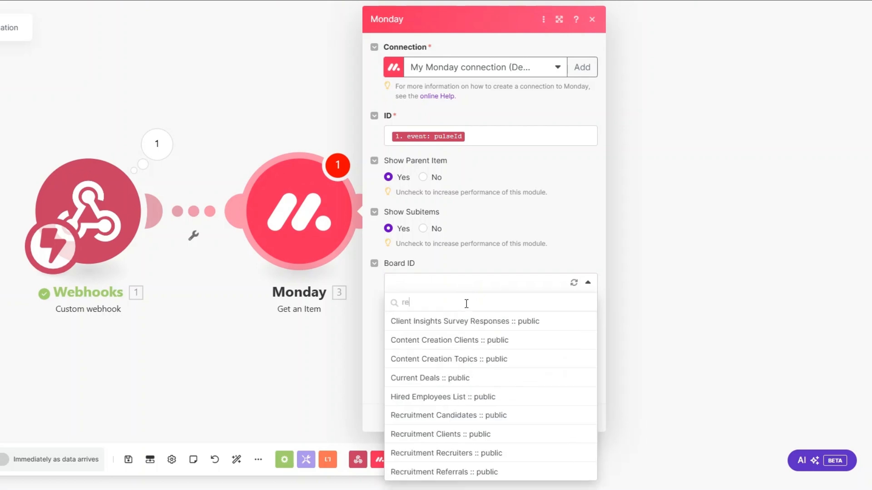
{"action": "left_click", "coordinate": [472, 436]}
{"action": "left_click", "coordinate": [588, 418]}
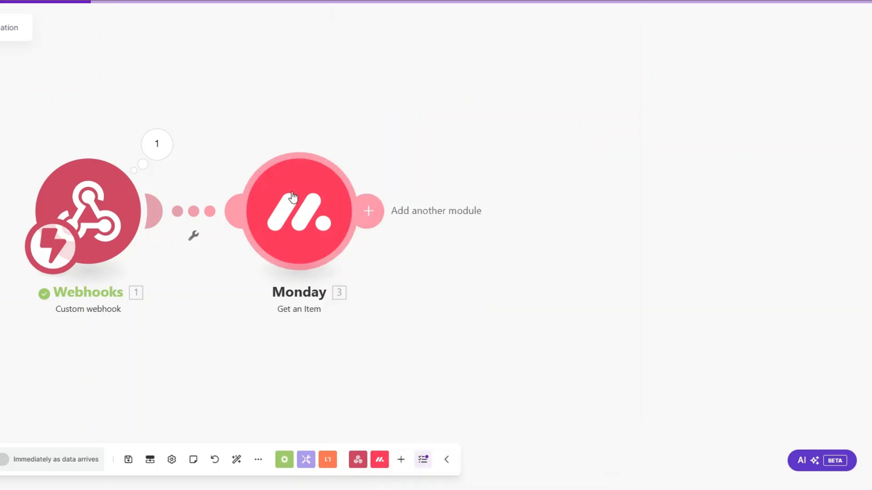
{"action": "right_click", "coordinate": [307, 219]}
{"action": "left_click", "coordinate": [345, 244]}
Test-run the Monday module with the pasted item ID and check its mappable column values.
{"action": "left_click", "coordinate": [416, 269]}
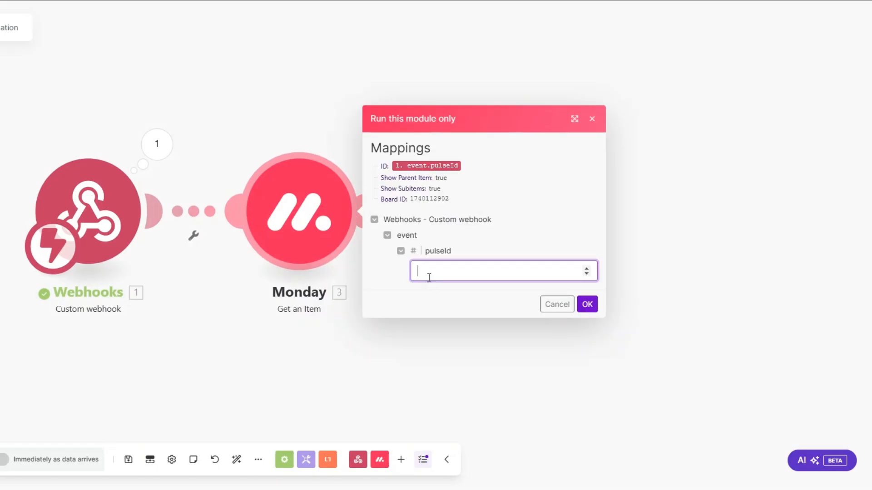
{"action": "key", "text": "ctrl+v"}
{"action": "left_click", "coordinate": [587, 305]}
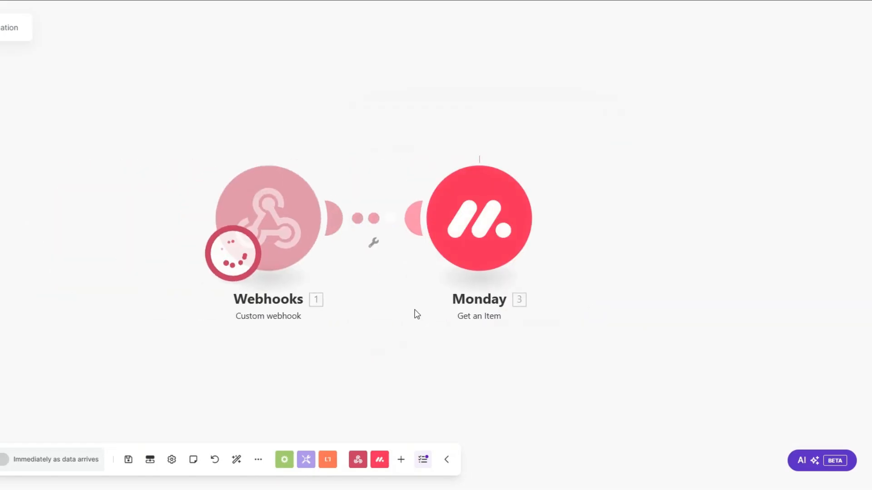
{"action": "left_click", "coordinate": [566, 330]}
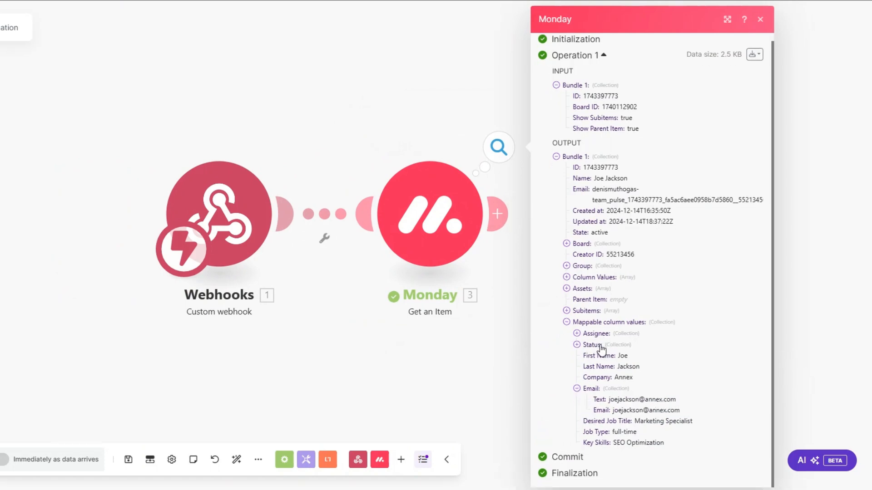
{"action": "left_click", "coordinate": [343, 318]}
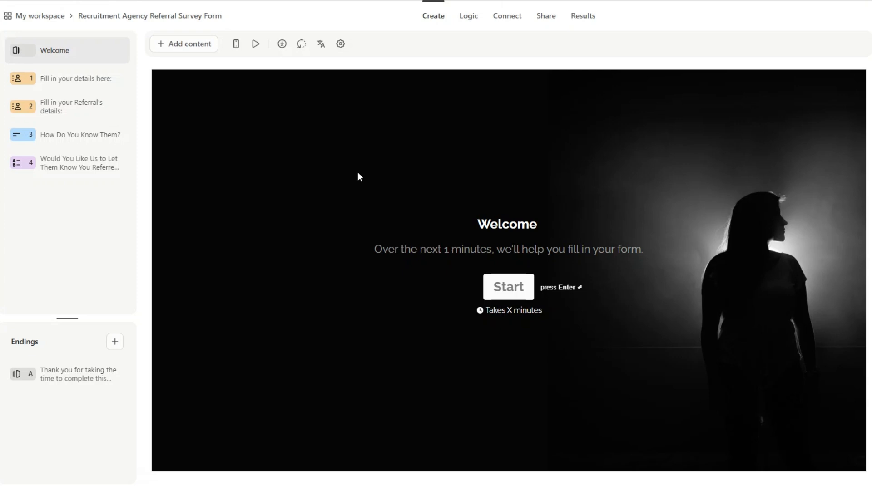
Review the referral survey's questions in Typeform and copy the form ID from the share link.
{"action": "key", "text": "Down"}
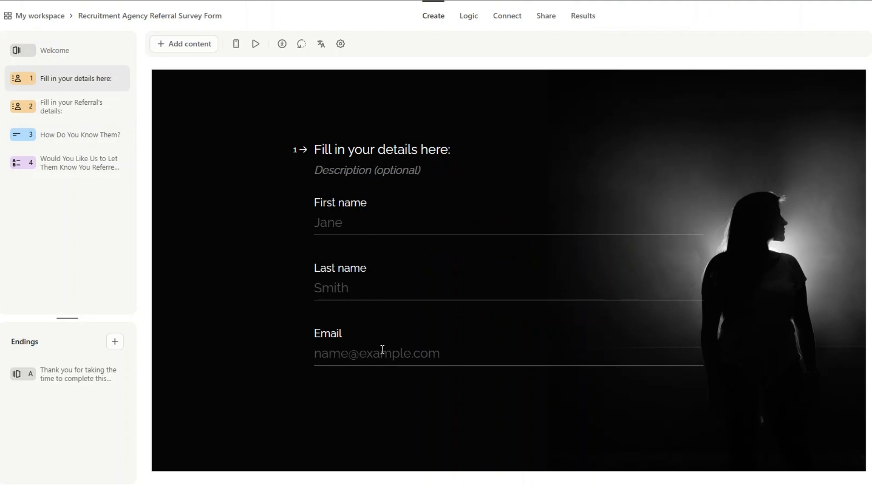
{"action": "left_click", "coordinate": [88, 109]}
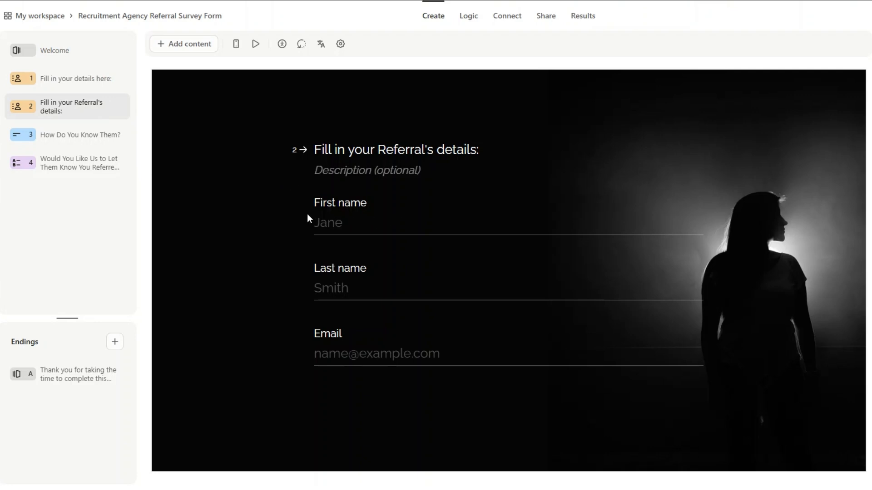
{"action": "scroll", "coordinate": [439, 179], "scroll_direction": "down", "scroll_amount": 2}
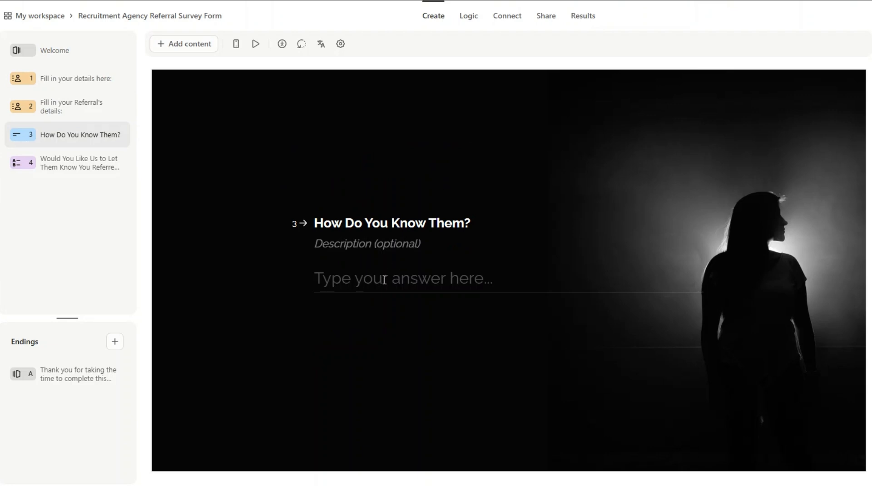
{"action": "scroll", "coordinate": [157, 178], "scroll_direction": "down", "scroll_amount": 2}
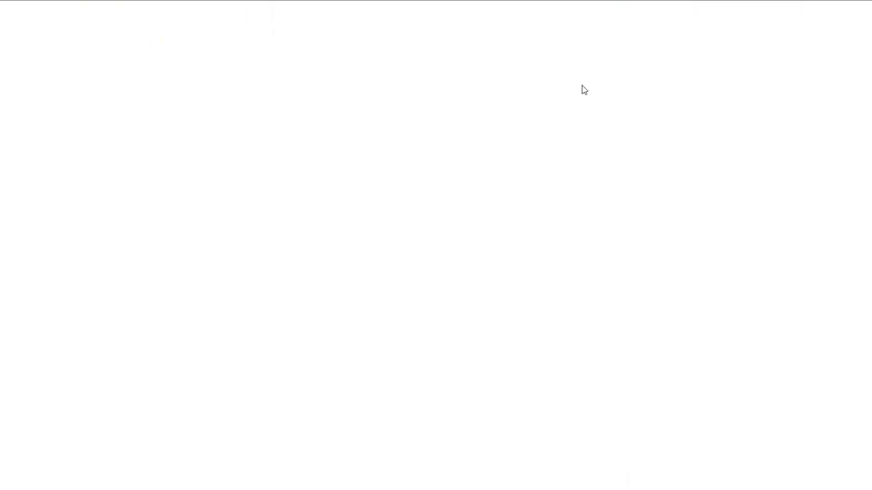
{"action": "left_click_drag", "start_coordinate": [384, 46], "coordinate": [355, 46]}
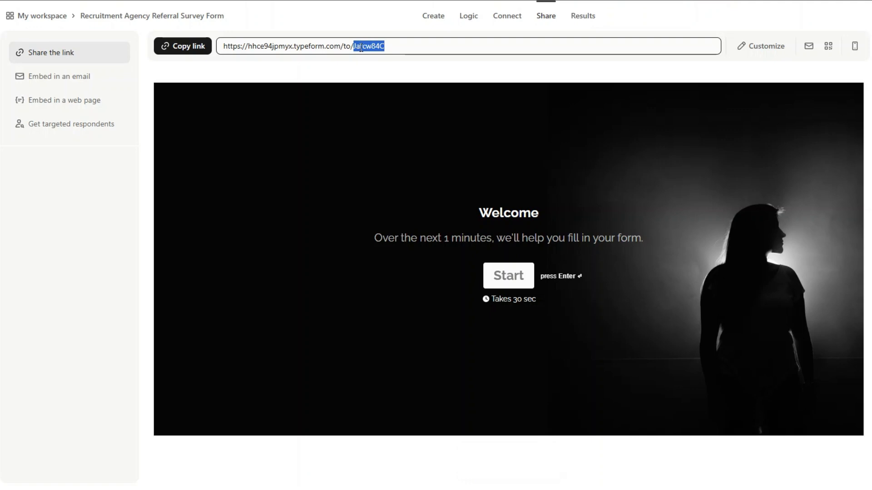
{"action": "key", "text": "ctrl+c"}
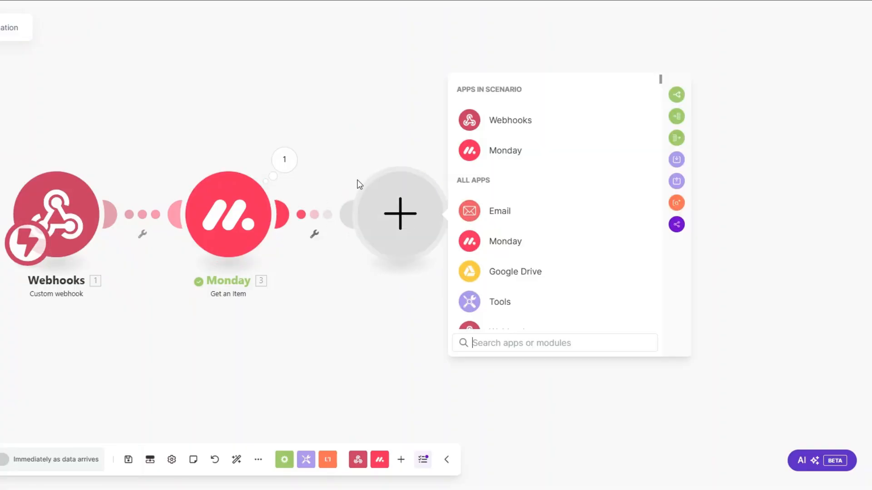
Add a Typeform Get a Form module using the pasted form ID.
{"action": "scroll", "coordinate": [536, 196], "scroll_direction": "down", "scroll_amount": 5}
{"action": "left_click", "coordinate": [515, 235]}
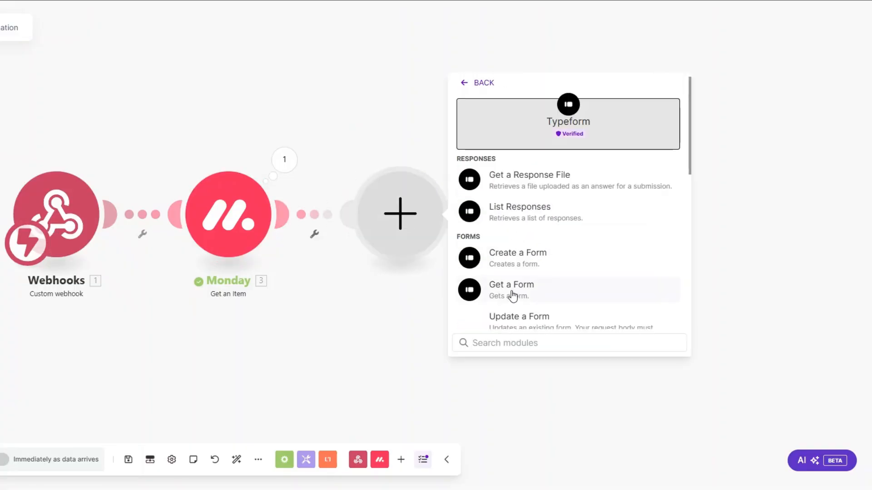
{"action": "left_click", "coordinate": [512, 291]}
{"action": "left_click", "coordinate": [512, 255]}
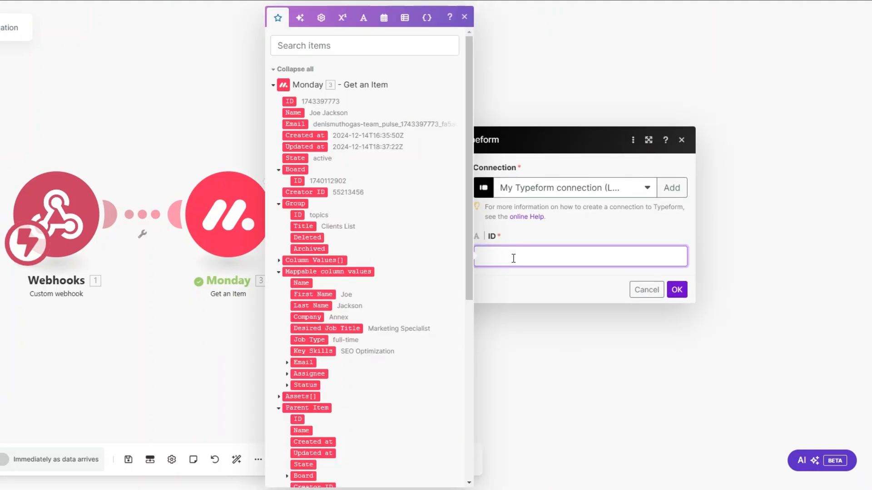
{"action": "key", "text": "ctrl+v"}
{"action": "left_click", "coordinate": [677, 289]}
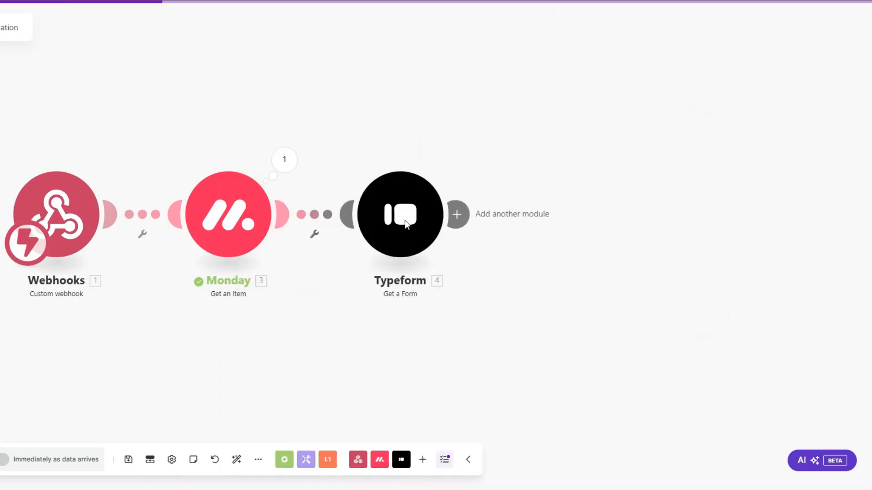
Run the Typeform module alone, inspect the form's title and display URL, and begin renaming it.
{"action": "right_click", "coordinate": [404, 220]}
{"action": "left_click", "coordinate": [453, 250]}
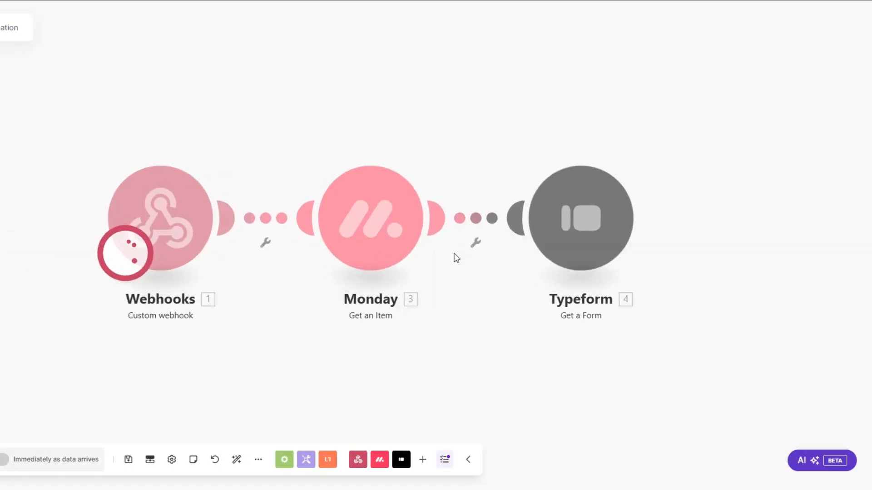
{"action": "left_click", "coordinate": [509, 277]}
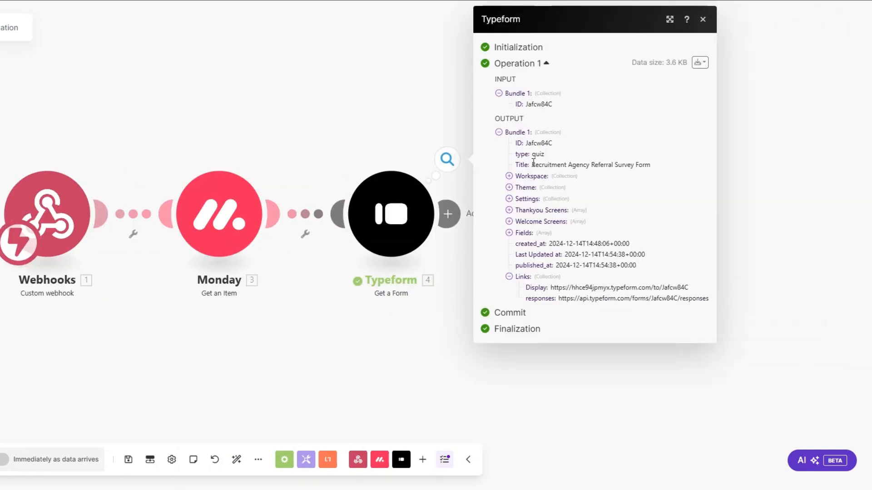
{"action": "left_click_drag", "start_coordinate": [531, 165], "coordinate": [653, 169]}
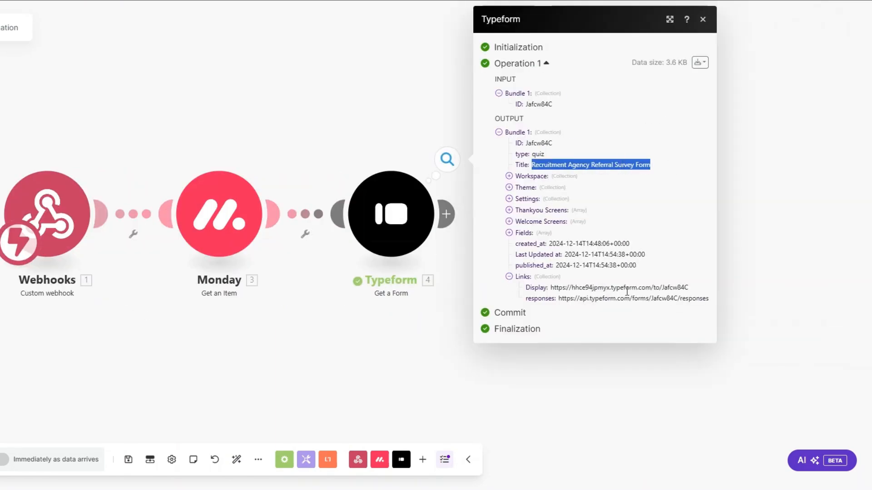
{"action": "left_click_drag", "start_coordinate": [551, 288], "coordinate": [689, 287]}
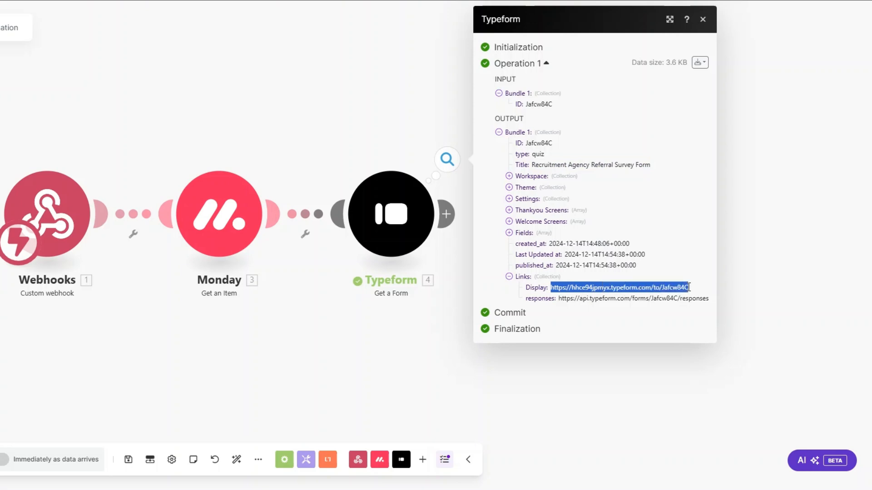
{"action": "left_click", "coordinate": [436, 335]}
{"action": "right_click", "coordinate": [387, 222]}
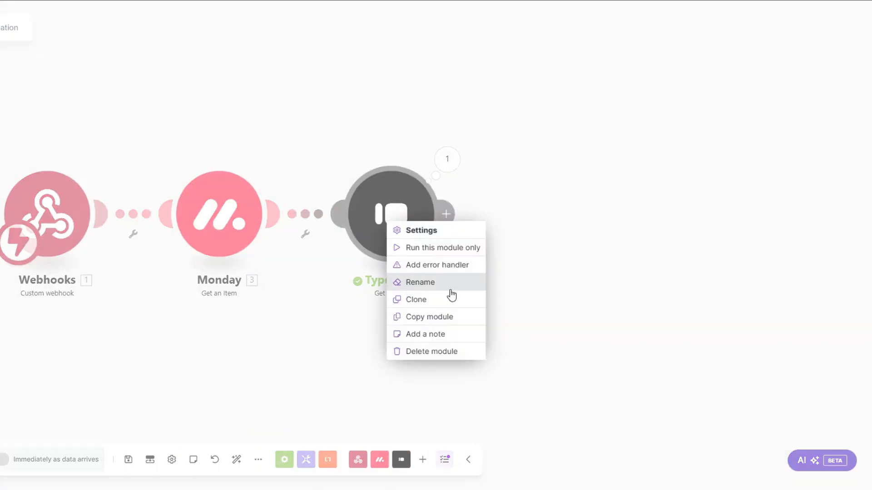
{"action": "left_click", "coordinate": [448, 282]}
Name the Typeform step 'Referral Survey Form' and add an Email Send an Email step after it.
{"action": "type", "text": "R"}
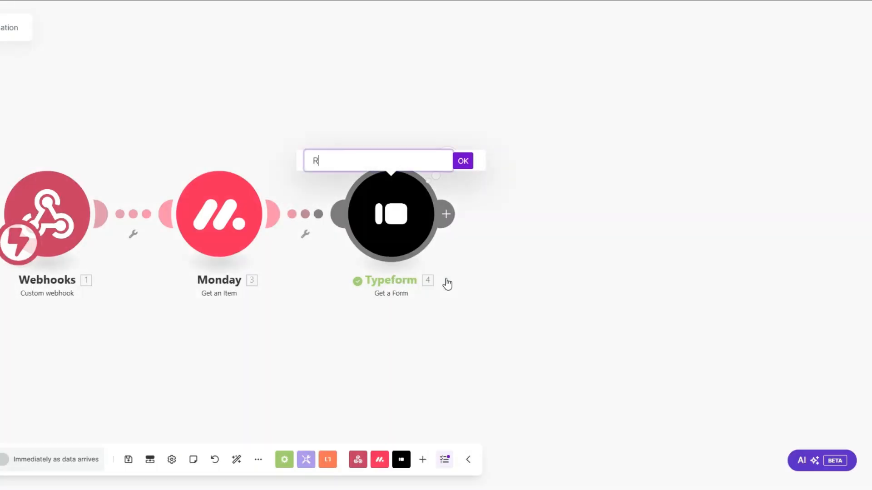
{"action": "type", "text": "eferral Survey Form"}
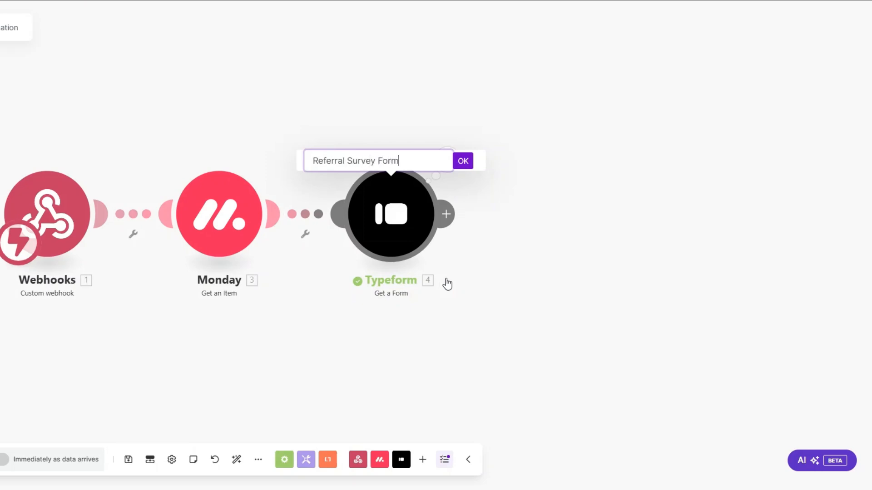
{"action": "left_click", "coordinate": [462, 163]}
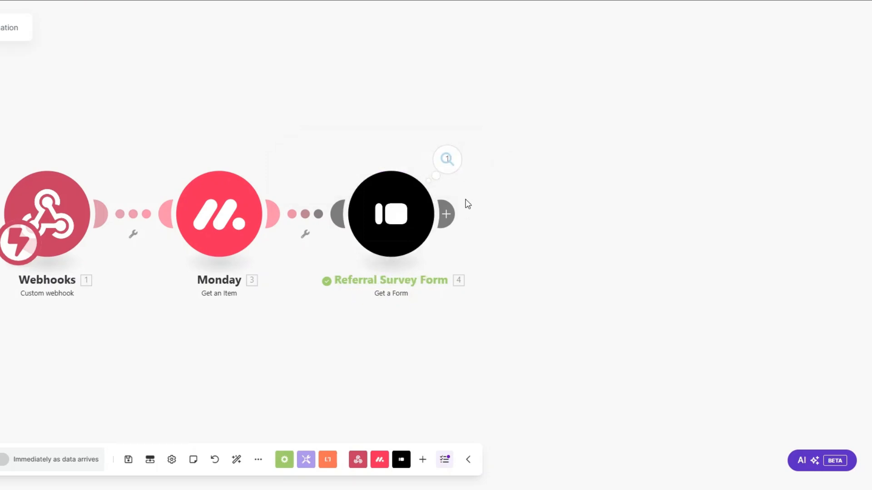
{"action": "left_click", "coordinate": [502, 214]}
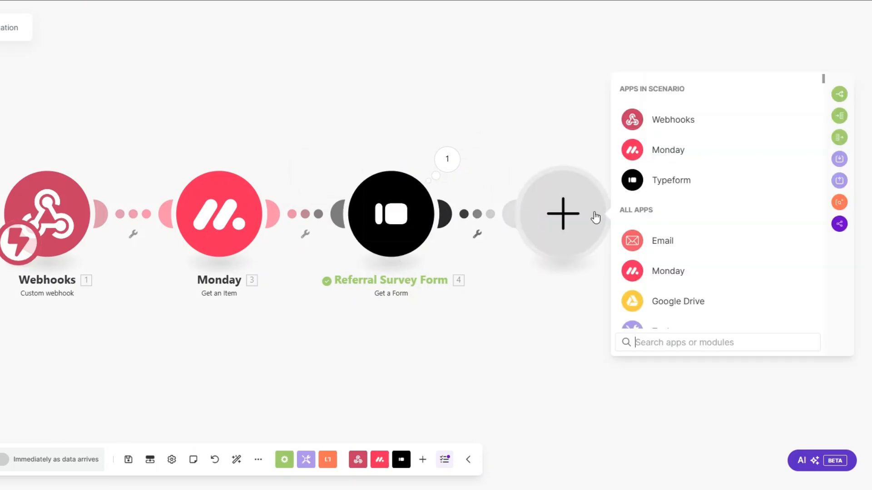
{"action": "left_click", "coordinate": [645, 240]}
{"action": "scroll", "coordinate": [660, 249], "scroll_direction": "down", "scroll_amount": 1}
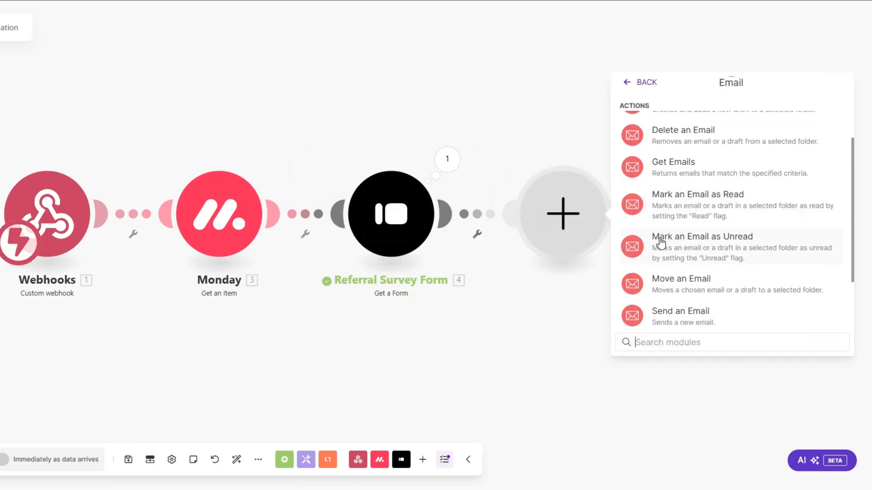
{"action": "scroll", "coordinate": [661, 245], "scroll_direction": "down", "scroll_amount": 1}
{"action": "left_click", "coordinate": [666, 259]}
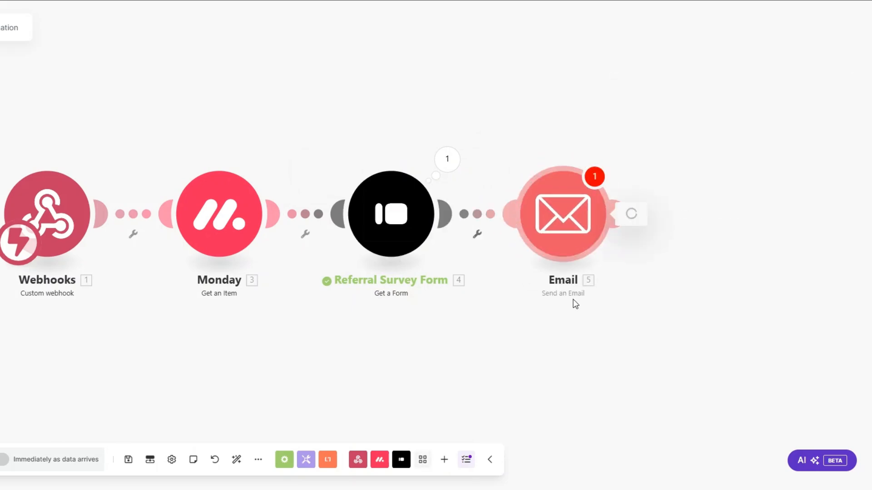
Rename the Email step to 'Referral Email' and open its settings.
{"action": "right_click", "coordinate": [564, 248]}
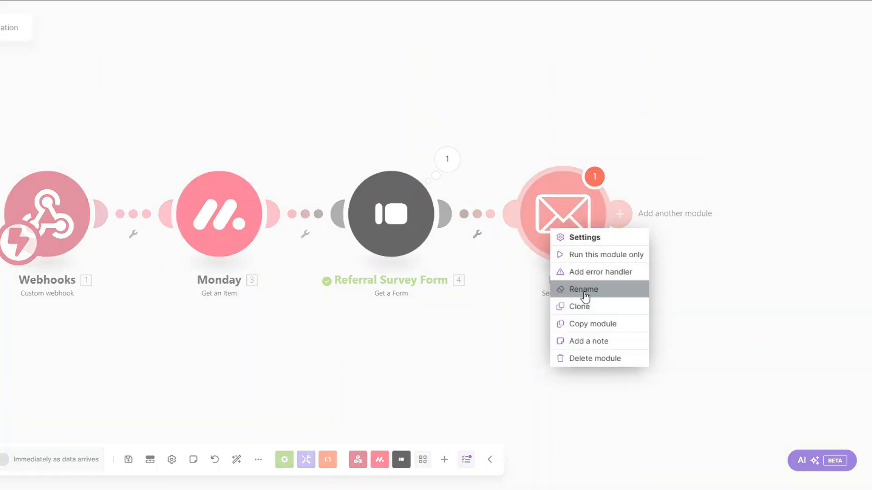
{"action": "left_click", "coordinate": [585, 295]}
{"action": "type", "text": "Refe"}
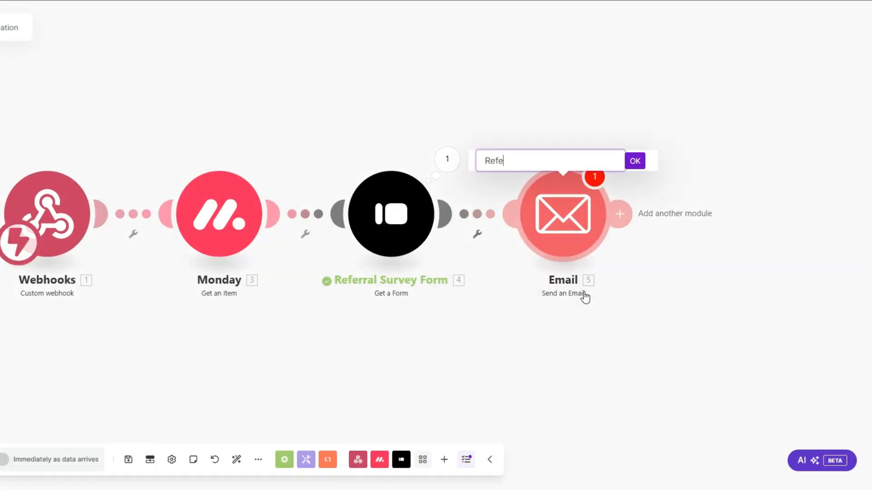
{"action": "type", "text": "rral Email"}
{"action": "left_click", "coordinate": [635, 160]}
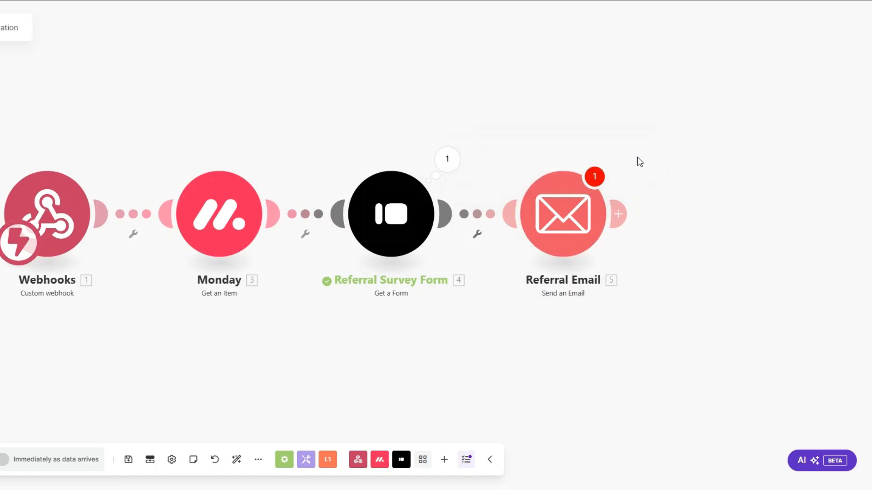
{"action": "left_click", "coordinate": [577, 237]}
Confirm the Referral Email goes to the Monday Email, with its subject and survey-link body.
{"action": "scroll", "coordinate": [491, 239], "scroll_direction": "down", "scroll_amount": 3}
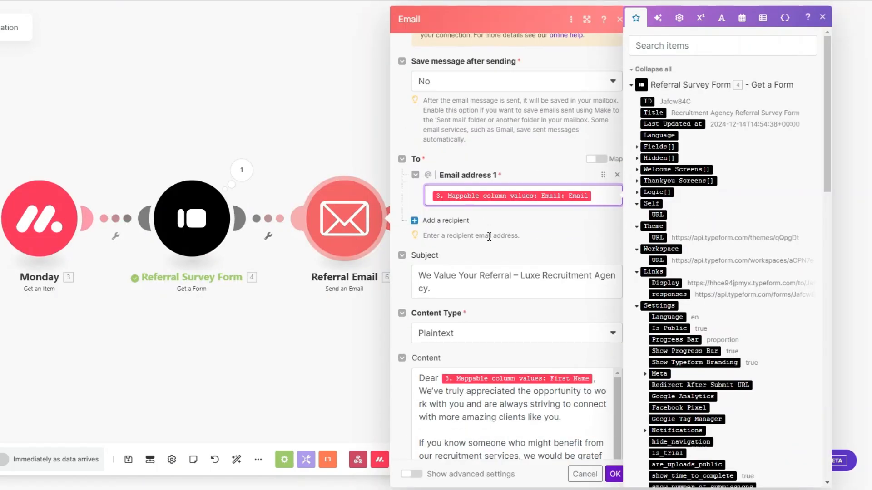
{"action": "left_click_drag", "start_coordinate": [826, 136], "coordinate": [759, 331]}
{"action": "left_click", "coordinate": [649, 316]}
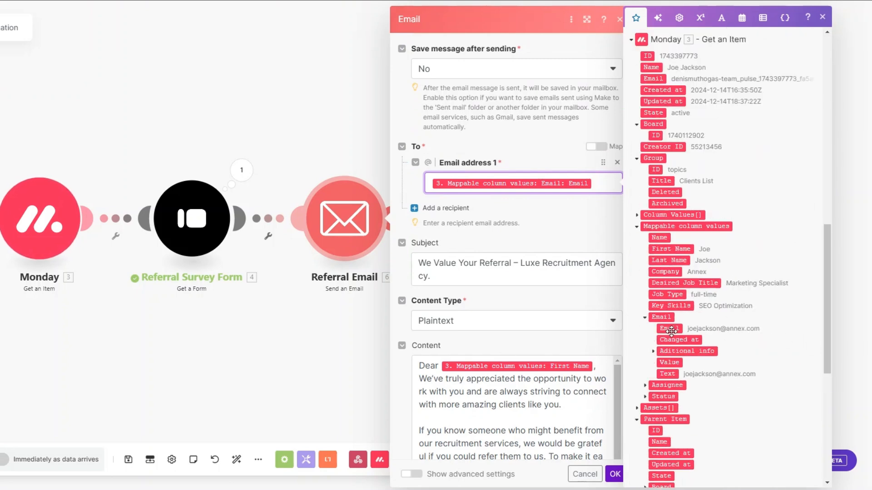
{"action": "scroll", "coordinate": [495, 213], "scroll_direction": "down", "scroll_amount": 4}
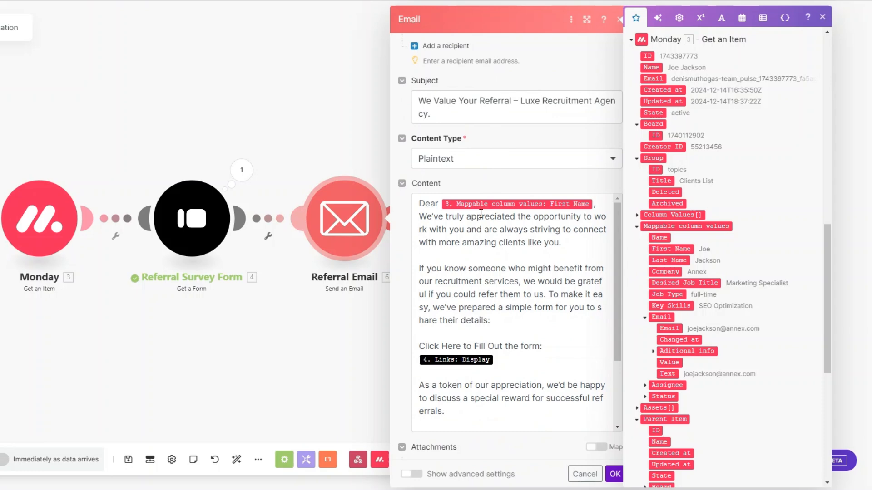
{"action": "scroll", "coordinate": [481, 213], "scroll_direction": "down", "scroll_amount": 3}
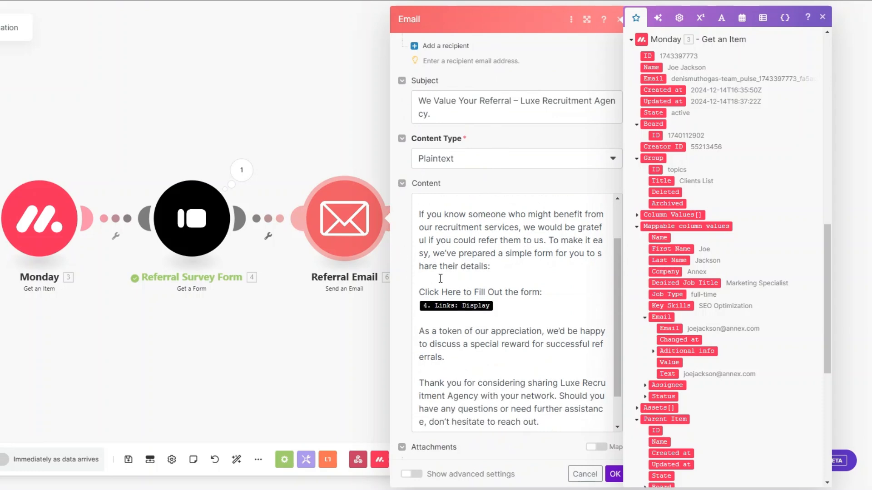
{"action": "scroll", "coordinate": [440, 279], "scroll_direction": "down", "scroll_amount": 1}
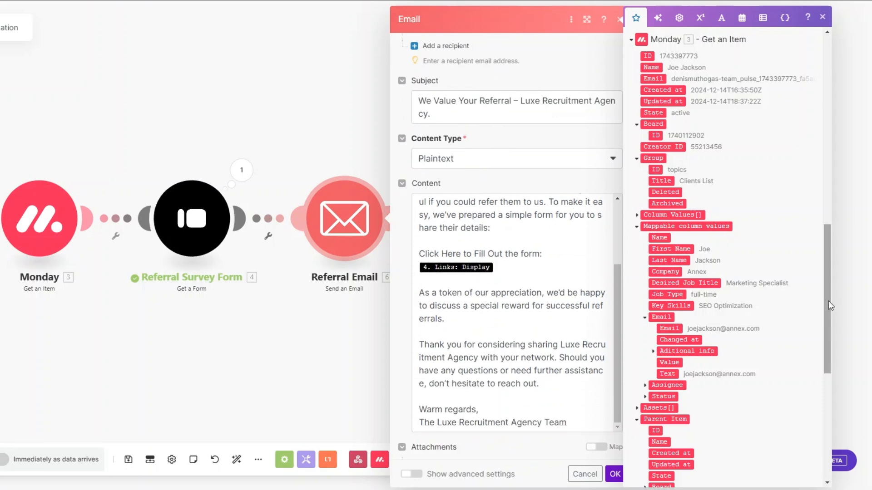
{"action": "left_click_drag", "start_coordinate": [828, 301], "coordinate": [828, 124]}
{"action": "scroll", "coordinate": [558, 251], "scroll_direction": "down", "scroll_amount": 1}
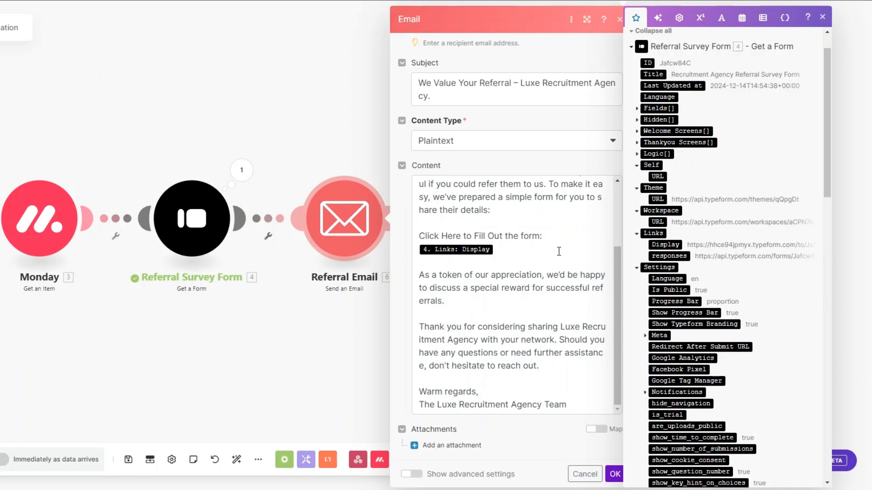
{"action": "left_click", "coordinate": [615, 474]}
{"action": "left_click_drag", "start_coordinate": [220, 335], "coordinate": [375, 354]}
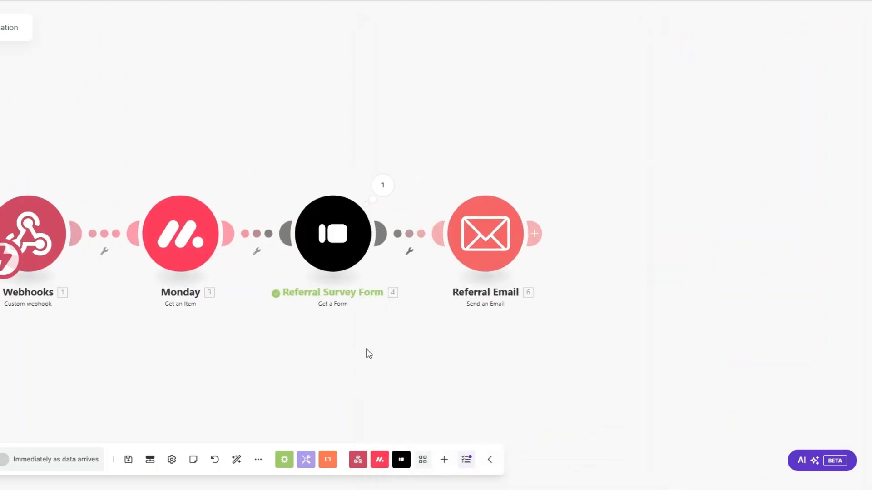
{"action": "scroll", "coordinate": [327, 338], "scroll_direction": "down", "scroll_amount": 1}
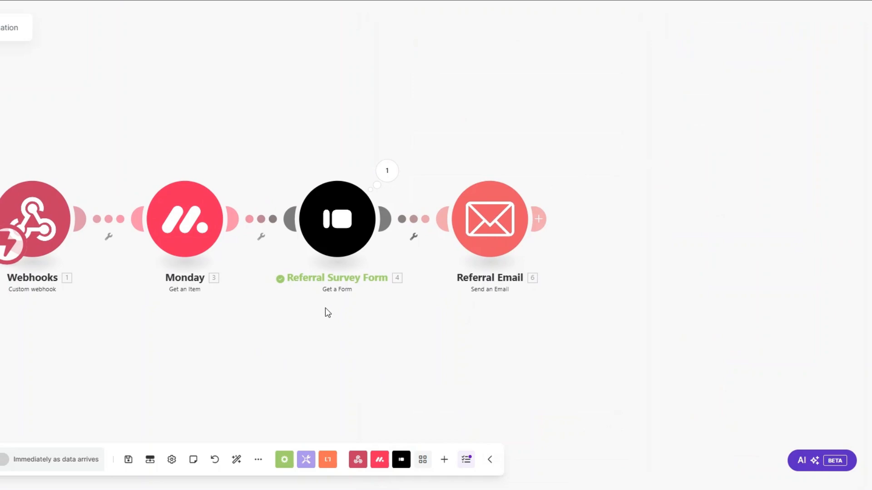
Save the scenario and set the first client's monday.com status to ASK FOR REFFERAL.
{"action": "left_click", "coordinate": [128, 460]}
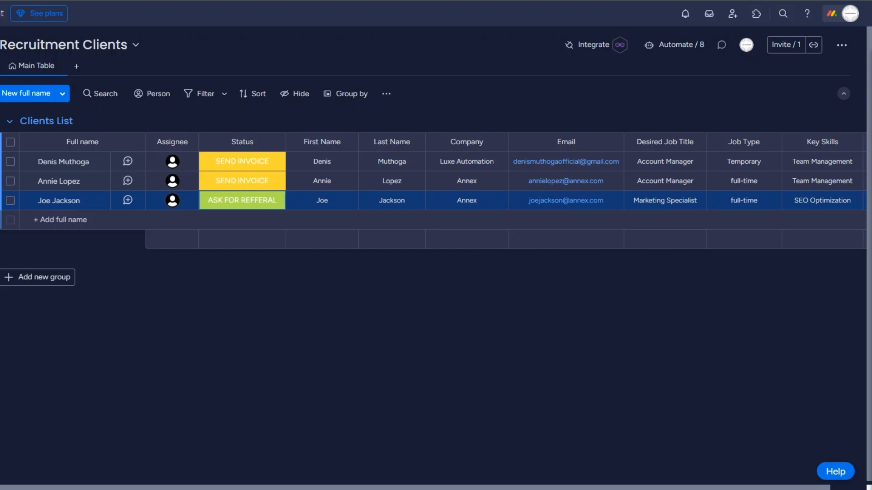
{"action": "left_click", "coordinate": [242, 163]}
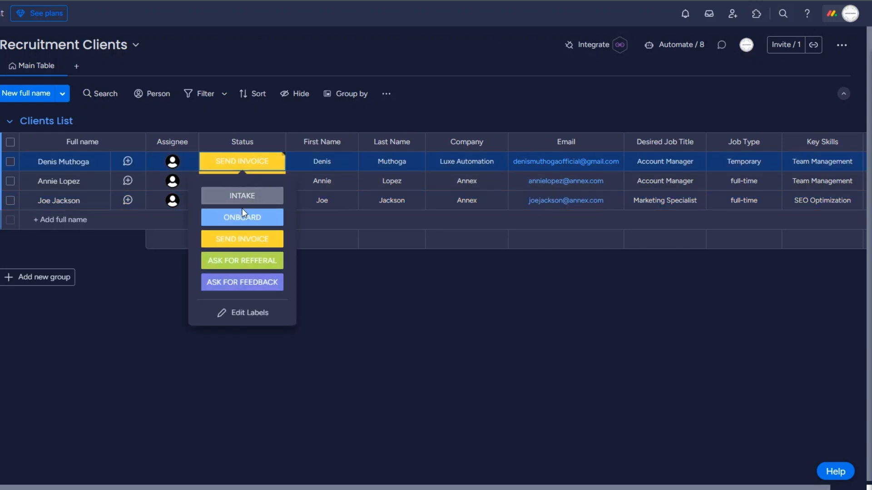
{"action": "left_click", "coordinate": [243, 262]}
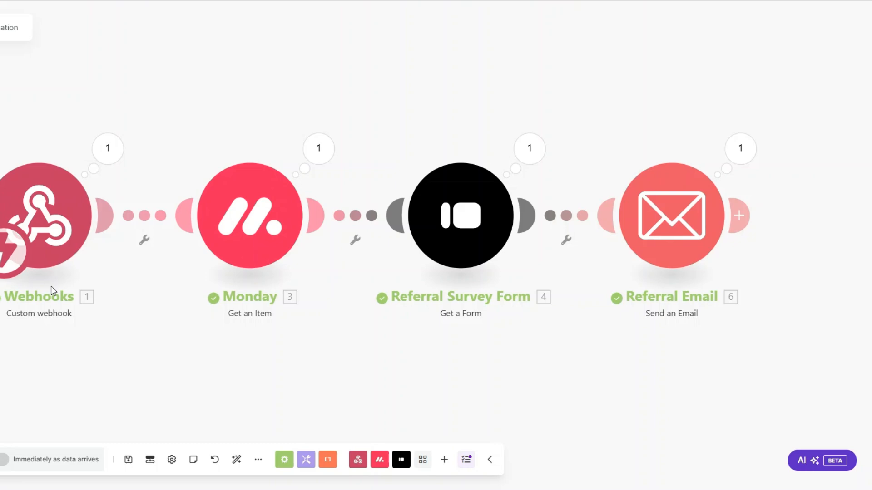
Inspect the Typeform and Referral Email run outputs, checking the sent subject and the form link line.
{"action": "left_click", "coordinate": [529, 148]}
{"action": "left_click_drag", "start_coordinate": [623, 165], "coordinate": [724, 178]}
{"action": "key", "text": "Escape"}
{"action": "left_click", "coordinate": [731, 152]}
{"action": "left_click_drag", "start_coordinate": [534, 194], "coordinate": [678, 195]}
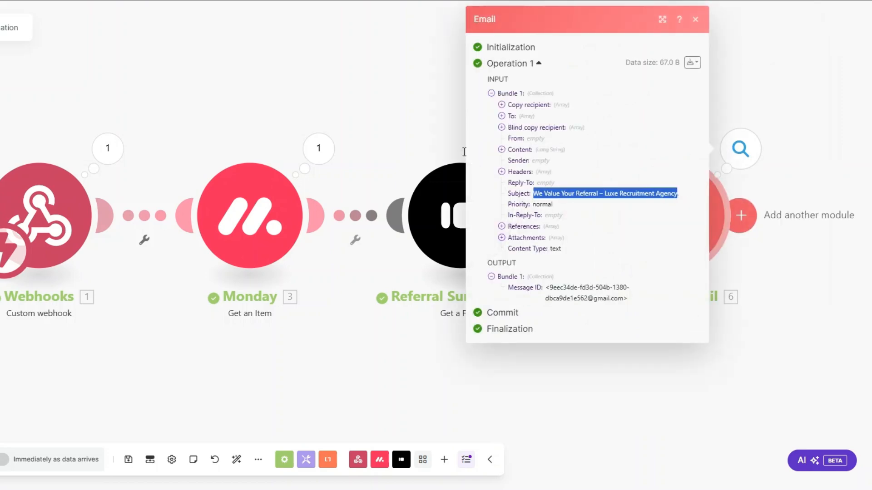
{"action": "left_click", "coordinate": [502, 150]}
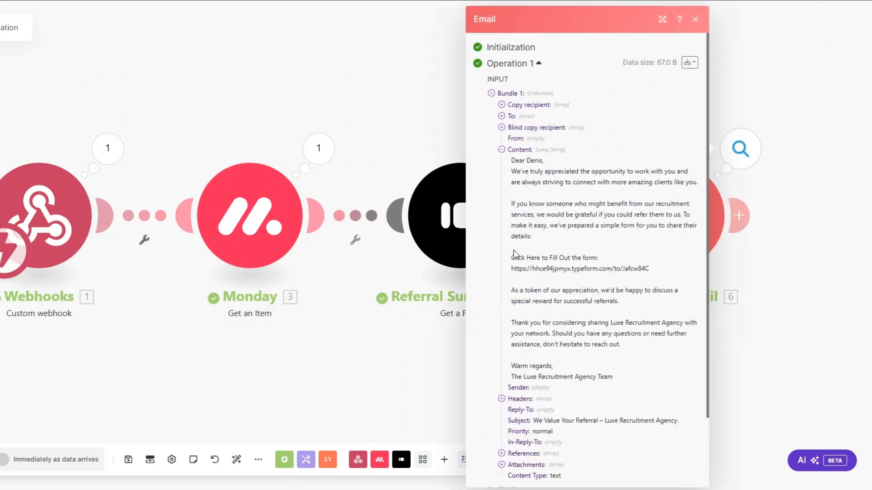
{"action": "left_click_drag", "start_coordinate": [514, 254], "coordinate": [653, 266]}
{"action": "left_click", "coordinate": [571, 281]}
{"action": "left_click", "coordinate": [403, 339]}
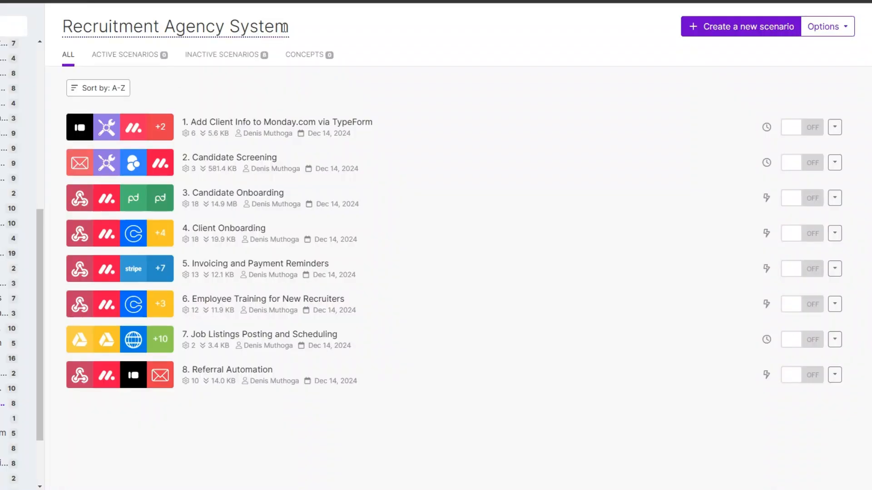
Create a new scenario with a Typeform Watch Responses trigger on the Recruitment Agency Referral Survey Form.
{"action": "left_click", "coordinate": [722, 30]}
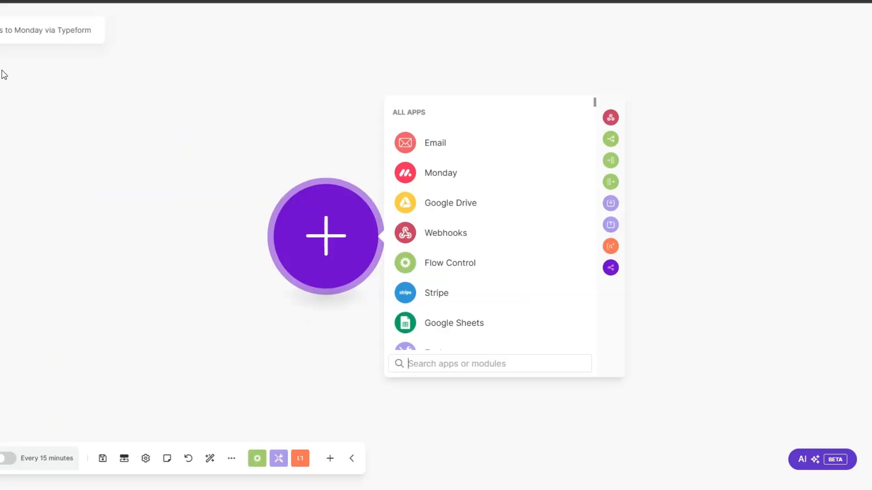
{"action": "scroll", "coordinate": [442, 243], "scroll_direction": "down", "scroll_amount": 3}
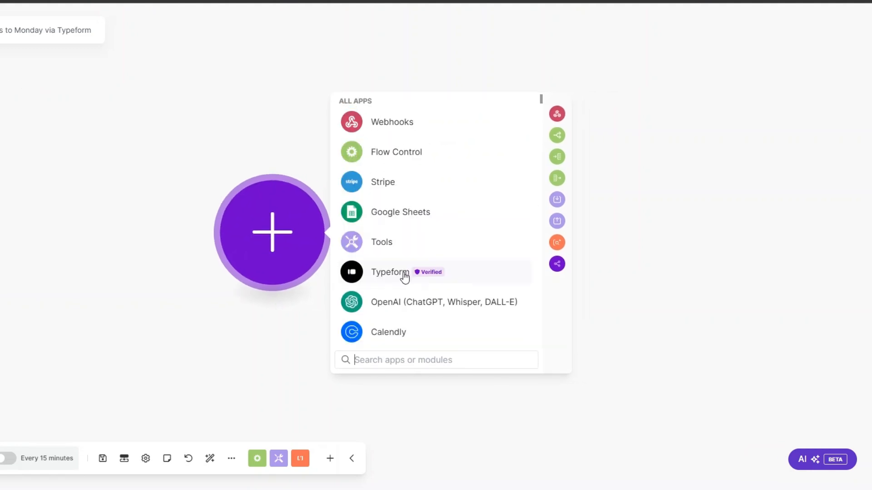
{"action": "left_click", "coordinate": [404, 276]}
{"action": "left_click", "coordinate": [403, 264]}
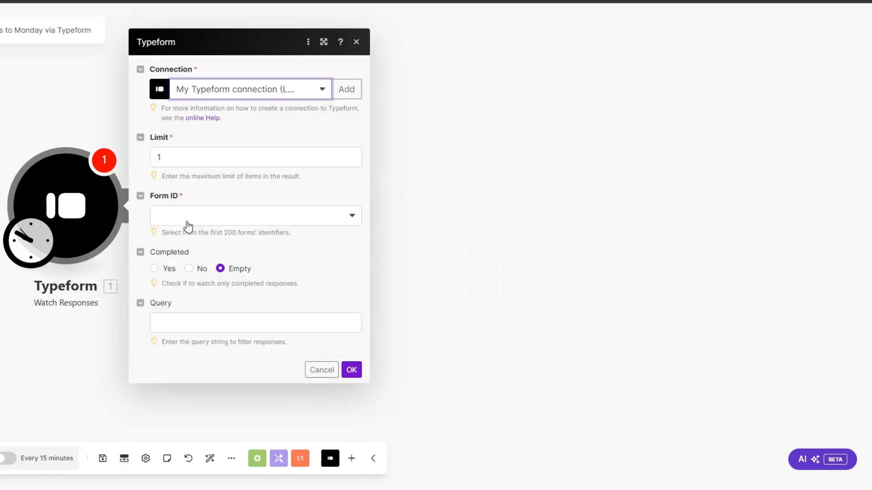
{"action": "left_click", "coordinate": [187, 217]}
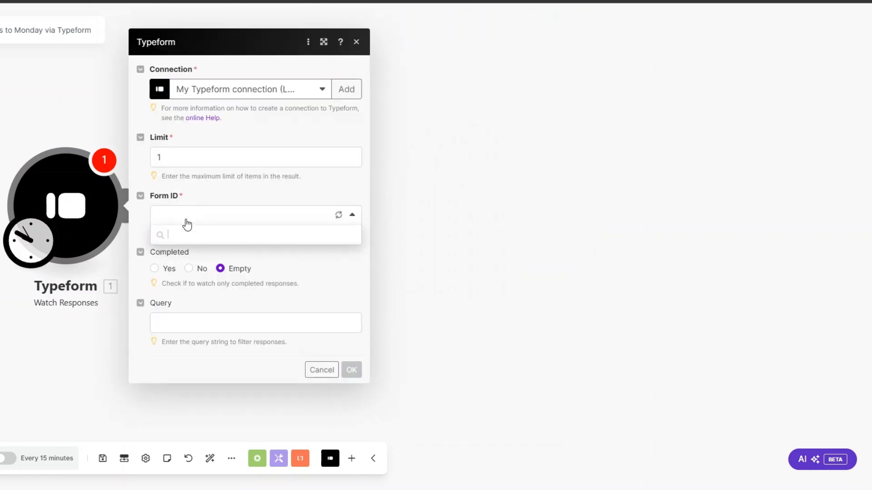
{"action": "left_click", "coordinate": [180, 271]}
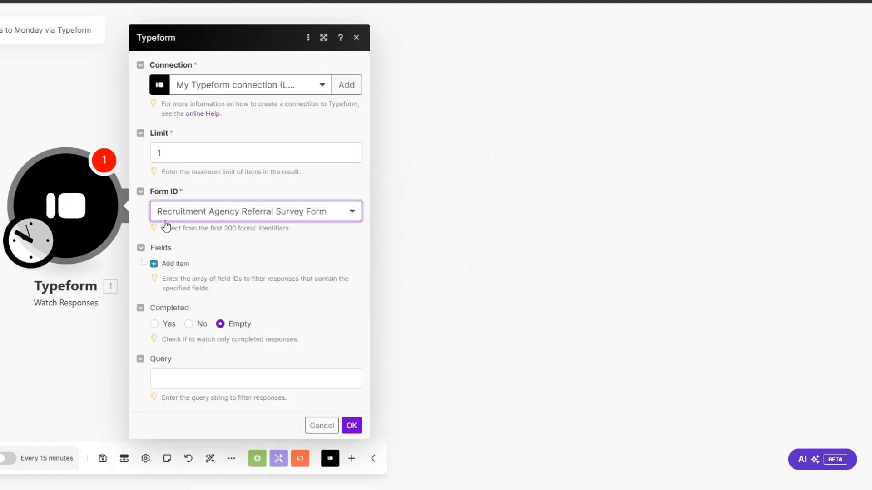
{"action": "left_click", "coordinate": [351, 410]}
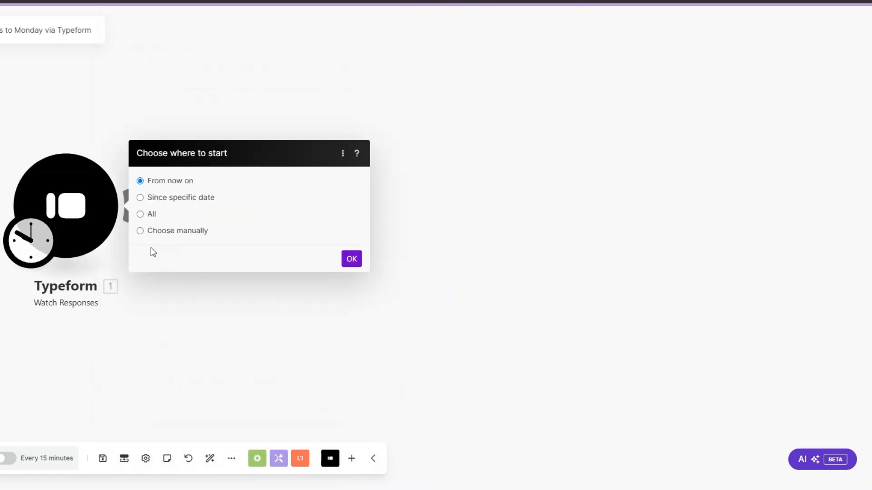
Start the trigger from a manually chosen response and run the Typeform module once to fetch it.
{"action": "left_click", "coordinate": [140, 231]}
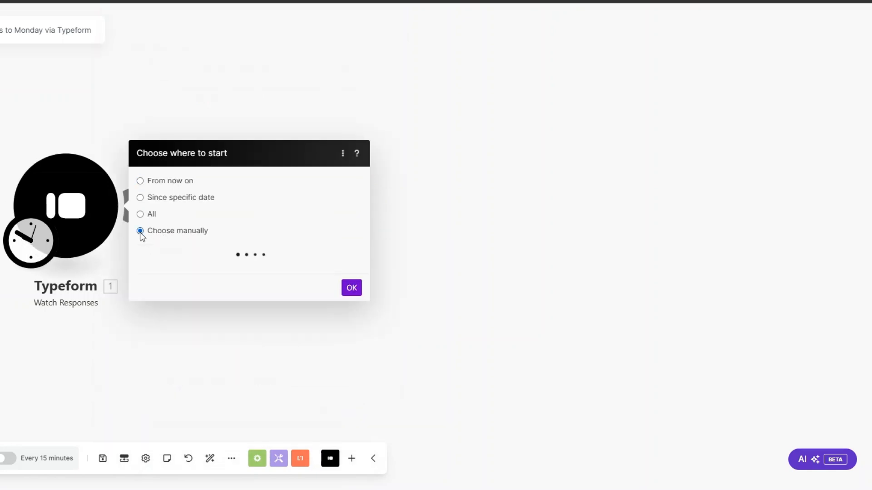
{"action": "left_click", "coordinate": [197, 240]}
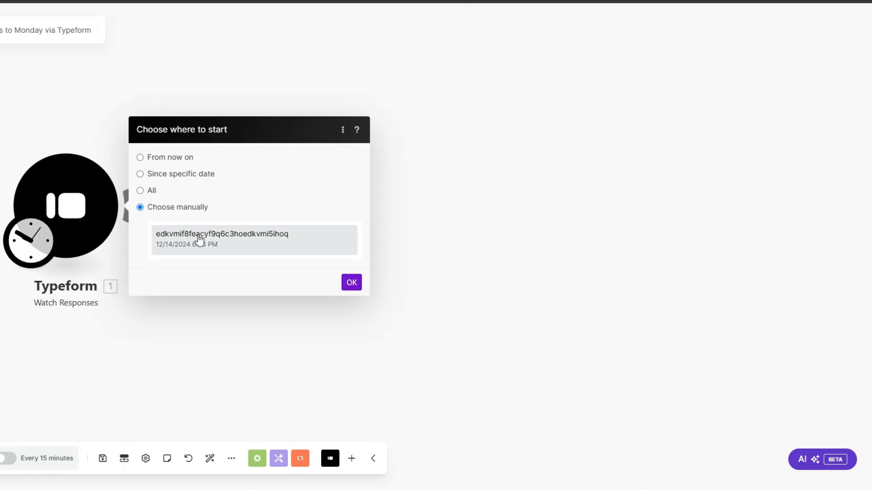
{"action": "left_click", "coordinate": [353, 289]}
{"action": "right_click", "coordinate": [57, 208]}
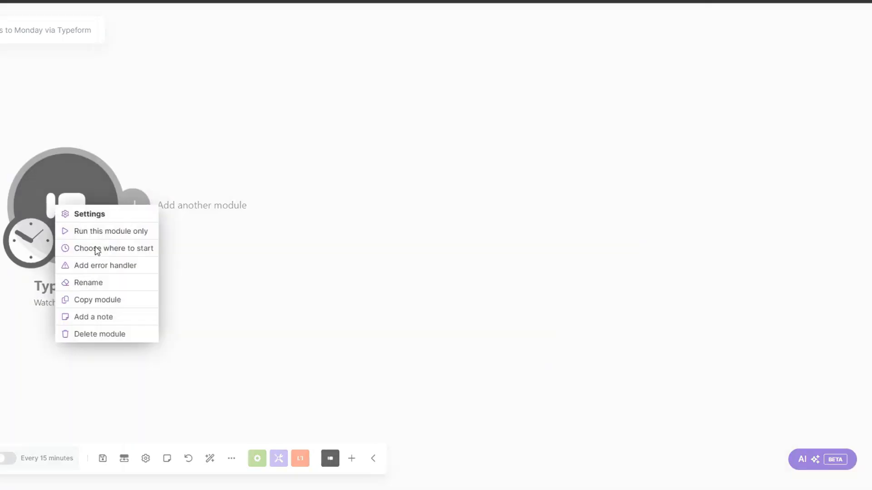
{"action": "left_click", "coordinate": [100, 239]}
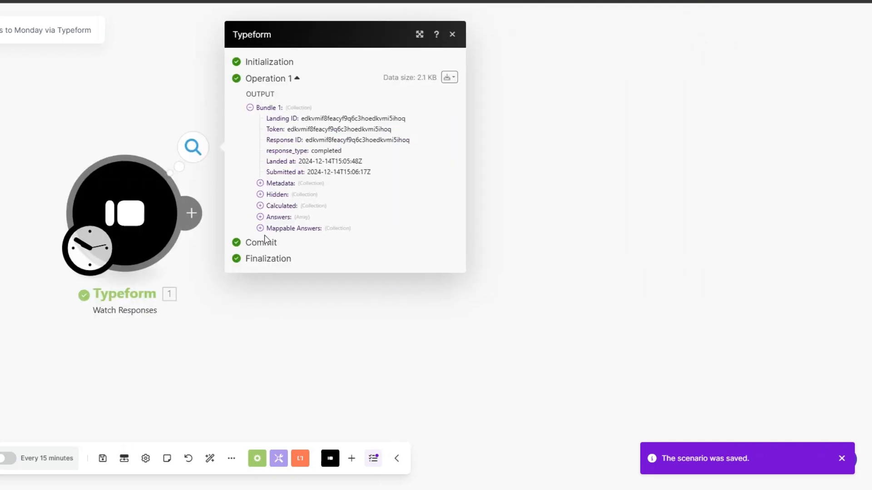
{"action": "left_click", "coordinate": [261, 229]}
{"action": "left_click_drag", "start_coordinate": [388, 227], "coordinate": [420, 305]}
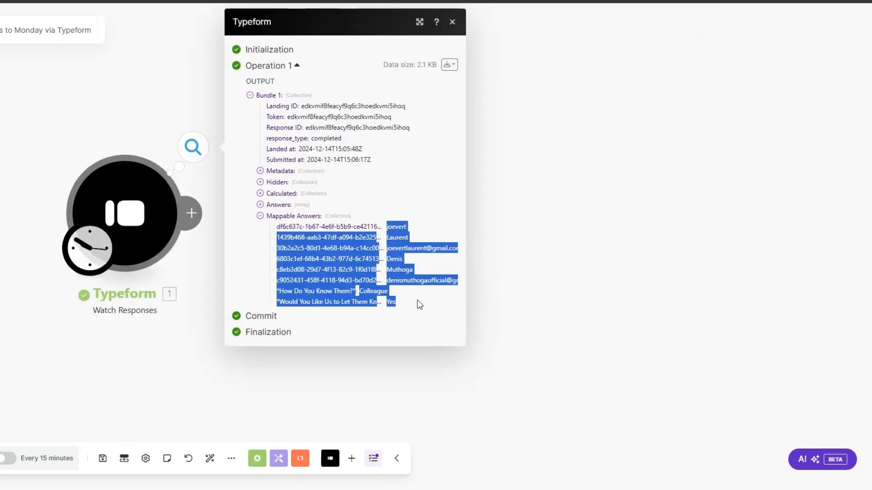
{"action": "left_click", "coordinate": [526, 305]}
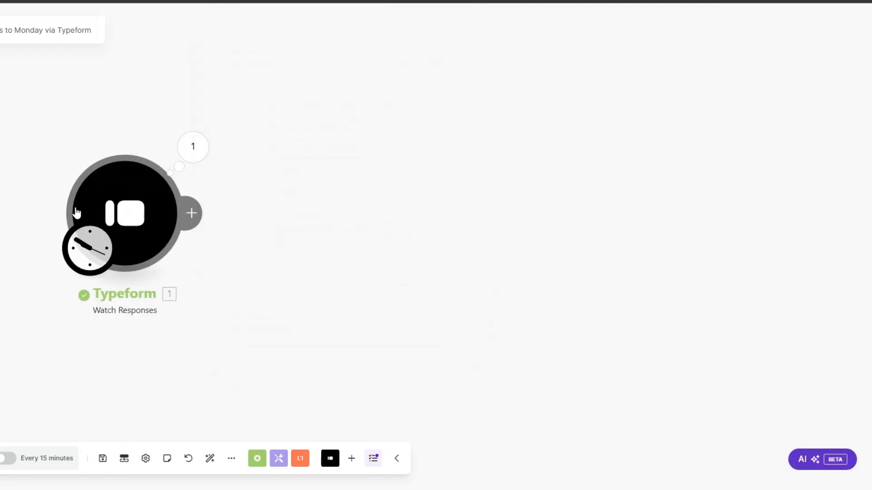
{"action": "left_click_drag", "start_coordinate": [128, 211], "coordinate": [98, 211]}
{"action": "left_click", "coordinate": [159, 209]}
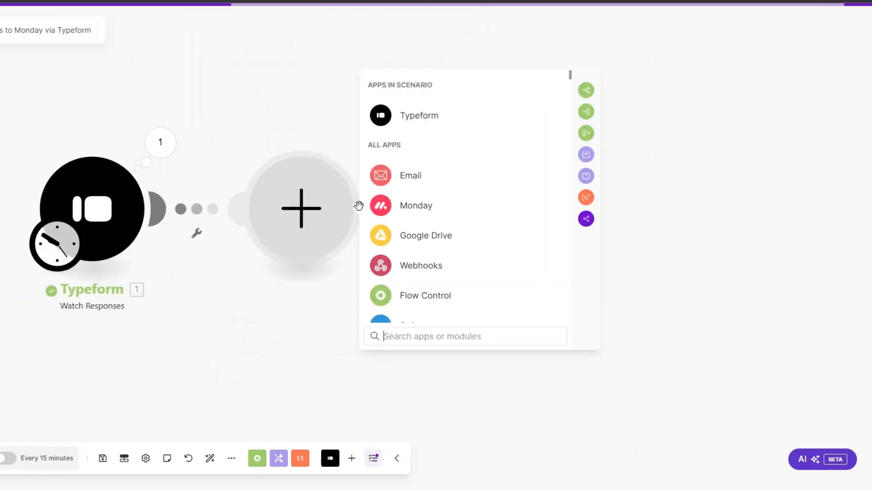
Add a Tools Sleep step after Typeform with a 2-second delay.
{"action": "scroll", "coordinate": [426, 259], "scroll_direction": "down", "scroll_amount": 2}
{"action": "left_click", "coordinate": [416, 278]}
{"action": "scroll", "coordinate": [421, 263], "scroll_direction": "down", "scroll_amount": 3}
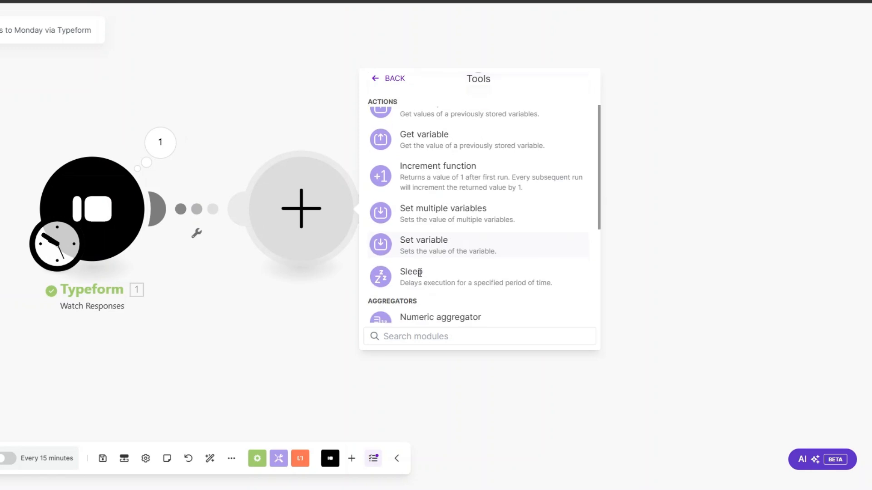
{"action": "left_click", "coordinate": [423, 247]}
{"action": "left_click", "coordinate": [412, 200]}
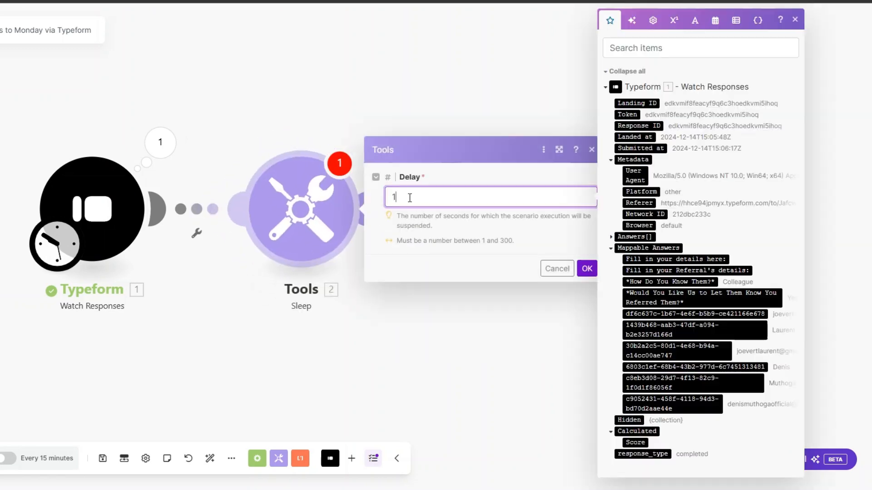
{"action": "double_click", "coordinate": [386, 196]}
{"action": "type", "text": "2"}
{"action": "left_click", "coordinate": [586, 269]}
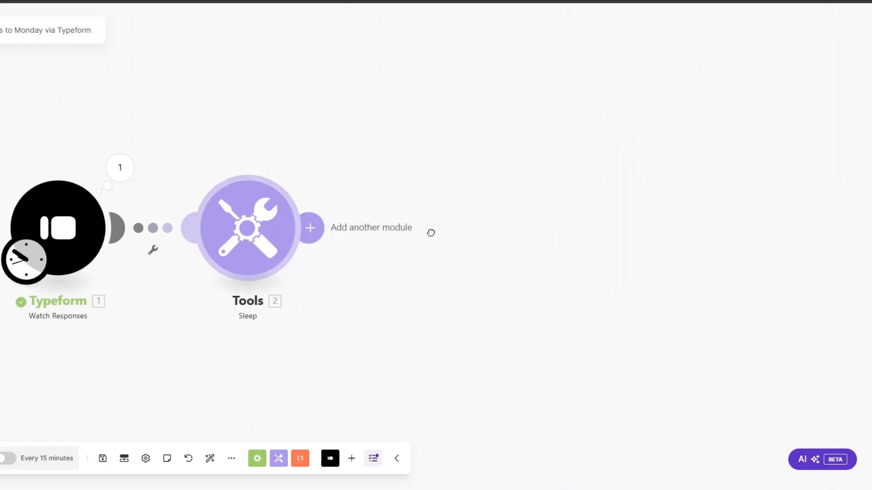
Add Monday Create an Item named from the first and last names, in Recruitment Referrals' Referral List group.
{"action": "left_click", "coordinate": [431, 234]}
{"action": "left_click", "coordinate": [571, 225]}
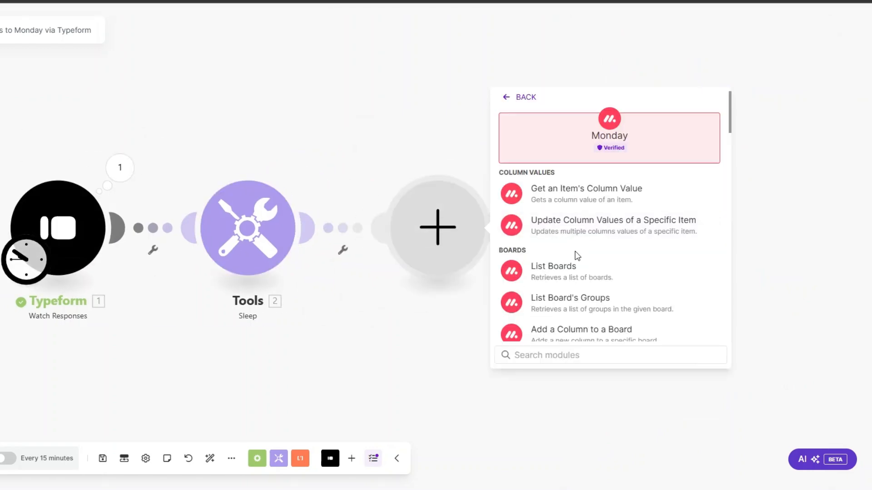
{"action": "scroll", "coordinate": [575, 251], "scroll_direction": "down", "scroll_amount": 1}
{"action": "type", "text": "creat"}
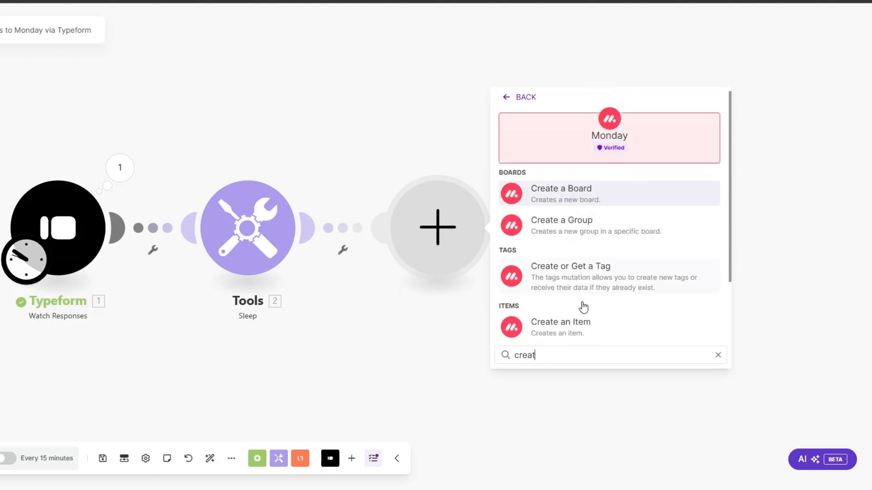
{"action": "left_click", "coordinate": [575, 326]}
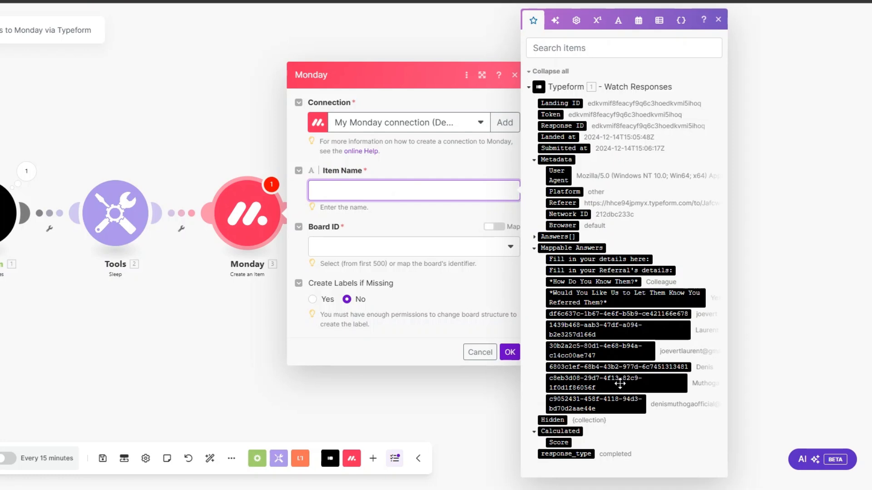
{"action": "left_click", "coordinate": [618, 367]}
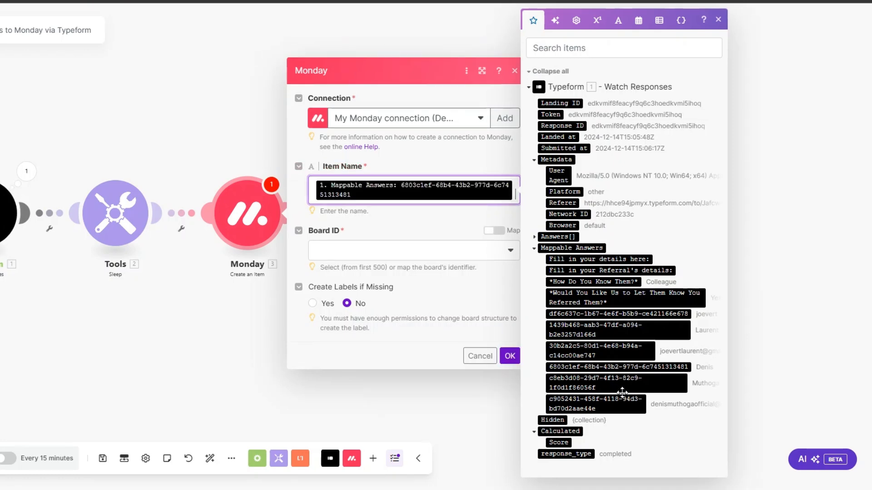
{"action": "left_click", "coordinate": [595, 378]}
{"action": "left_click", "coordinate": [348, 272]}
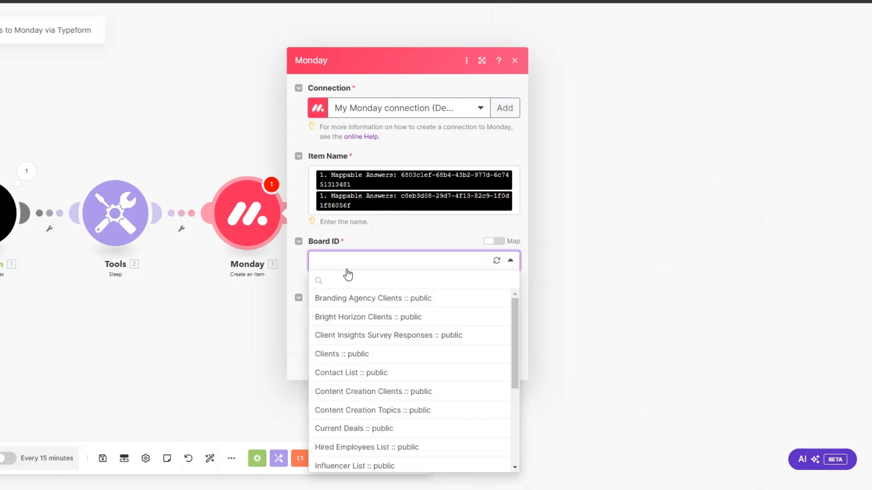
{"action": "type", "text": "re"}
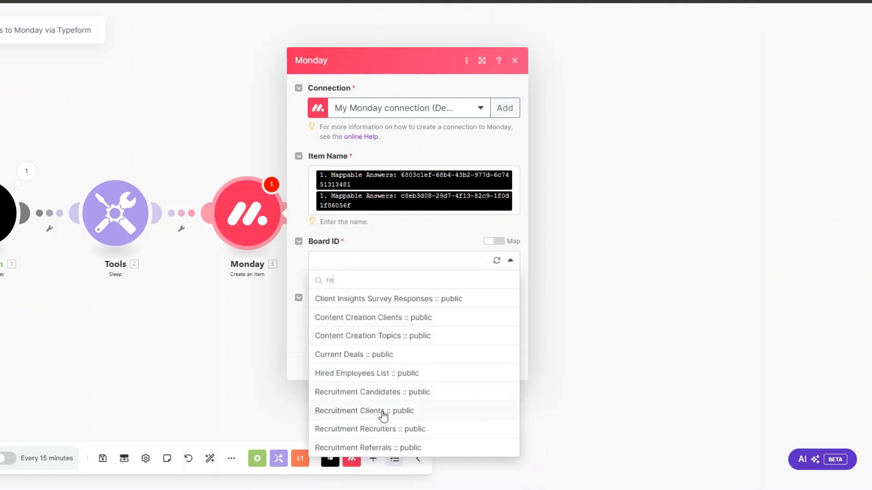
{"action": "type", "text": "c"}
{"action": "left_click", "coordinate": [369, 355]}
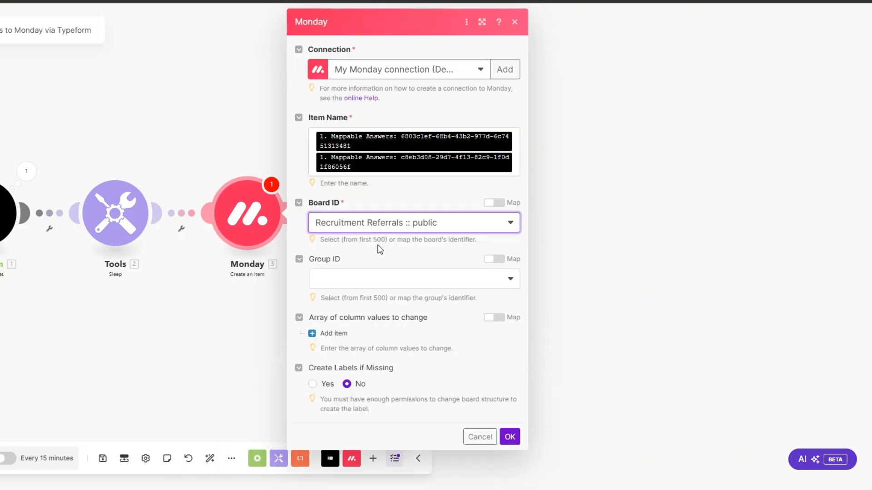
{"action": "left_click", "coordinate": [375, 278]}
{"action": "left_click", "coordinate": [369, 315]}
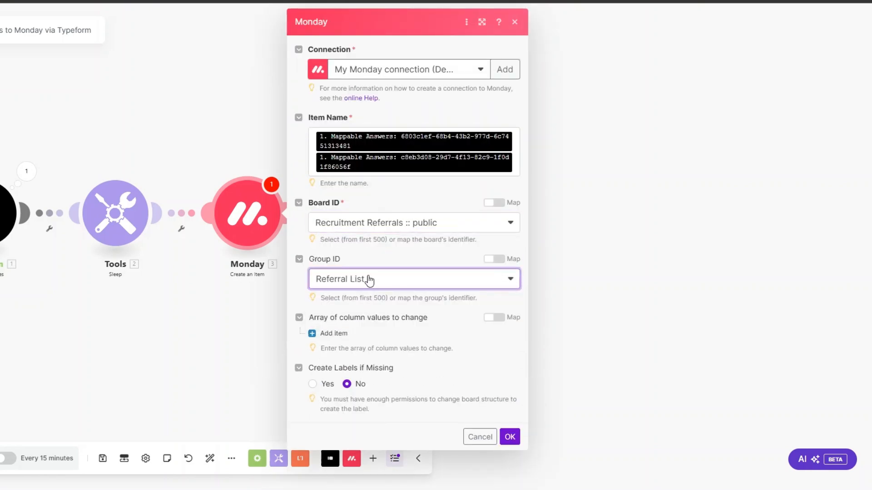
{"action": "left_click", "coordinate": [334, 333]}
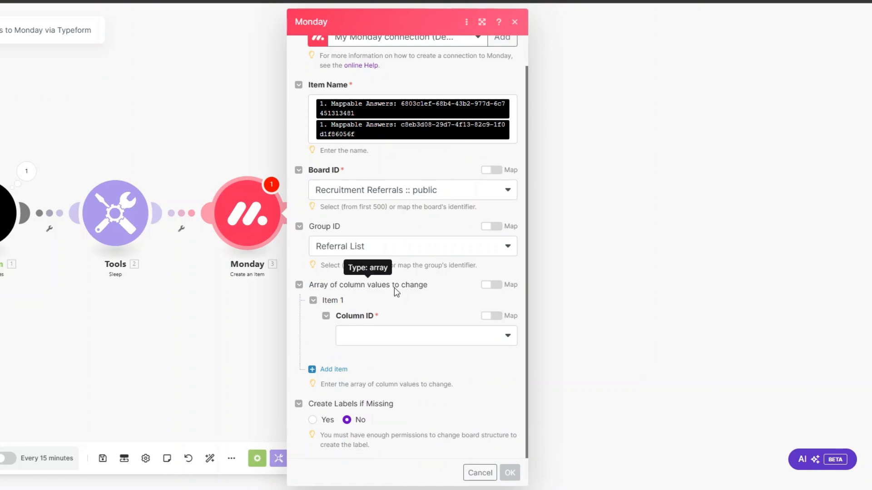
Set Item 1 to Client Email, mapping the client's email answer into both Email and Text.
{"action": "scroll", "coordinate": [396, 293], "scroll_direction": "down", "scroll_amount": 1}
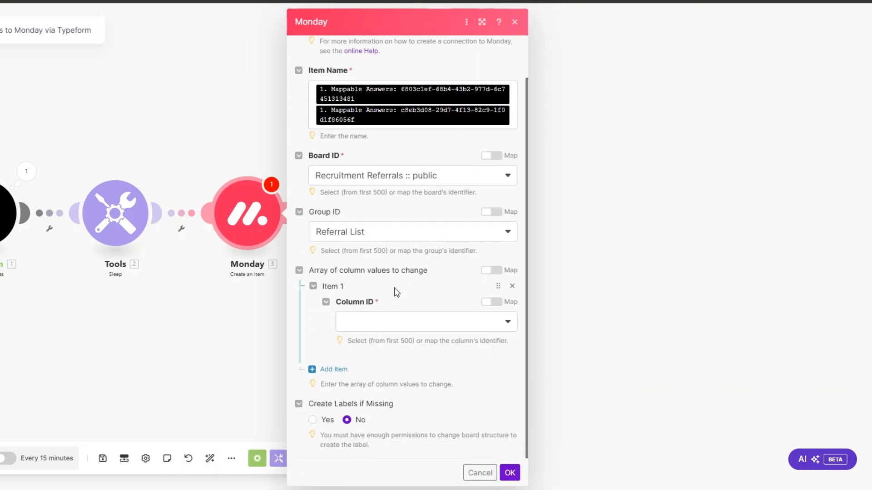
{"action": "left_click", "coordinate": [376, 319]}
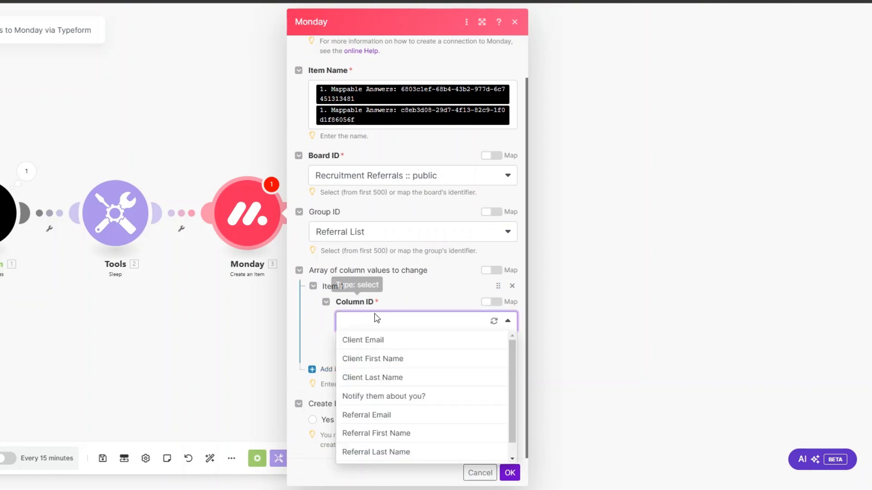
{"action": "left_click", "coordinate": [370, 341]}
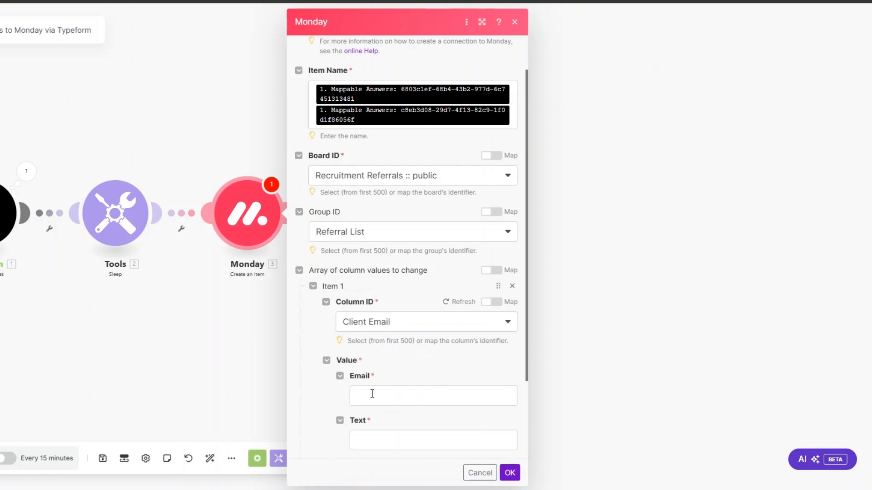
{"action": "left_click", "coordinate": [372, 393]}
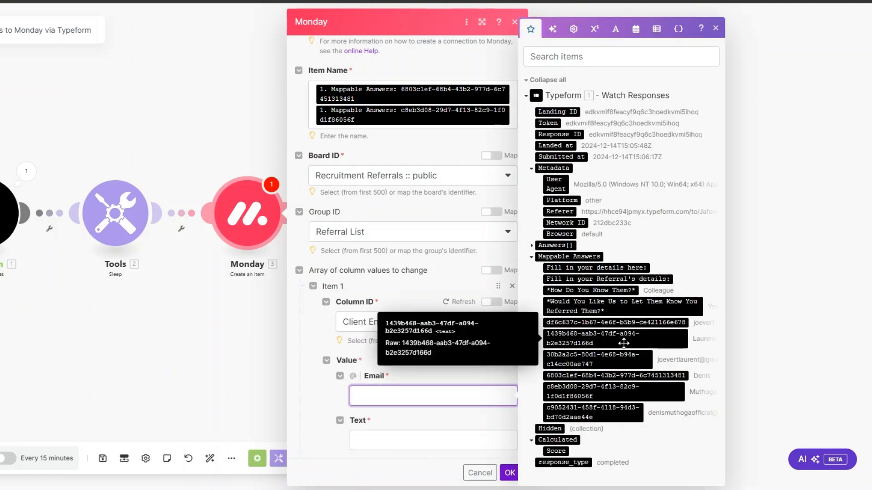
{"action": "left_click", "coordinate": [613, 359]}
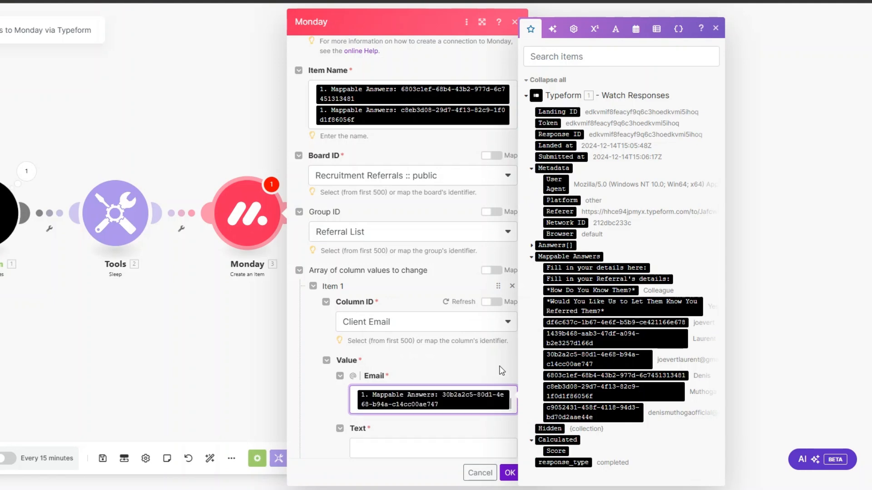
{"action": "scroll", "coordinate": [382, 357], "scroll_direction": "down", "scroll_amount": 1}
{"action": "scroll", "coordinate": [381, 357], "scroll_direction": "down", "scroll_amount": 1}
{"action": "left_click", "coordinate": [376, 335]}
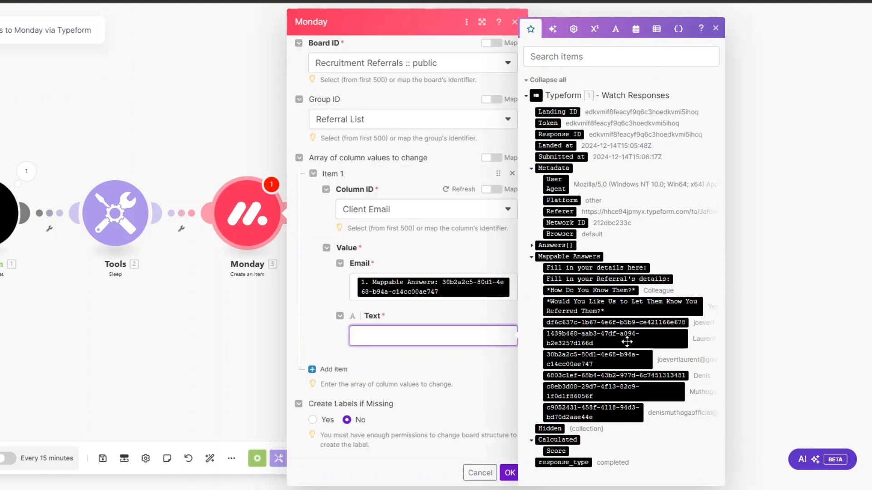
{"action": "left_click", "coordinate": [632, 357]}
{"action": "left_click", "coordinate": [336, 368]}
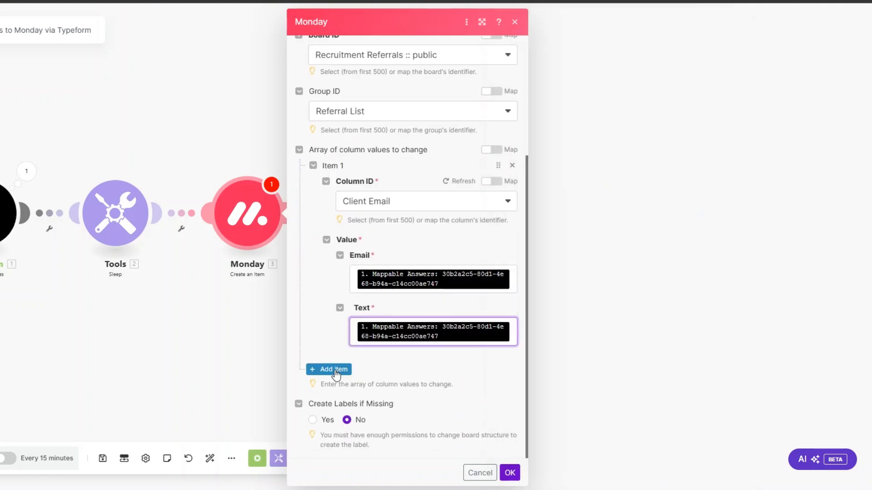
Set Item 2 to Client First Name, mapped from the client's first-name answer.
{"action": "scroll", "coordinate": [371, 349], "scroll_direction": "down", "scroll_amount": 1}
{"action": "left_click", "coordinate": [380, 360]}
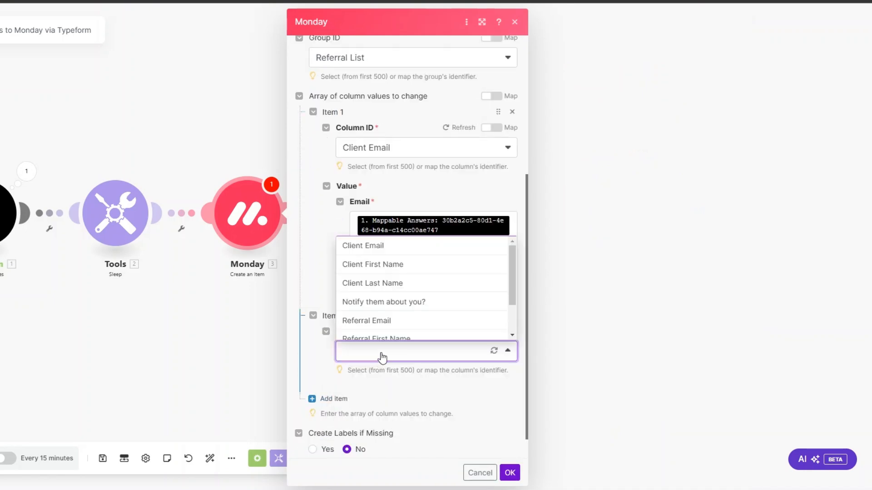
{"action": "left_click", "coordinate": [382, 264]}
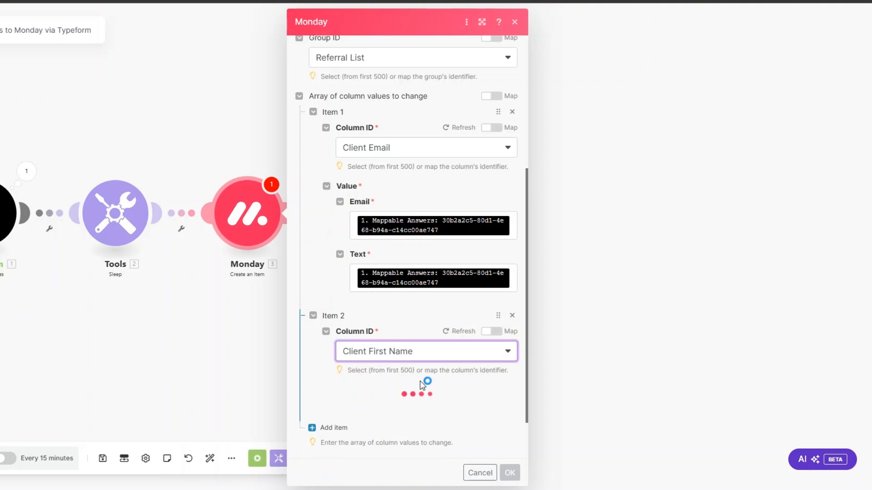
{"action": "left_click", "coordinate": [410, 408]}
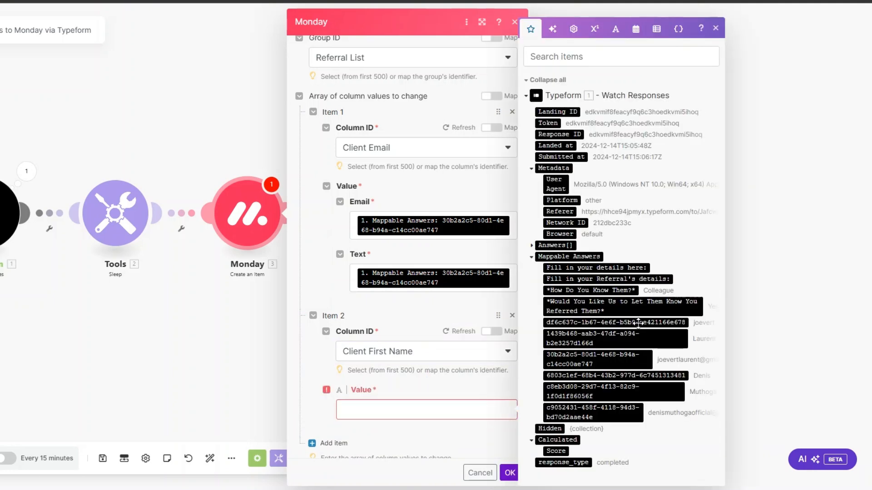
{"action": "left_click", "coordinate": [616, 322]}
{"action": "scroll", "coordinate": [329, 375], "scroll_direction": "down", "scroll_amount": 2}
{"action": "left_click", "coordinate": [330, 371]}
Set Item 3 to Client Last Name, mapped from the last-name answer.
{"action": "scroll", "coordinate": [395, 358], "scroll_direction": "down", "scroll_amount": 2}
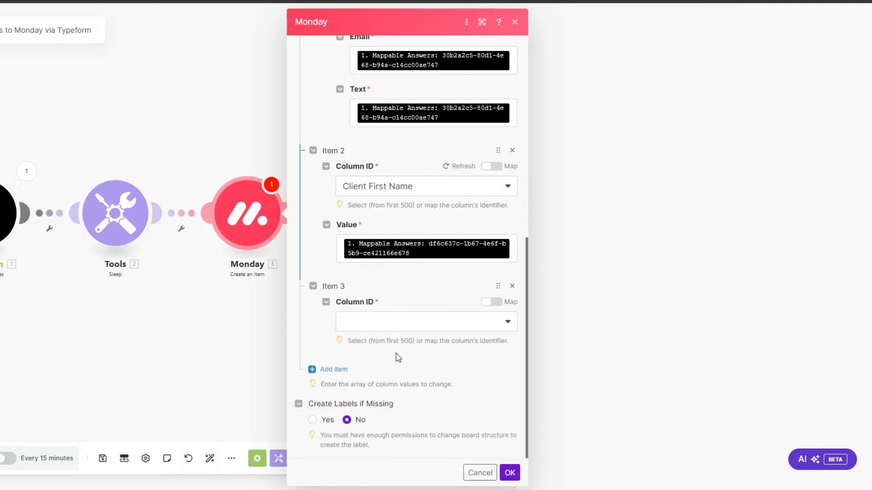
{"action": "left_click", "coordinate": [388, 318]}
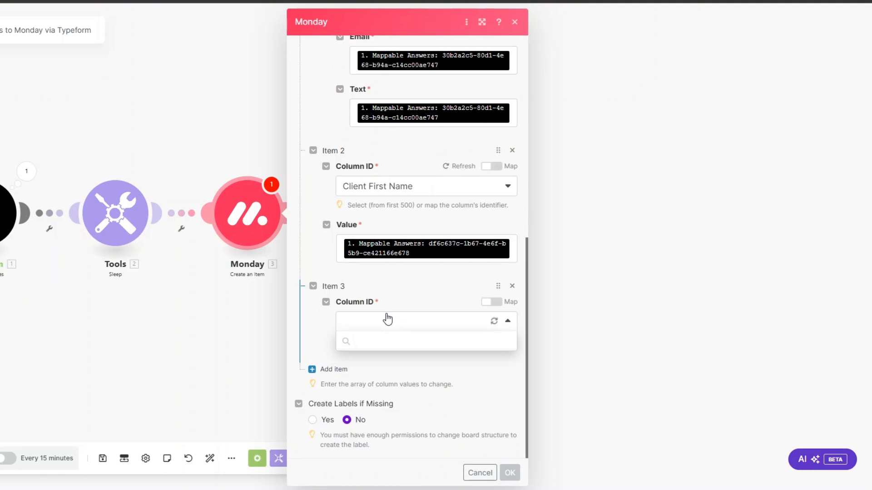
{"action": "left_click", "coordinate": [399, 376]}
{"action": "left_click", "coordinate": [406, 378]}
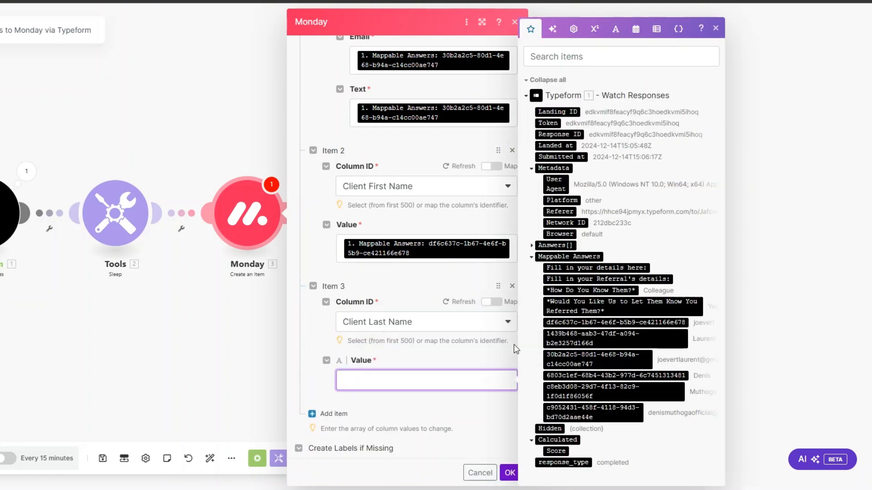
{"action": "left_click", "coordinate": [616, 339]}
{"action": "left_click", "coordinate": [326, 369]}
Set Item 4 to 'Notify them about you?', mapped from the let-them-know answer.
{"action": "left_click", "coordinate": [391, 403]}
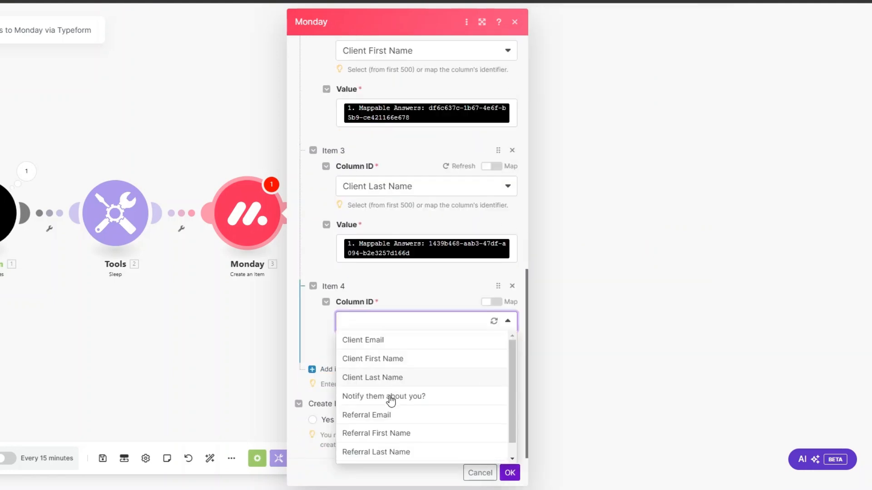
{"action": "left_click", "coordinate": [390, 400]}
{"action": "scroll", "coordinate": [377, 320], "scroll_direction": "down", "scroll_amount": 1}
{"action": "left_click", "coordinate": [382, 337]}
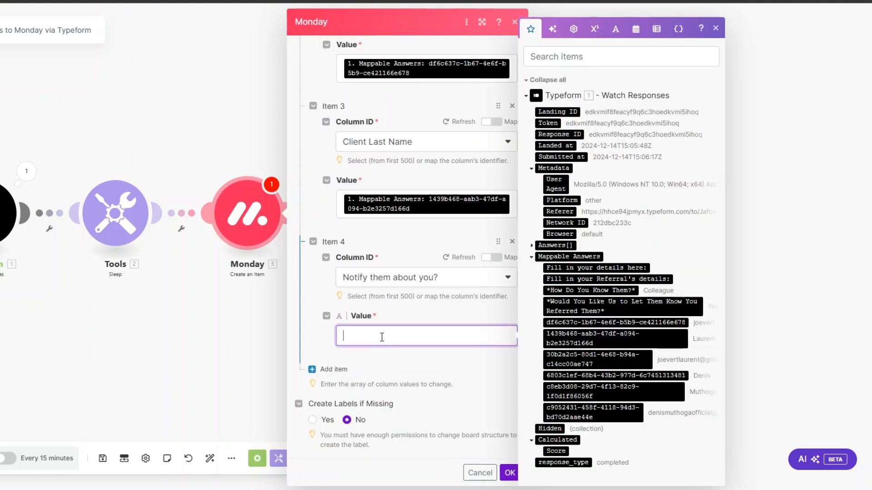
{"action": "left_click", "coordinate": [635, 303]}
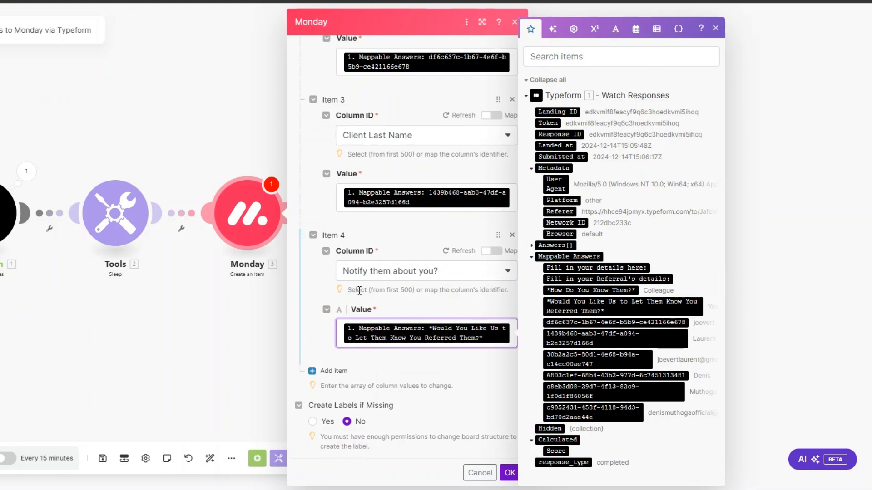
{"action": "left_click", "coordinate": [332, 370]}
{"action": "scroll", "coordinate": [388, 278], "scroll_direction": "down", "scroll_amount": 2}
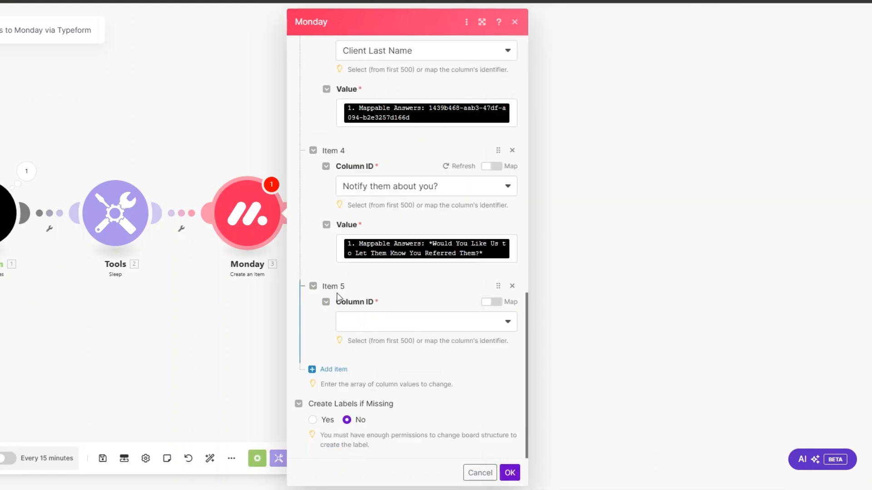
Set Item 5 to Referral Email, mapping the referral's email answer into Email and Text.
{"action": "left_click", "coordinate": [388, 323]}
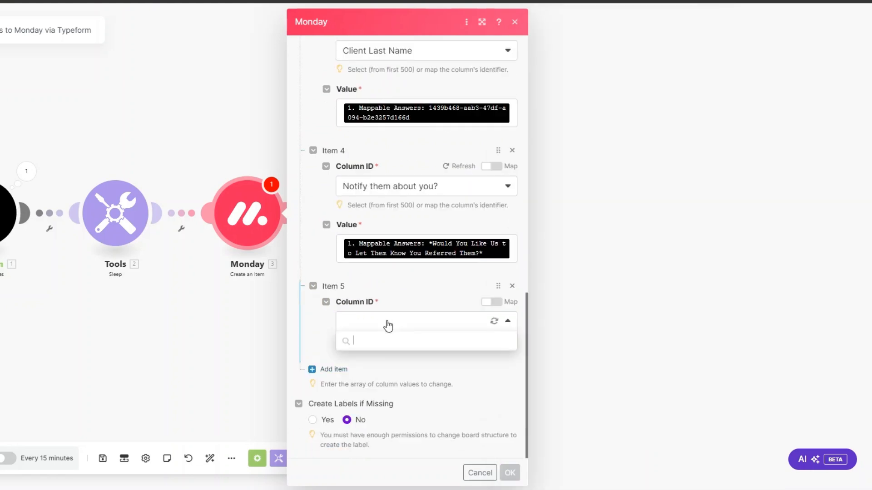
{"action": "scroll", "coordinate": [388, 370], "scroll_direction": "down", "scroll_amount": 1}
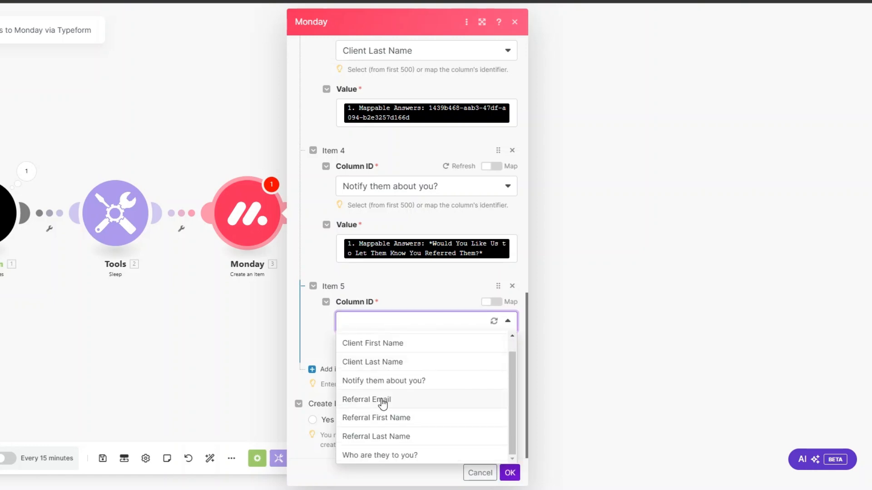
{"action": "key", "text": "Return"}
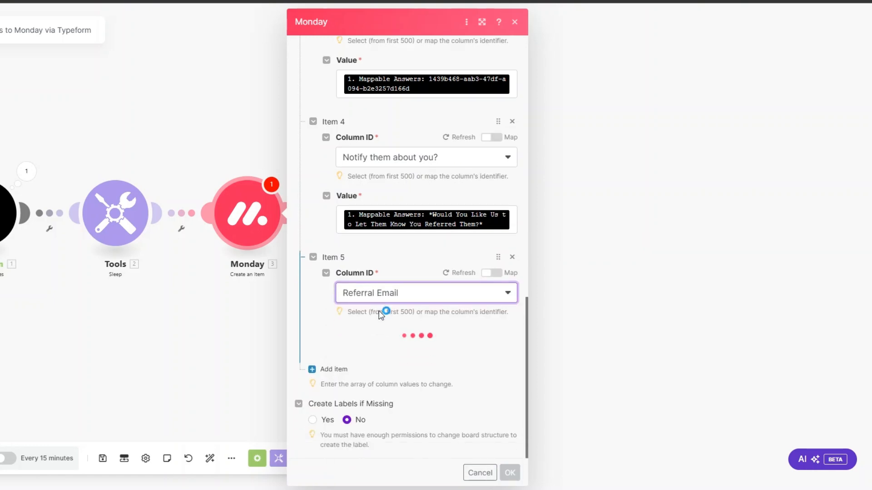
{"action": "left_click", "coordinate": [380, 363]}
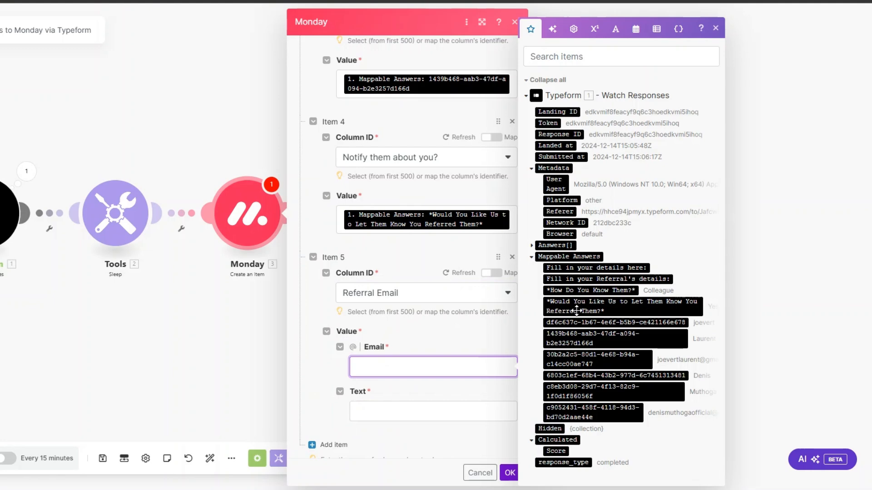
{"action": "left_click", "coordinate": [591, 412]}
{"action": "scroll", "coordinate": [427, 333], "scroll_direction": "down", "scroll_amount": 2}
{"action": "left_click", "coordinate": [450, 339]}
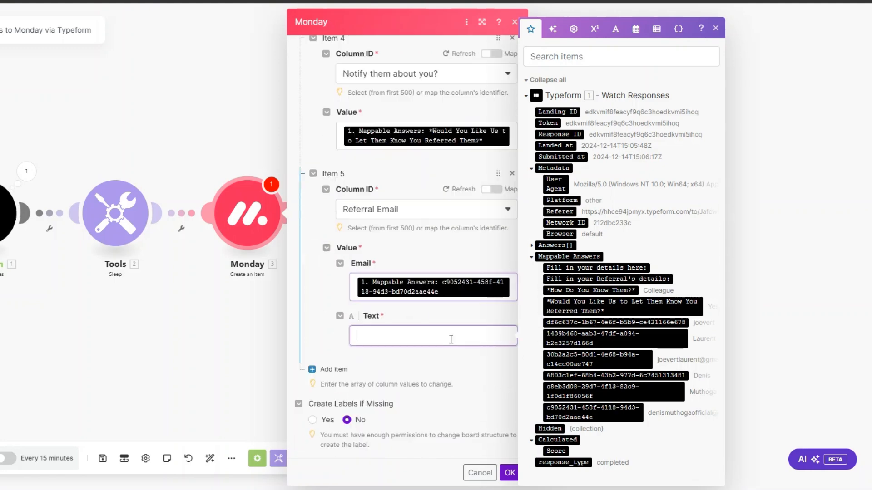
{"action": "left_click", "coordinate": [633, 415]}
{"action": "left_click", "coordinate": [327, 369]}
Set Item 6 to Referral First Name, mapped from the referral's first-name answer.
{"action": "scroll", "coordinate": [389, 323], "scroll_direction": "down", "scroll_amount": 2}
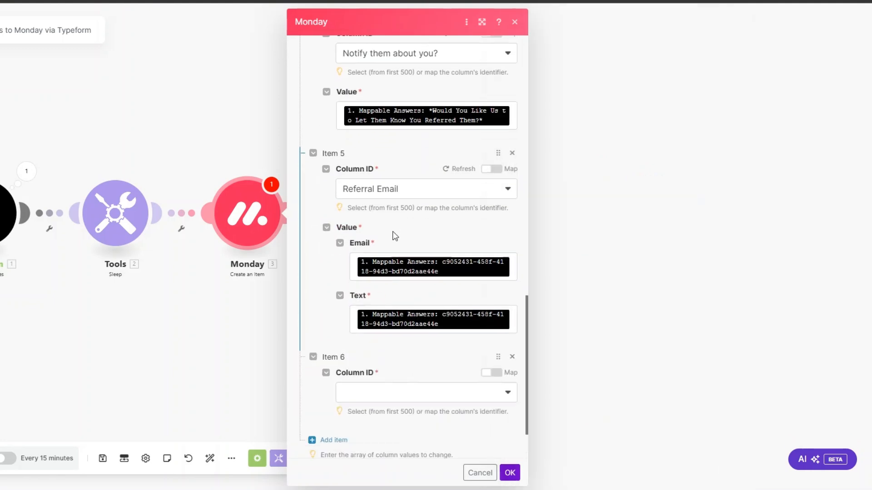
{"action": "left_click", "coordinate": [389, 322]}
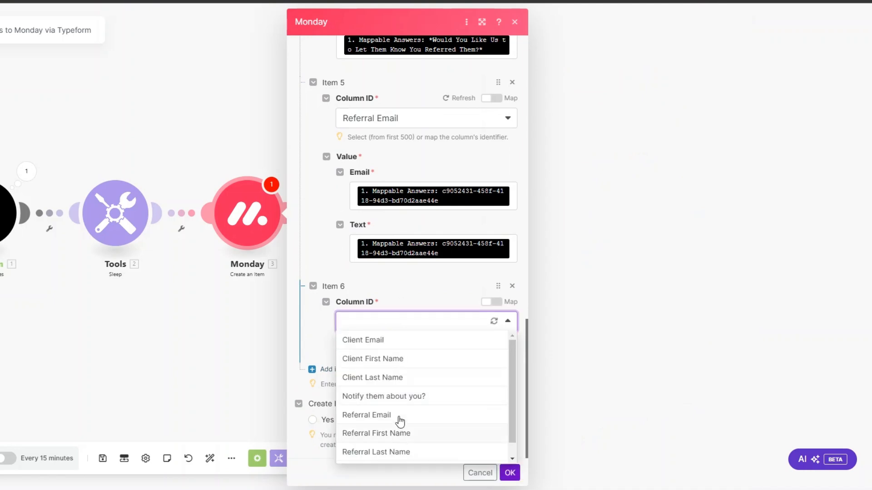
{"action": "scroll", "coordinate": [398, 415], "scroll_direction": "down", "scroll_amount": 1}
{"action": "left_click", "coordinate": [395, 419]}
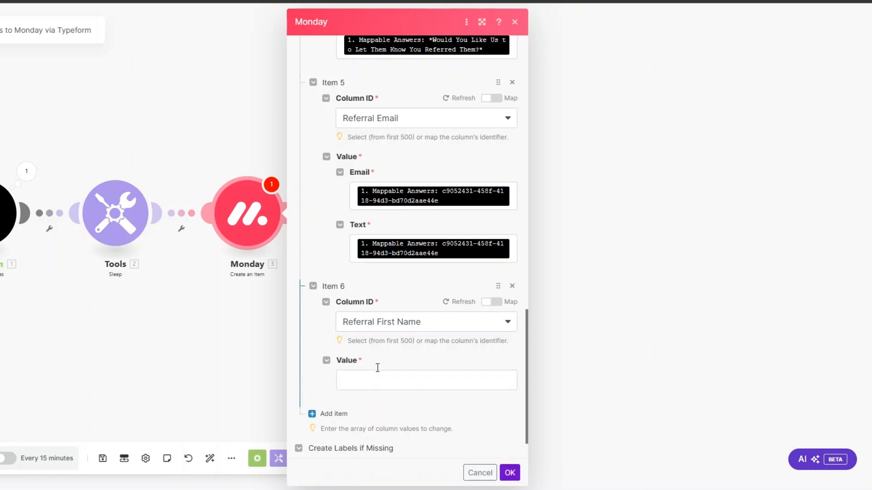
{"action": "left_click", "coordinate": [377, 369]}
{"action": "left_click", "coordinate": [632, 377]}
{"action": "scroll", "coordinate": [328, 376], "scroll_direction": "down", "scroll_amount": 1}
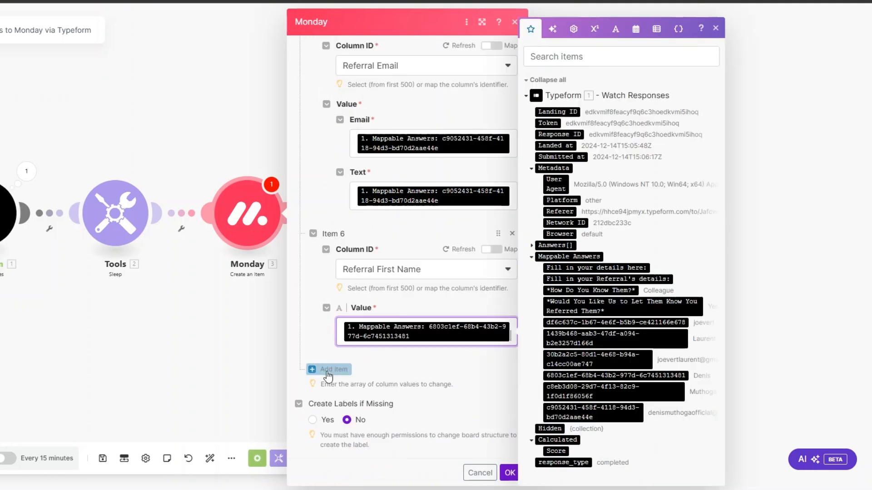
{"action": "left_click", "coordinate": [328, 370]}
Set Item 7 to Referral Last Name, mapped from the referral's last-name answer.
{"action": "scroll", "coordinate": [390, 354], "scroll_direction": "down", "scroll_amount": 2}
{"action": "left_click", "coordinate": [387, 323]}
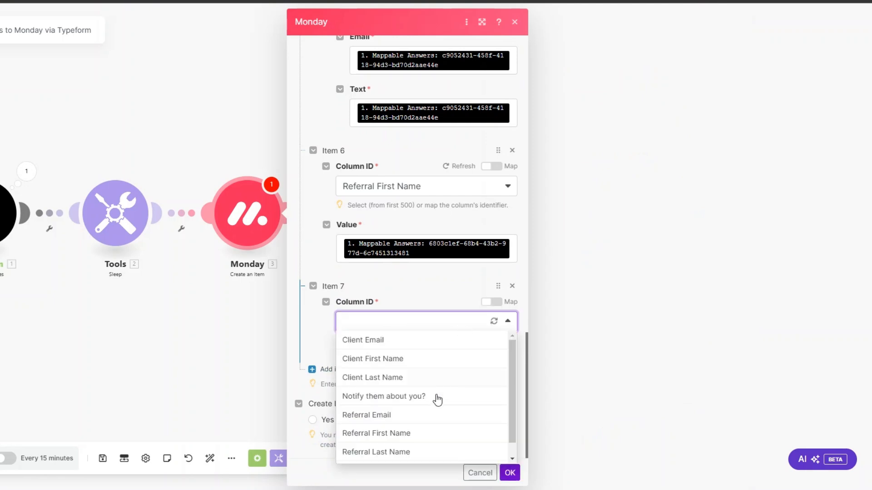
{"action": "left_click", "coordinate": [410, 451]}
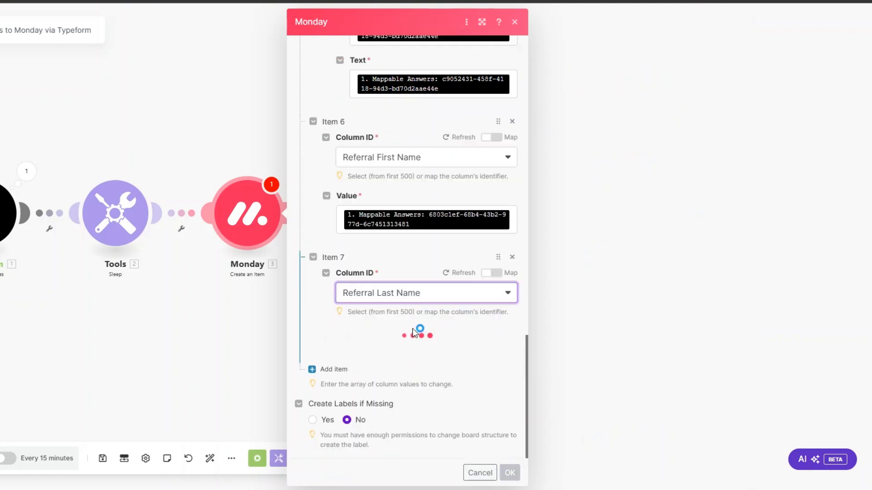
{"action": "left_click", "coordinate": [394, 350]}
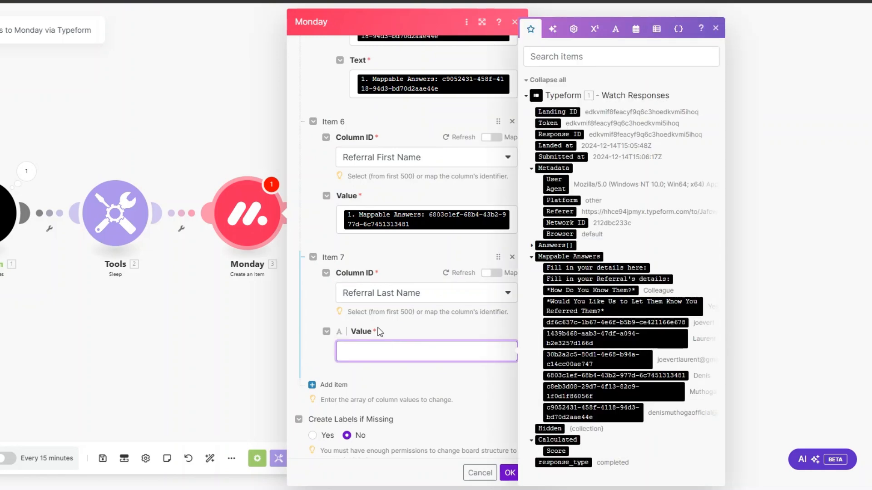
{"action": "left_click", "coordinate": [646, 395]}
{"action": "left_click", "coordinate": [334, 393]}
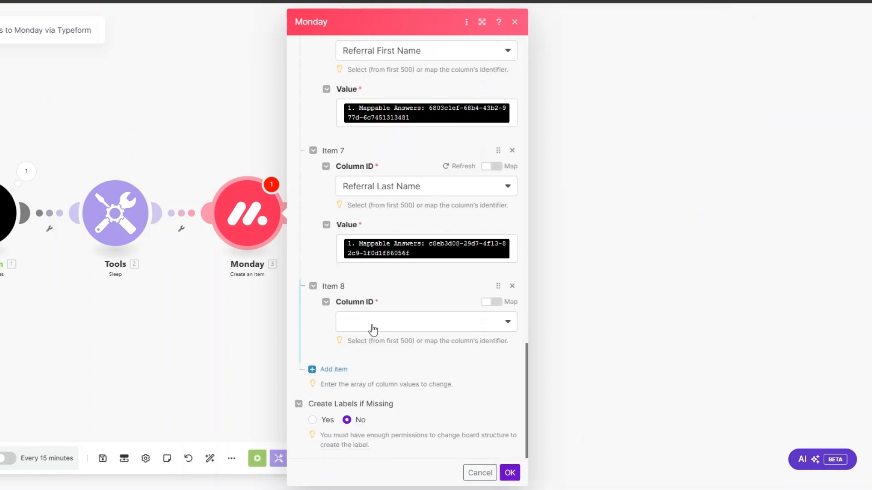
Set Item 8 to 'Who are they to you?' from the How Do You Know Them? answer, and save.
{"action": "left_click", "coordinate": [374, 327]}
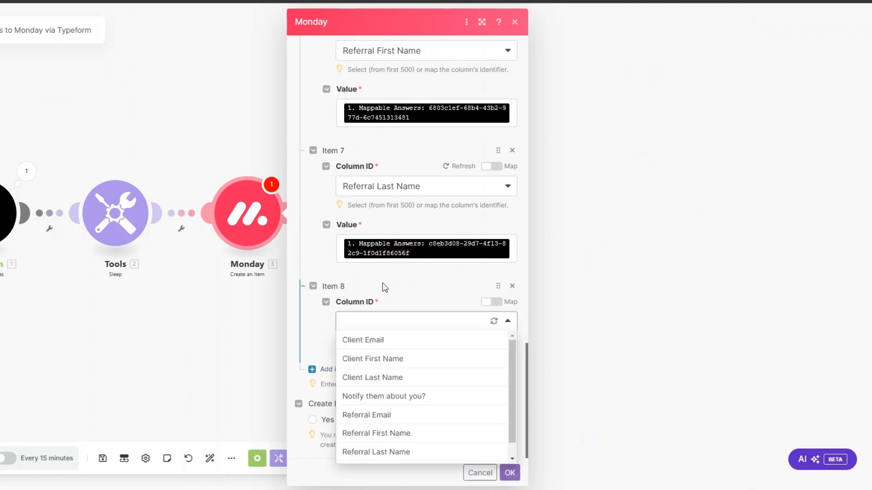
{"action": "scroll", "coordinate": [401, 384], "scroll_direction": "down", "scroll_amount": 1}
{"action": "left_click", "coordinate": [404, 455]}
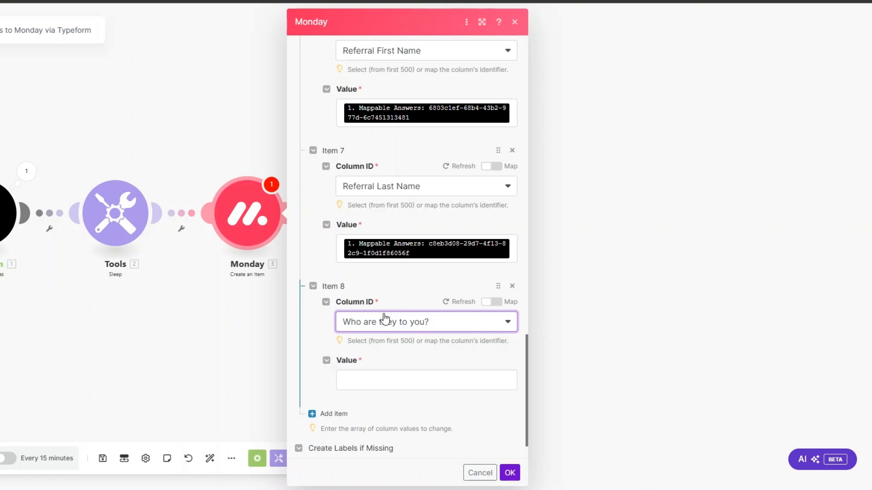
{"action": "left_click", "coordinate": [383, 379]}
{"action": "key", "text": "ctrl+v"}
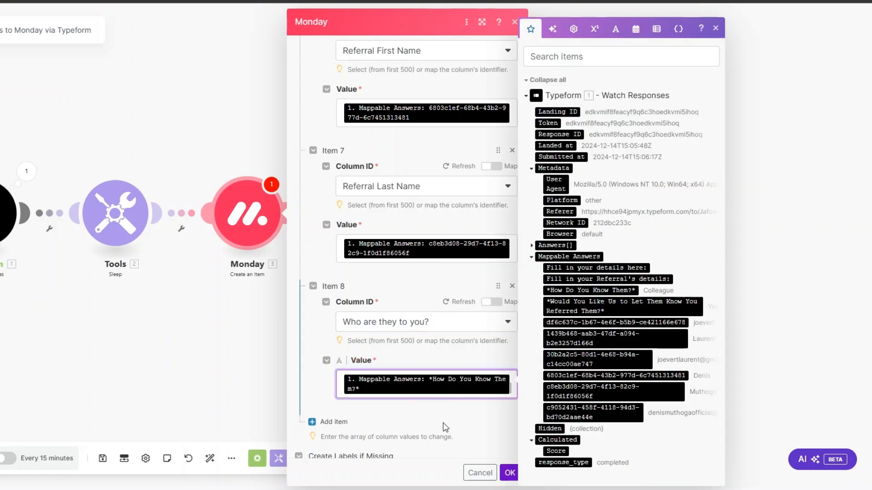
{"action": "left_click", "coordinate": [510, 473]}
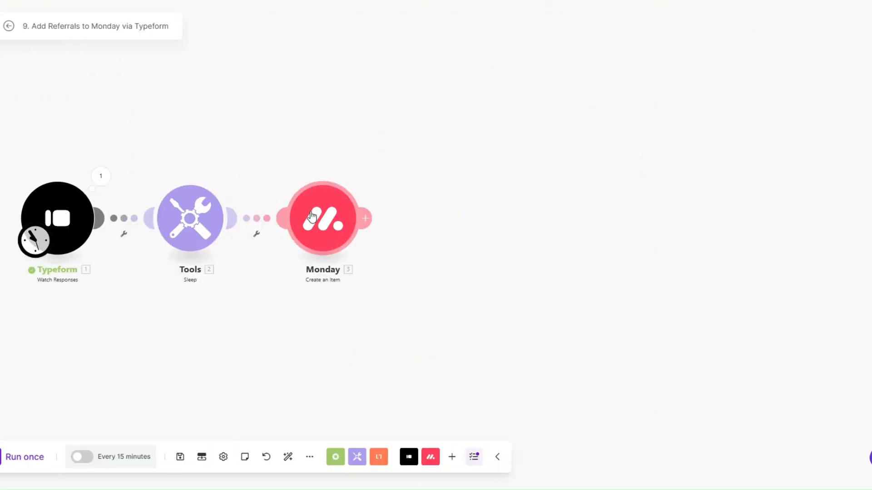
Add an Email send-an-email module after Monday and map its recipient from the form answers.
{"action": "left_click", "coordinate": [367, 217]}
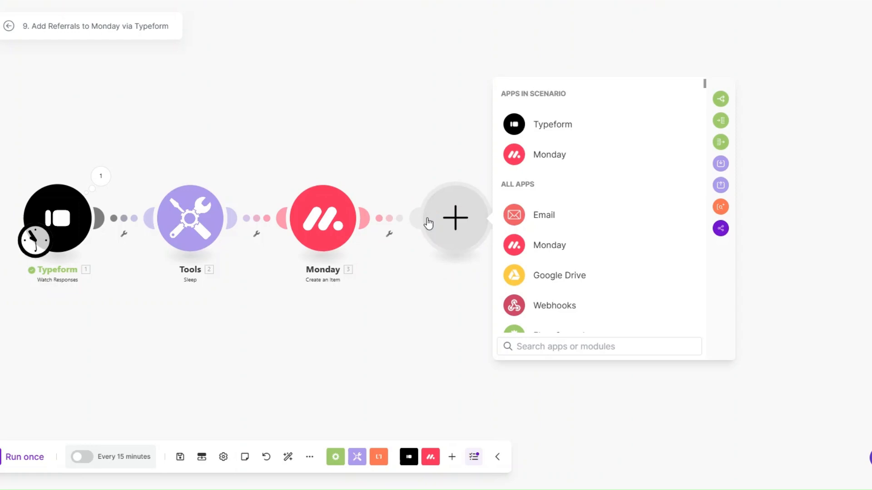
{"action": "left_click", "coordinate": [550, 220]}
{"action": "scroll", "coordinate": [571, 247], "scroll_direction": "down", "scroll_amount": 3}
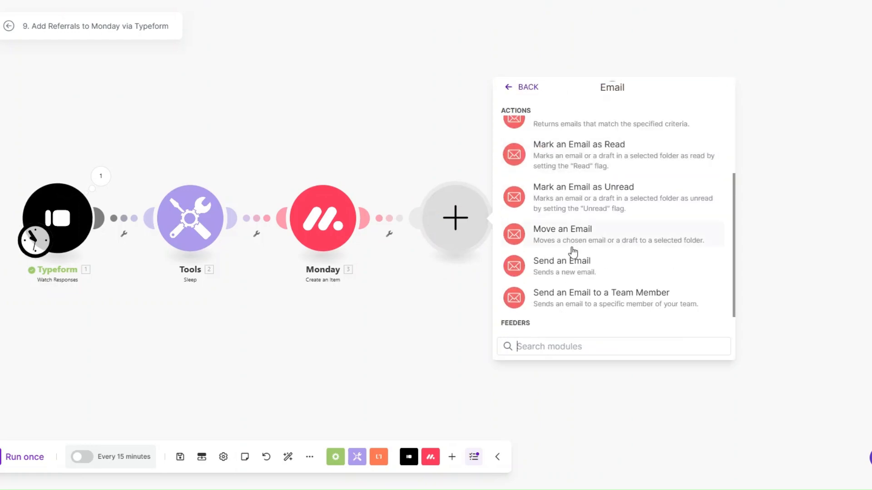
{"action": "left_click", "coordinate": [563, 262]}
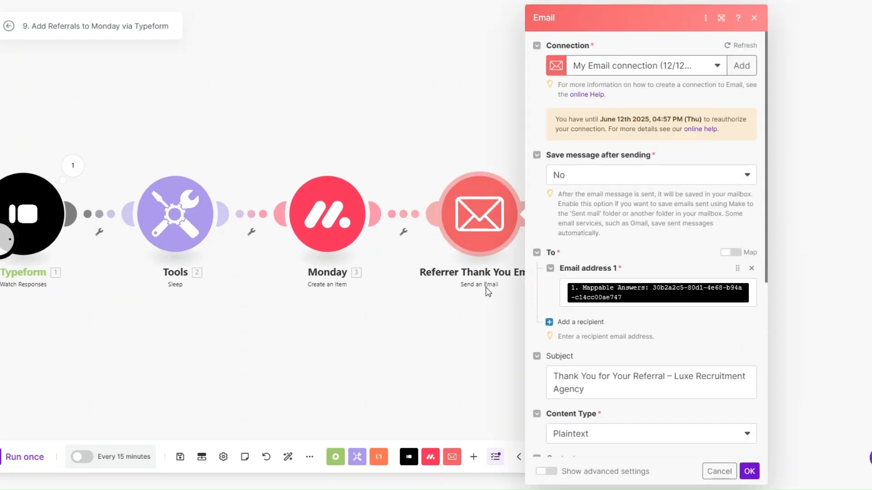
{"action": "left_click", "coordinate": [646, 298]}
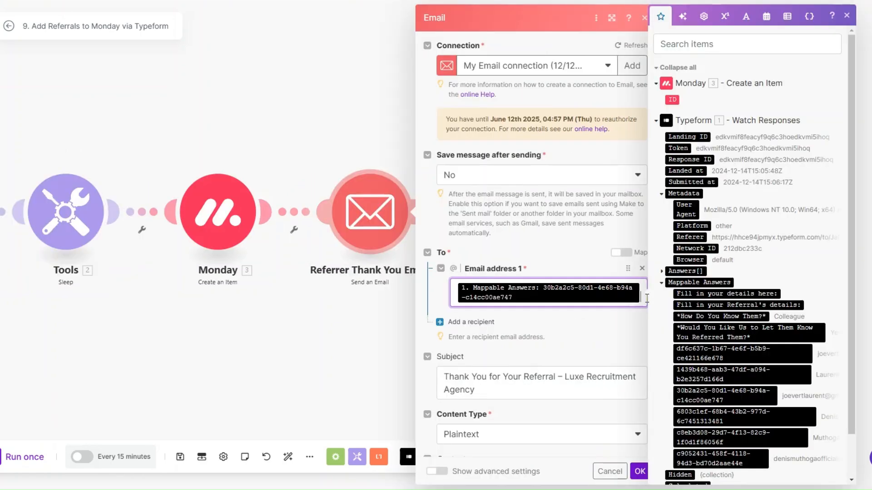
{"action": "scroll", "coordinate": [564, 187], "scroll_direction": "down", "scroll_amount": 2}
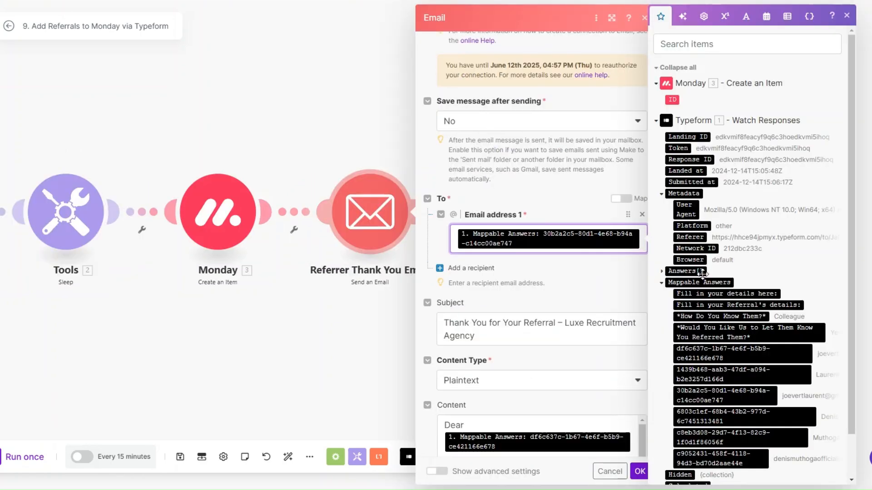
{"action": "scroll", "coordinate": [703, 274], "scroll_direction": "down", "scroll_amount": 1}
{"action": "scroll", "coordinate": [536, 251], "scroll_direction": "down", "scroll_amount": 3}
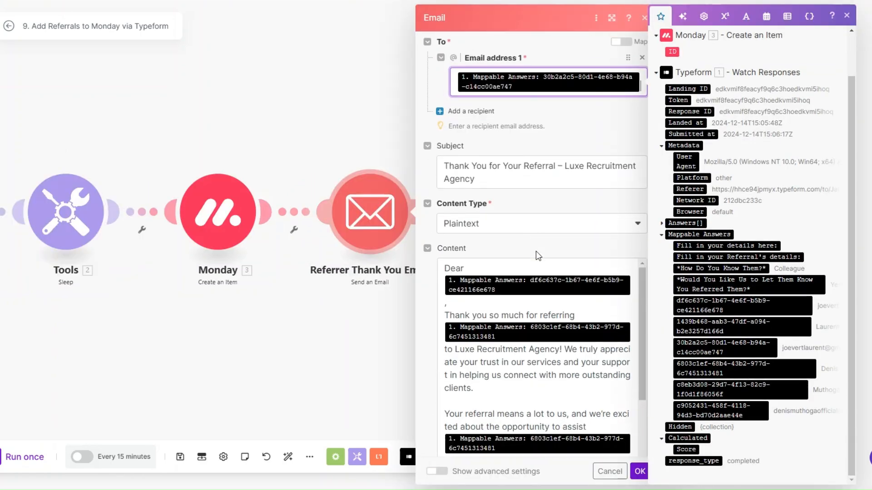
Set subject 'Thank You for Your Referral – Luxe Recruitment Agency' and write the gratitude body.
{"action": "left_click", "coordinate": [493, 172]}
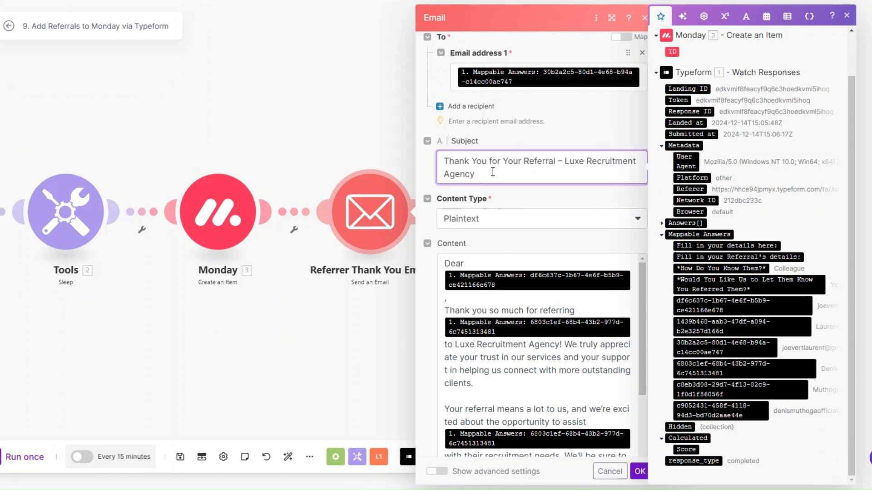
{"action": "scroll", "coordinate": [493, 172], "scroll_direction": "down", "scroll_amount": 2}
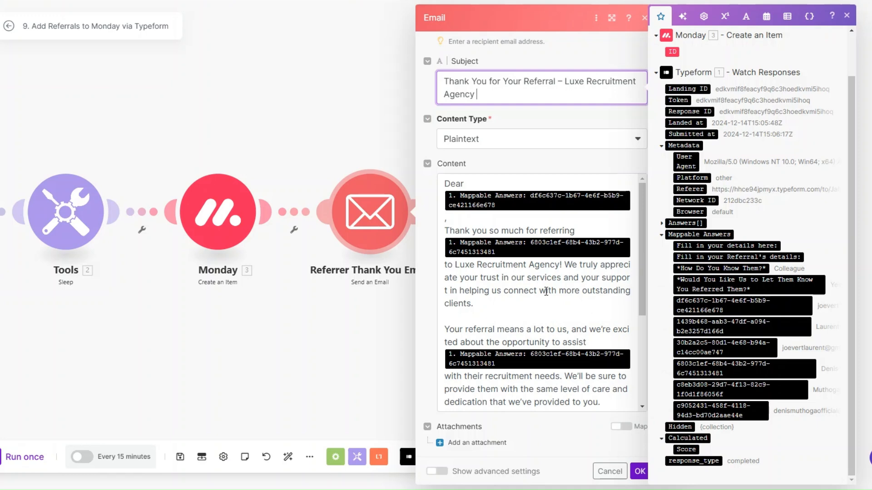
{"action": "scroll", "coordinate": [546, 291], "scroll_direction": "down", "scroll_amount": 3}
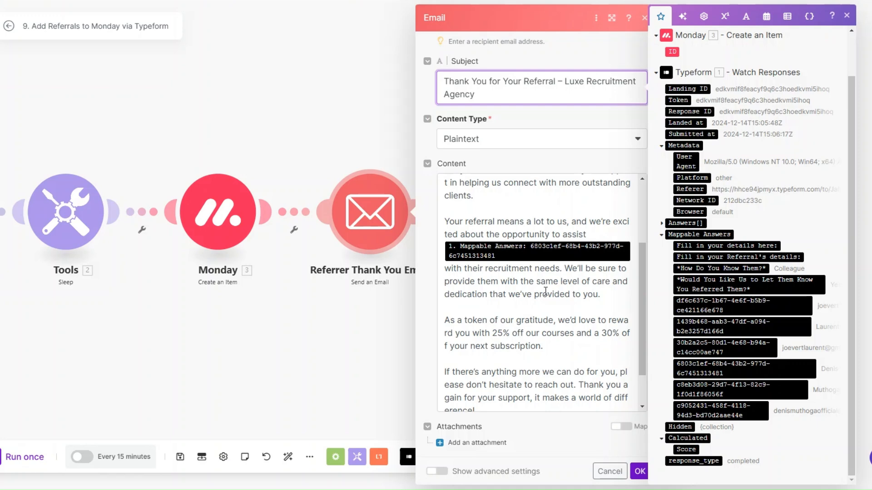
{"action": "scroll", "coordinate": [545, 290], "scroll_direction": "down", "scroll_amount": 1}
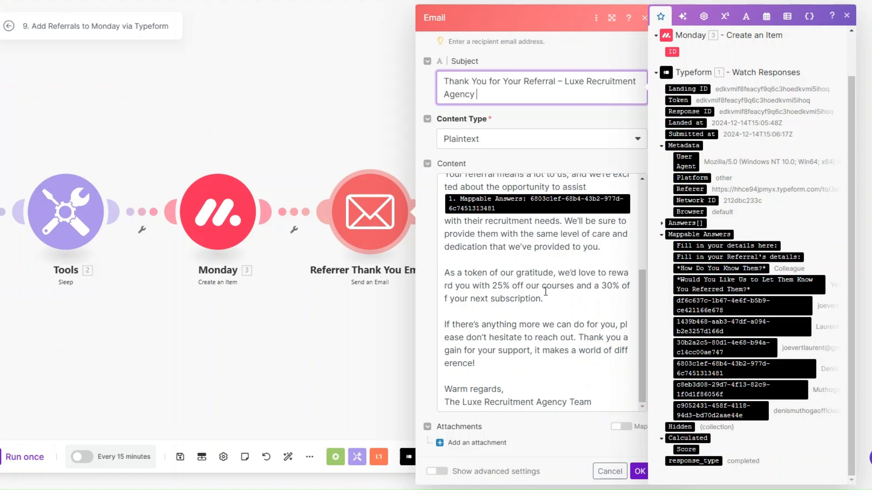
Save the thank-you email, then append a Tools Sleep module with a 3-second delay.
{"action": "left_click", "coordinate": [636, 471]}
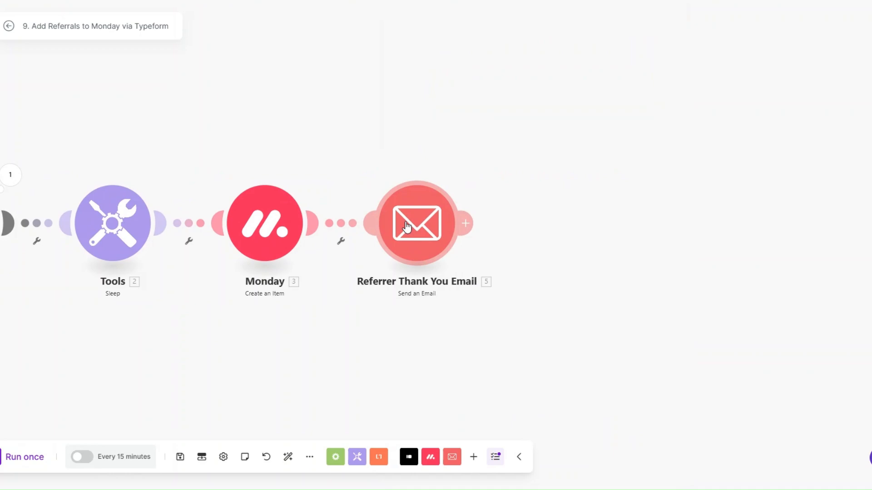
{"action": "left_click", "coordinate": [466, 223]}
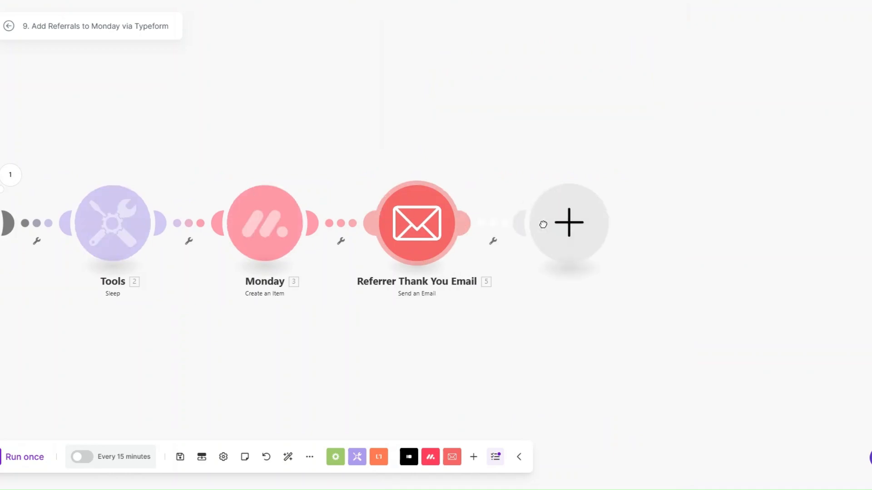
{"action": "scroll", "coordinate": [648, 232], "scroll_direction": "down", "scroll_amount": 5}
{"action": "left_click", "coordinate": [656, 249]}
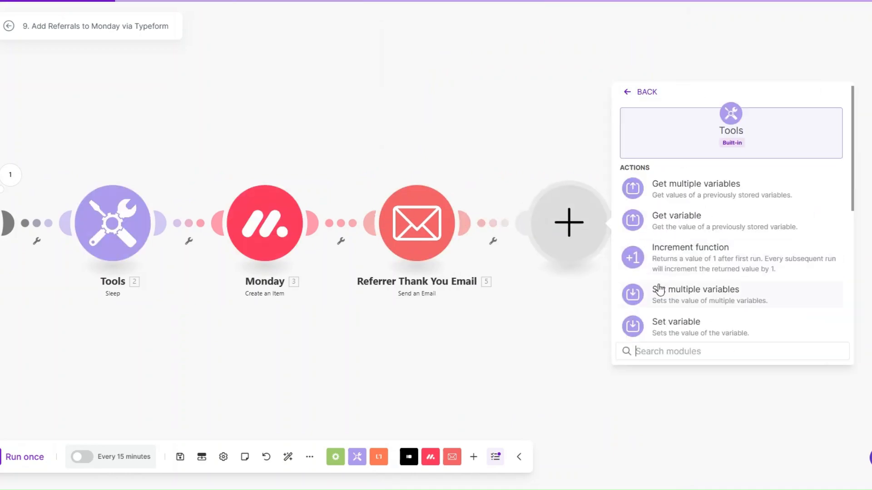
{"action": "scroll", "coordinate": [667, 312], "scroll_direction": "down", "scroll_amount": 2}
{"action": "left_click", "coordinate": [664, 255]}
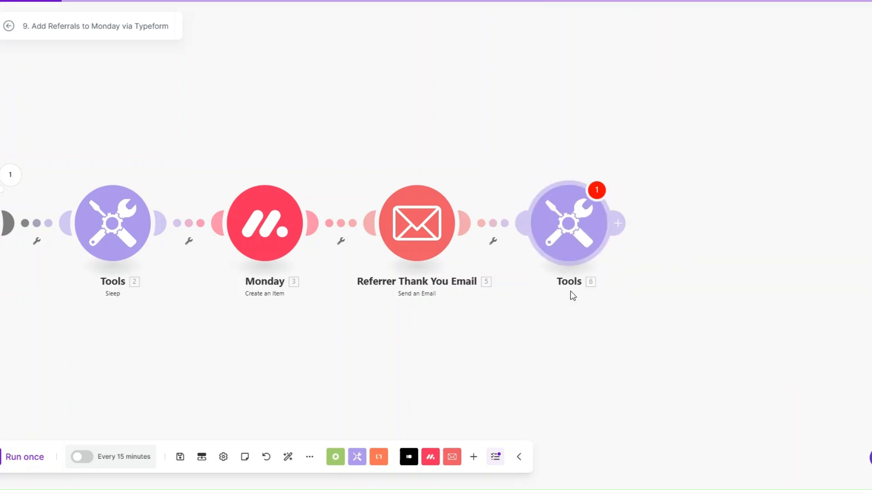
{"action": "left_click", "coordinate": [656, 210]}
{"action": "type", "text": "3"}
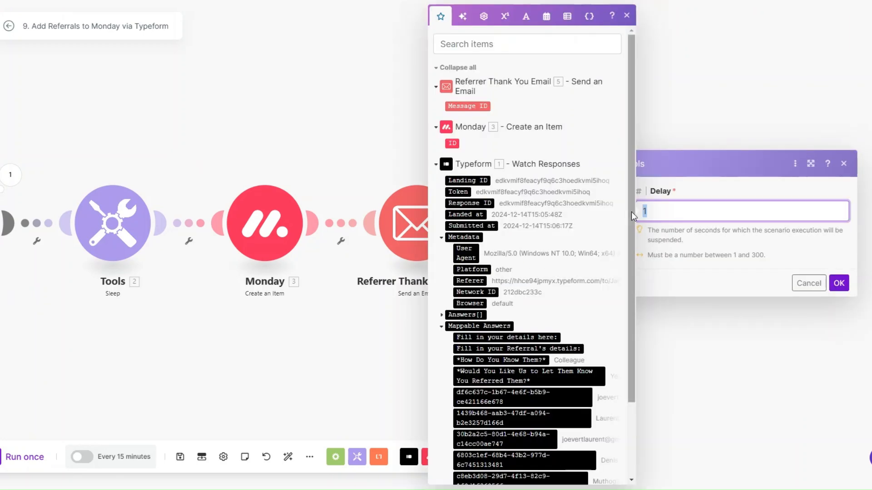
{"action": "left_click", "coordinate": [838, 283]}
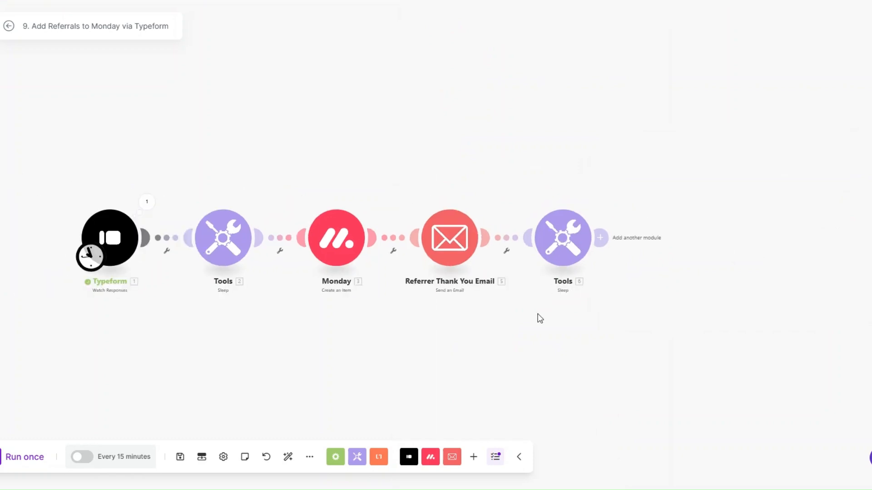
Add a Calendly Create a Scheduling Link module for the Strategy Session event type.
{"action": "left_click_drag", "start_coordinate": [470, 320], "coordinate": [363, 295]}
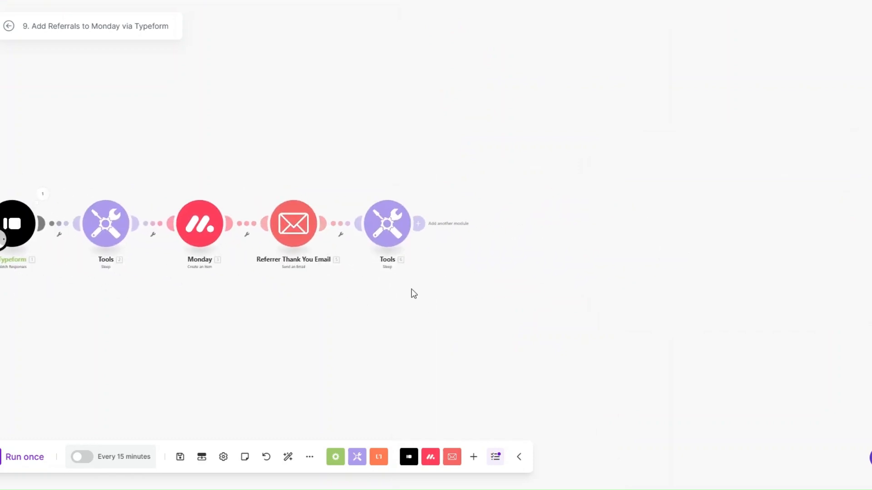
{"action": "left_click", "coordinate": [447, 224]}
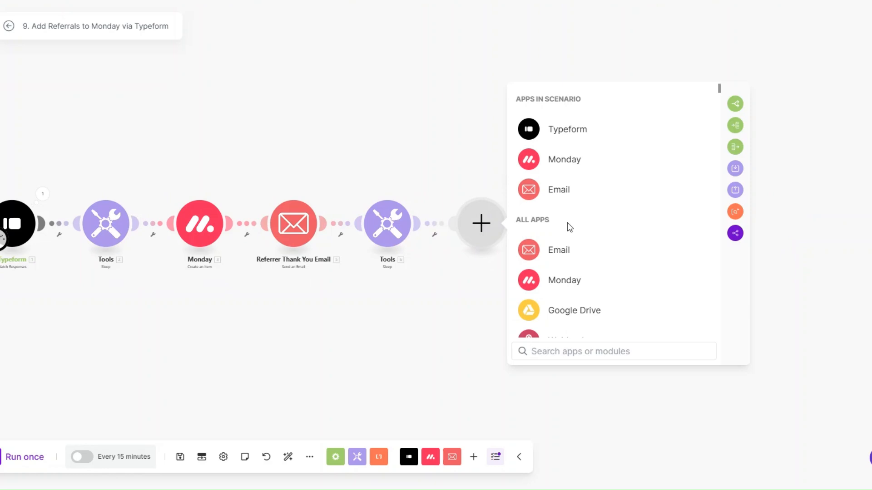
{"action": "scroll", "coordinate": [568, 222], "scroll_direction": "down", "scroll_amount": 10}
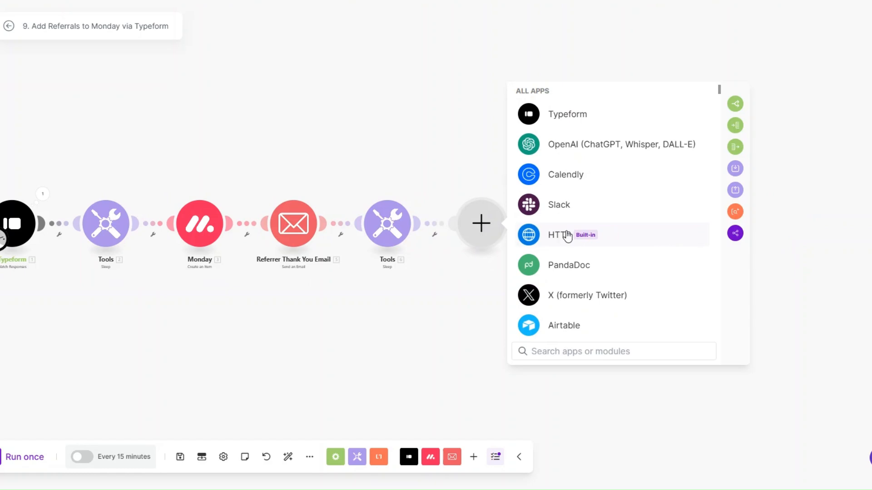
{"action": "left_click", "coordinate": [566, 198]}
{"action": "scroll", "coordinate": [574, 254], "scroll_direction": "down", "scroll_amount": 5}
{"action": "left_click", "coordinate": [578, 238]}
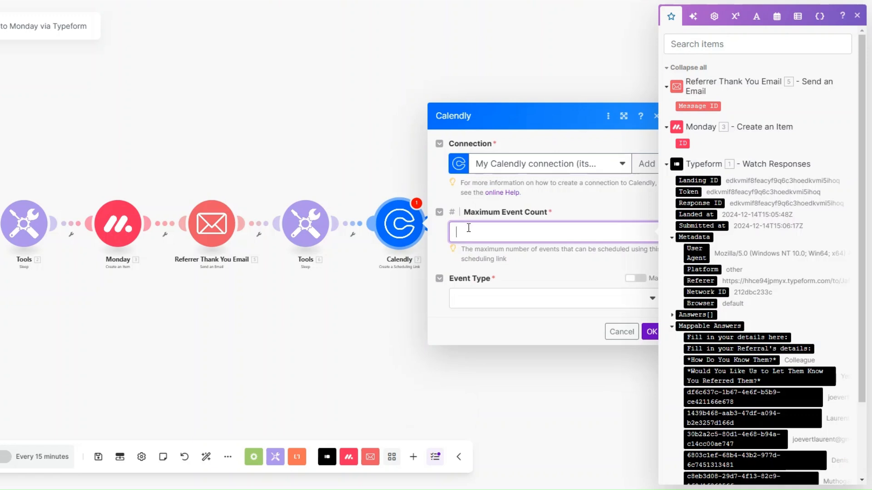
{"action": "left_click", "coordinate": [471, 300]}
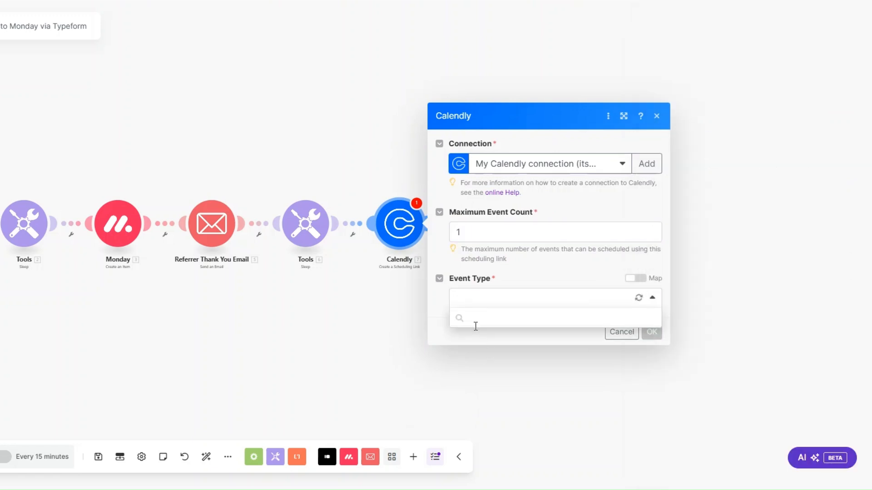
{"action": "left_click", "coordinate": [485, 373]}
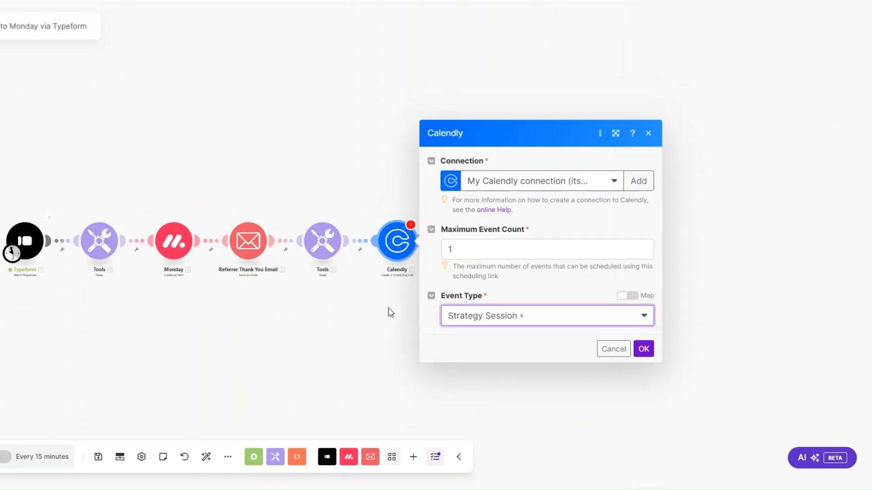
{"action": "left_click", "coordinate": [539, 329]}
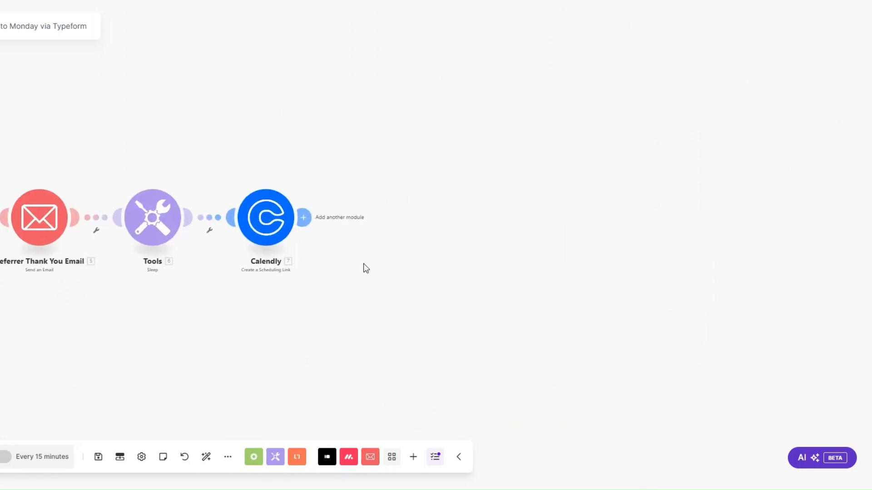
Rename the Calendly module to 'Strategy Session'.
{"action": "right_click", "coordinate": [275, 221]}
{"action": "left_click", "coordinate": [312, 277]}
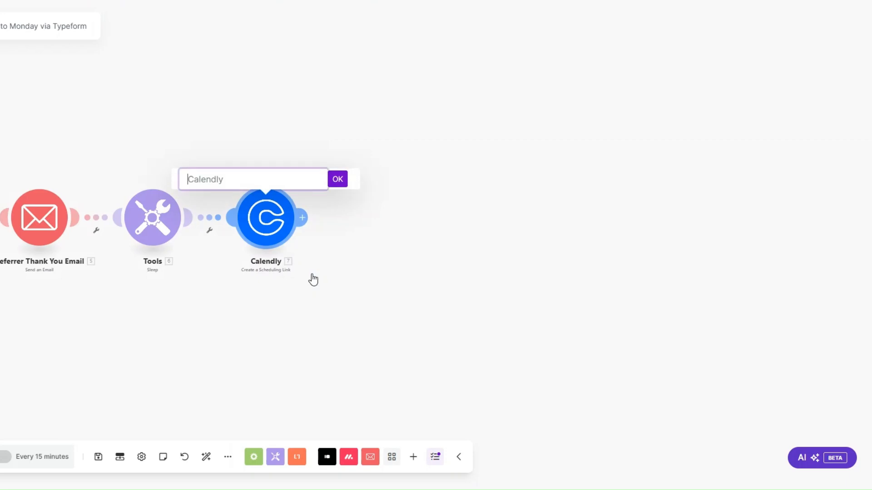
{"action": "type", "text": "Strategy Session"}
{"action": "left_click", "coordinate": [336, 179]}
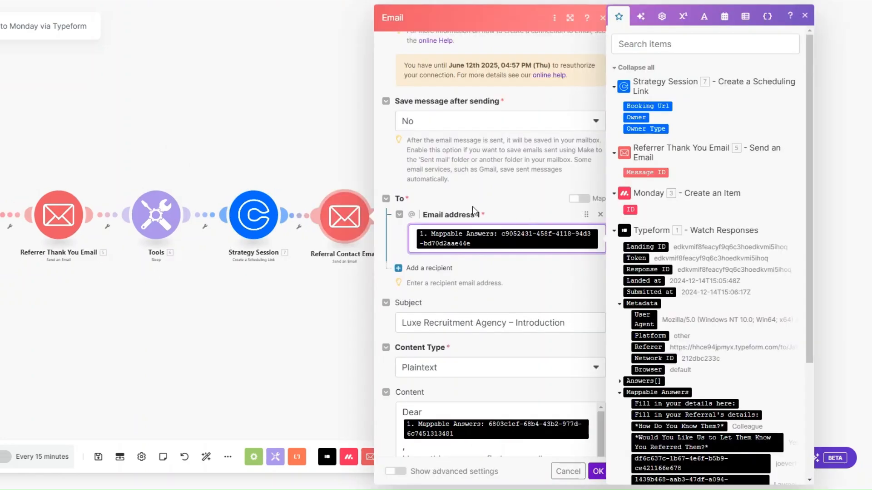
Map the Strategy Session Booking Url after 'Schedule a Call Here:' in the referral email body and save.
{"action": "scroll", "coordinate": [731, 236], "scroll_direction": "down", "scroll_amount": 3}
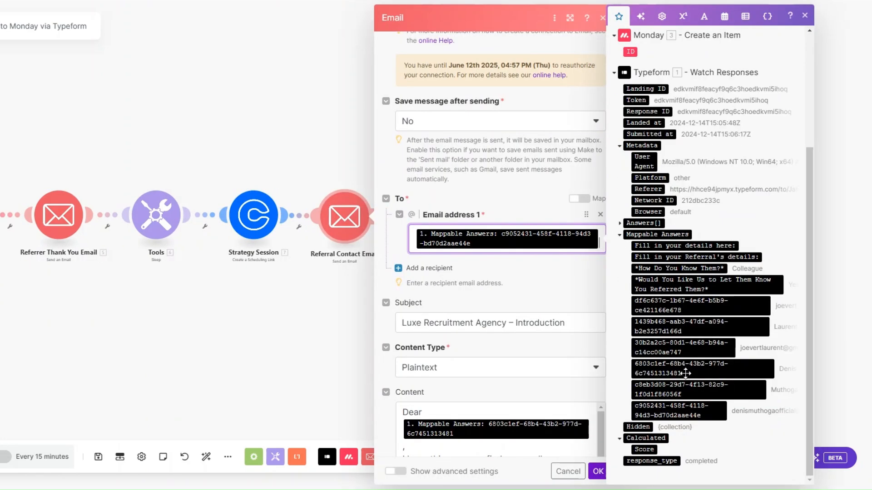
{"action": "scroll", "coordinate": [509, 205], "scroll_direction": "down", "scroll_amount": 3}
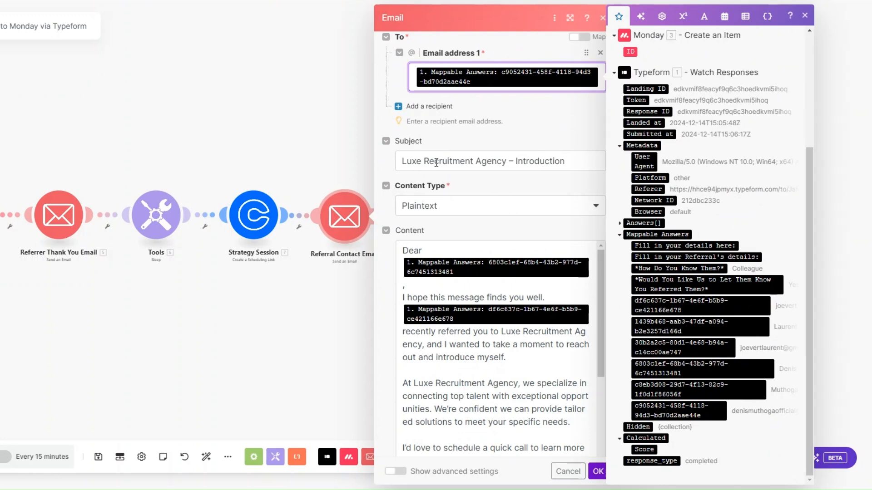
{"action": "scroll", "coordinate": [436, 163], "scroll_direction": "down", "scroll_amount": 1}
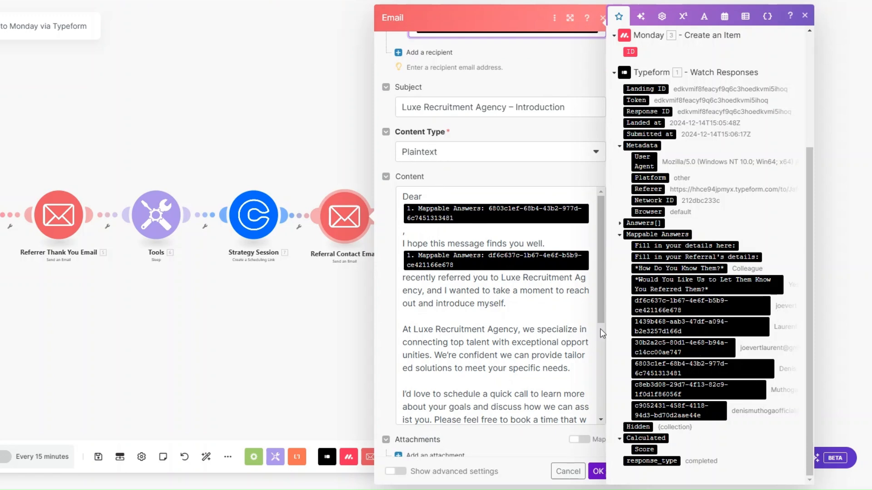
{"action": "left_click", "coordinate": [559, 371]}
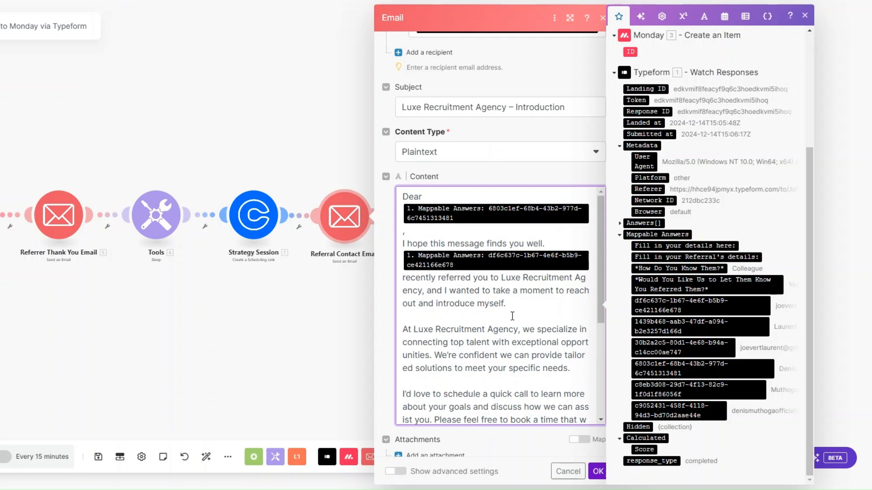
{"action": "scroll", "coordinate": [513, 316], "scroll_direction": "down", "scroll_amount": 4}
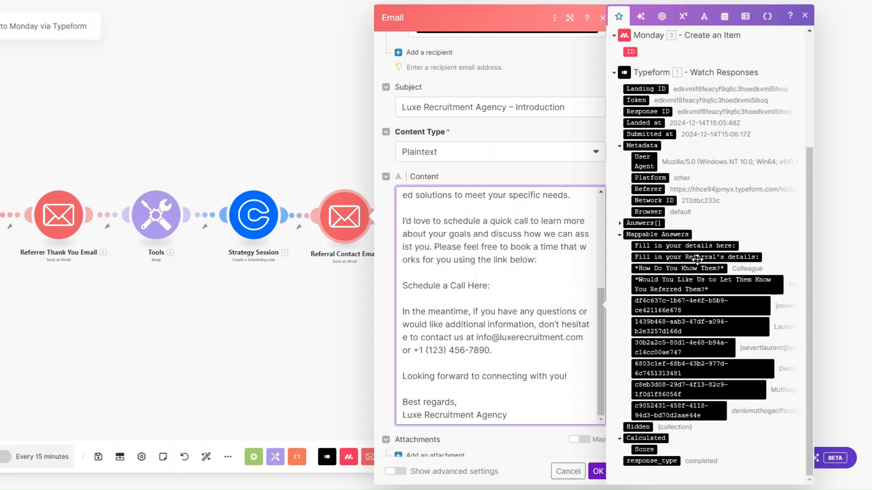
{"action": "scroll", "coordinate": [698, 259], "scroll_direction": "up", "scroll_amount": 4}
{"action": "left_click", "coordinate": [647, 107]}
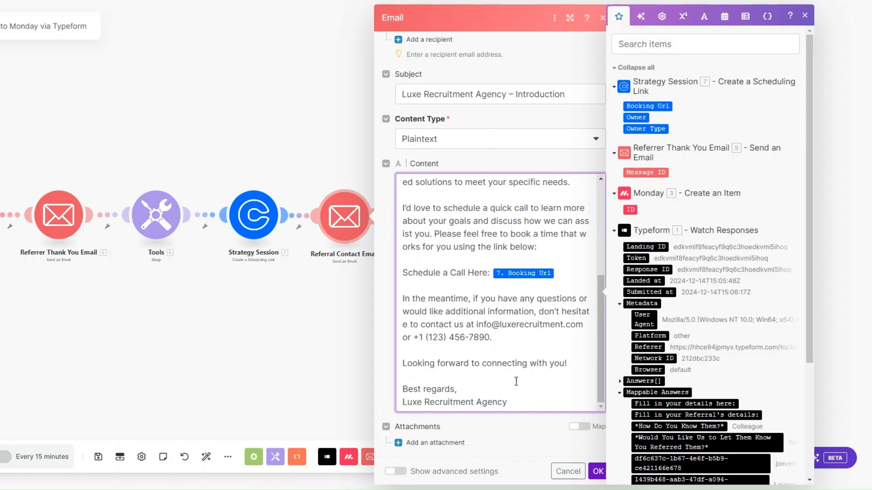
{"action": "left_click", "coordinate": [598, 472]}
{"action": "left_click_drag", "start_coordinate": [288, 362], "coordinate": [494, 377]}
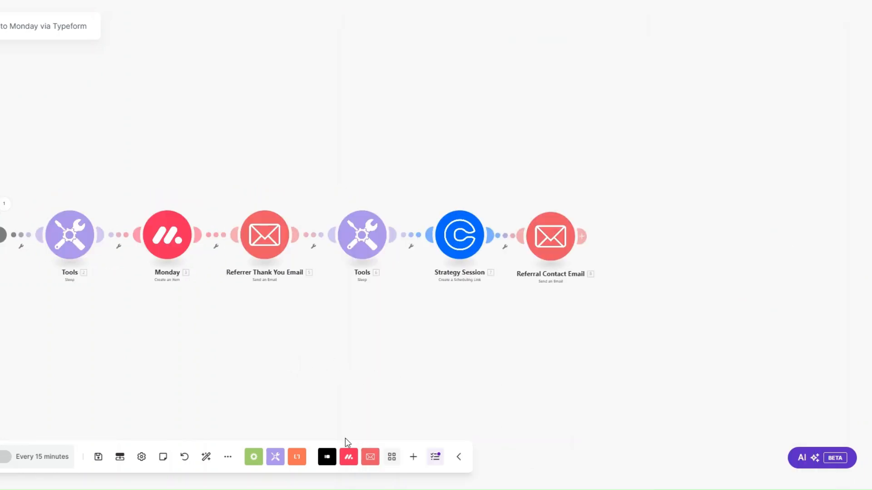
{"action": "scroll", "coordinate": [199, 367], "scroll_direction": "up", "scroll_amount": 3}
Start the Typeform trigger from the existing 12/14/2024 response, then tick the referral row in monday.com.
{"action": "right_click", "coordinate": [32, 221]}
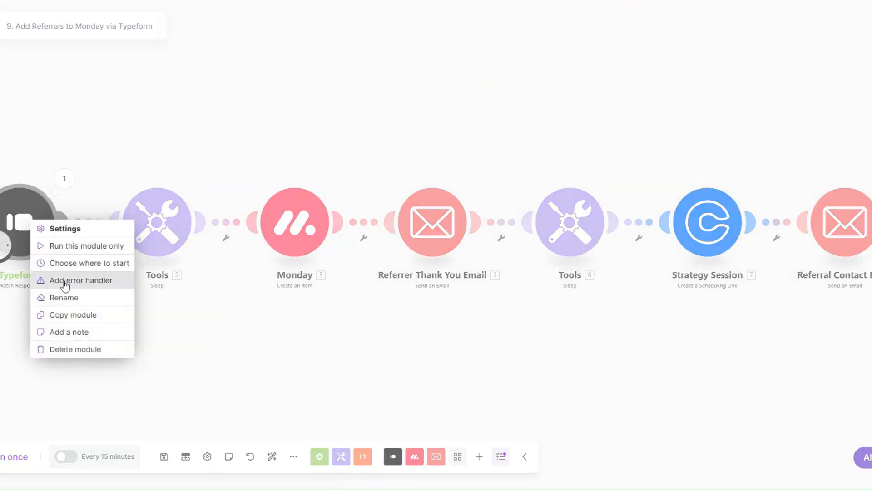
{"action": "left_click", "coordinate": [89, 261]}
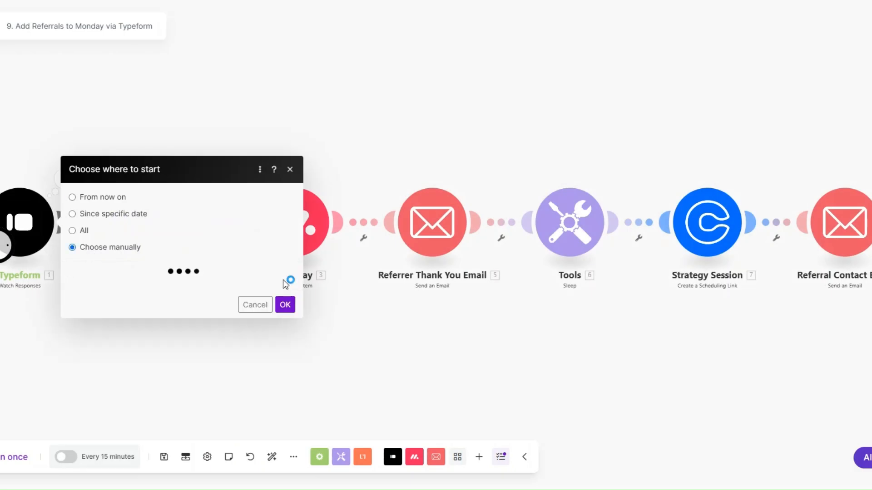
{"action": "left_click", "coordinate": [150, 265]}
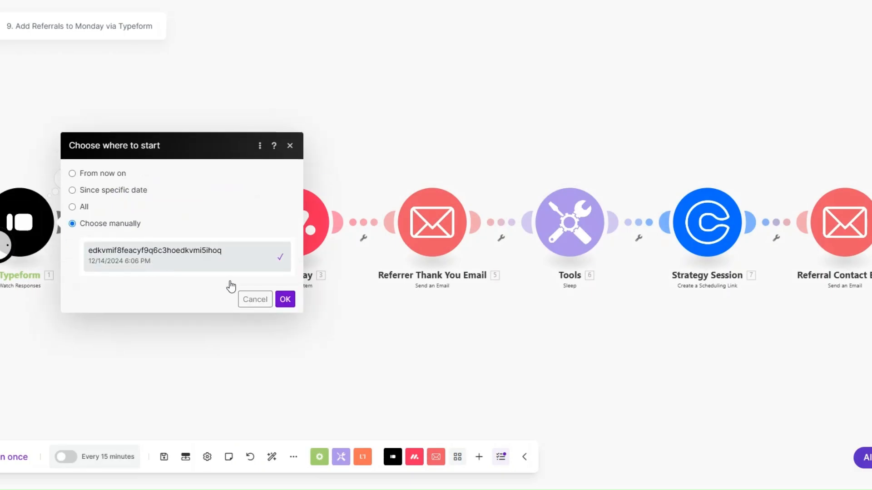
{"action": "left_click", "coordinate": [285, 299]}
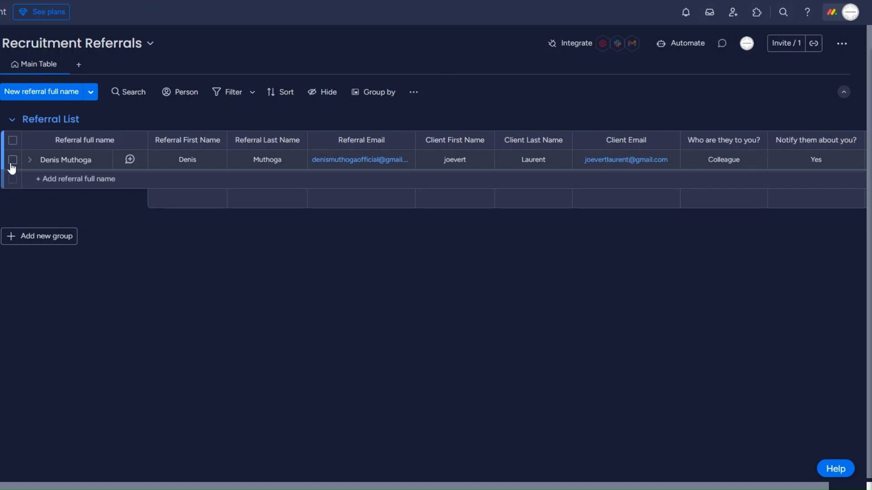
{"action": "left_click", "coordinate": [13, 160]}
Delete the ticked referral item from the board, then inspect the Typeform module's run output.
{"action": "left_click", "coordinate": [507, 444]}
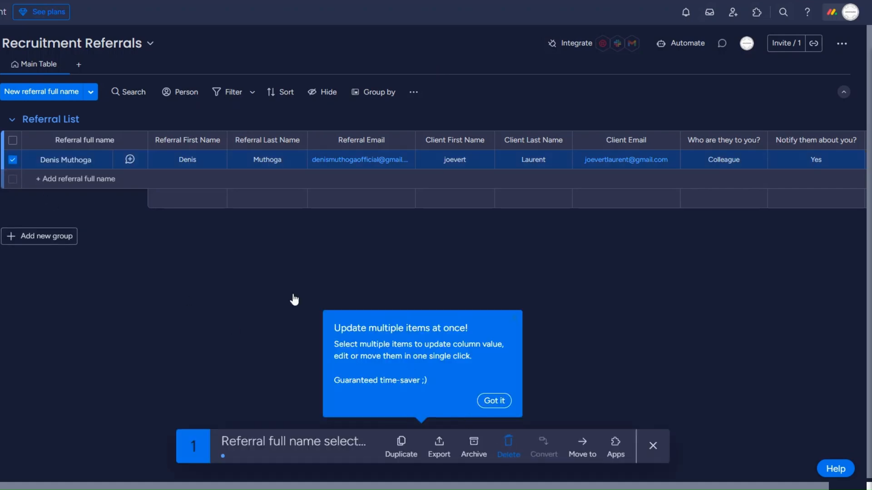
{"action": "left_click", "coordinate": [467, 268]}
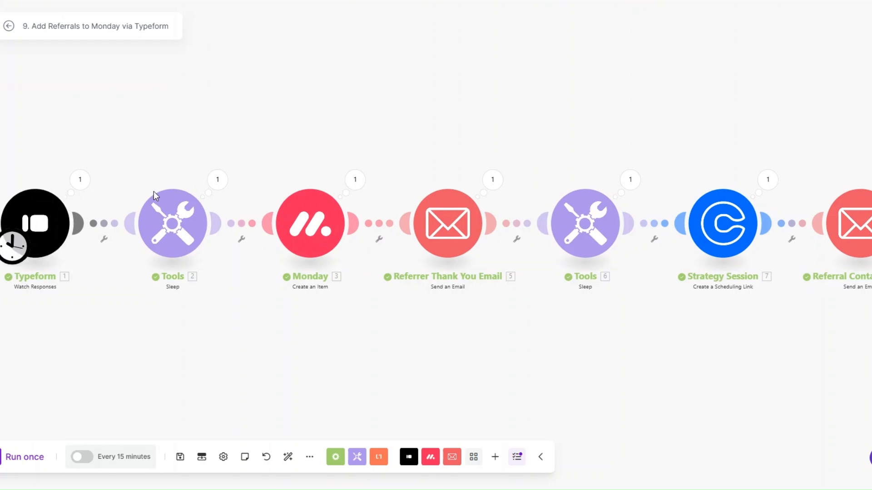
{"action": "left_click", "coordinate": [80, 180]}
{"action": "left_click", "coordinate": [137, 265]}
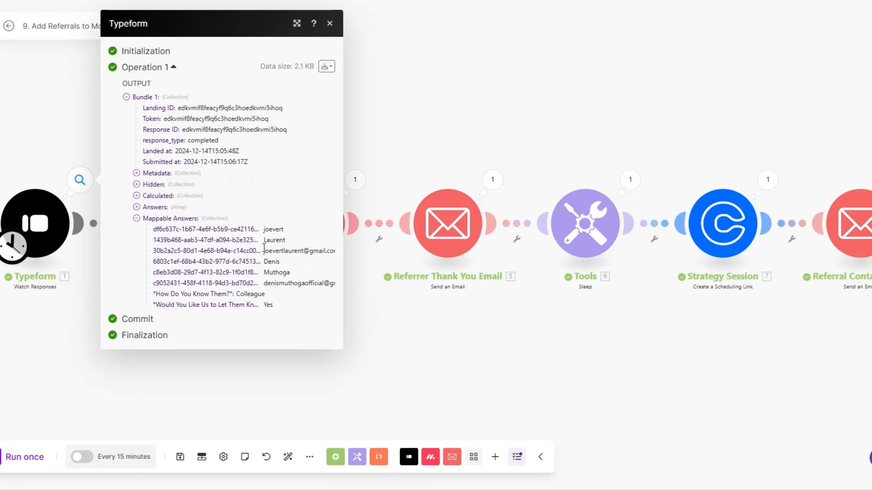
{"action": "left_click_drag", "start_coordinate": [264, 249], "coordinate": [321, 313]}
{"action": "left_click", "coordinate": [375, 331]}
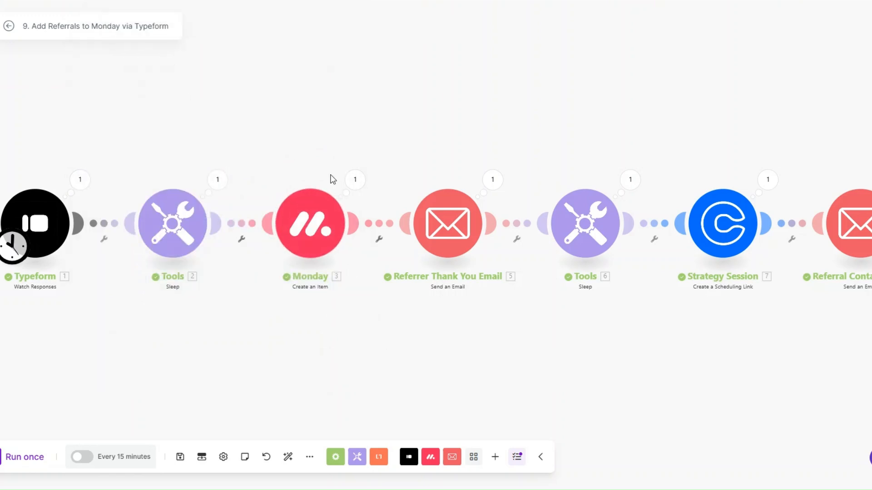
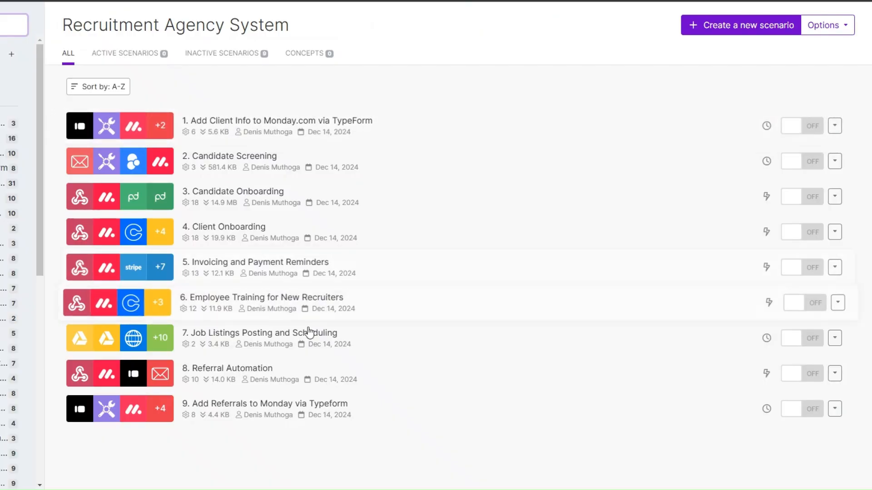
Start a new scenario with a Webhooks custom webhook as the trigger.
{"action": "left_click", "coordinate": [721, 32]}
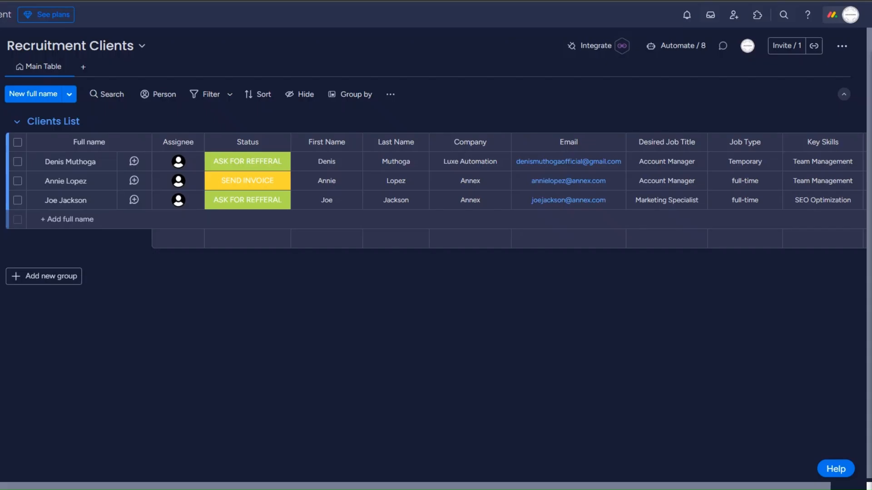
{"action": "left_click", "coordinate": [233, 206]}
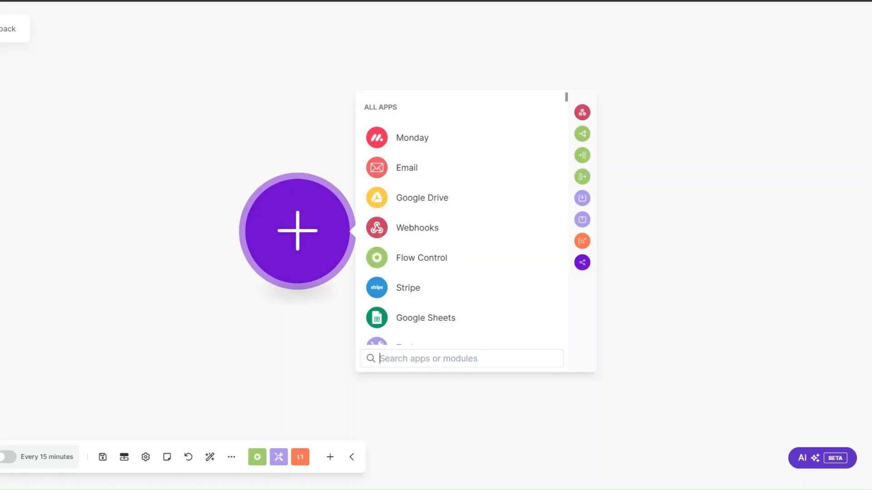
{"action": "left_click", "coordinate": [413, 231]}
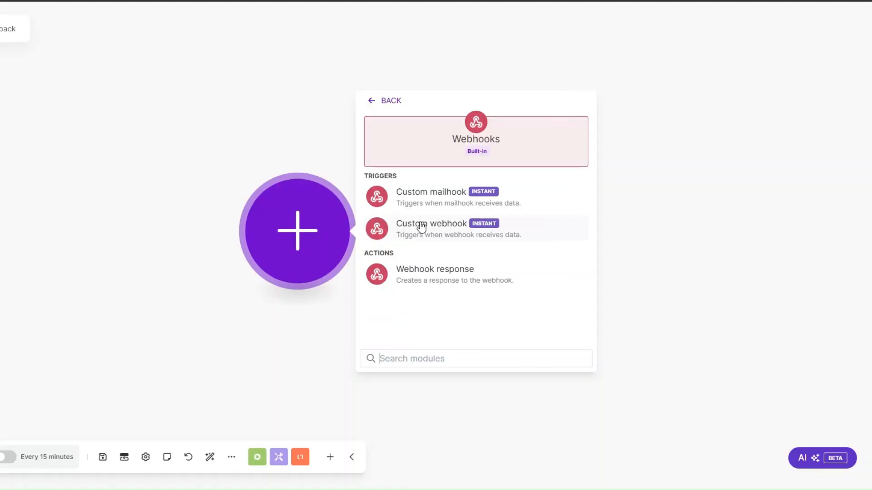
{"action": "left_click", "coordinate": [385, 232]}
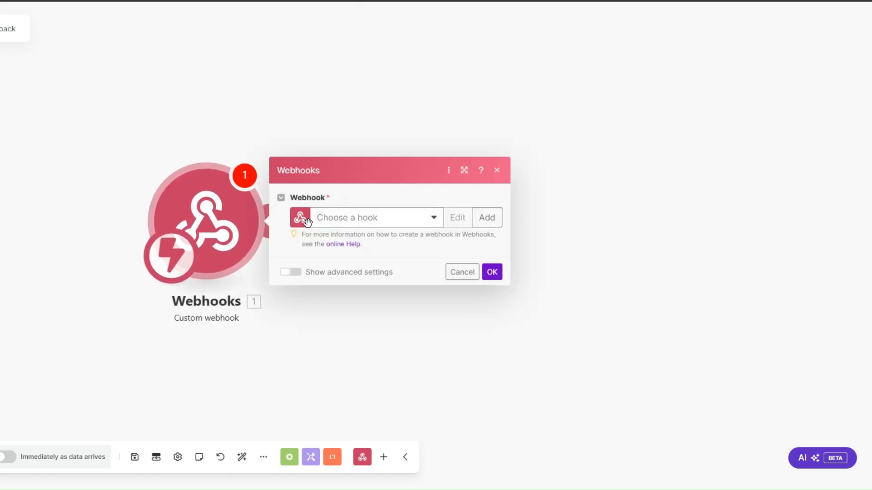
Create the webhook named 'Client Feedback webhook', save it and confirm the trigger.
{"action": "left_click", "coordinate": [487, 218]}
{"action": "left_click", "coordinate": [580, 175]}
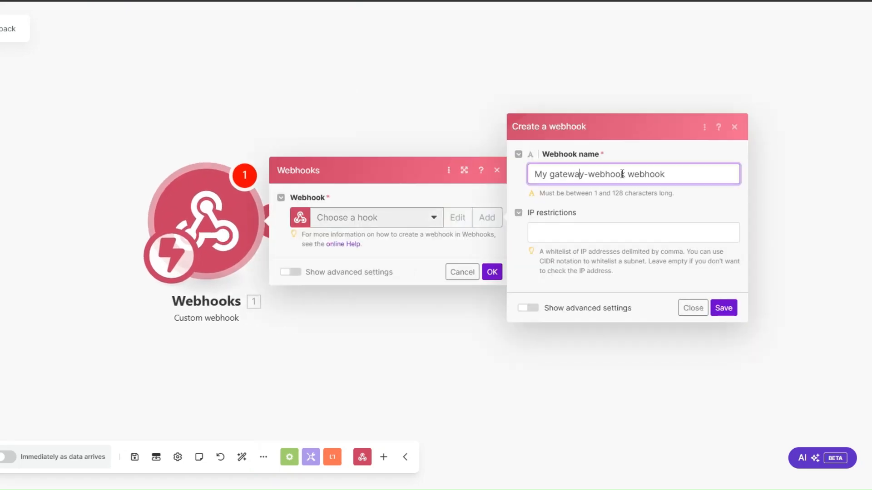
{"action": "left_click_drag", "start_coordinate": [625, 177], "coordinate": [529, 181]}
{"action": "type", "text": "Client Feedback"}
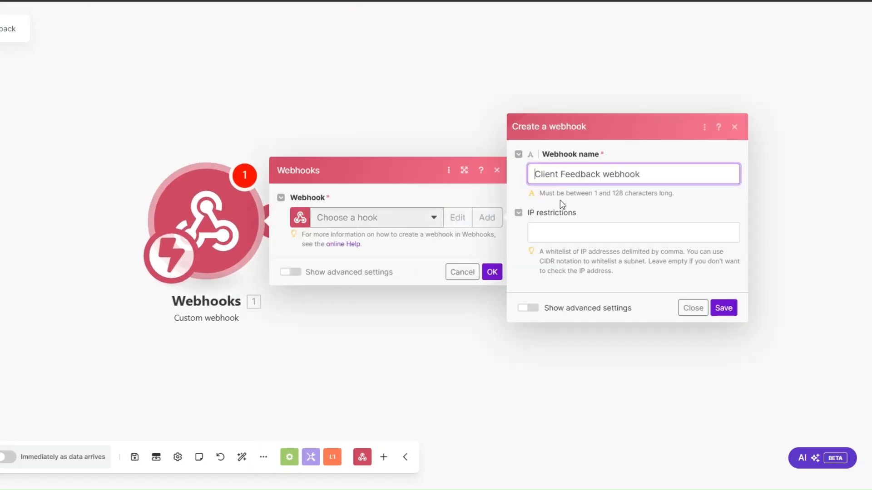
{"action": "left_click", "coordinate": [725, 309]}
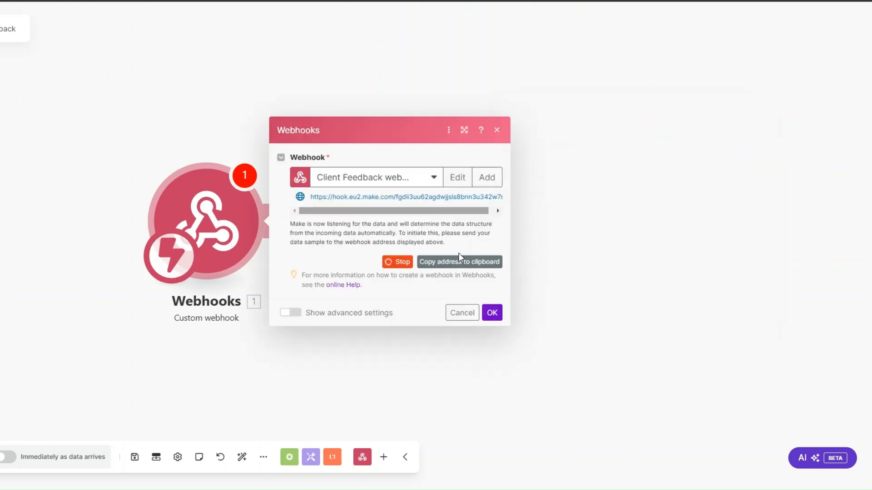
{"action": "left_click", "coordinate": [493, 313]}
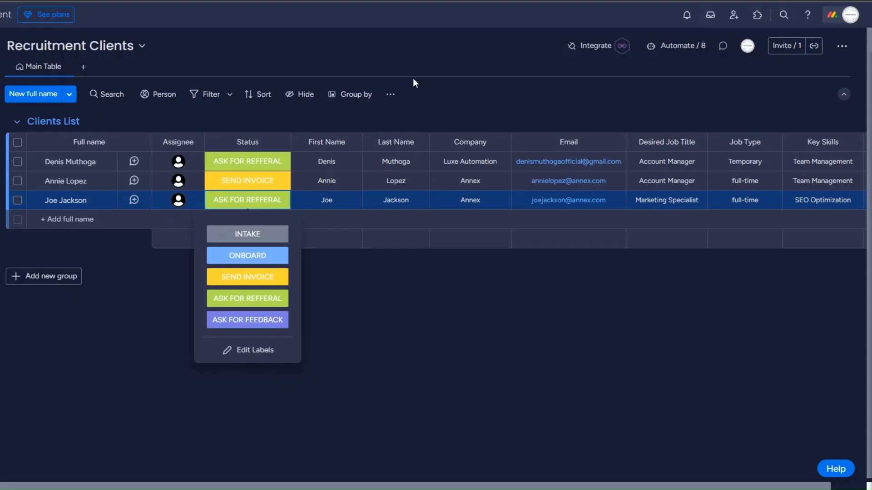
{"action": "left_click", "coordinate": [589, 46]}
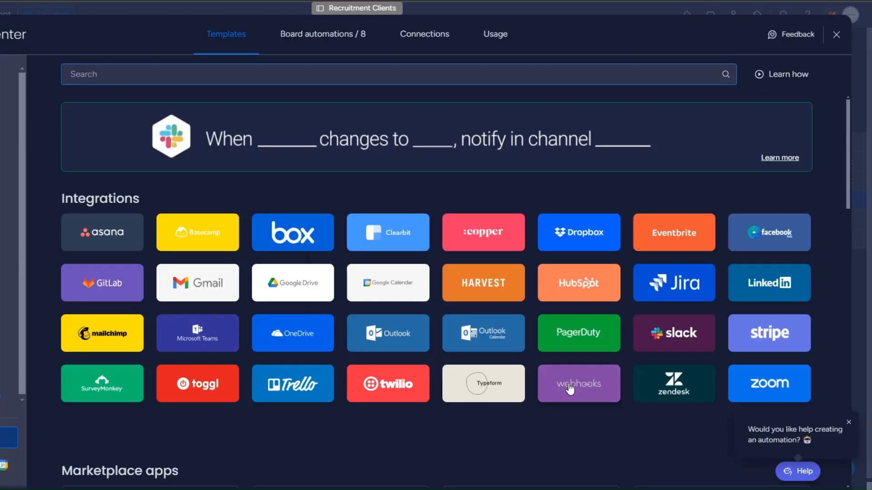
Paste the Make webhook URL into monday's status-change webhook template and connect it while Make runs once.
{"action": "left_click", "coordinate": [568, 384]}
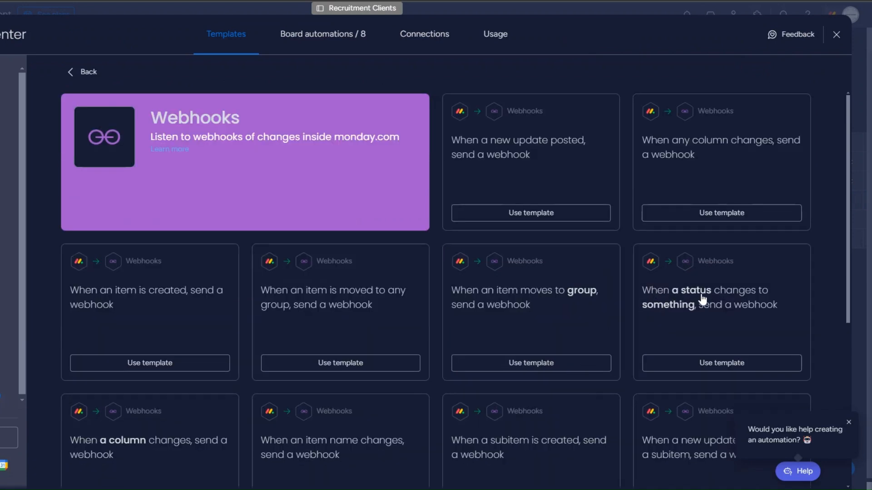
{"action": "left_click", "coordinate": [652, 304]}
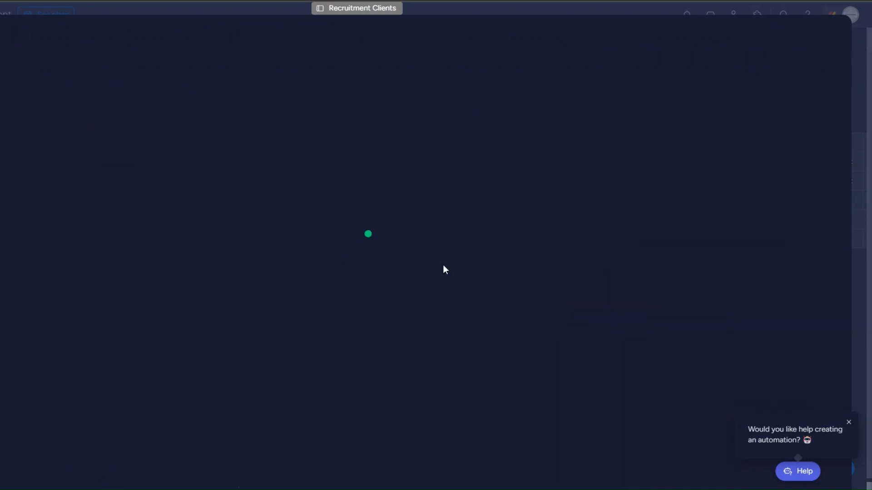
{"action": "left_click", "coordinate": [130, 145]}
{"action": "key", "text": "ctrl+v"}
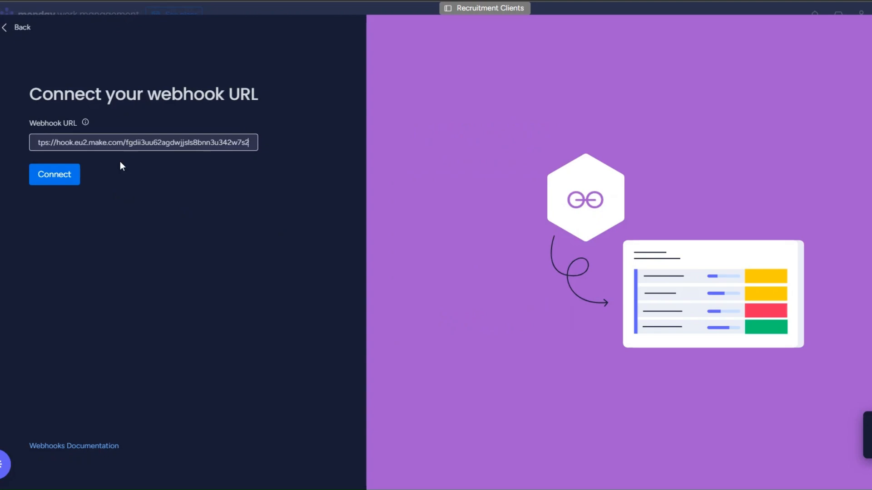
{"action": "left_click", "coordinate": [54, 180]}
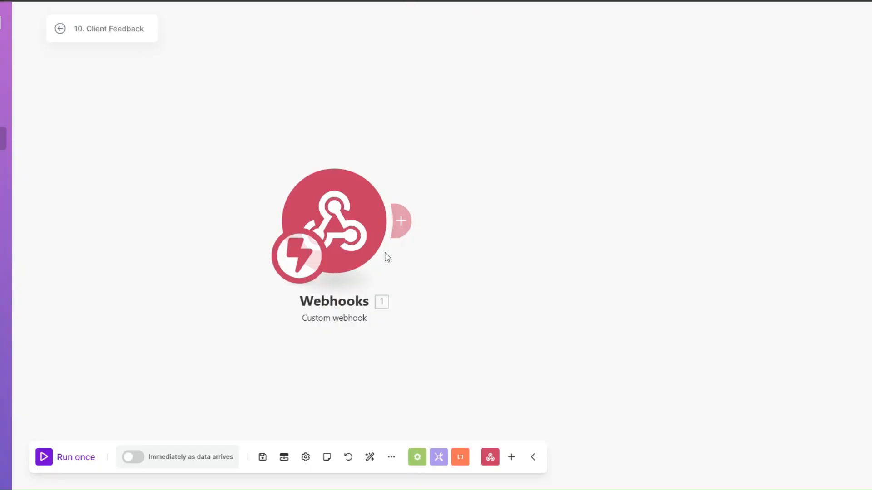
{"action": "left_click", "coordinate": [83, 459]}
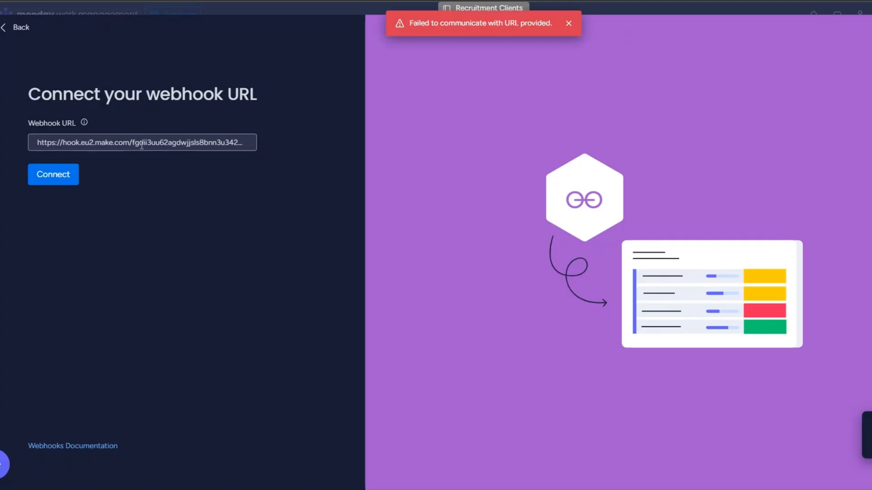
{"action": "left_click", "coordinate": [50, 180]}
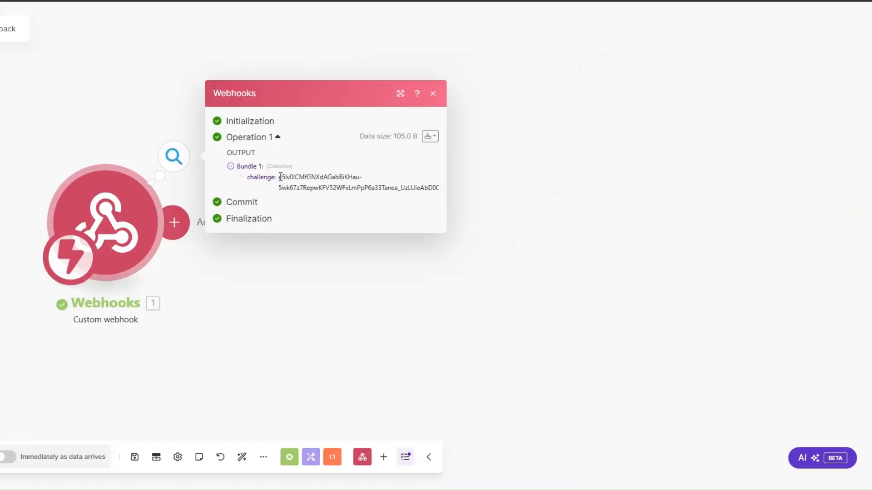
Add a Webhook response module returning body {"challenge": challenge}.
{"action": "left_click_drag", "start_coordinate": [278, 177], "coordinate": [361, 187]}
{"action": "left_click", "coordinate": [307, 249]}
{"action": "left_click", "coordinate": [302, 225]}
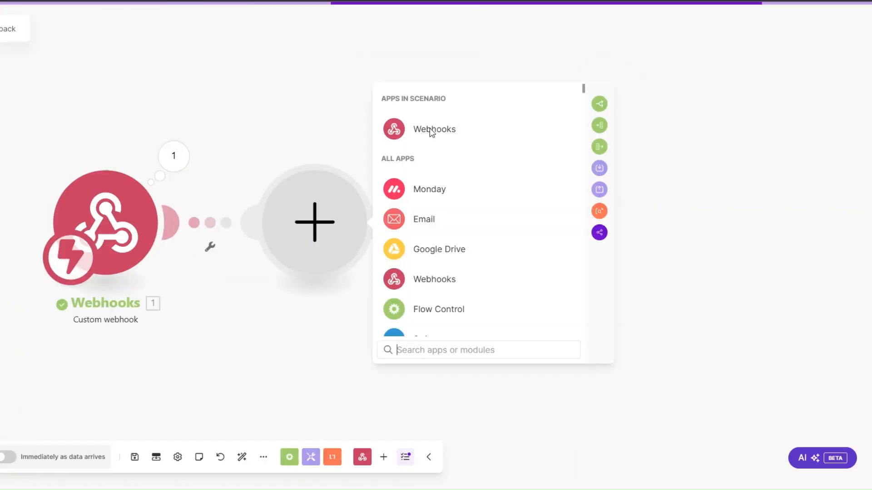
{"action": "left_click", "coordinate": [404, 131]}
{"action": "left_click", "coordinate": [429, 186]}
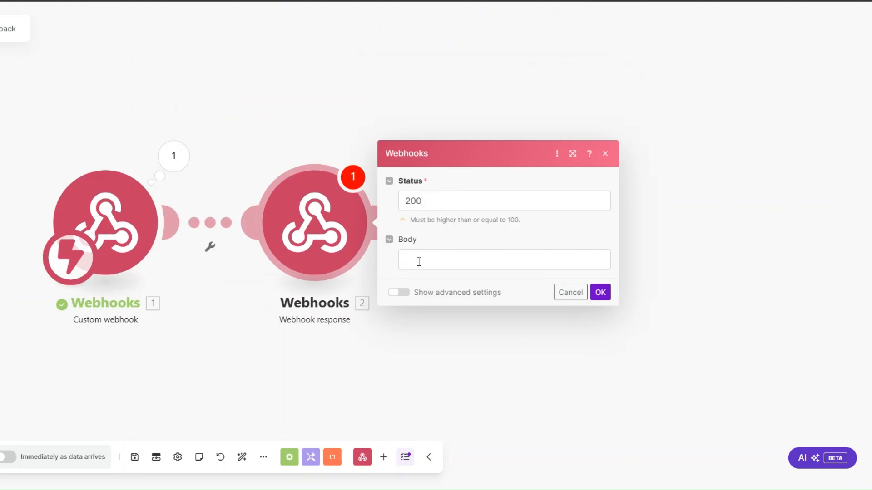
{"action": "left_click", "coordinate": [419, 262]}
{"action": "type", "text": "{\""}
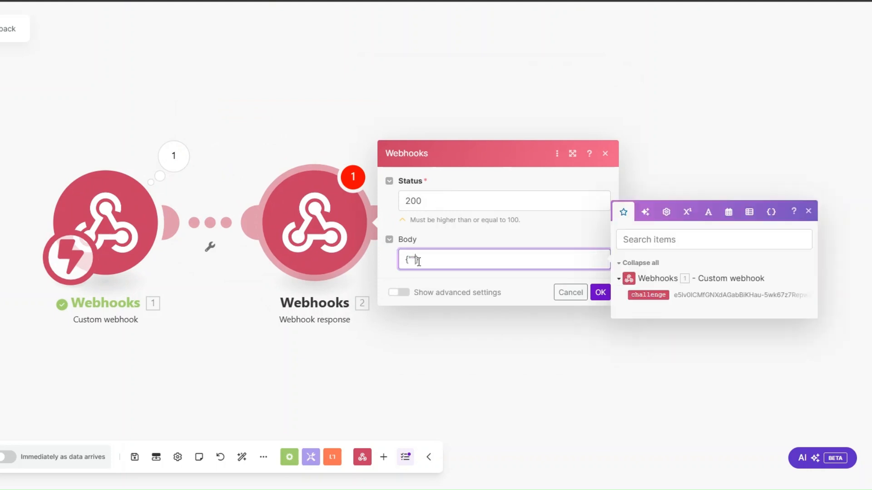
{"action": "type", "text": ":\""}
{"action": "type", "text": "challenge"}
{"action": "left_click", "coordinate": [650, 295]}
{"action": "left_click", "coordinate": [600, 293]}
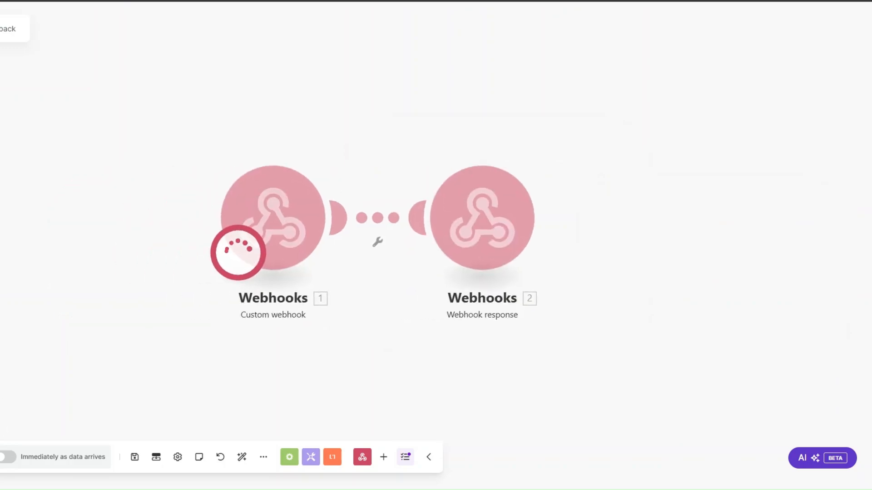
Reconnect the webhook URL in monday.com, then delete the webhook response module.
{"action": "key", "text": "alt+Tab"}
{"action": "left_click", "coordinate": [75, 177]}
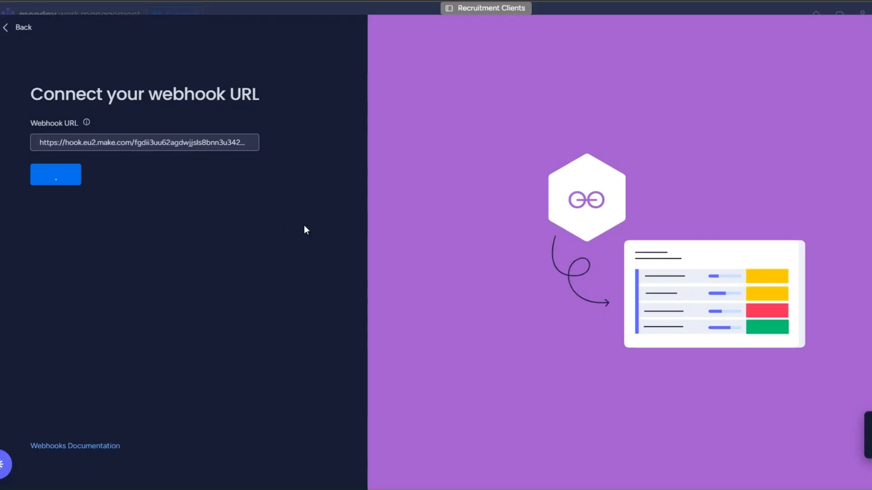
{"action": "key", "text": "alt+Tab"}
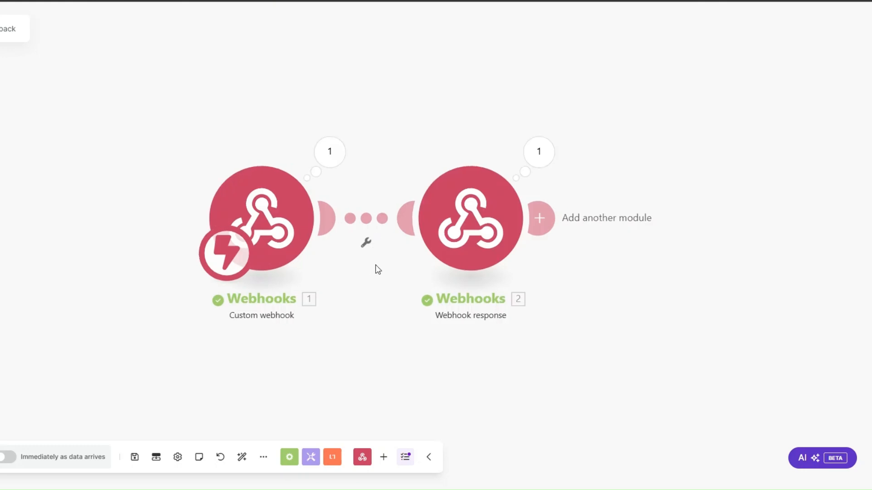
{"action": "right_click", "coordinate": [396, 221]}
{"action": "left_click", "coordinate": [438, 352]}
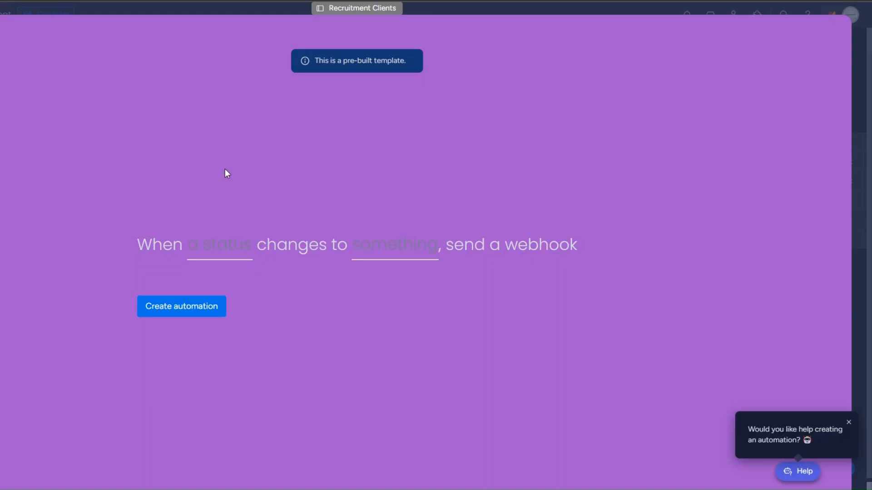
Create a webhook automation triggered when Status changes to ASK FOR FEEDBACK.
{"action": "left_click", "coordinate": [220, 255]}
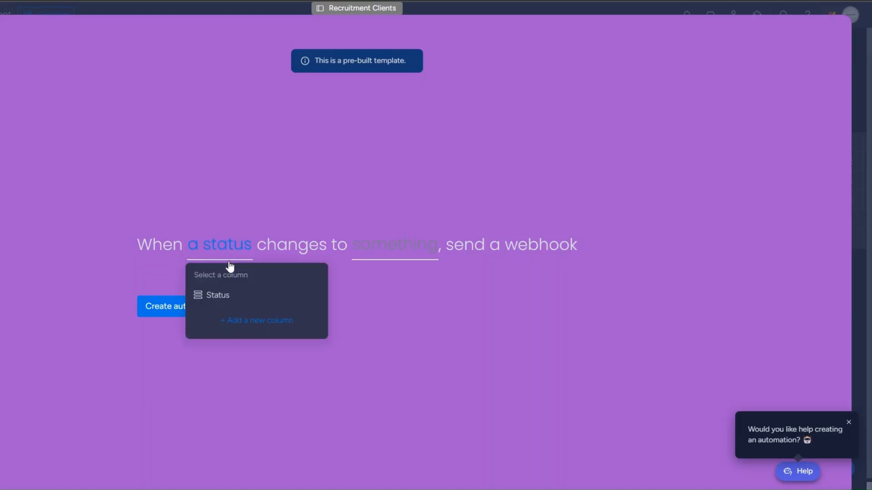
{"action": "left_click", "coordinate": [218, 295]}
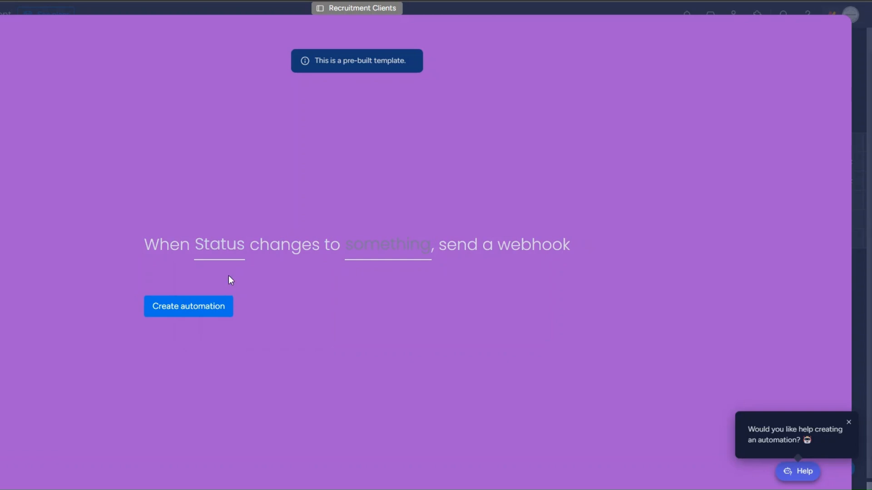
{"action": "left_click", "coordinate": [368, 249]}
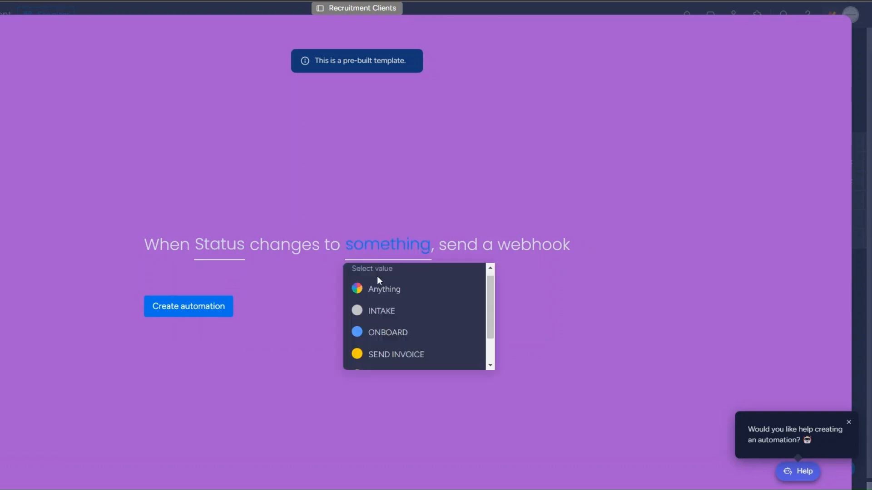
{"action": "scroll", "coordinate": [379, 336], "scroll_direction": "down", "scroll_amount": 1}
{"action": "left_click", "coordinate": [379, 358]}
{"action": "left_click", "coordinate": [180, 314]}
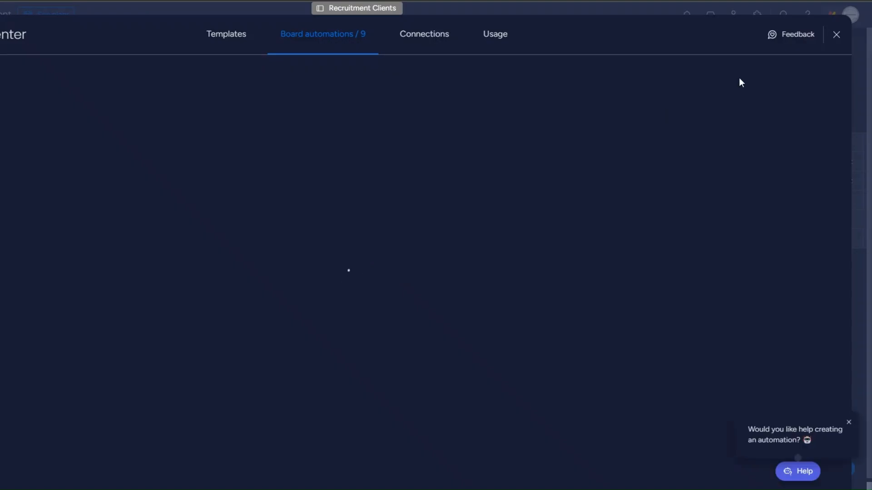
Set the third client's status to ASK FOR FEEDBACK on the board.
{"action": "key", "text": "Escape"}
{"action": "left_click", "coordinate": [262, 205]}
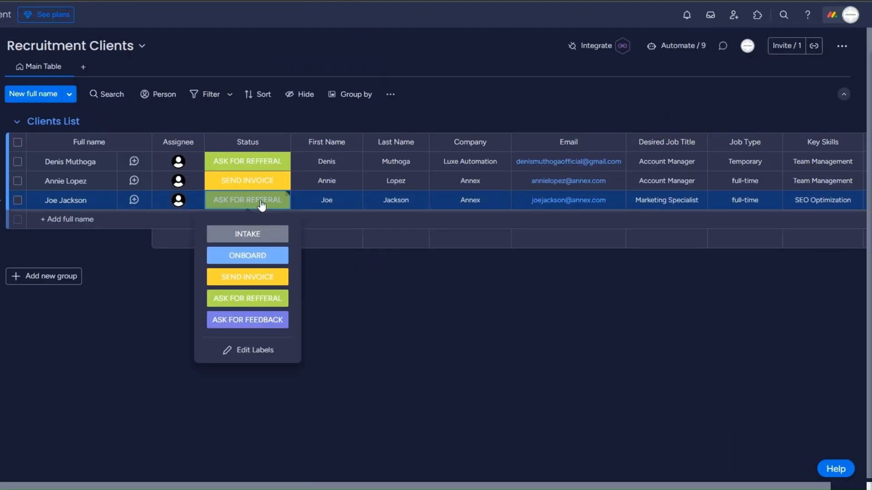
{"action": "left_click", "coordinate": [257, 321]}
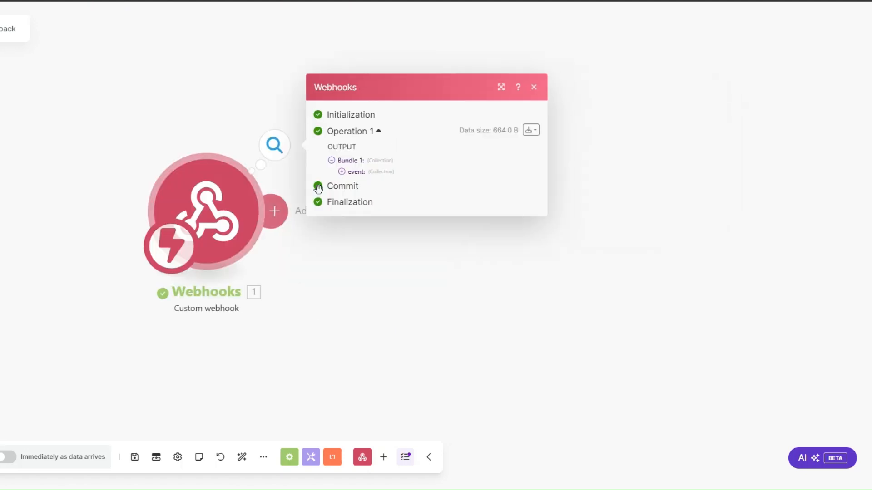
{"action": "left_click", "coordinate": [345, 171]}
{"action": "left_click_drag", "start_coordinate": [393, 214], "coordinate": [440, 222]}
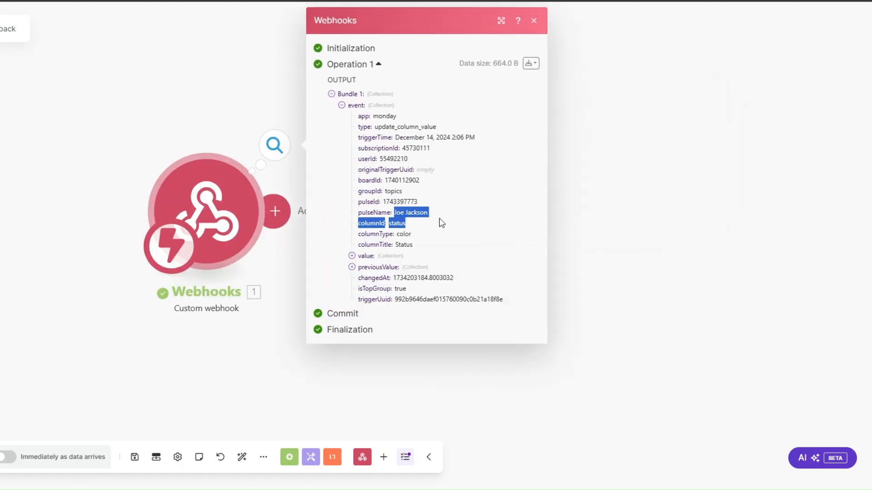
{"action": "left_click", "coordinate": [424, 212]}
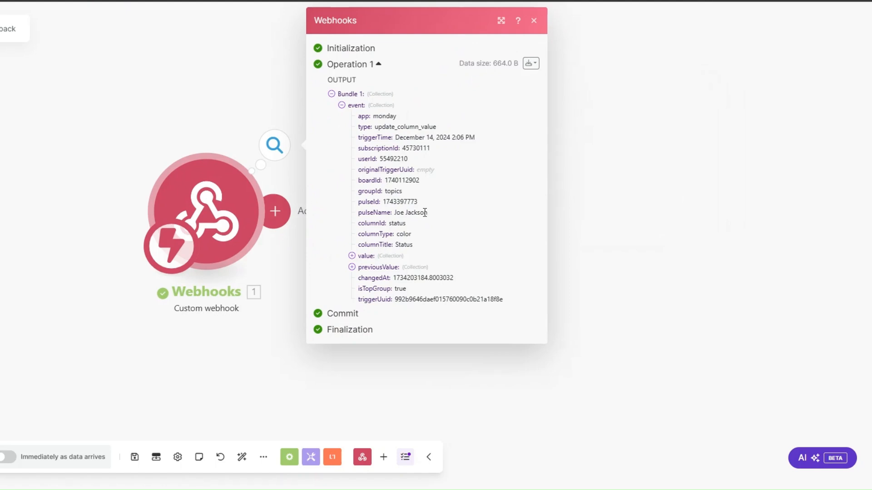
{"action": "left_click_drag", "start_coordinate": [383, 202], "coordinate": [436, 204]}
{"action": "key", "text": "ctrl+c"}
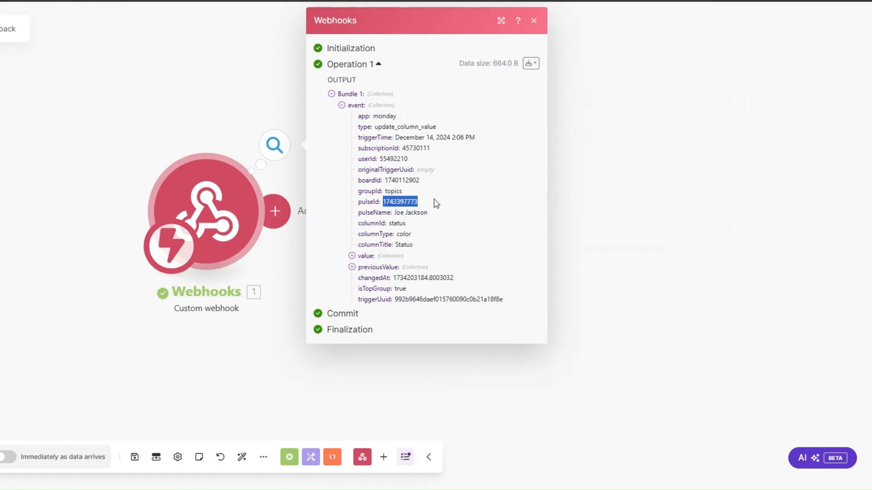
{"action": "left_click", "coordinate": [609, 232]}
Add a Monday Get an Item module mapping pulseId to ID on the Recruitment Clients board.
{"action": "left_click", "coordinate": [277, 213]}
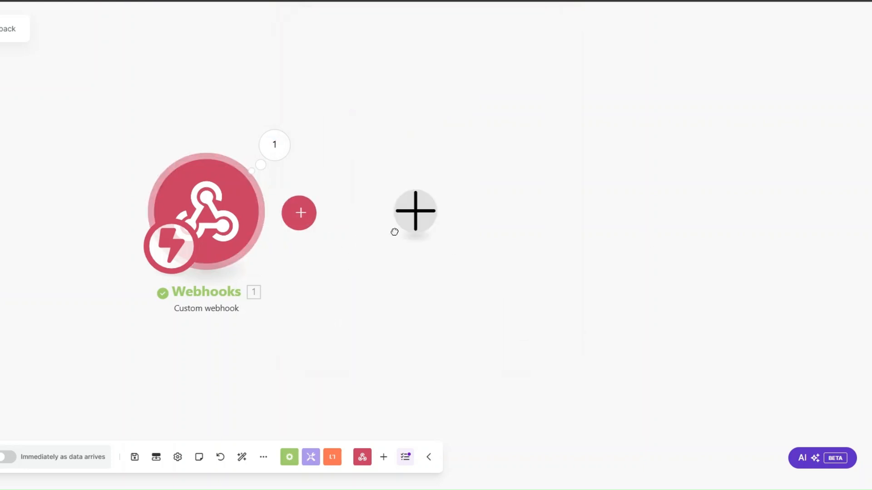
{"action": "left_click", "coordinate": [523, 181]}
{"action": "scroll", "coordinate": [547, 273], "scroll_direction": "down", "scroll_amount": 2}
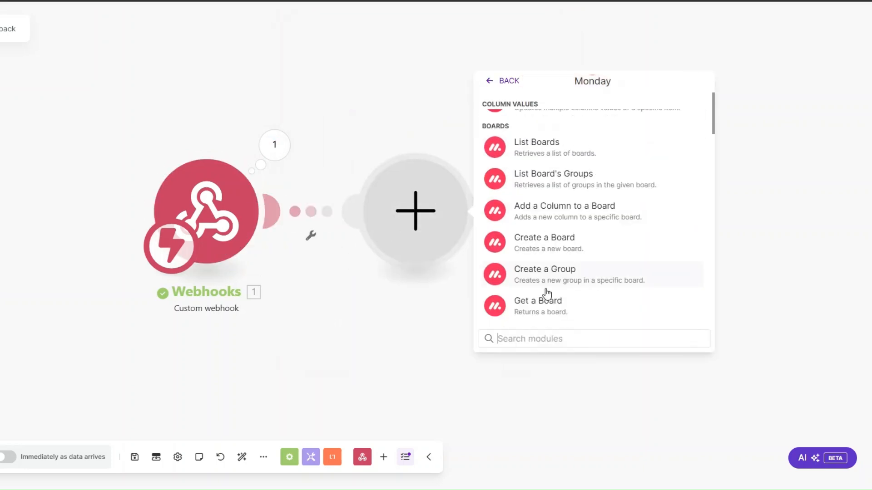
{"action": "type", "text": "get an"}
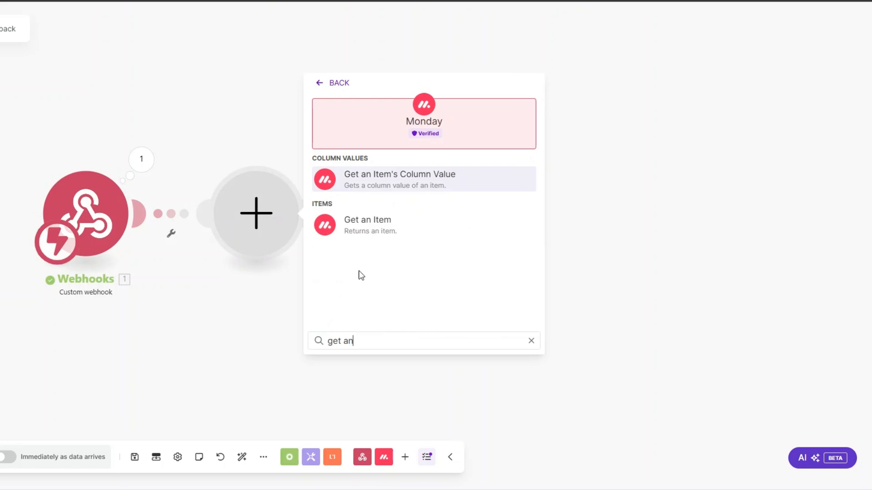
{"action": "left_click", "coordinate": [366, 228]}
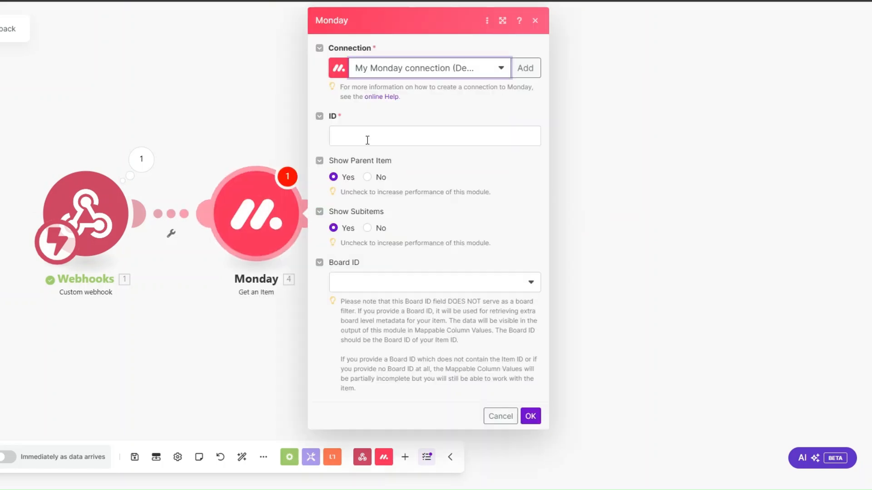
{"action": "left_click", "coordinate": [583, 203]}
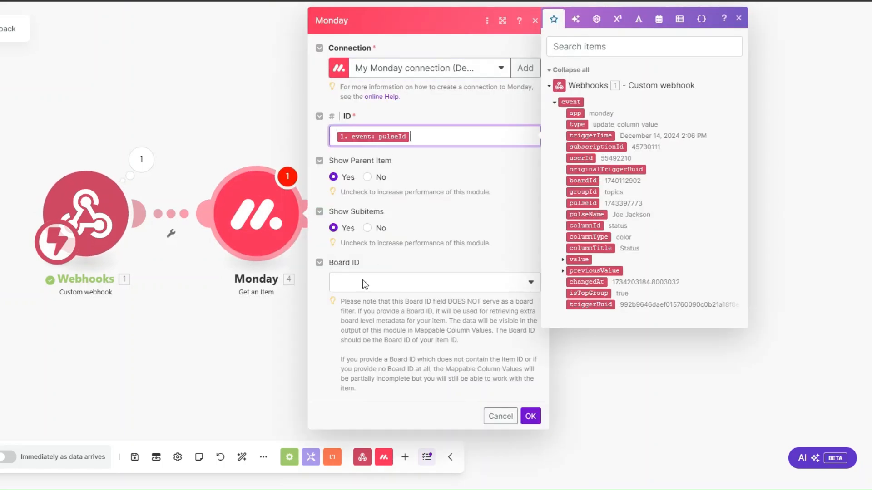
{"action": "left_click", "coordinate": [364, 284]}
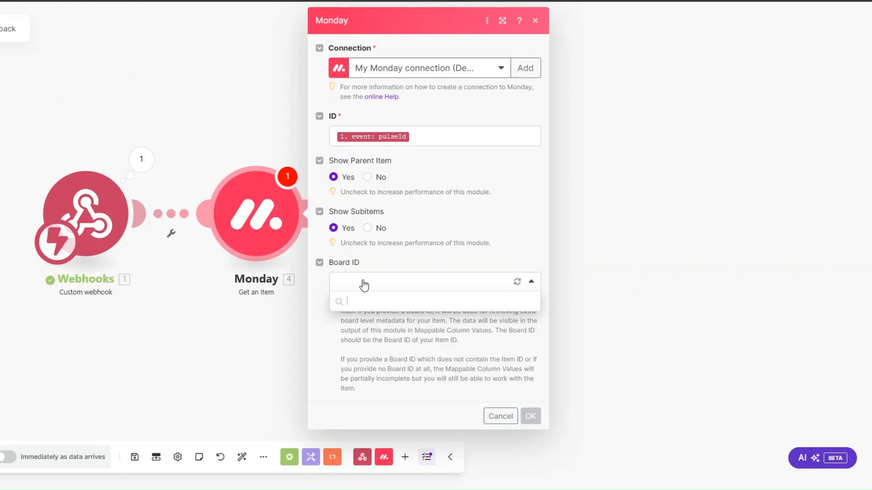
{"action": "scroll", "coordinate": [389, 352], "scroll_direction": "down", "scroll_amount": 3}
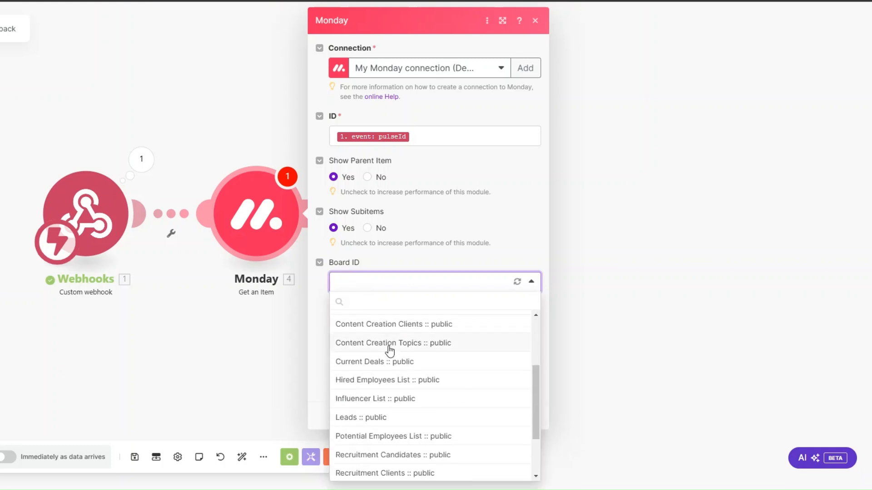
{"action": "type", "text": "recr"}
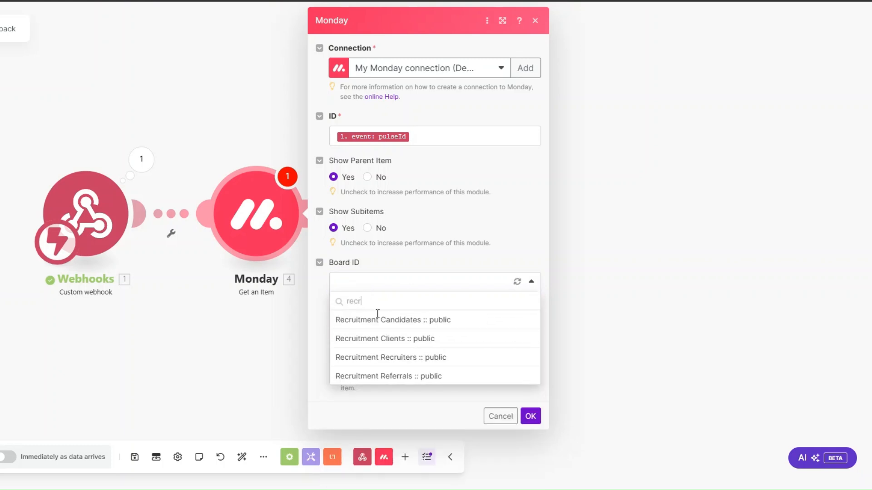
{"action": "left_click", "coordinate": [411, 344]}
{"action": "left_click", "coordinate": [529, 416]}
{"action": "right_click", "coordinate": [234, 225]}
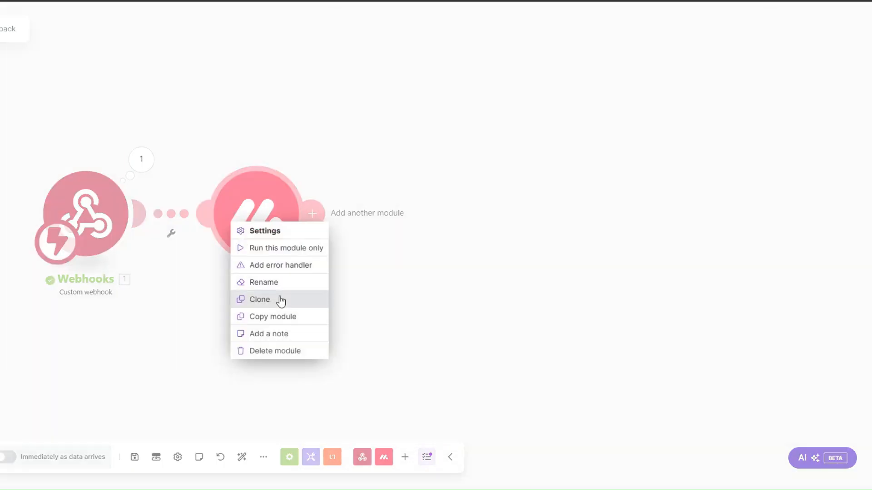
{"action": "left_click", "coordinate": [274, 249]}
{"action": "left_click", "coordinate": [396, 270]}
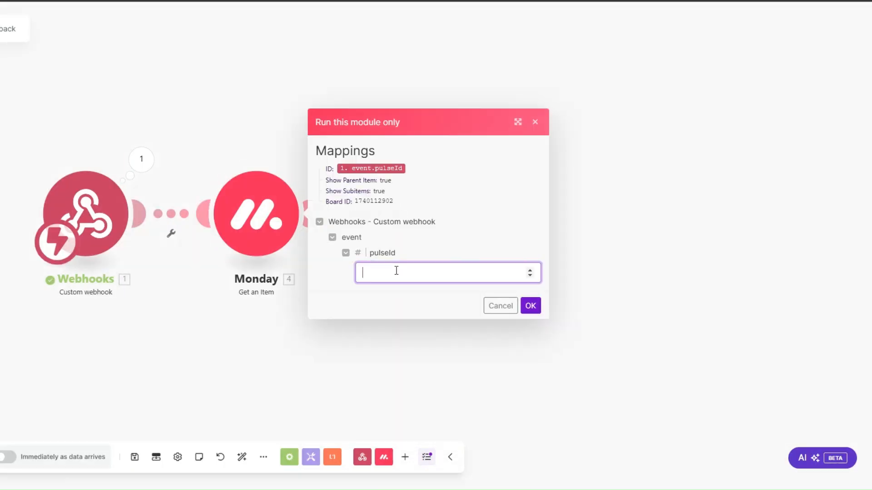
{"action": "key", "text": "ctrl+v"}
{"action": "left_click", "coordinate": [529, 305]}
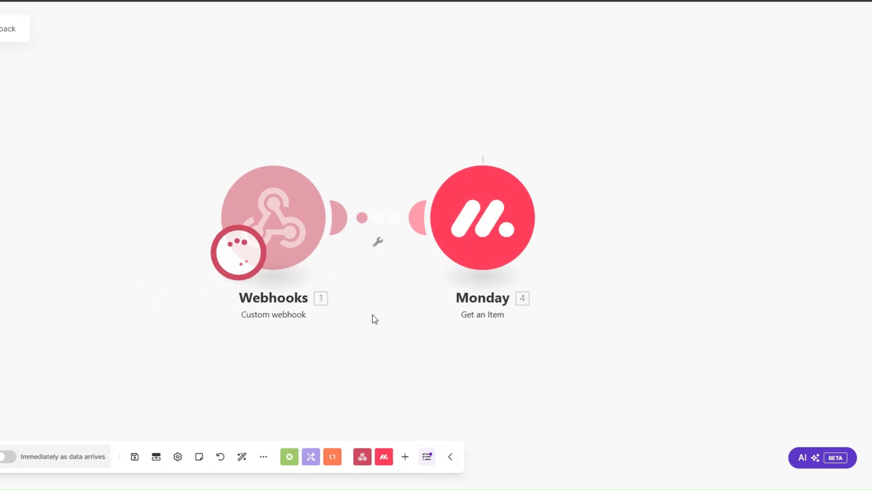
{"action": "left_click", "coordinate": [503, 329]}
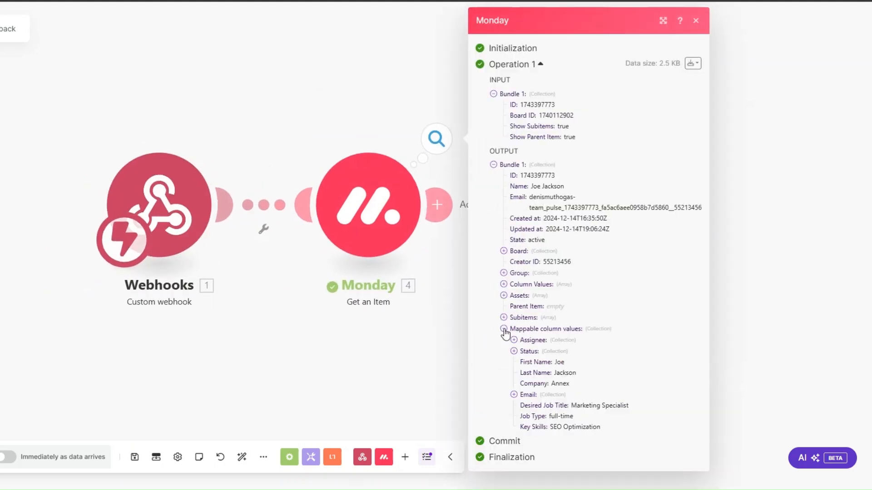
{"action": "left_click", "coordinate": [514, 394]}
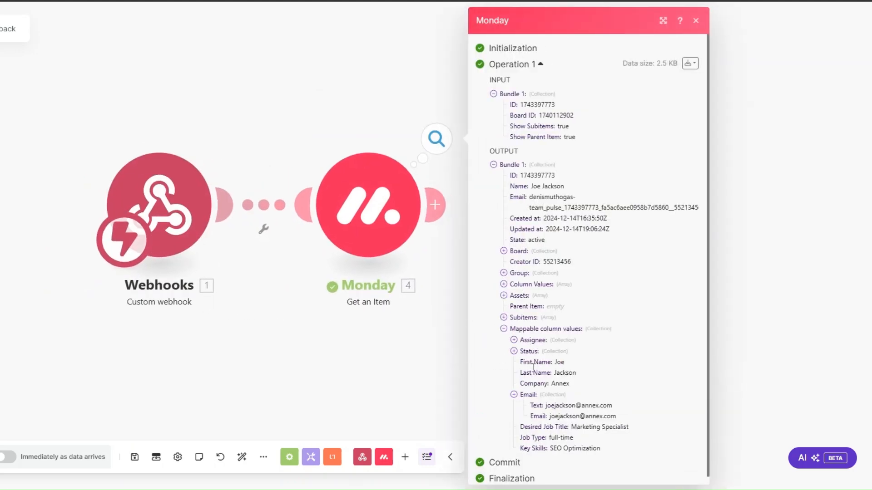
{"action": "left_click", "coordinate": [391, 325]}
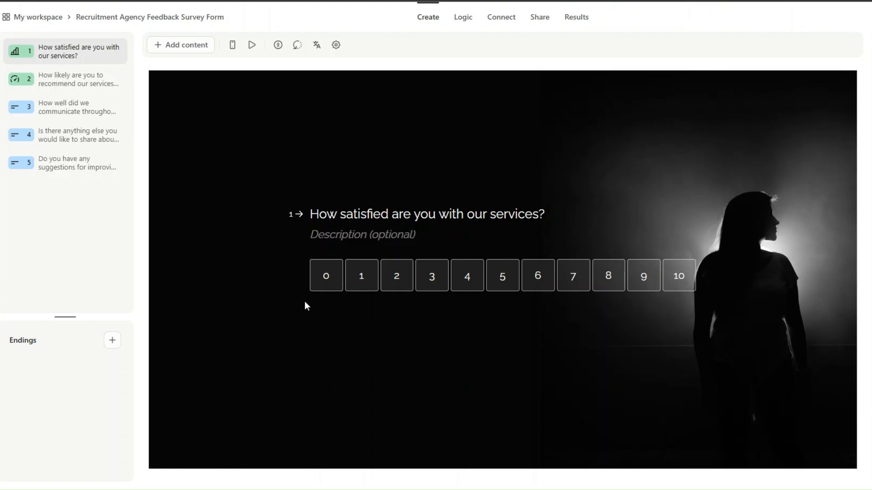
Preview survey questions 2 and 5, then select the form ID in the share link.
{"action": "left_click", "coordinate": [44, 87]}
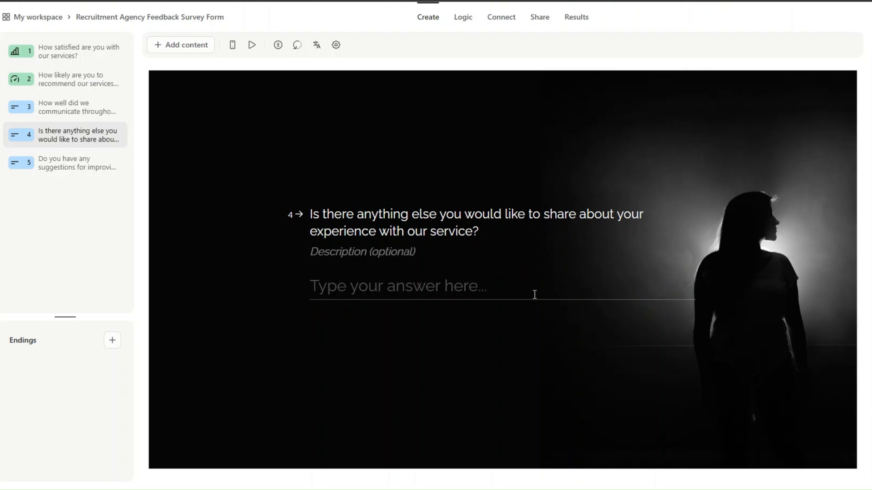
{"action": "left_click", "coordinate": [84, 169]}
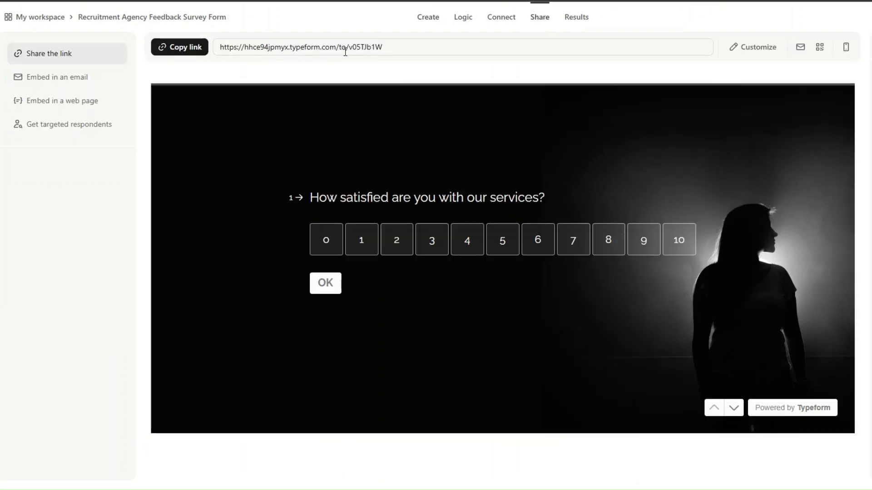
{"action": "left_click_drag", "start_coordinate": [349, 47], "coordinate": [384, 47]}
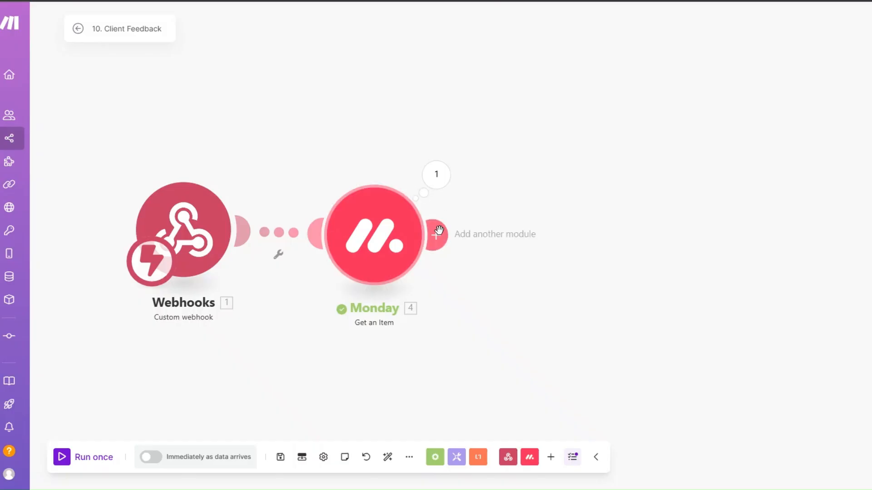
Add a Typeform Get a Form module using the copied form ID.
{"action": "left_click", "coordinate": [437, 233]}
{"action": "scroll", "coordinate": [663, 241], "scroll_direction": "down", "scroll_amount": 3}
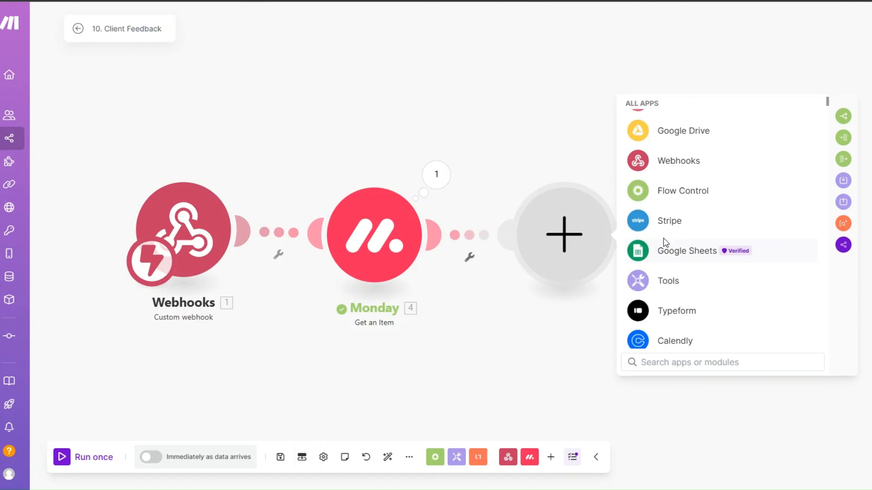
{"action": "left_click", "coordinate": [665, 310]}
{"action": "left_click", "coordinate": [656, 300]}
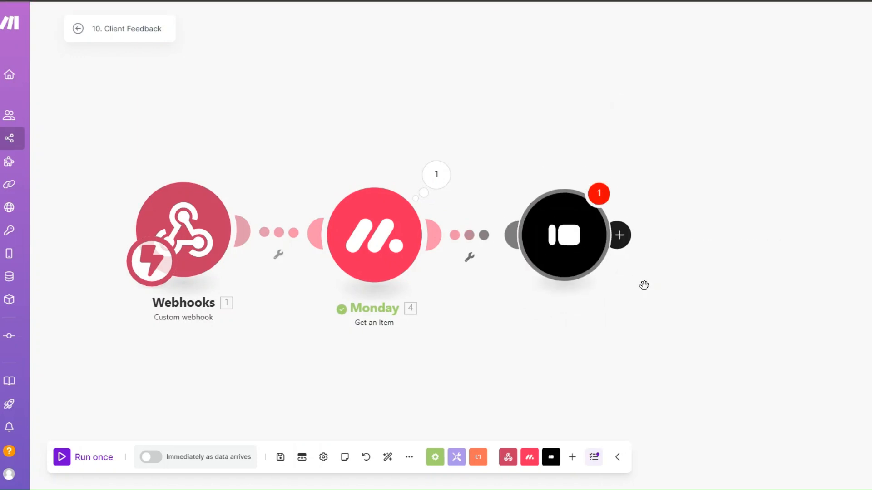
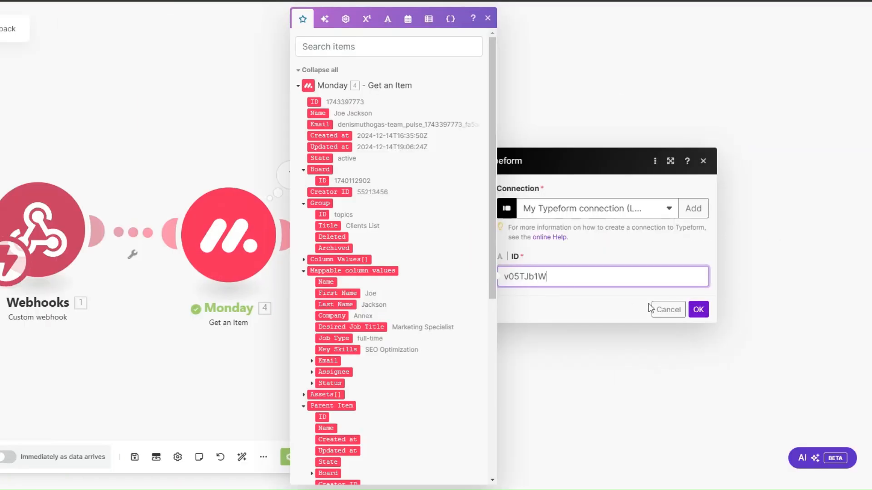
{"action": "left_click", "coordinate": [697, 309]}
Run the Typeform module alone and review the form title and display URL.
{"action": "left_click_drag", "start_coordinate": [354, 302], "coordinate": [226, 285]}
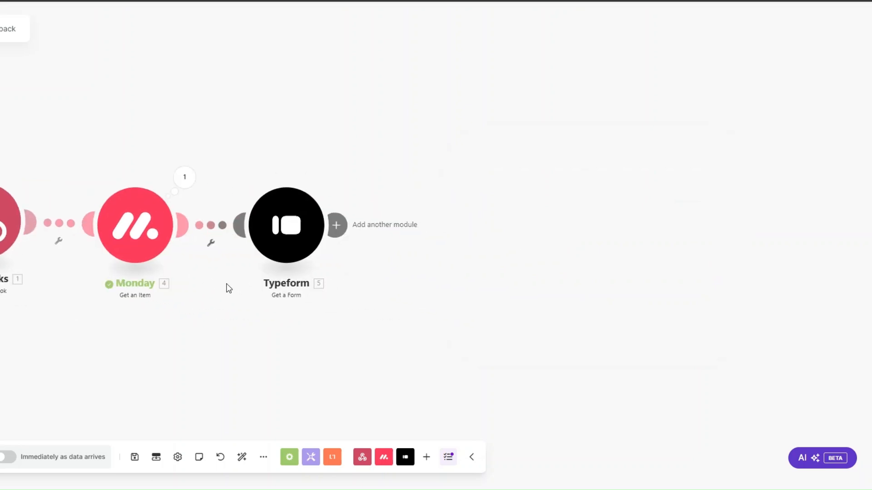
{"action": "right_click", "coordinate": [279, 226]}
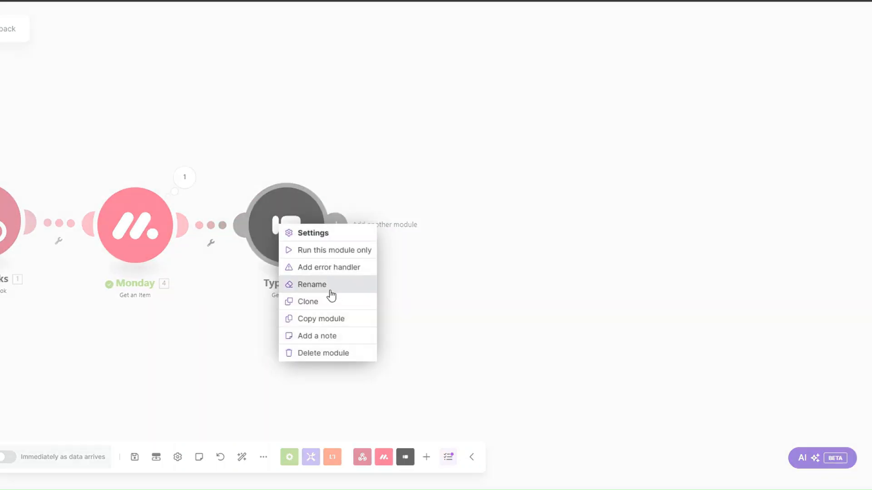
{"action": "left_click", "coordinate": [326, 250]}
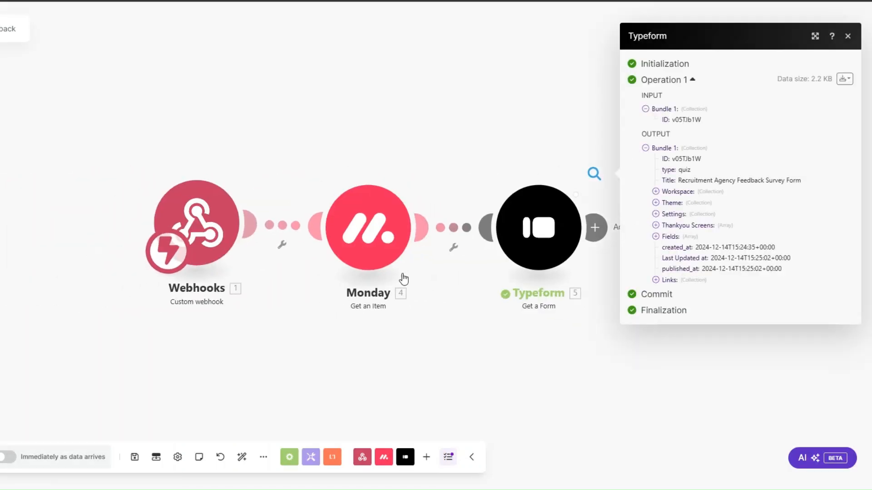
{"action": "left_click_drag", "start_coordinate": [342, 281], "coordinate": [257, 274]}
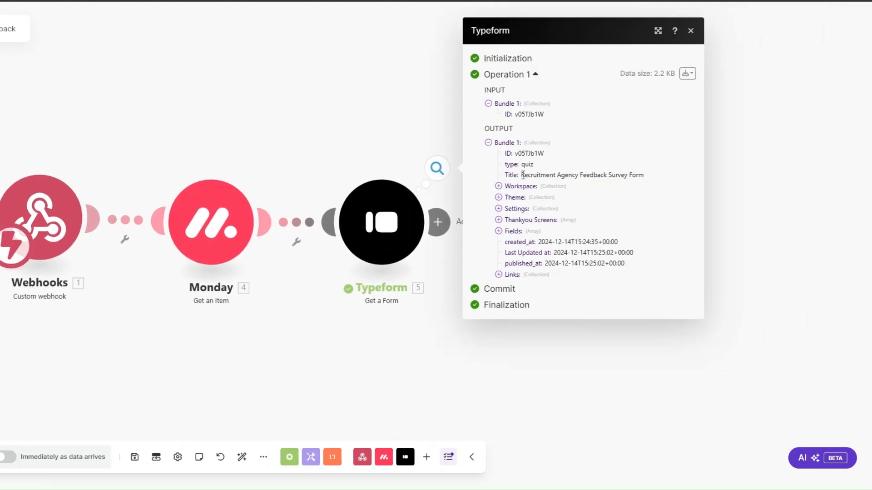
{"action": "left_click_drag", "start_coordinate": [521, 175], "coordinate": [648, 177]}
{"action": "left_click", "coordinate": [584, 175]}
{"action": "left_click_drag", "start_coordinate": [580, 176], "coordinate": [633, 177]}
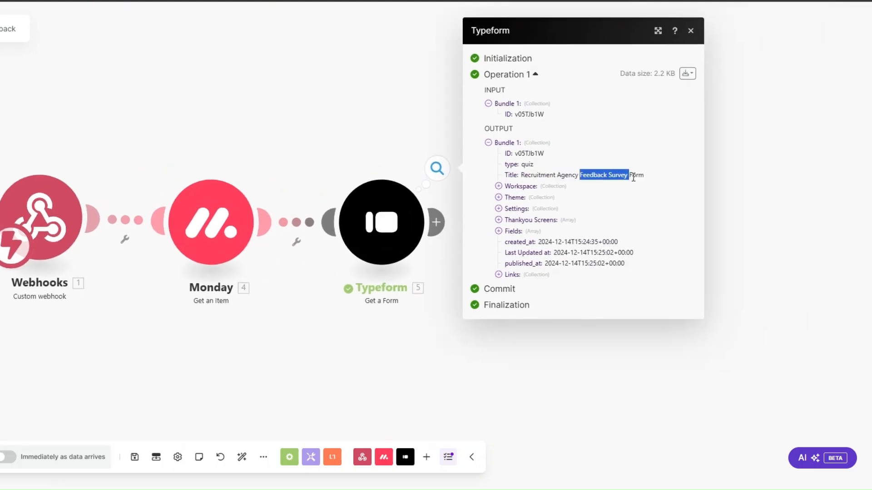
{"action": "left_click", "coordinate": [499, 275]}
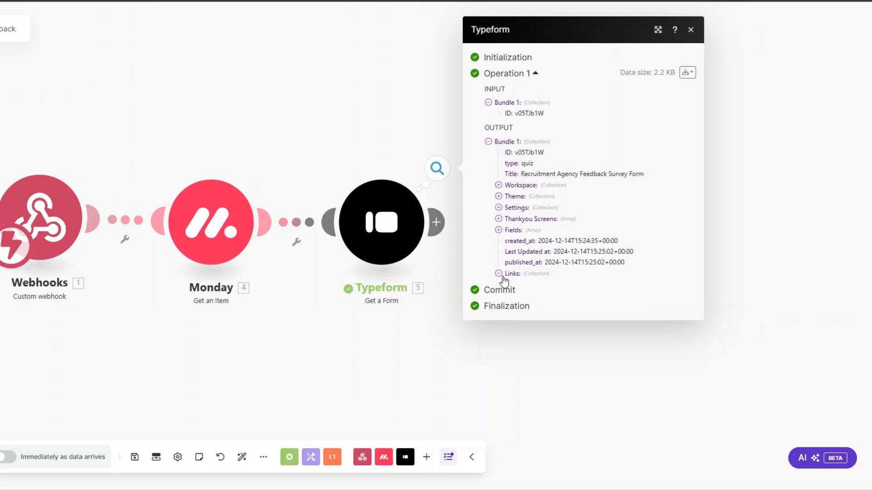
{"action": "left_click_drag", "start_coordinate": [514, 276], "coordinate": [682, 276]}
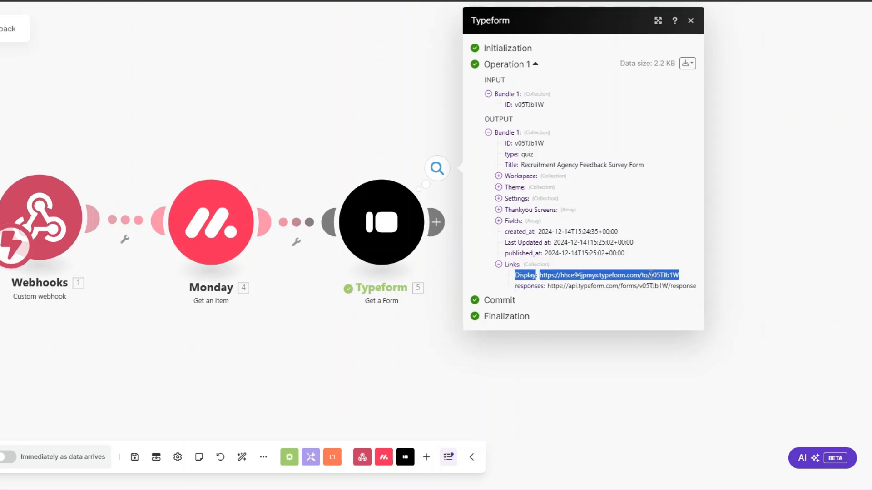
{"action": "left_click", "coordinate": [435, 313]}
Rename the Typeform module 'Feedback Survey Form' and paste the copied email module after it.
{"action": "right_click", "coordinate": [384, 227]}
{"action": "left_click", "coordinate": [415, 287]}
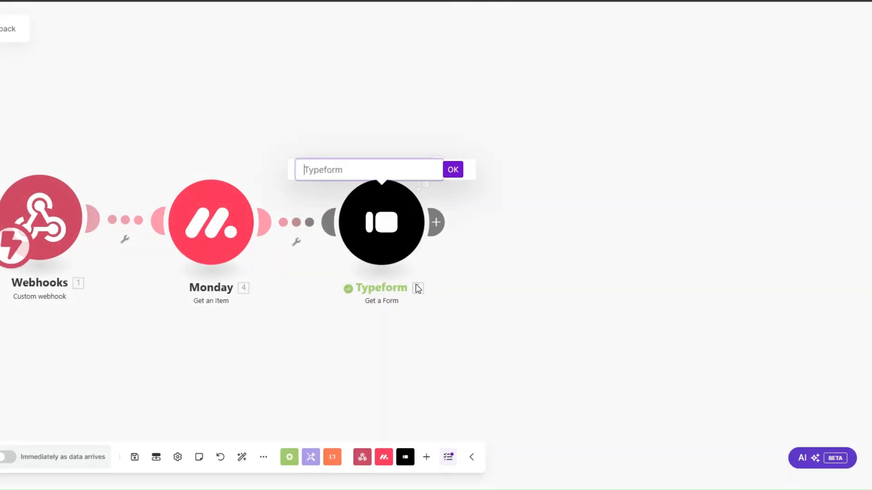
{"action": "type", "text": "Feedback Survey Form"}
{"action": "left_click", "coordinate": [453, 170]}
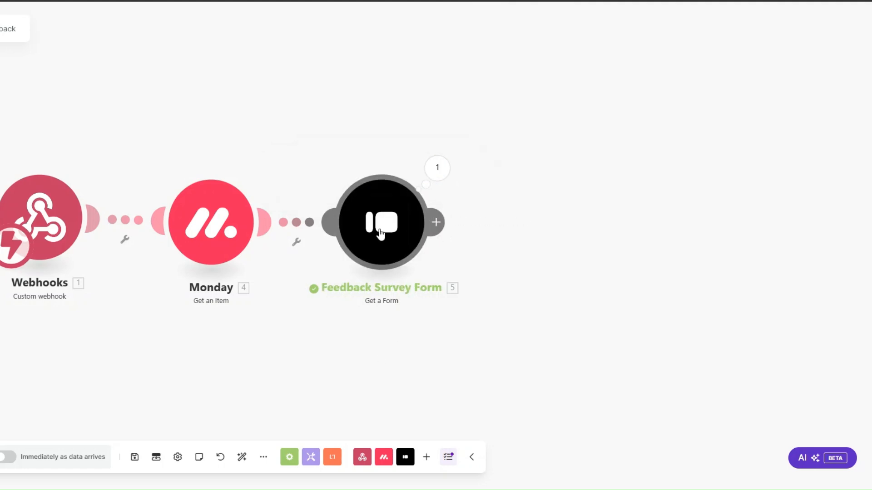
{"action": "right_click", "coordinate": [505, 230]}
{"action": "left_click", "coordinate": [539, 249]}
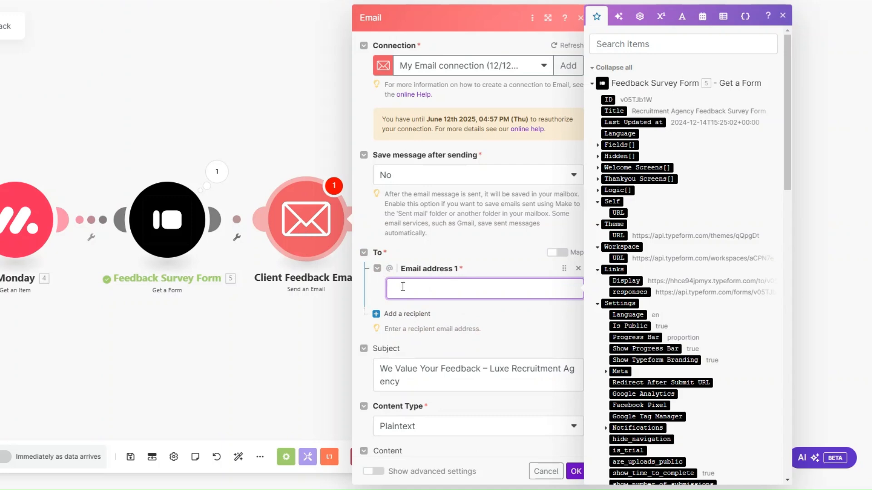
Map the Monday item's Email value into the email recipient field.
{"action": "left_click_drag", "start_coordinate": [790, 132], "coordinate": [704, 340]}
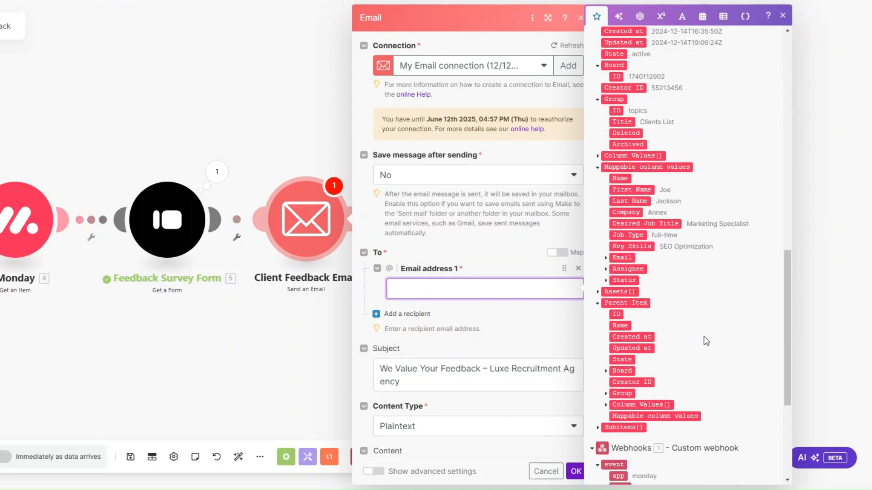
{"action": "left_click", "coordinate": [605, 257]}
{"action": "left_click", "coordinate": [630, 269]}
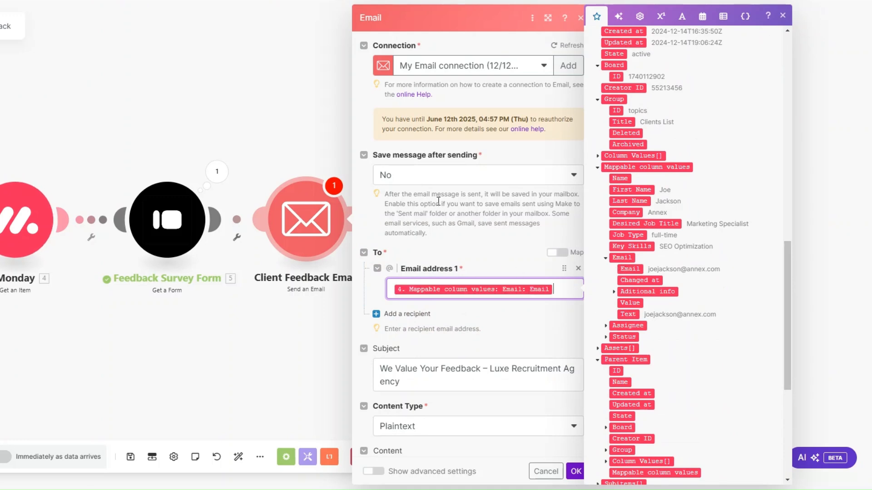
{"action": "scroll", "coordinate": [437, 198], "scroll_direction": "down", "scroll_amount": 5}
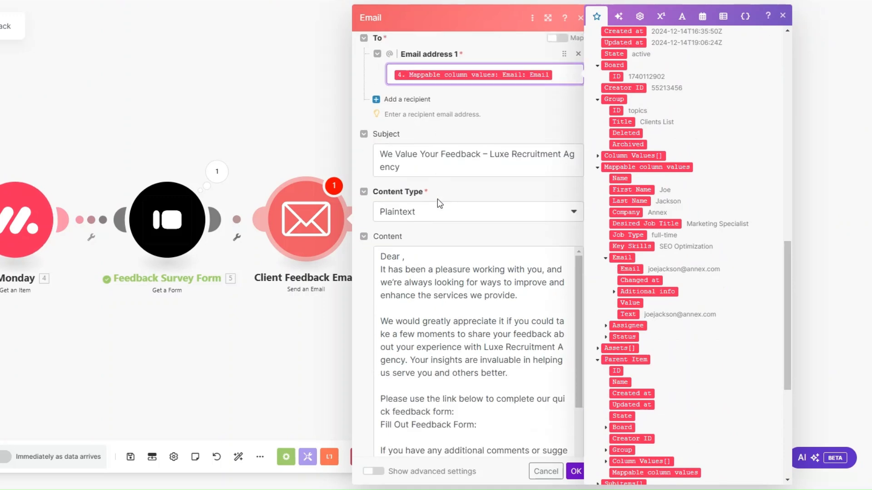
{"action": "left_click", "coordinate": [409, 165]}
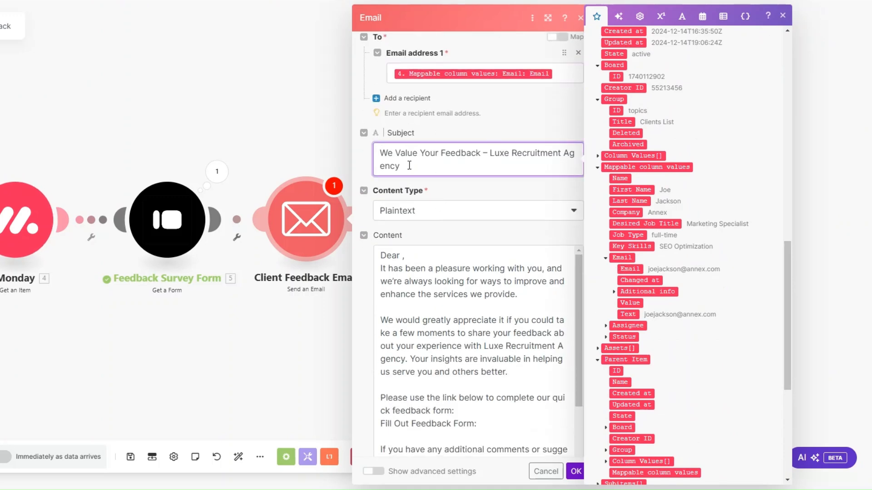
{"action": "scroll", "coordinate": [409, 166], "scroll_direction": "down", "scroll_amount": 2}
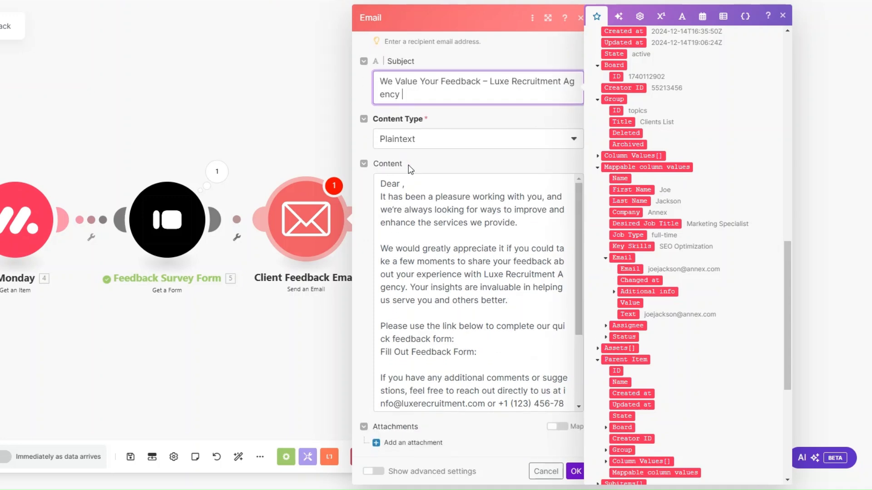
Insert First Name after 'Dear' and the form's Display link in the body, then save.
{"action": "left_click", "coordinate": [404, 186]}
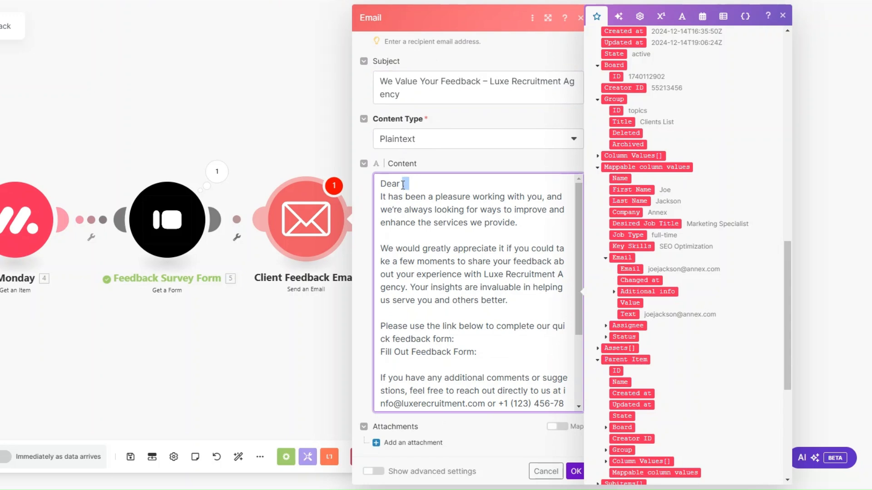
{"action": "type", "text": ","}
{"action": "left_click", "coordinate": [636, 190]}
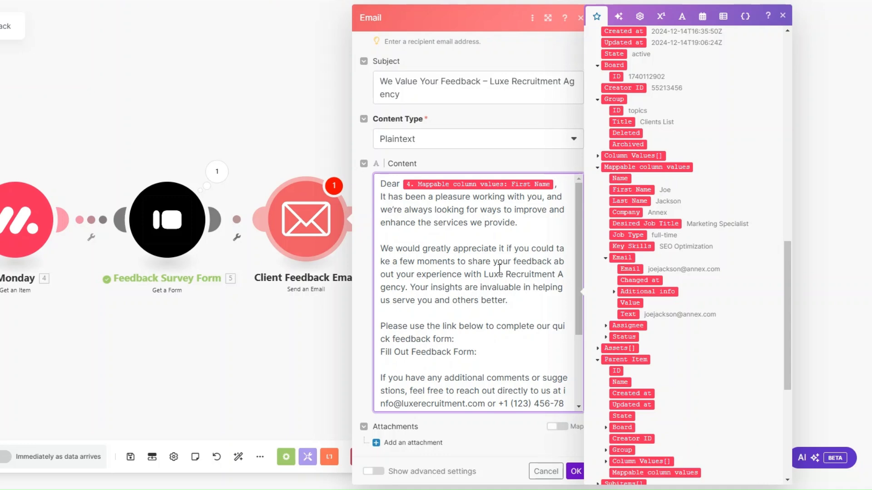
{"action": "scroll", "coordinate": [499, 268], "scroll_direction": "down", "scroll_amount": 3}
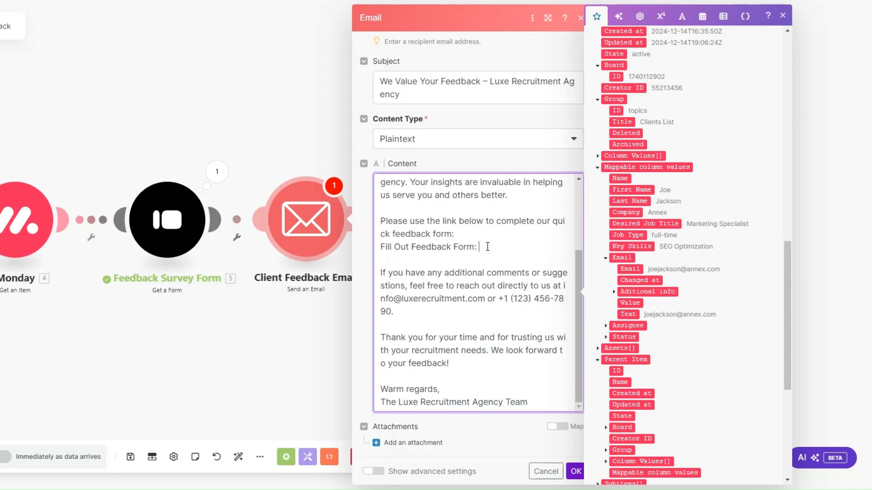
{"action": "left_click_drag", "start_coordinate": [789, 317], "coordinate": [765, 117]}
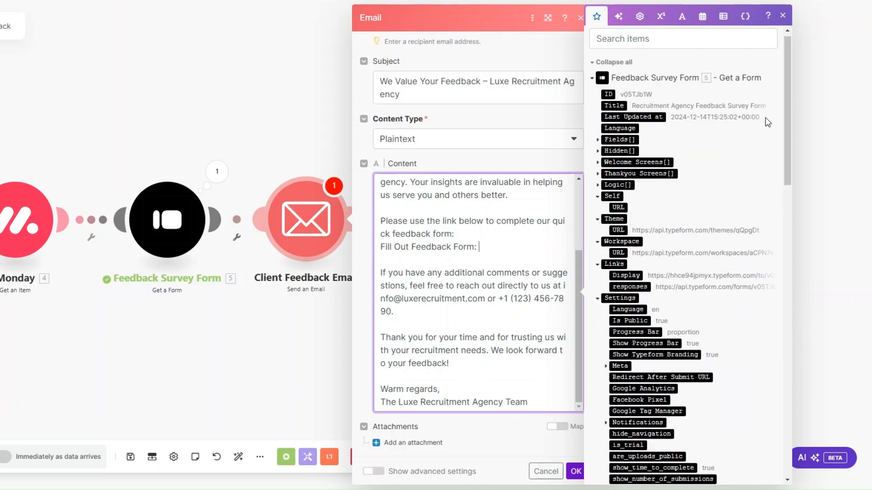
{"action": "left_click", "coordinate": [626, 275]}
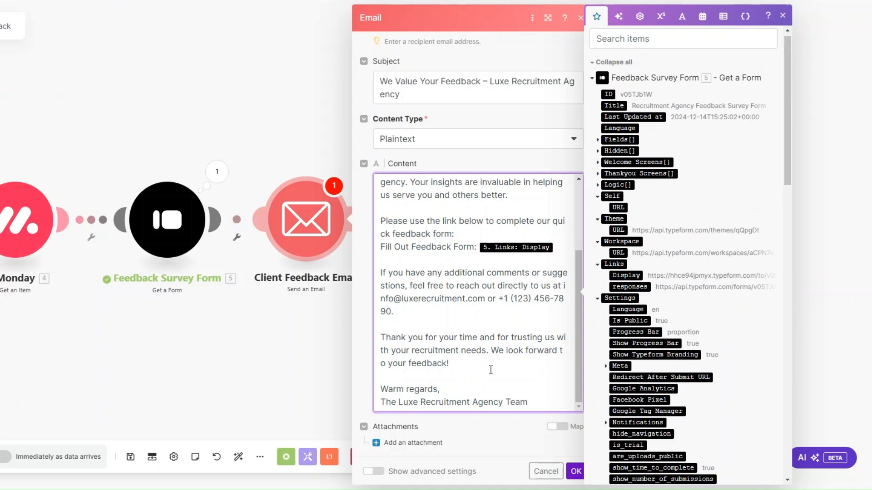
{"action": "left_click", "coordinate": [575, 473]}
{"action": "left_click_drag", "start_coordinate": [271, 341], "coordinate": [476, 349]}
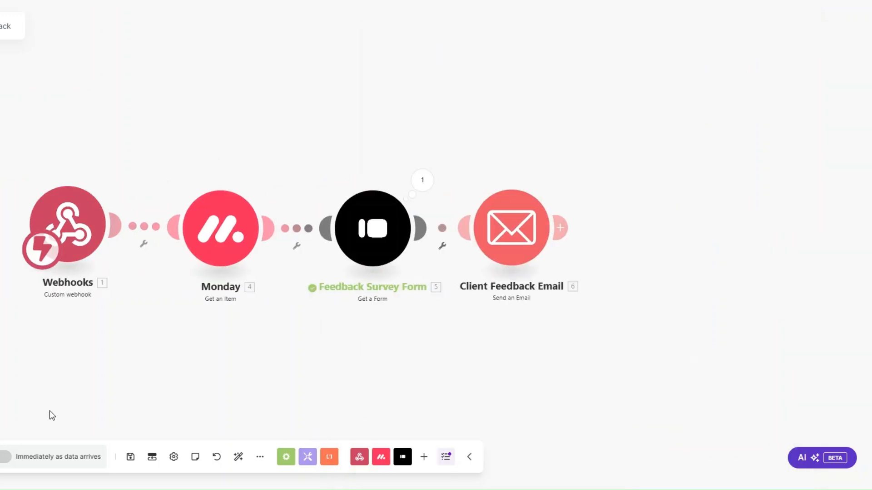
Run the scenario once and set the first client's status to ASK FOR FEEDBACK.
{"action": "left_click", "coordinate": [105, 475]}
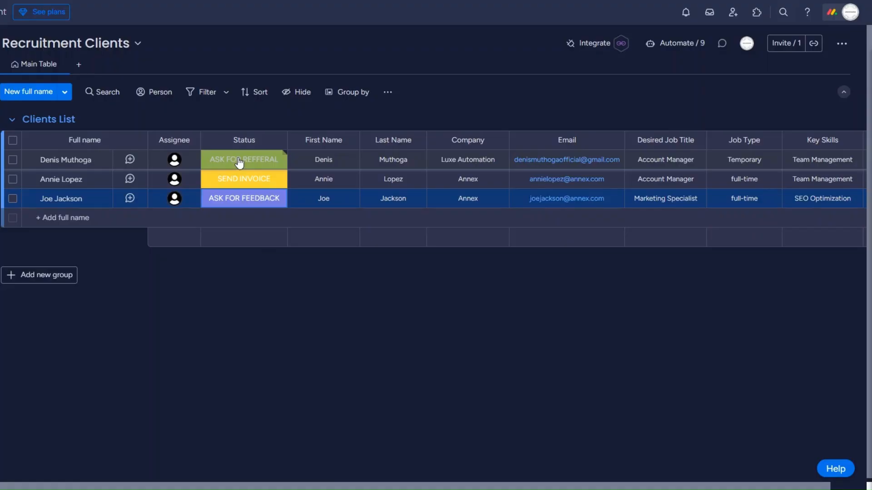
{"action": "left_click", "coordinate": [239, 162]}
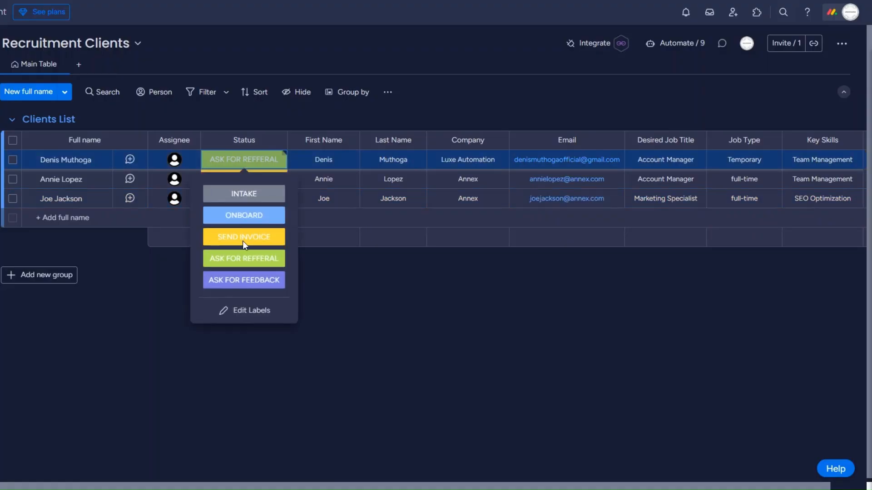
{"action": "left_click", "coordinate": [244, 258]}
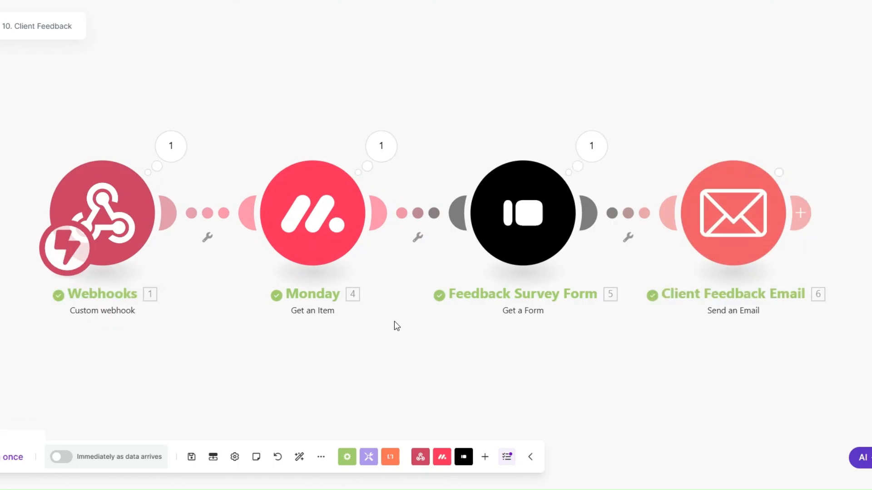
{"action": "left_click_drag", "start_coordinate": [395, 322], "coordinate": [388, 322]}
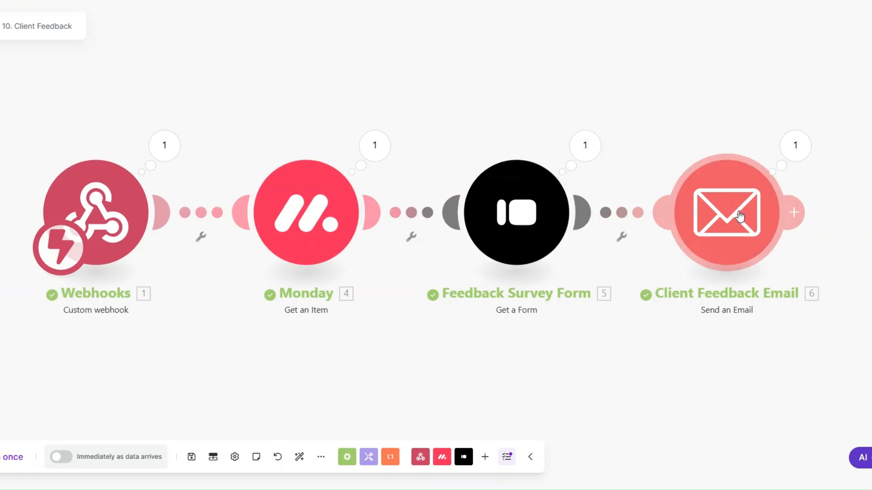
Verify the sent email's subject, greeting and form link, then select scenario 9's first four modules.
{"action": "left_click", "coordinate": [785, 157]}
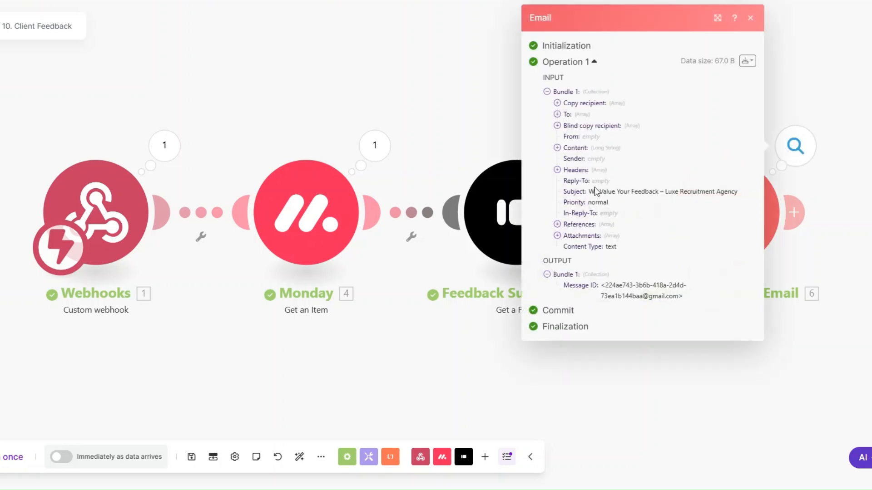
{"action": "left_click_drag", "start_coordinate": [594, 191], "coordinate": [749, 203]}
{"action": "left_click", "coordinate": [557, 148]}
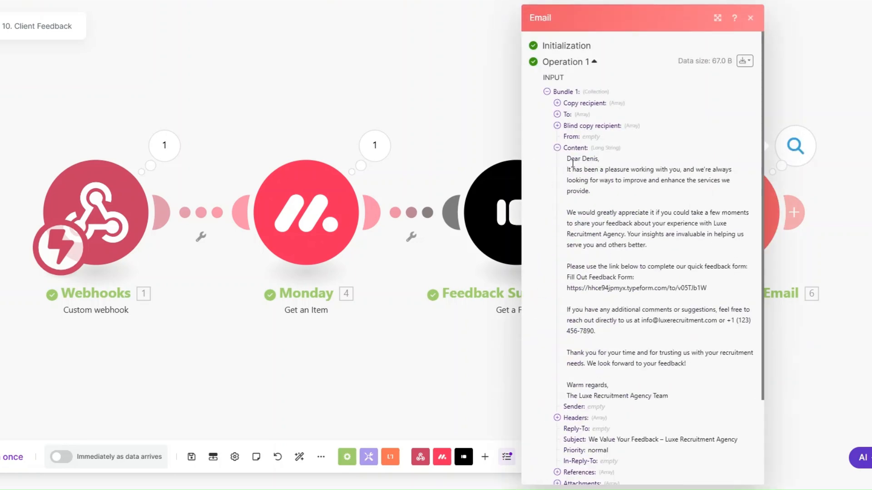
{"action": "left_click_drag", "start_coordinate": [567, 159], "coordinate": [677, 384]}
{"action": "left_click_drag", "start_coordinate": [567, 288], "coordinate": [701, 298]}
{"action": "left_click", "coordinate": [465, 352]}
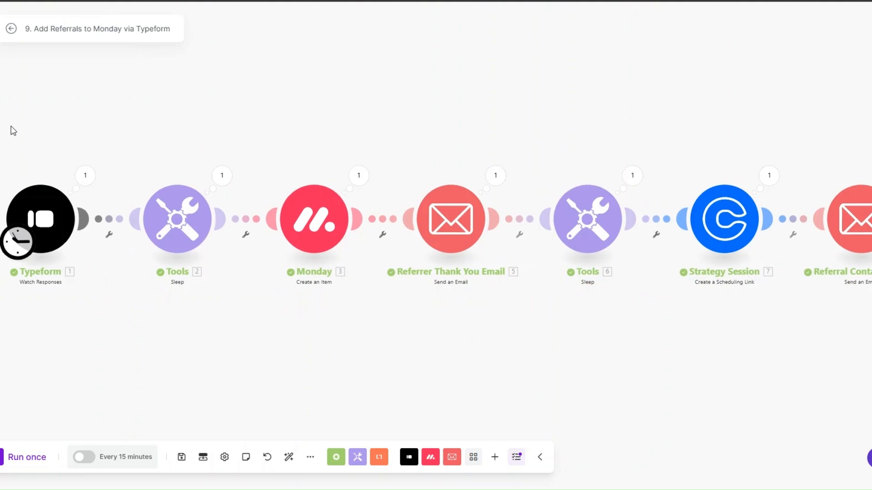
{"action": "left_click_drag", "start_coordinate": [8, 109], "coordinate": [530, 319]}
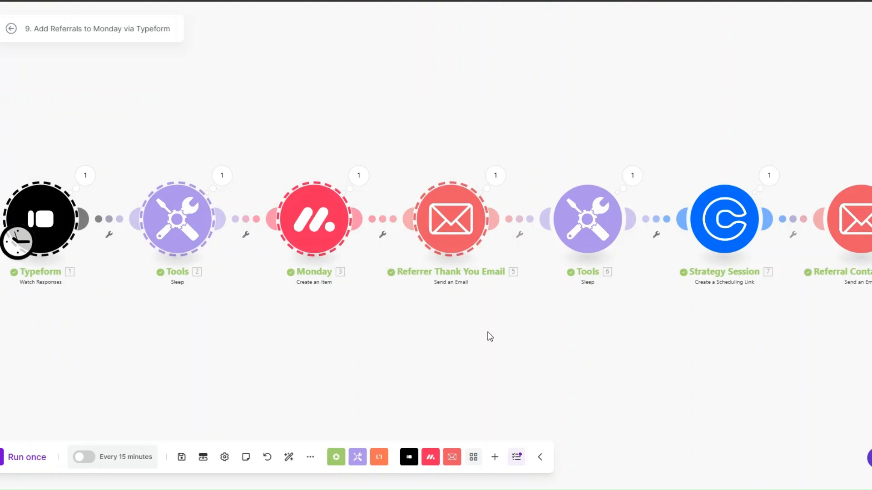